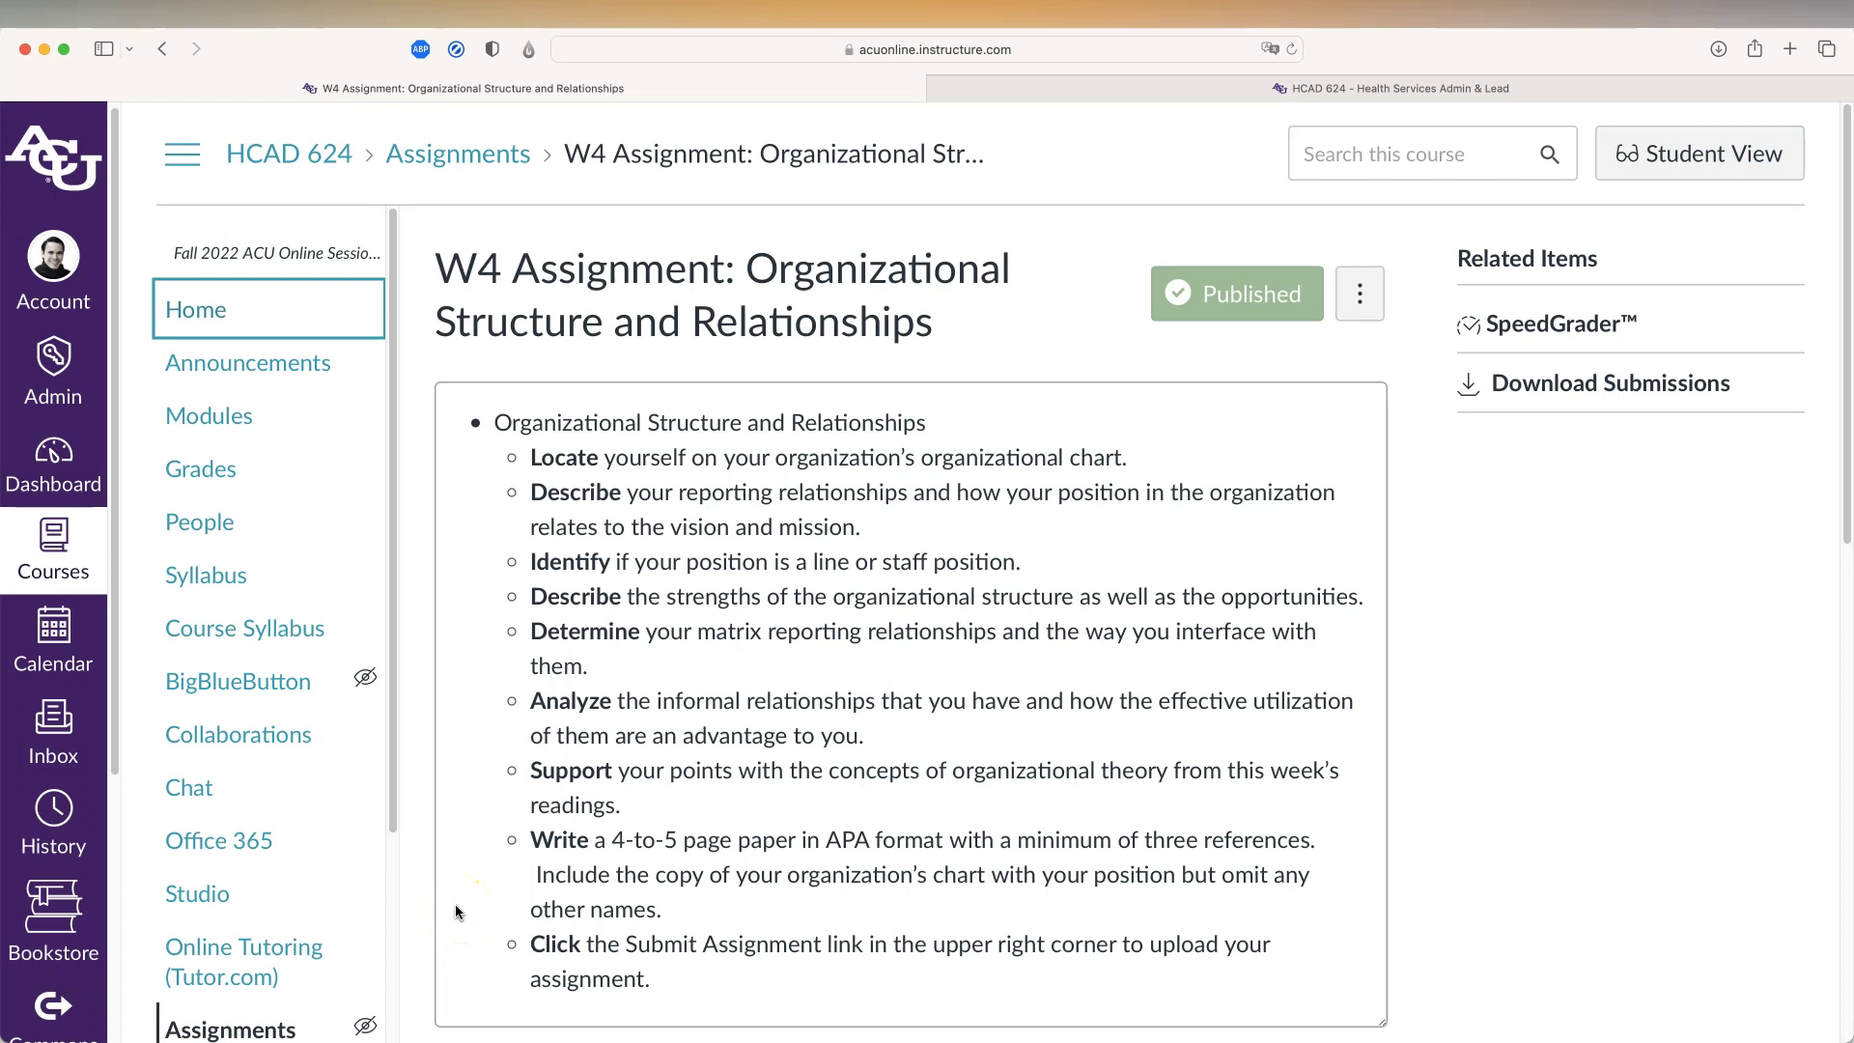
Scroll through the W4 assignment instructions, then bring the Word APA template to the front
{"action": "scroll", "coordinate": [457, 912], "scroll_direction": "down", "scroll_amount": 1}
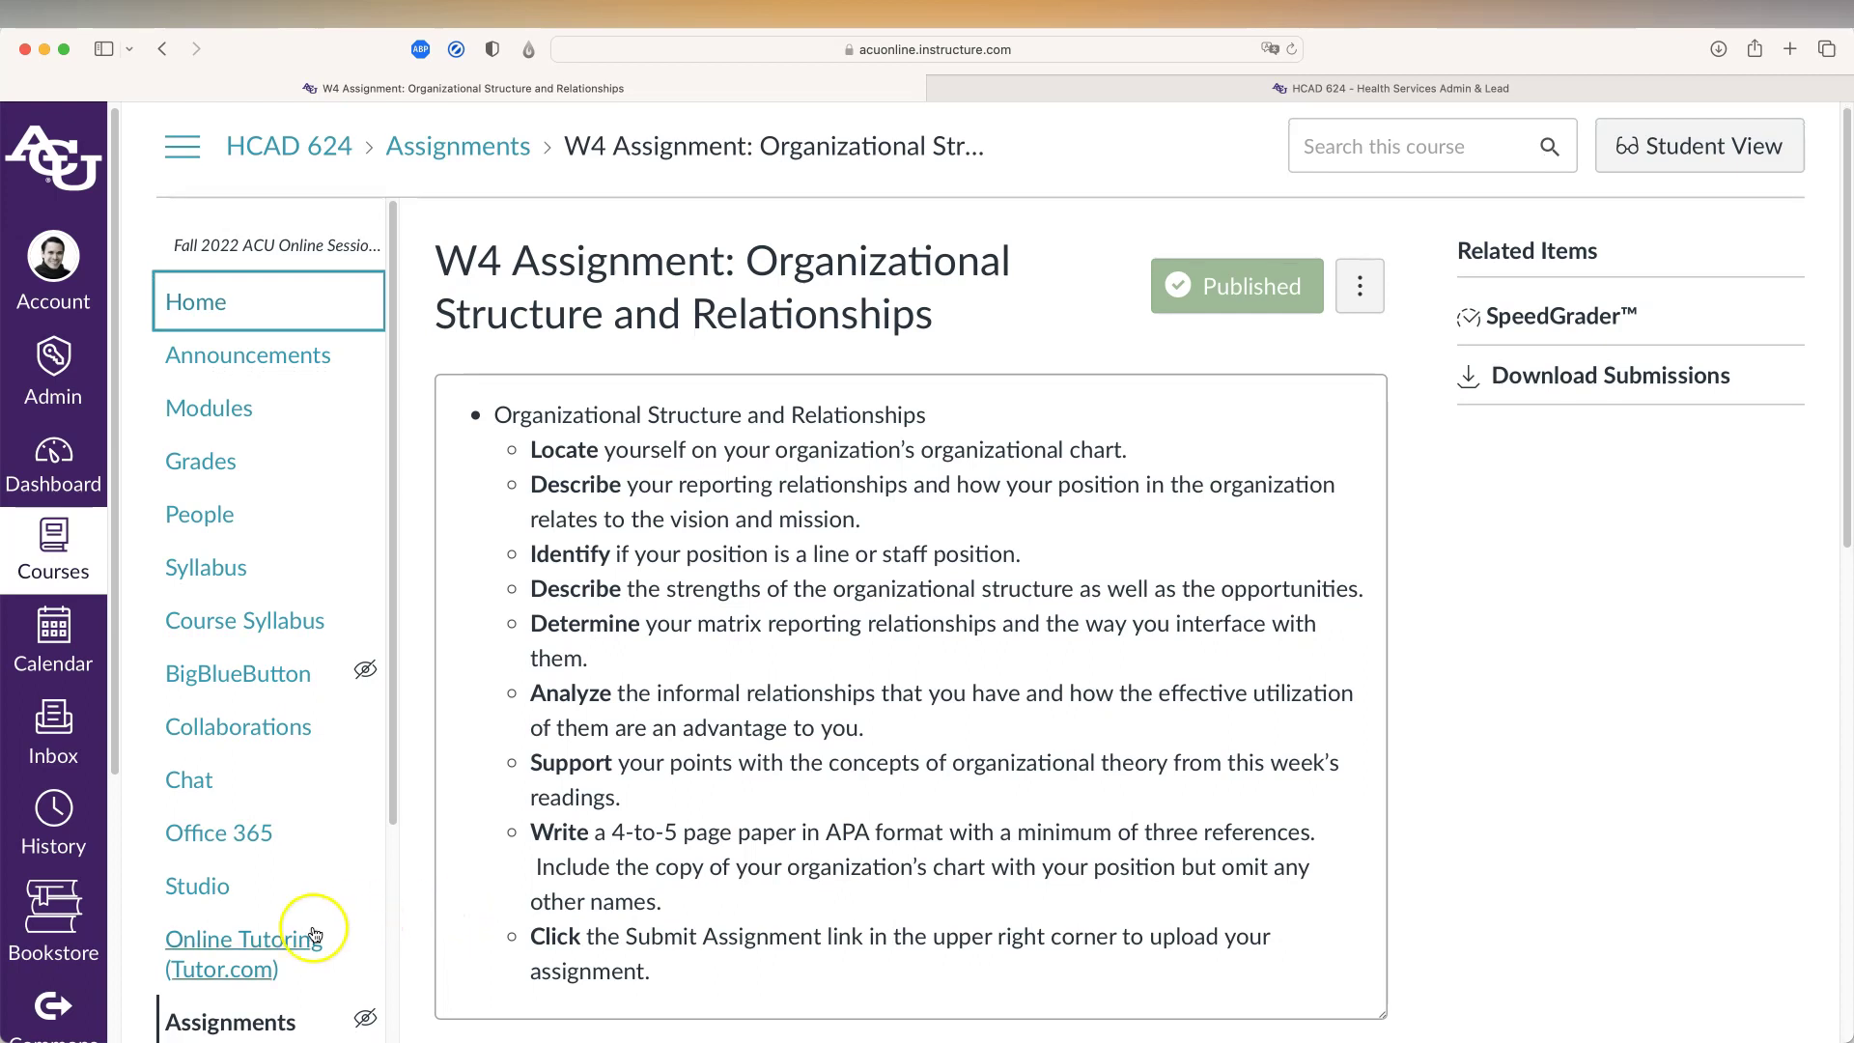
{"action": "scroll", "coordinate": [151, 950], "scroll_direction": "down", "scroll_amount": 1}
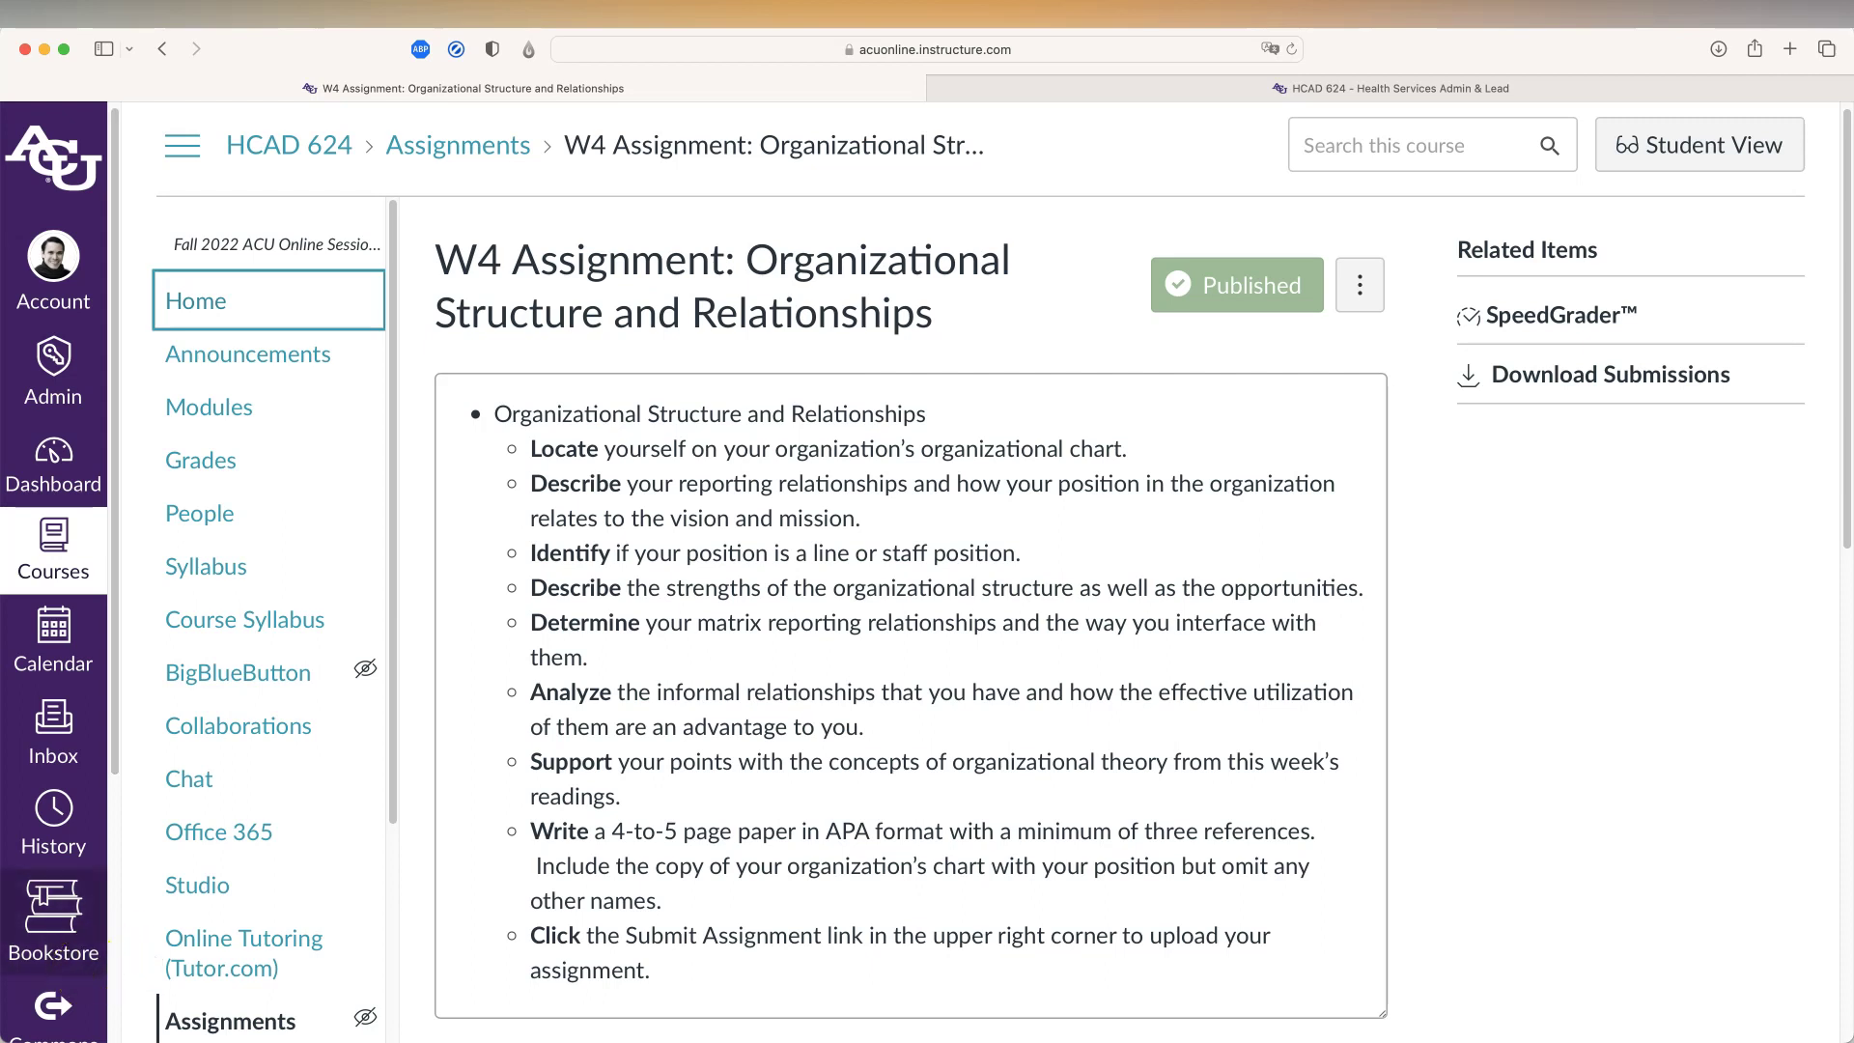
{"action": "key", "text": "super+Tab"}
Place the insertion point on the empty line below the page 2 title and open the SmartArt categories
{"action": "left_click", "coordinate": [356, 628]}
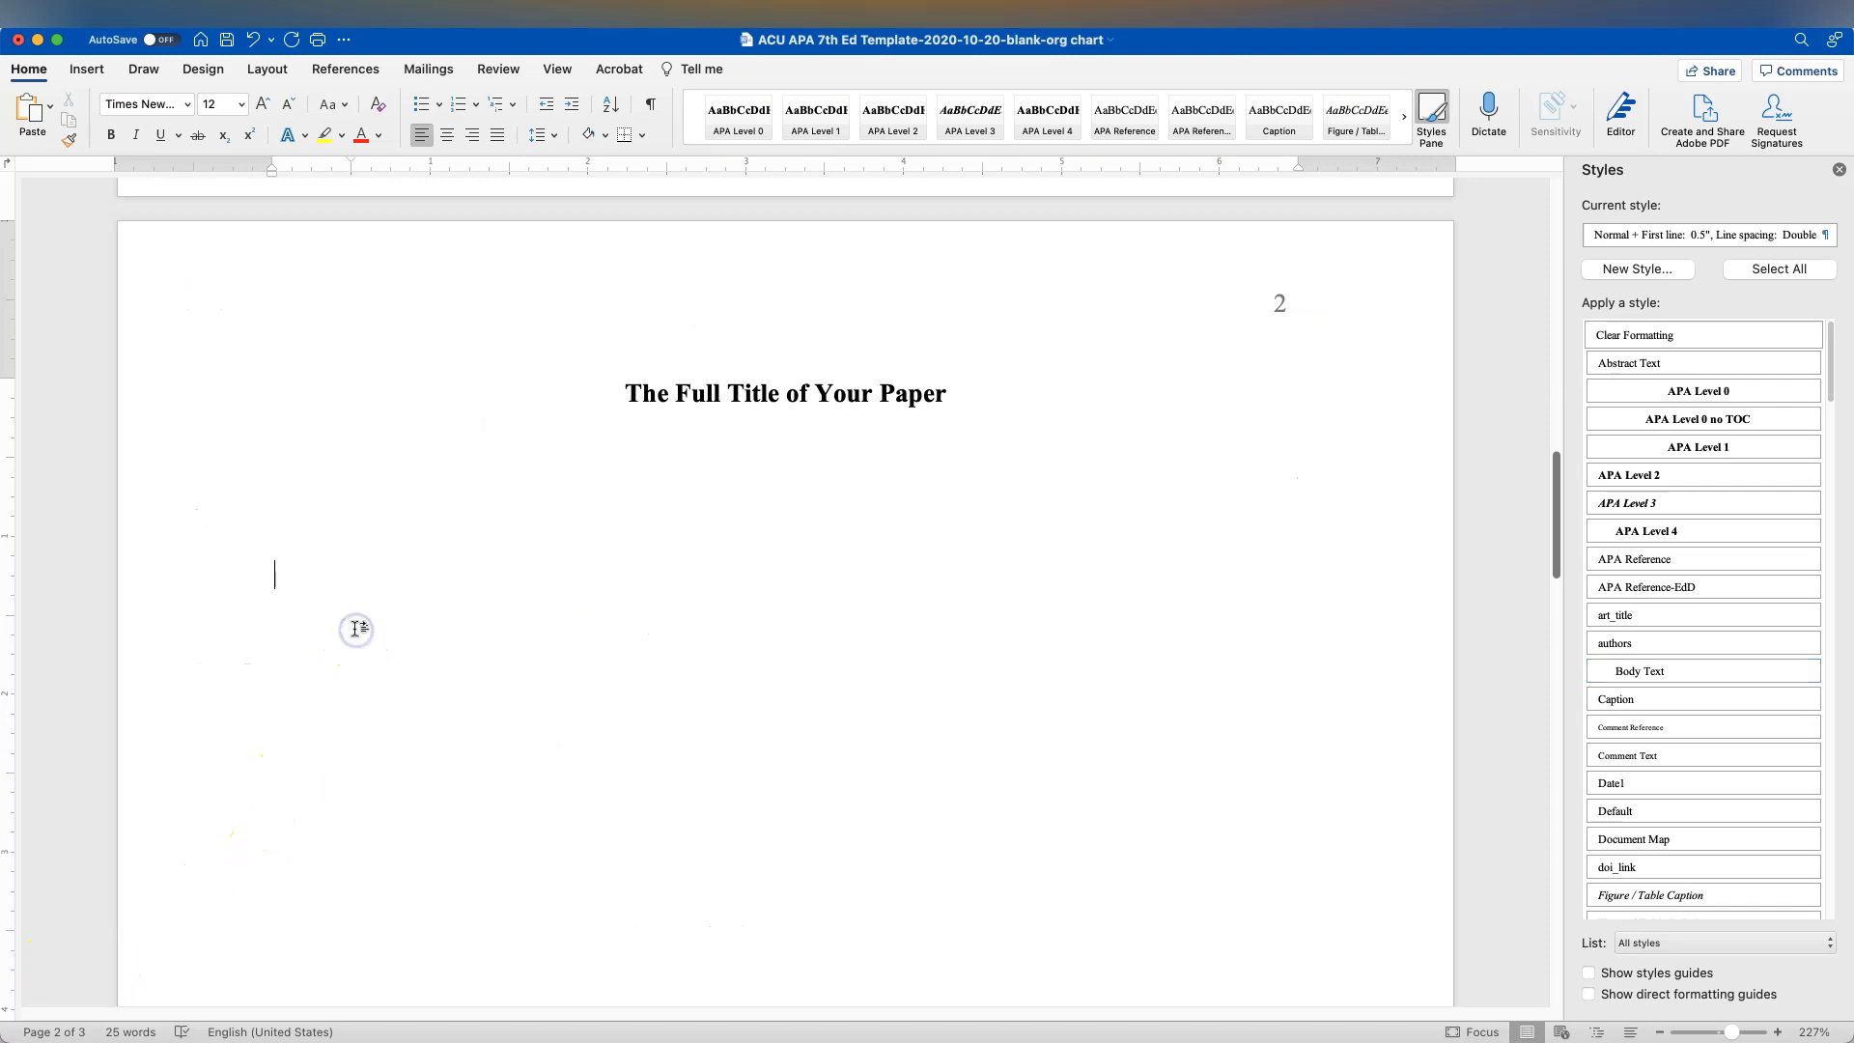
{"action": "left_click", "coordinate": [347, 510]}
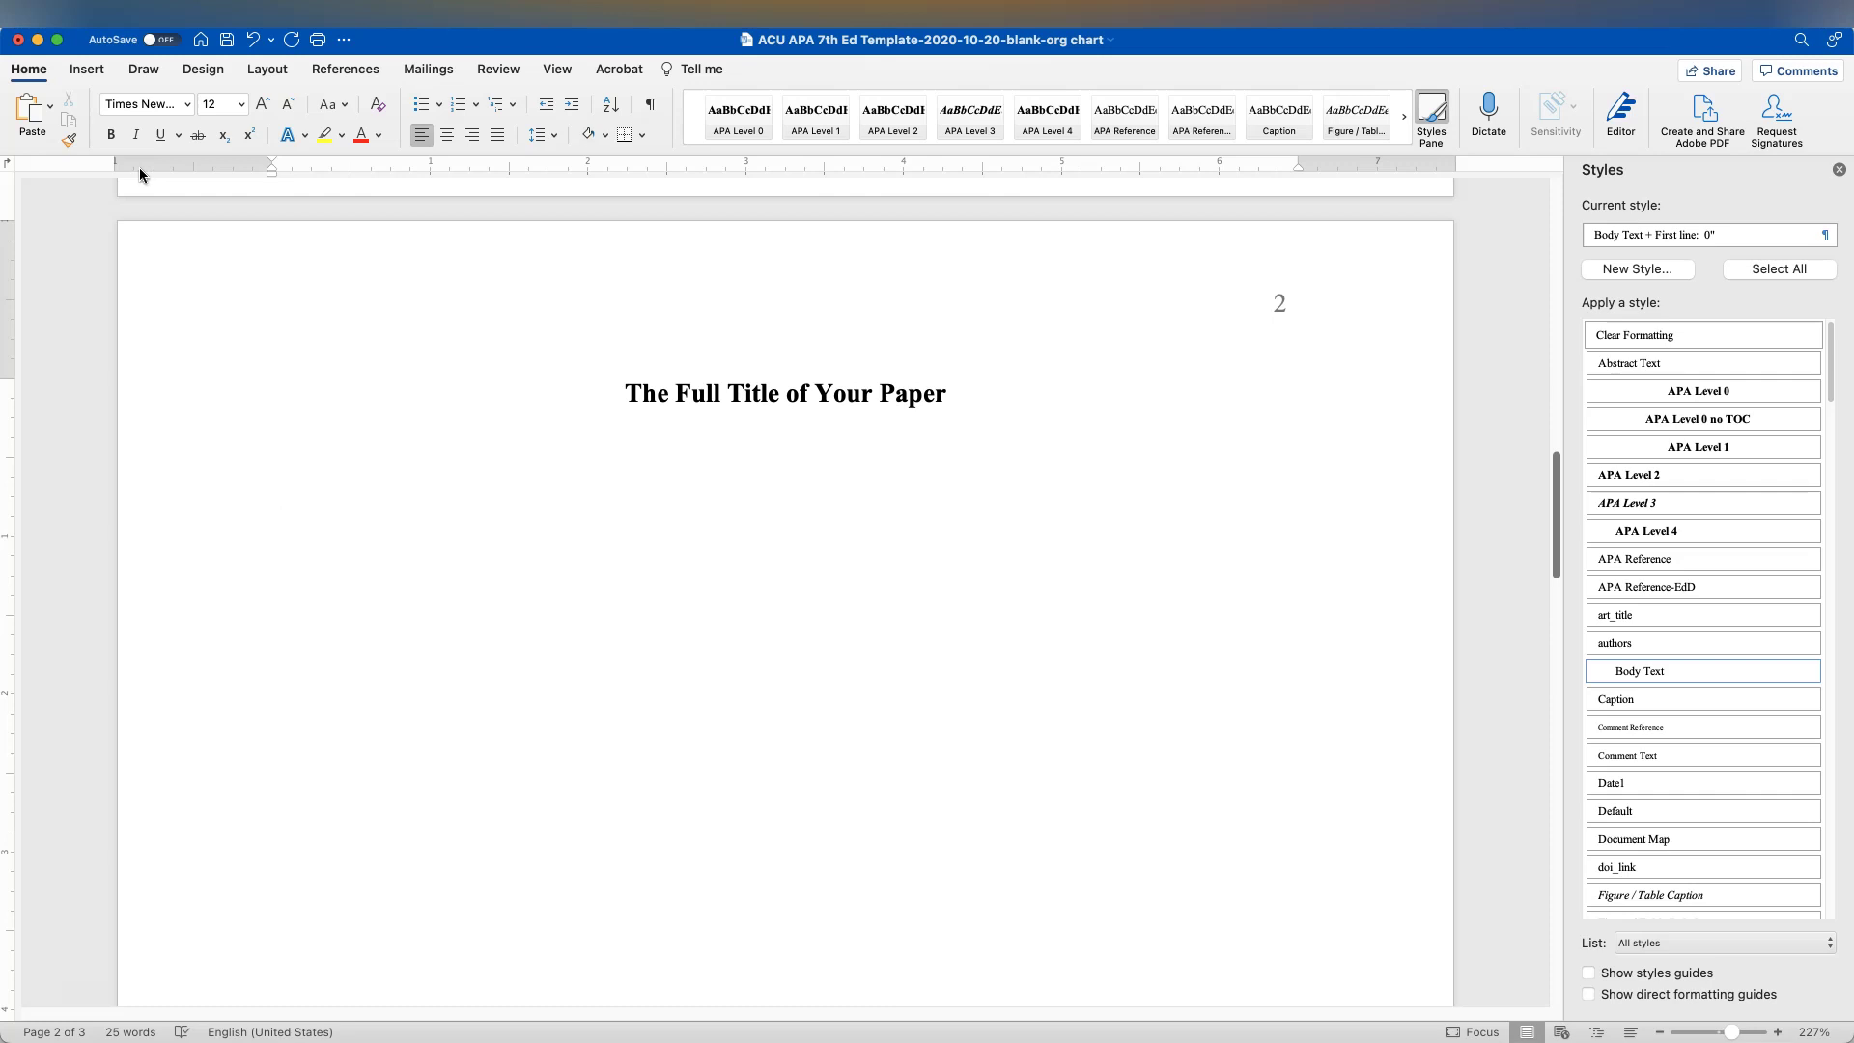
{"action": "left_click", "coordinate": [102, 65]}
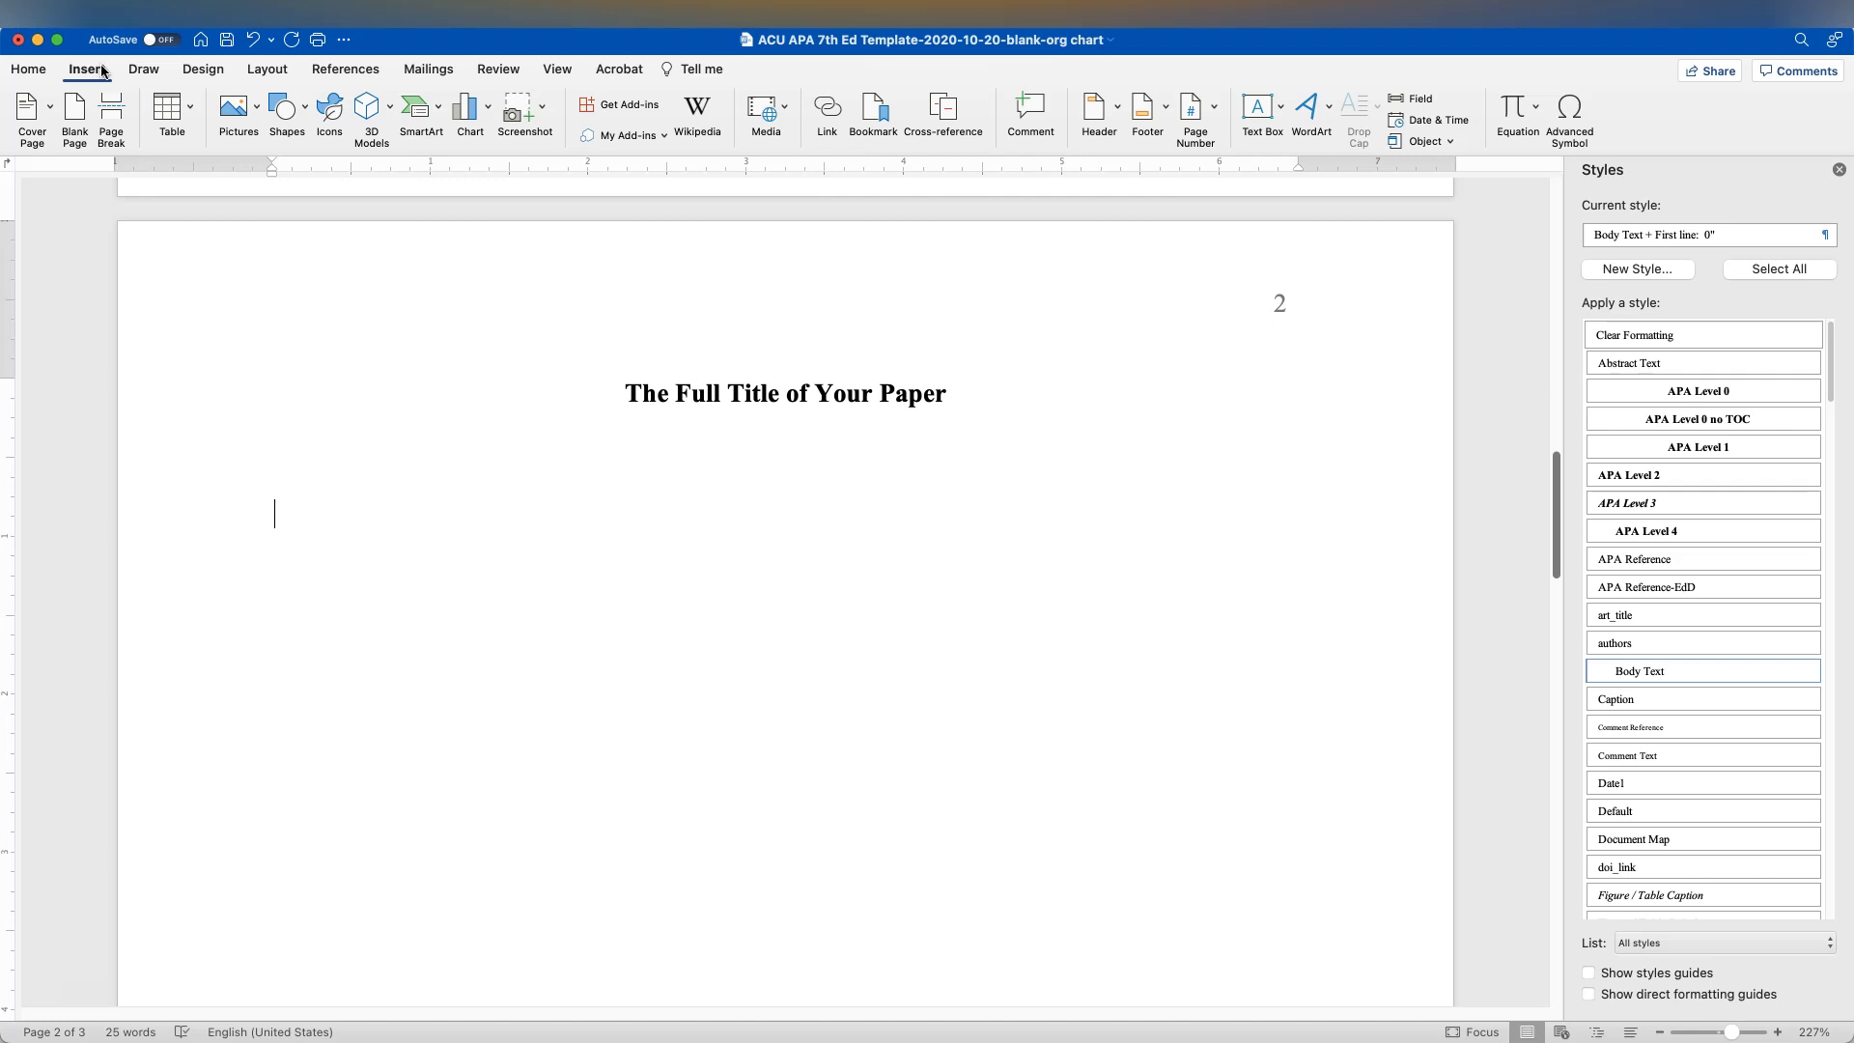
{"action": "left_click", "coordinate": [438, 109]}
{"action": "left_click", "coordinate": [439, 109]}
{"action": "left_click", "coordinate": [439, 109]}
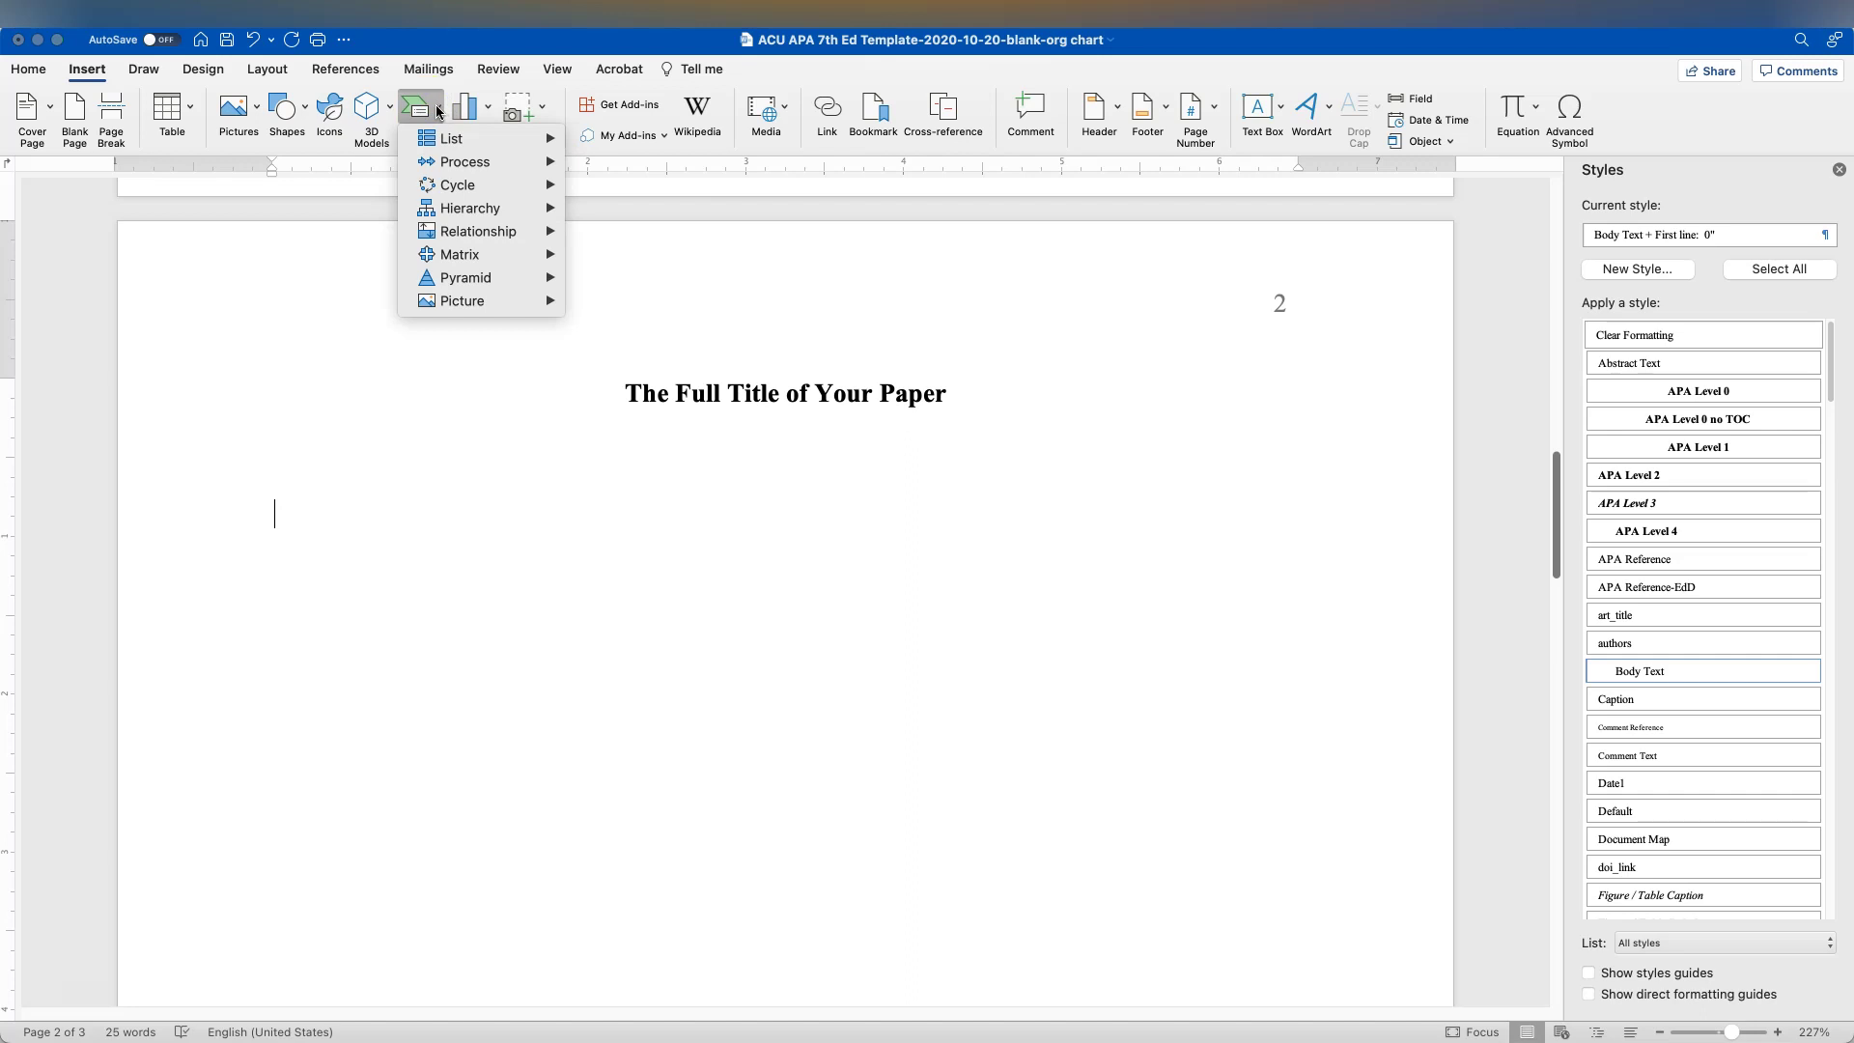
{"action": "left_click", "coordinate": [456, 138]}
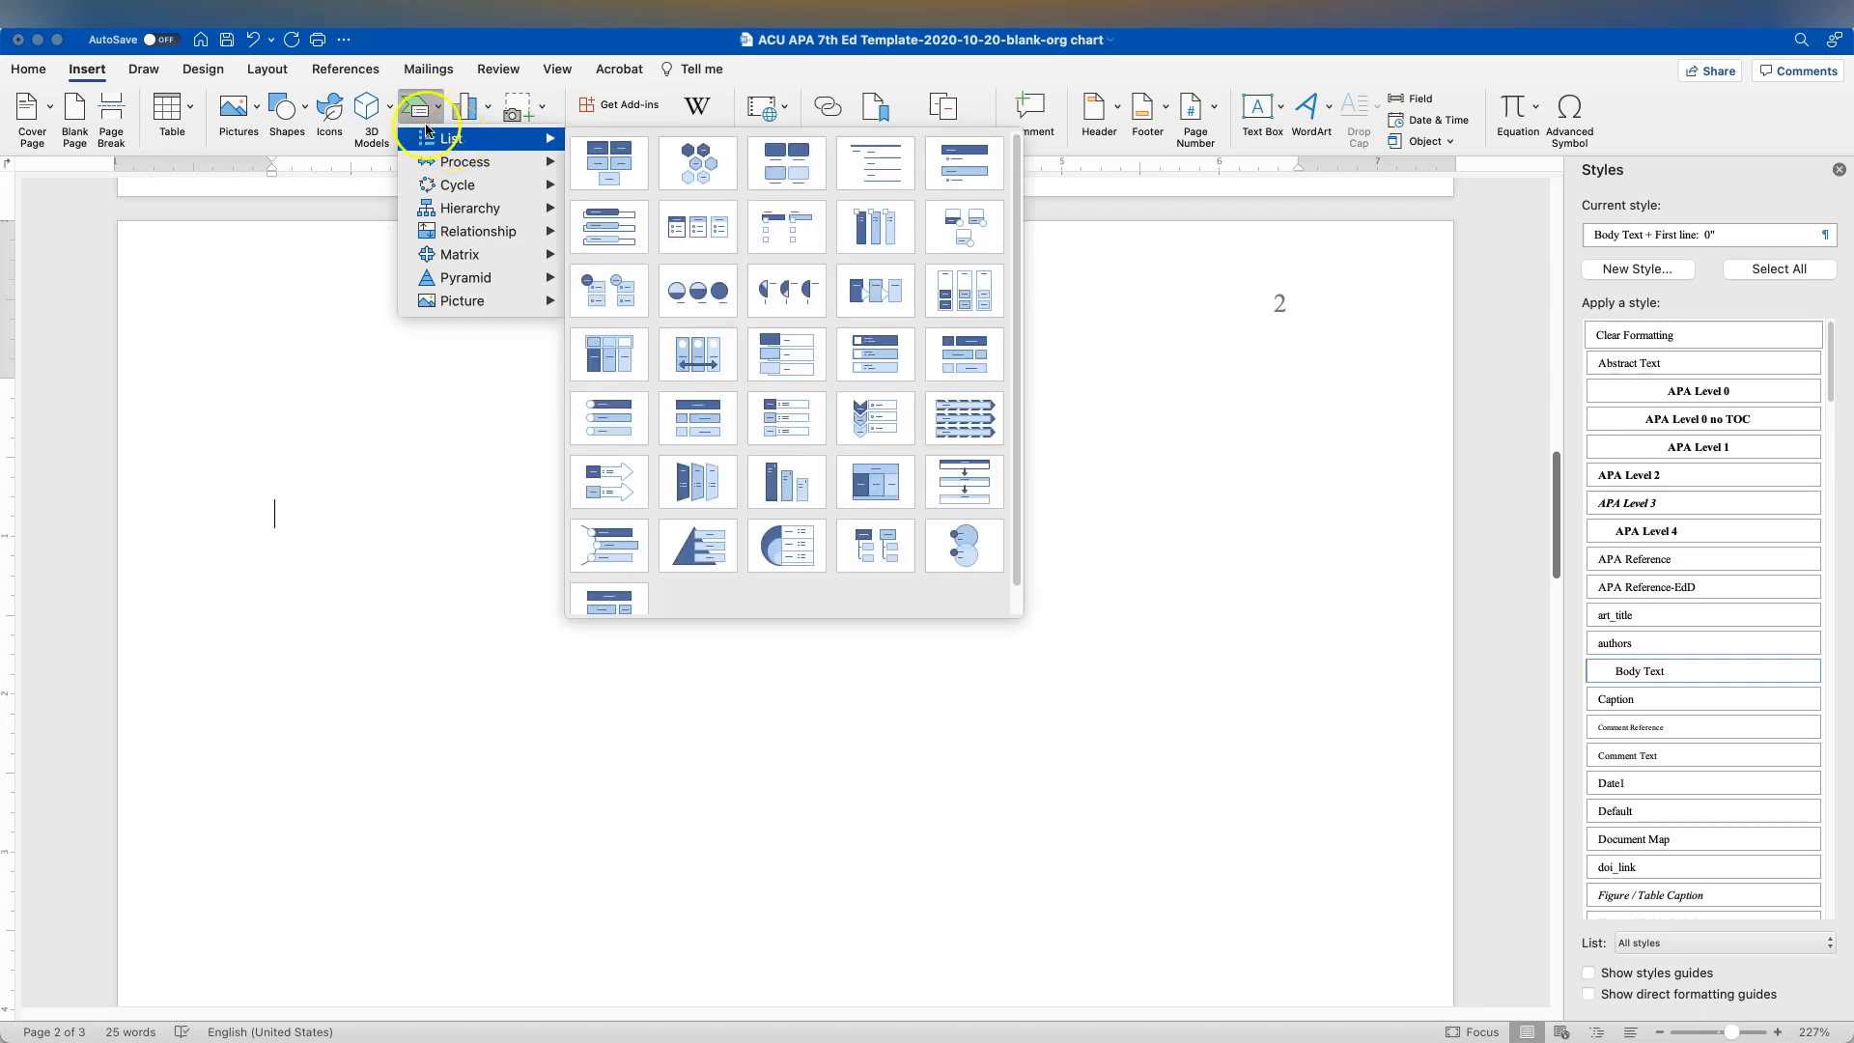
Reopen the SmartArt gallery and bring up the Hierarchy layouts
{"action": "left_click", "coordinate": [84, 69]}
{"action": "left_click", "coordinate": [84, 70]}
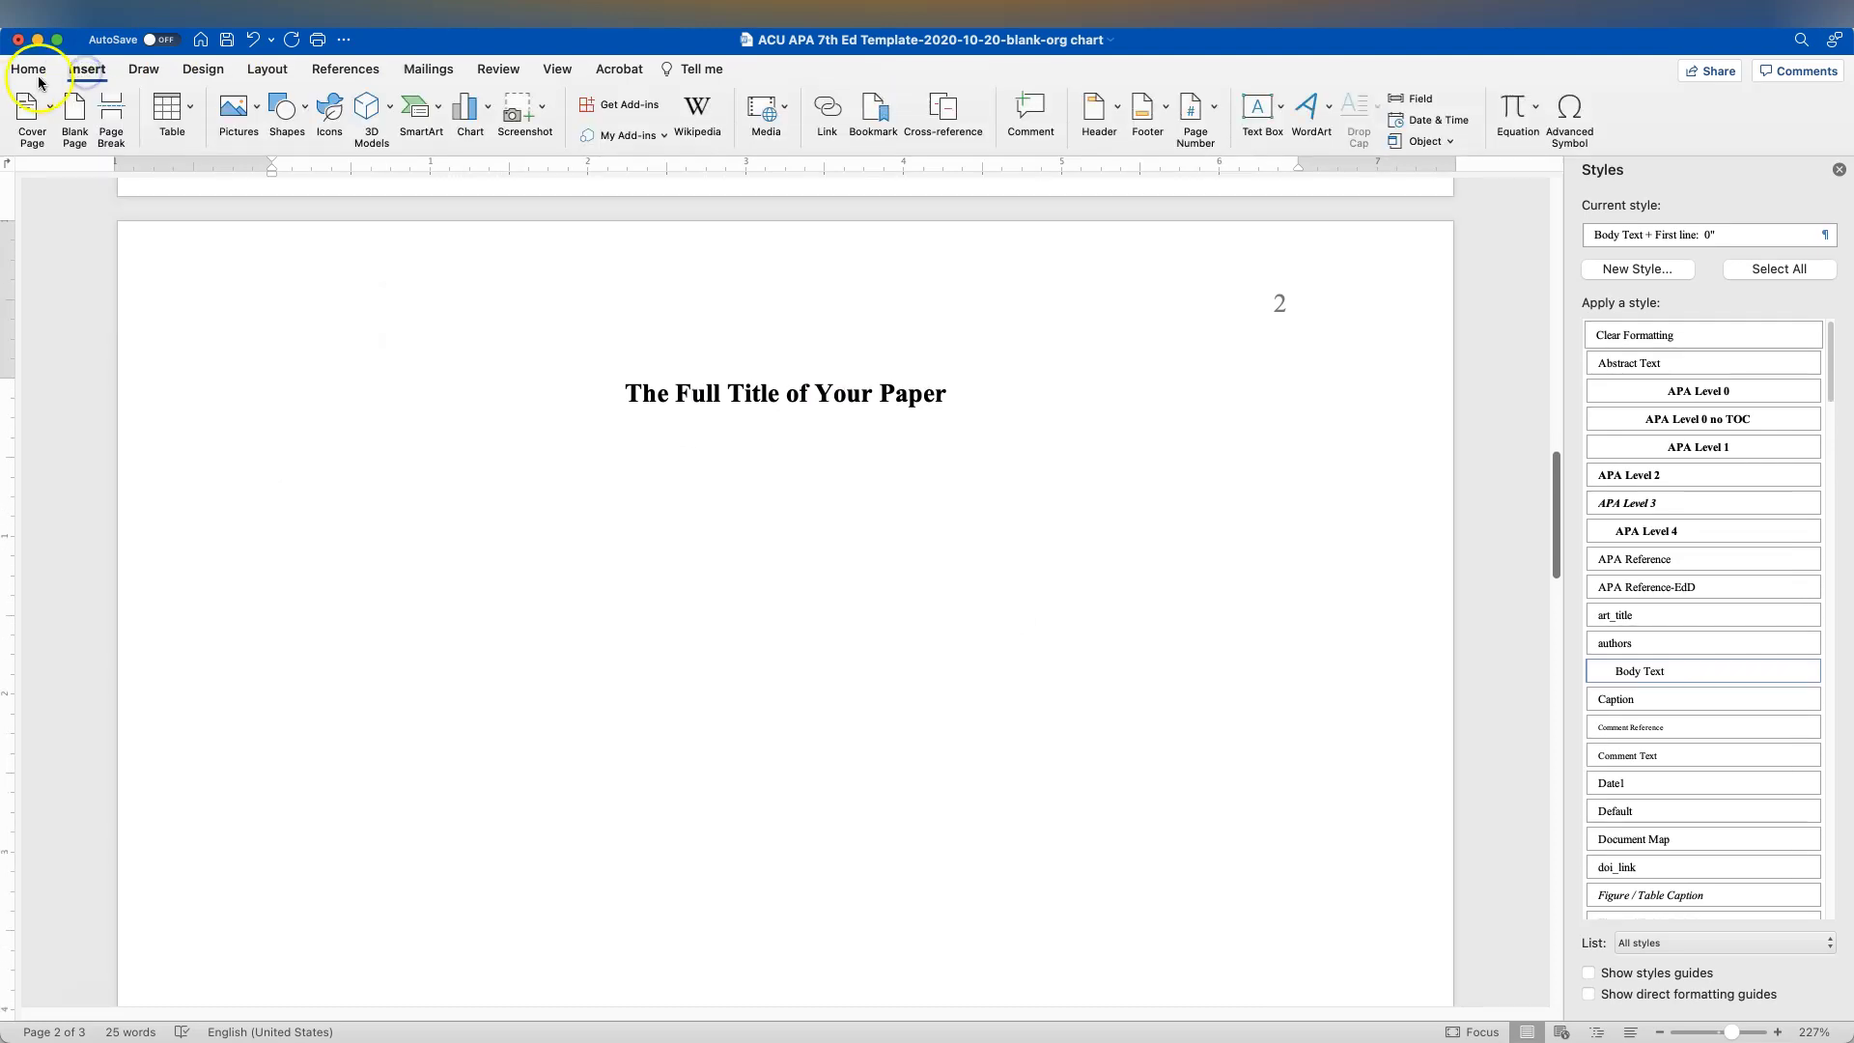
{"action": "left_click", "coordinate": [29, 69]}
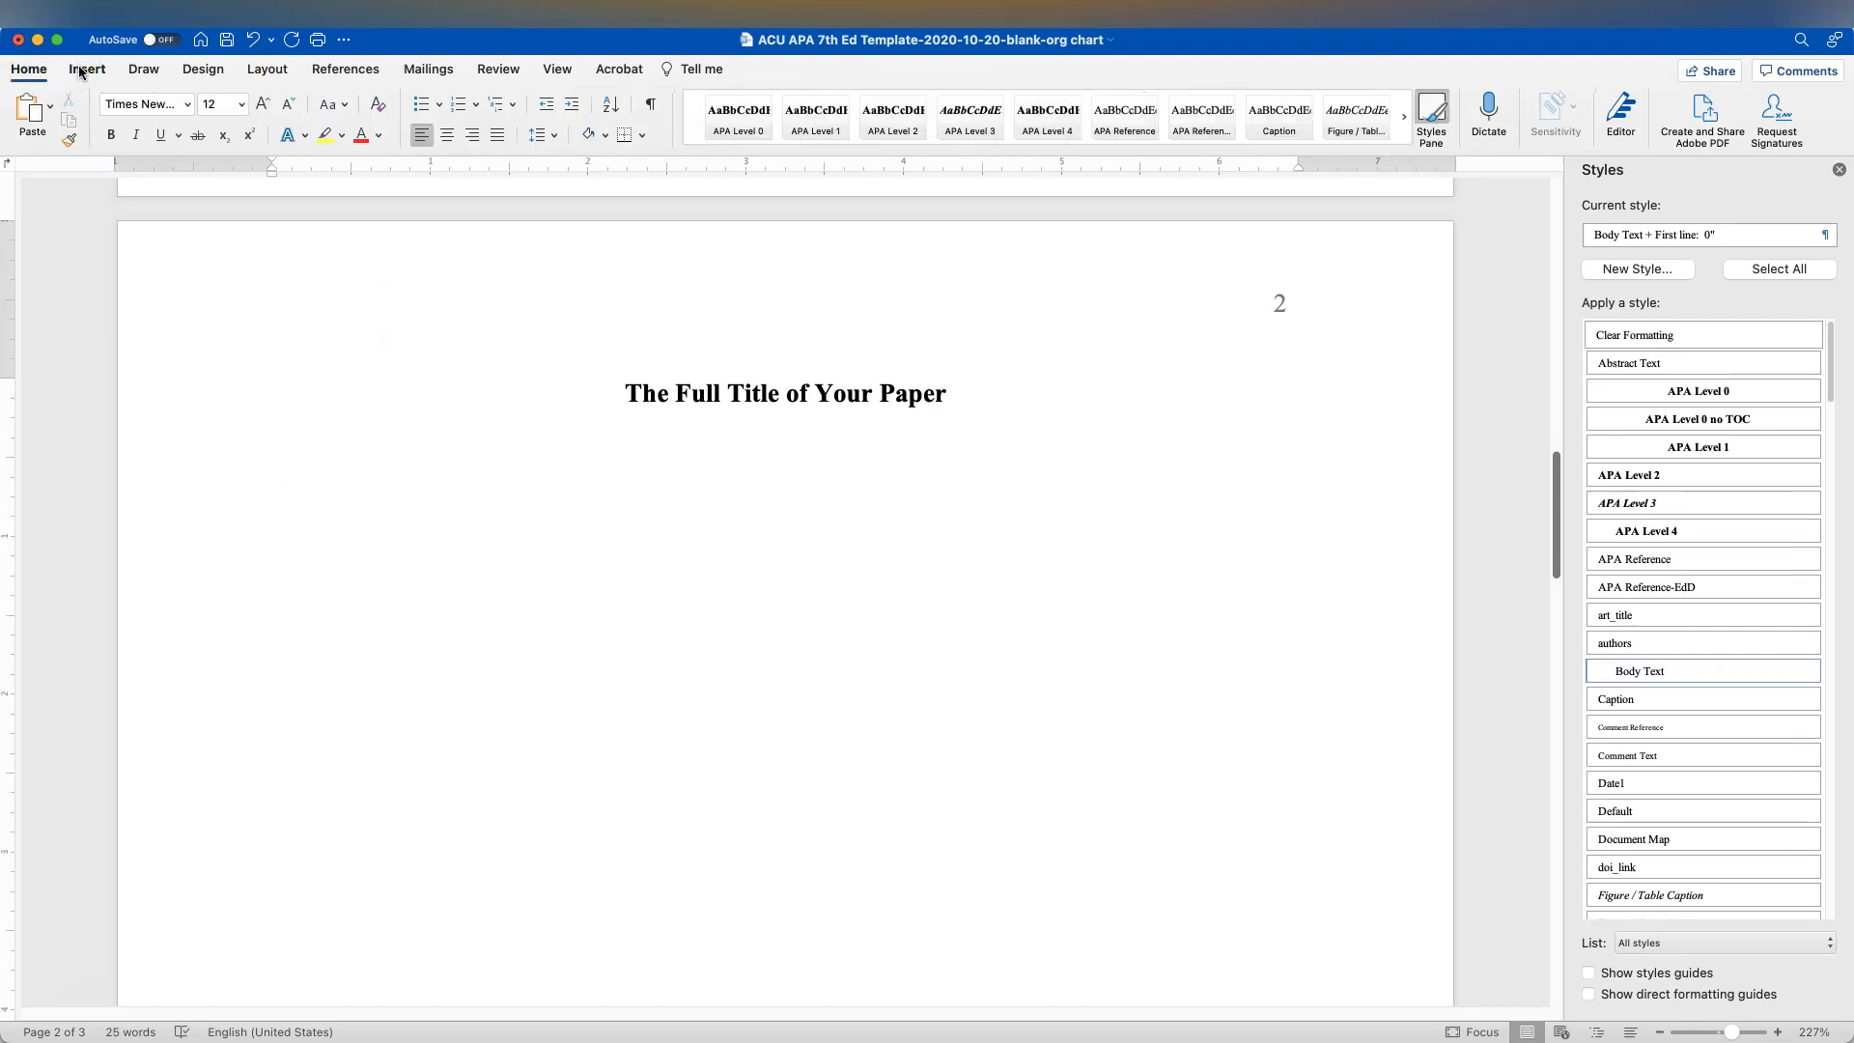
{"action": "left_click", "coordinate": [84, 69]}
{"action": "left_click", "coordinate": [425, 118]}
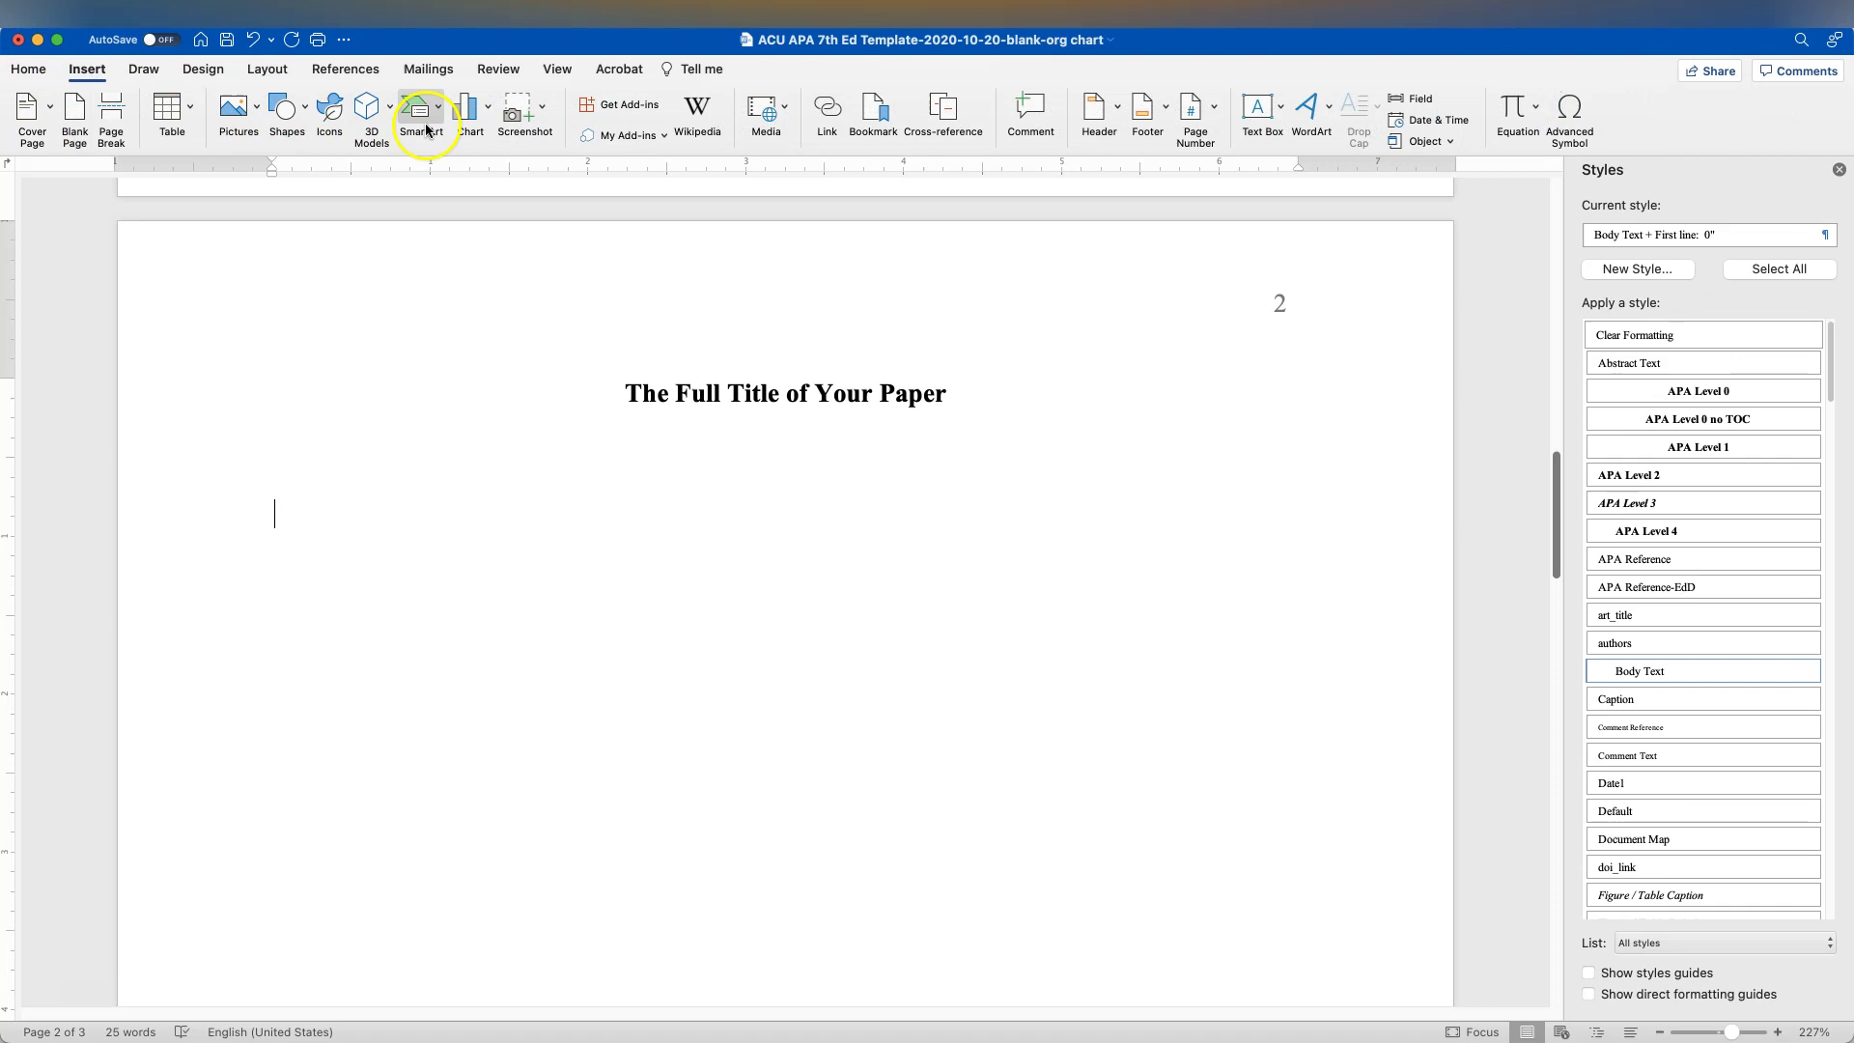
{"action": "left_click", "coordinate": [430, 118]}
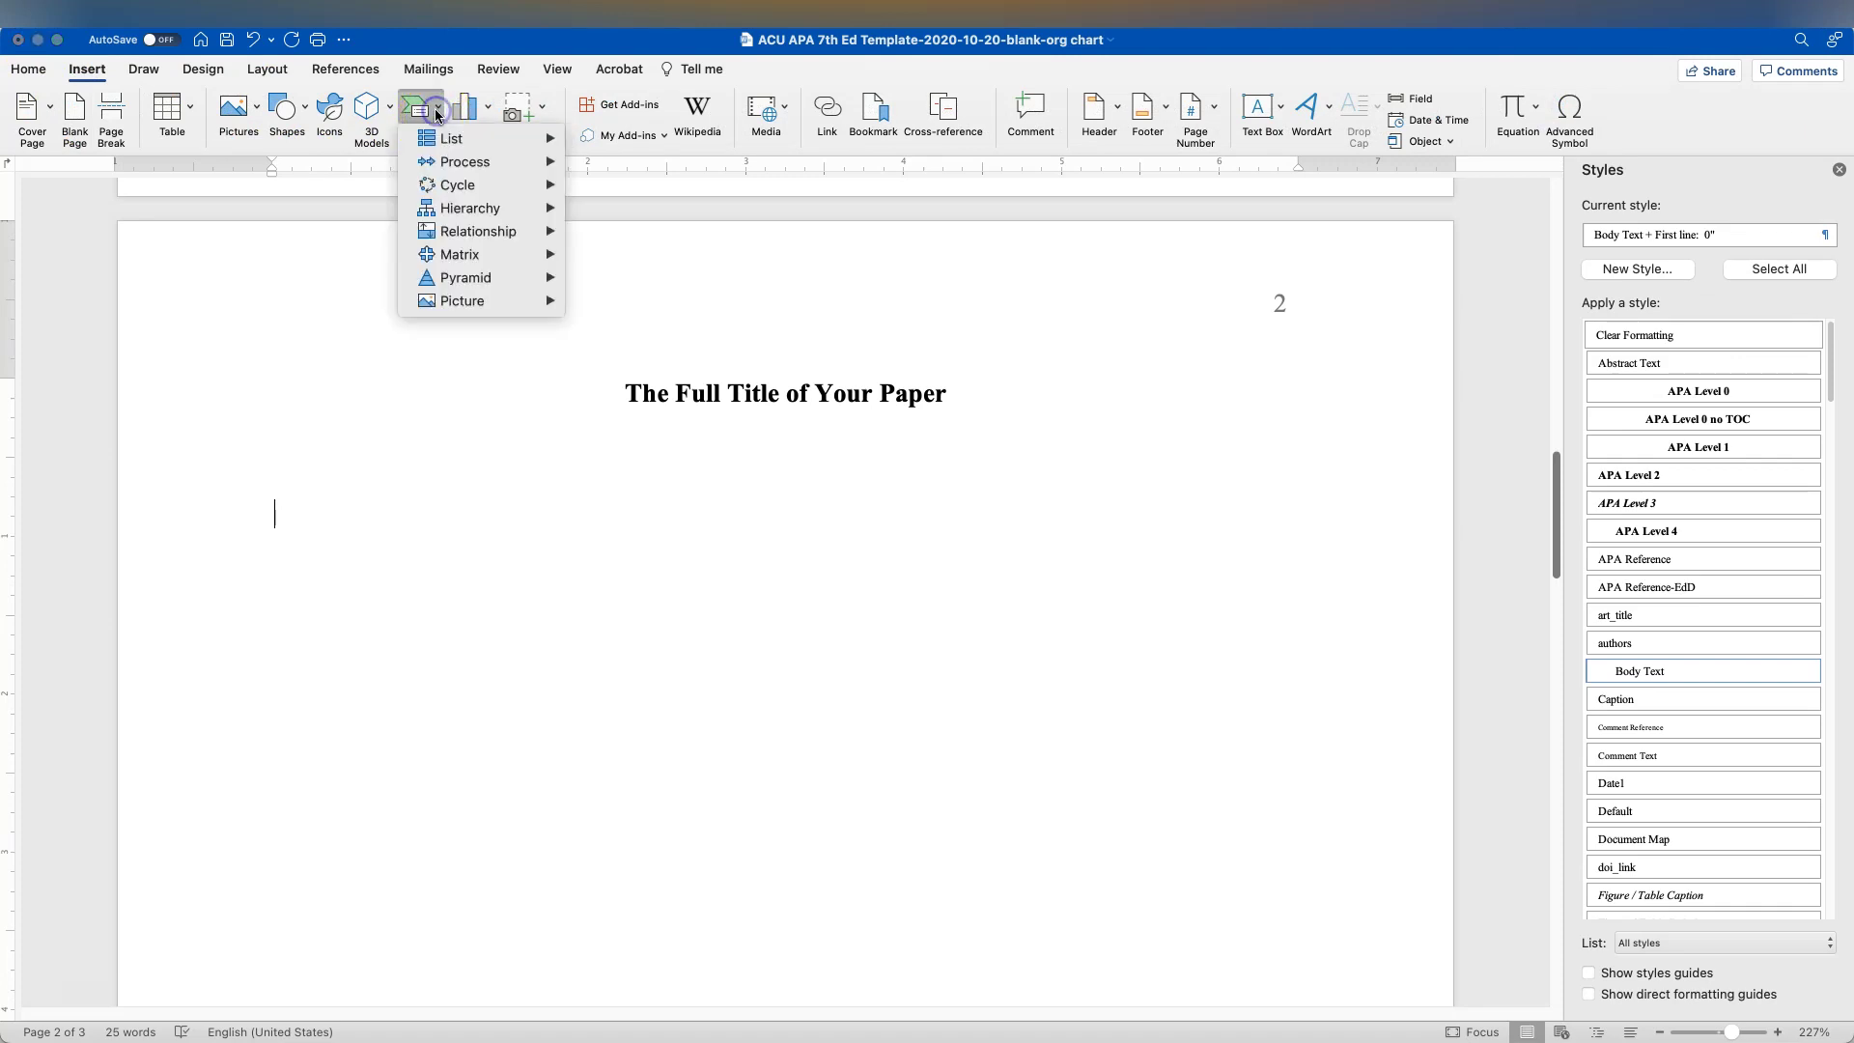
{"action": "mouse_move", "coordinate": [439, 145]}
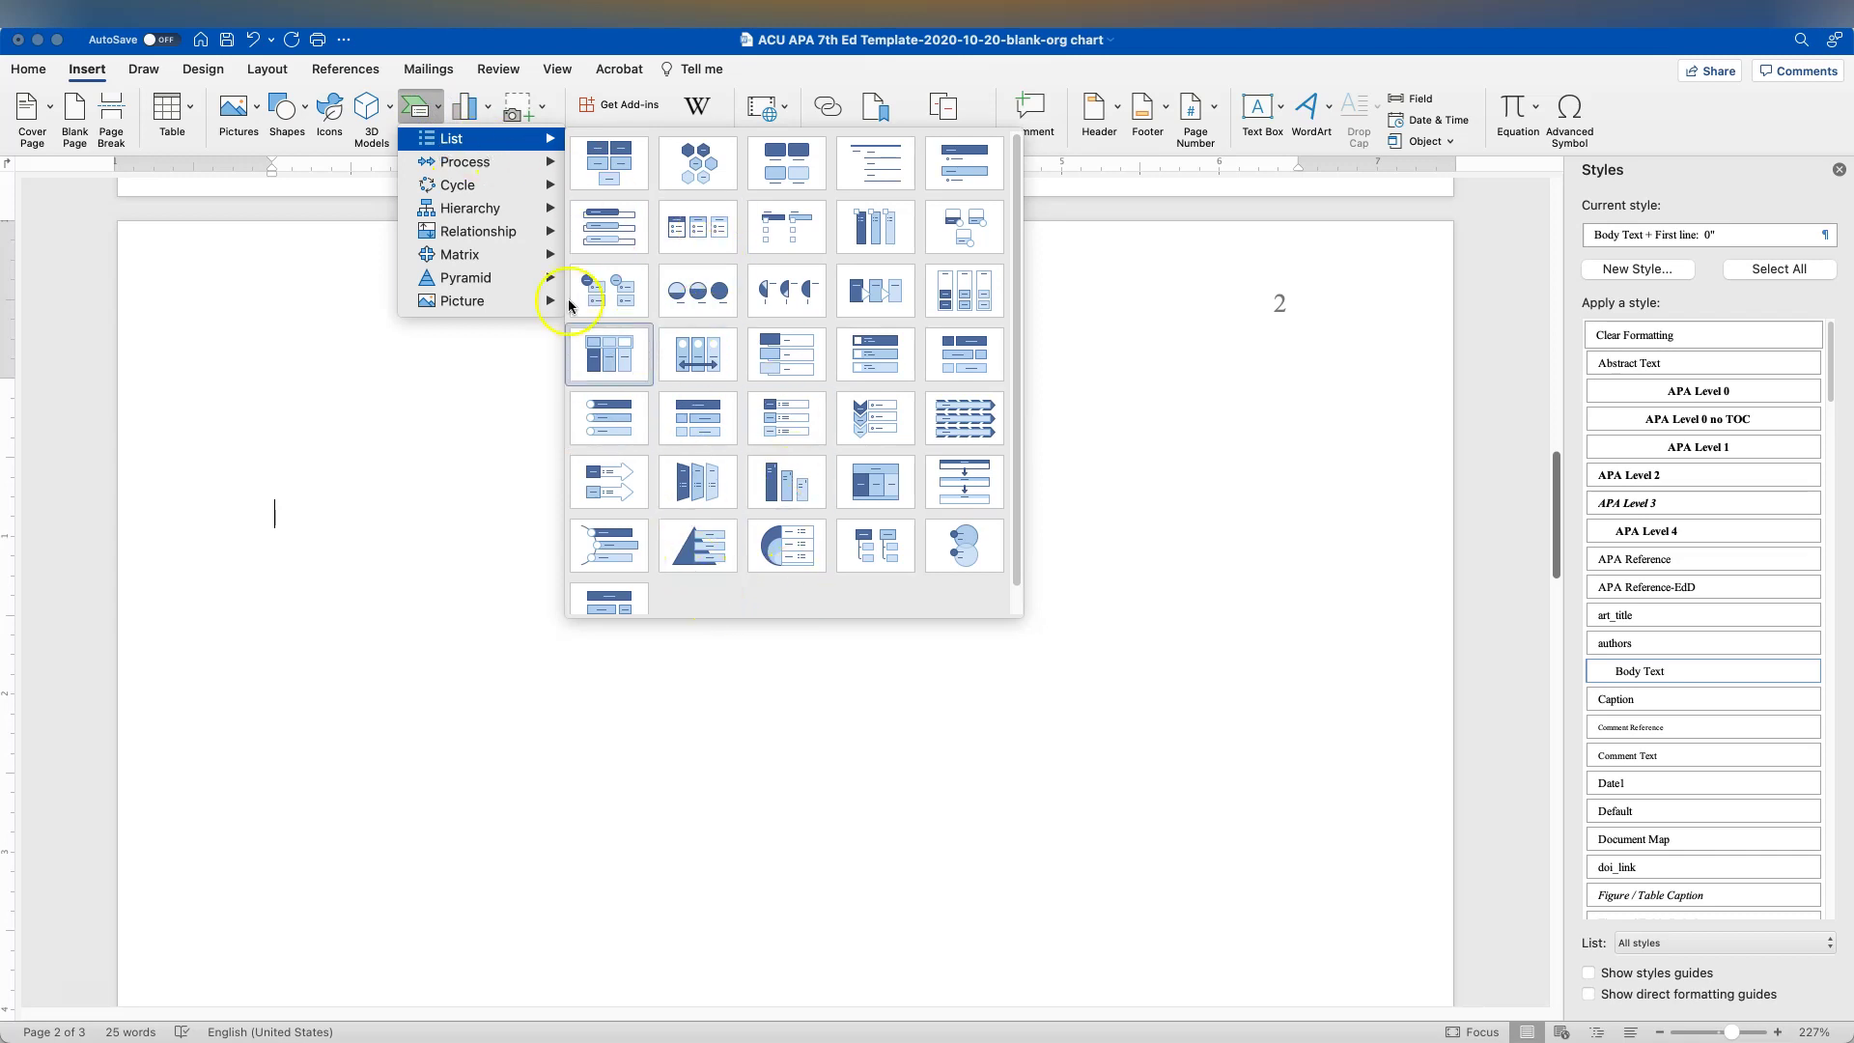
{"action": "mouse_move", "coordinate": [483, 209]}
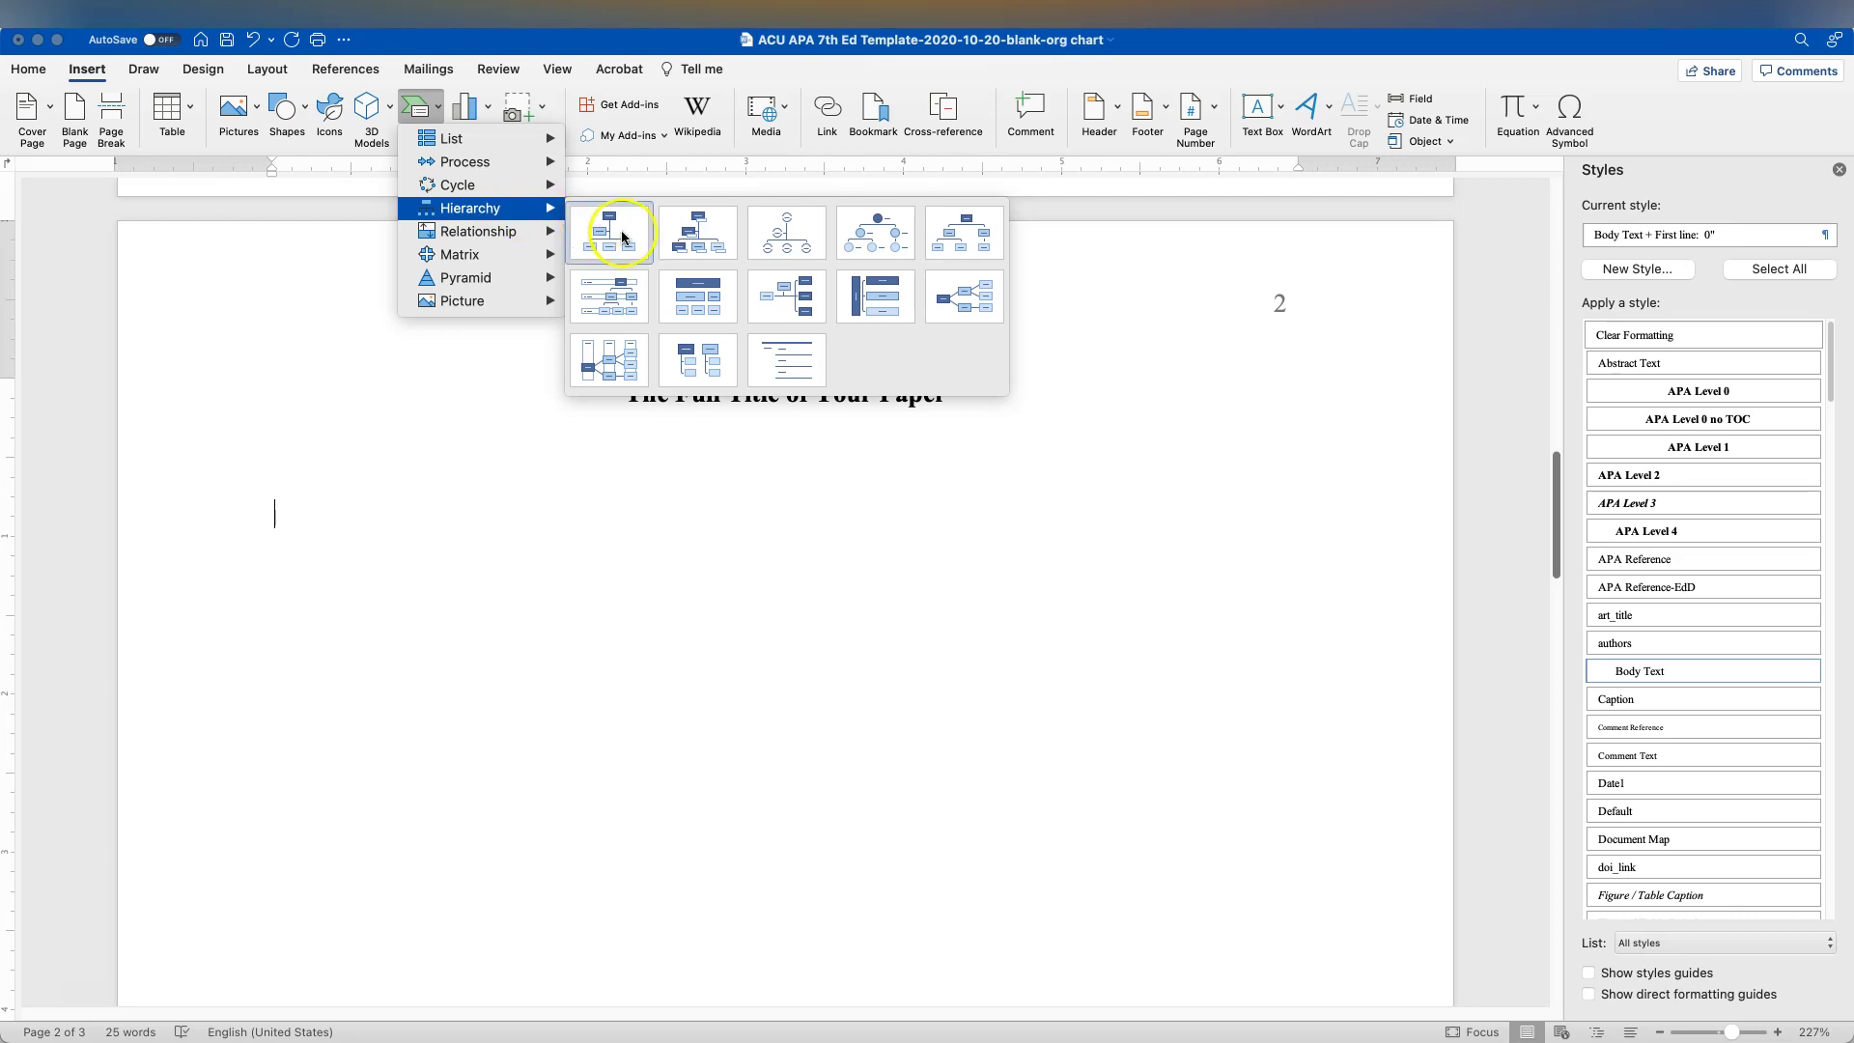
Insert the Labeled Hierarchy chart and type President in its top box
{"action": "left_click", "coordinate": [615, 306]}
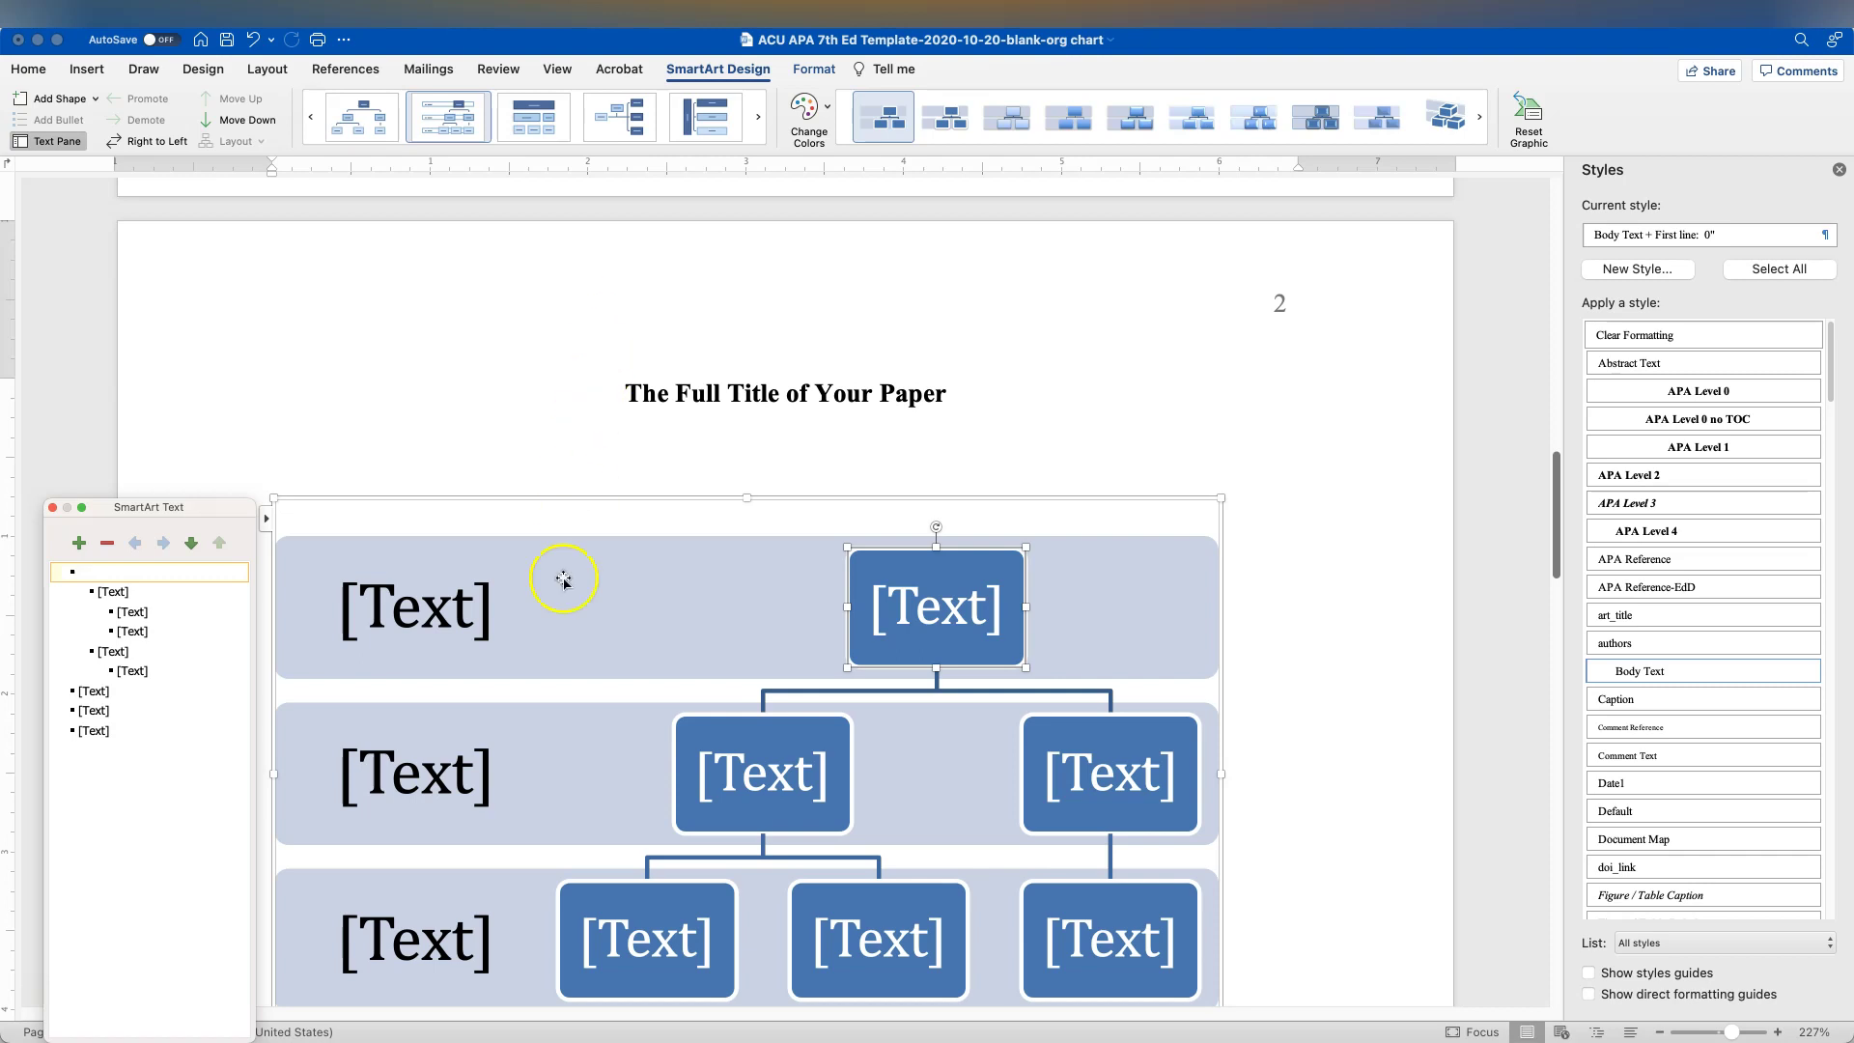
{"action": "scroll", "coordinate": [563, 670], "scroll_direction": "down", "scroll_amount": 5}
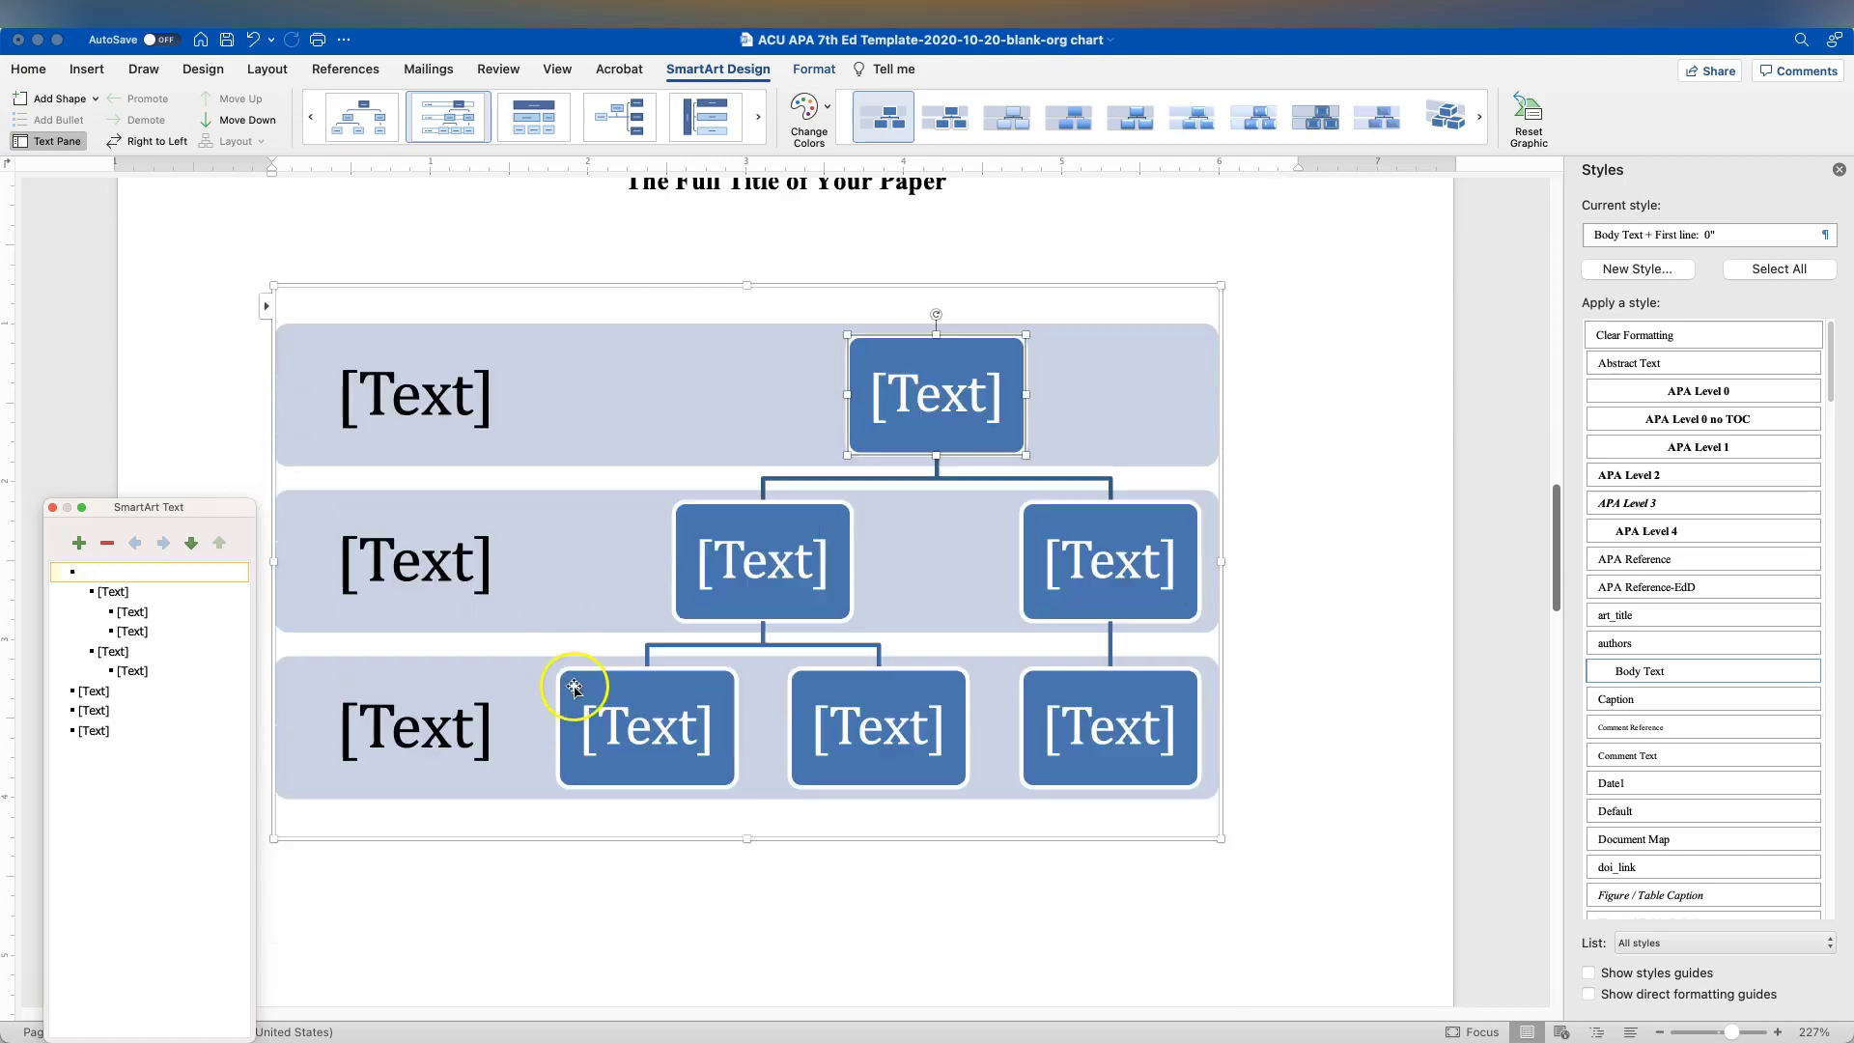
{"action": "double_click", "coordinate": [905, 410]}
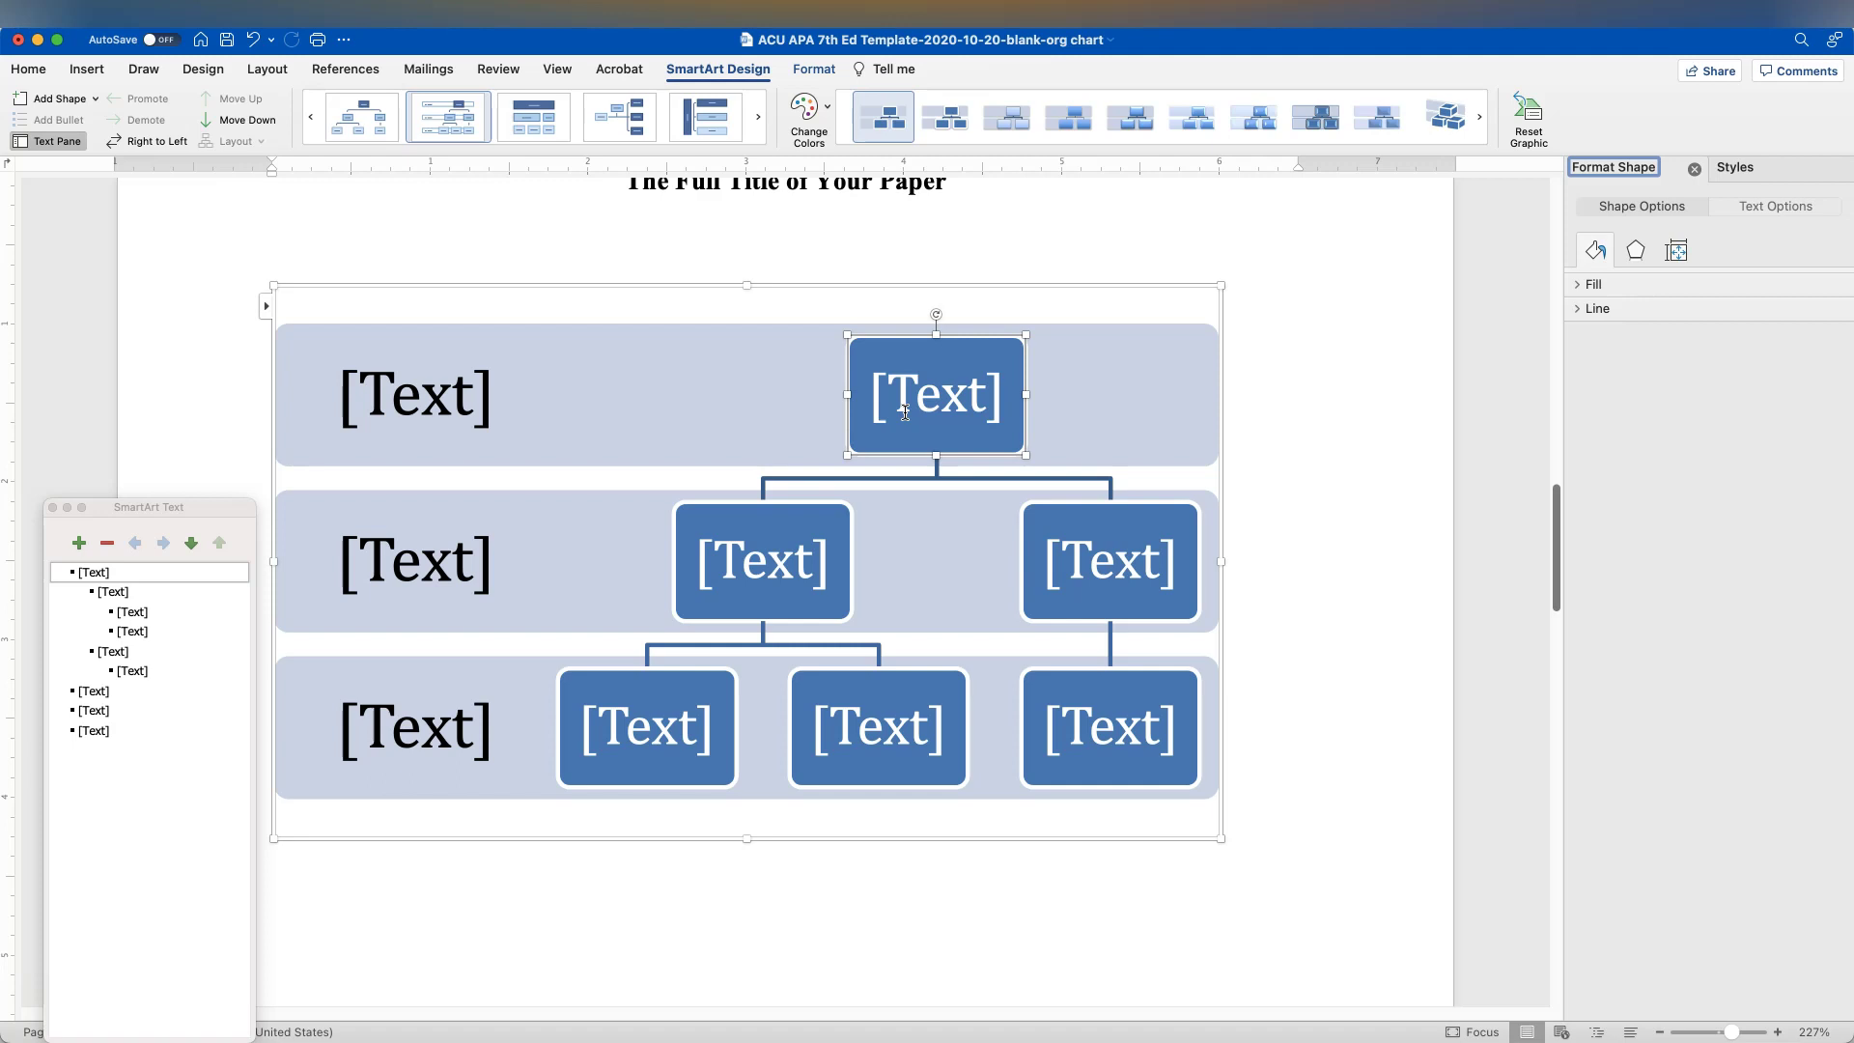
{"action": "left_click", "coordinate": [905, 412]}
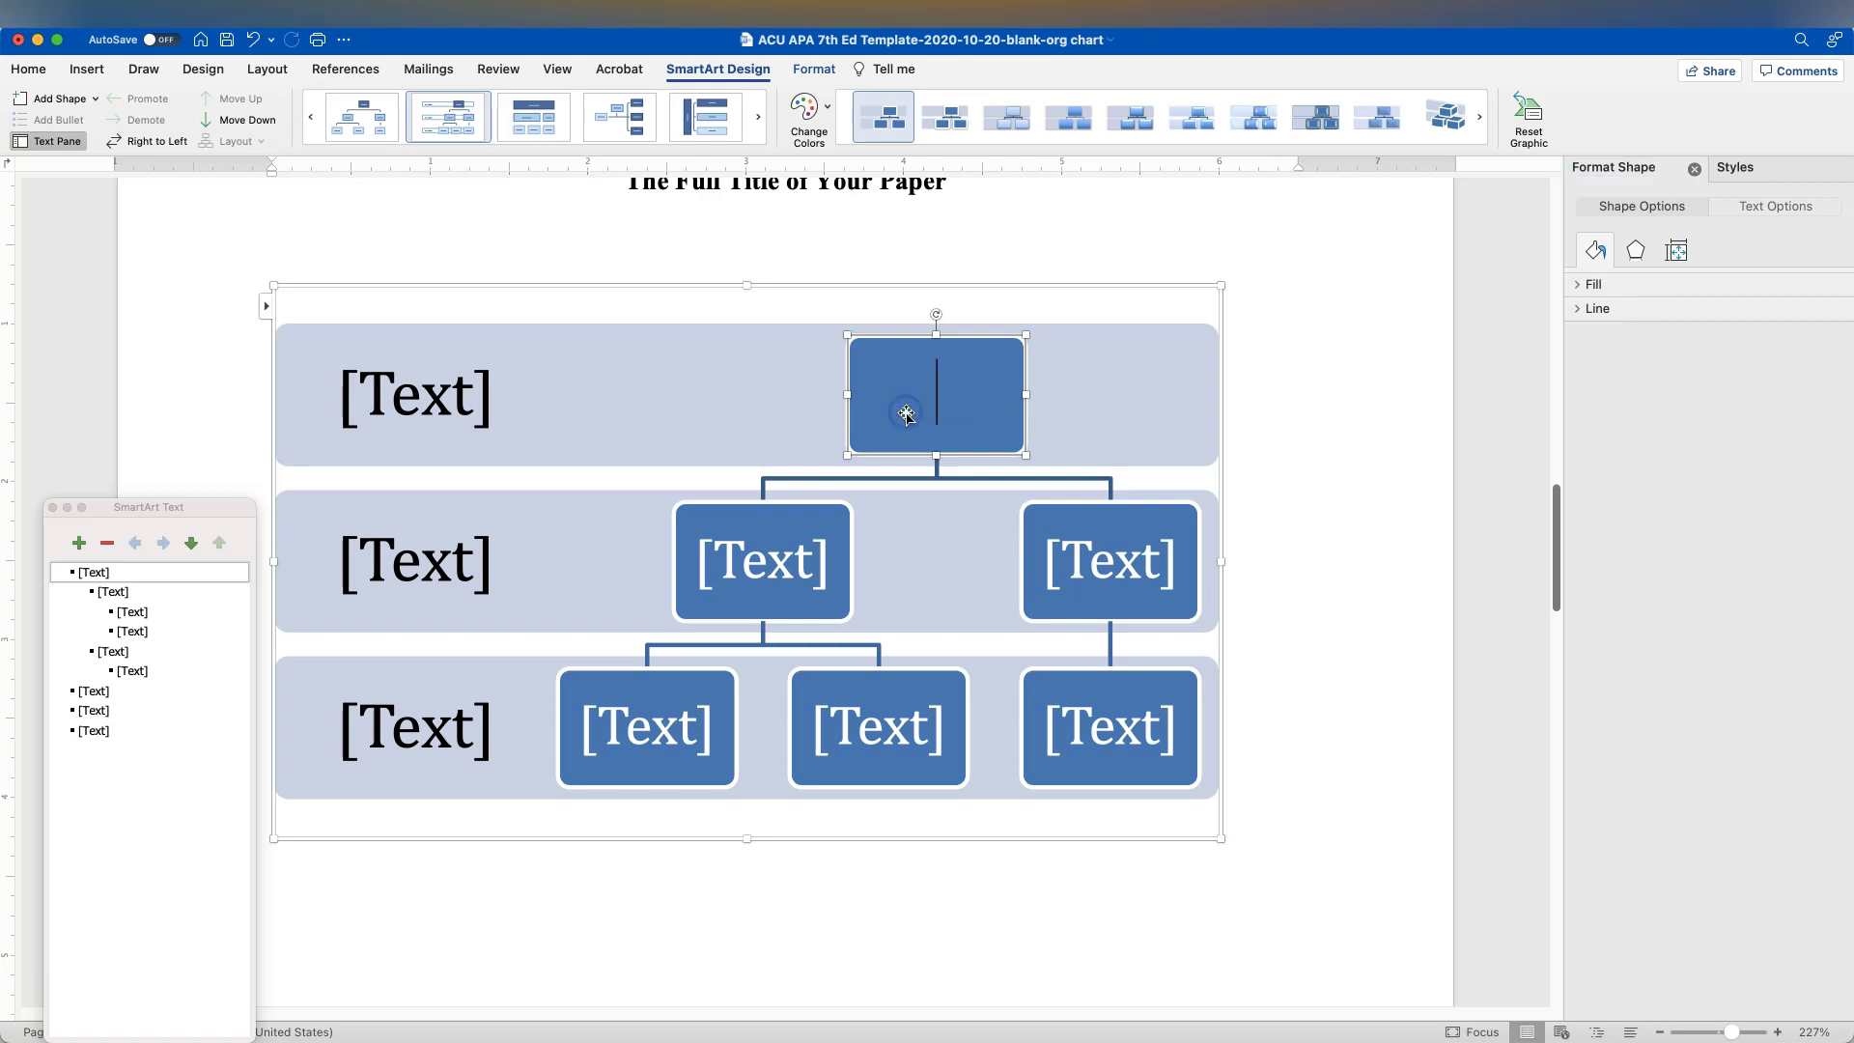
{"action": "type", "text": "President"}
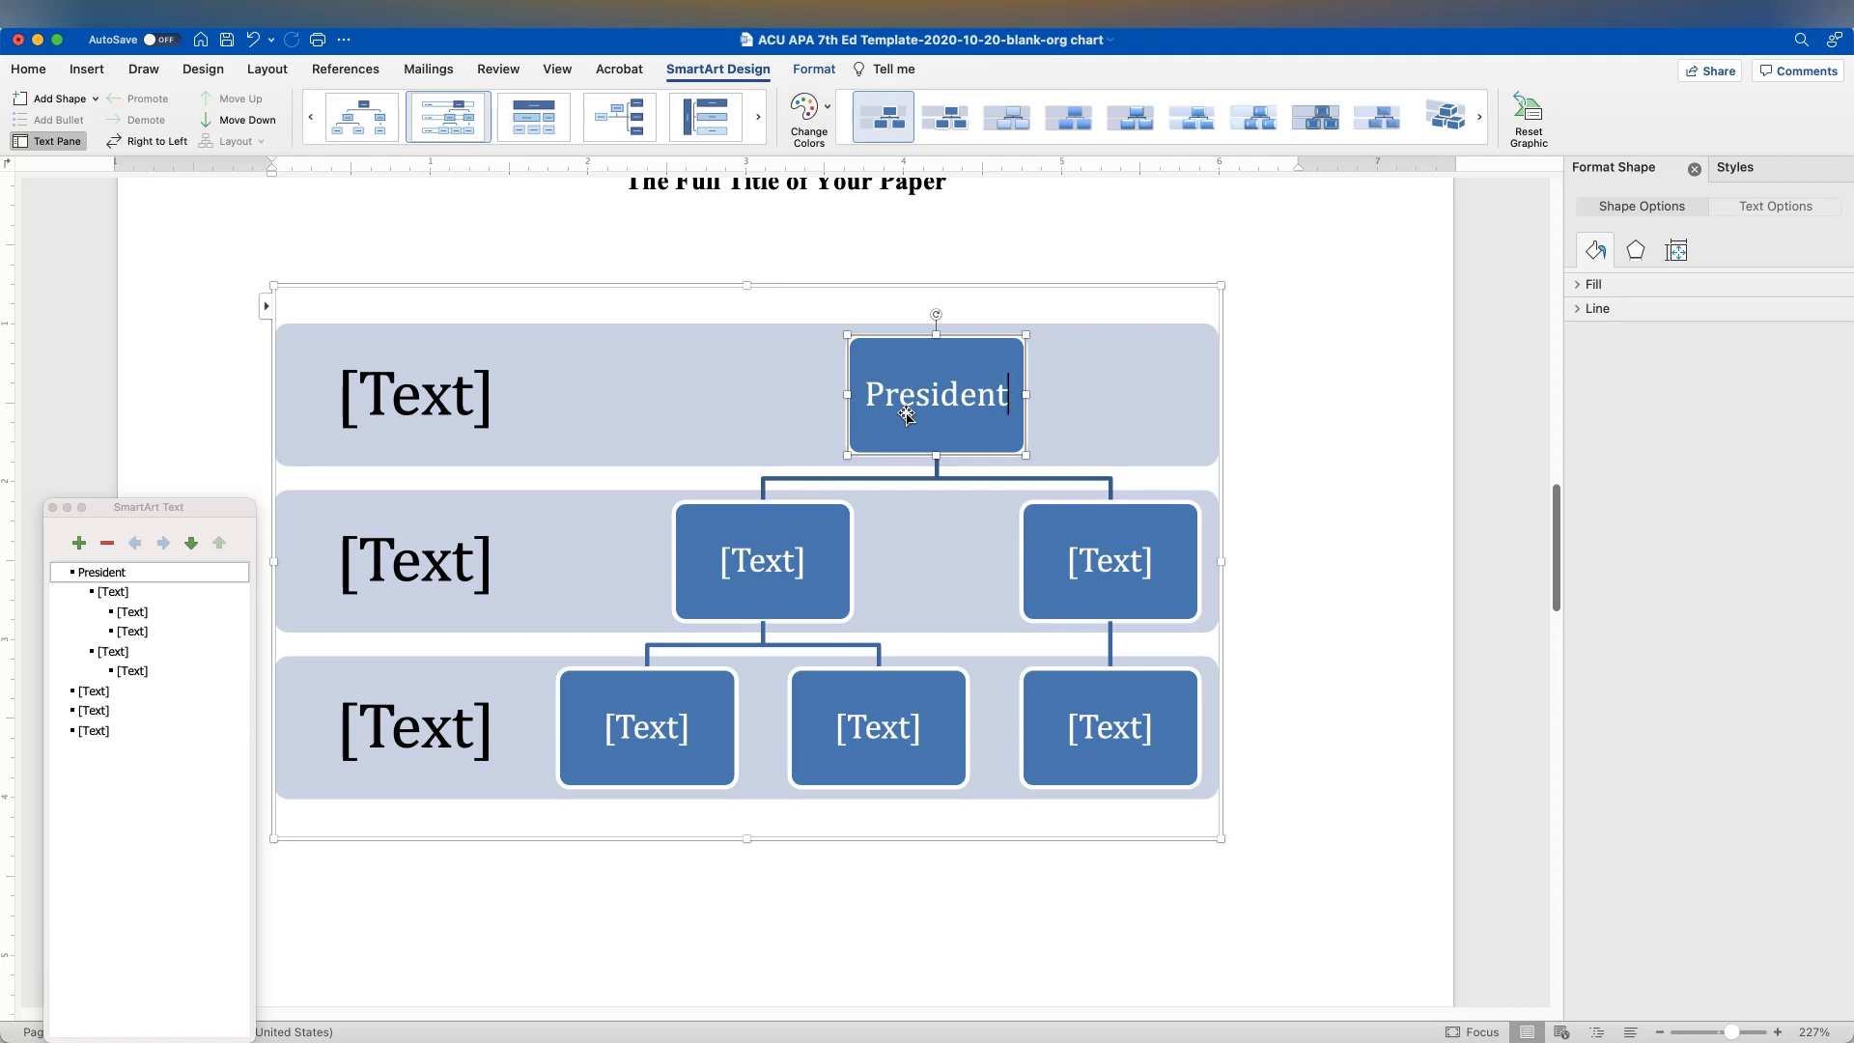
Enter the person's name and the Visiting Assistant Professor title in the bottom-left box
{"action": "left_click", "coordinate": [791, 548]}
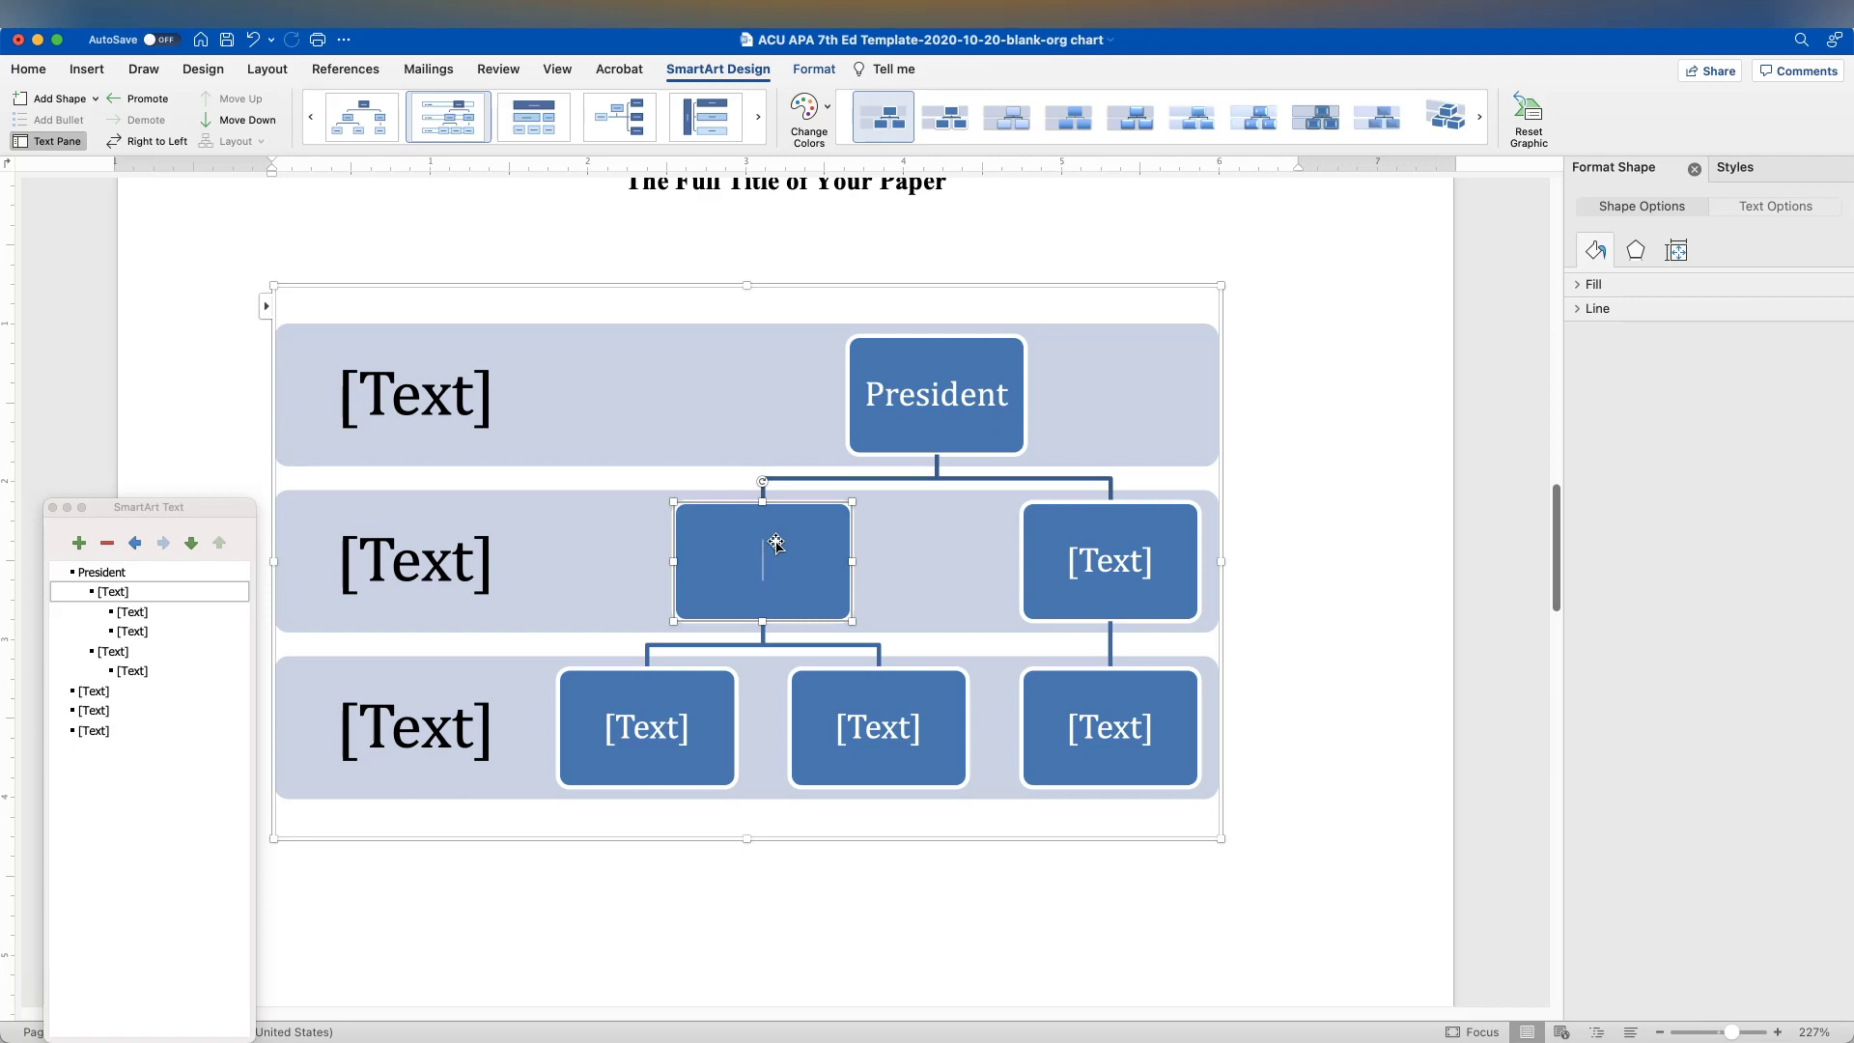
{"action": "left_click", "coordinate": [623, 715]}
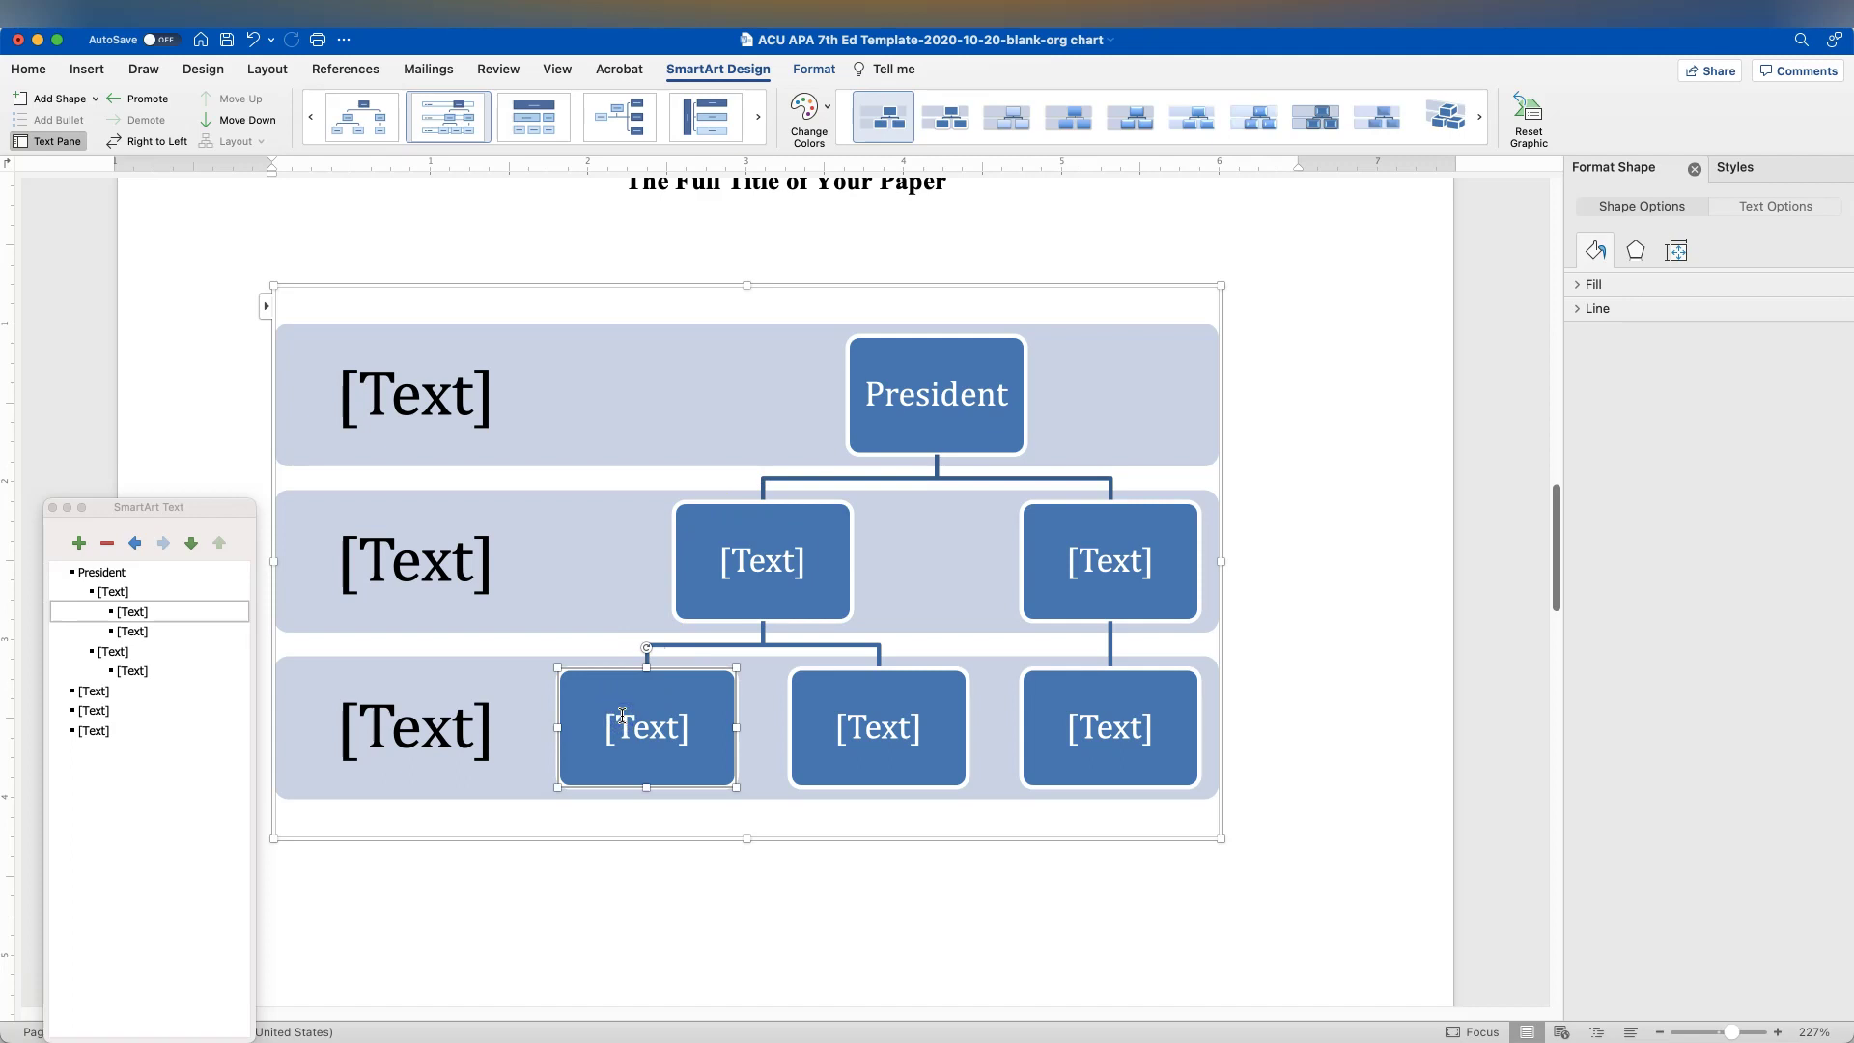
{"action": "left_click", "coordinate": [623, 715]}
{"action": "type", "text": "Basil Considine"}
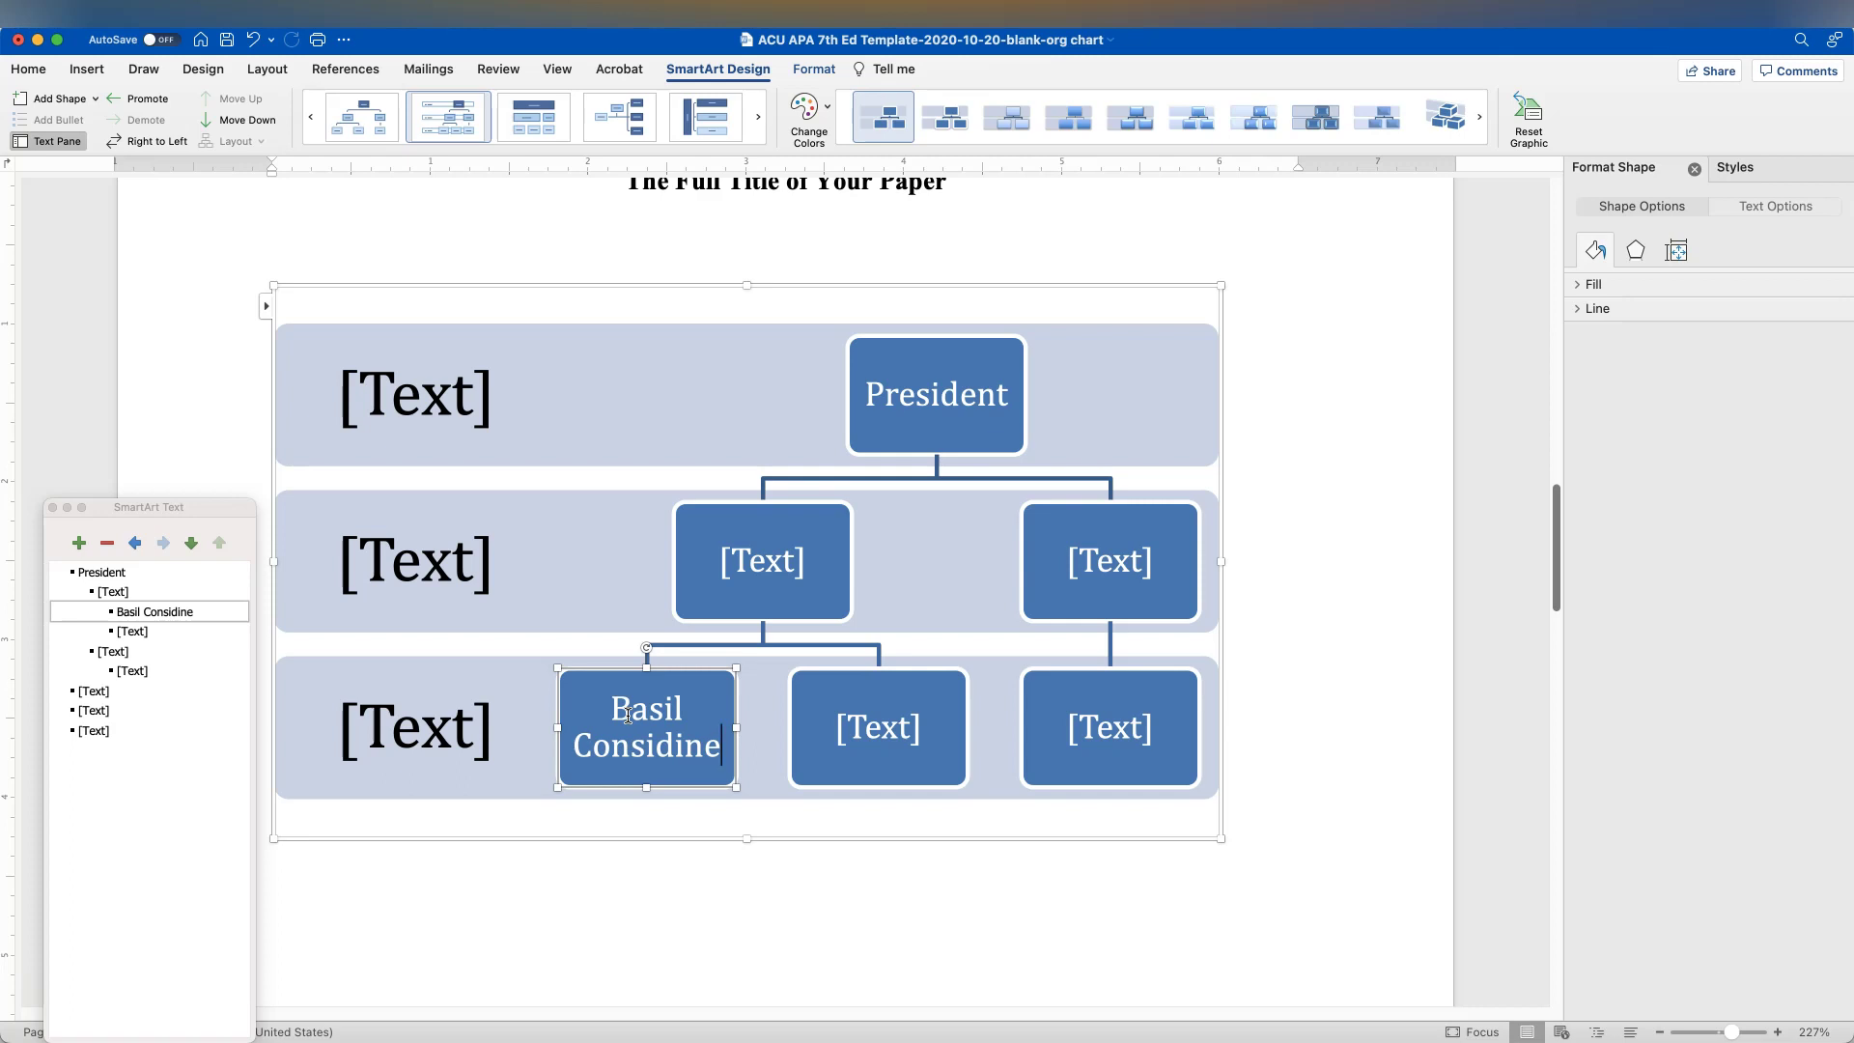
{"action": "key", "text": "Return"}
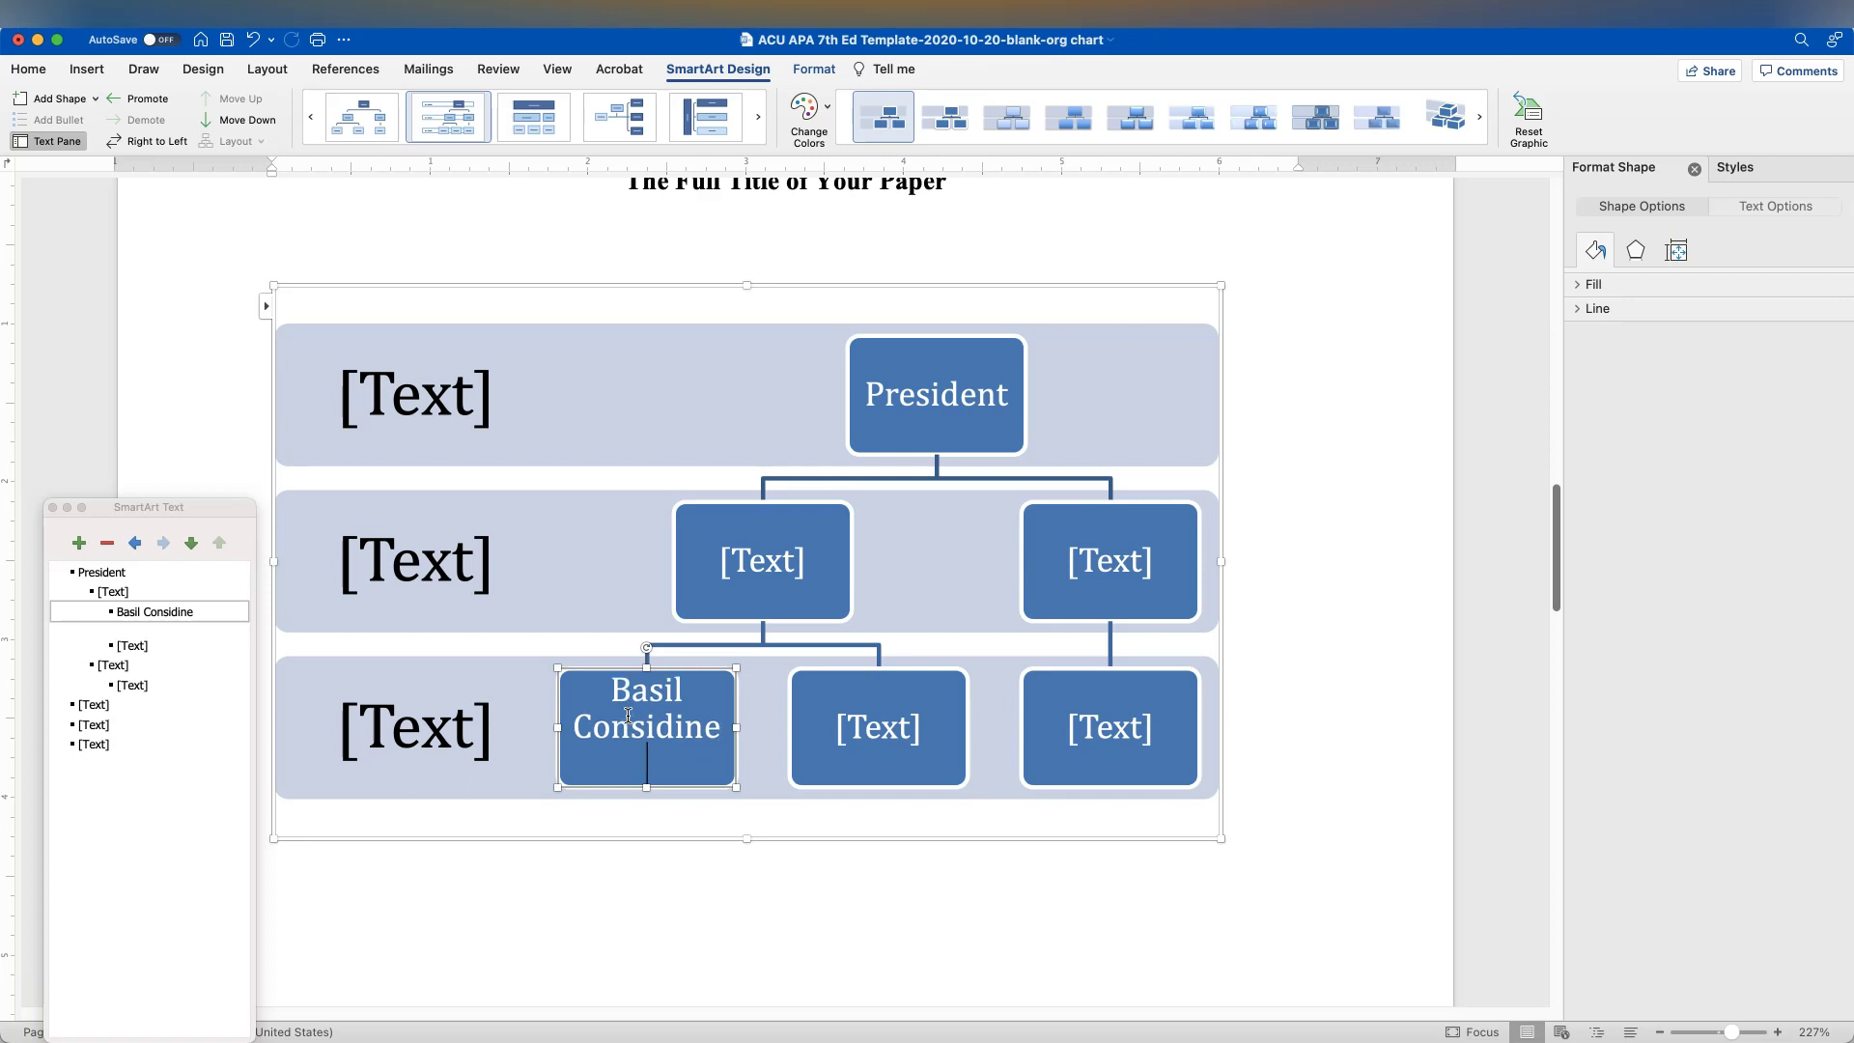
{"action": "type", "text": "Assistant Pr"}
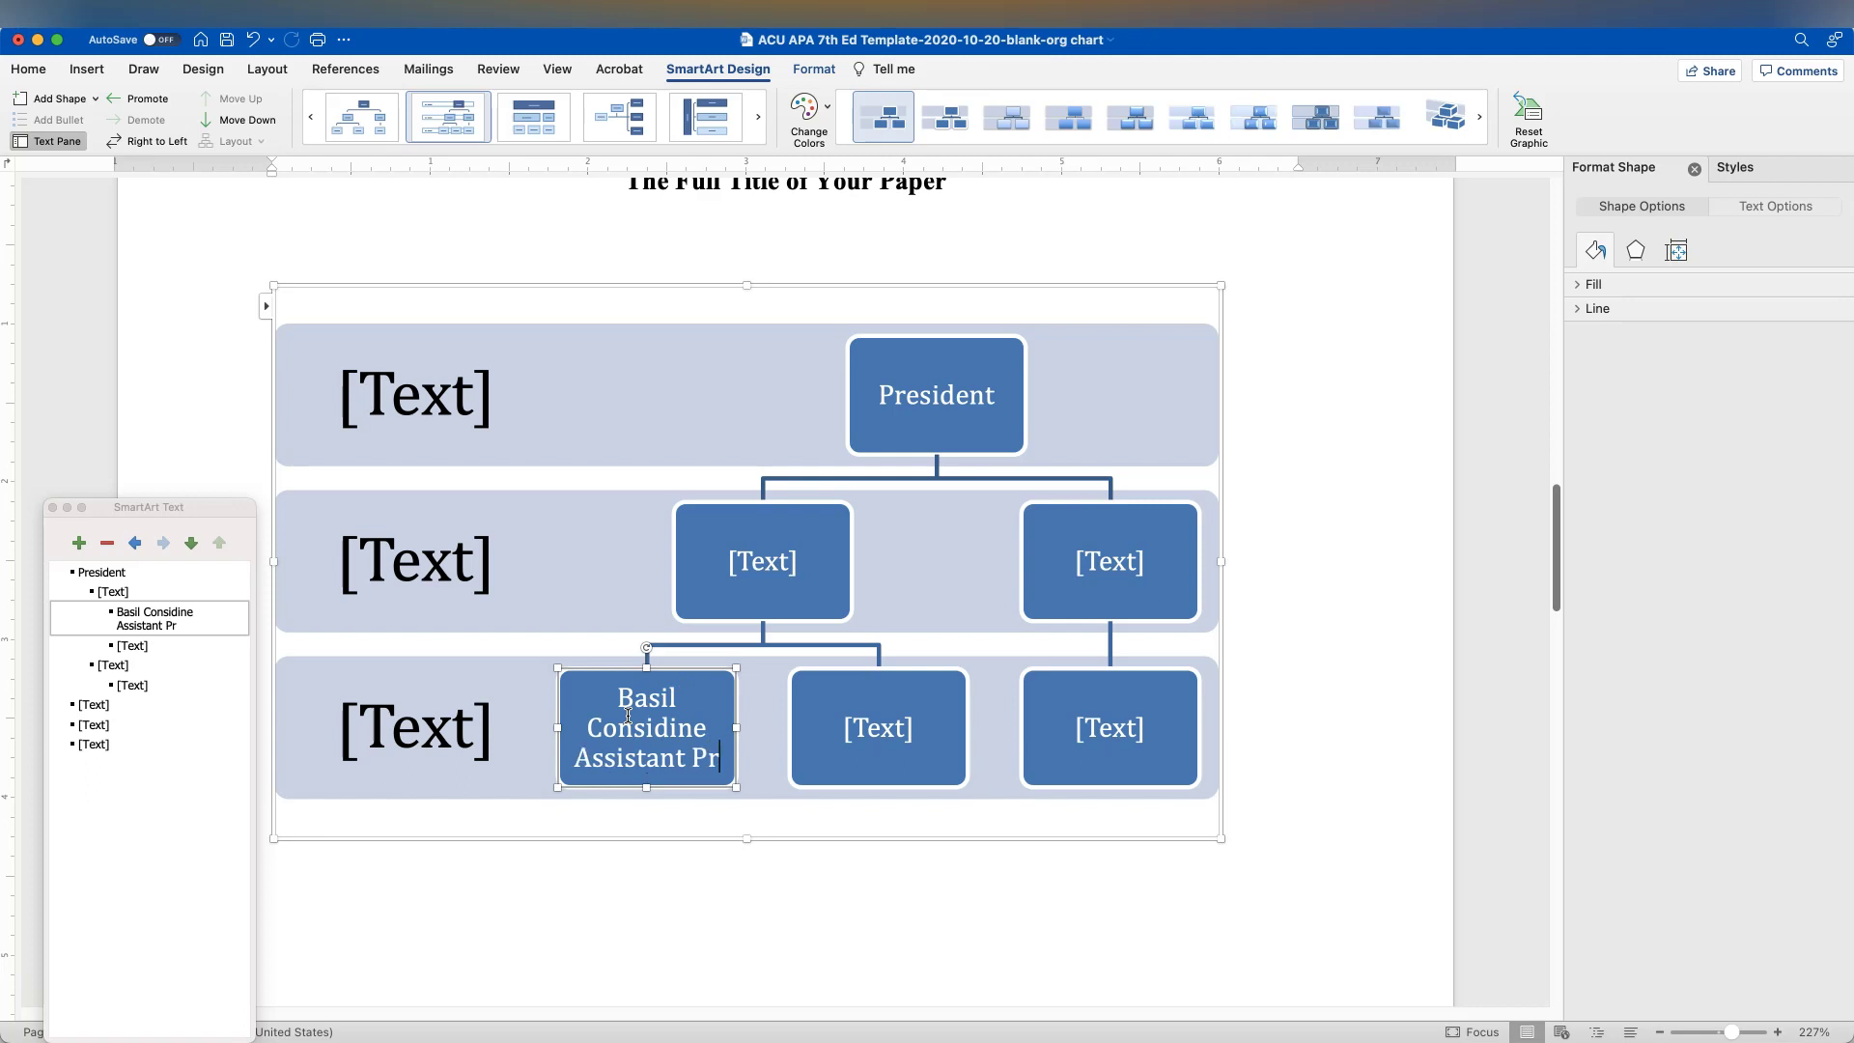
{"action": "type", "text": "ofessorVisiting"}
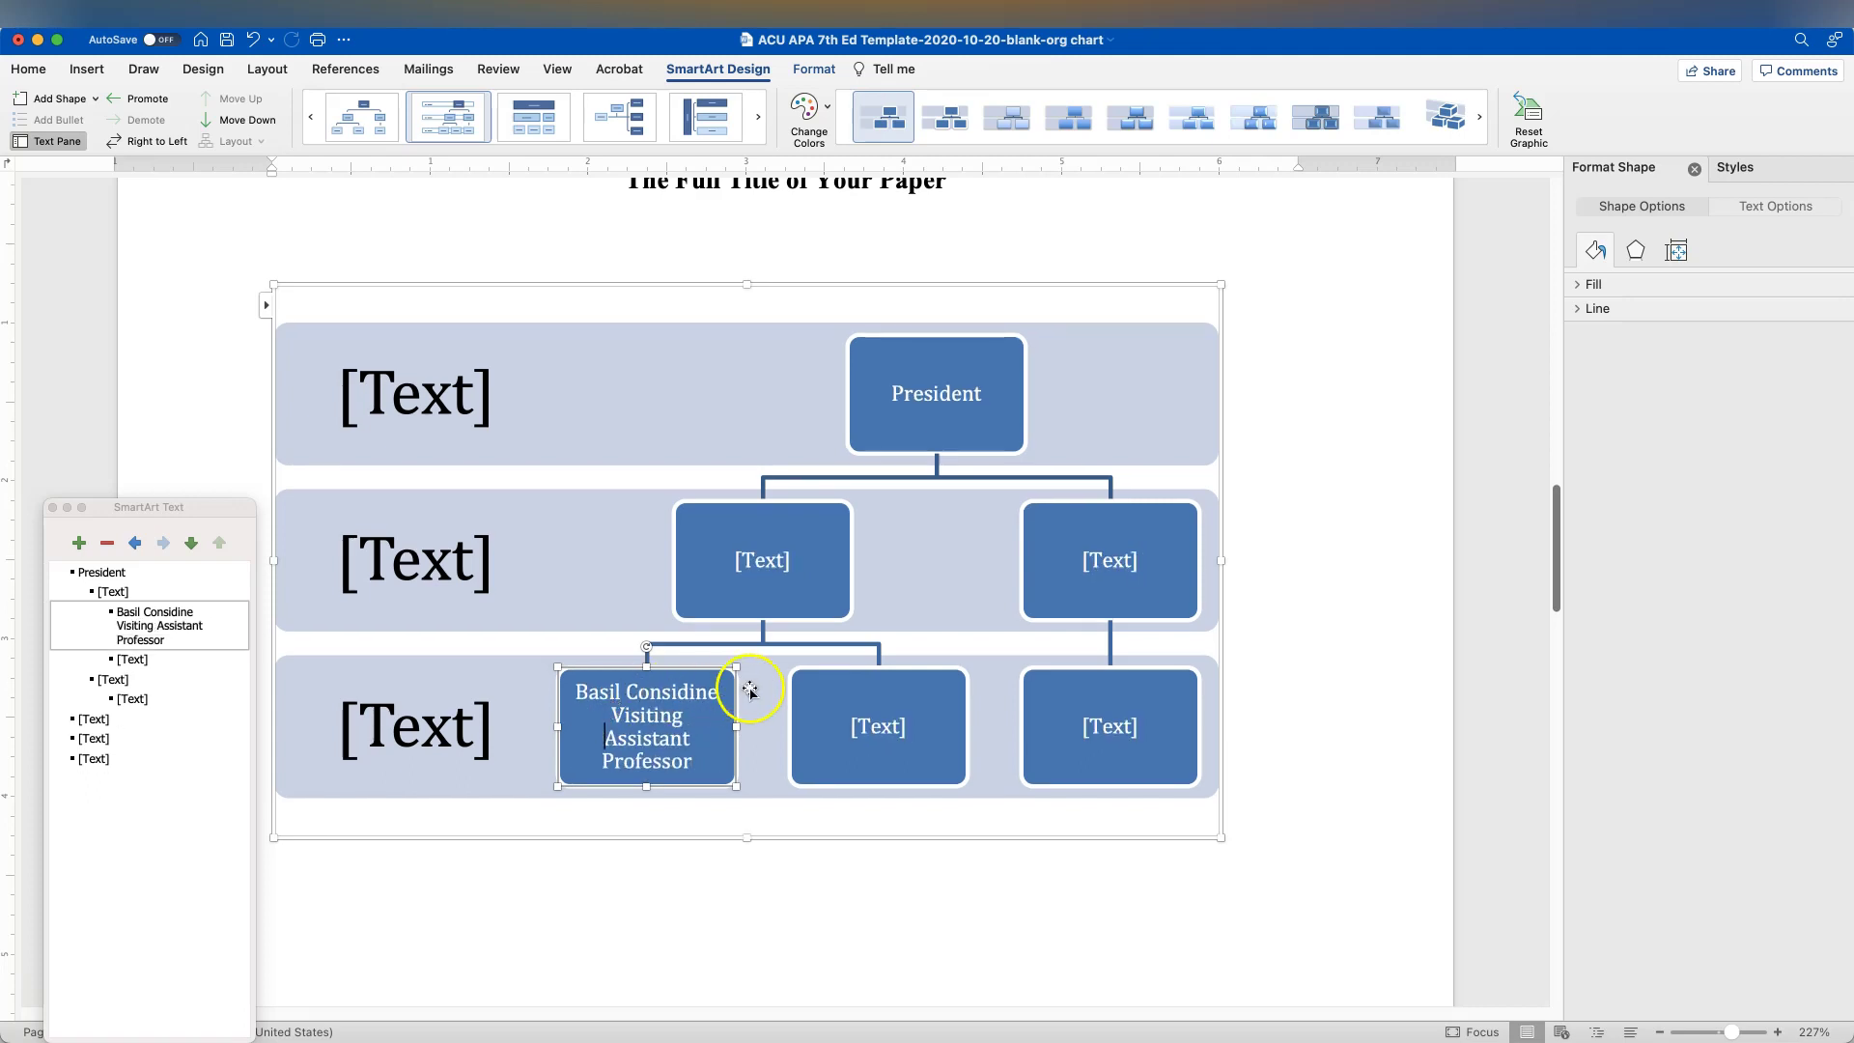
{"action": "left_click", "coordinate": [714, 693]}
Make the visiting professor's name bold in the bottom-left box
{"action": "left_click_drag", "start_coordinate": [714, 694], "coordinate": [560, 692]}
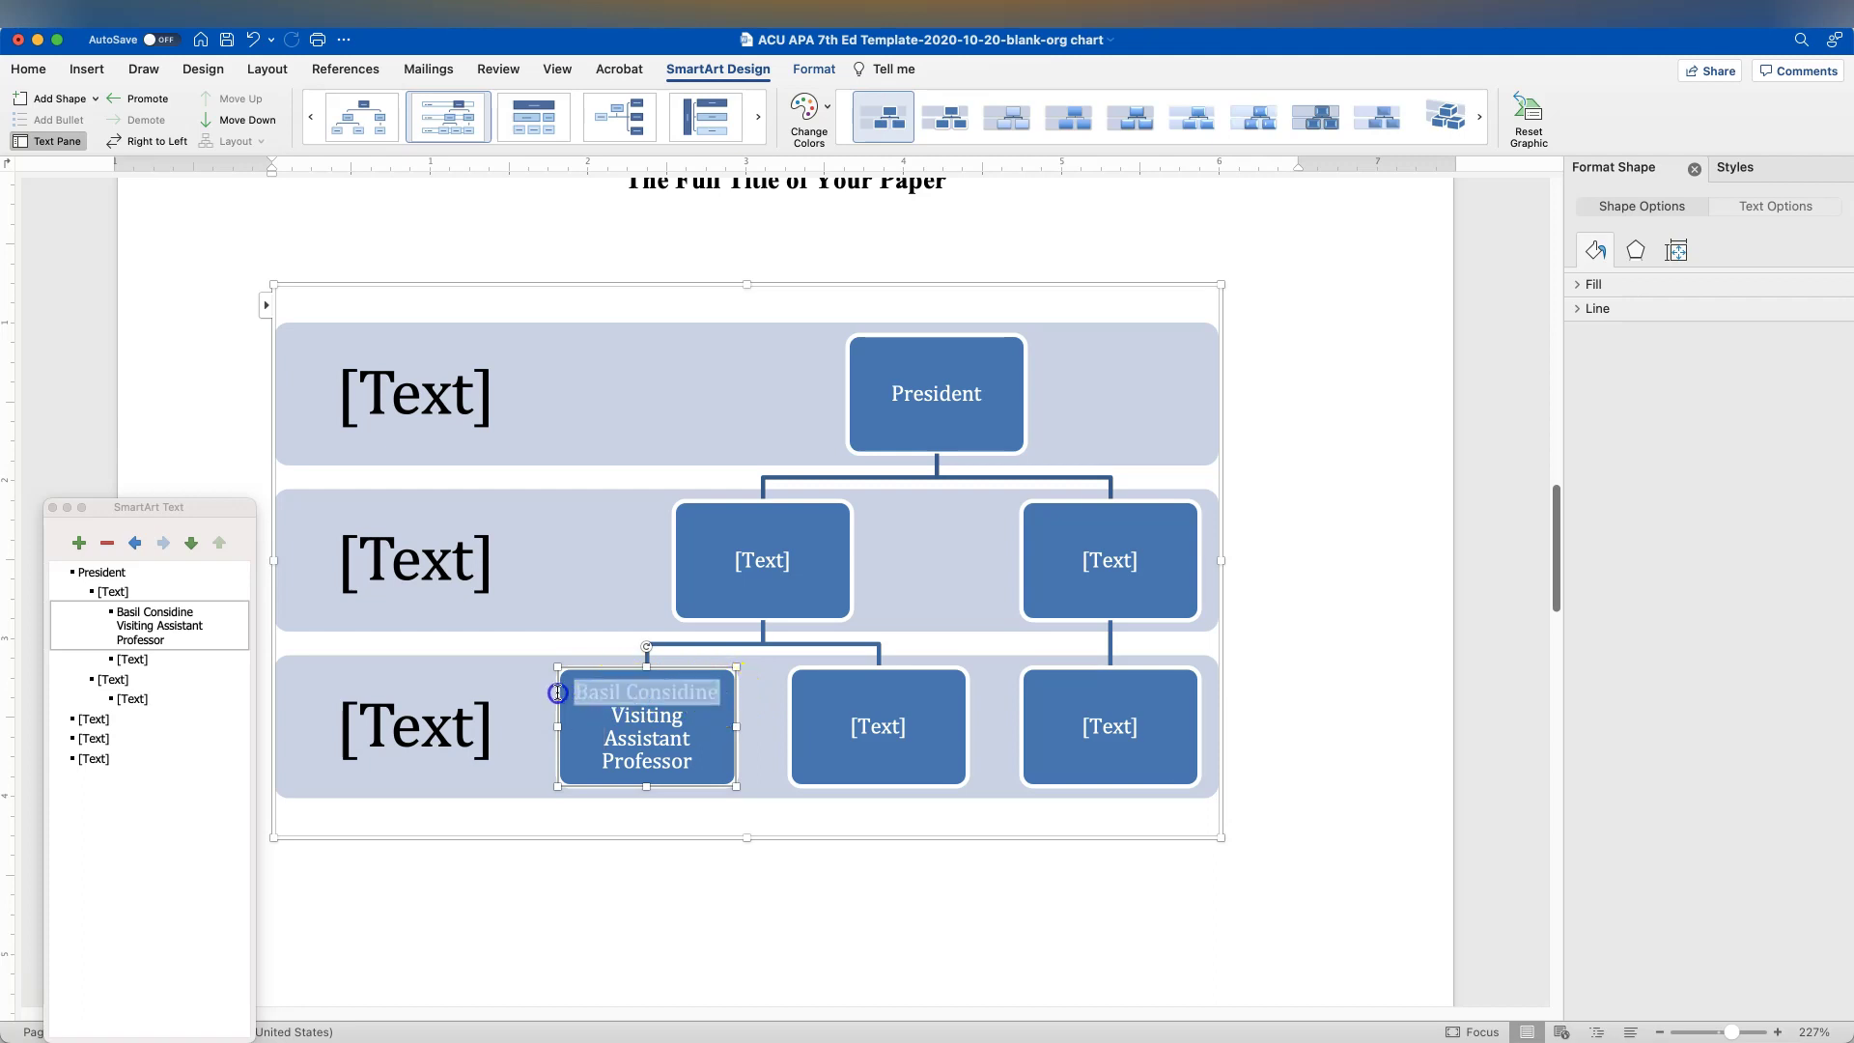
{"action": "key", "text": "super+b"}
{"action": "left_click", "coordinate": [608, 730]}
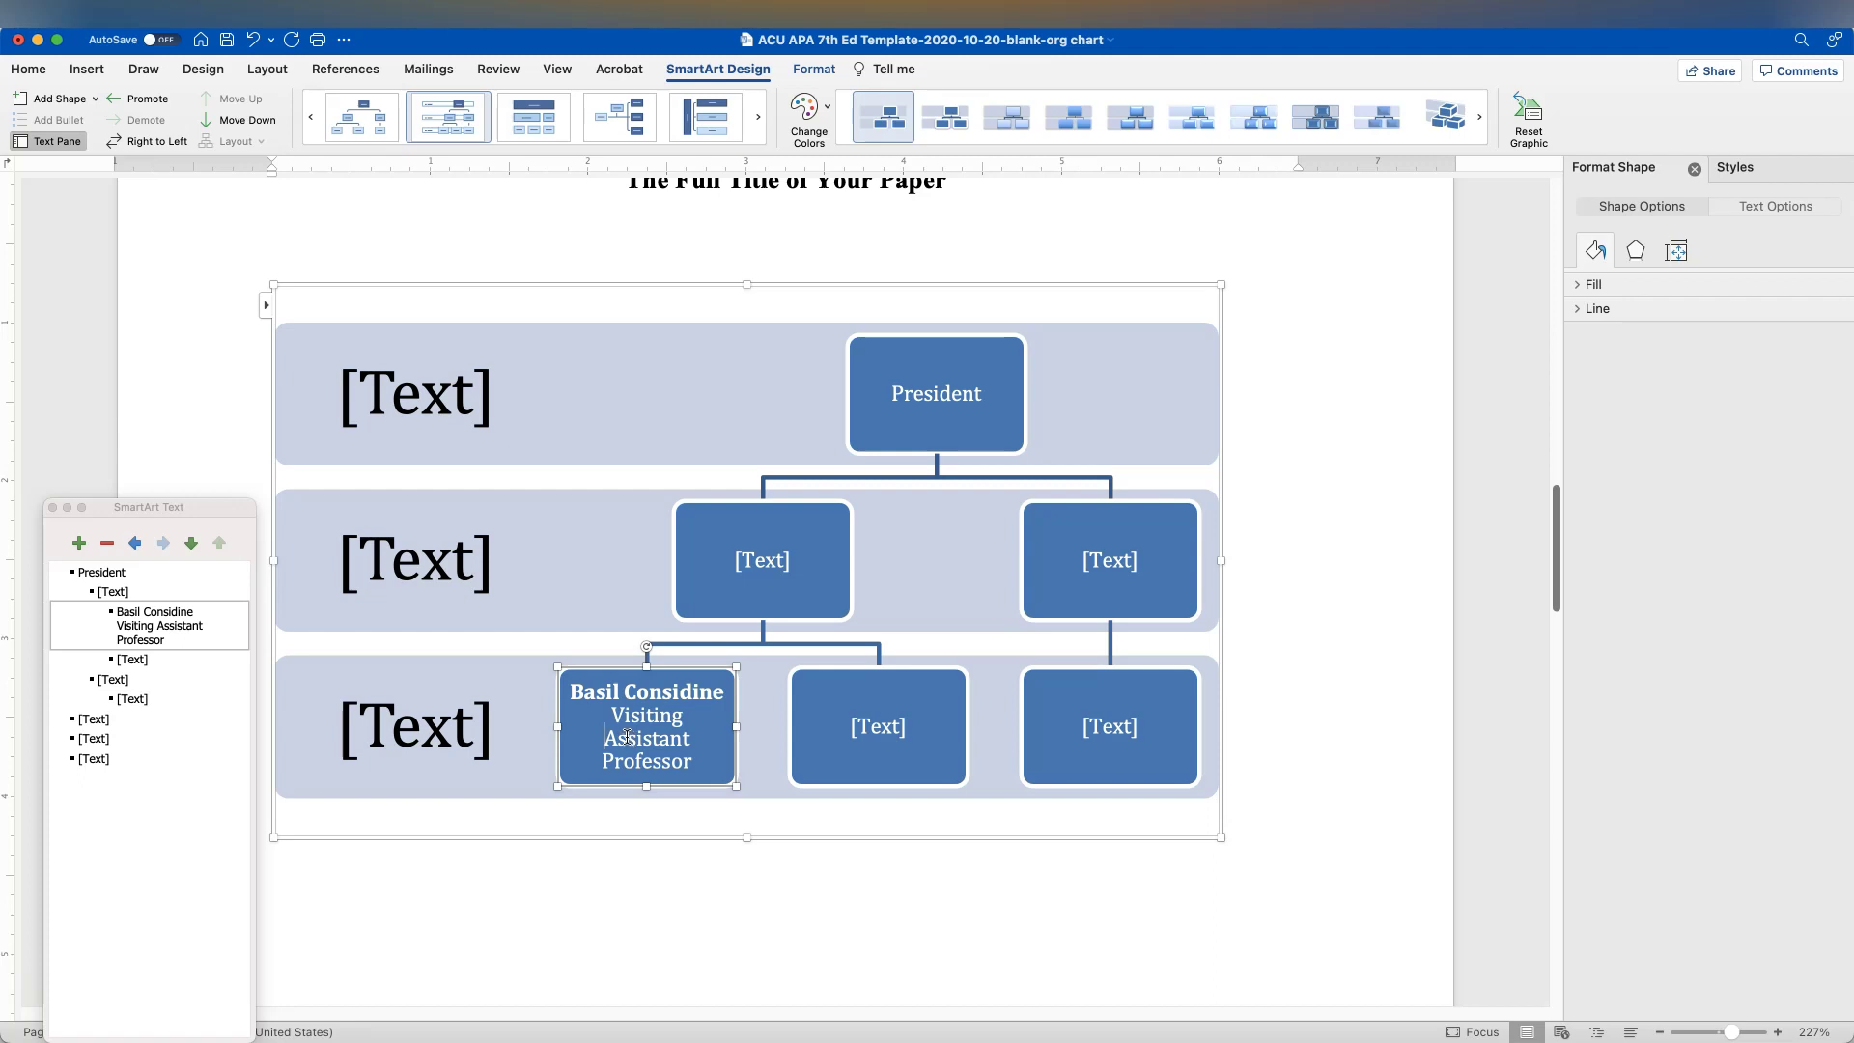
Type Dean, University Library in the second-row left box and return to the professor's box
{"action": "left_click", "coordinate": [753, 568]}
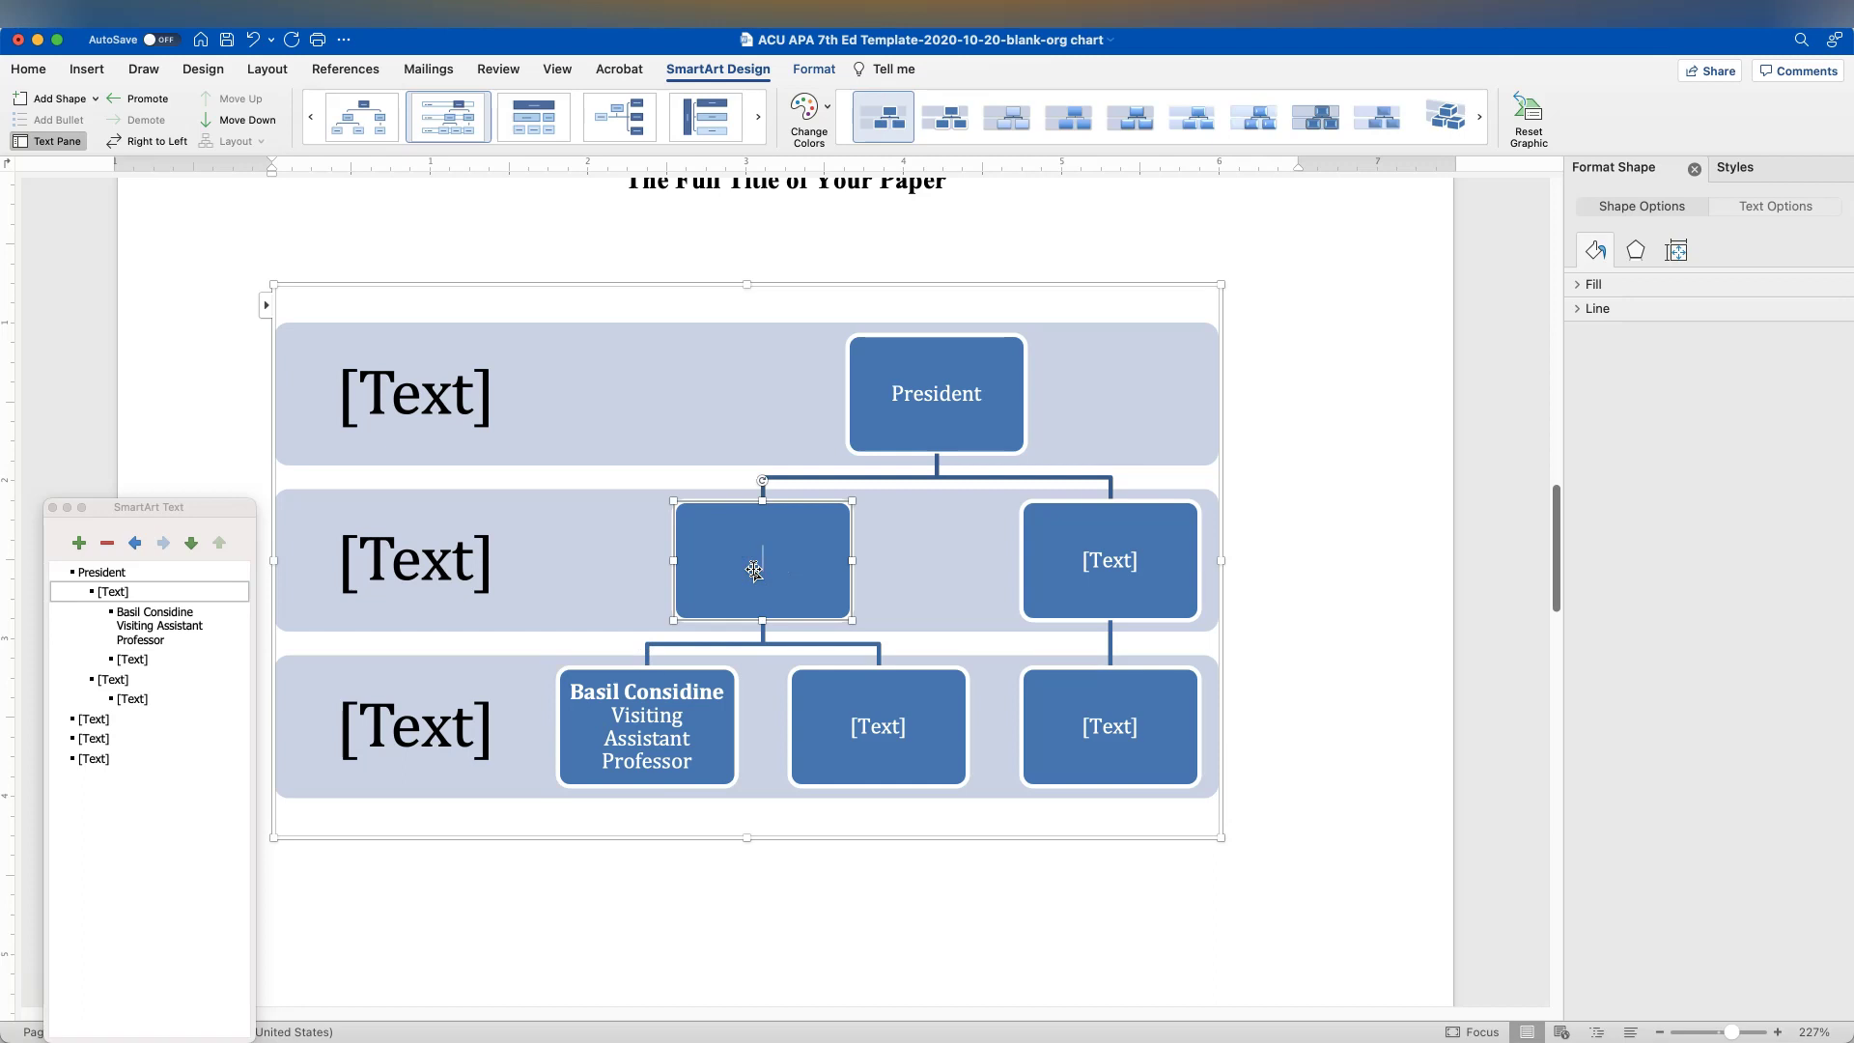
{"action": "type", "text": "Dean, University Library"}
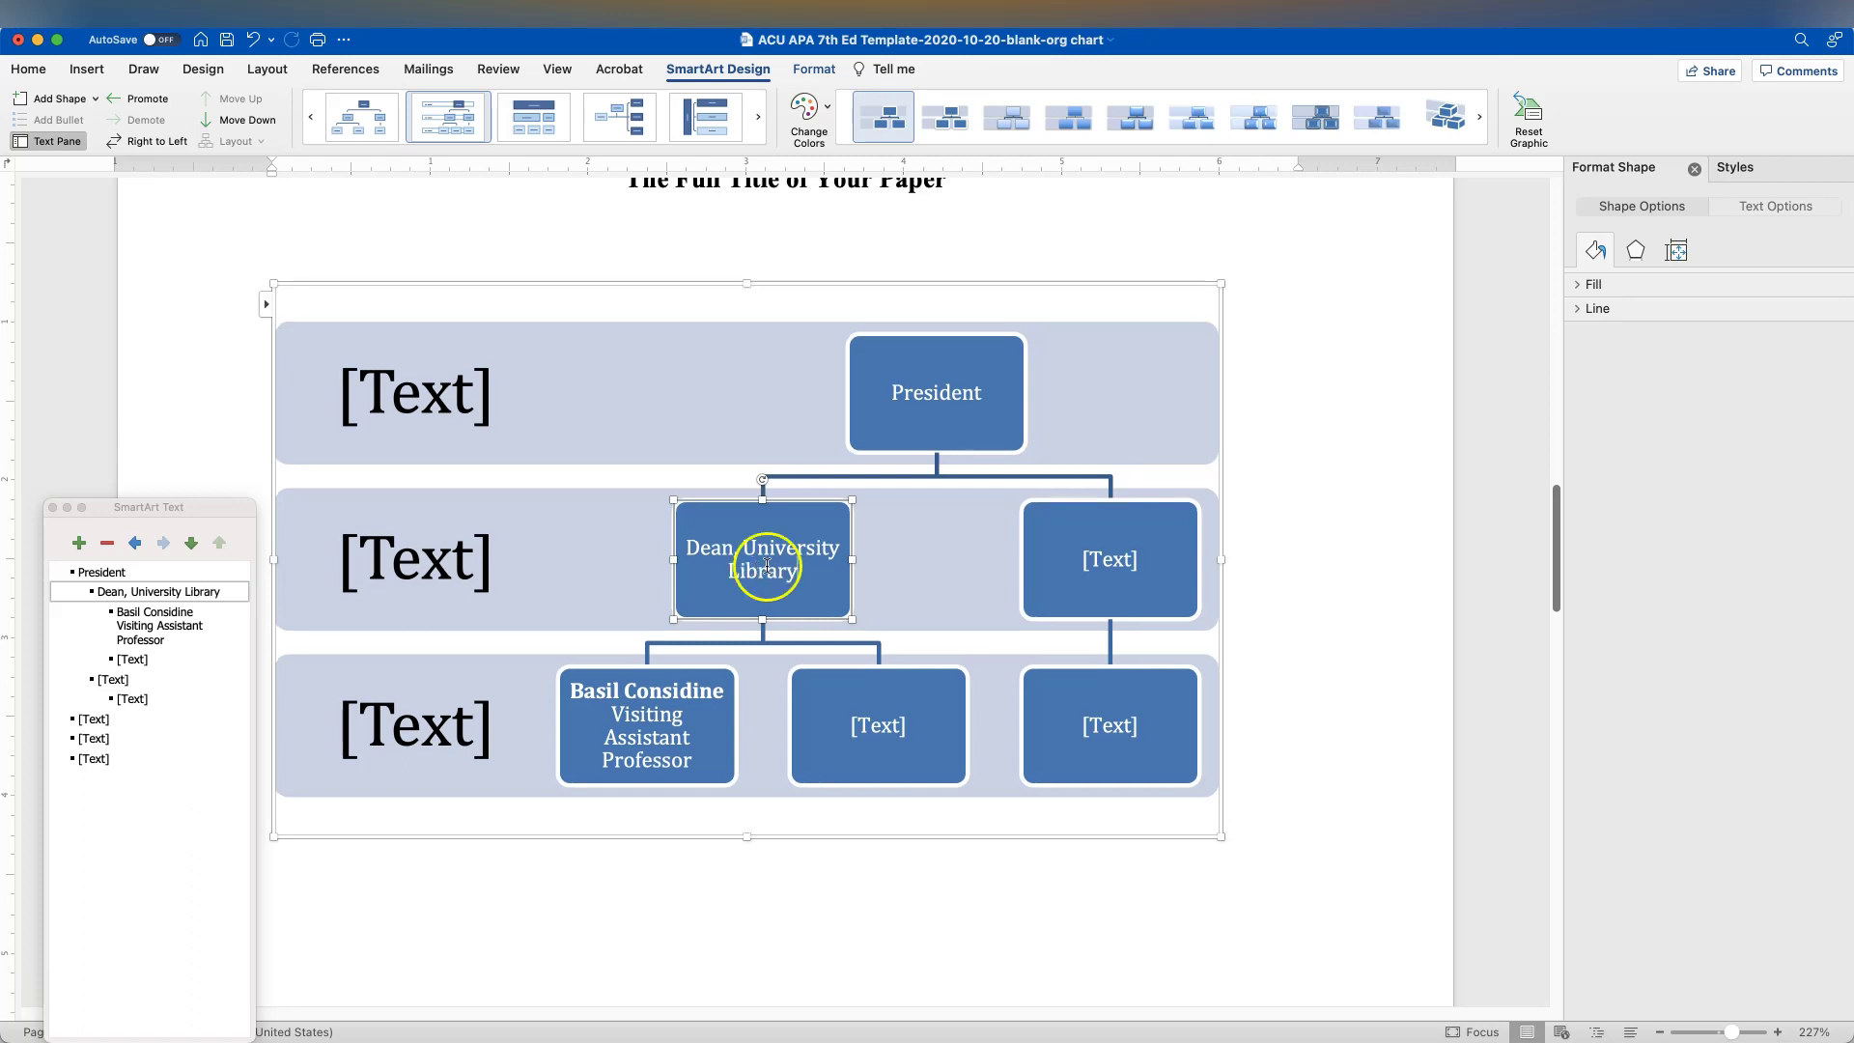
{"action": "left_click", "coordinate": [827, 770]}
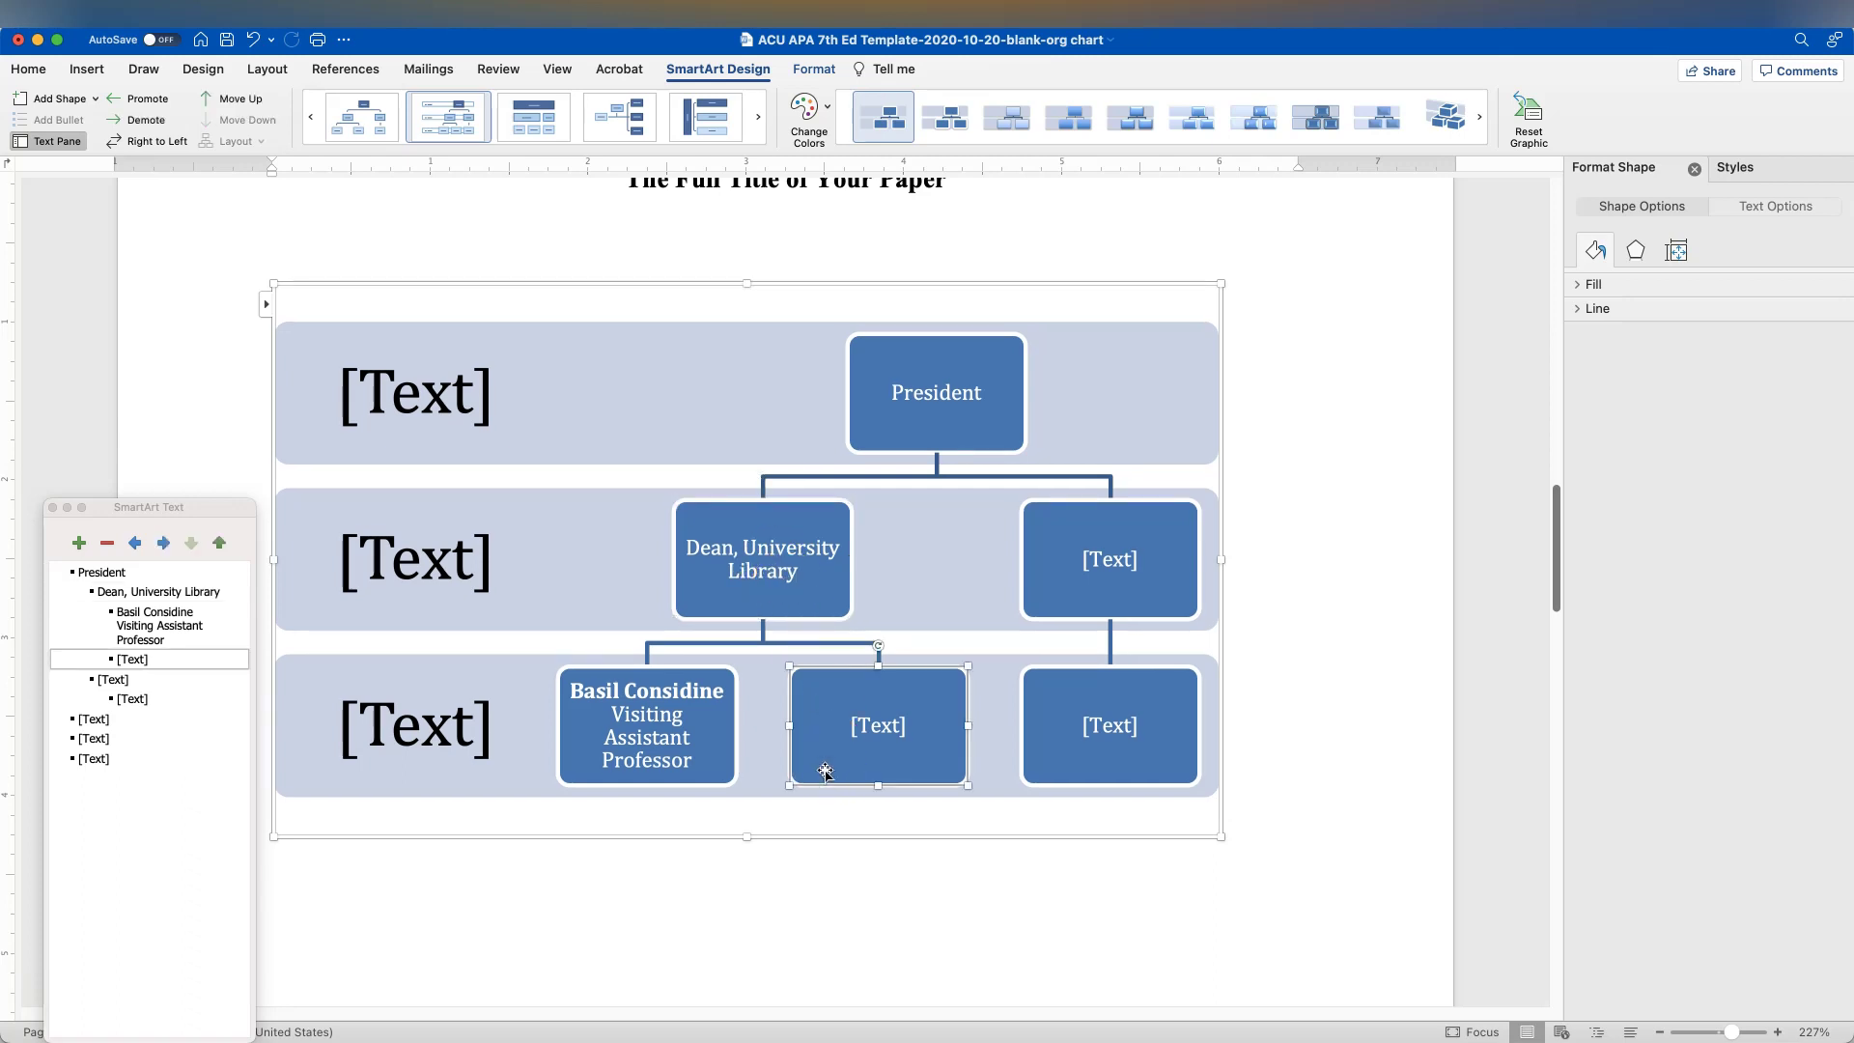
{"action": "left_click", "coordinate": [637, 699]}
{"action": "left_click", "coordinate": [636, 699]}
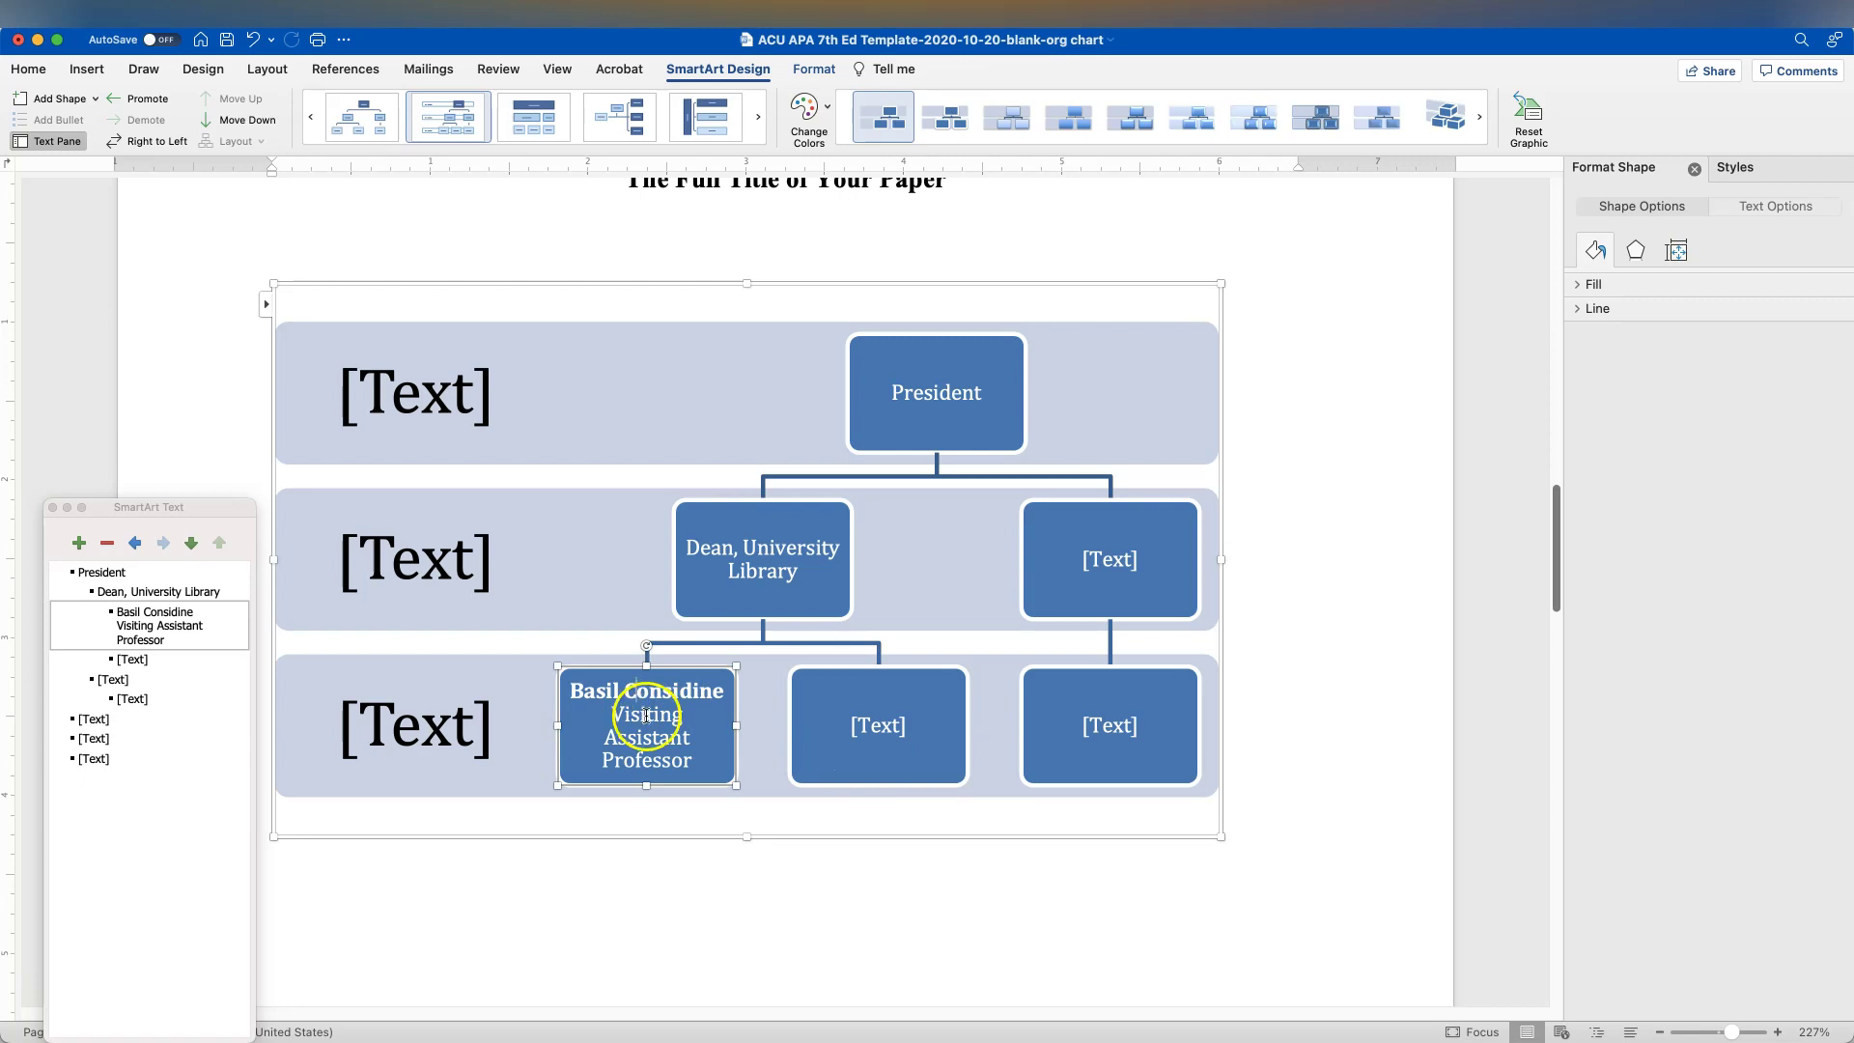
{"action": "left_click", "coordinate": [207, 623]}
{"action": "left_click", "coordinate": [598, 686]}
{"action": "left_click", "coordinate": [717, 687]}
In the Text pane, move the professor's entry down and demote it under the empty entry below Dean, University Library
{"action": "left_click_drag", "start_coordinate": [153, 501], "coordinate": [160, 421]}
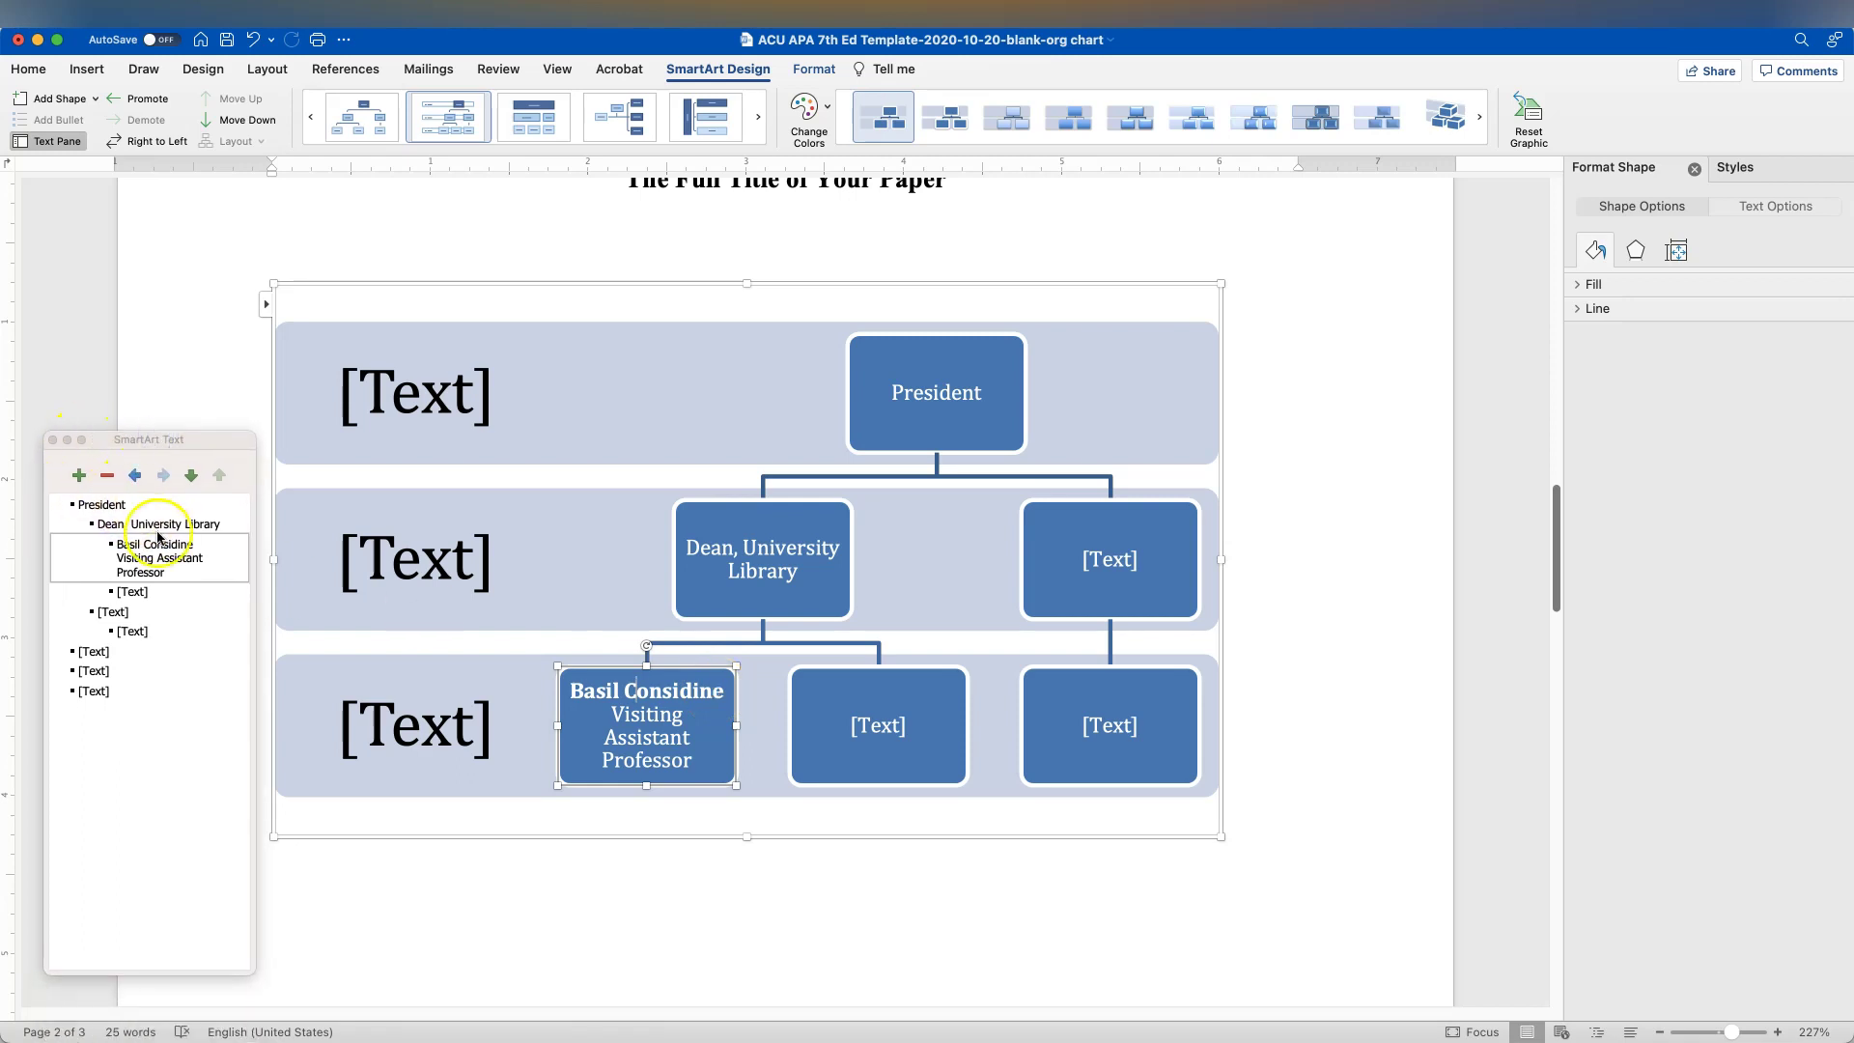
{"action": "left_click", "coordinate": [140, 560]}
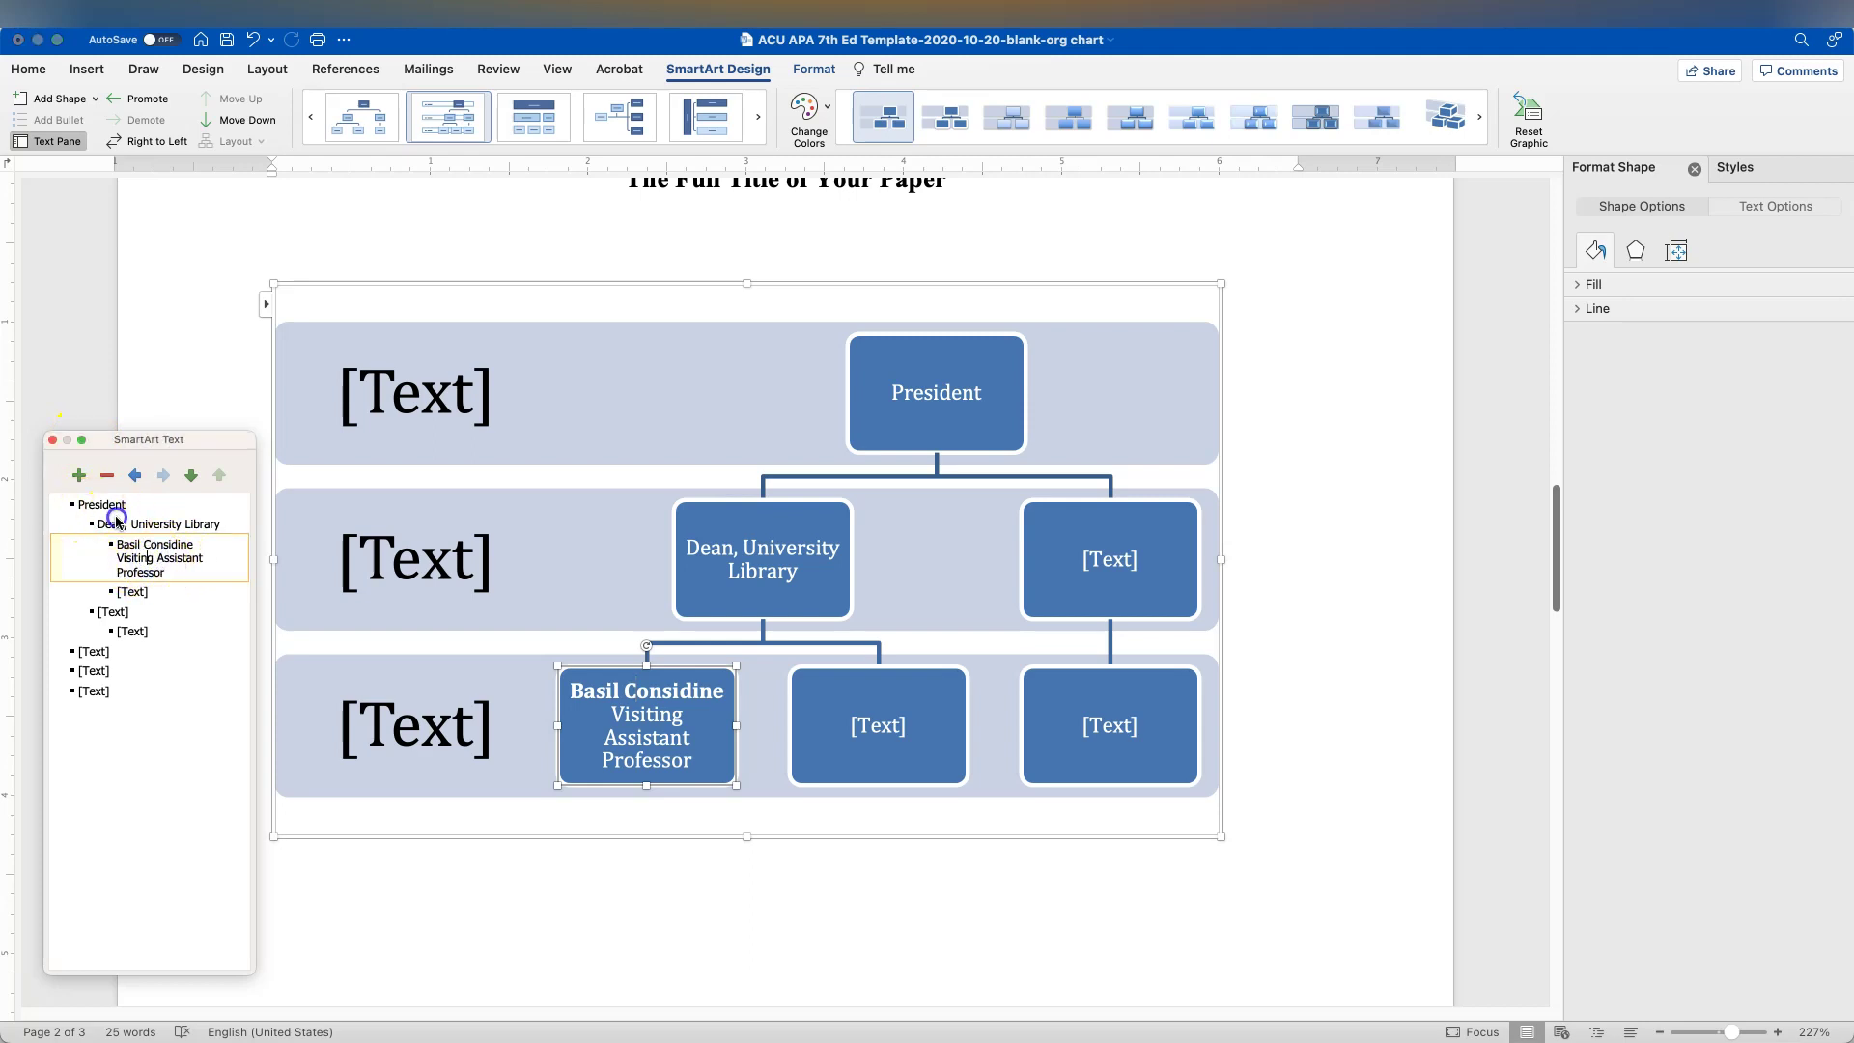
{"action": "left_click", "coordinate": [116, 523]}
{"action": "left_click", "coordinate": [130, 544]}
{"action": "left_click", "coordinate": [132, 524]}
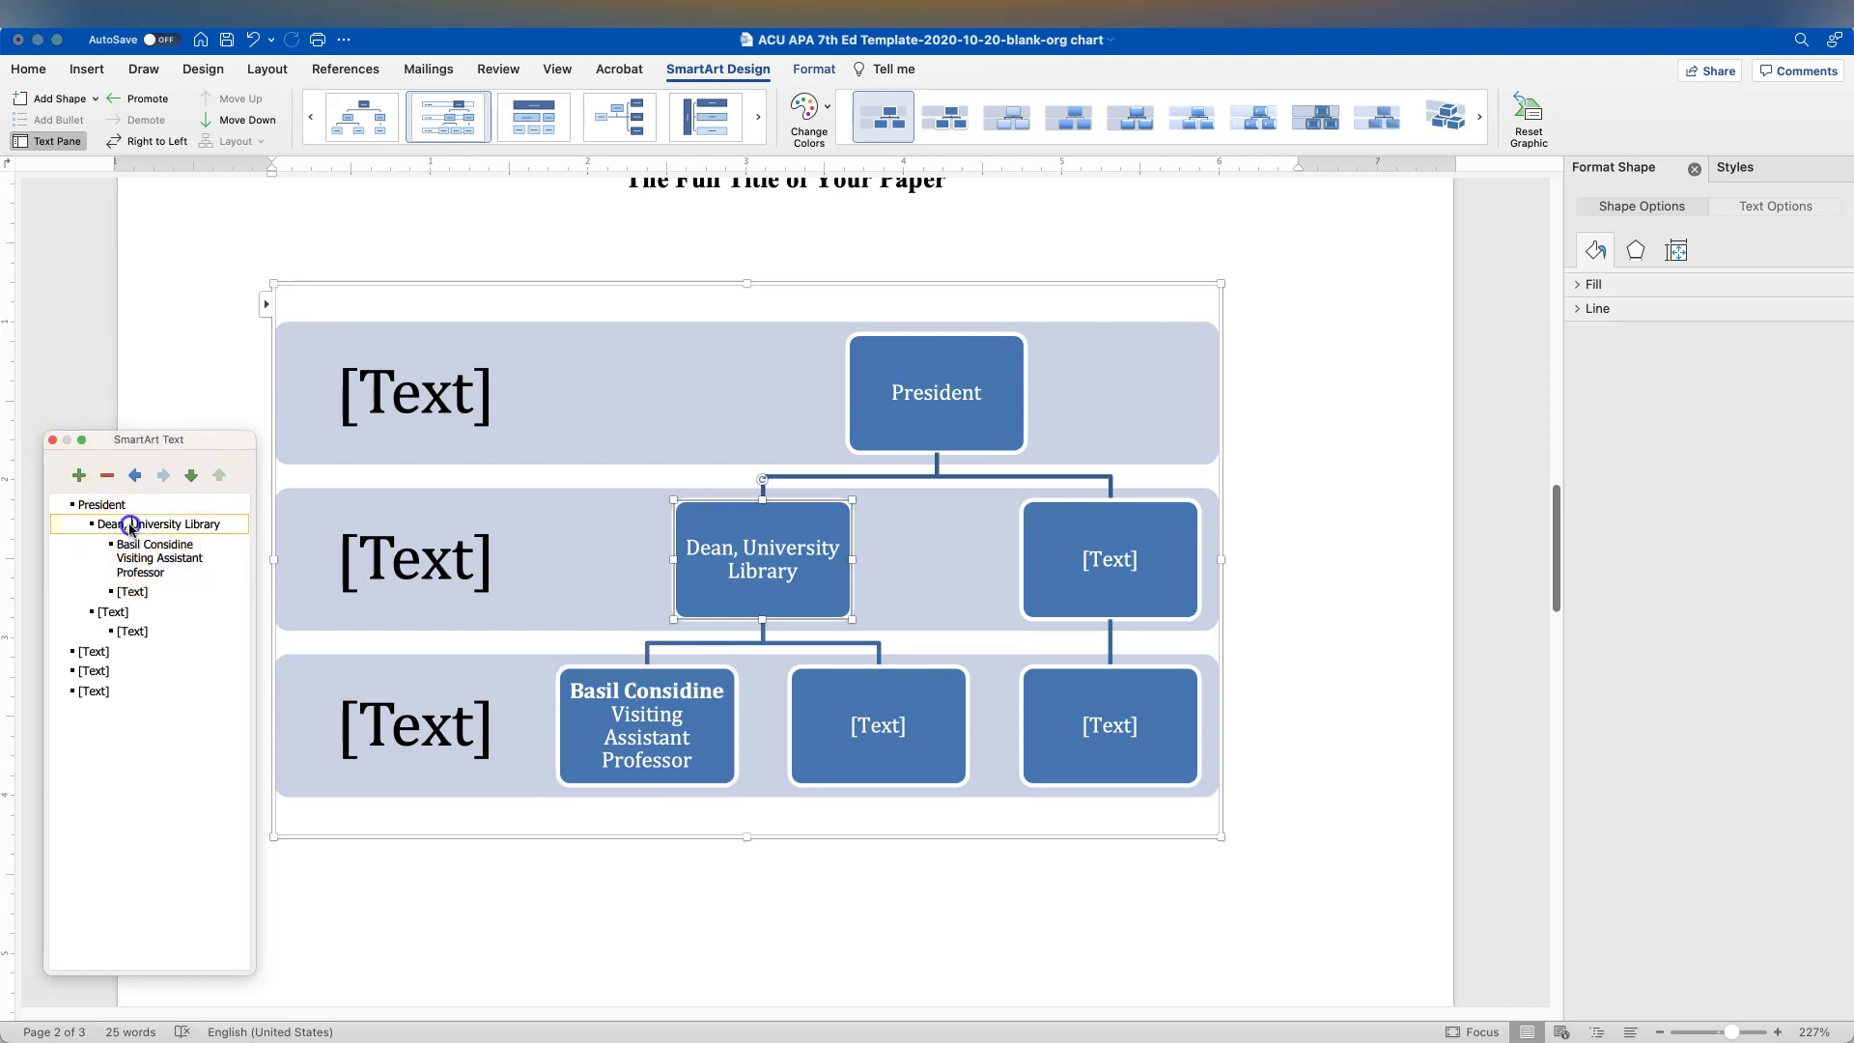
{"action": "left_click", "coordinate": [123, 591]}
{"action": "left_click", "coordinate": [122, 560]}
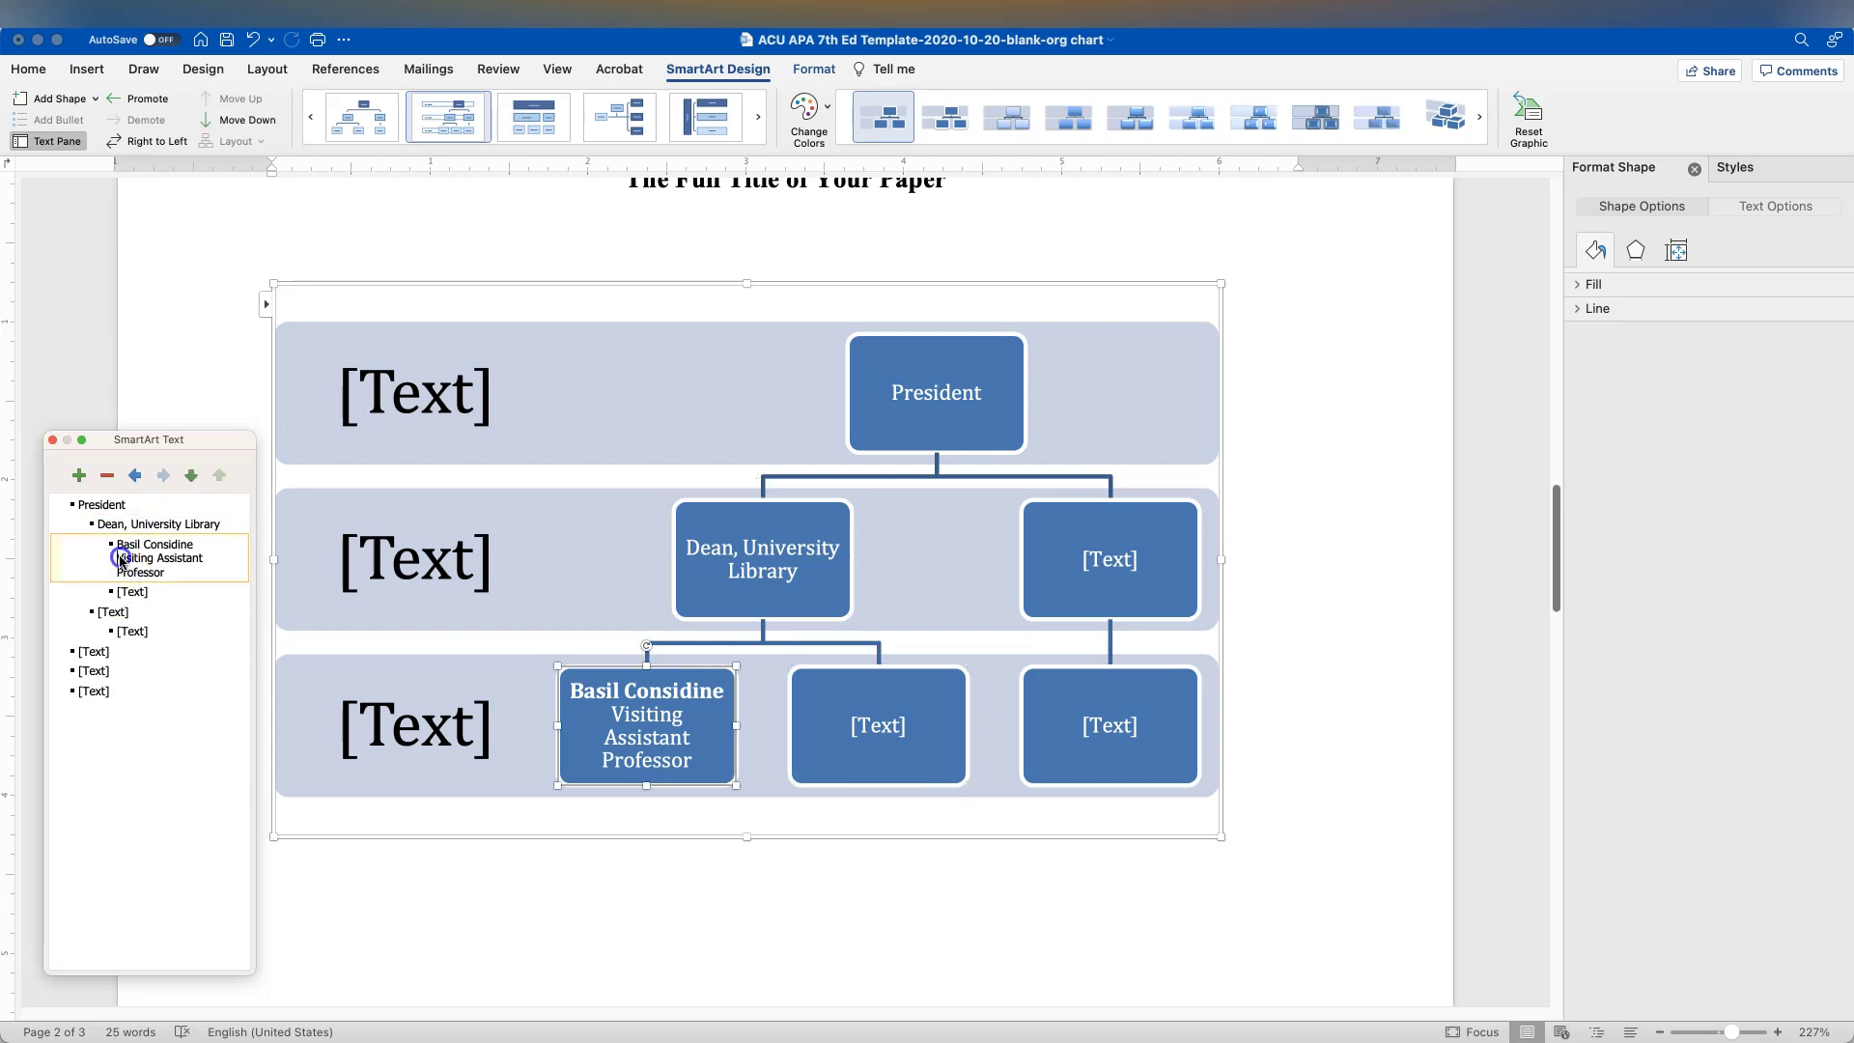
{"action": "left_click", "coordinate": [191, 475]}
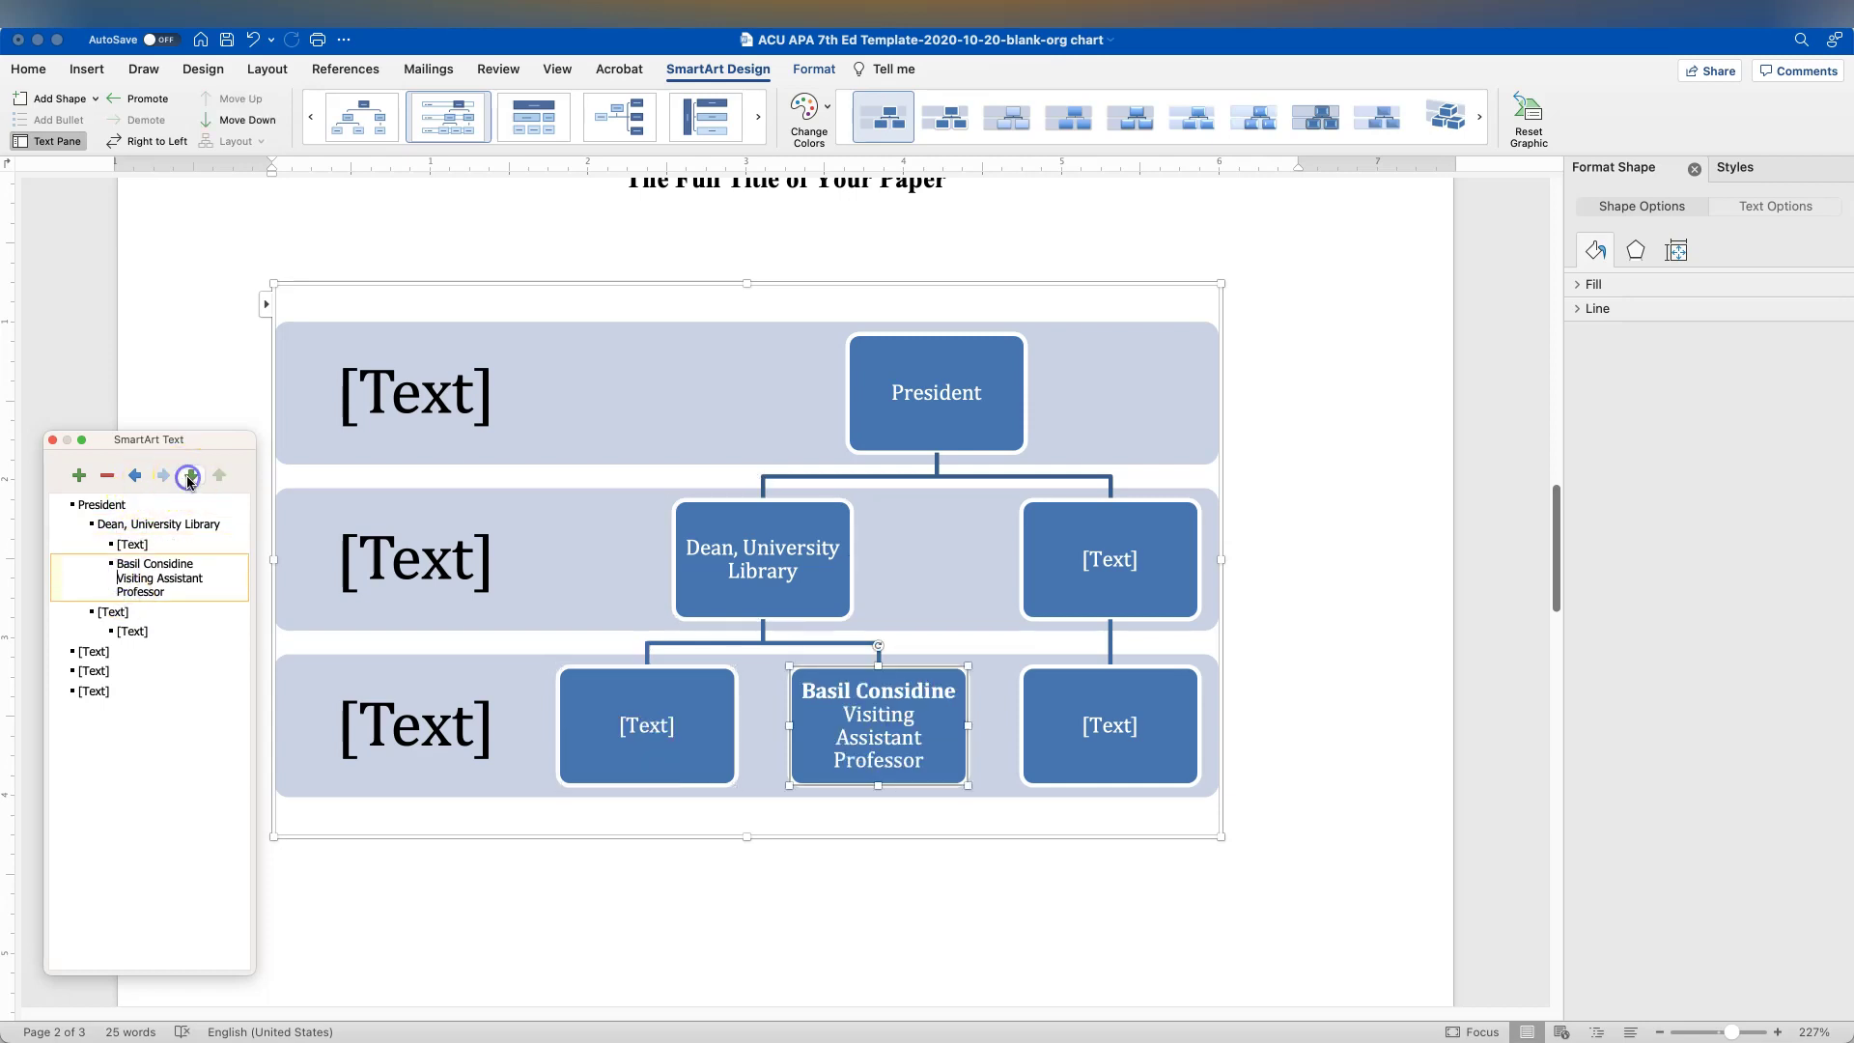
{"action": "left_click", "coordinate": [124, 583]}
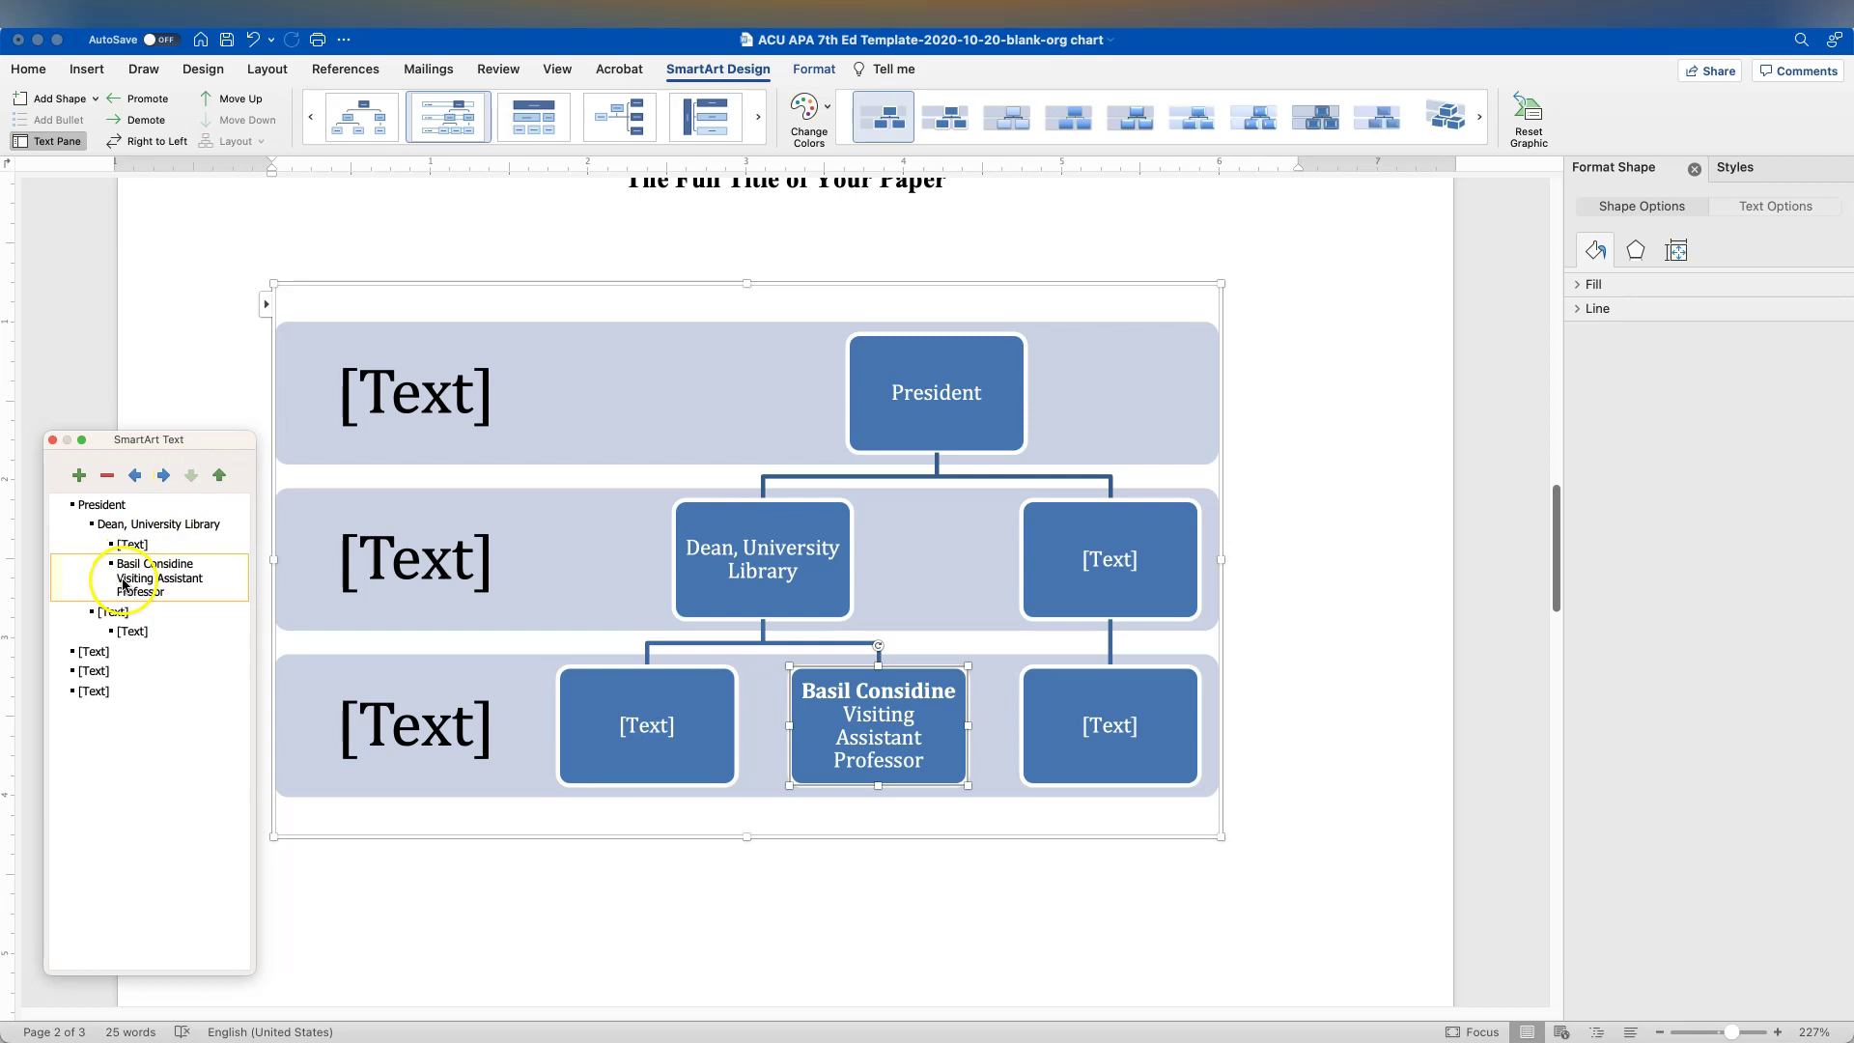
{"action": "left_click", "coordinate": [165, 477]}
{"action": "left_click", "coordinate": [142, 507]}
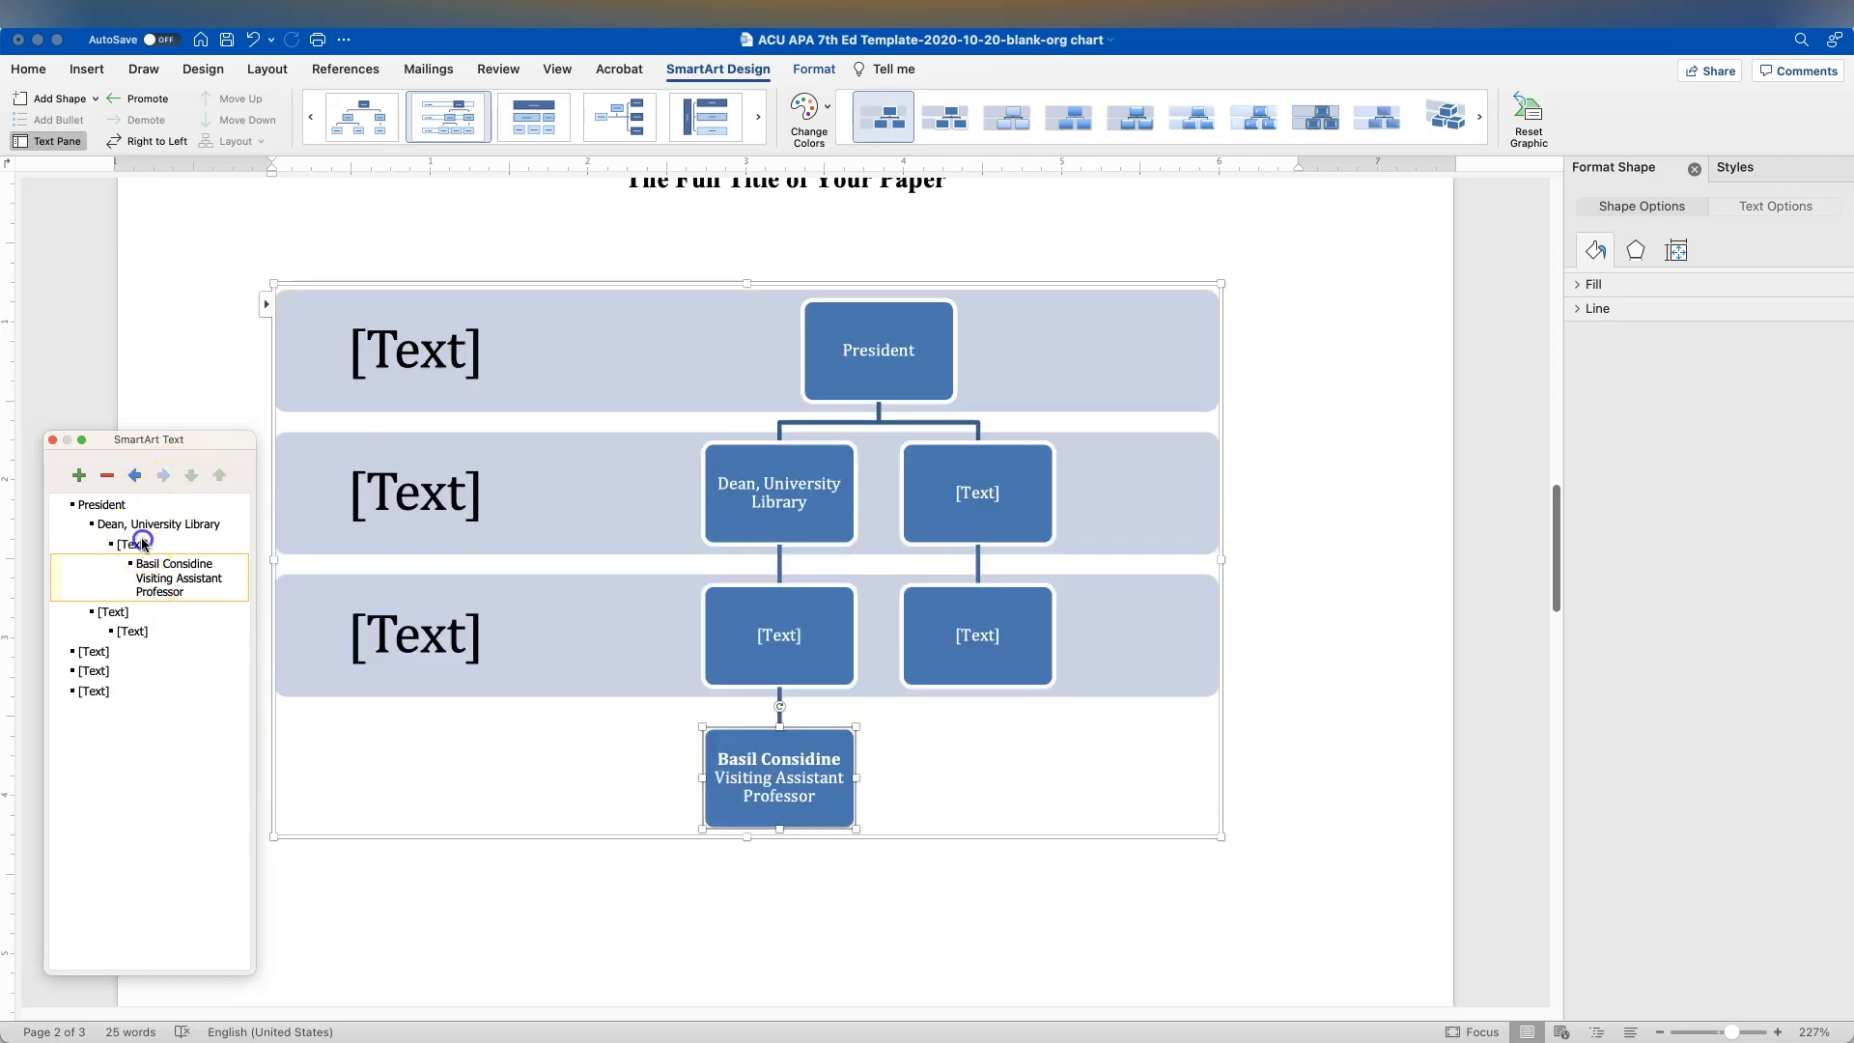
Fill empty Text pane entries with Writing Center Director and Administrative Assistant
{"action": "left_click", "coordinate": [143, 544]}
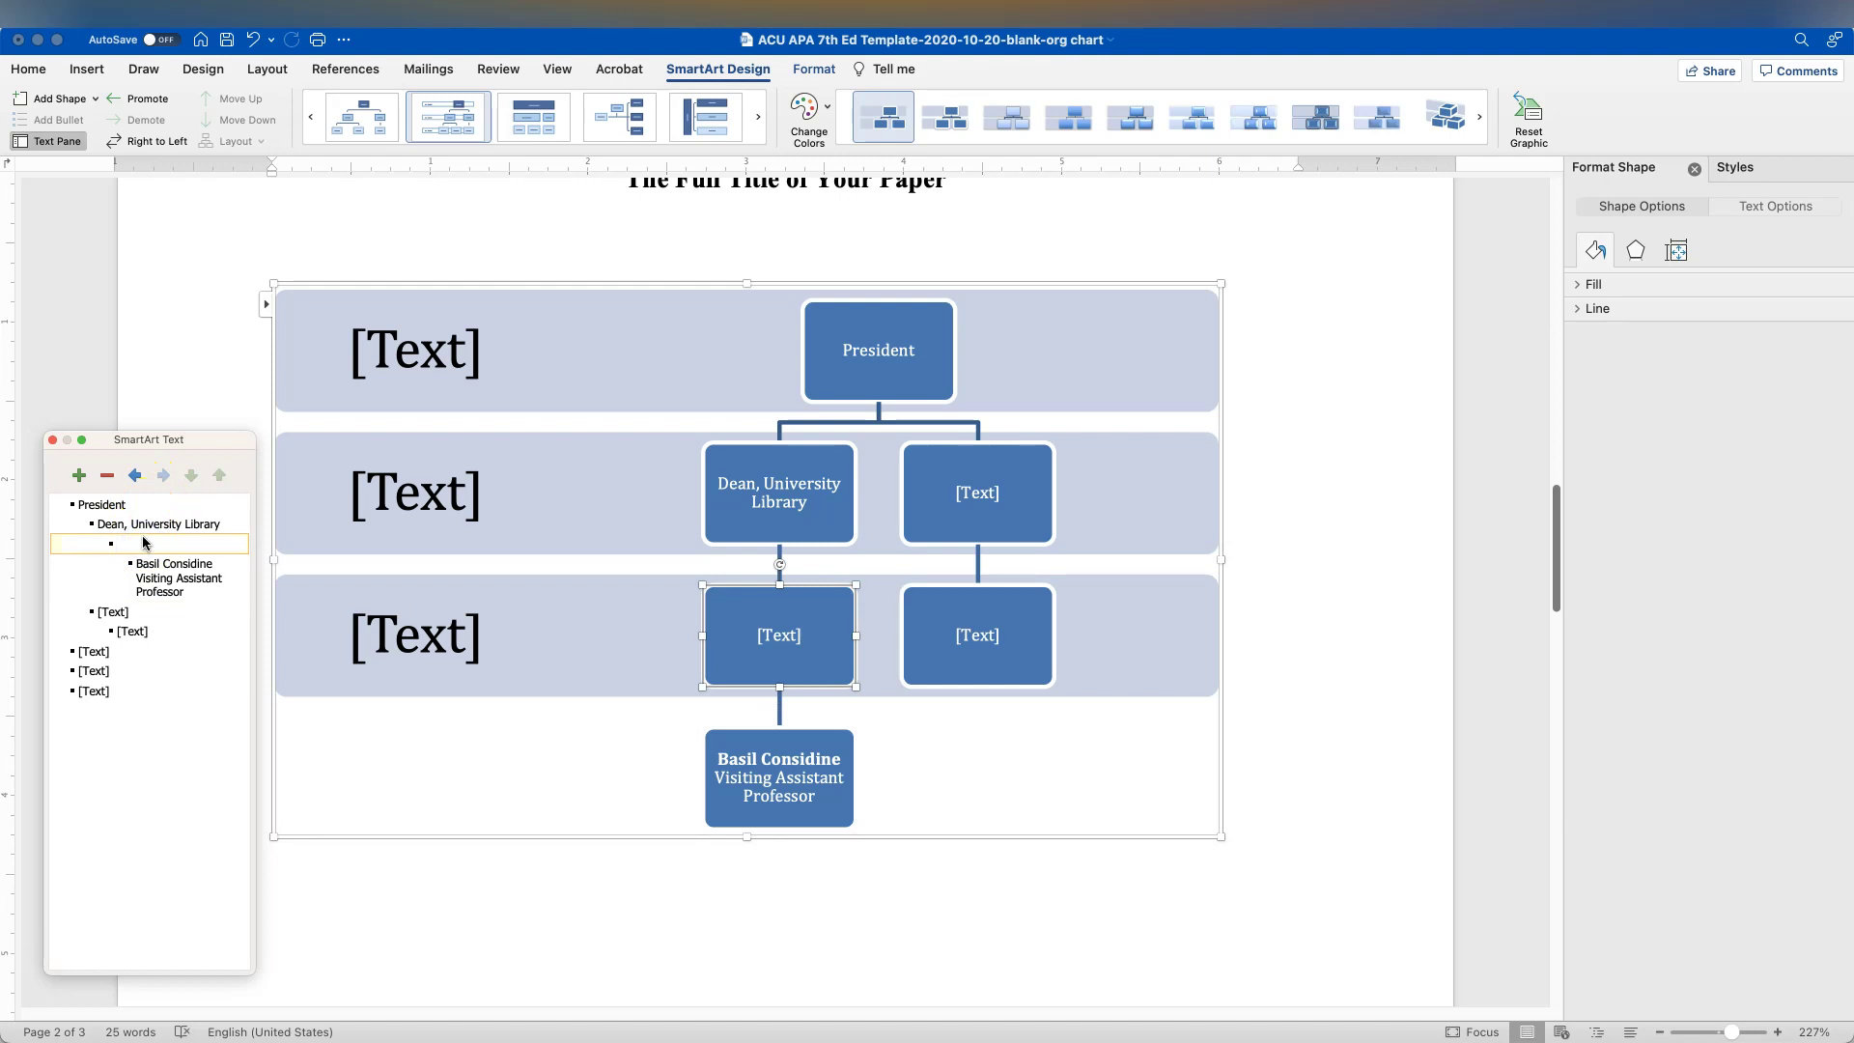
{"action": "type", "text": "Writing Center Director"}
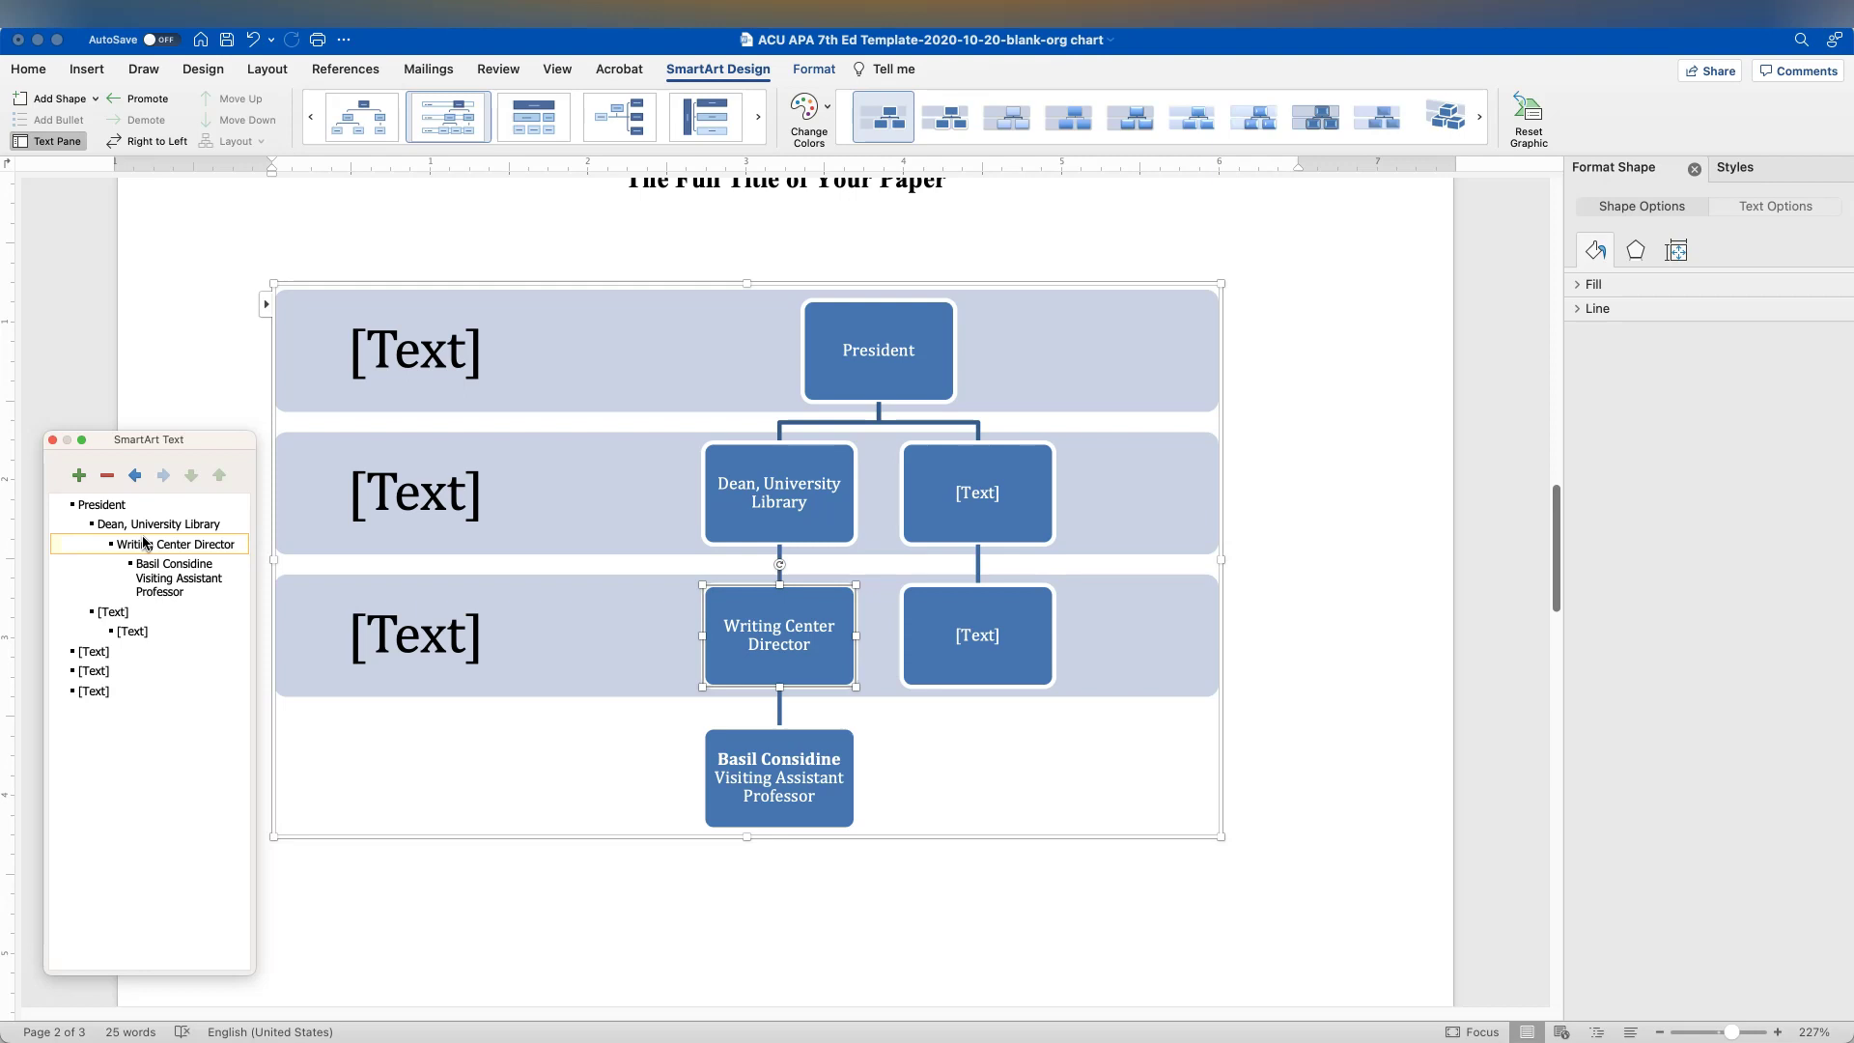
{"action": "left_click", "coordinate": [151, 611]}
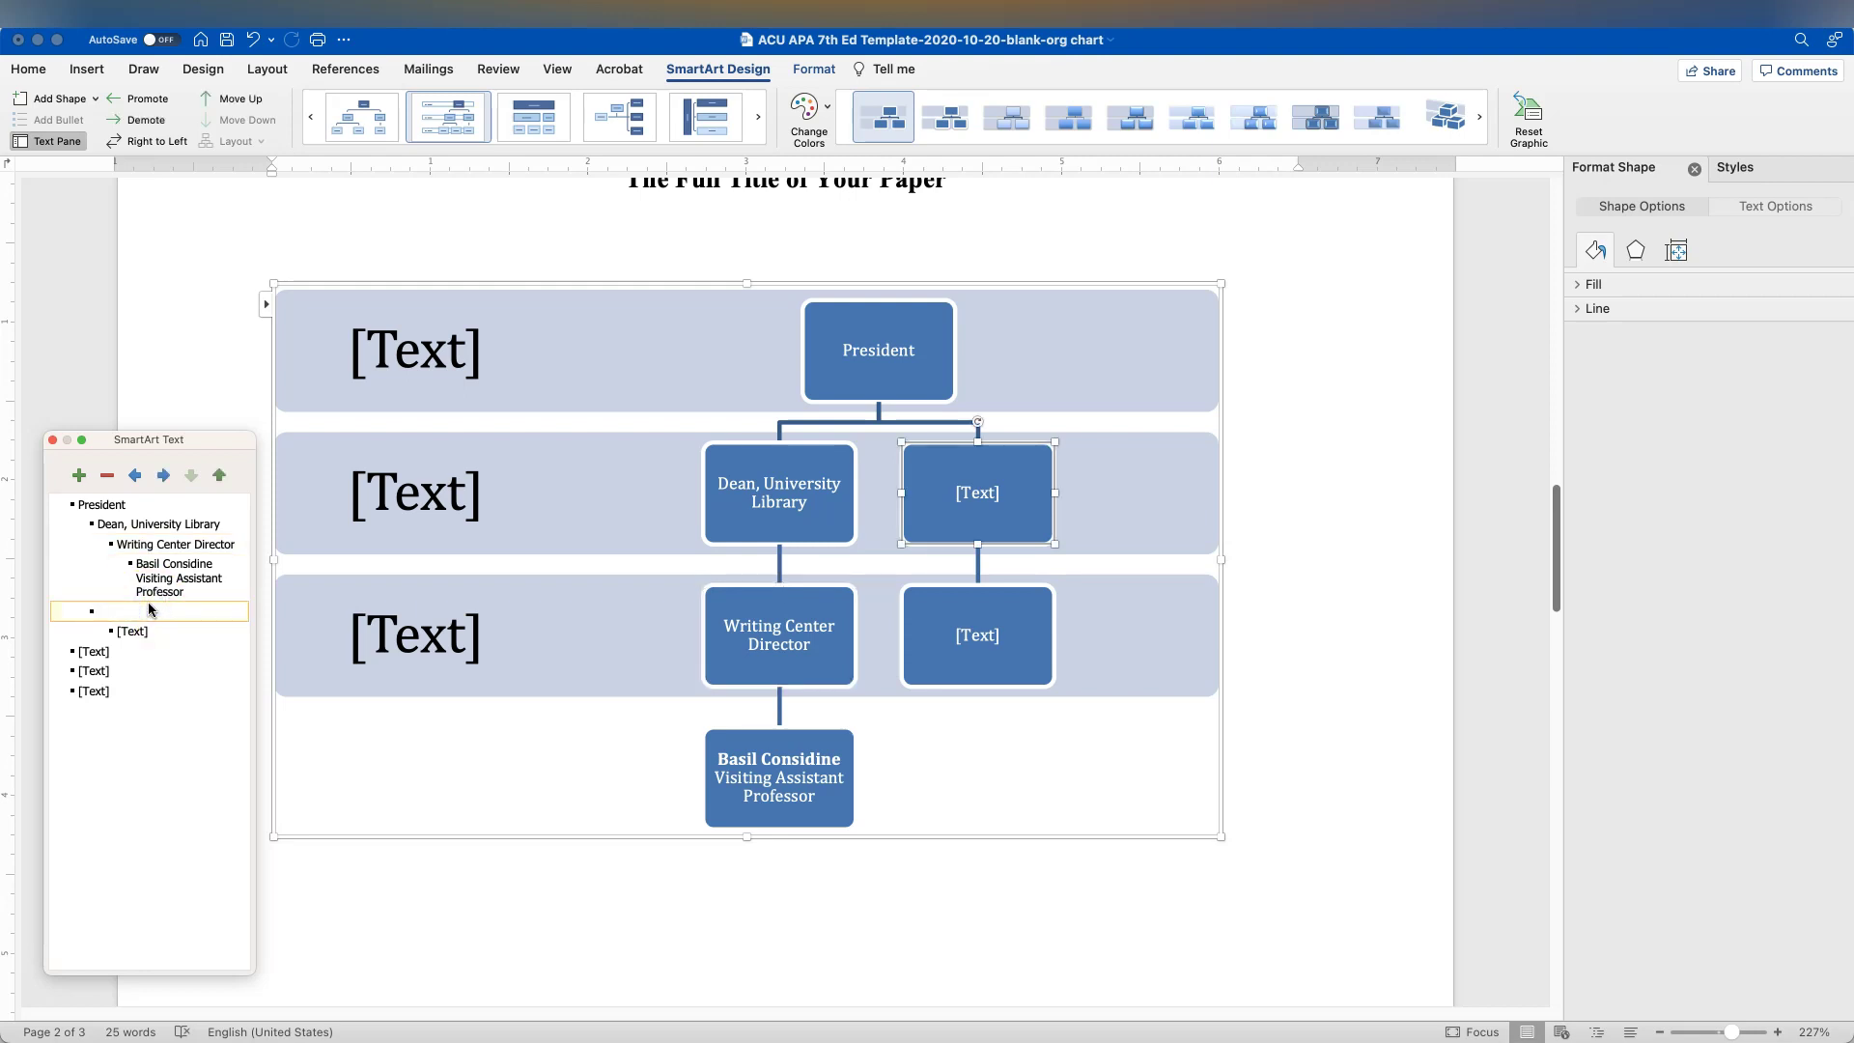
{"action": "type", "text": "Administrative Assistant"}
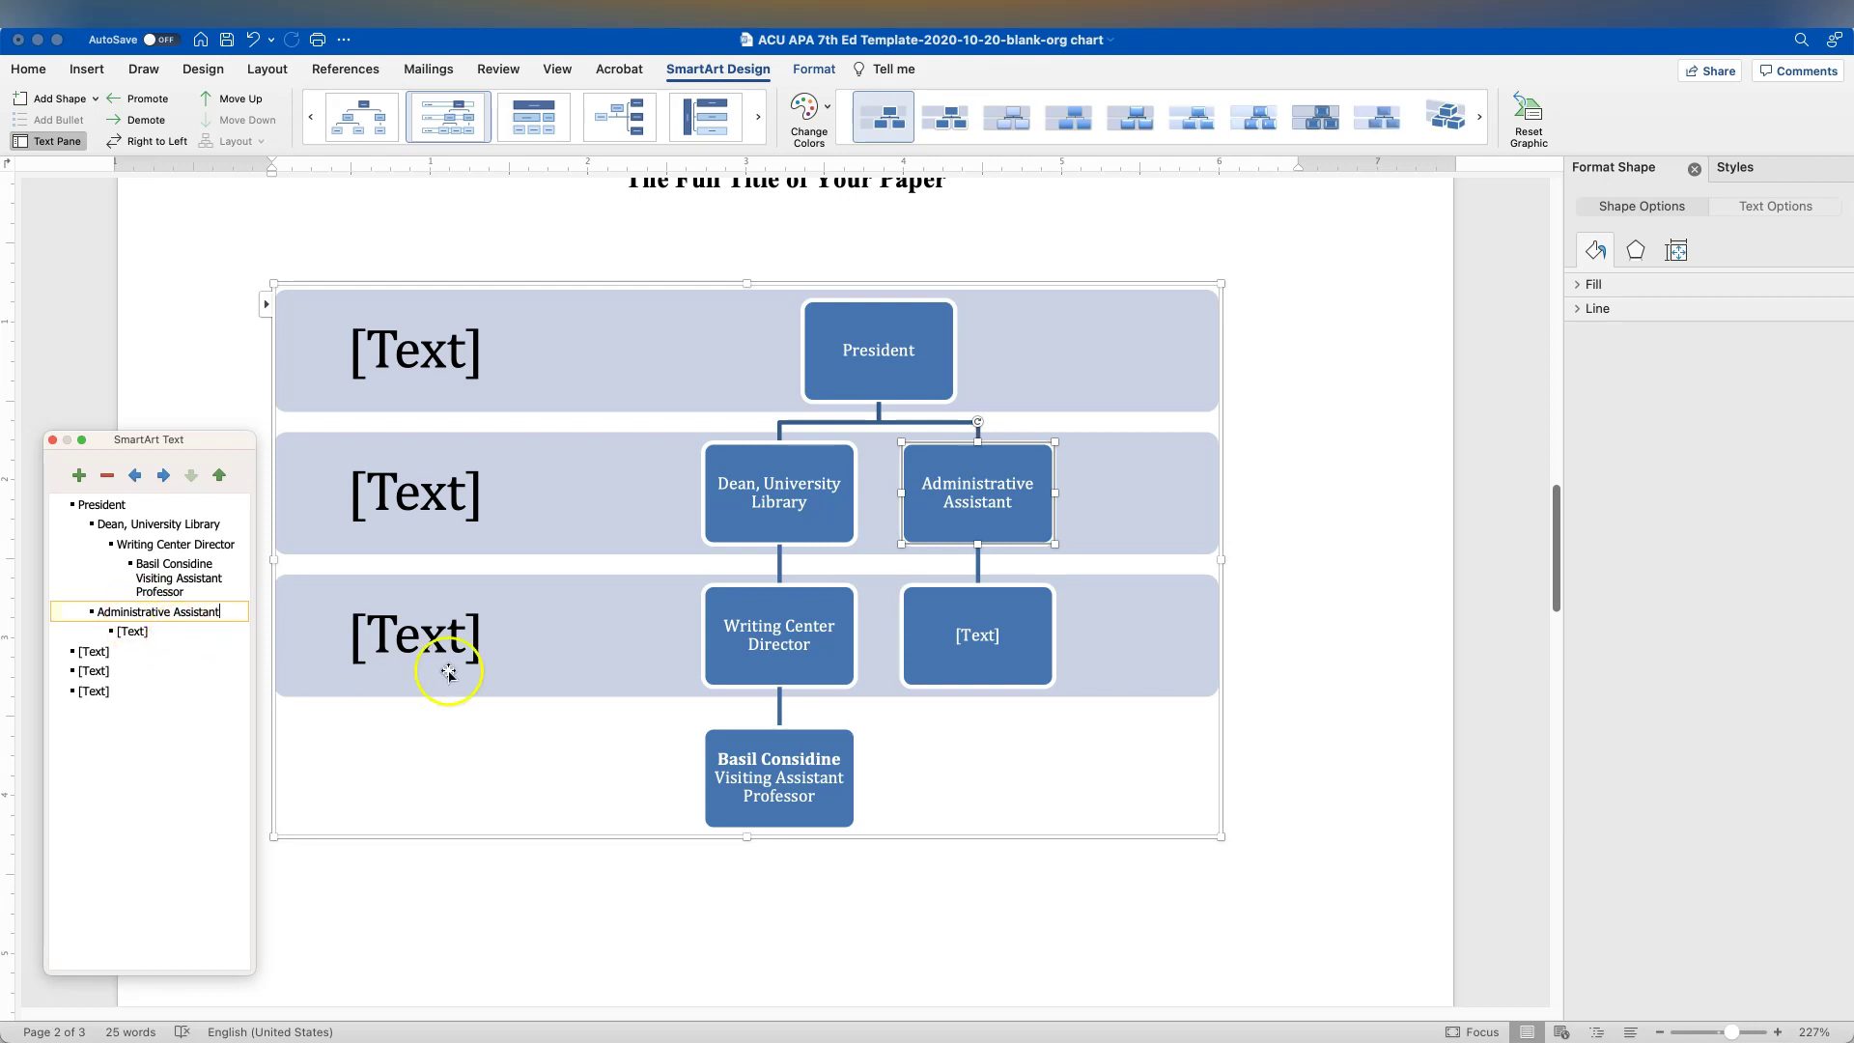
{"action": "left_click", "coordinate": [972, 512]}
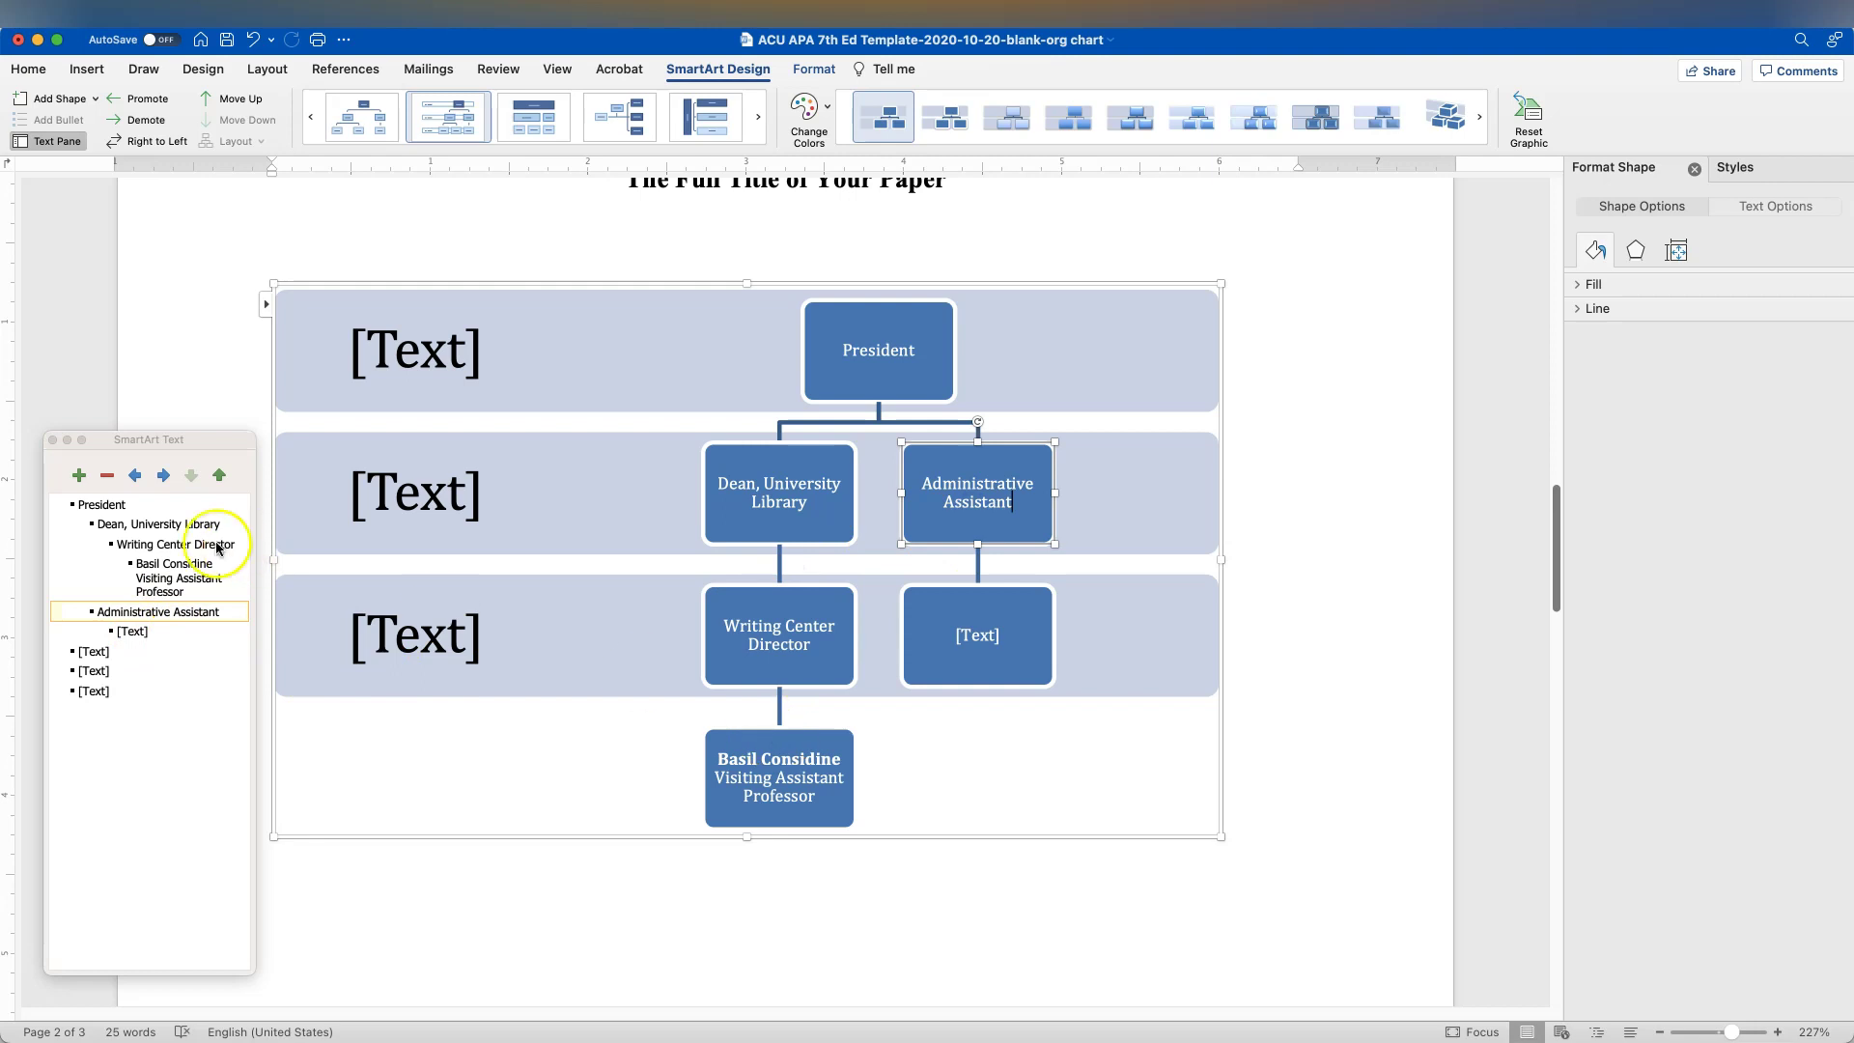
Nest Administrative Assistant and a new 15 Work Study Employees entry under Writing Center Director
{"action": "left_click", "coordinate": [164, 572]}
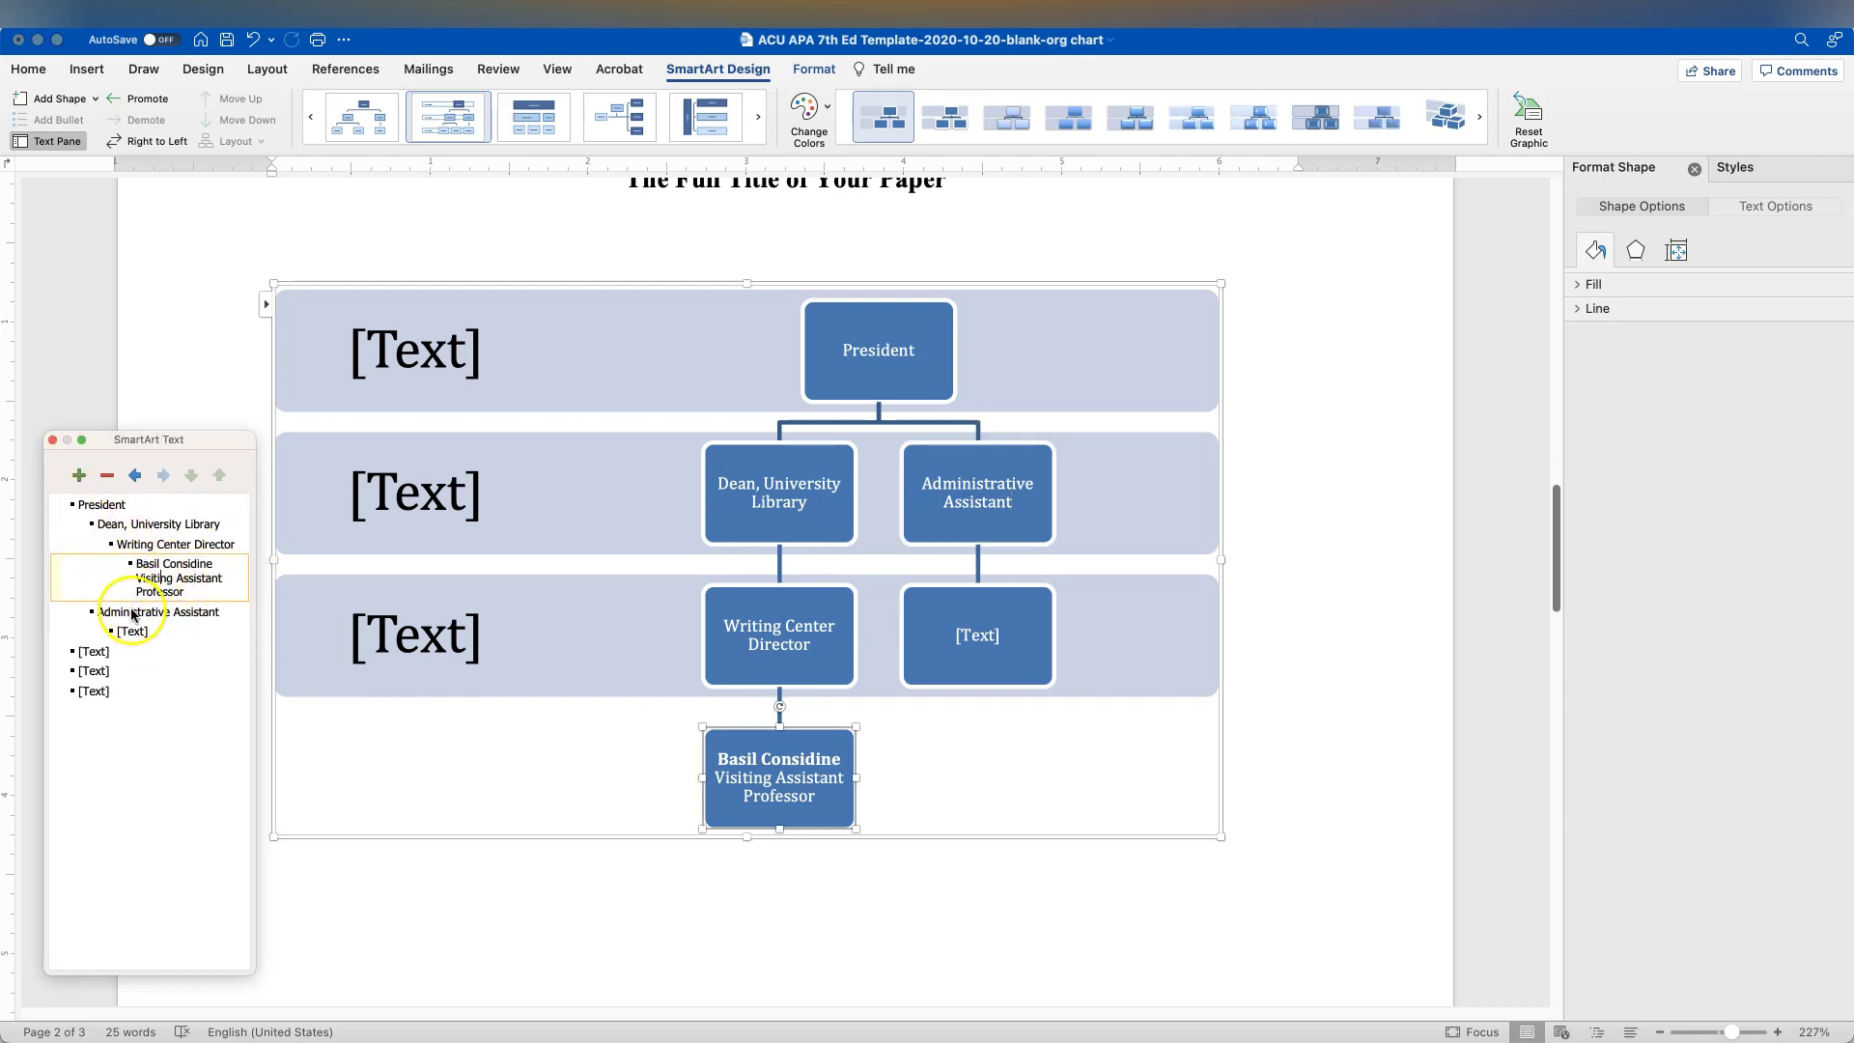
{"action": "left_click", "coordinate": [131, 611]}
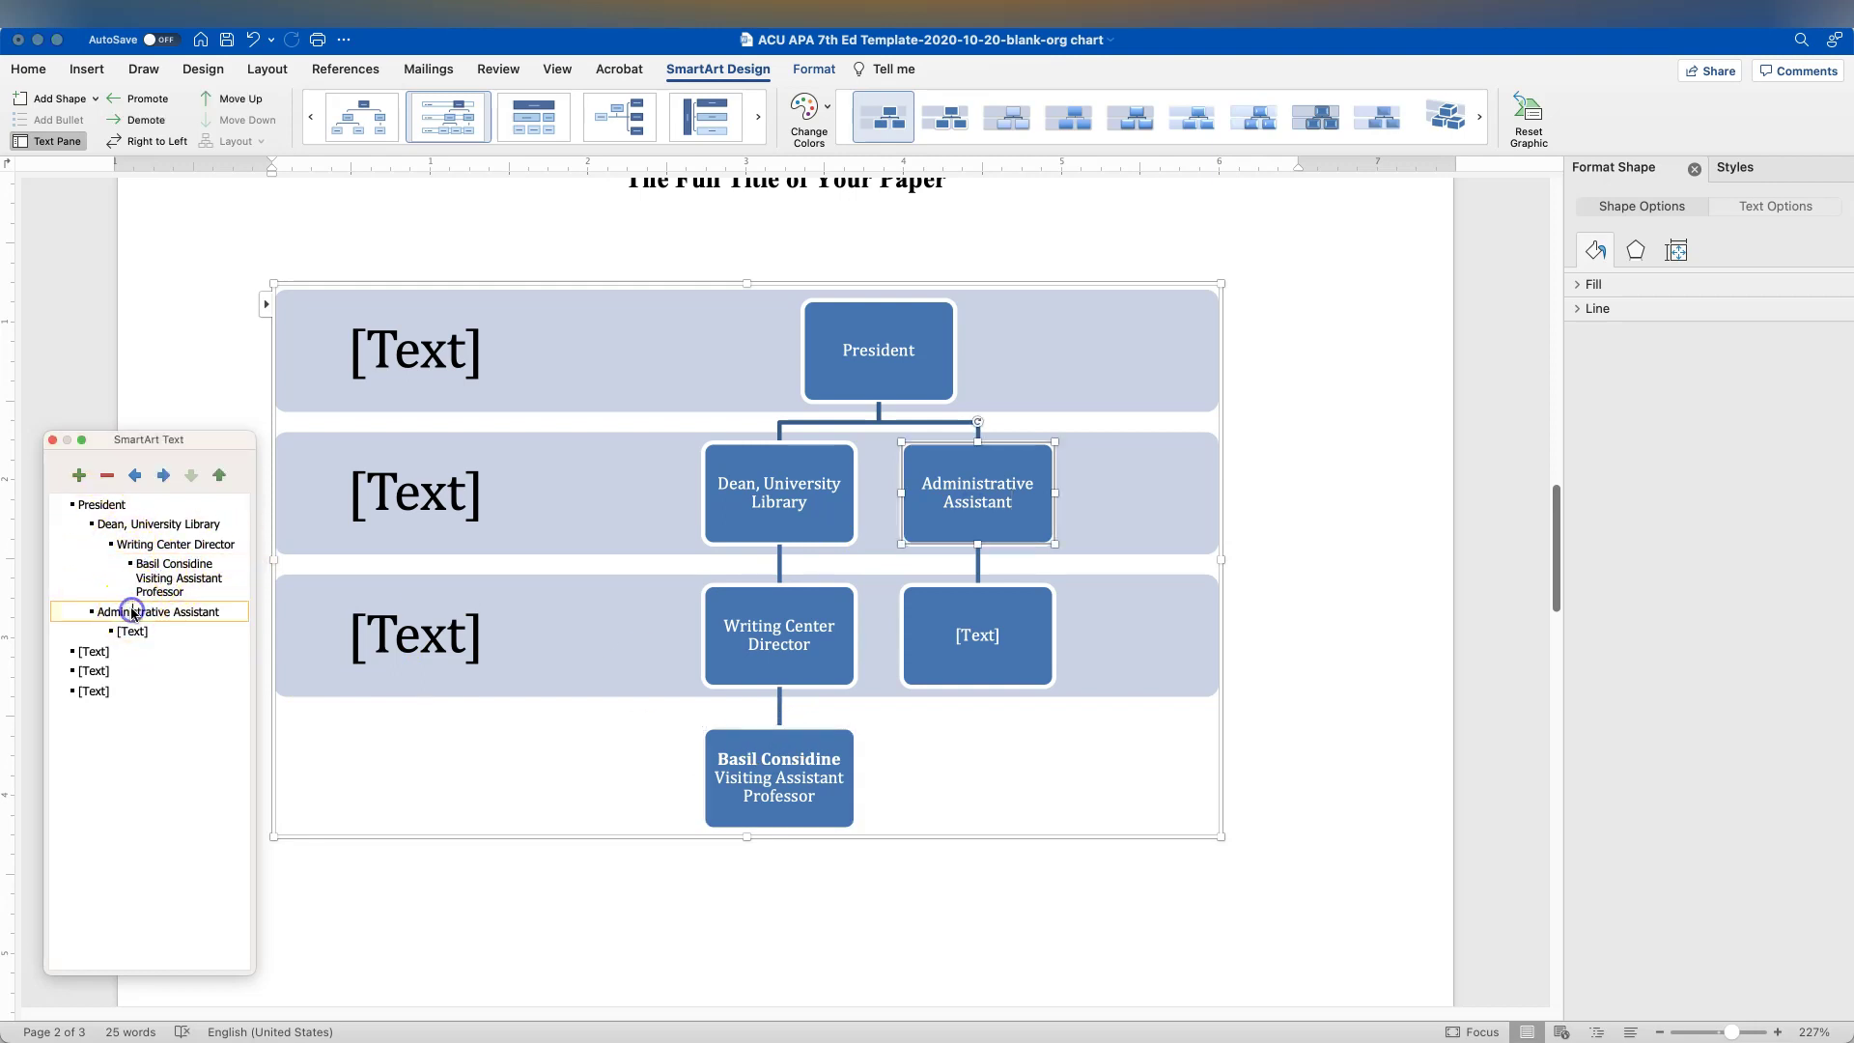
{"action": "left_click", "coordinate": [163, 475]}
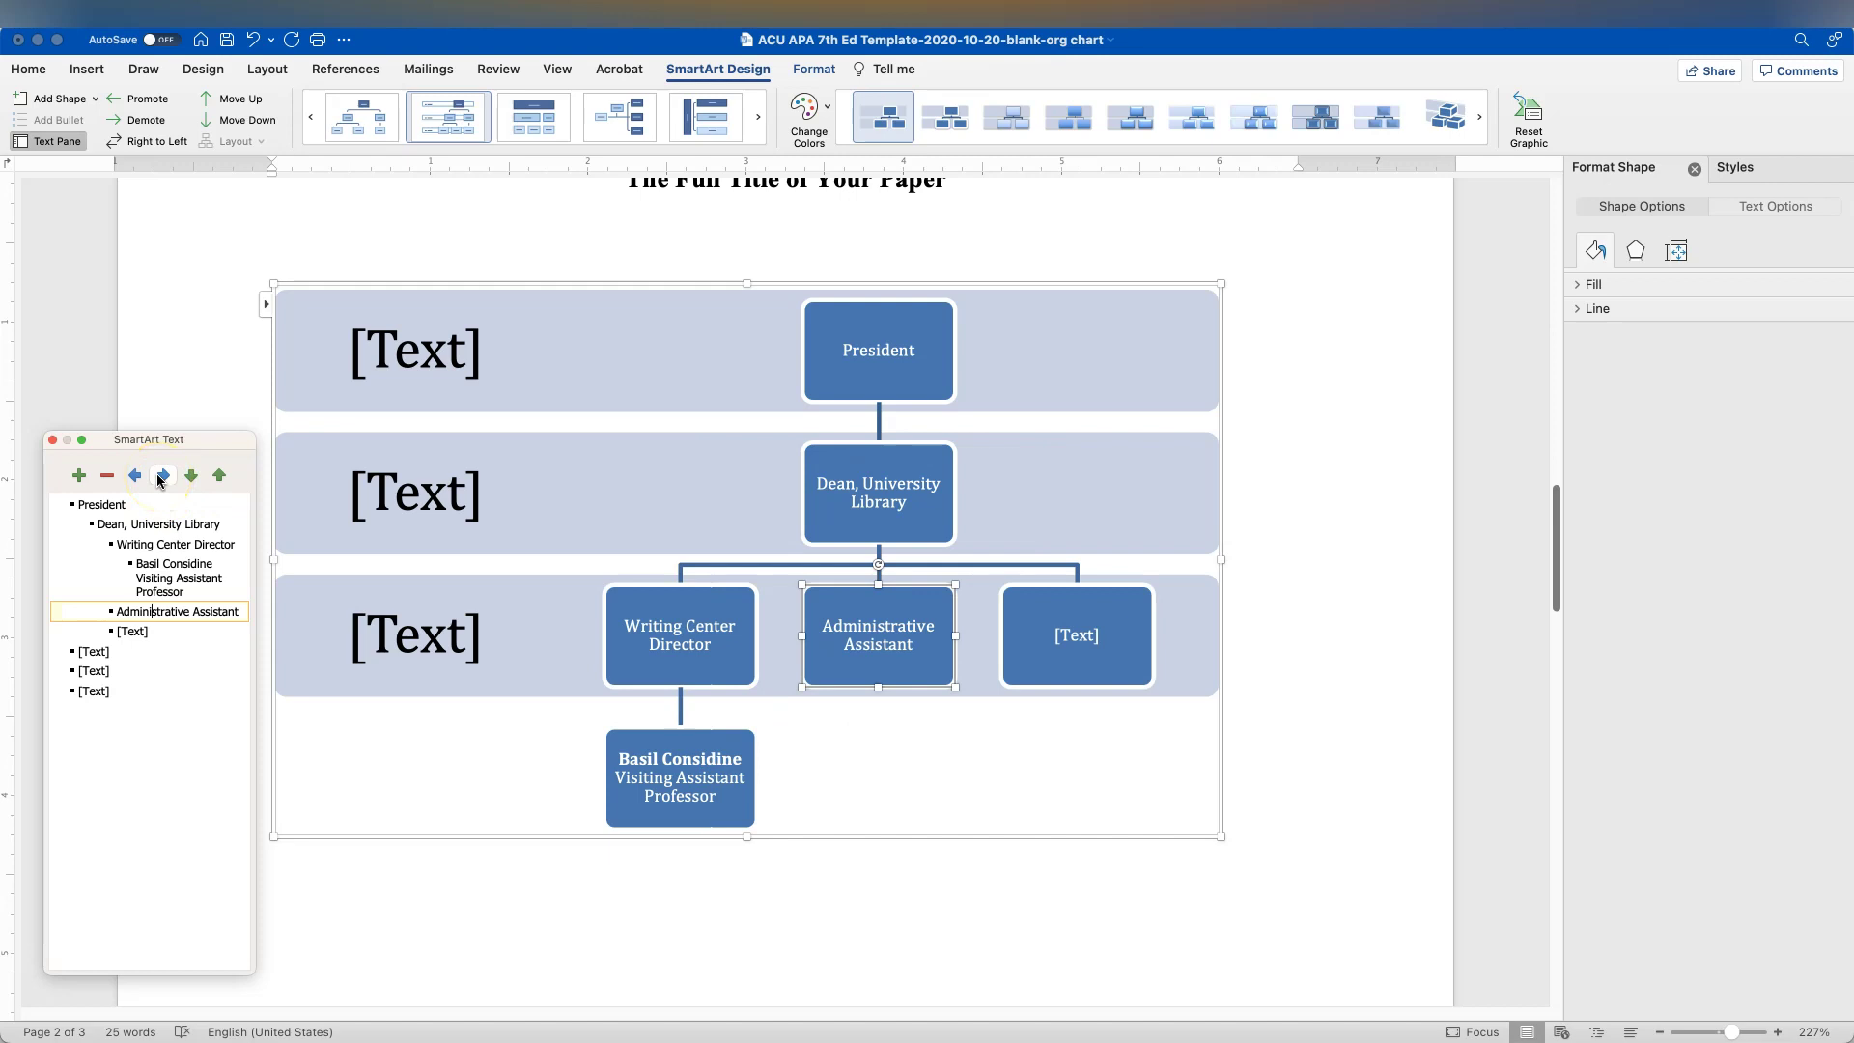
{"action": "left_click", "coordinate": [162, 476]}
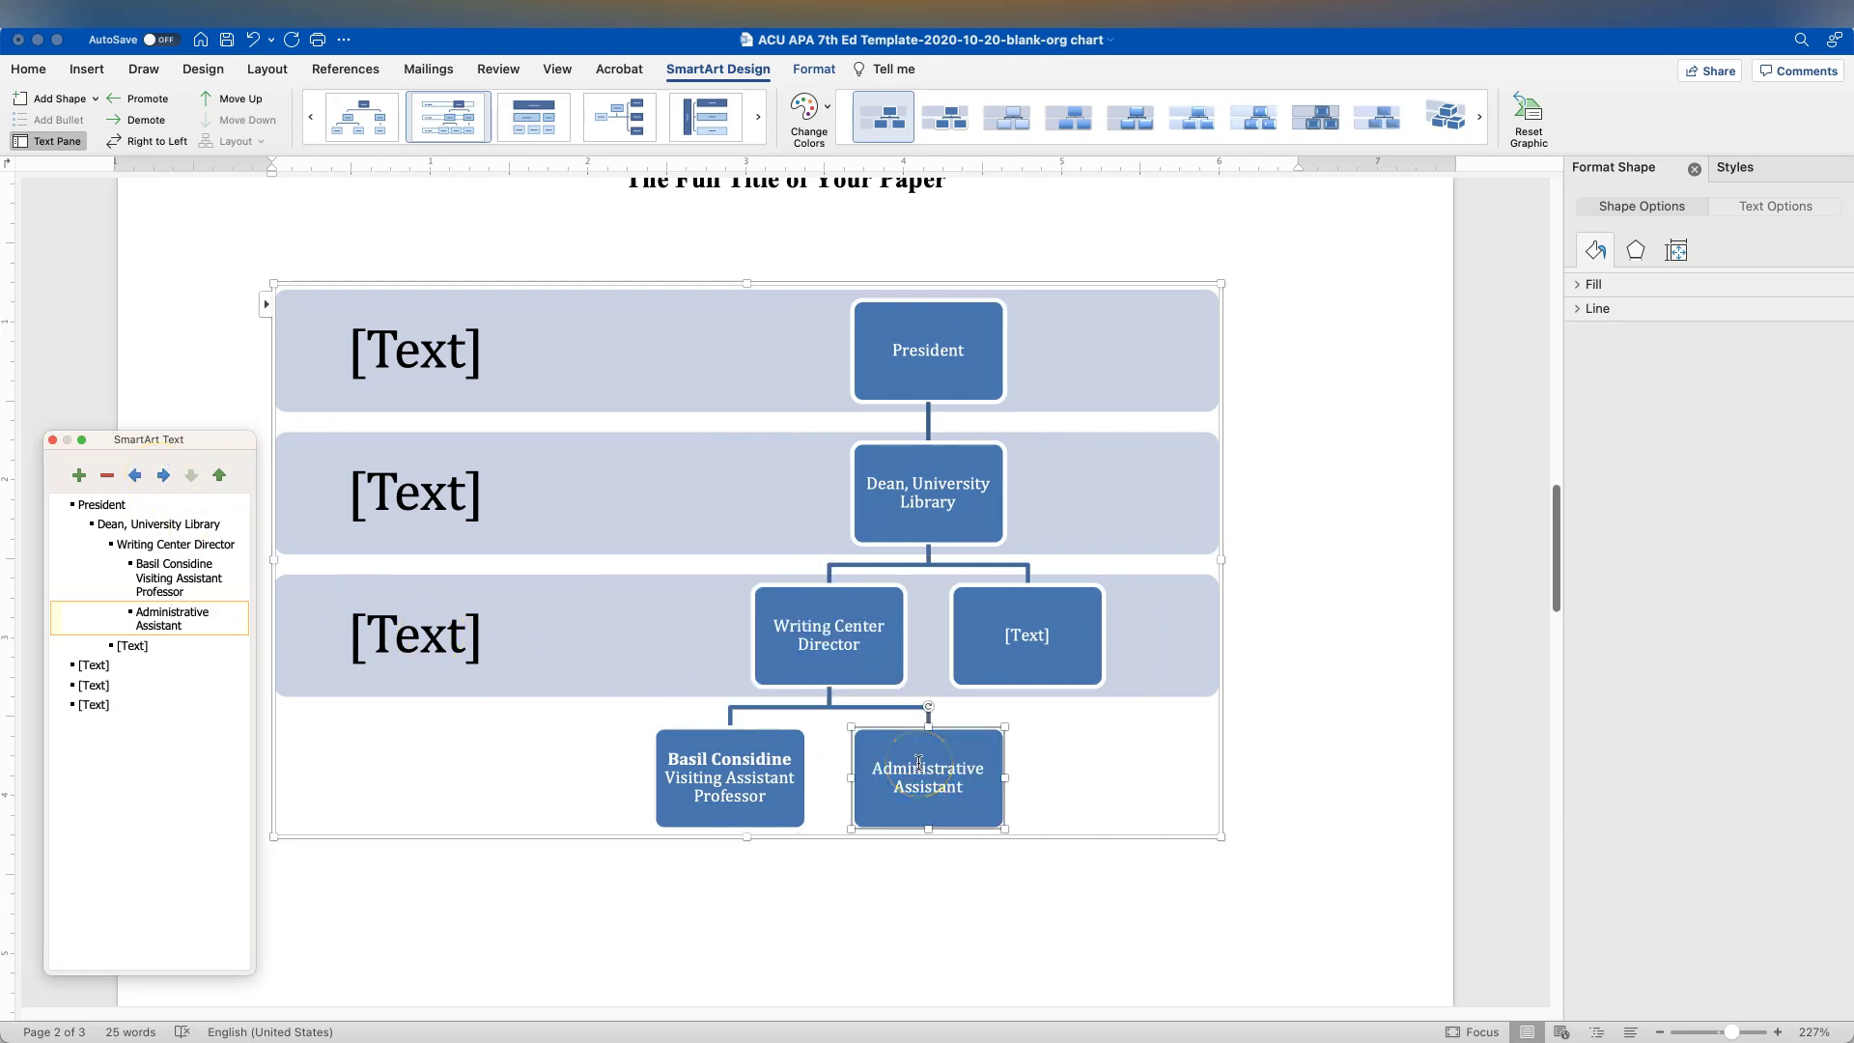
{"action": "left_click", "coordinate": [161, 644]}
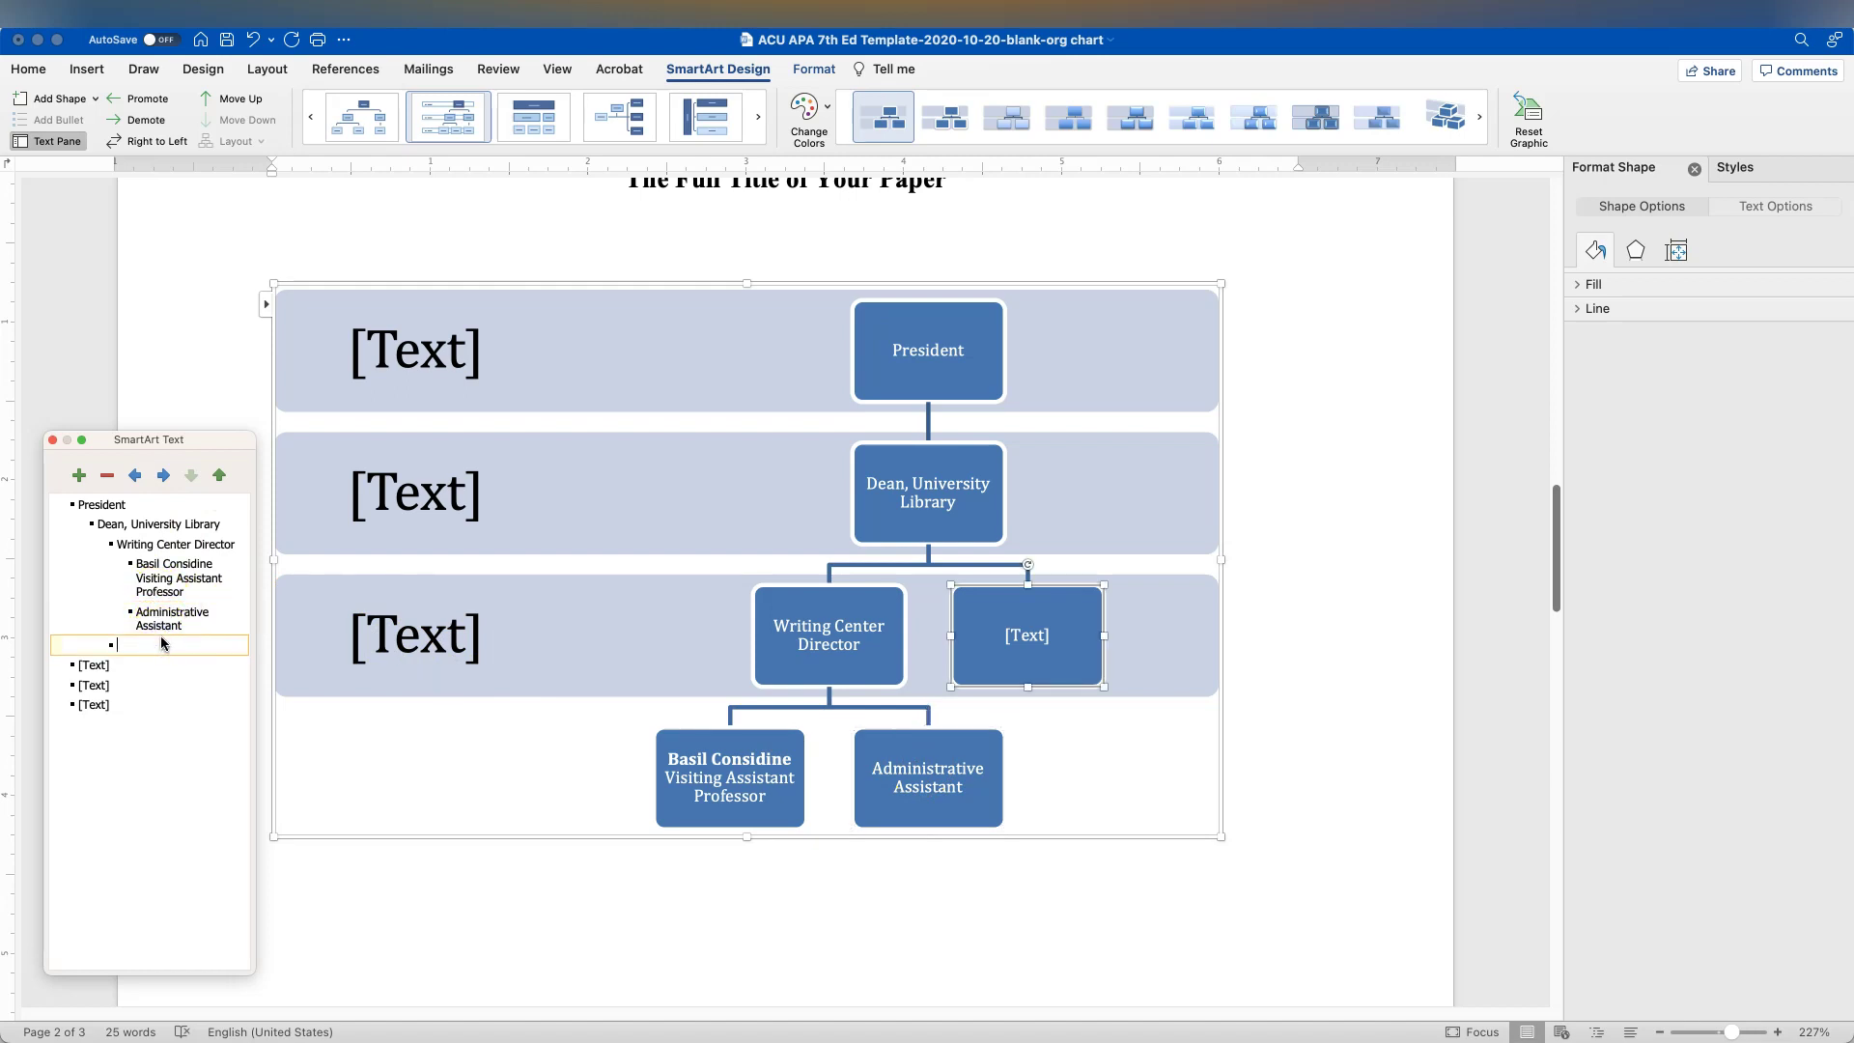
{"action": "type", "text": "15 Work Study Em"}
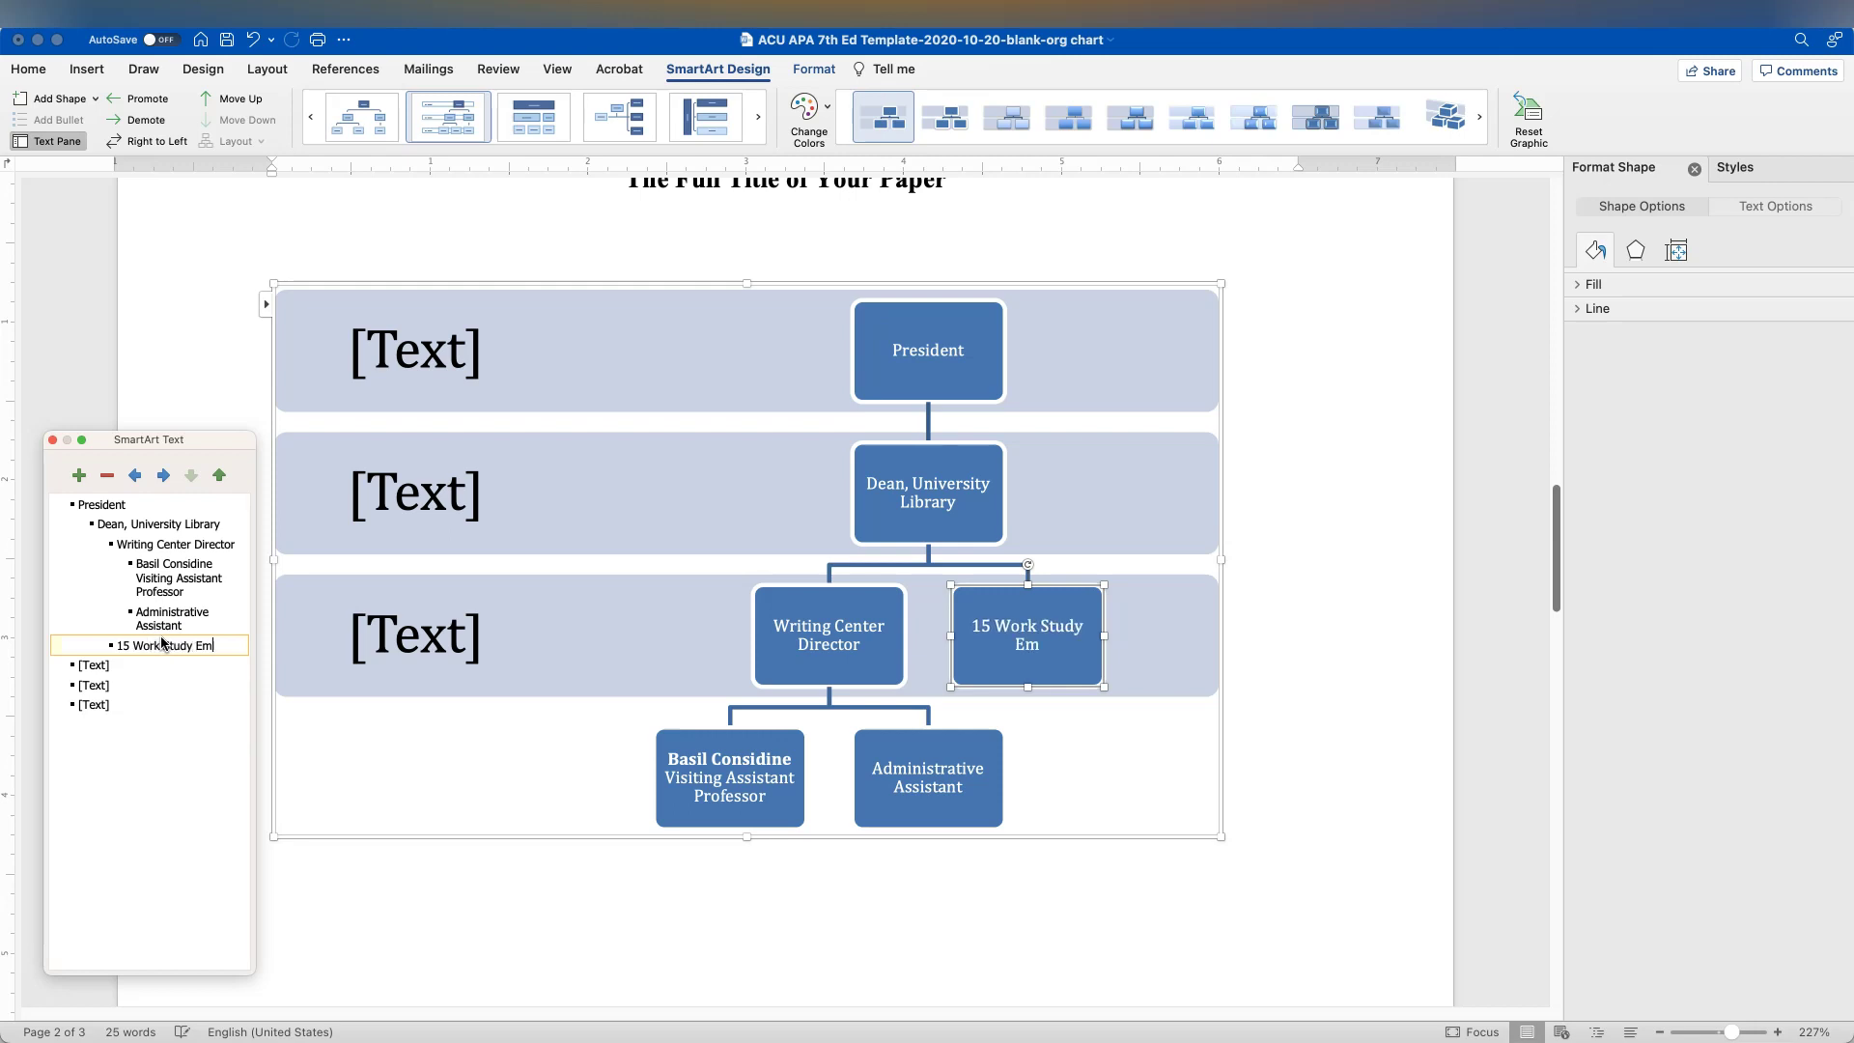
{"action": "type", "text": "ployees"}
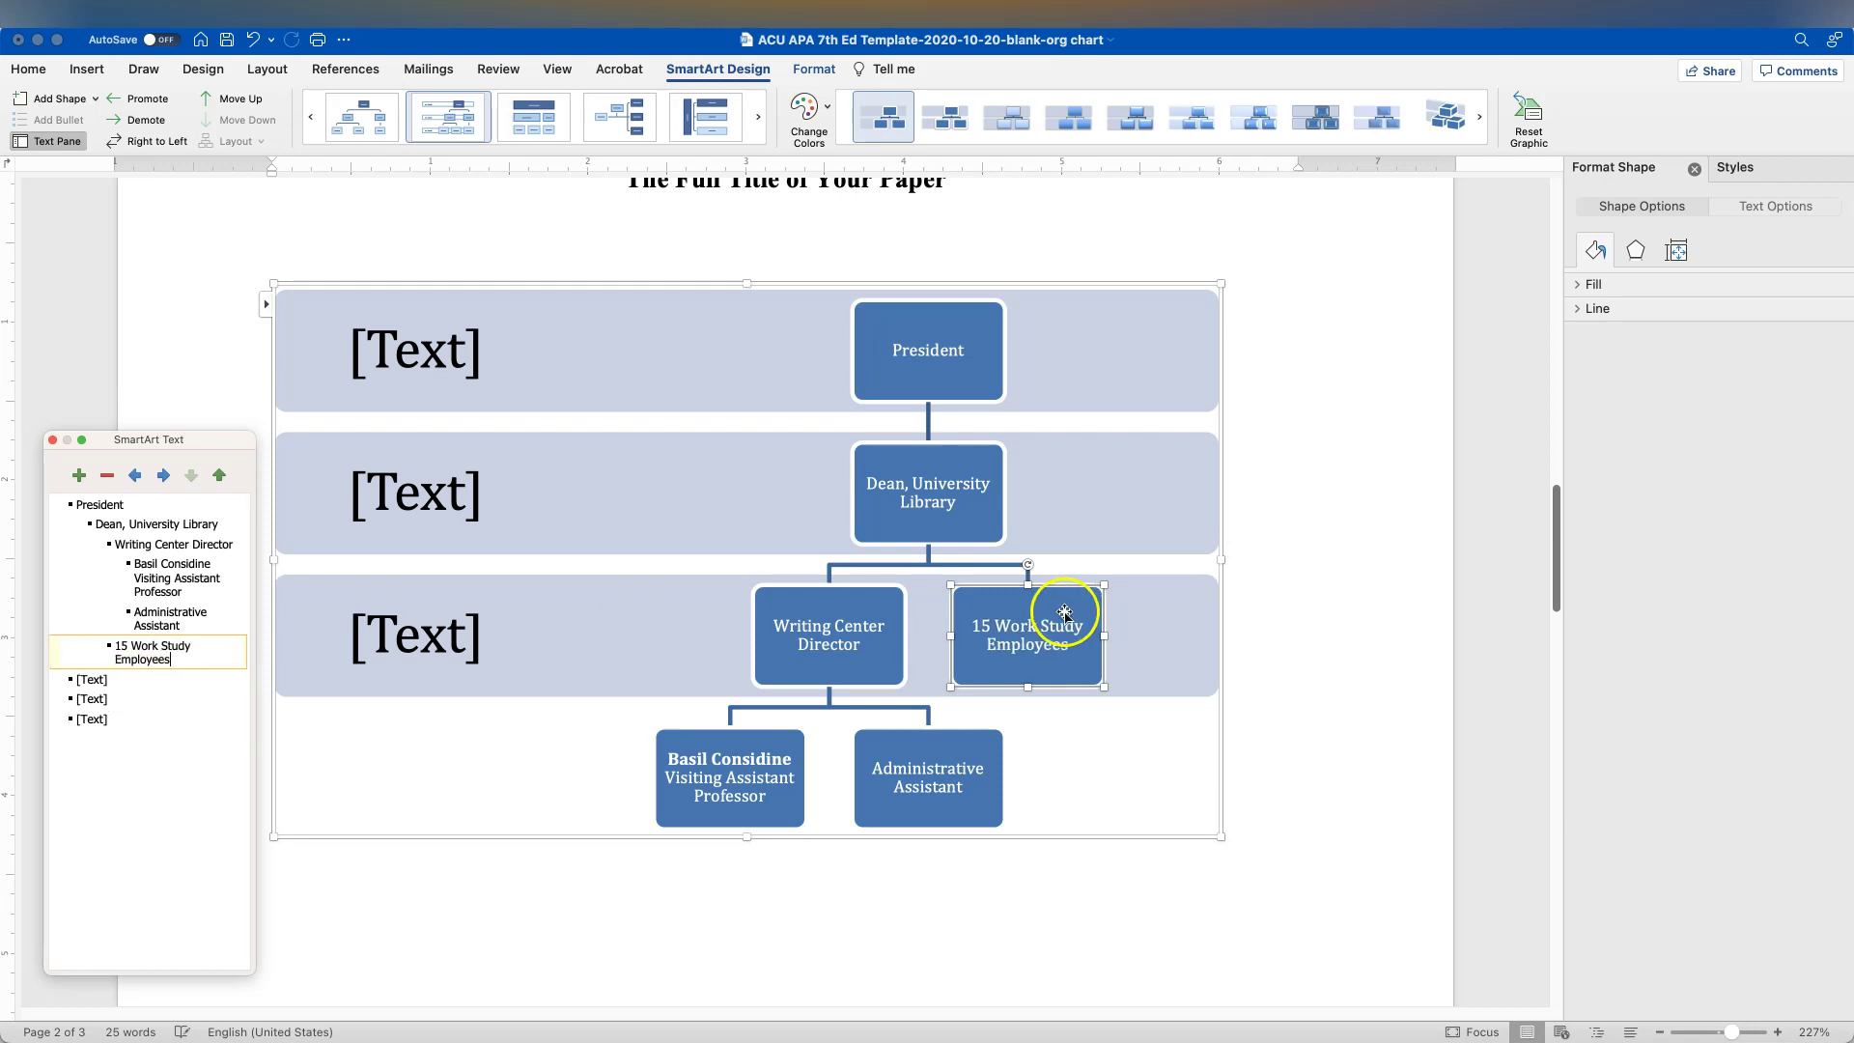
{"action": "left_click", "coordinate": [163, 475]}
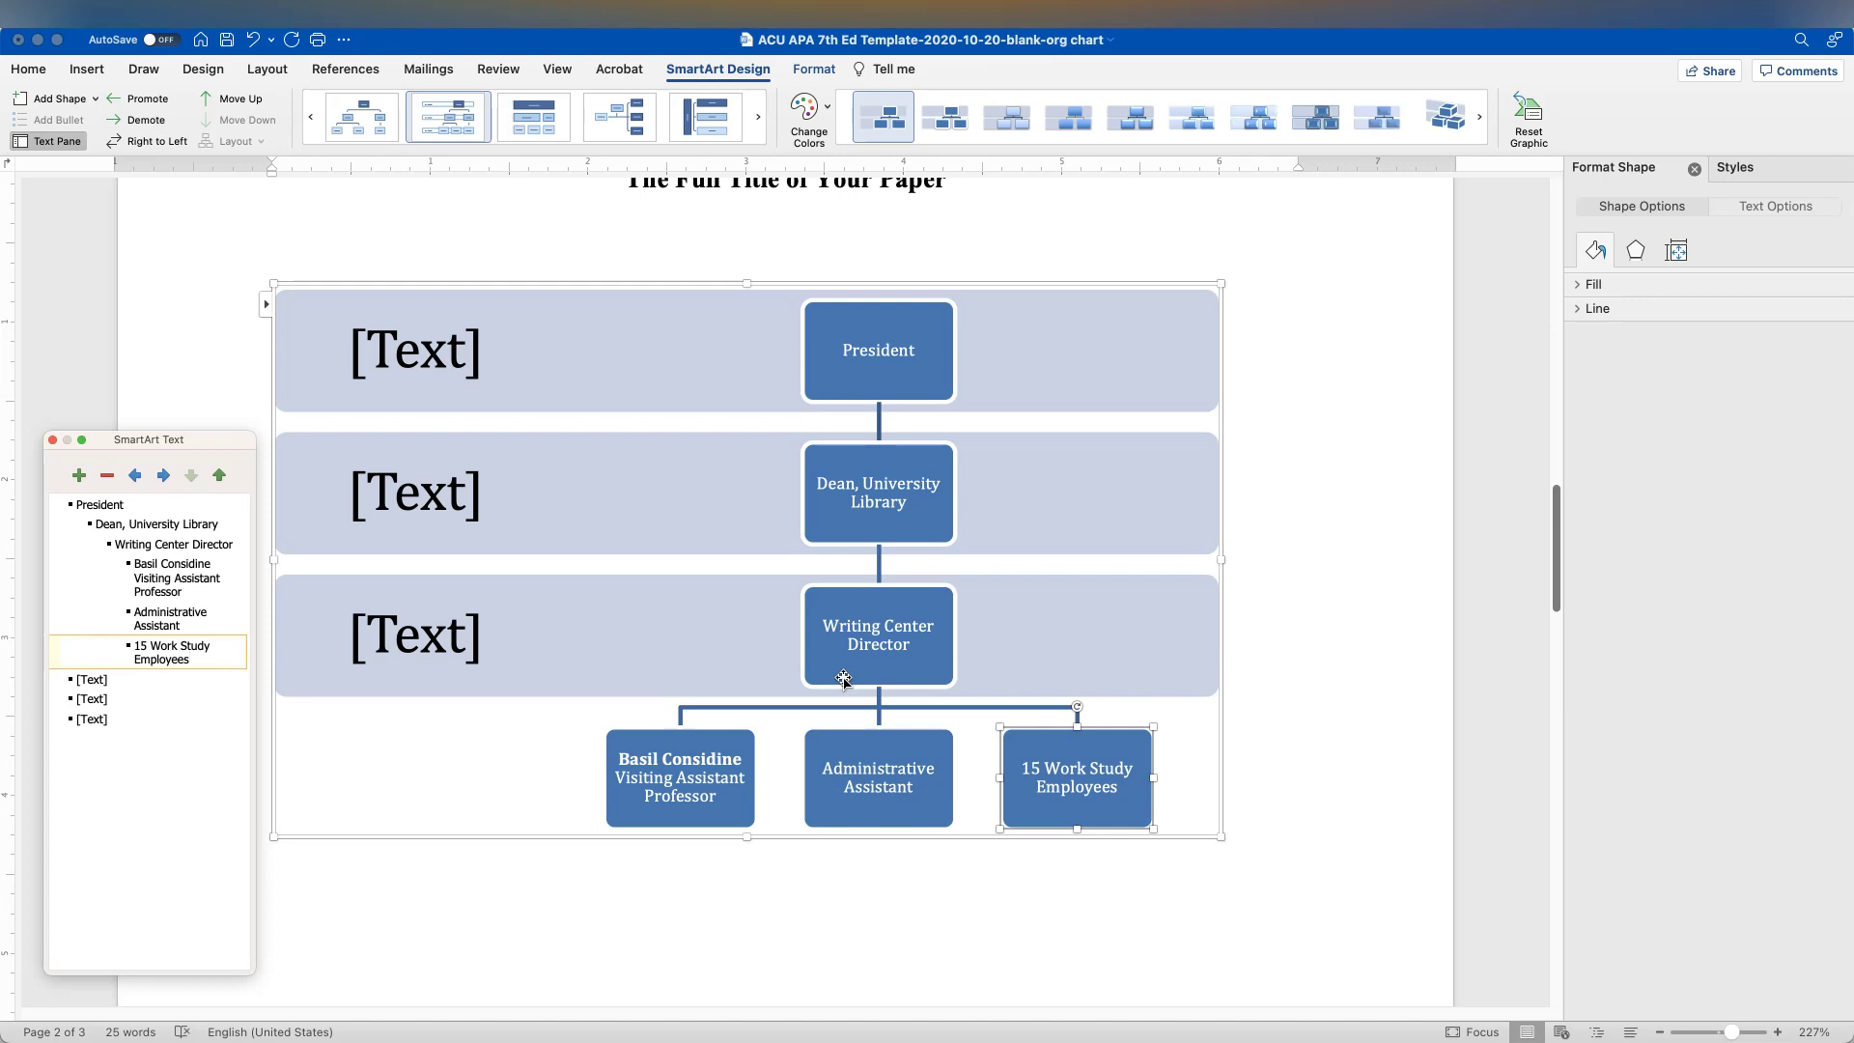
{"action": "left_click", "coordinate": [723, 792]}
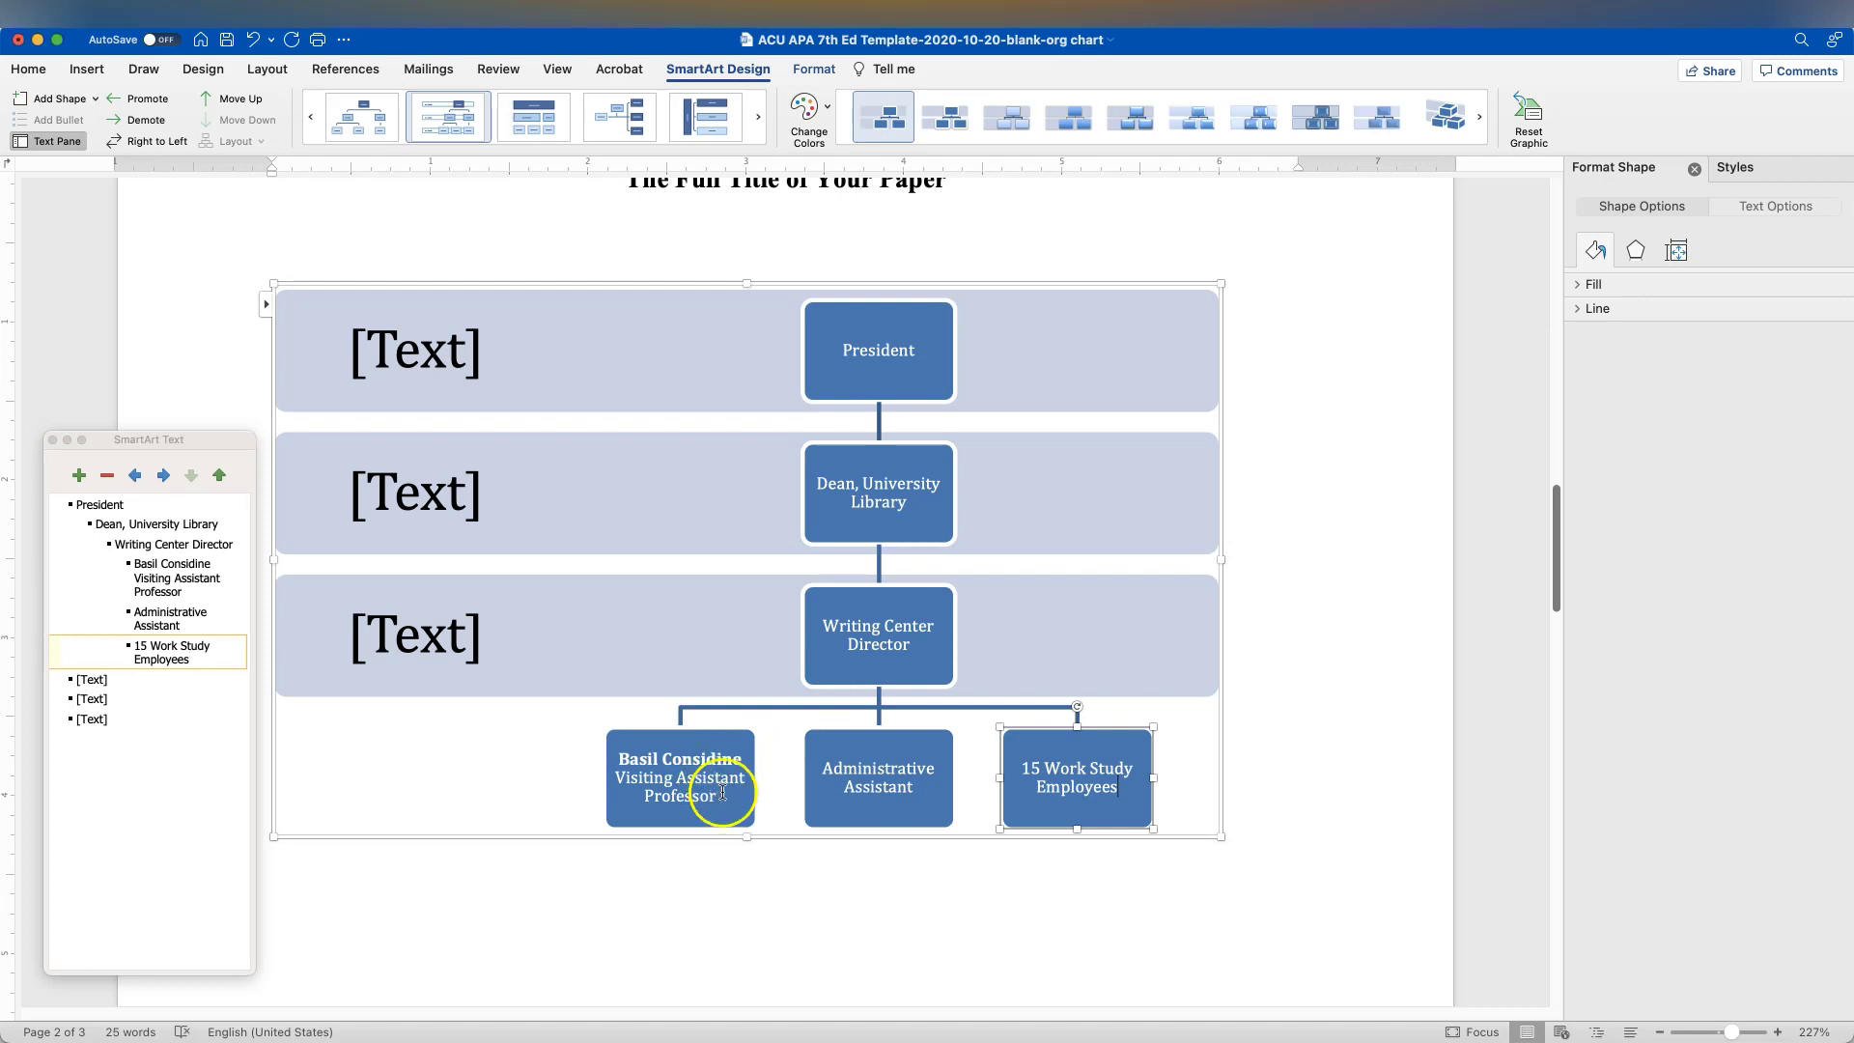
{"action": "key", "text": "super+a"}
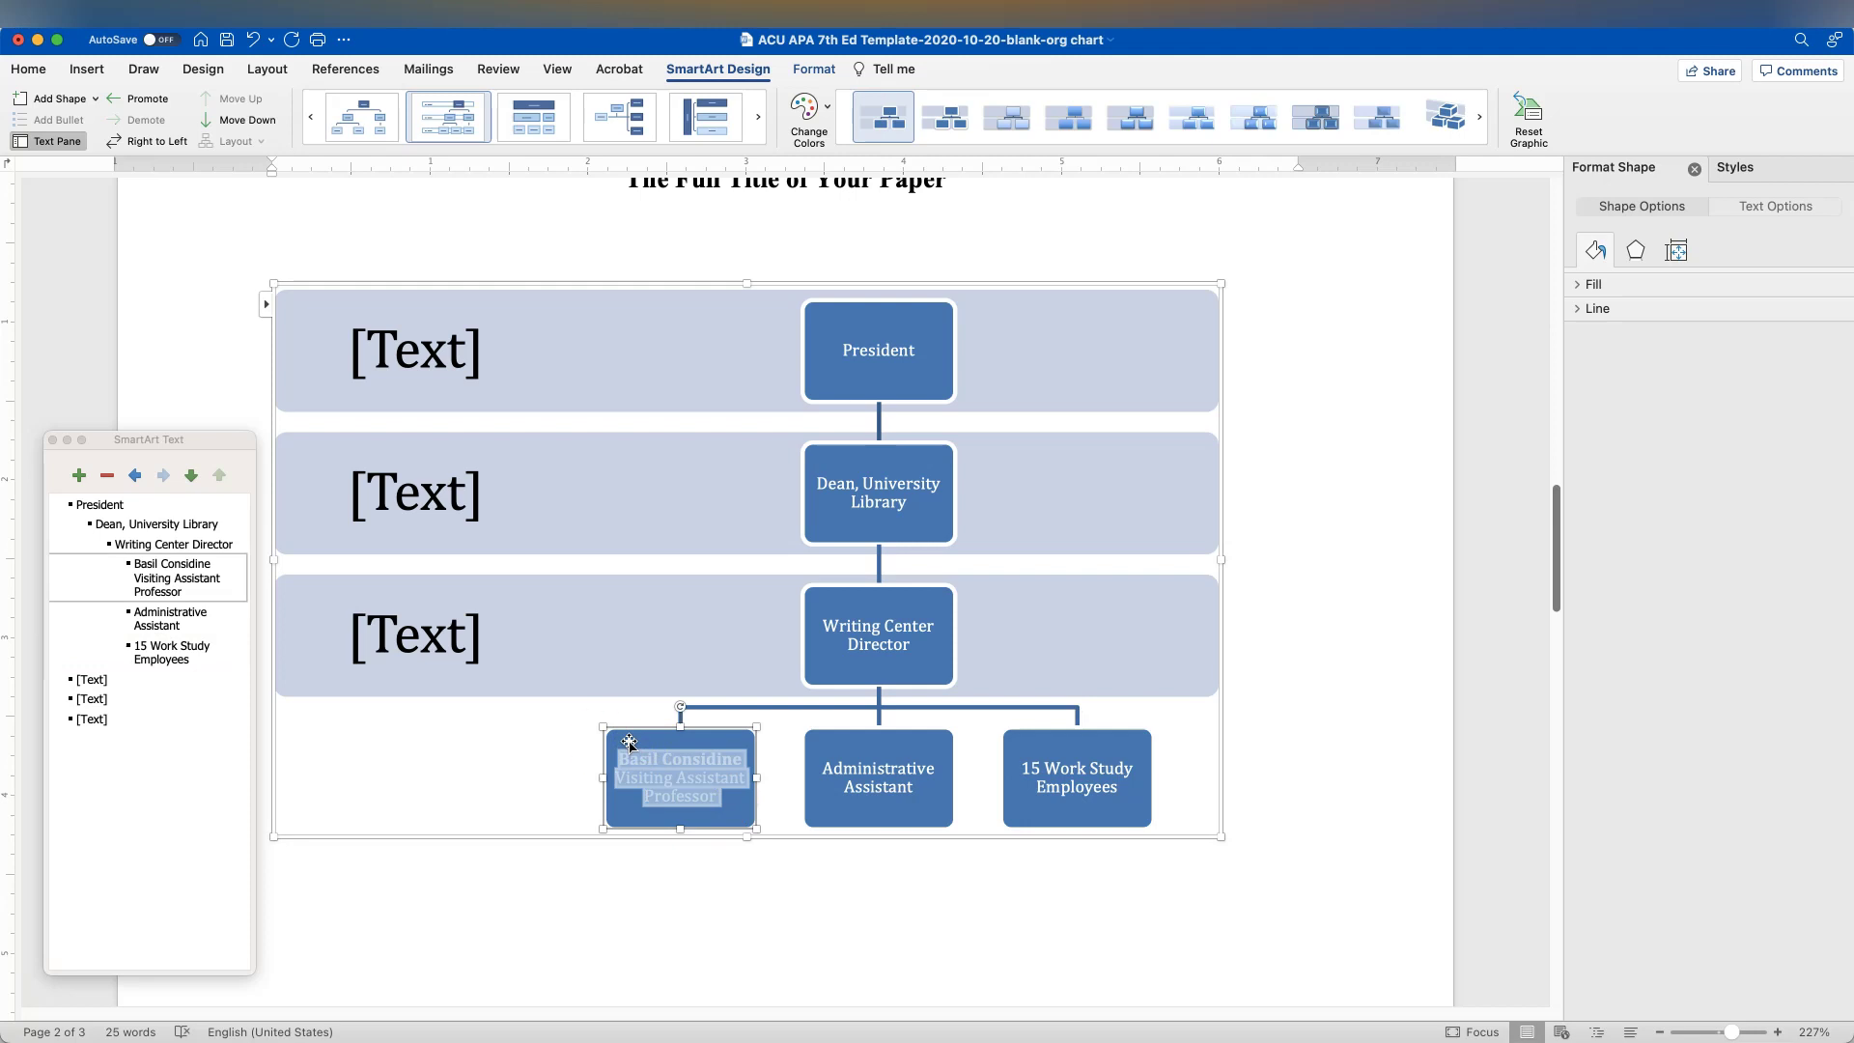
Type Dean, Arts & Sciences in the top band, delete it, then undo the deletion
{"action": "left_click", "coordinate": [576, 740]}
{"action": "left_click", "coordinate": [98, 681]}
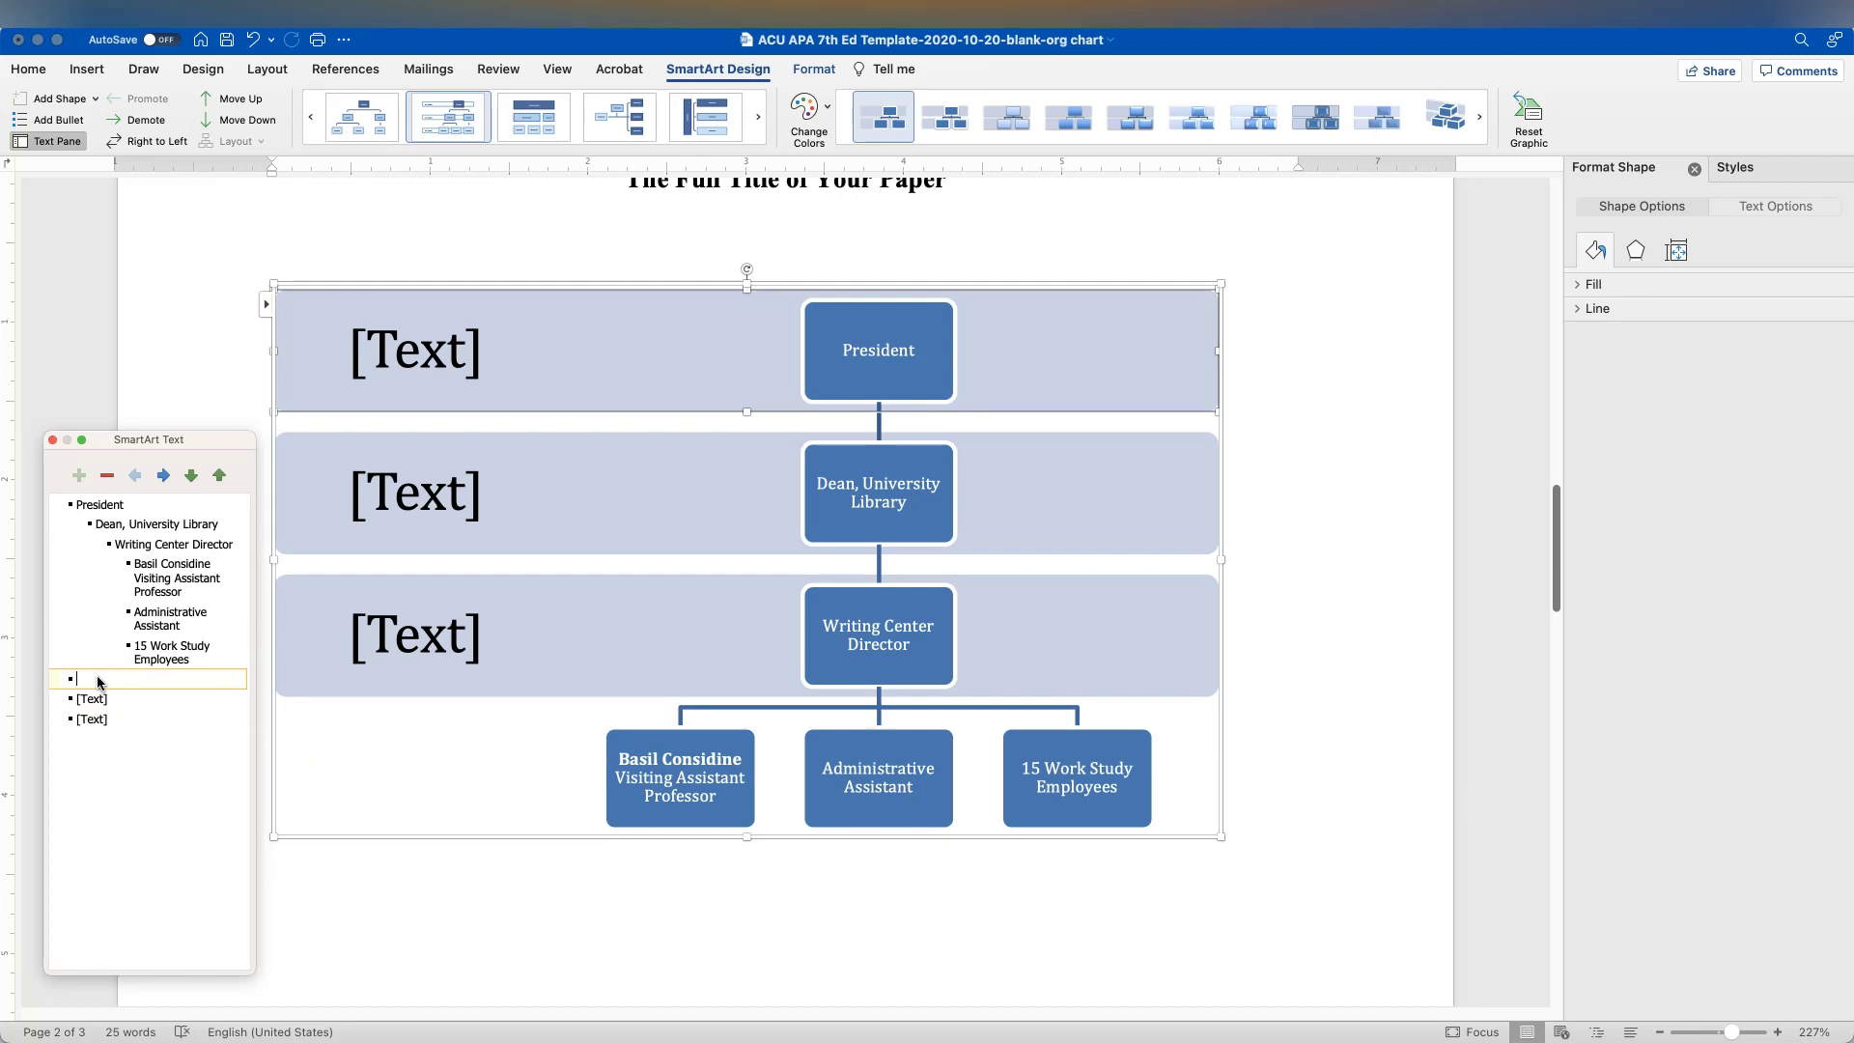
{"action": "type", "text": "Dean"}
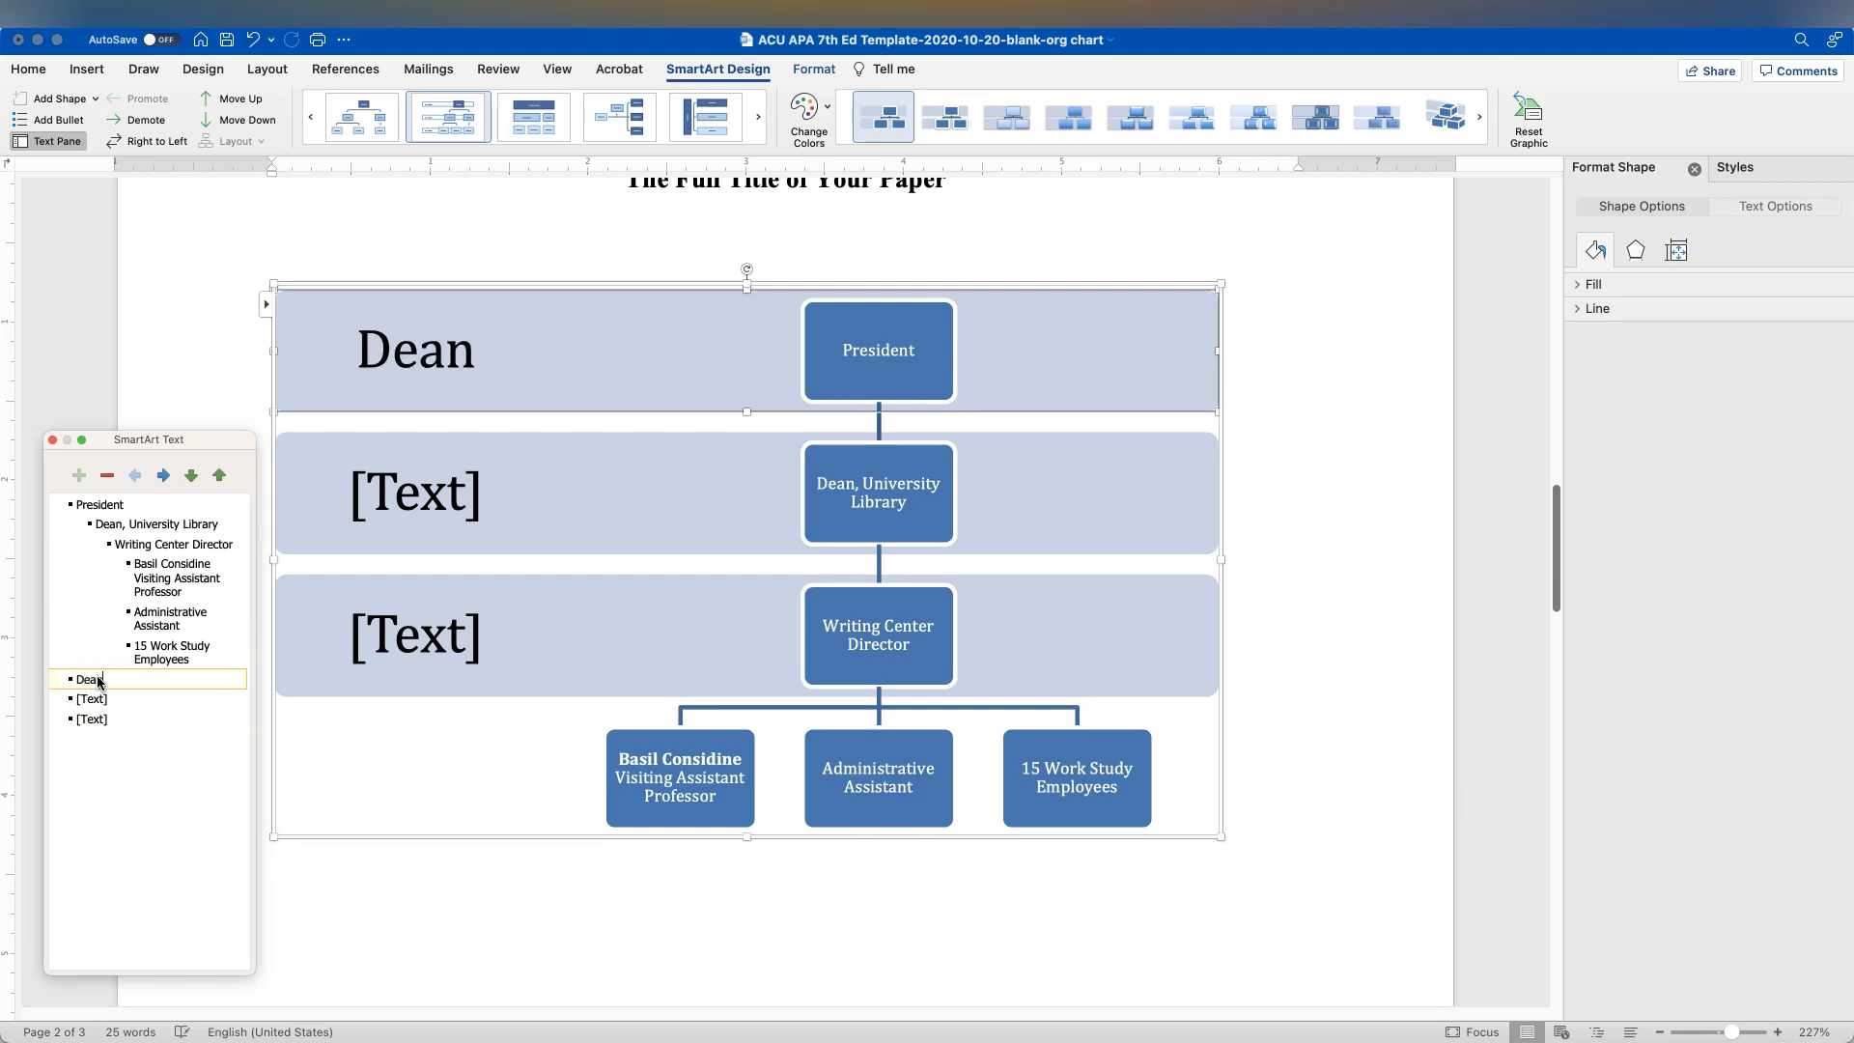
{"action": "type", "text": ", A"}
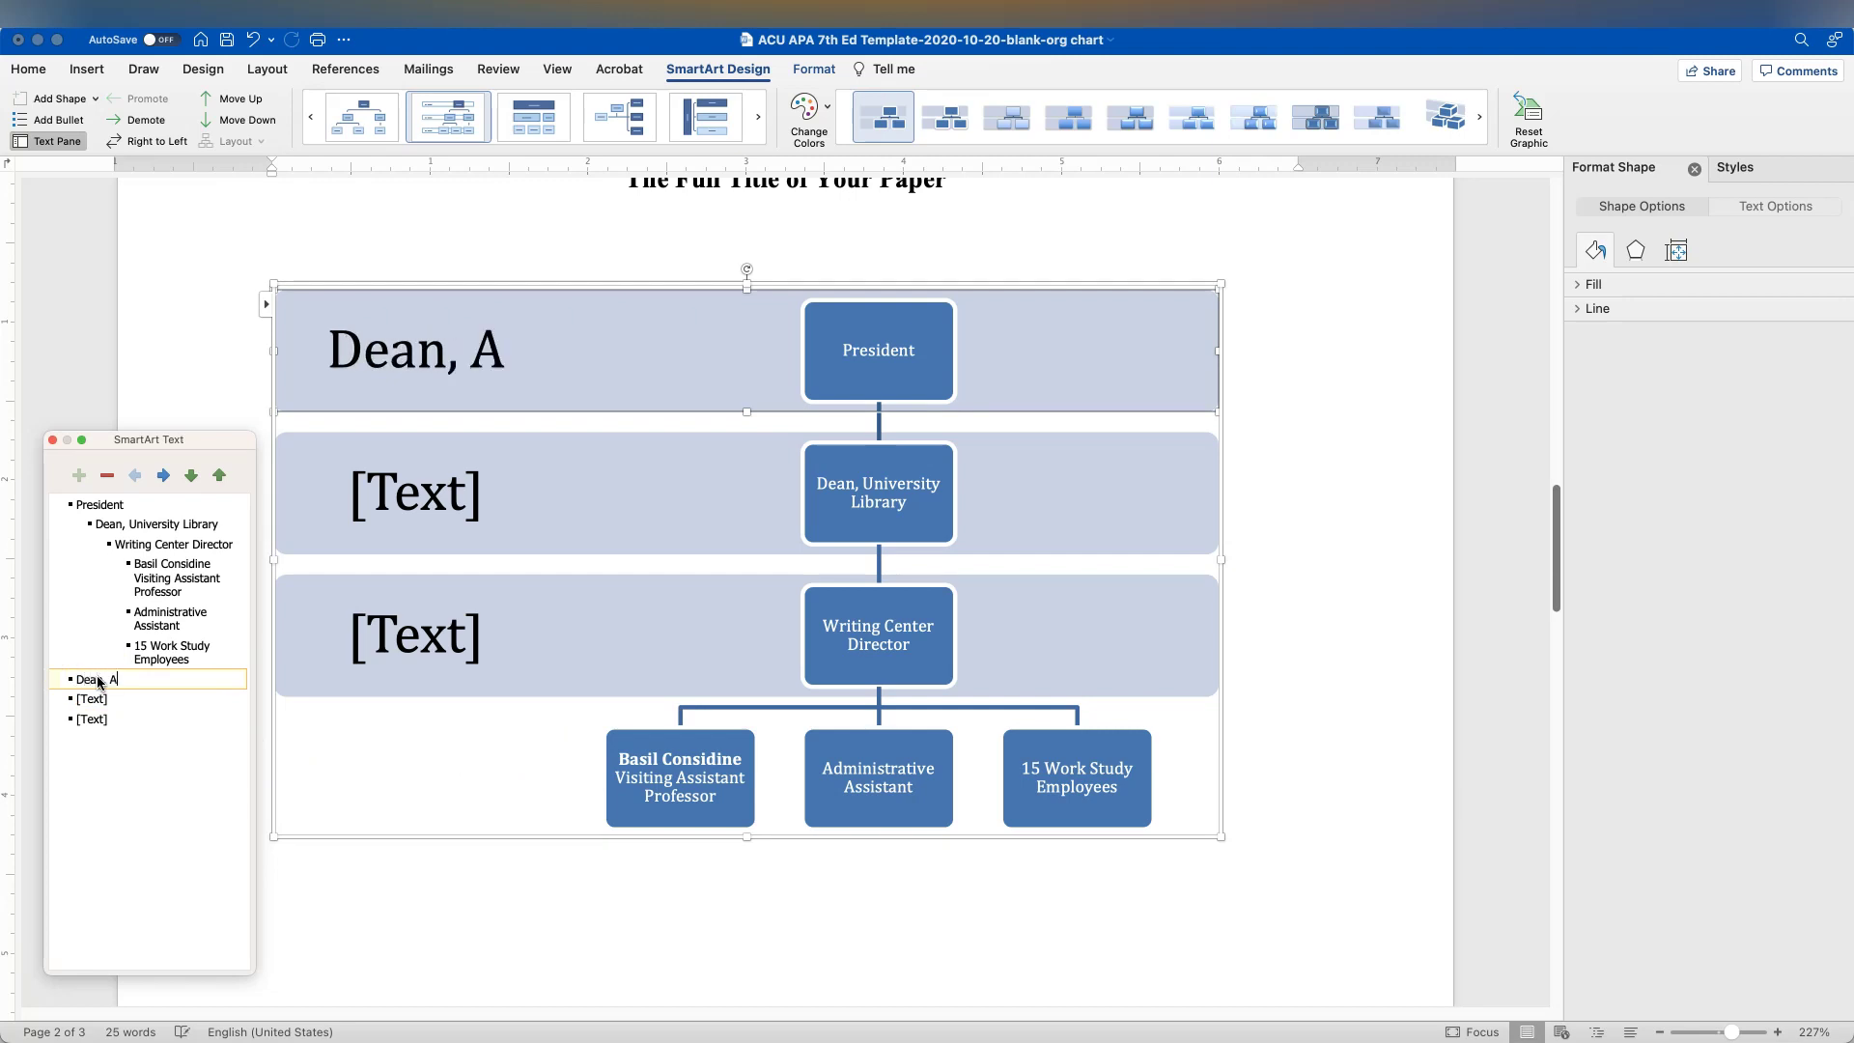
{"action": "type", "text": "rts & Sciences"}
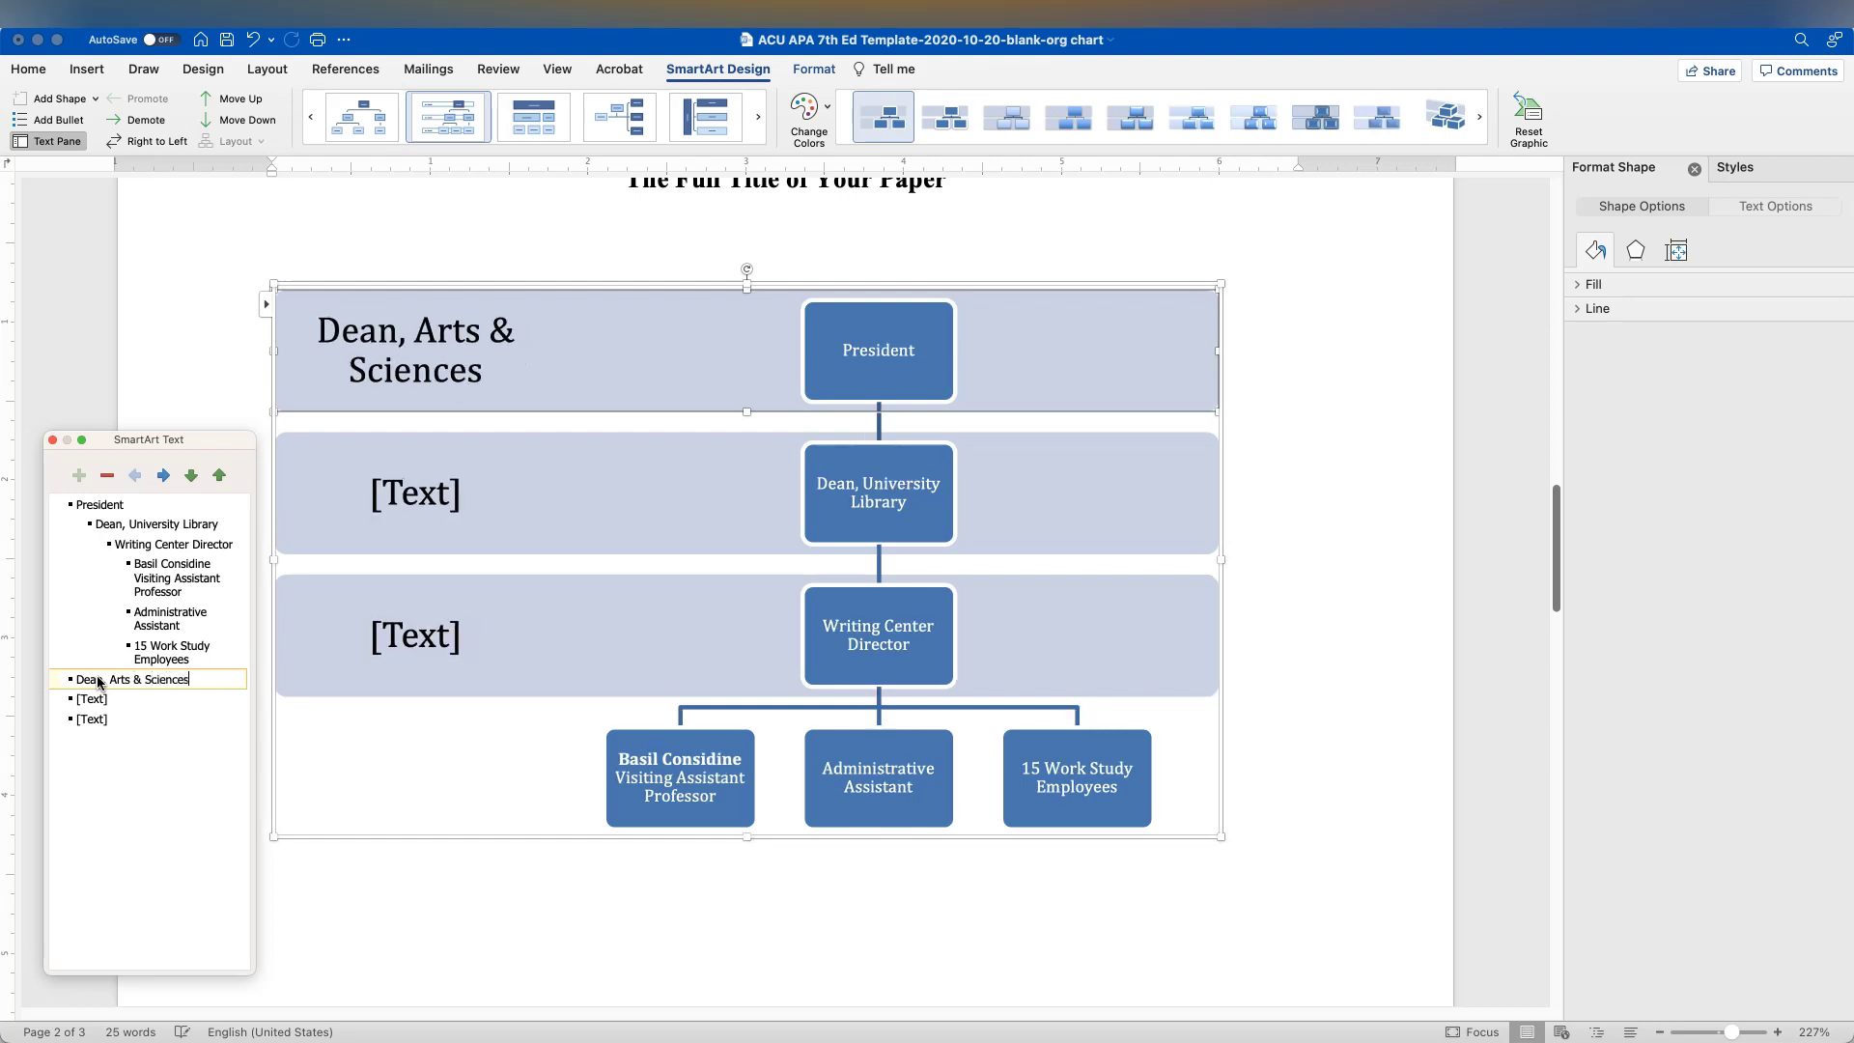
{"action": "triple_click", "coordinate": [98, 679]}
{"action": "key", "text": "BackSpace"}
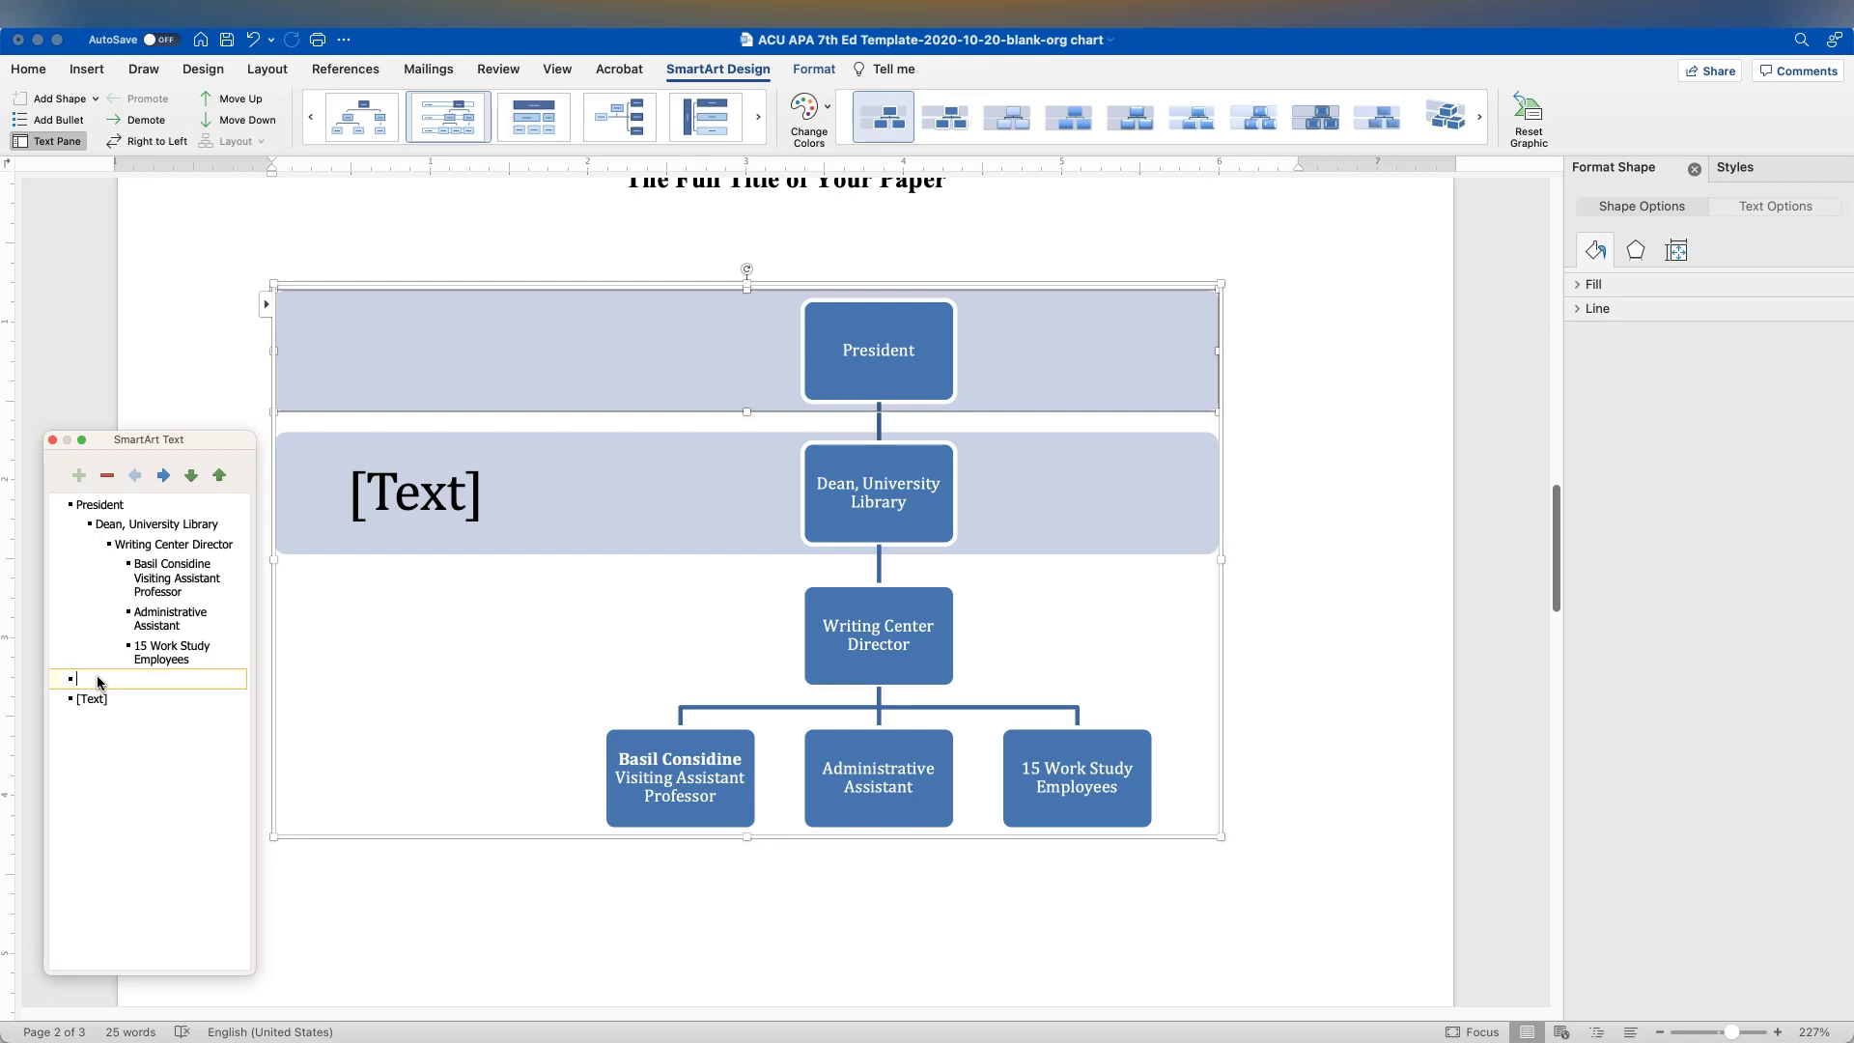
{"action": "left_click", "coordinate": [137, 611]}
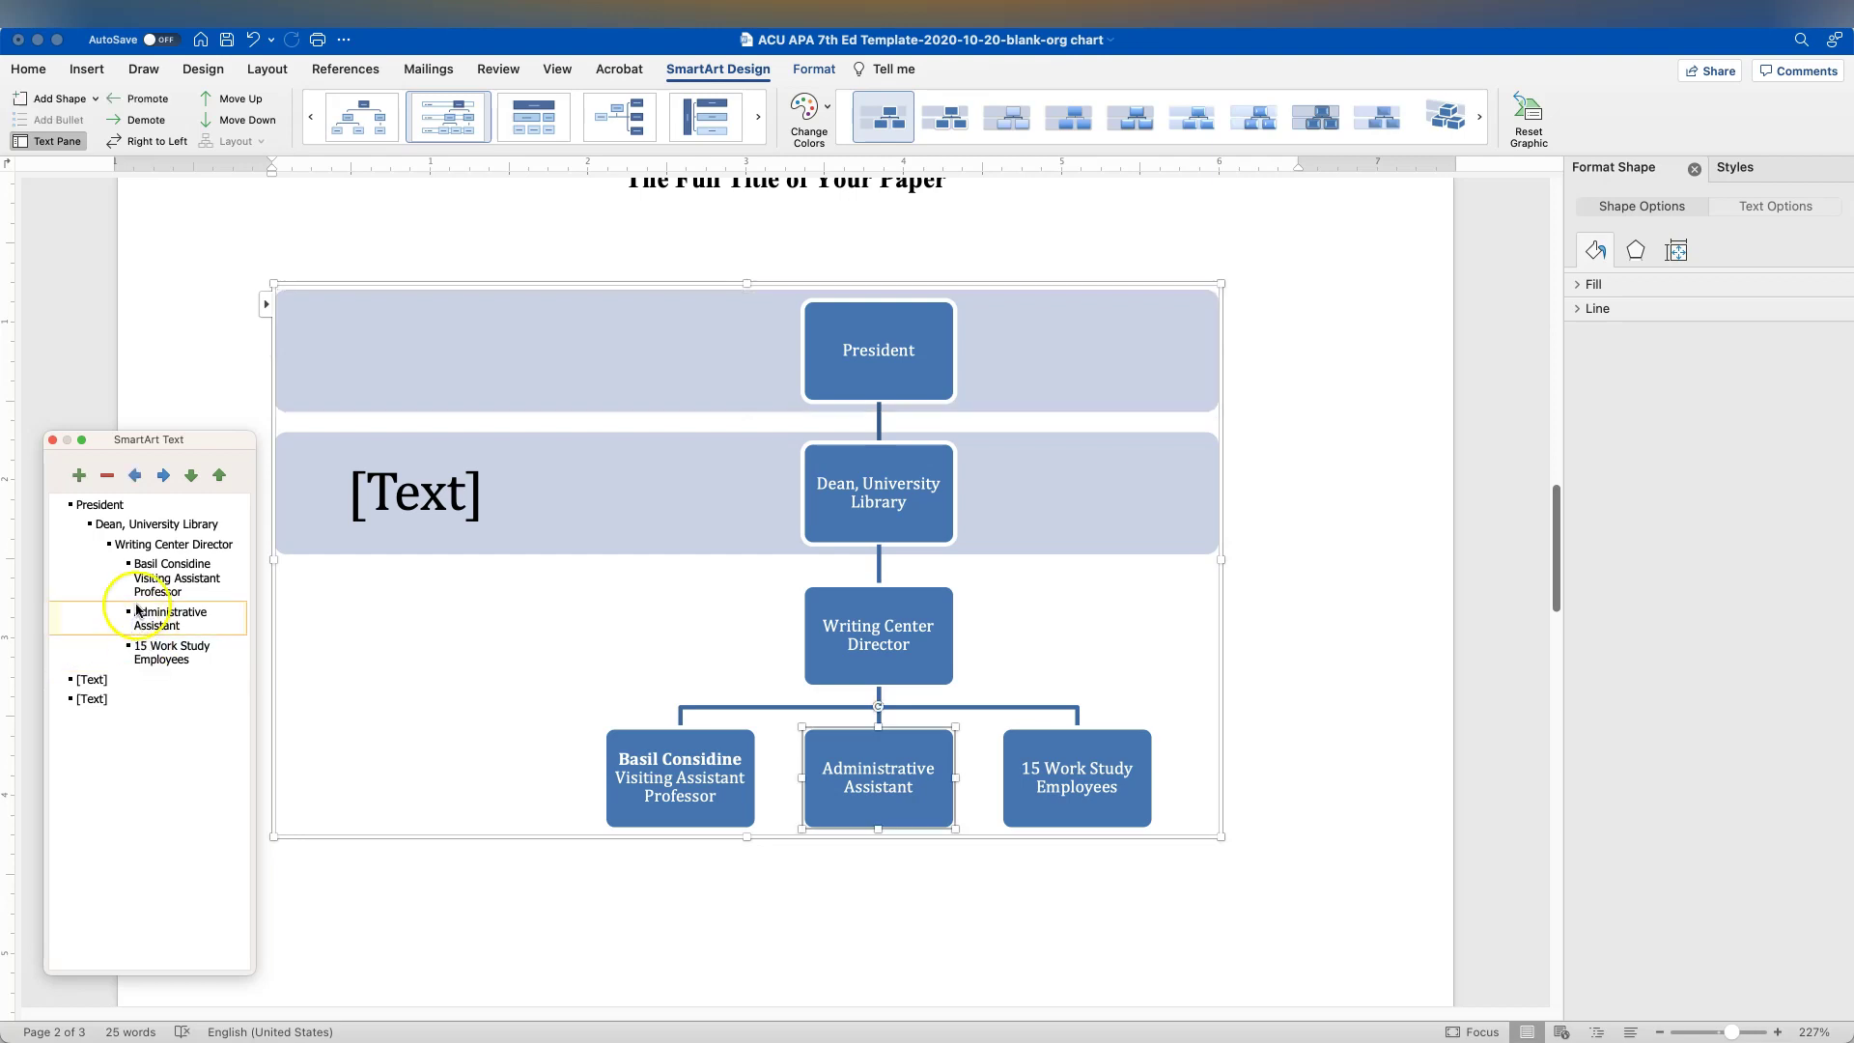
{"action": "key", "text": "super+z"}
{"action": "key", "text": "super+z"}
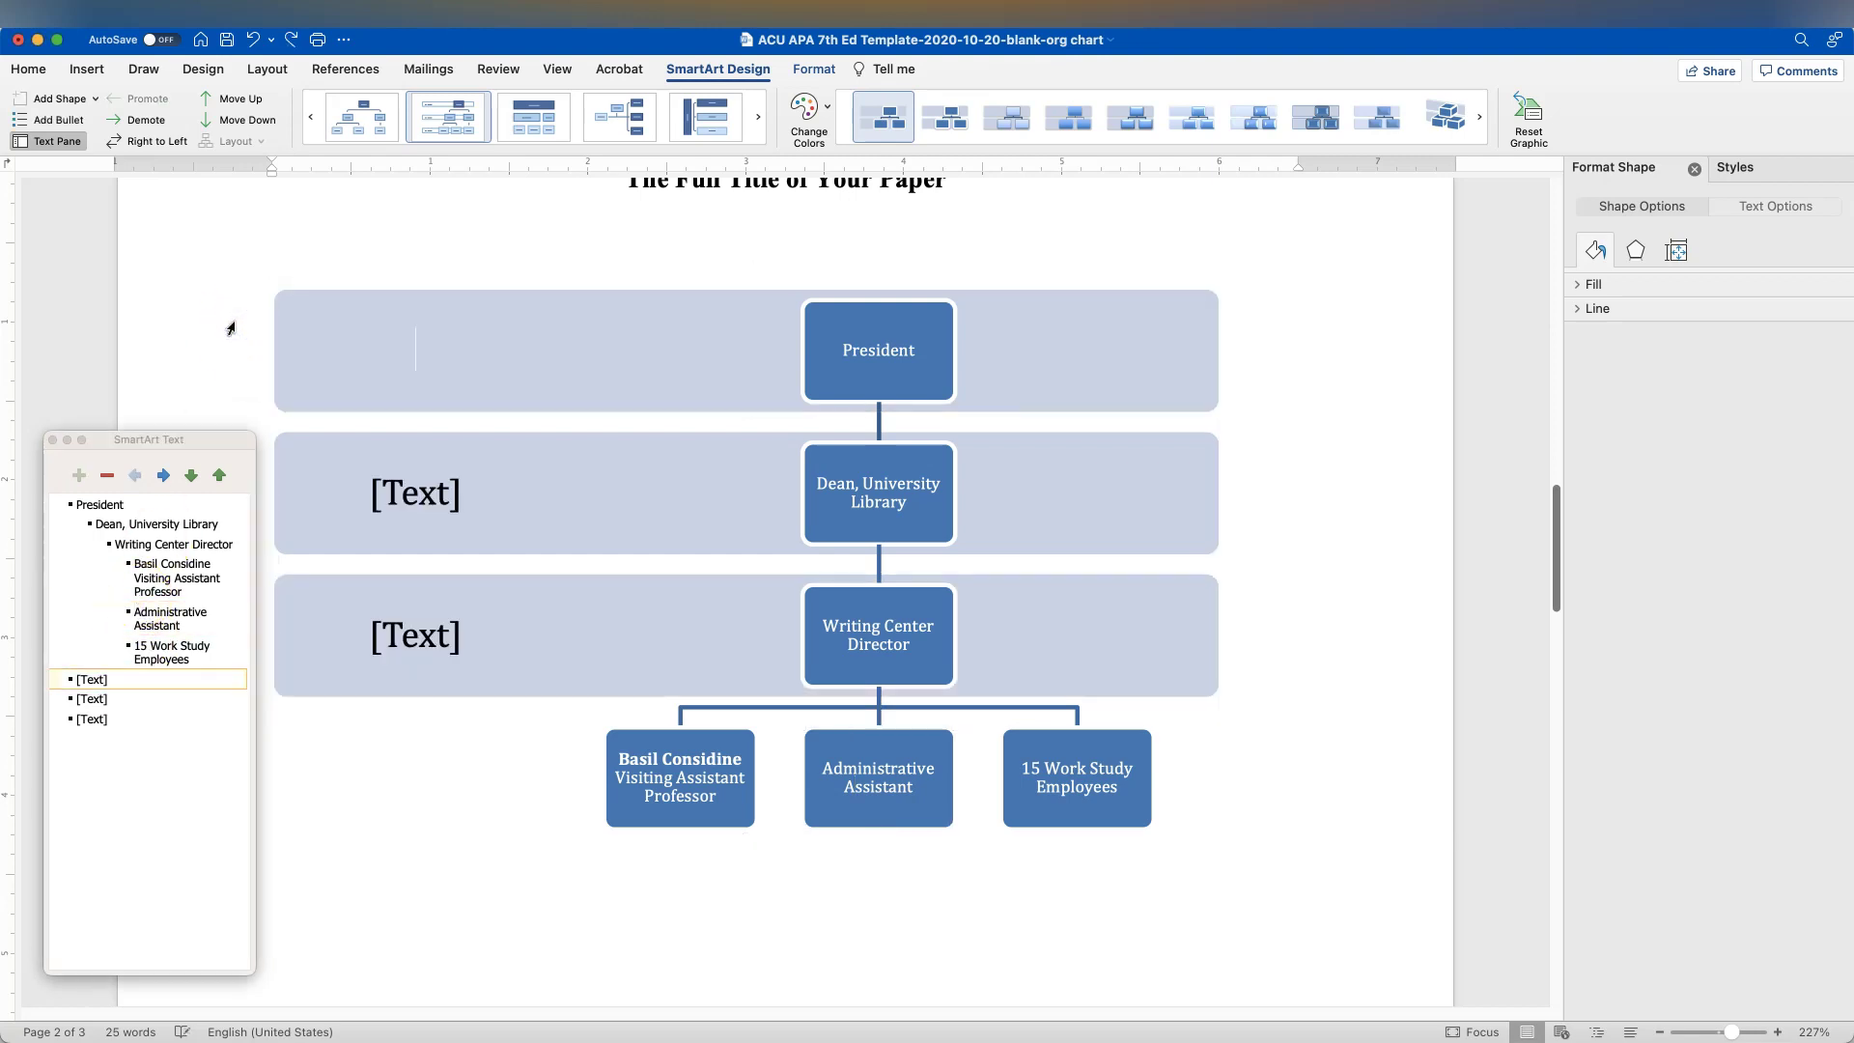
Deselect and reselect the org chart, placing the caret in the top band
{"action": "left_click", "coordinate": [266, 257]}
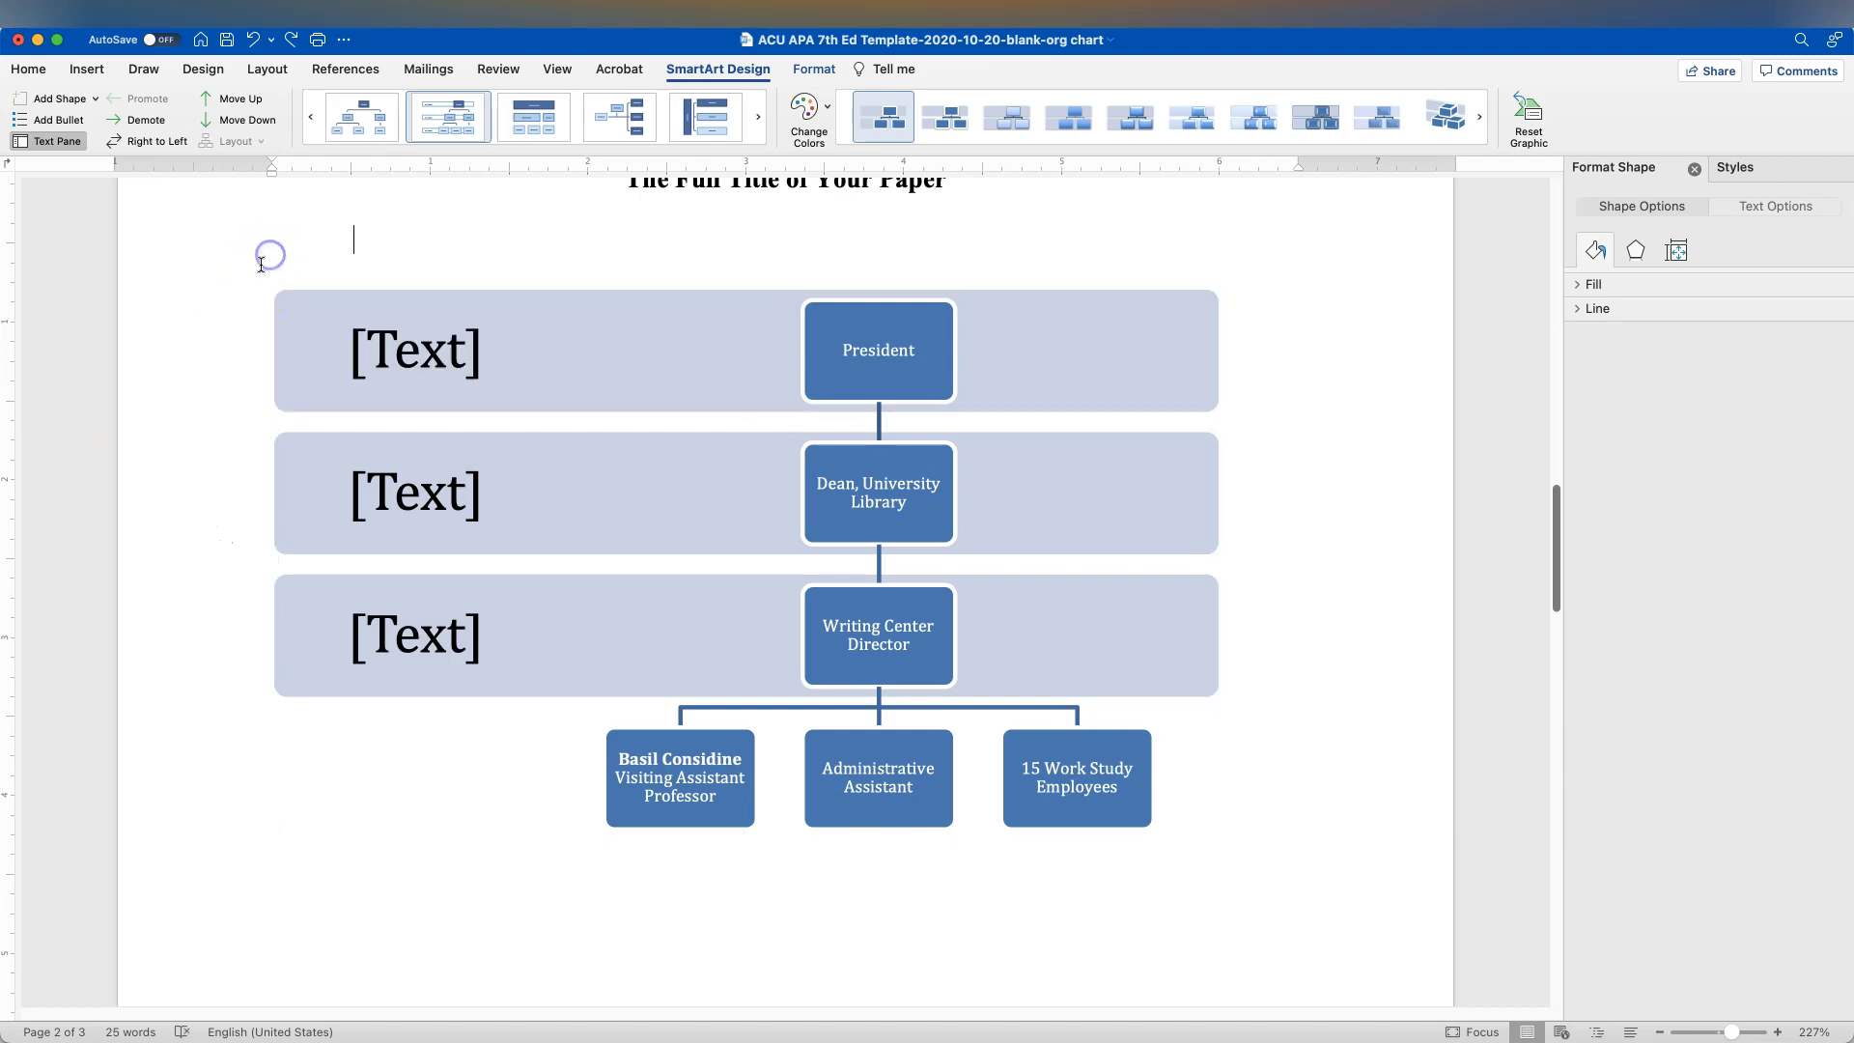
{"action": "left_click", "coordinate": [539, 367]}
{"action": "left_click", "coordinate": [427, 359]}
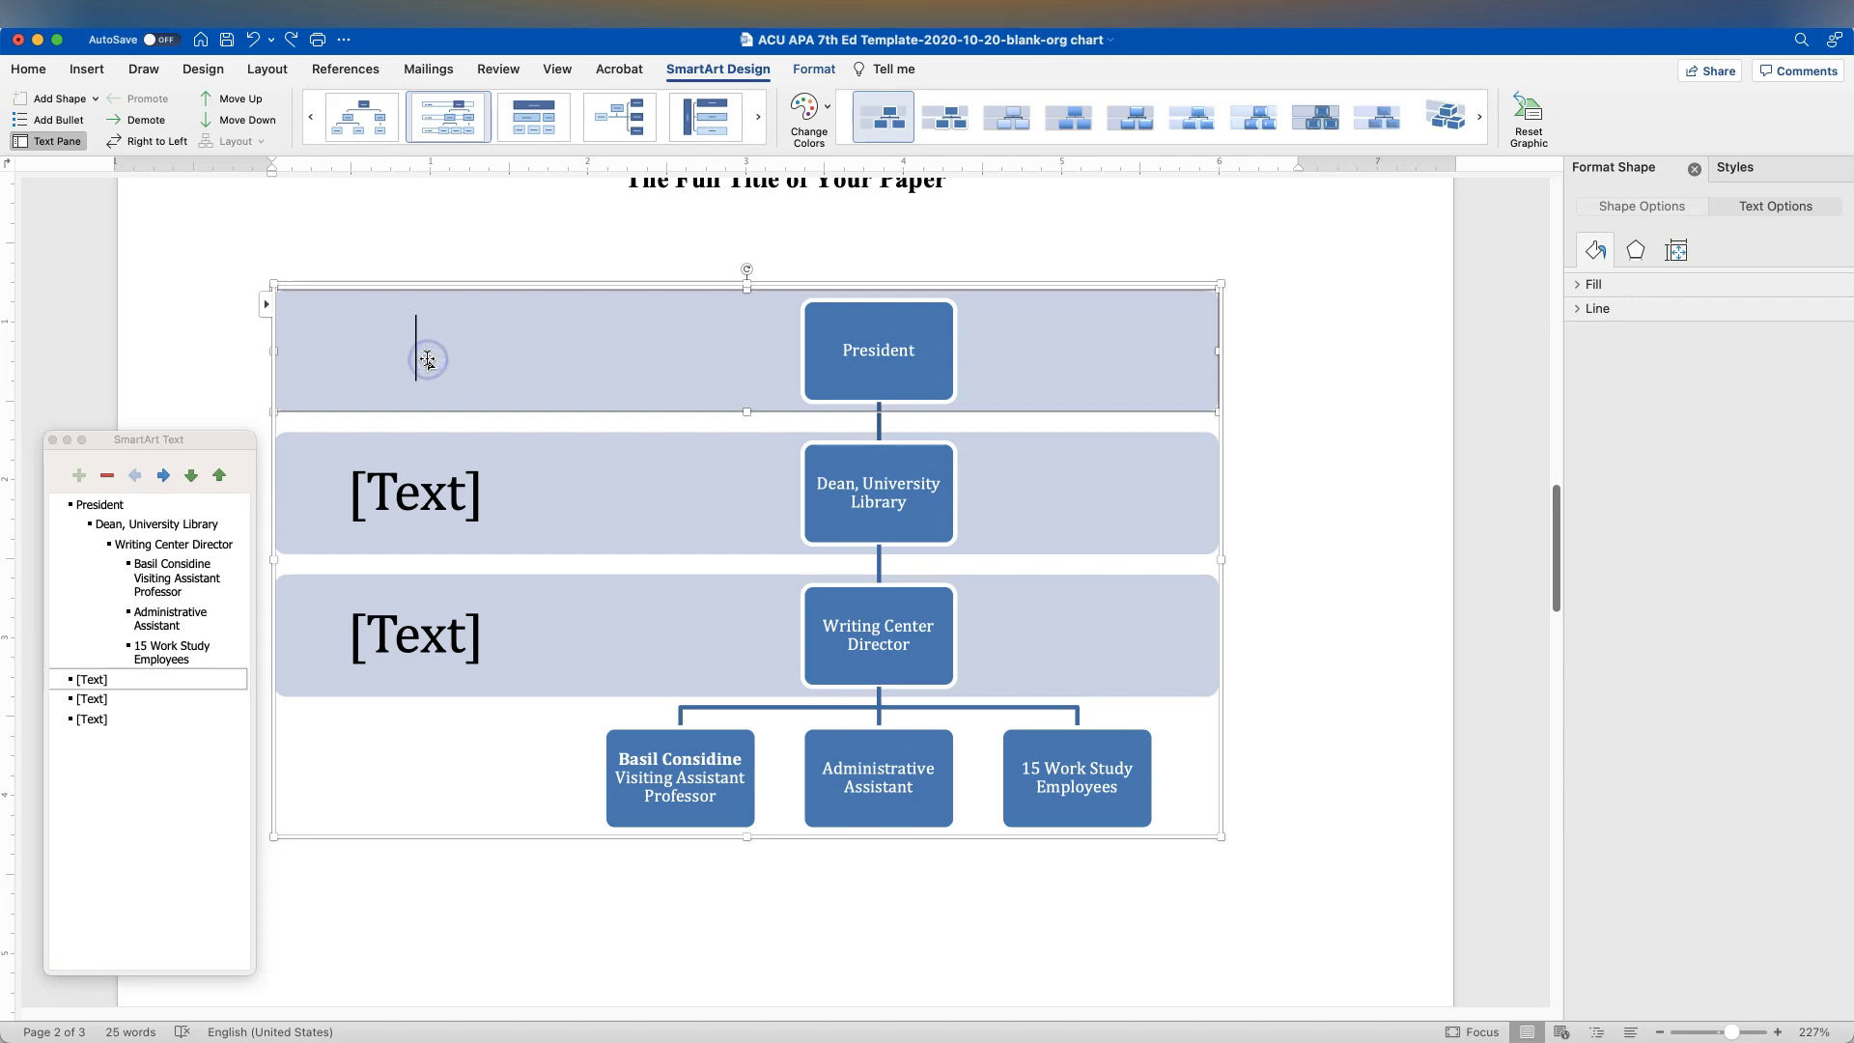
Add a box beside Dean, University Library reading Dean, Graduate School of Arts & Sciences
{"action": "left_click", "coordinate": [198, 522]}
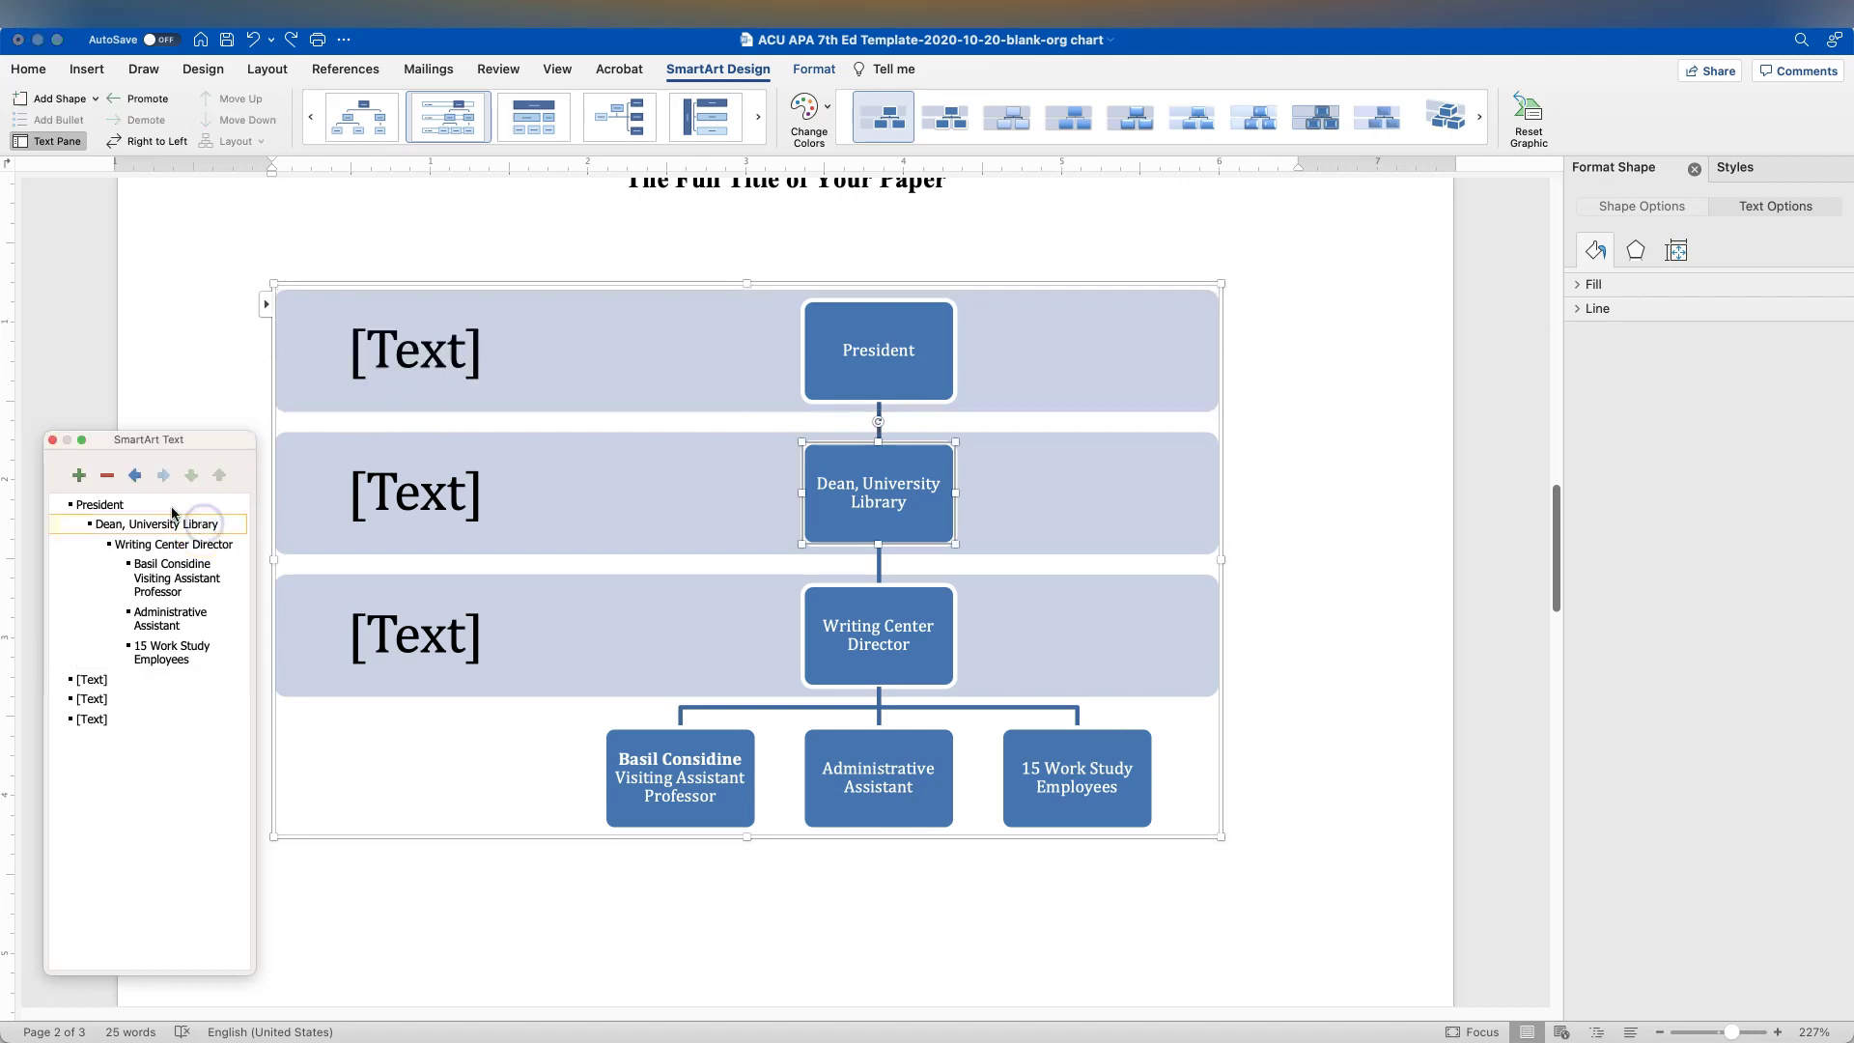
{"action": "left_click", "coordinate": [80, 475]}
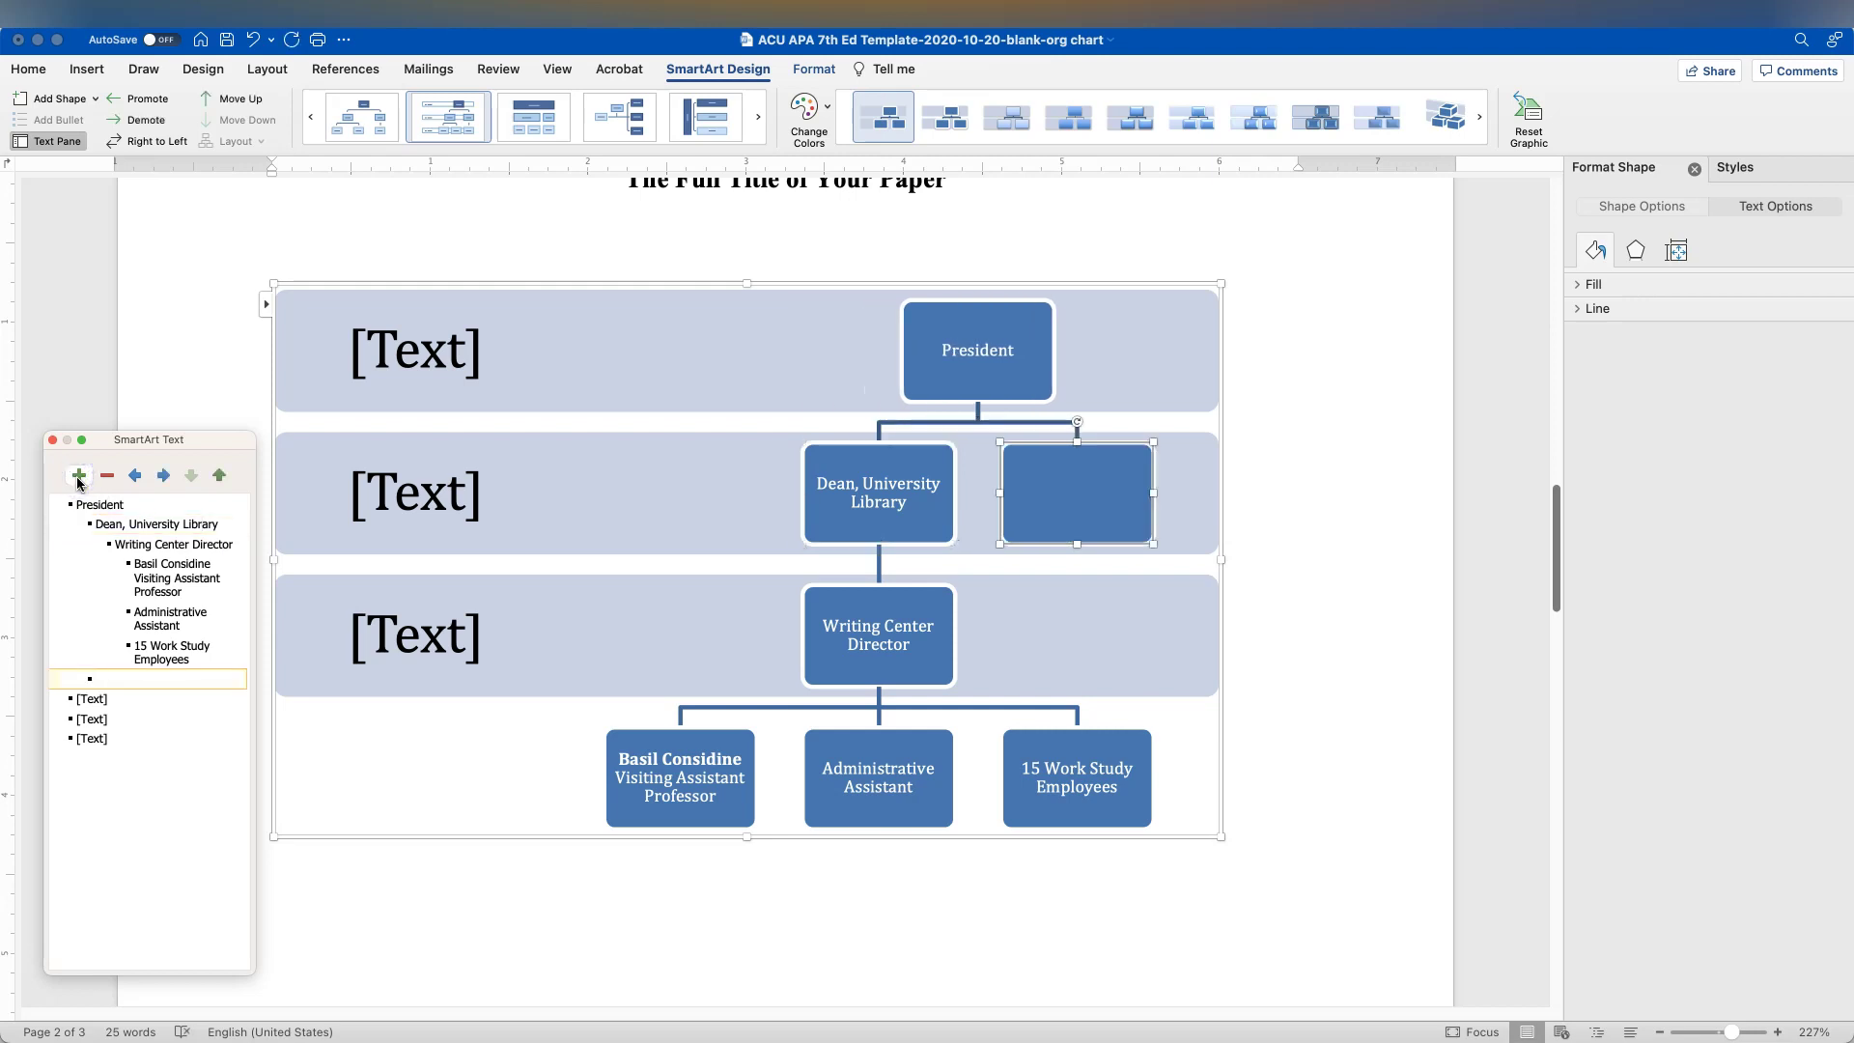
{"action": "left_click", "coordinate": [112, 522]}
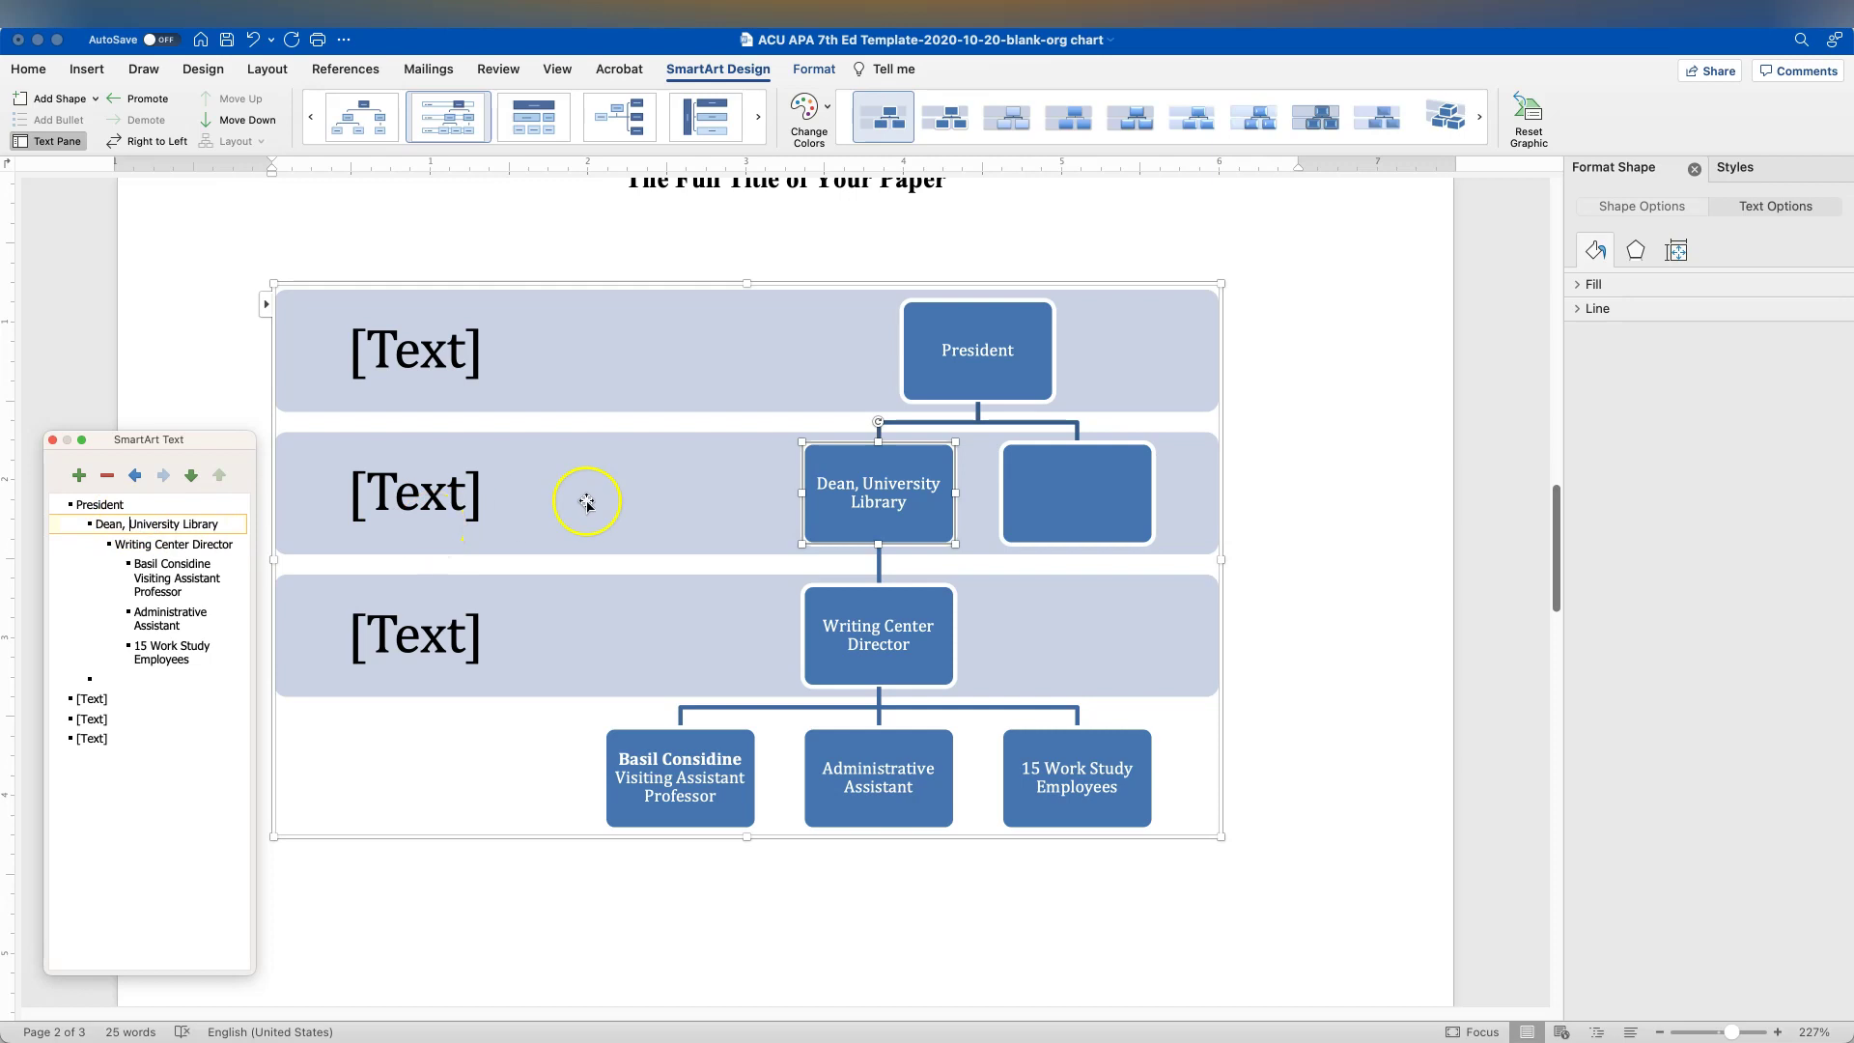
{"action": "left_click", "coordinate": [128, 681]}
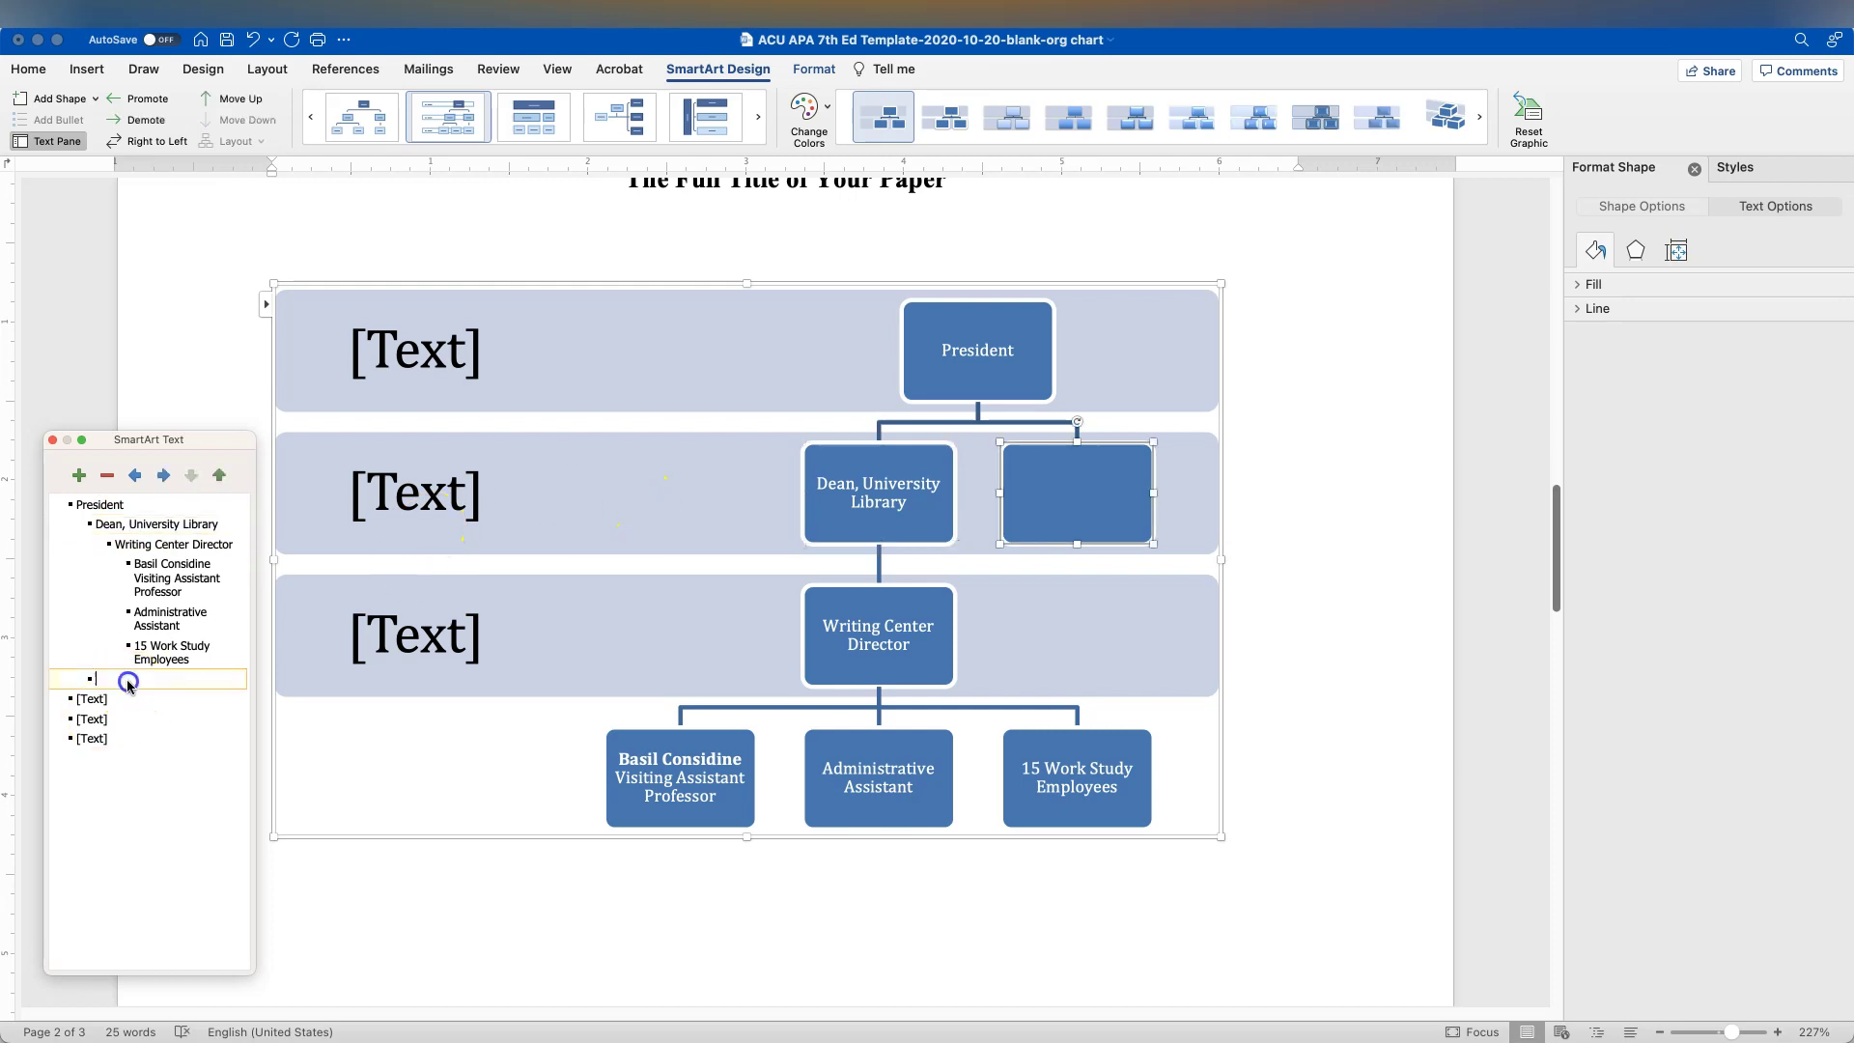
{"action": "left_click", "coordinate": [1041, 482]}
{"action": "type", "text": "Dean,"}
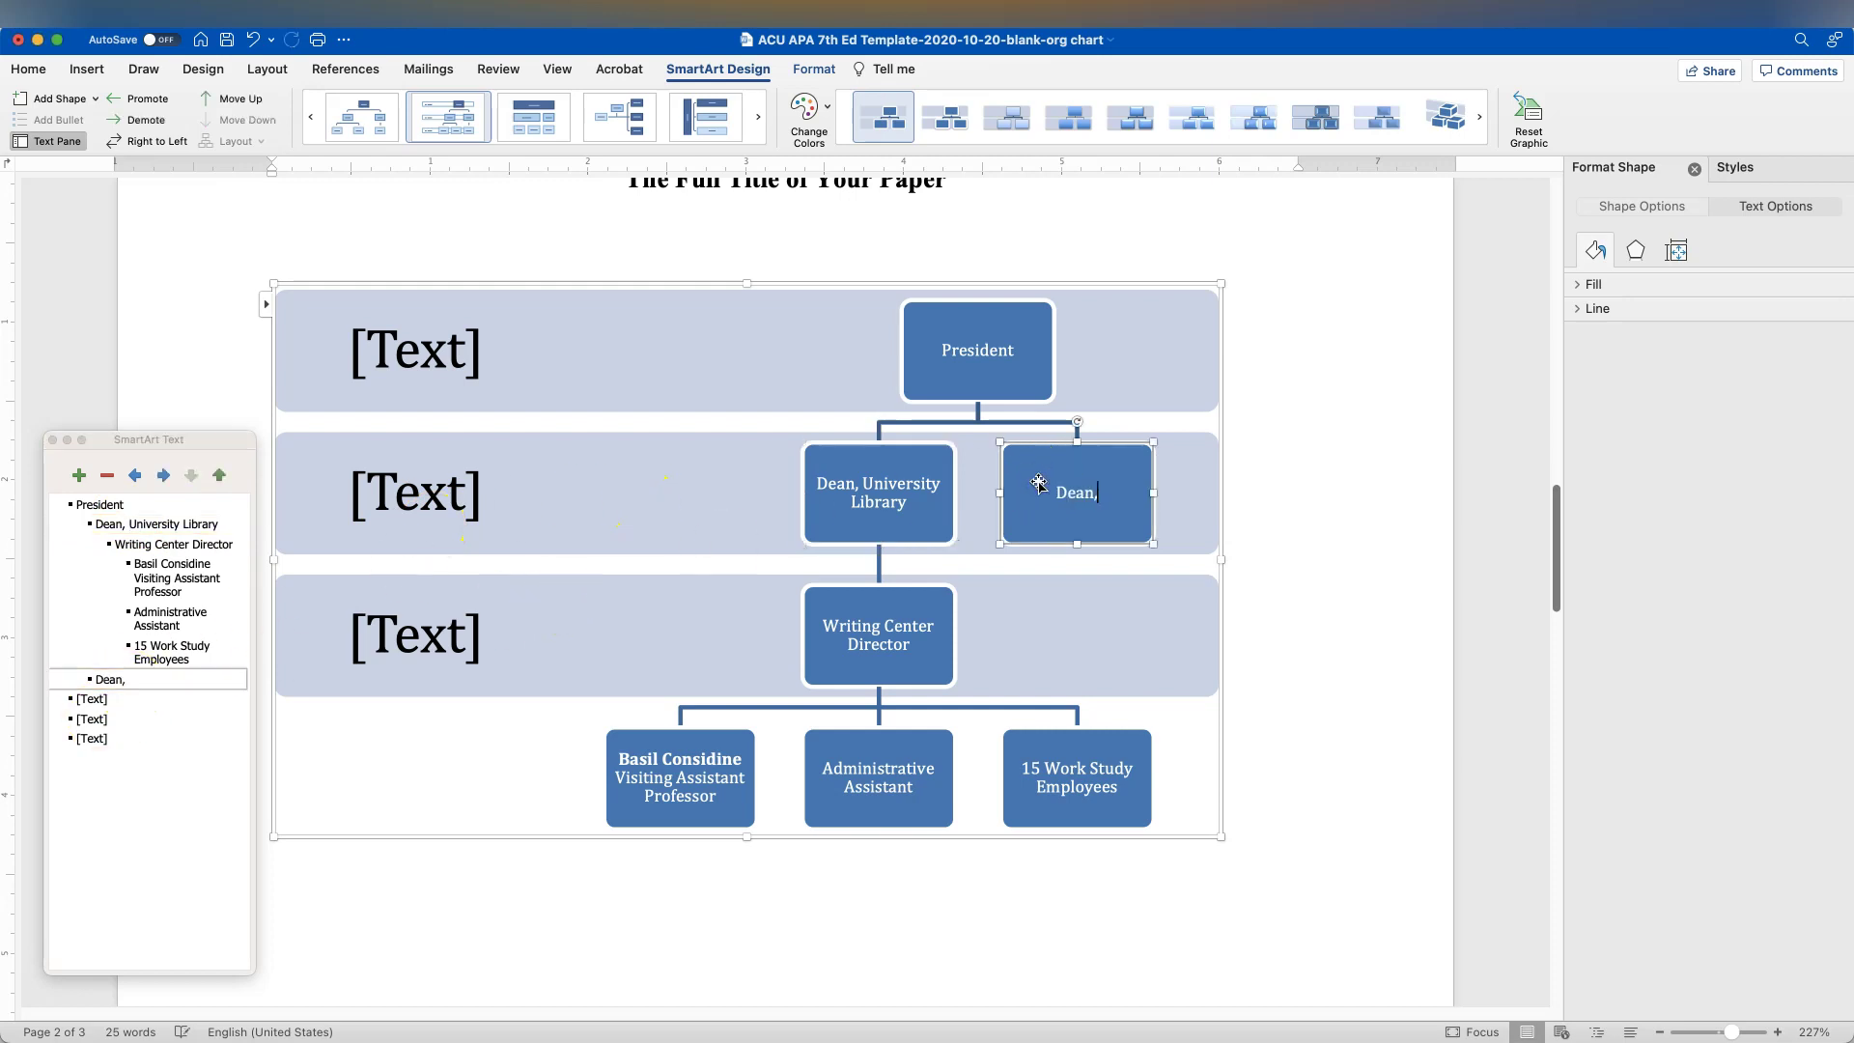
{"action": "type", "text": " Graduate School of "}
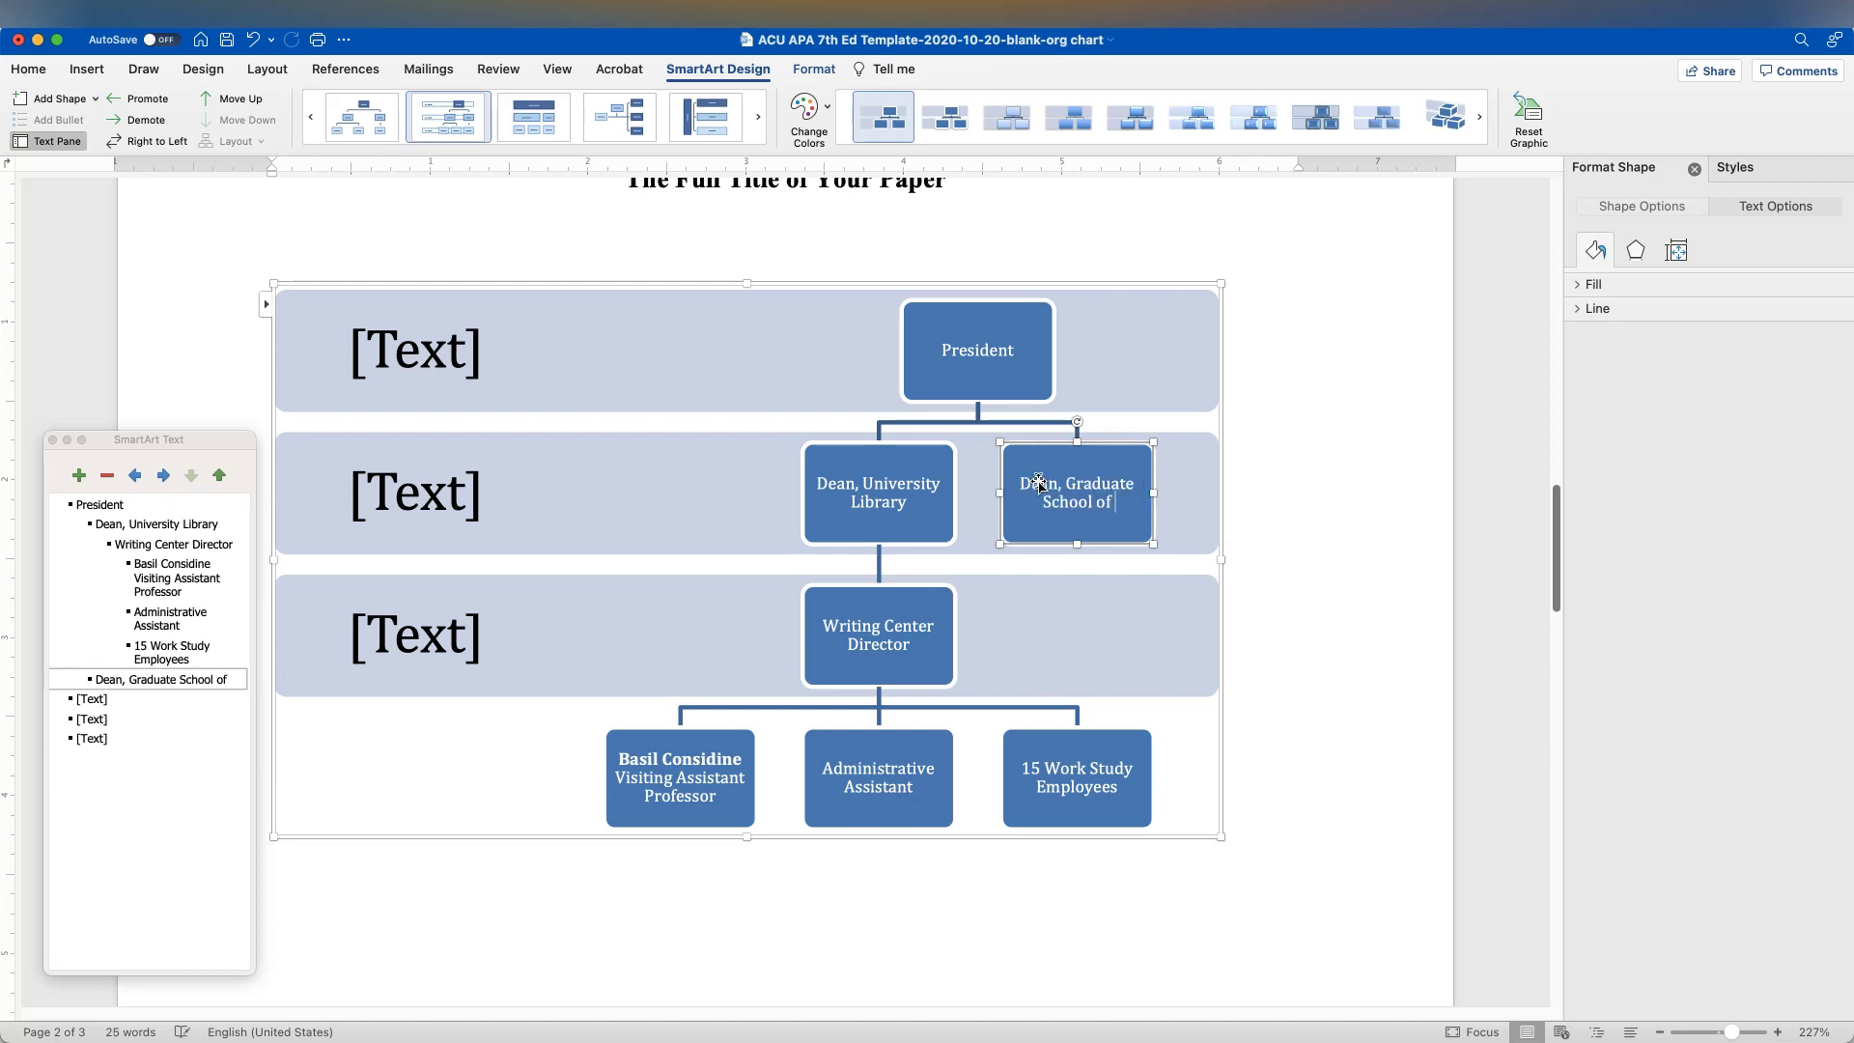
{"action": "type", "text": "Arts & Sciences"}
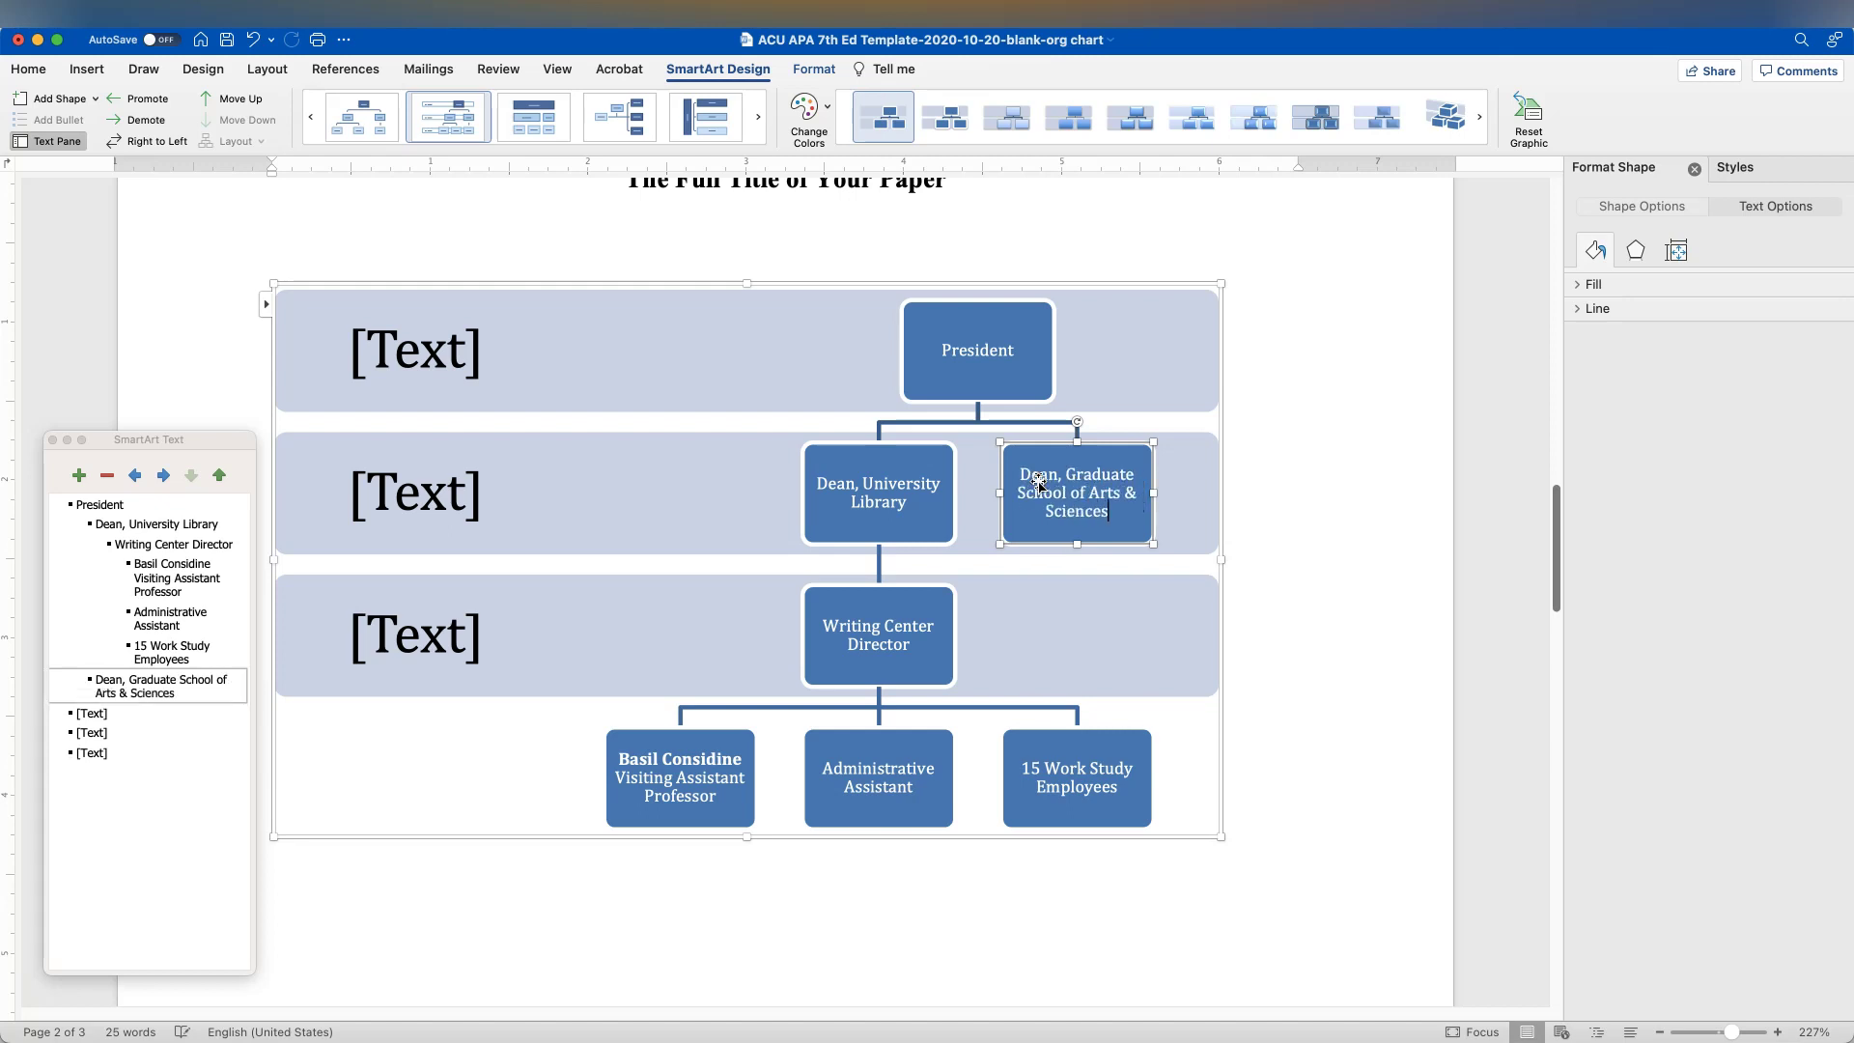
Add Associate Dean, Graduate School of Arts & Sciences and demote it under that dean
{"action": "left_click", "coordinate": [203, 713]}
{"action": "key", "text": "Tab"}
{"action": "type", "text": "Ass"}
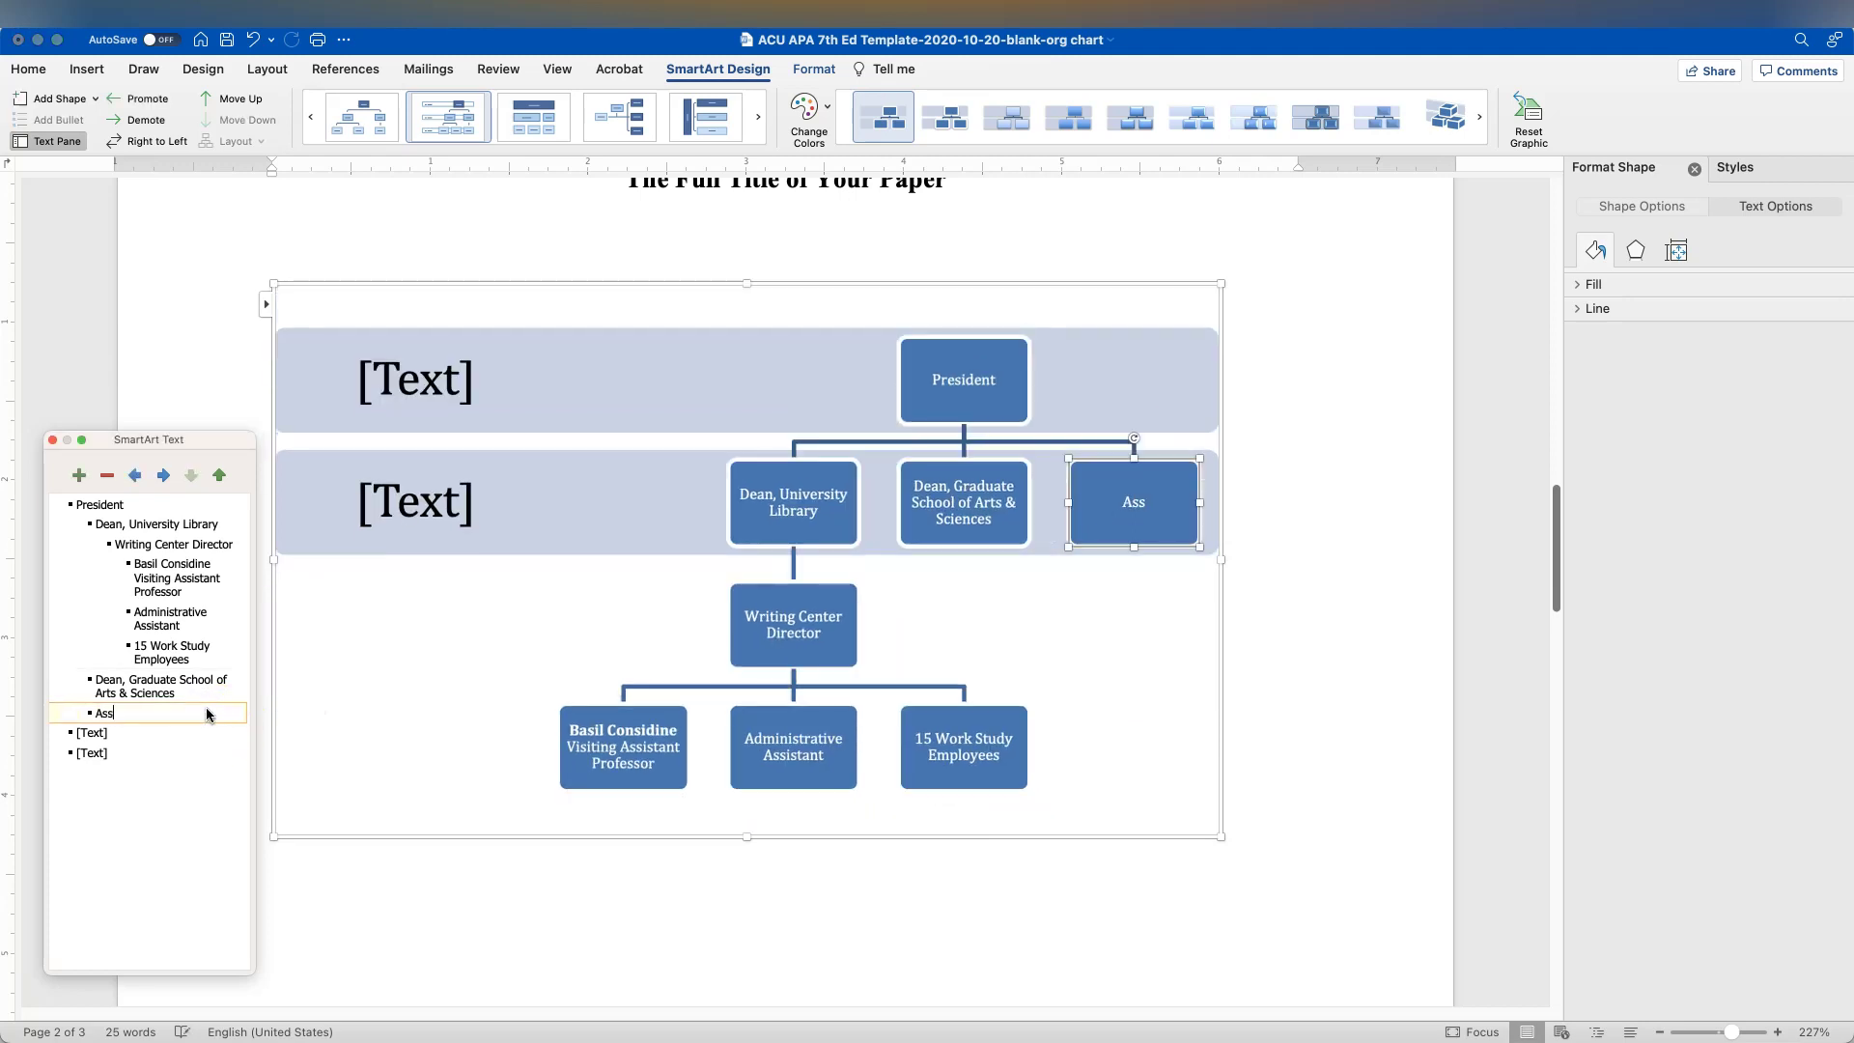
{"action": "type", "text": "ociate Dean, Grad"}
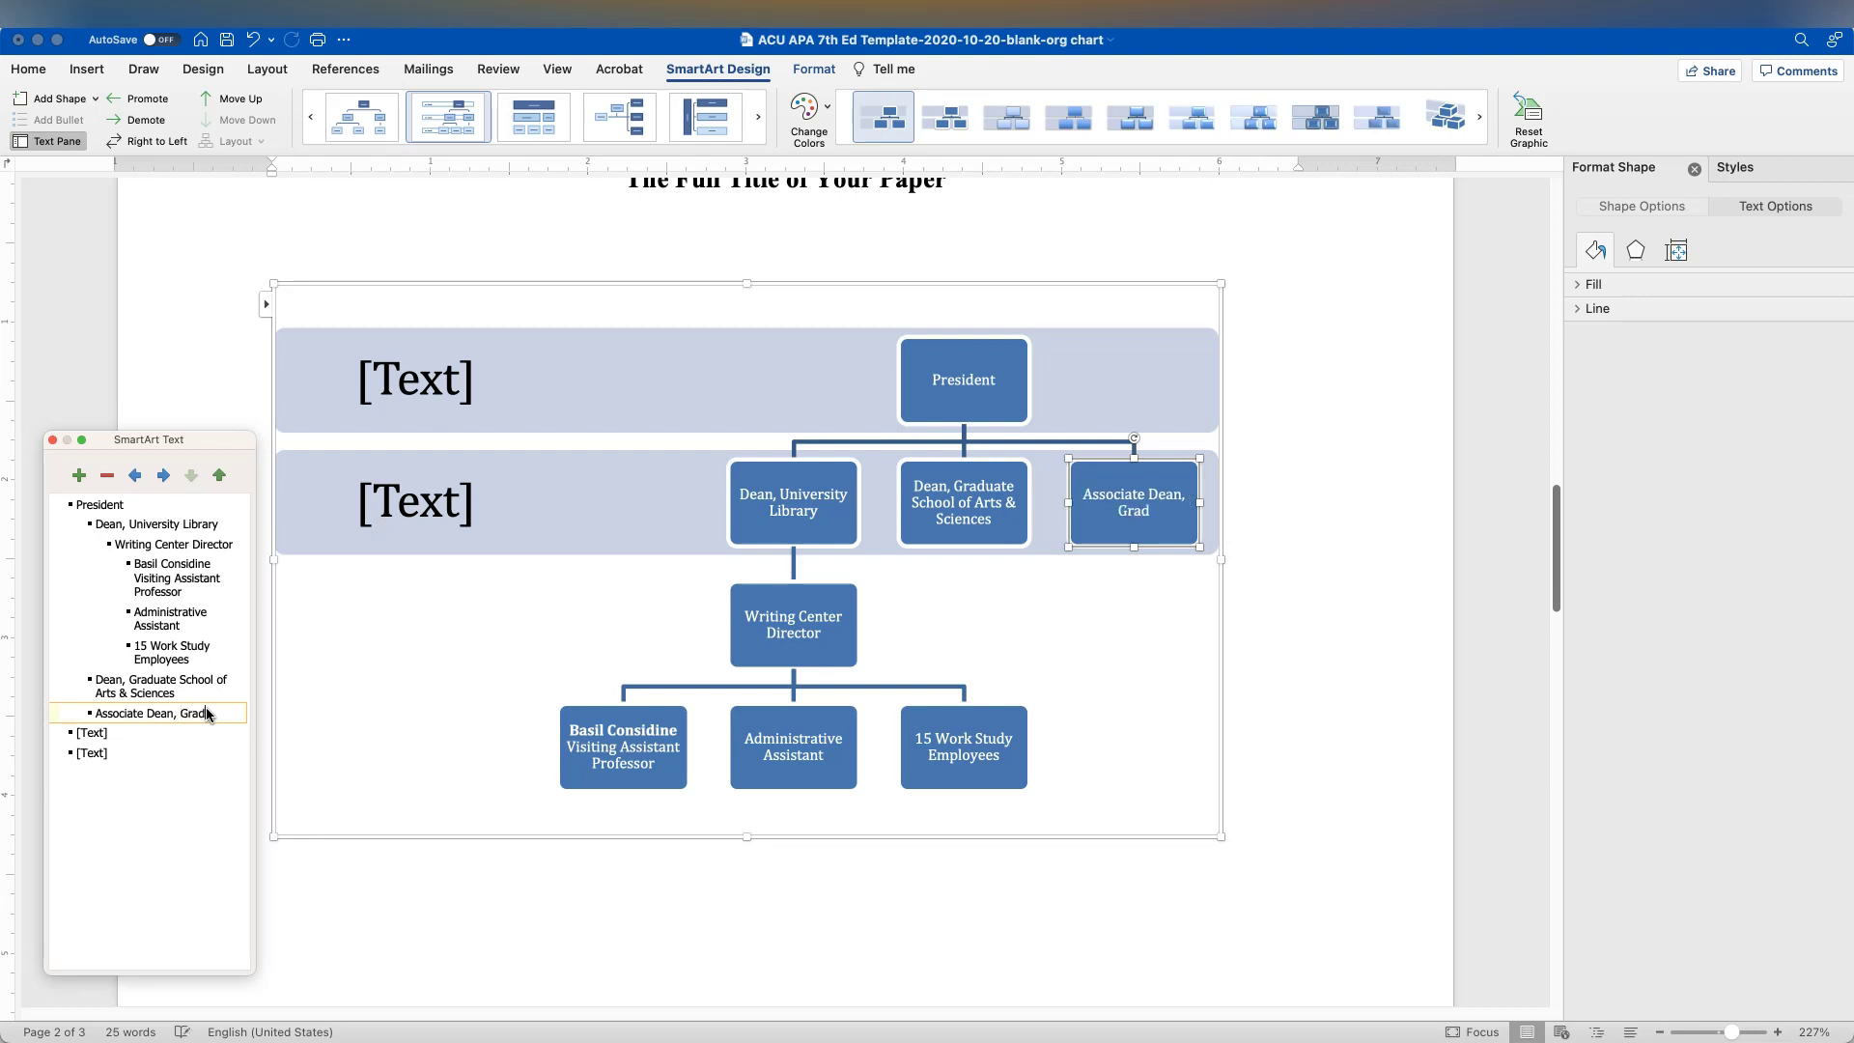
{"action": "type", "text": "uate School of Art"}
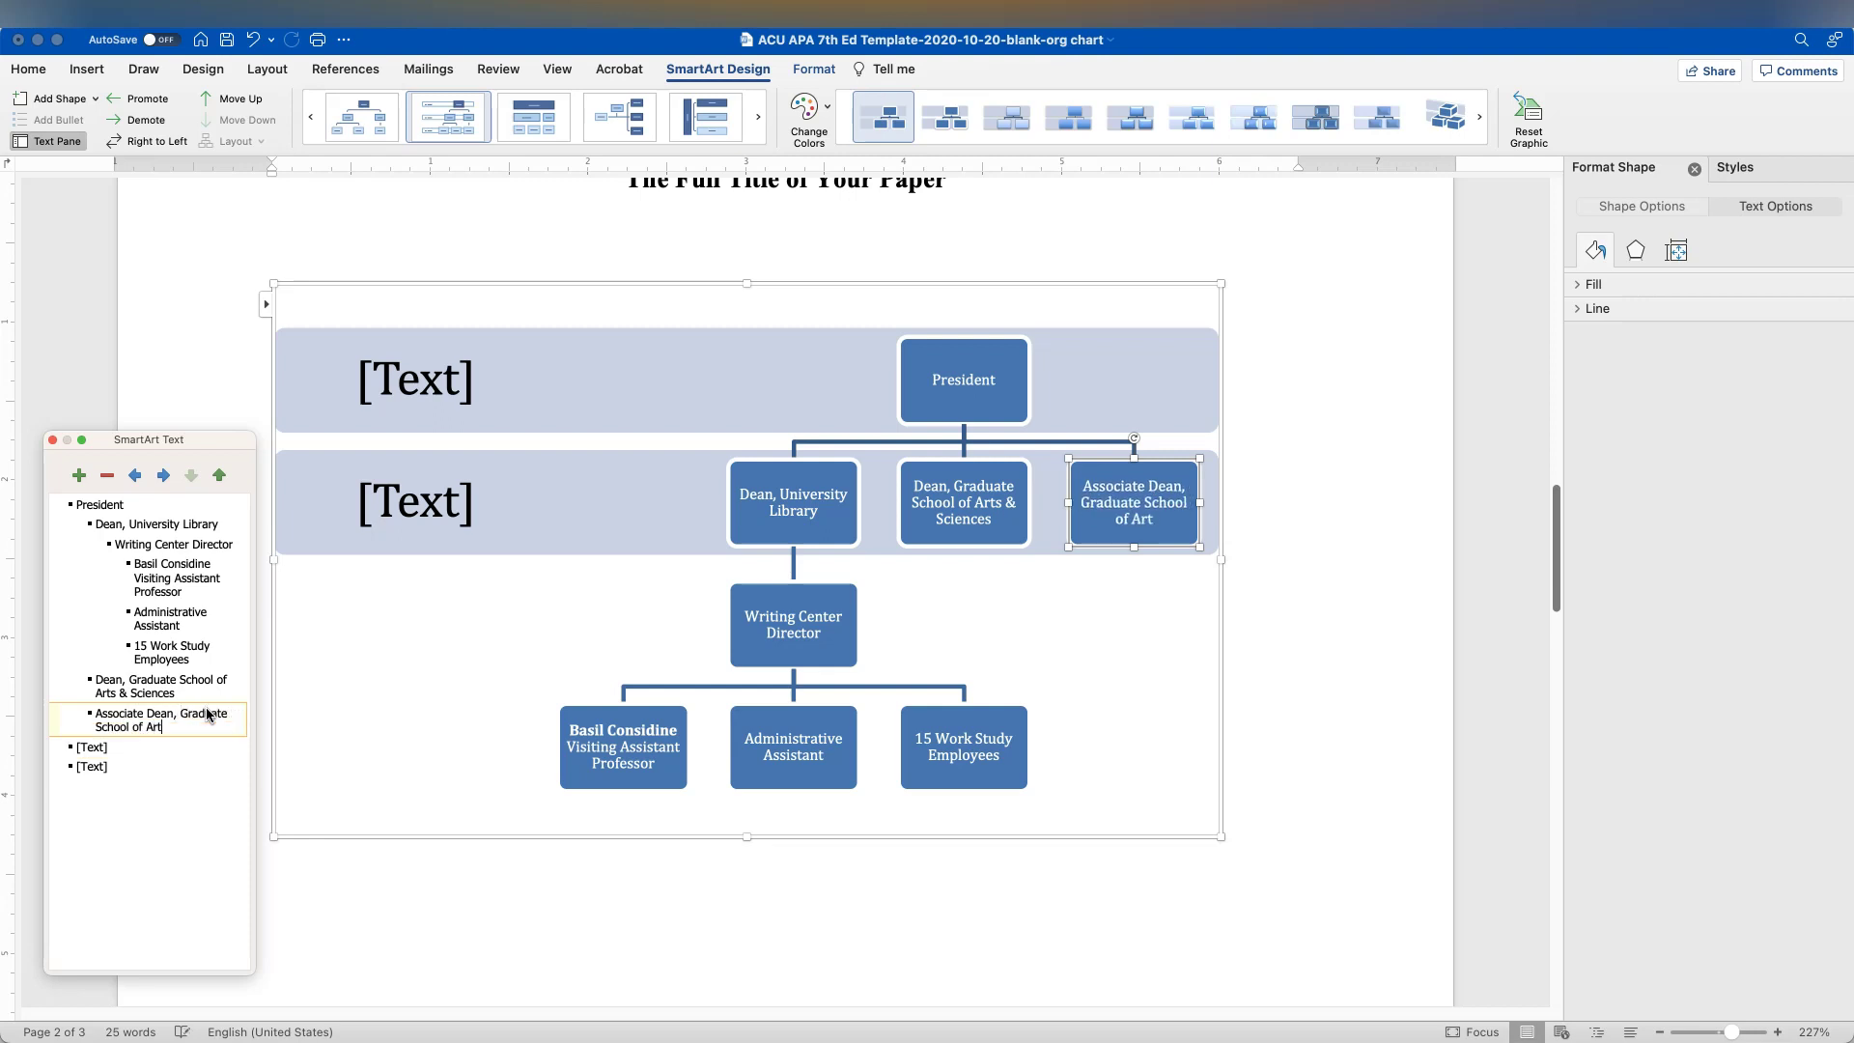
{"action": "type", "text": "s & Sciences"}
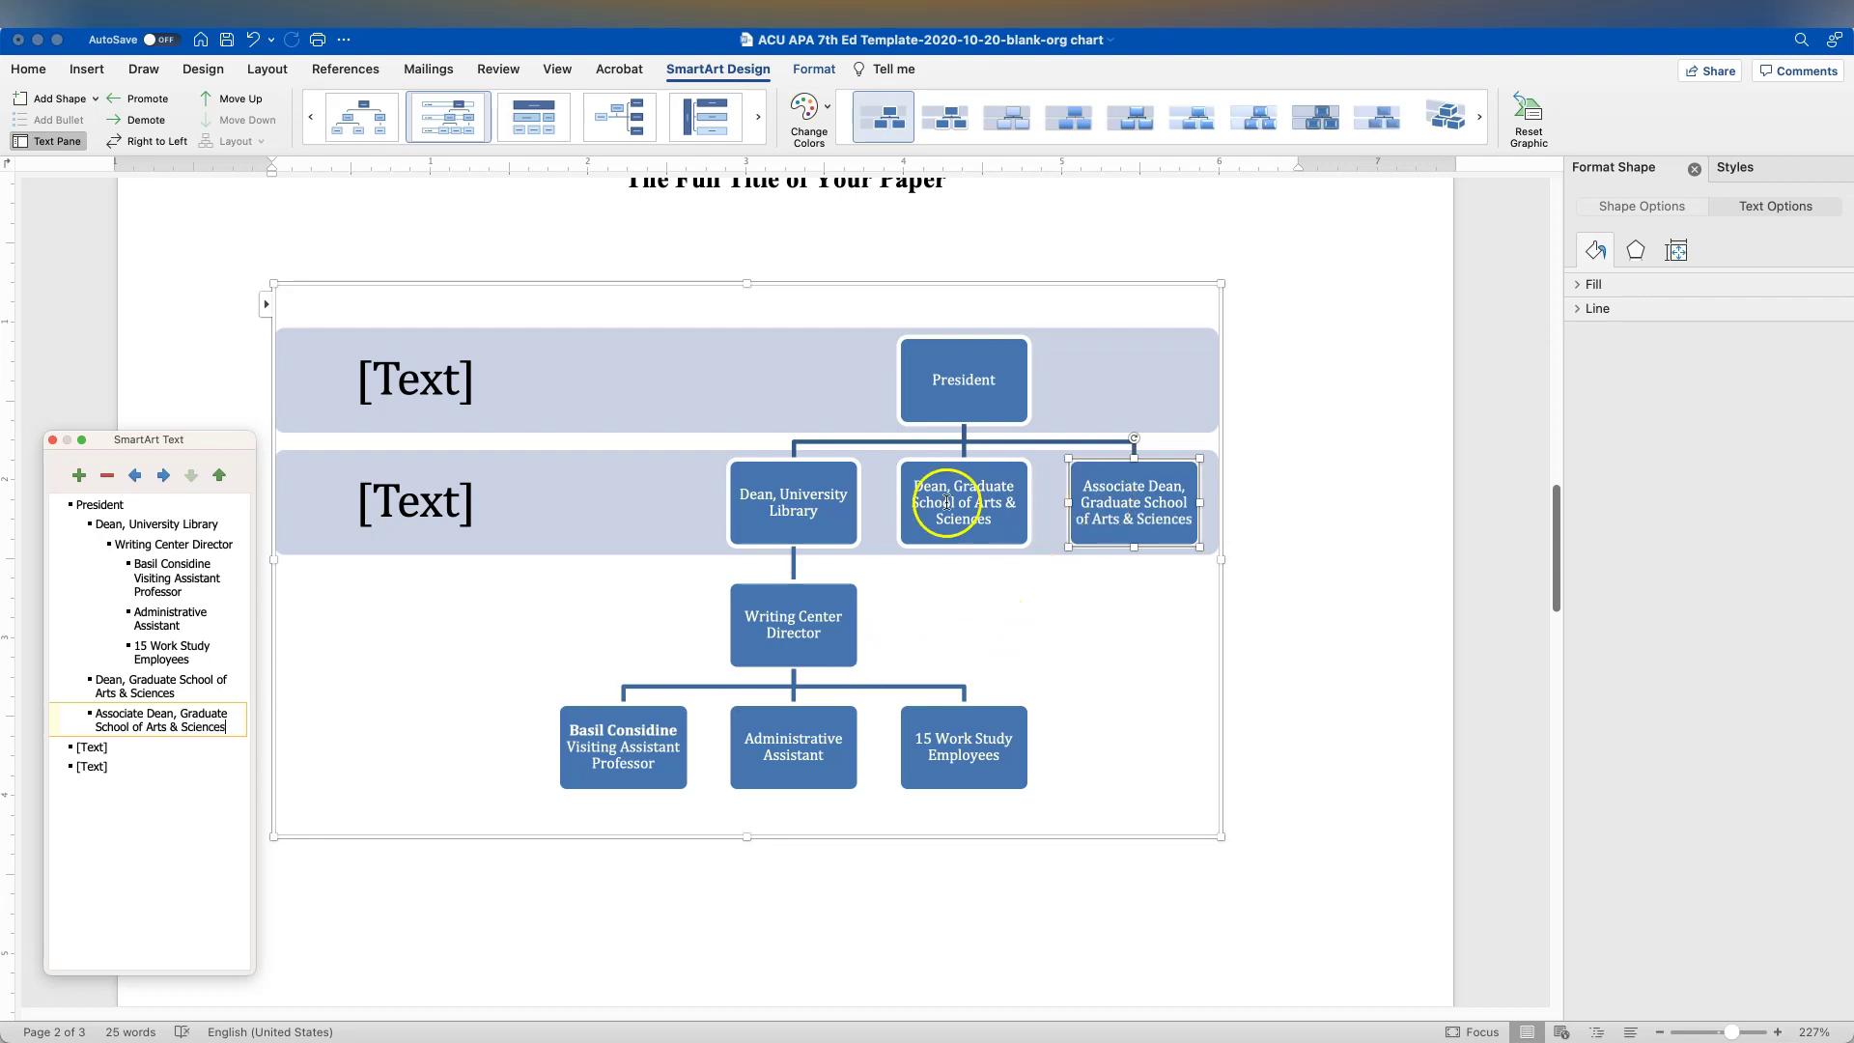
{"action": "left_click", "coordinate": [143, 716]}
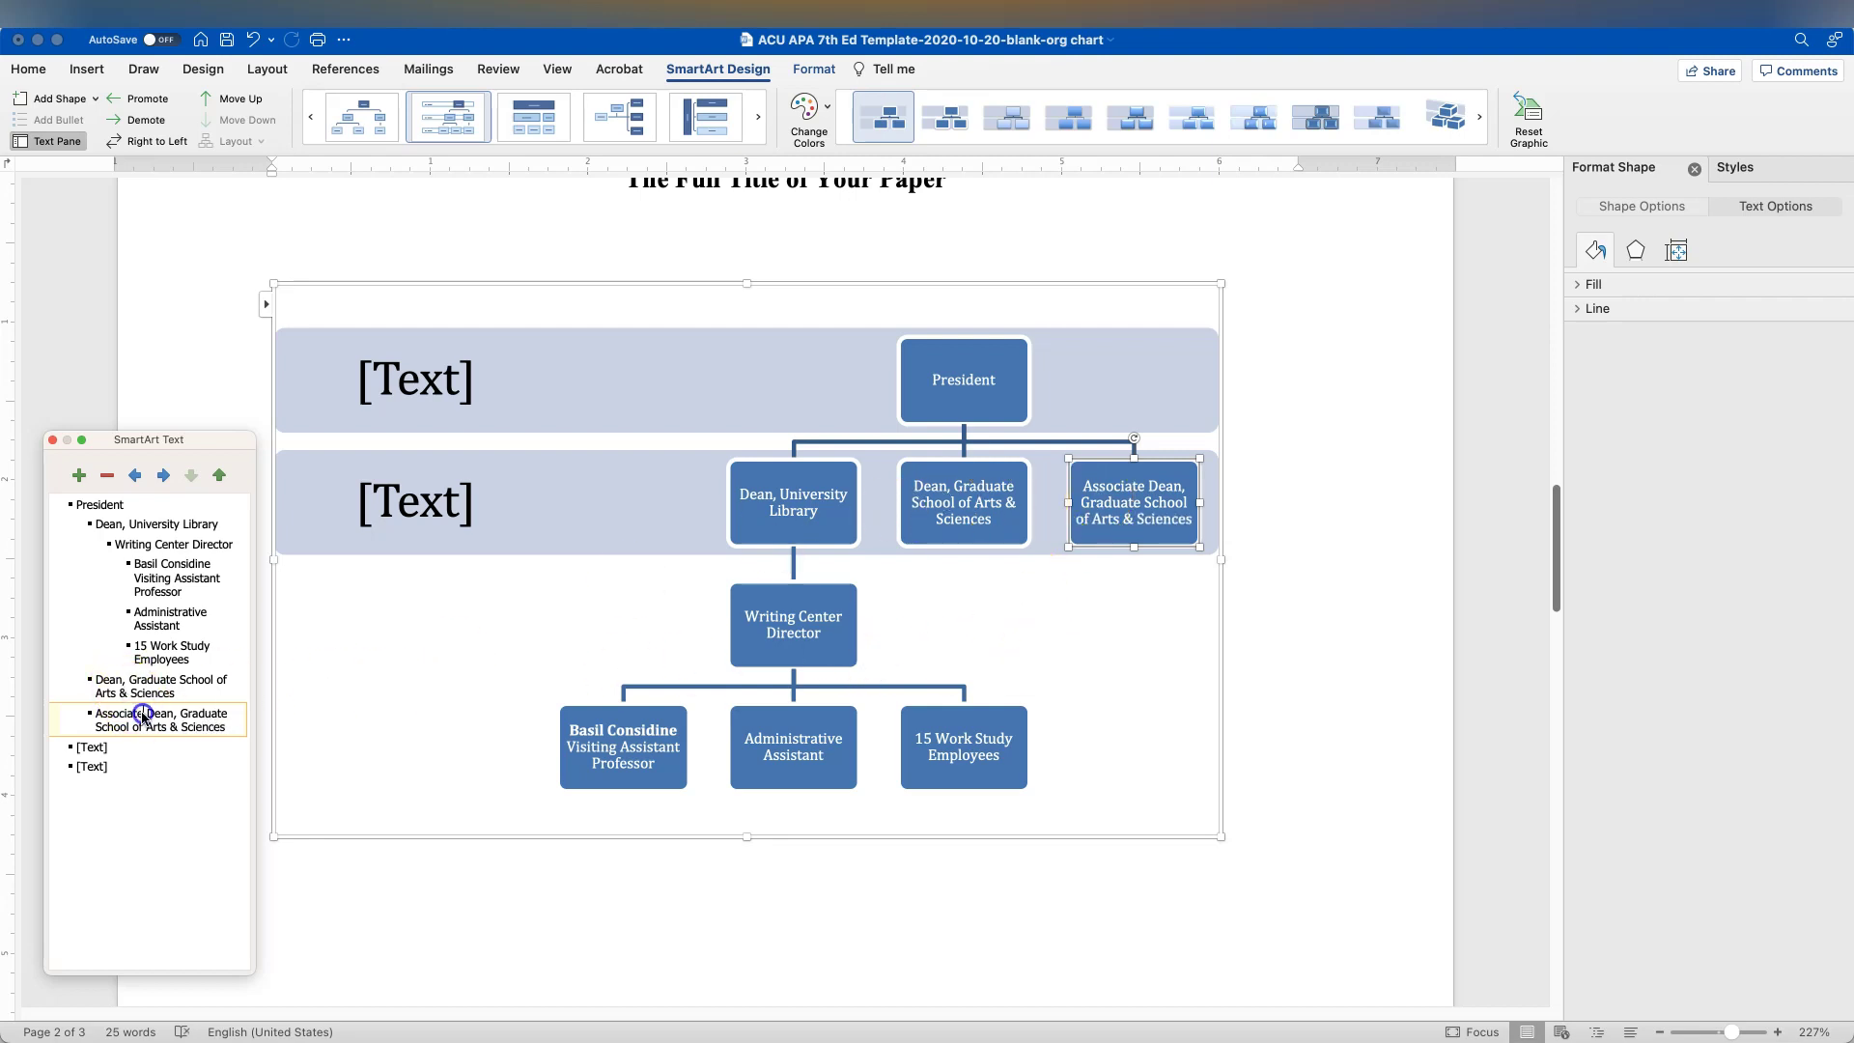
{"action": "left_click", "coordinate": [162, 475]}
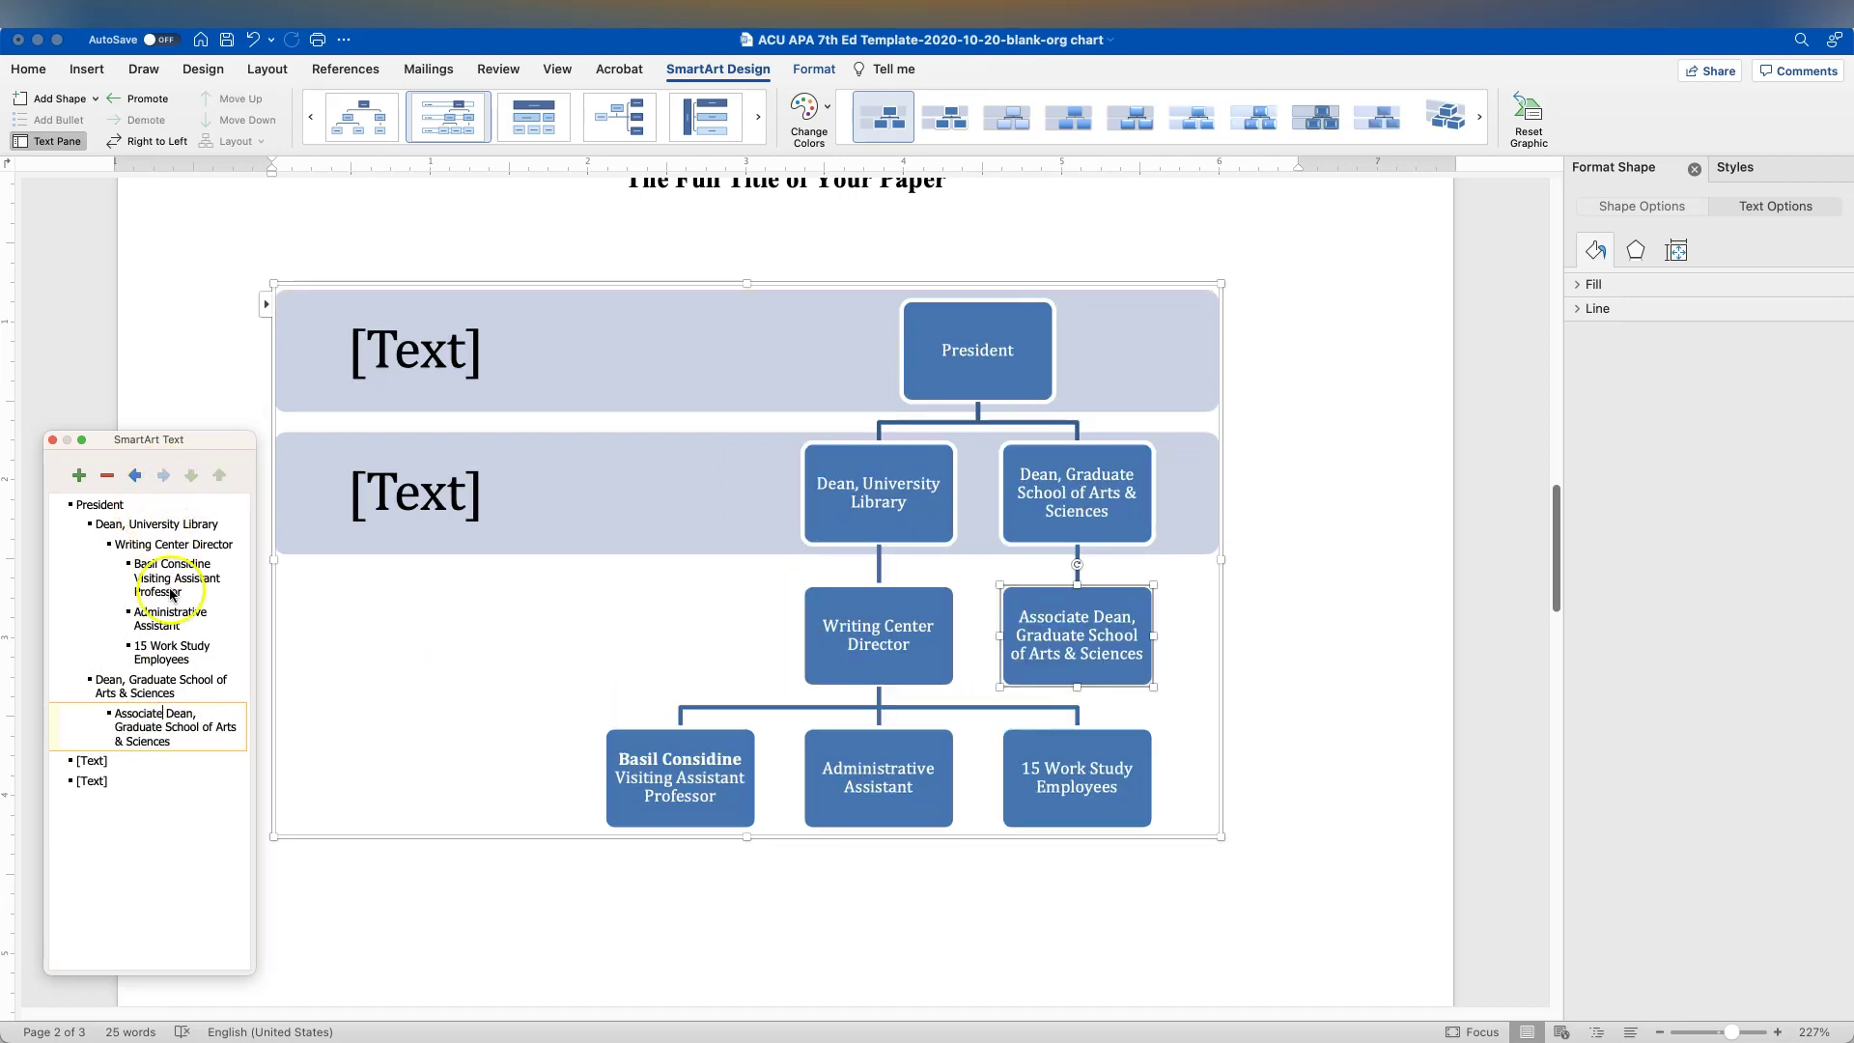
Highlight the visiting professor's name and title in the original box
{"action": "left_click", "coordinate": [694, 740]}
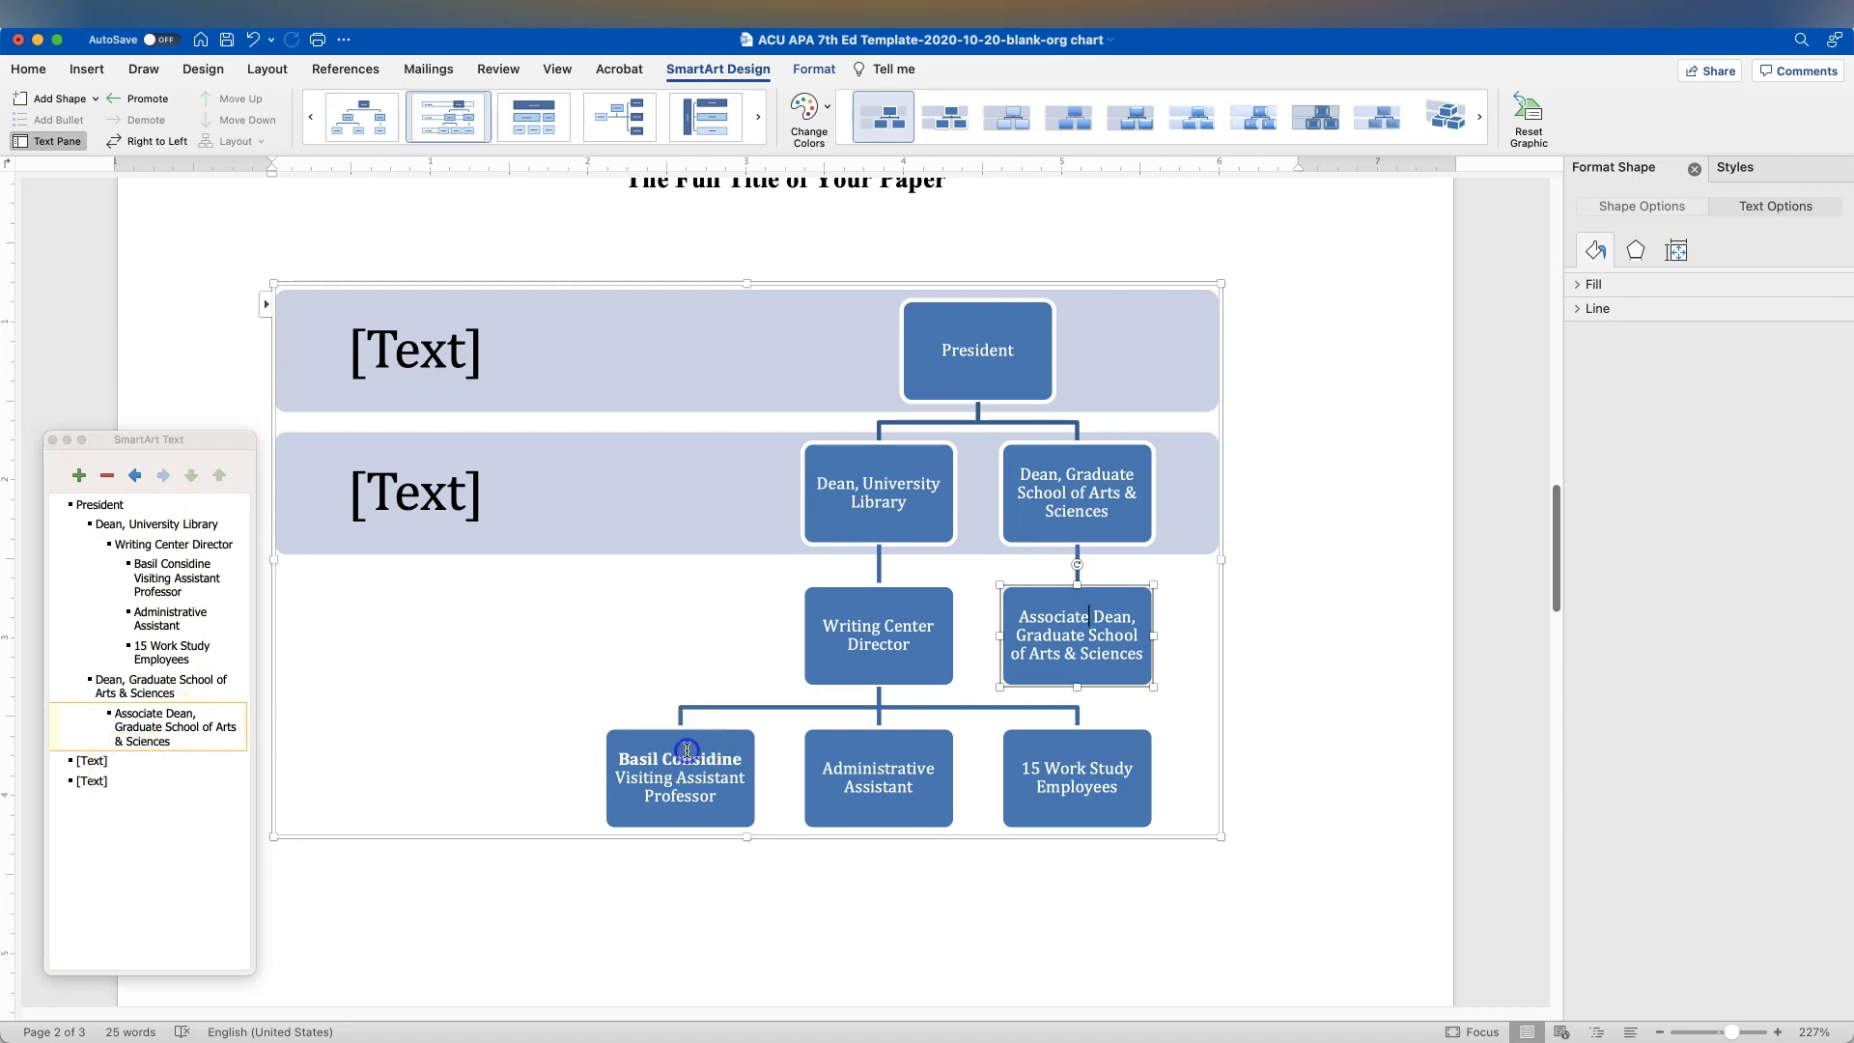
{"action": "left_click", "coordinate": [626, 756]}
{"action": "left_click_drag", "start_coordinate": [626, 757], "coordinate": [738, 809]}
{"action": "key", "text": "super+c"}
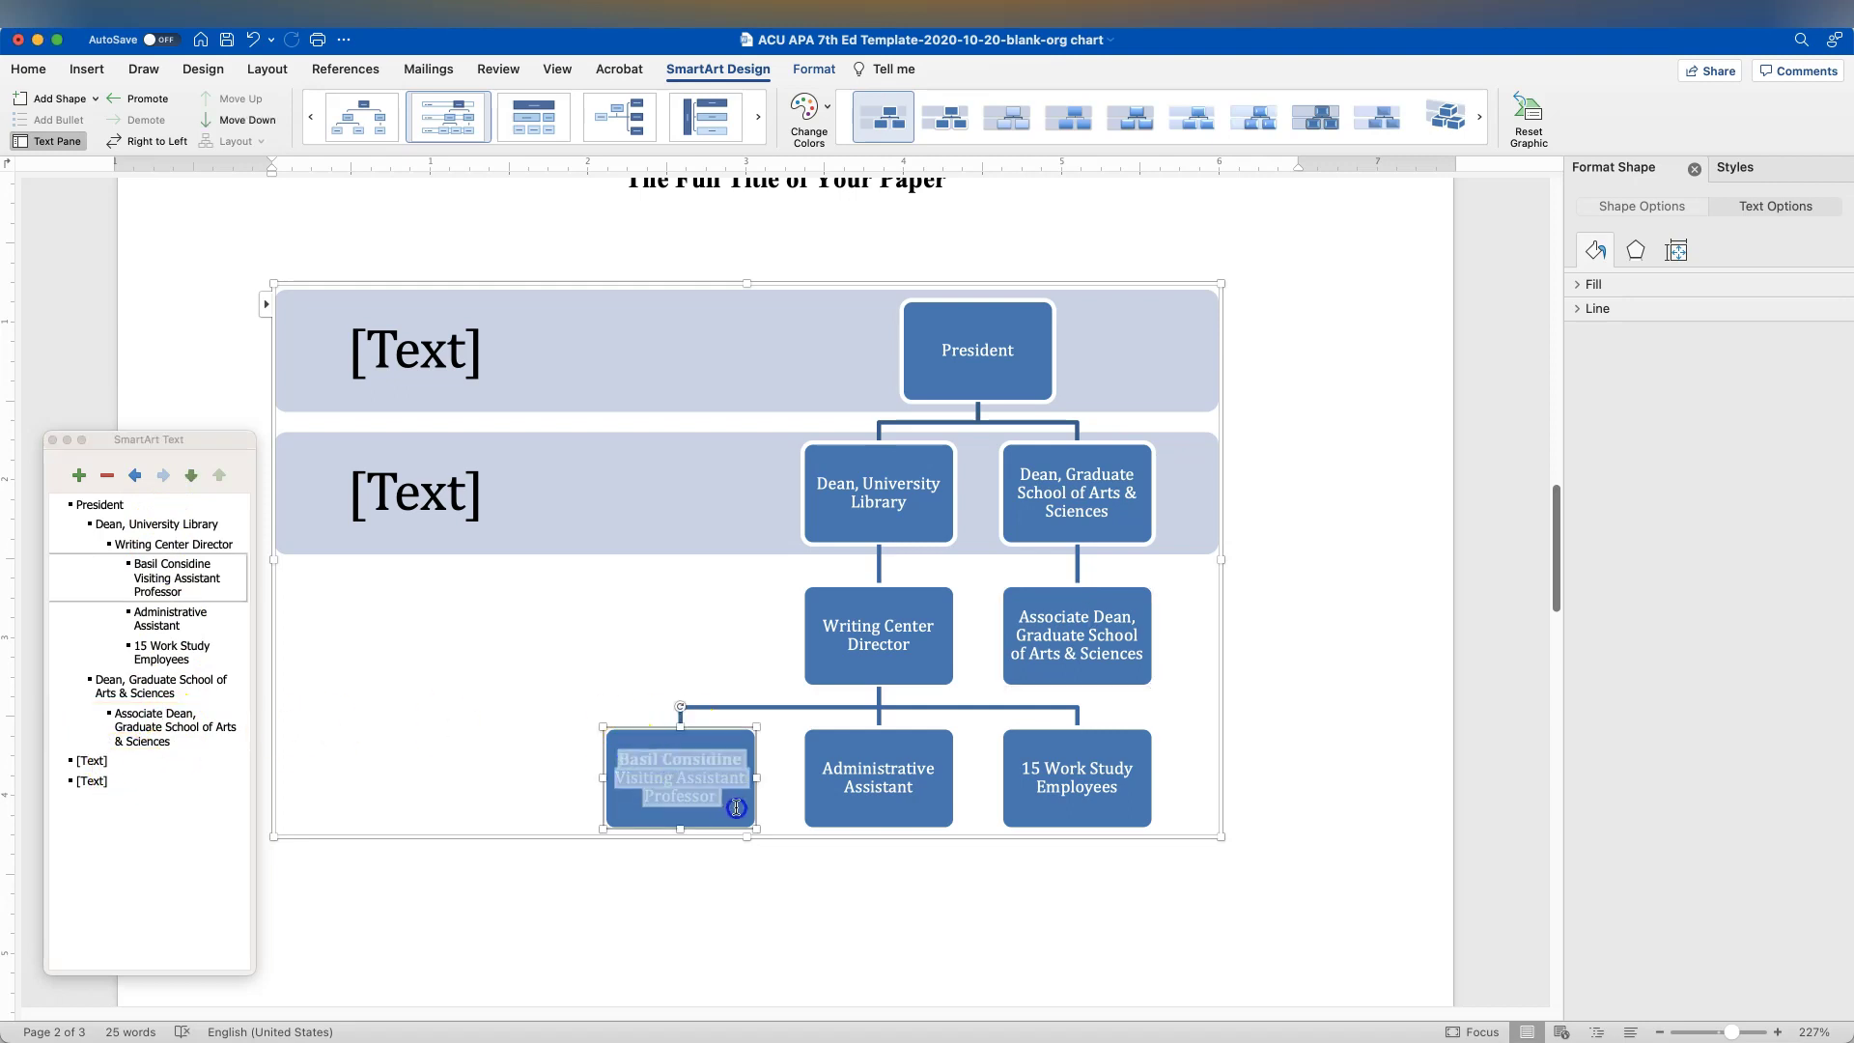
Add an entry demoted under Associate Dean and paste the professor's name and title into it
{"action": "left_click", "coordinate": [193, 715]}
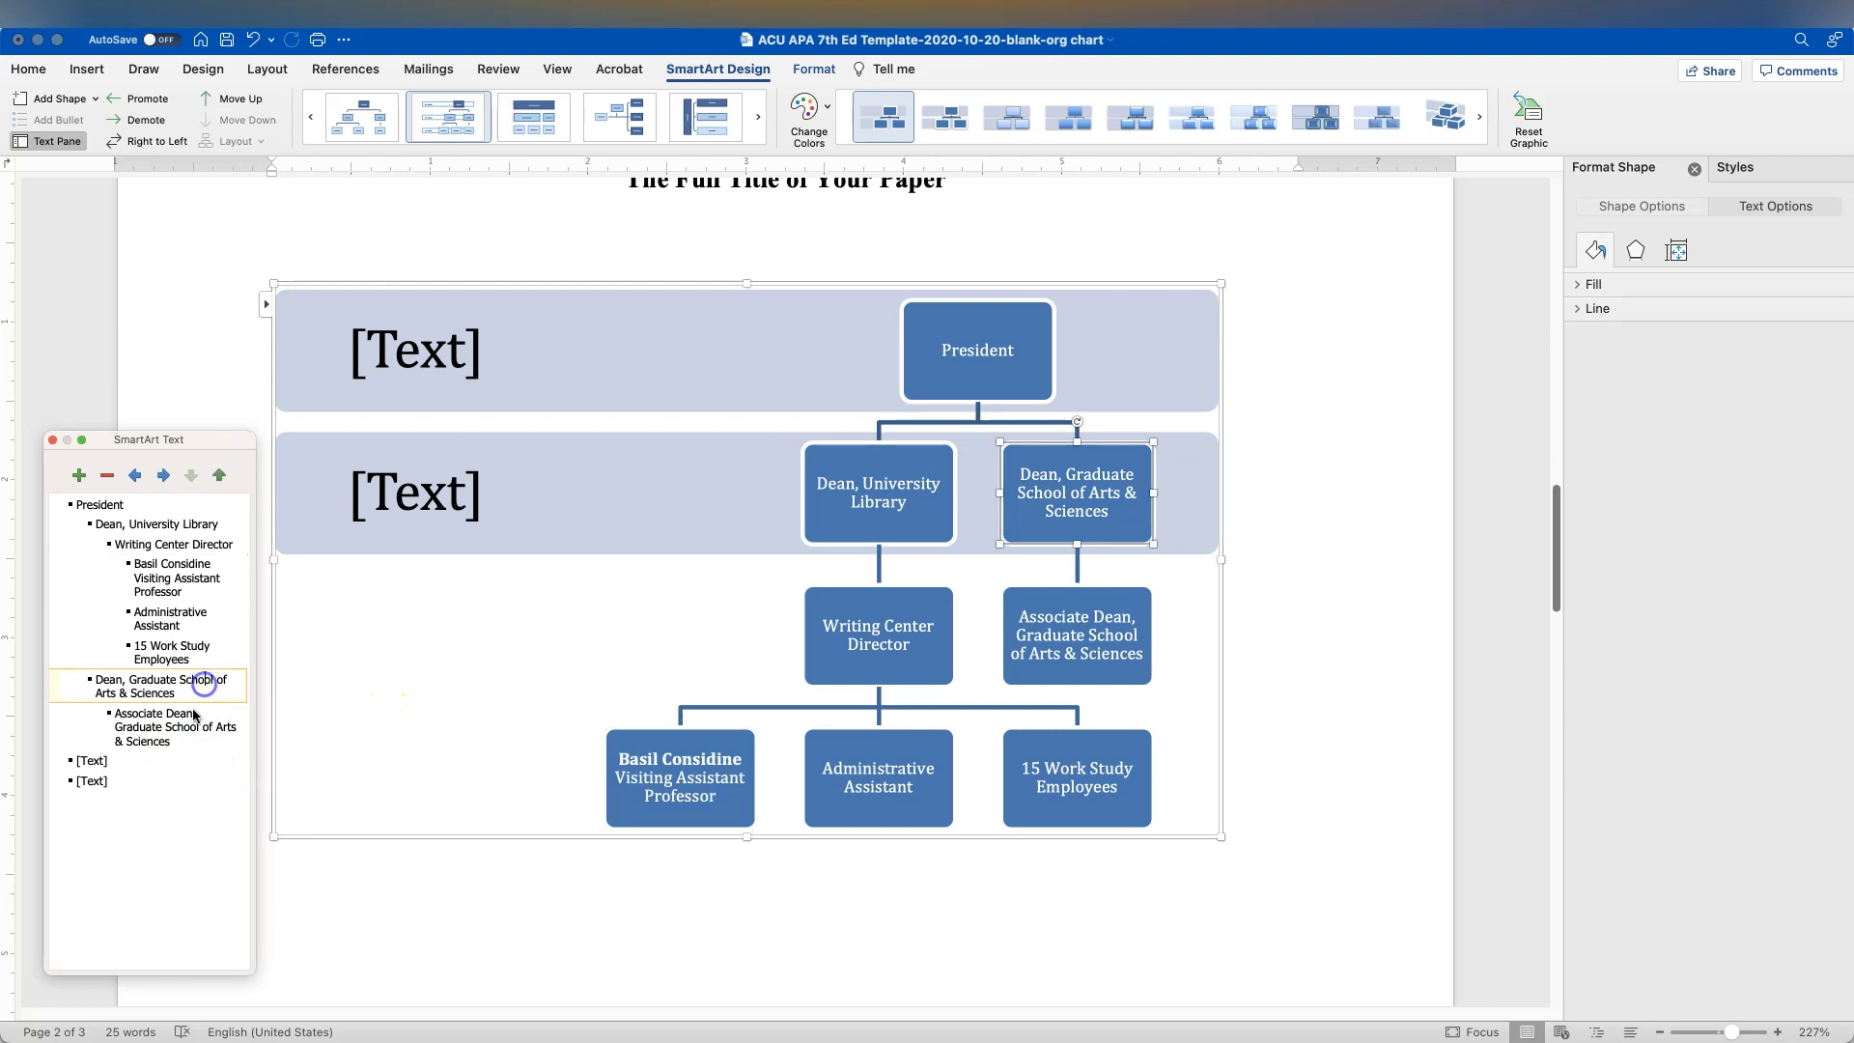
{"action": "left_click", "coordinate": [85, 477]}
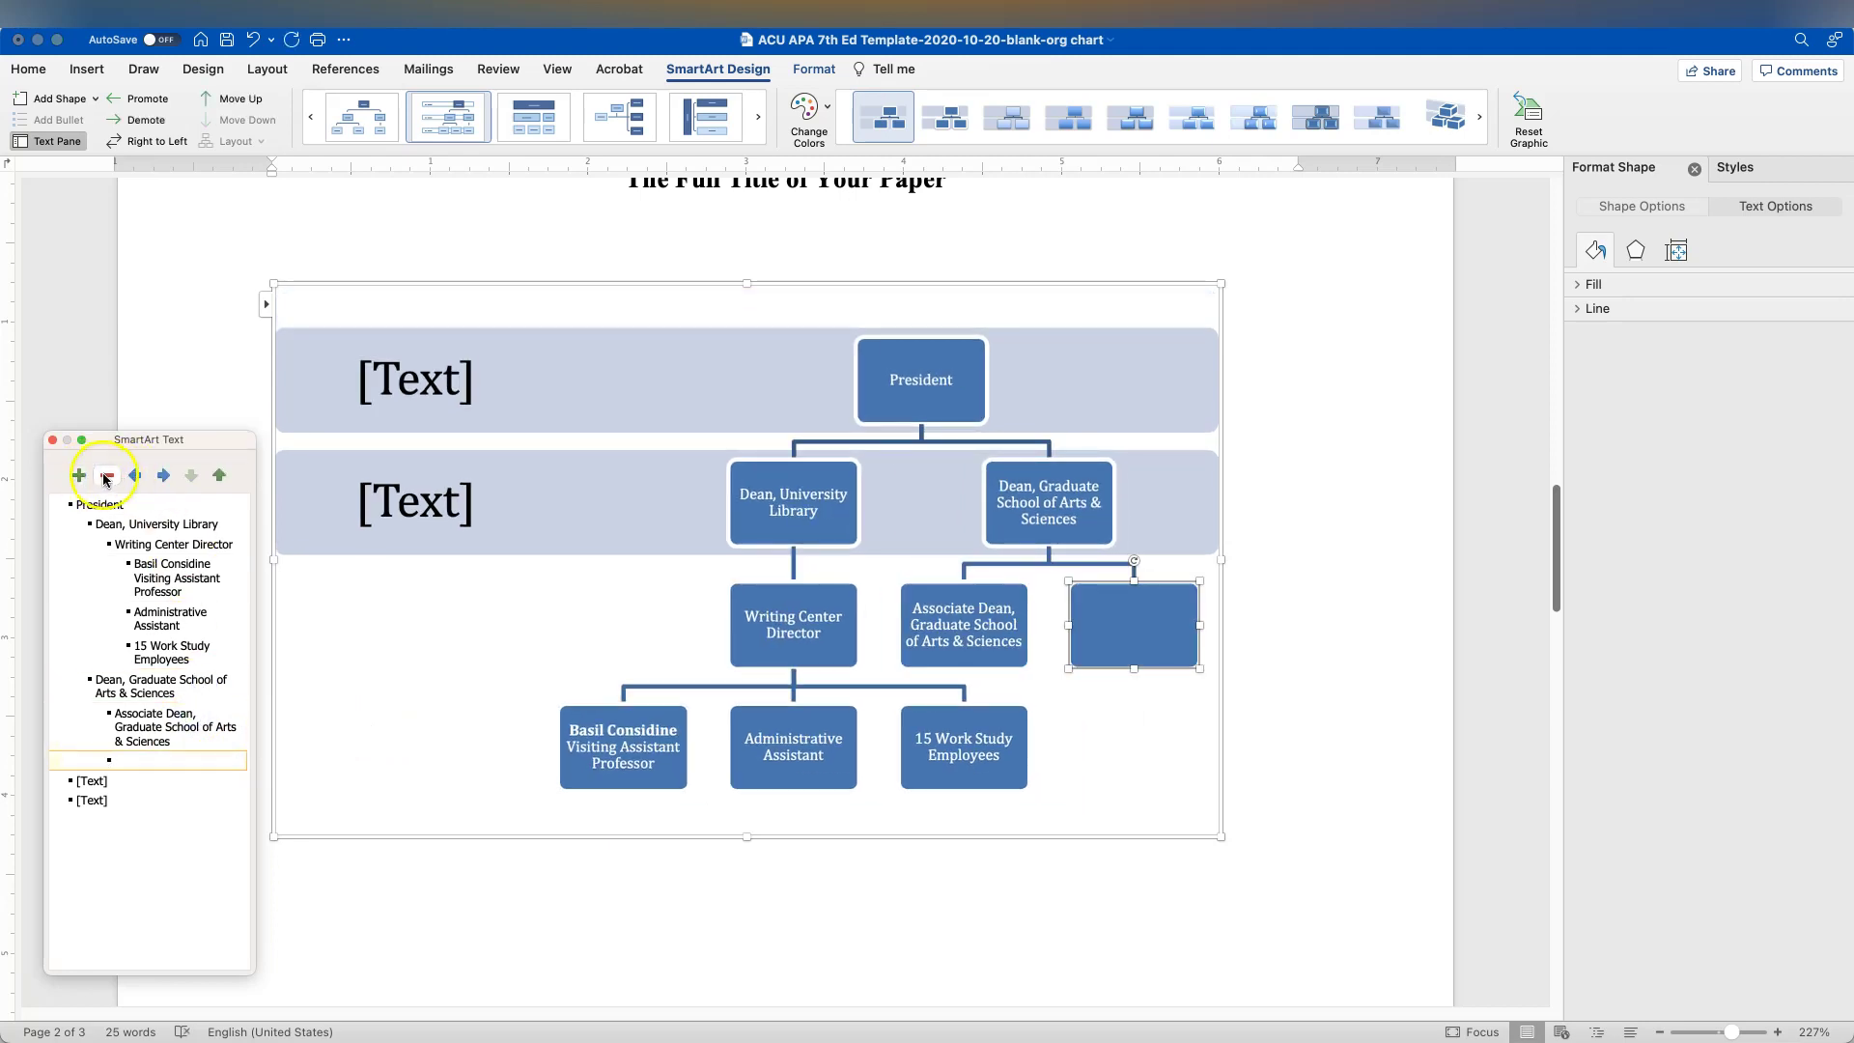
{"action": "left_click", "coordinate": [162, 476]}
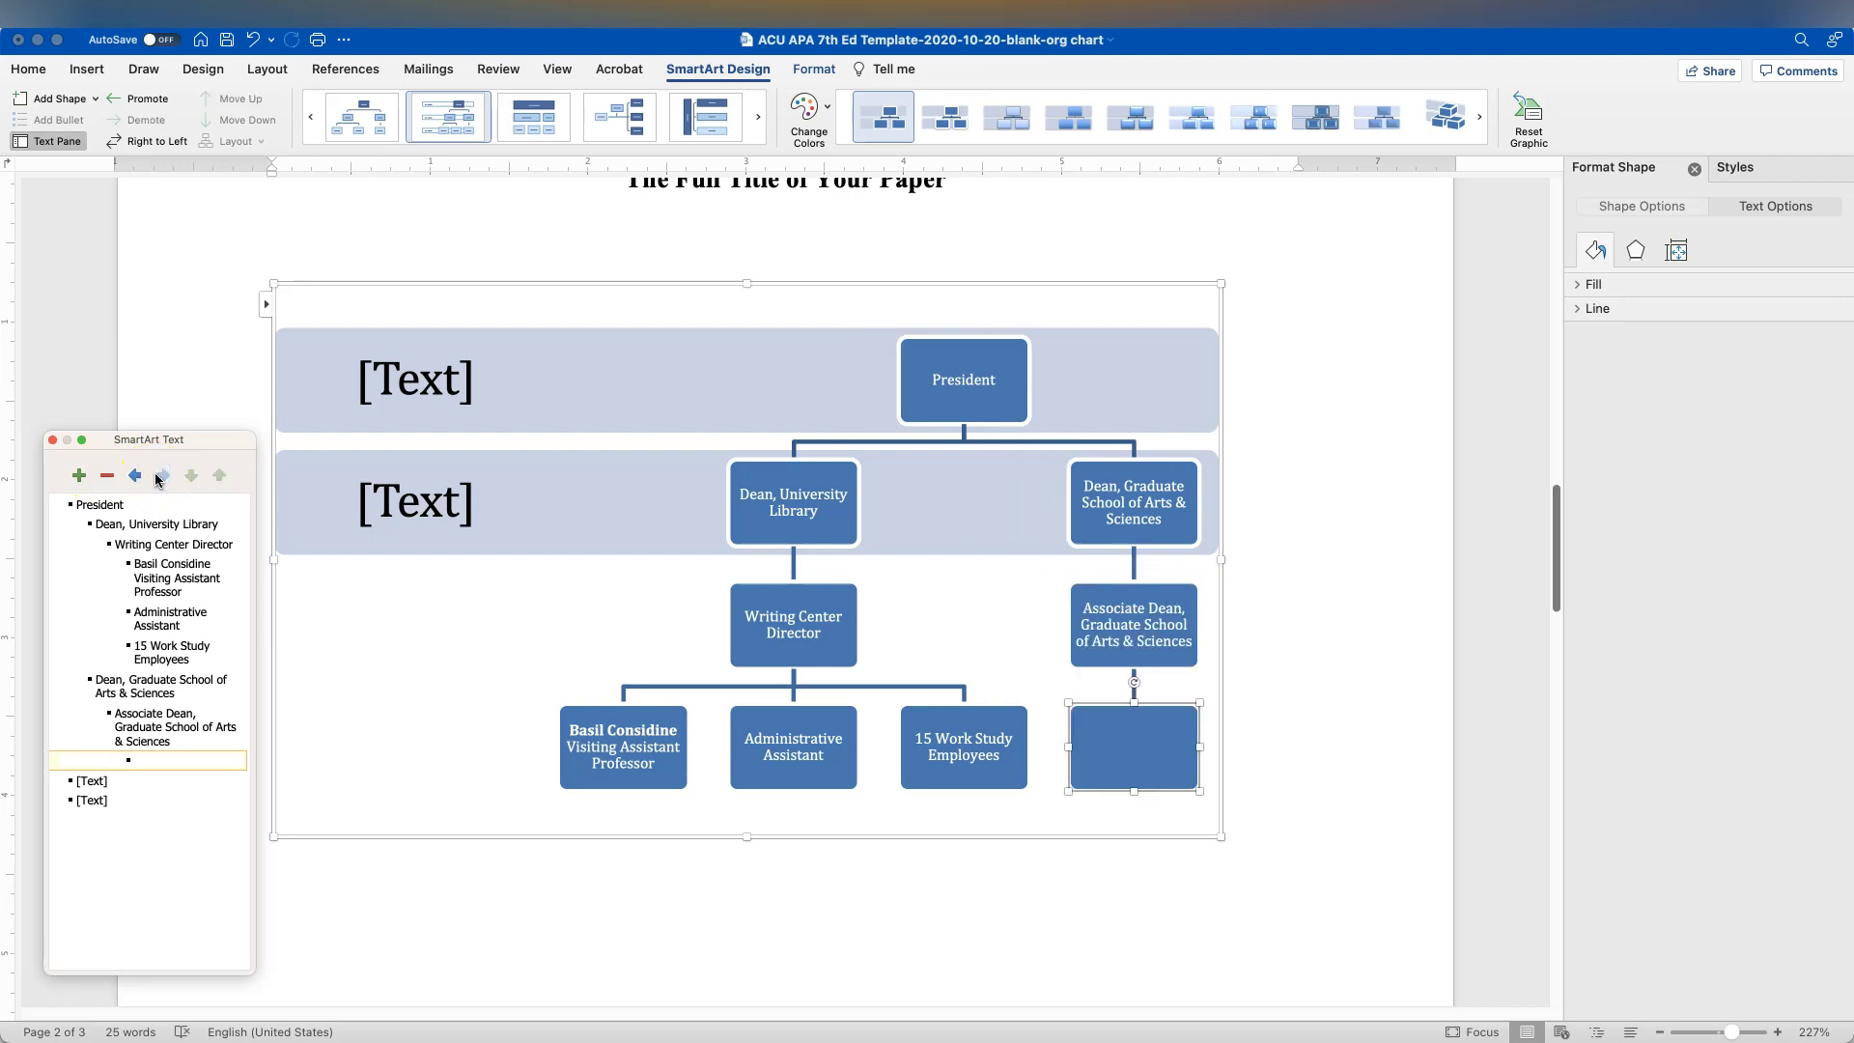
{"action": "left_click", "coordinate": [1106, 733]}
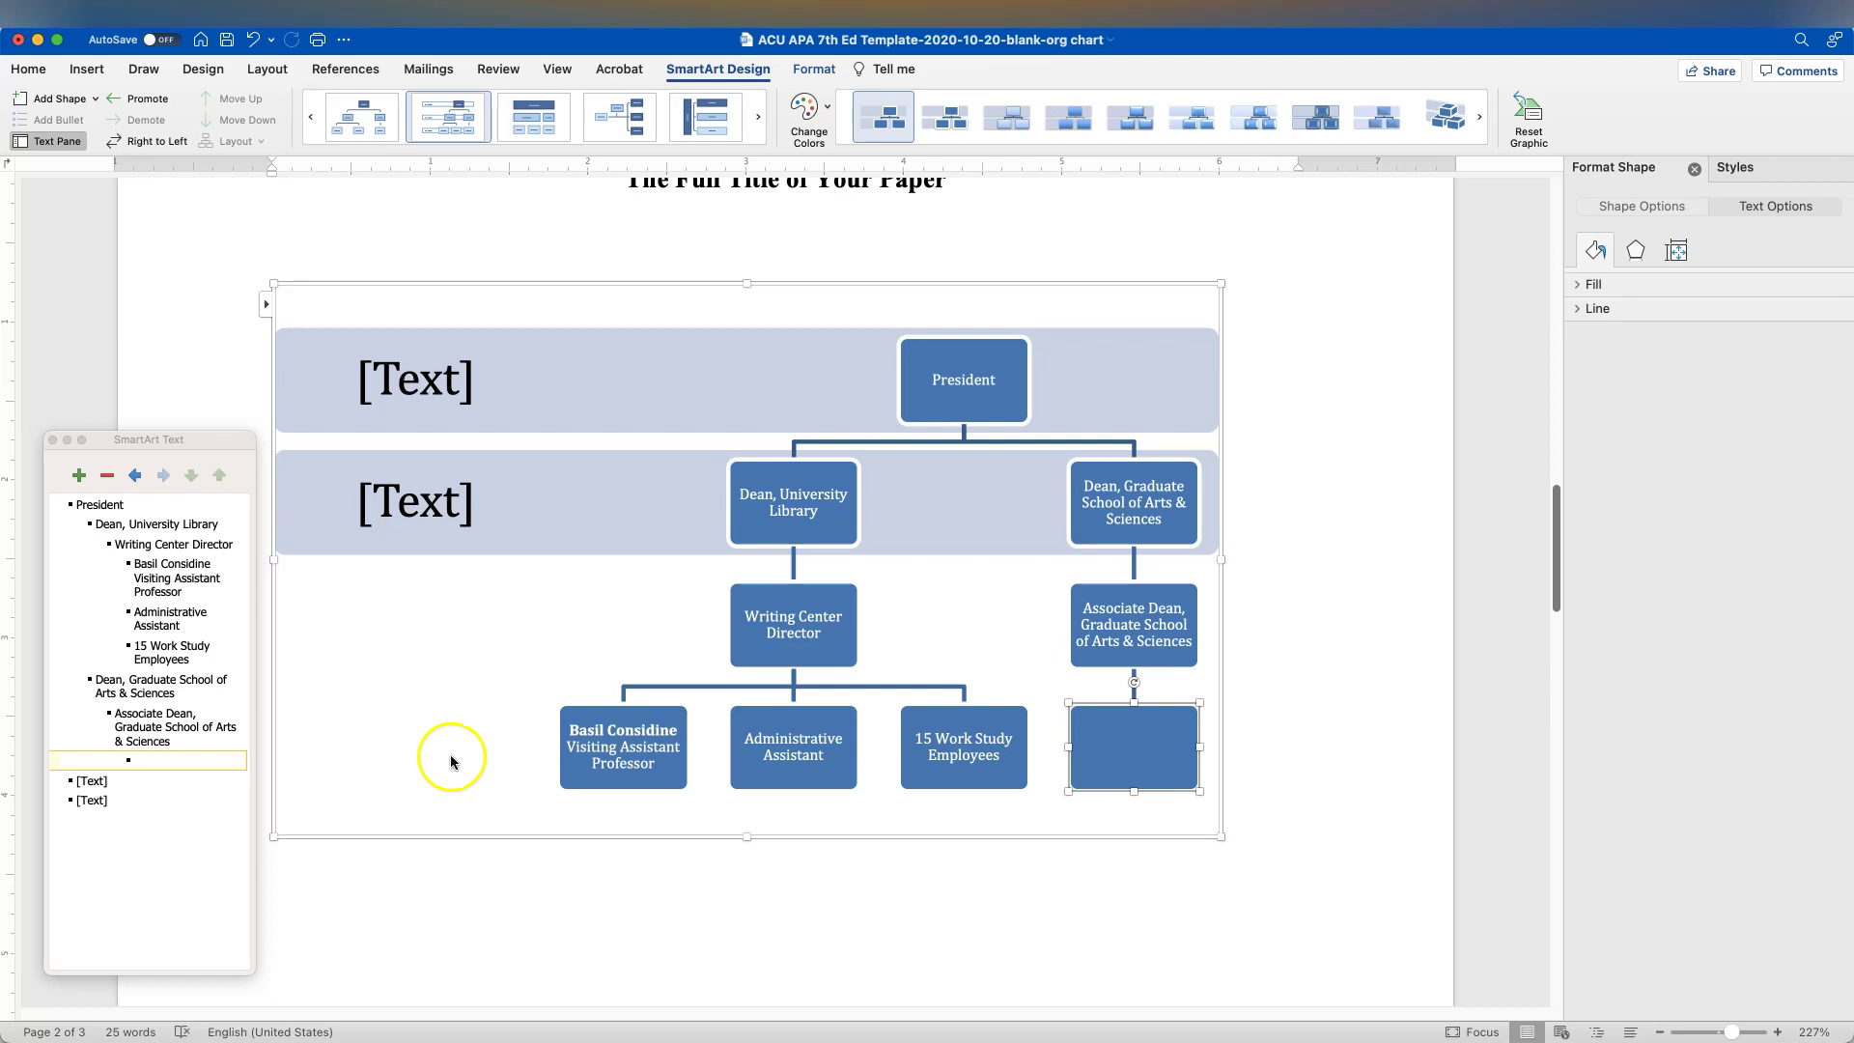
{"action": "left_click", "coordinate": [214, 761]}
{"action": "key", "text": "super+v"}
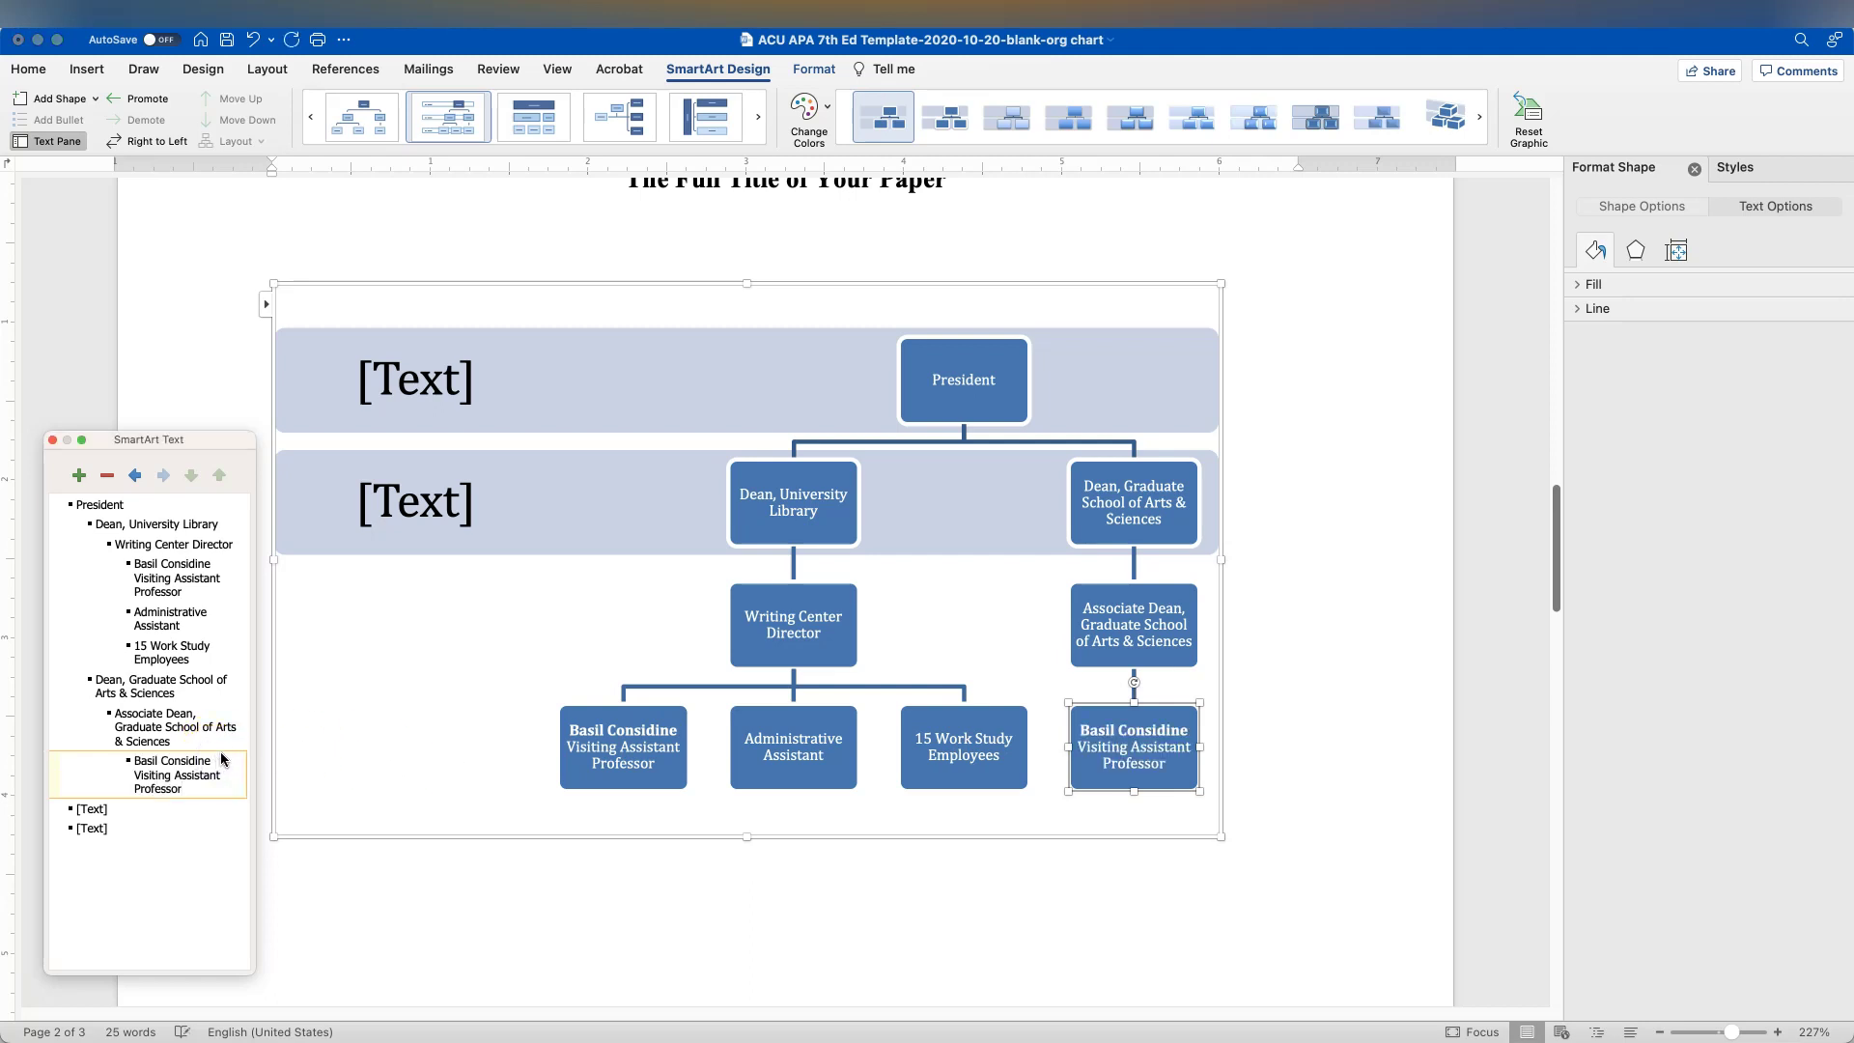
{"action": "left_click", "coordinate": [1099, 737]}
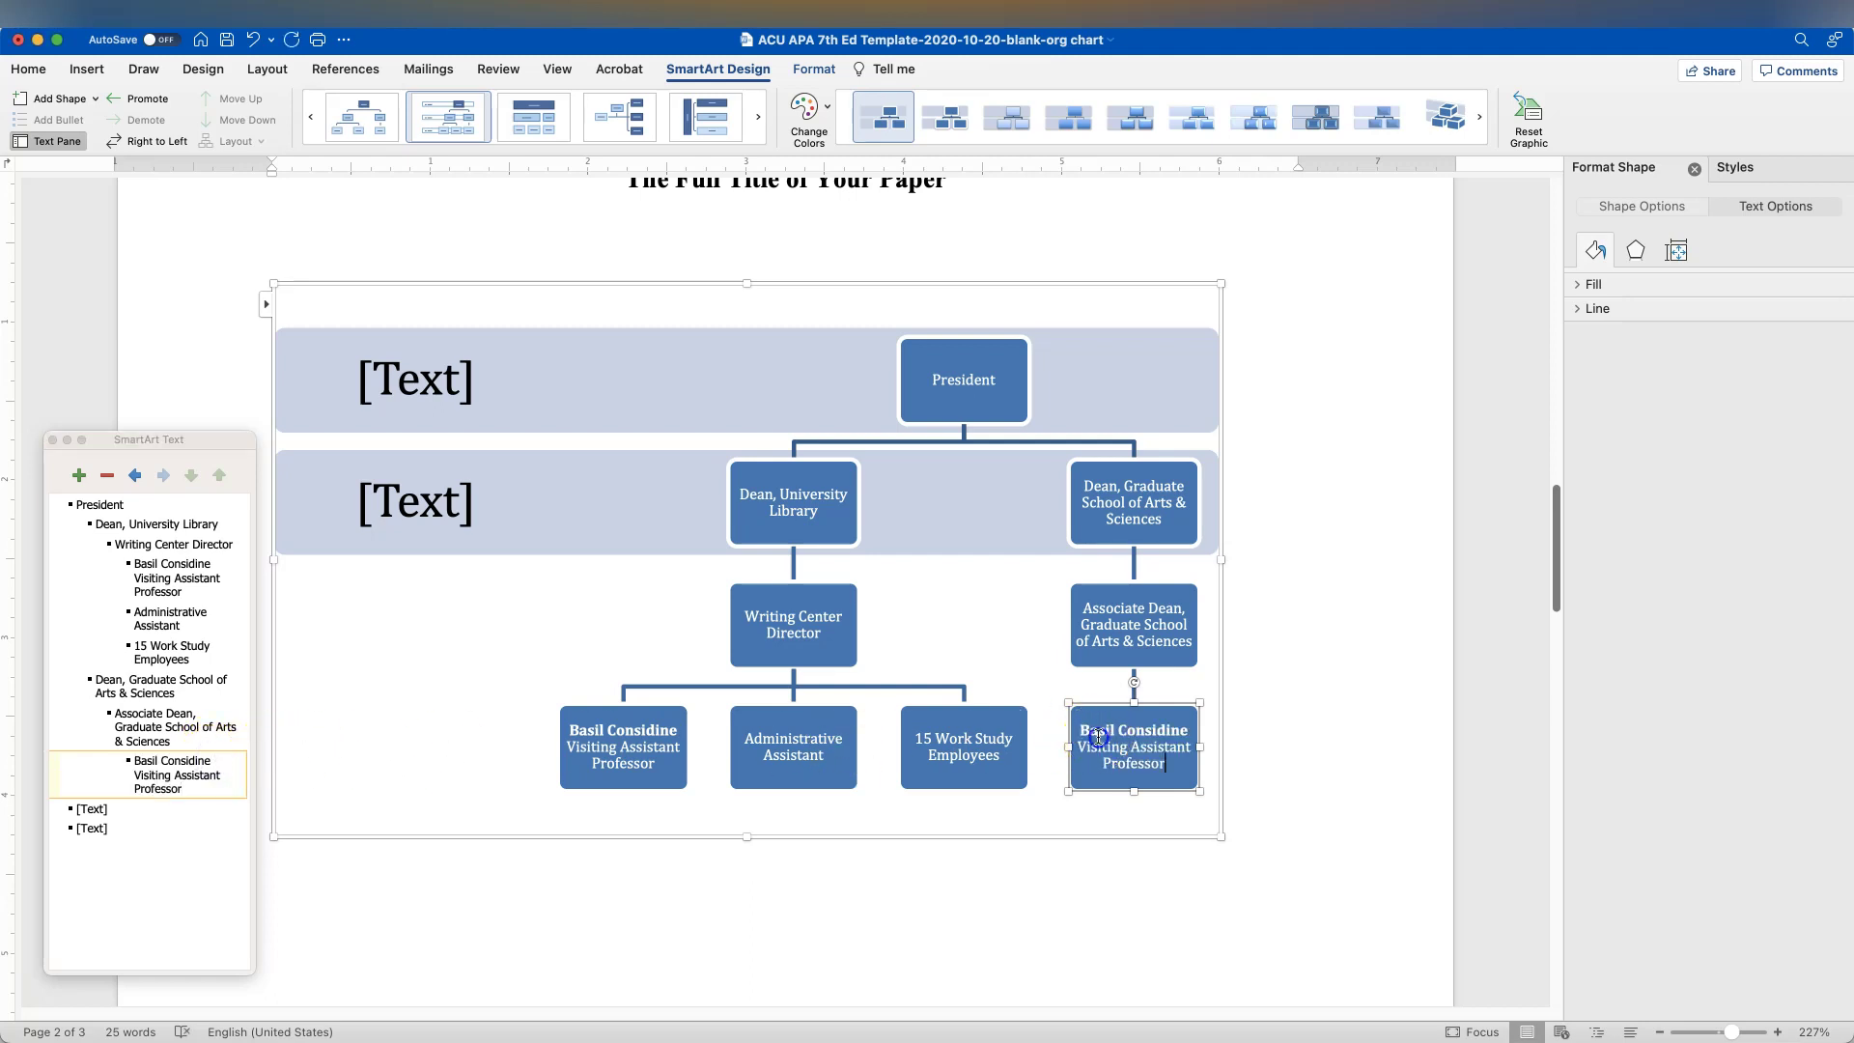
{"action": "triple_click", "coordinate": [1099, 737]}
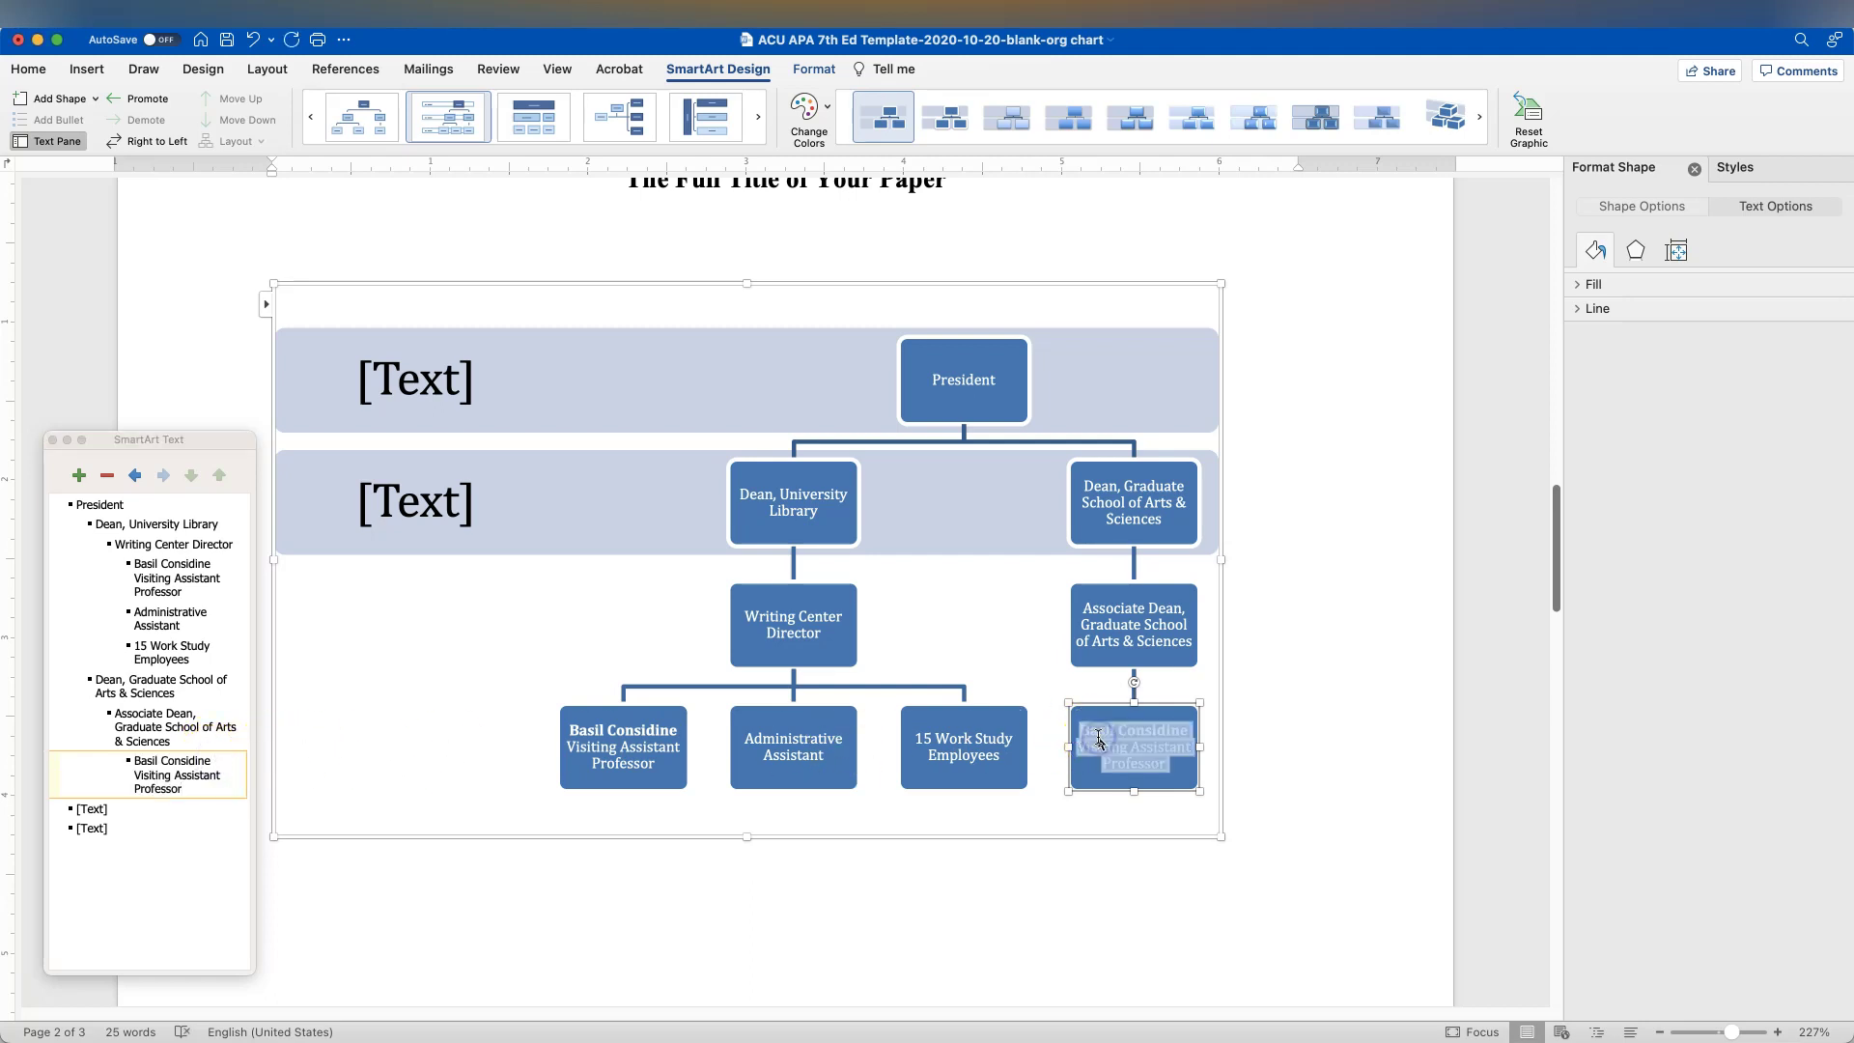
Make the text in both visiting professor boxes dark purple
{"action": "left_click", "coordinate": [44, 69]}
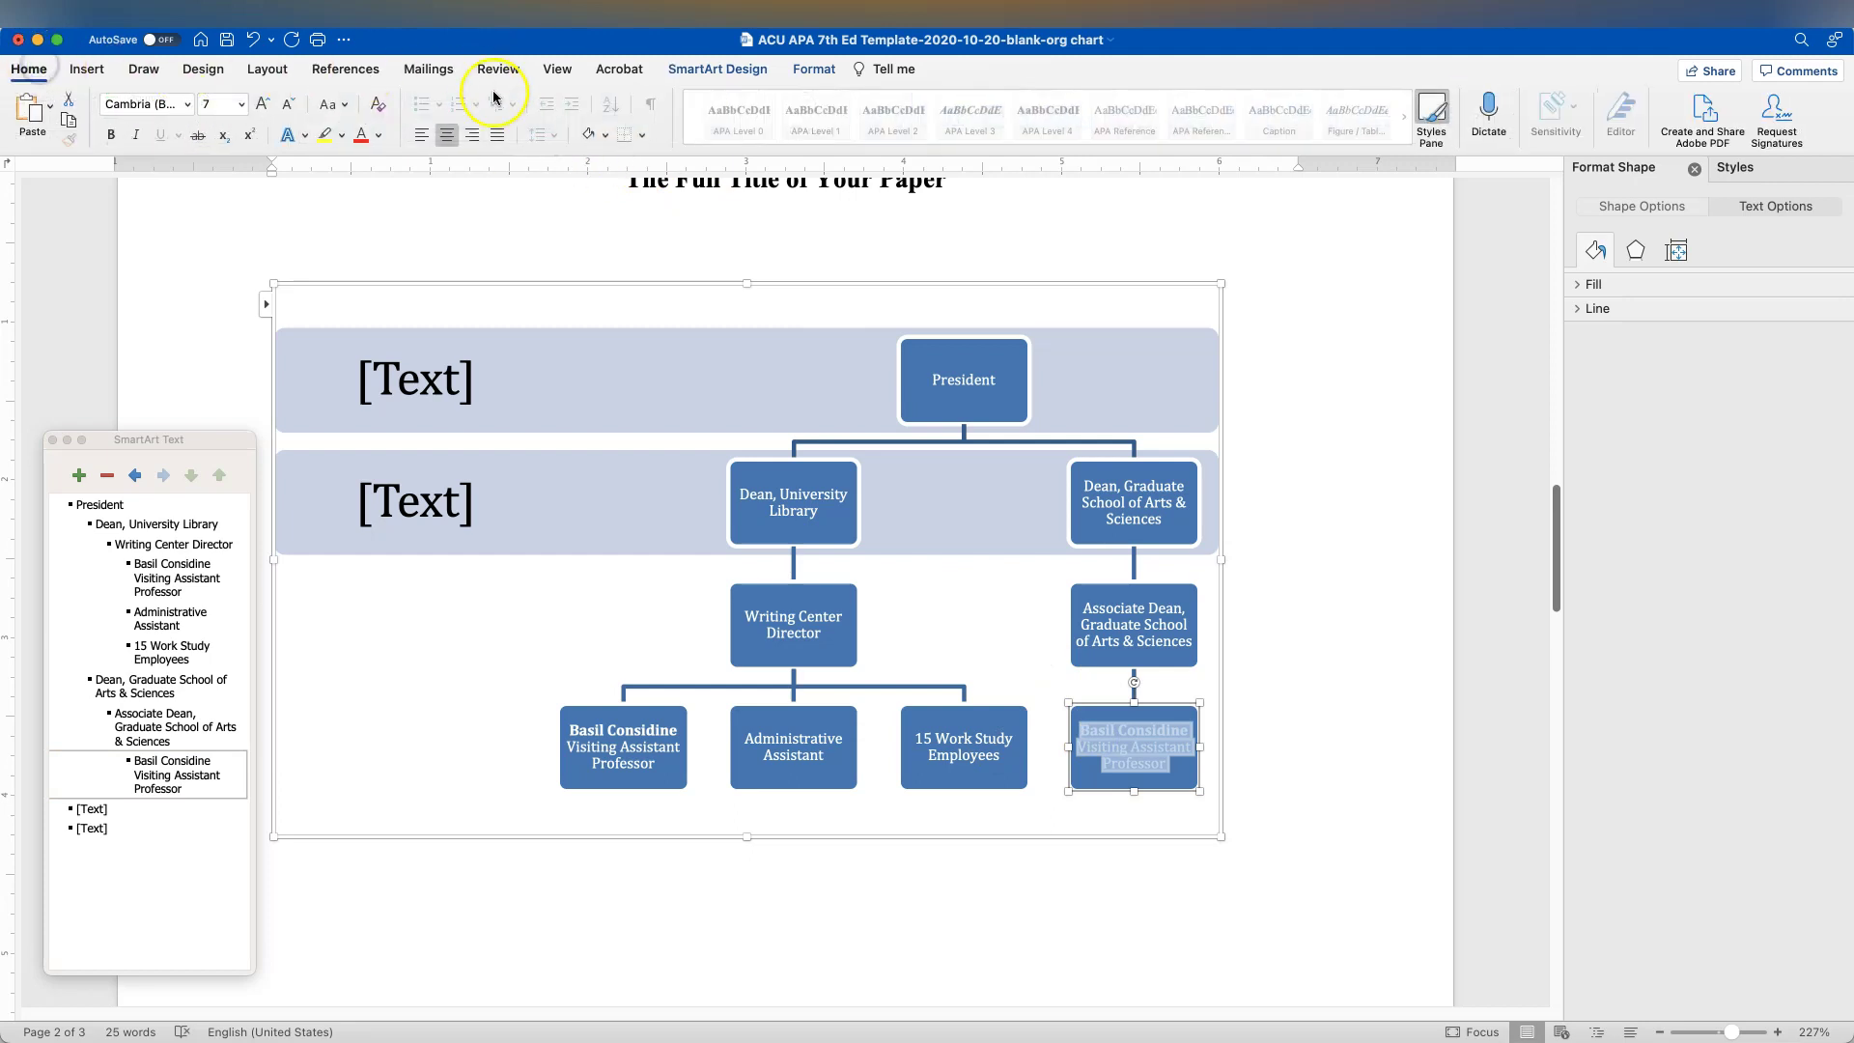
{"action": "left_click", "coordinate": [380, 136]}
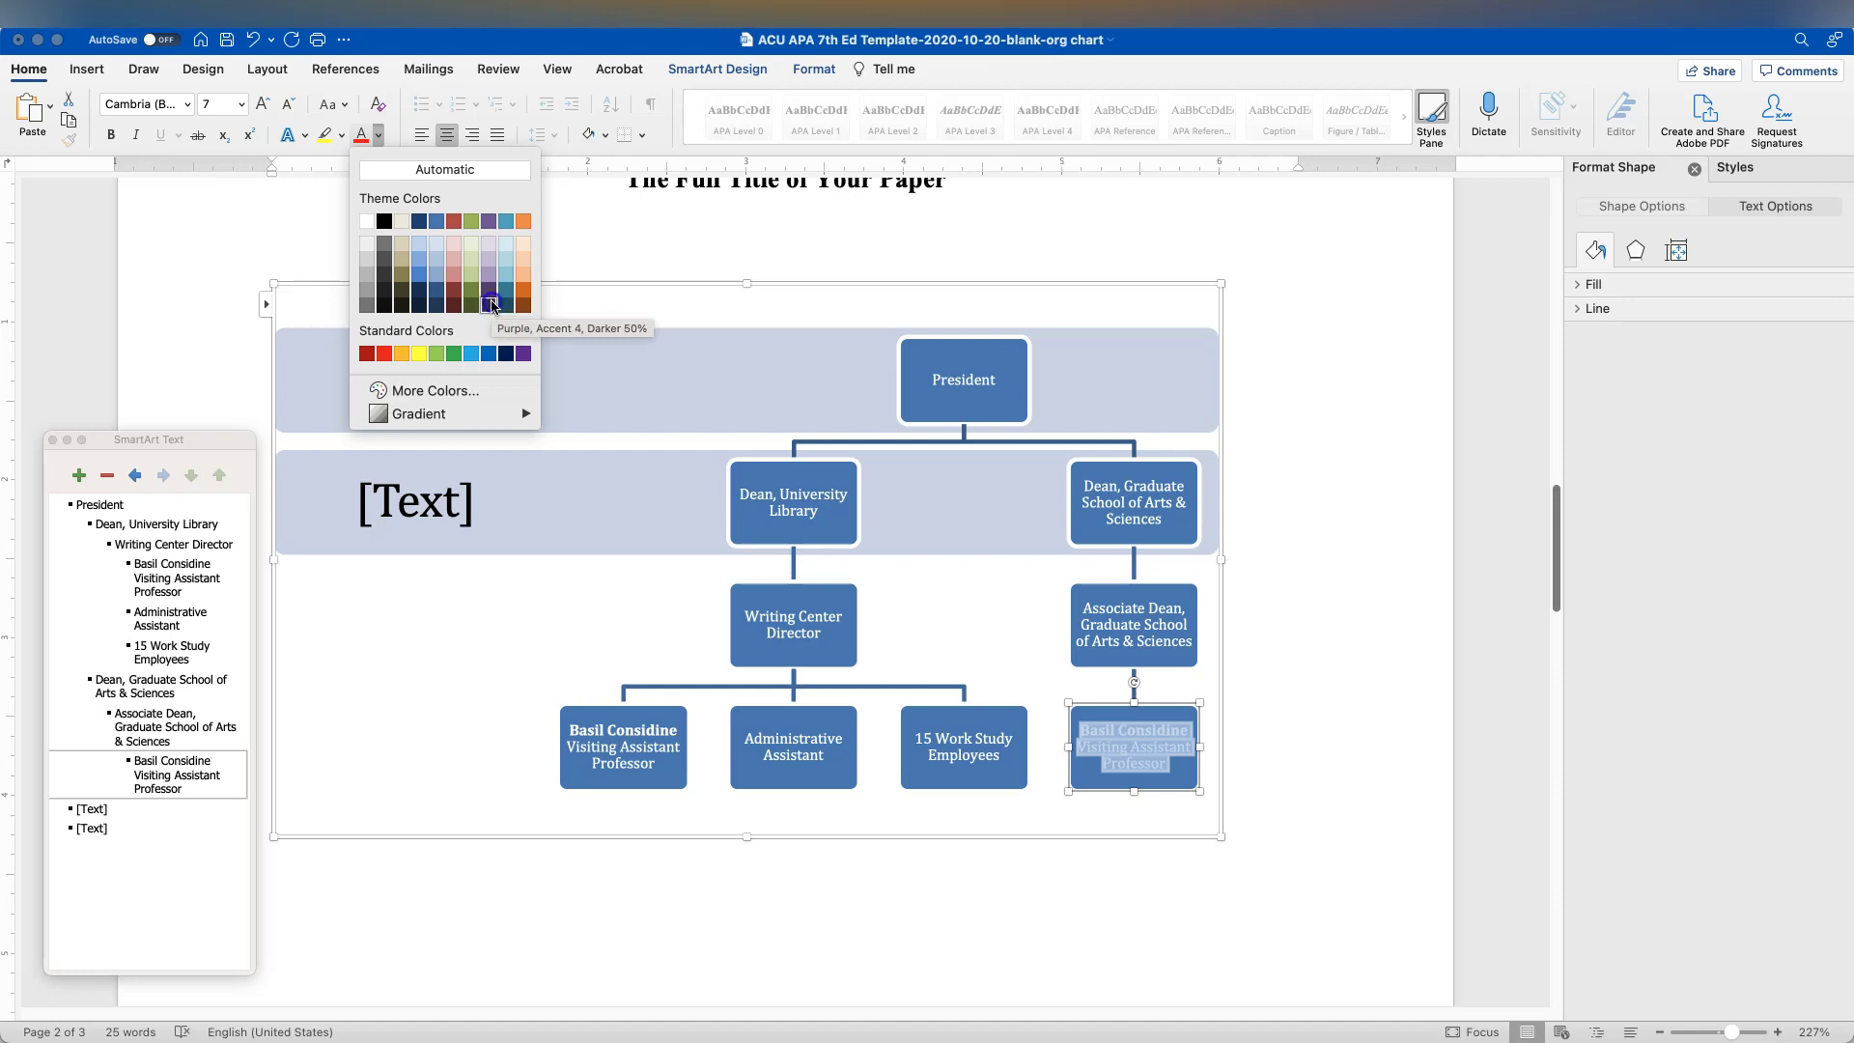
{"action": "left_click", "coordinate": [493, 306]}
{"action": "left_click", "coordinate": [600, 732]}
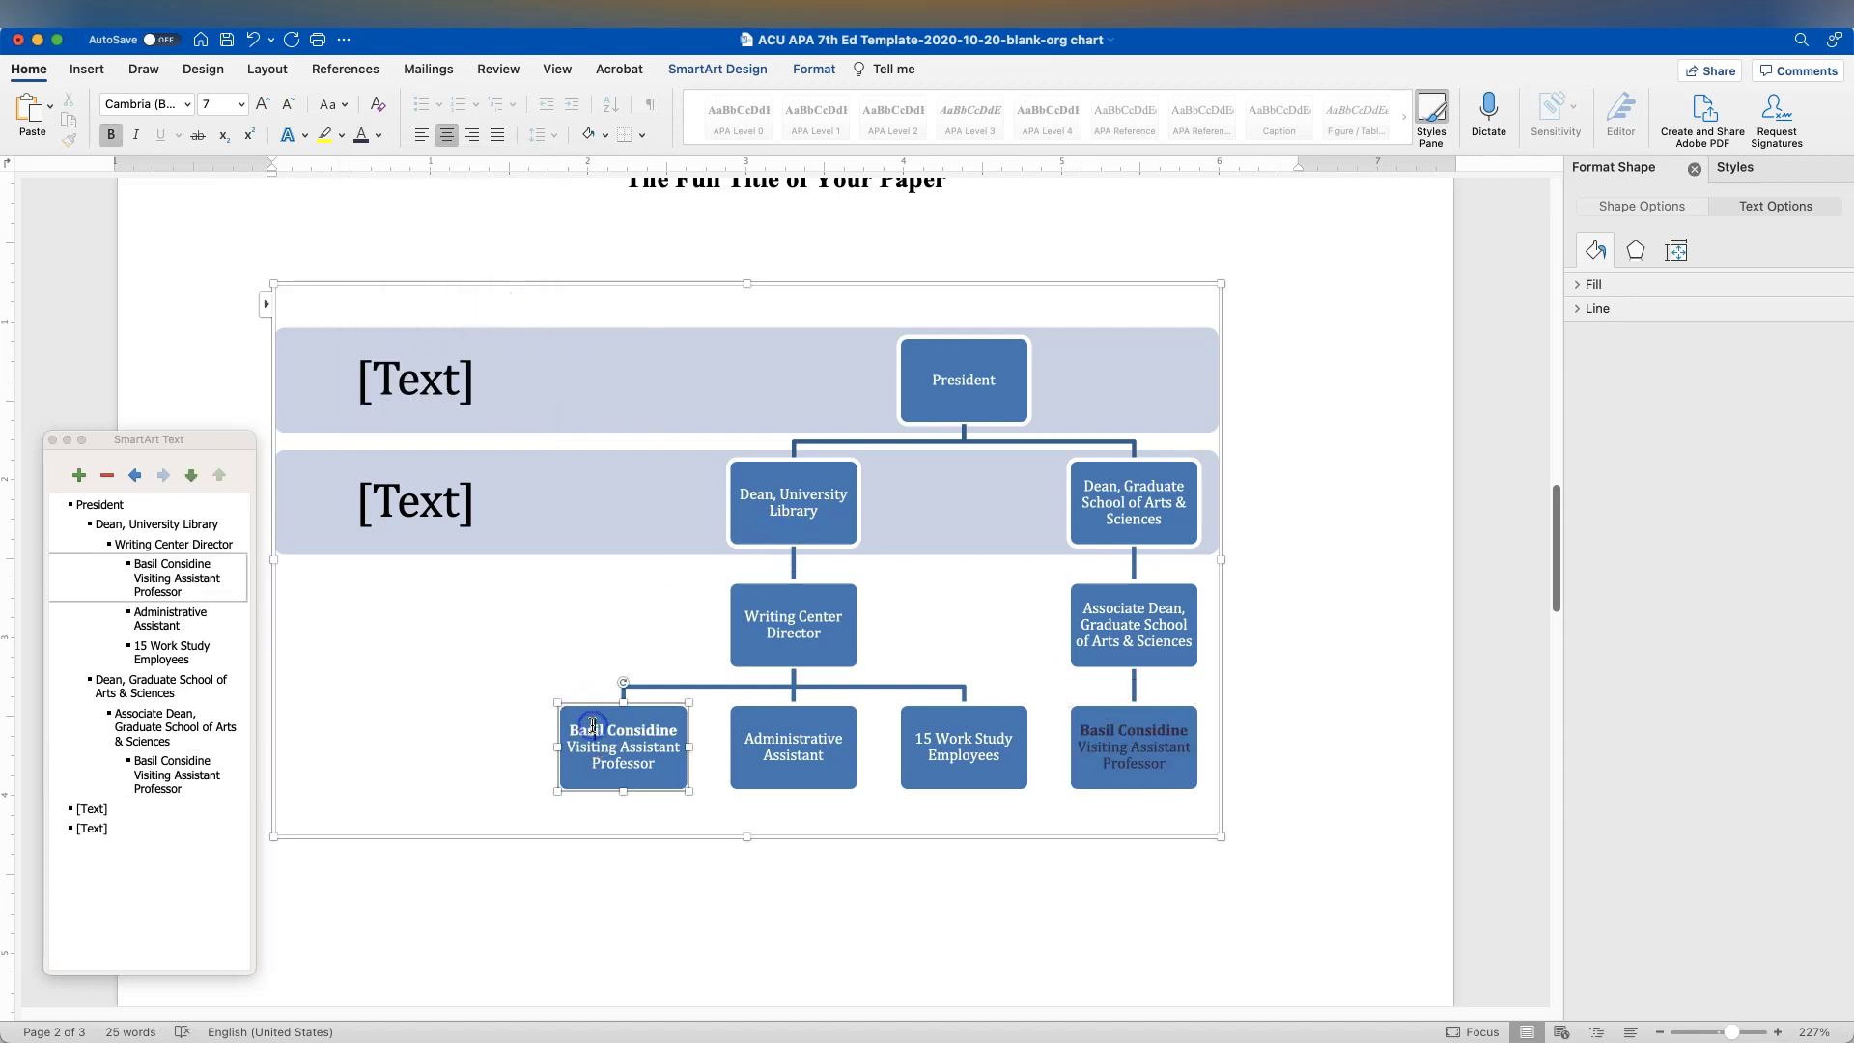
{"action": "triple_click", "coordinate": [605, 733]}
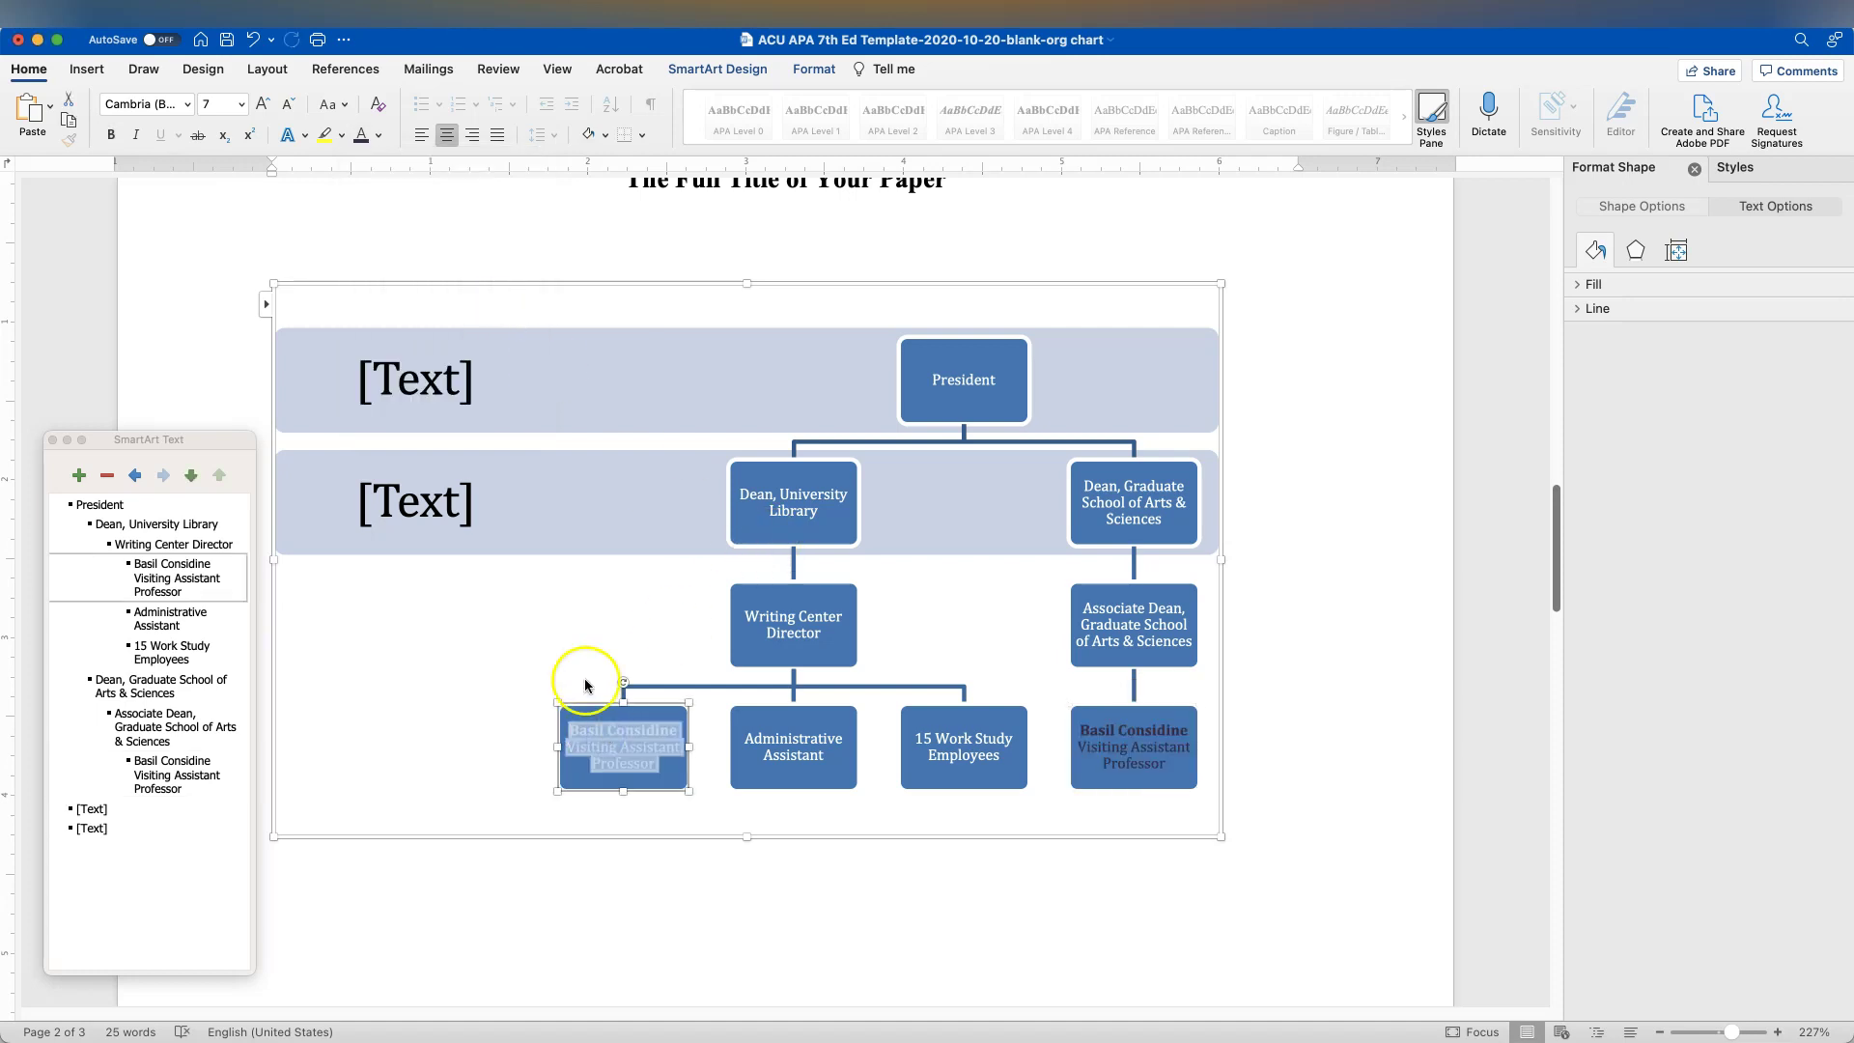
{"action": "left_click", "coordinate": [357, 138]}
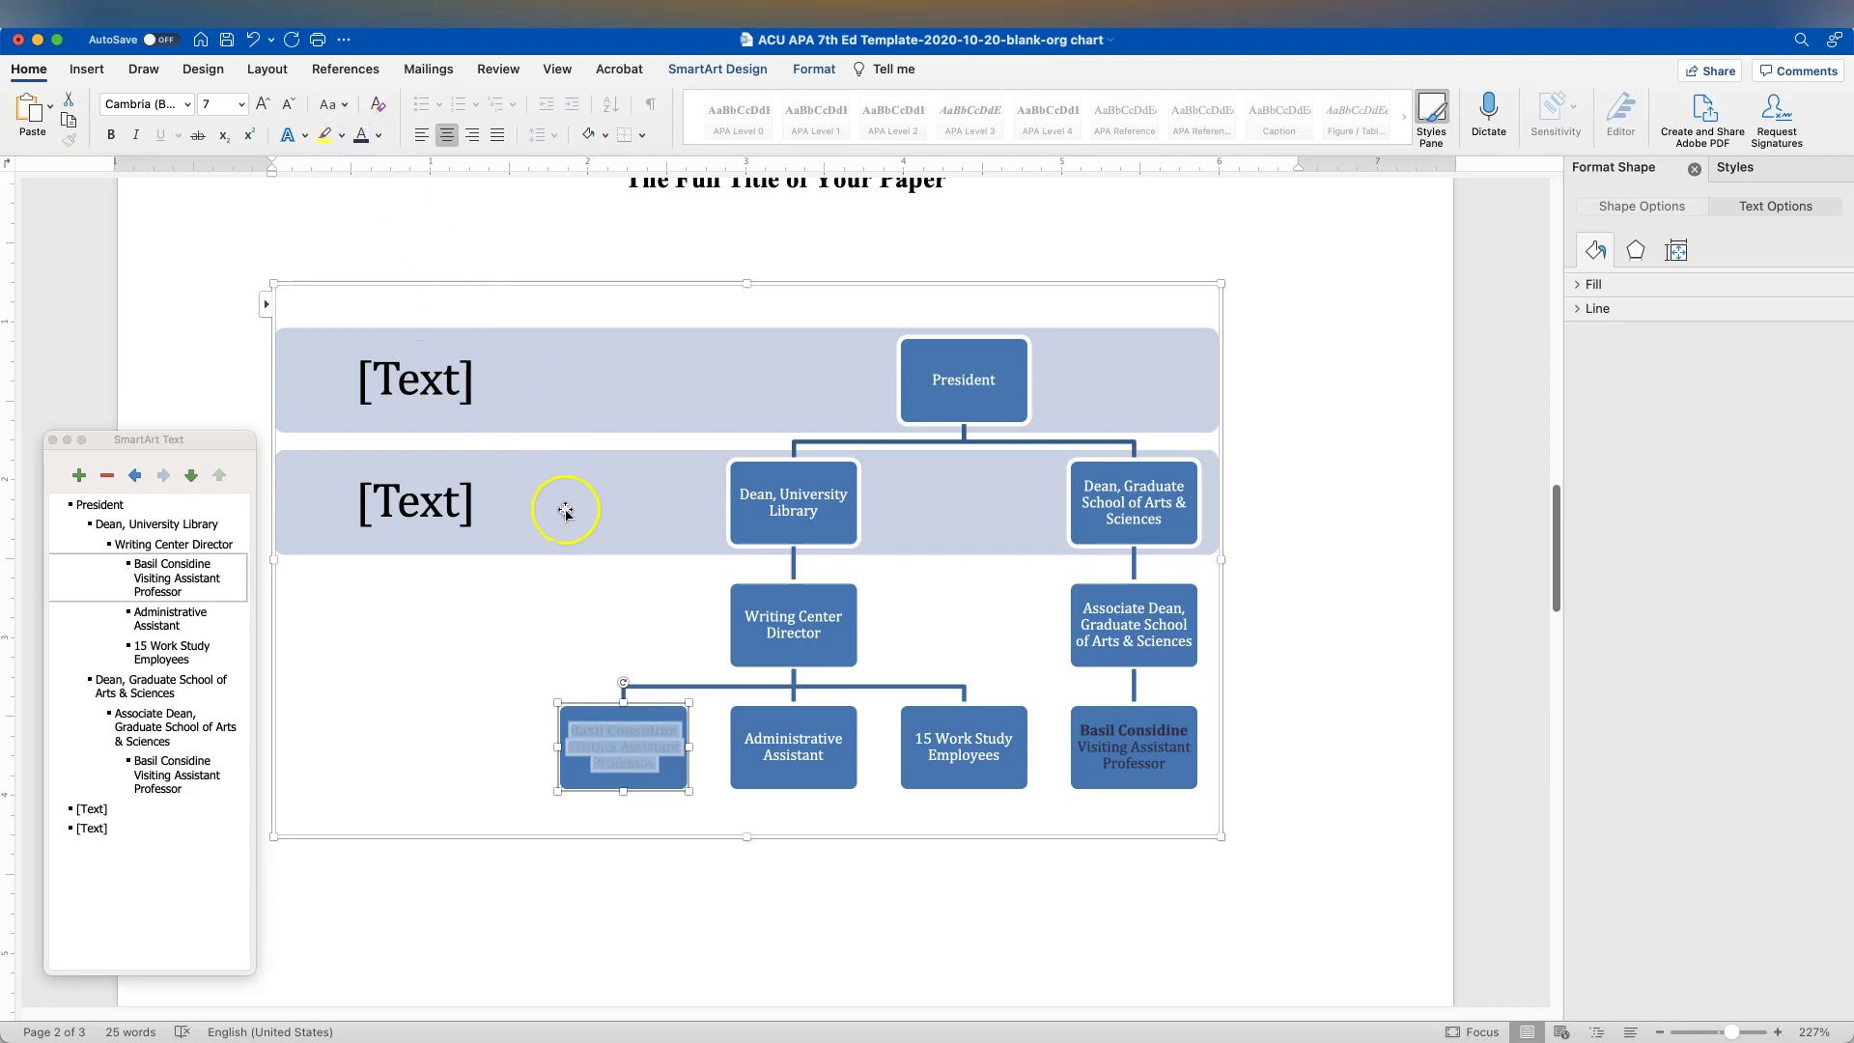
Select the Writing Center Director entry in the Text pane
{"action": "left_click", "coordinate": [594, 533]}
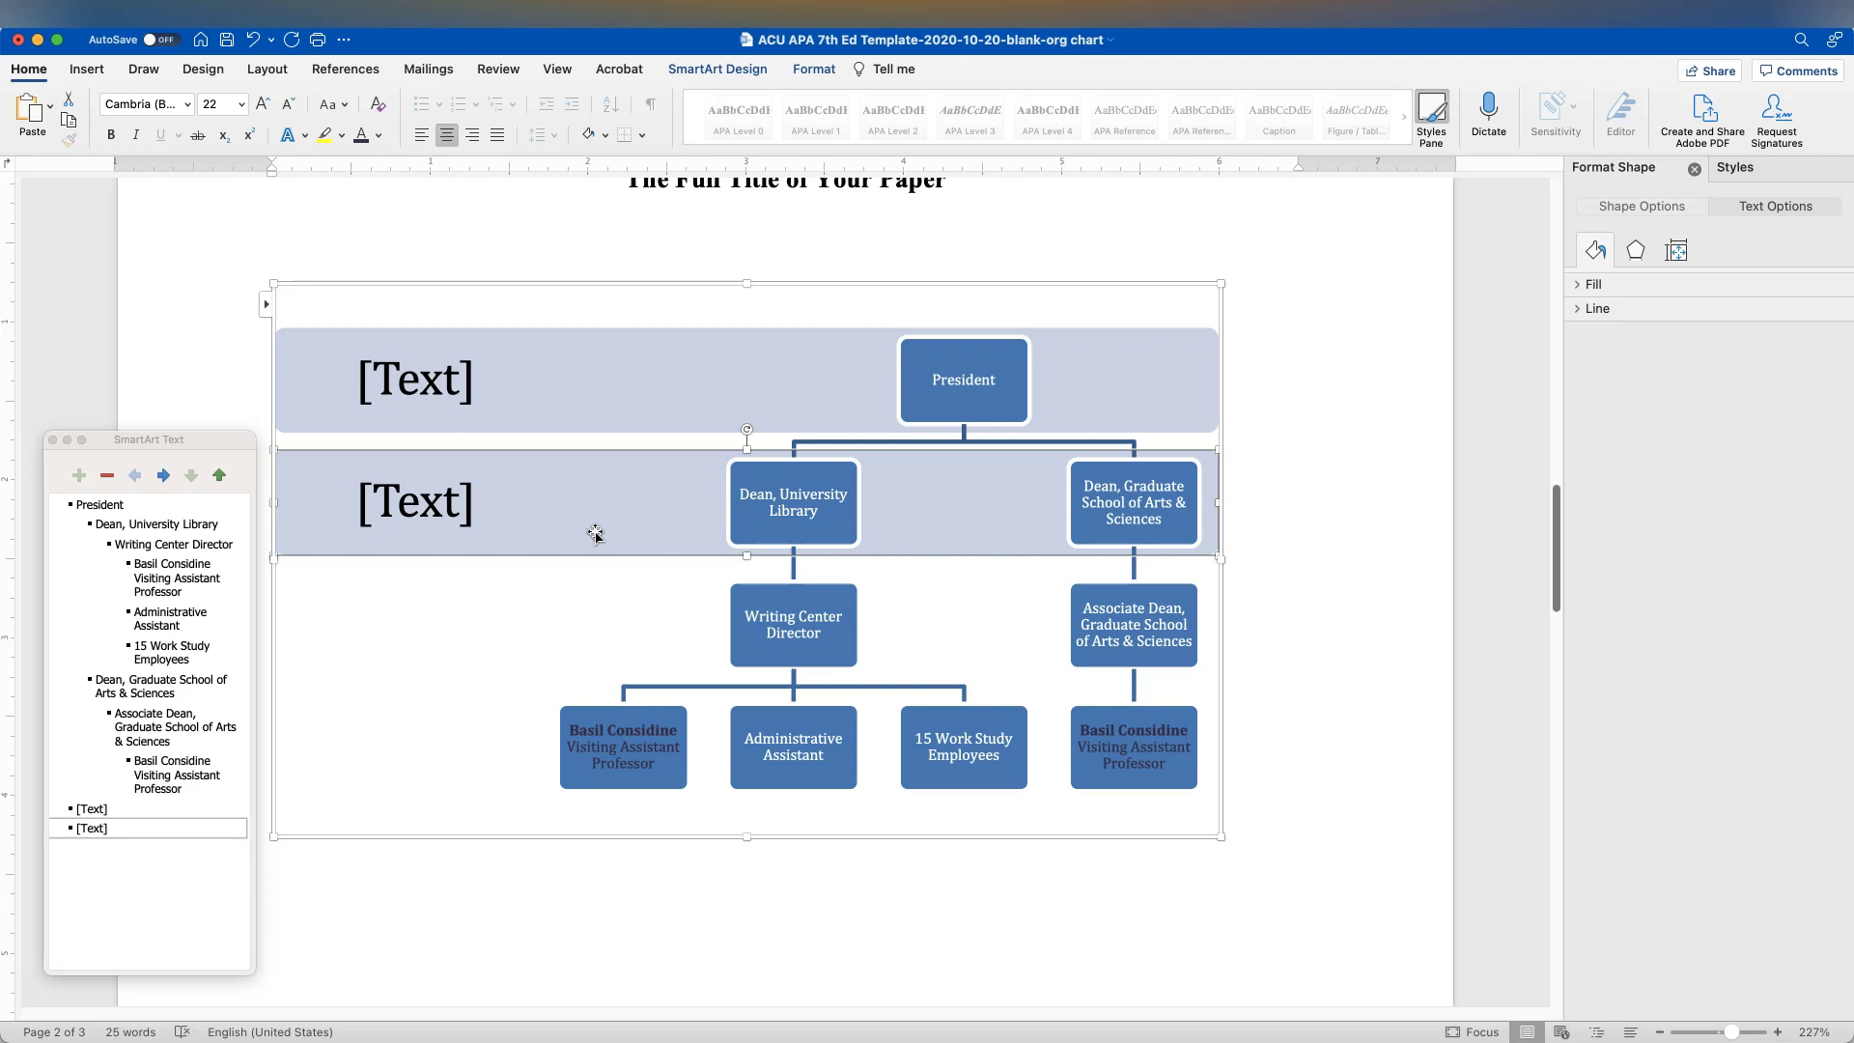
{"action": "left_click", "coordinate": [188, 679]}
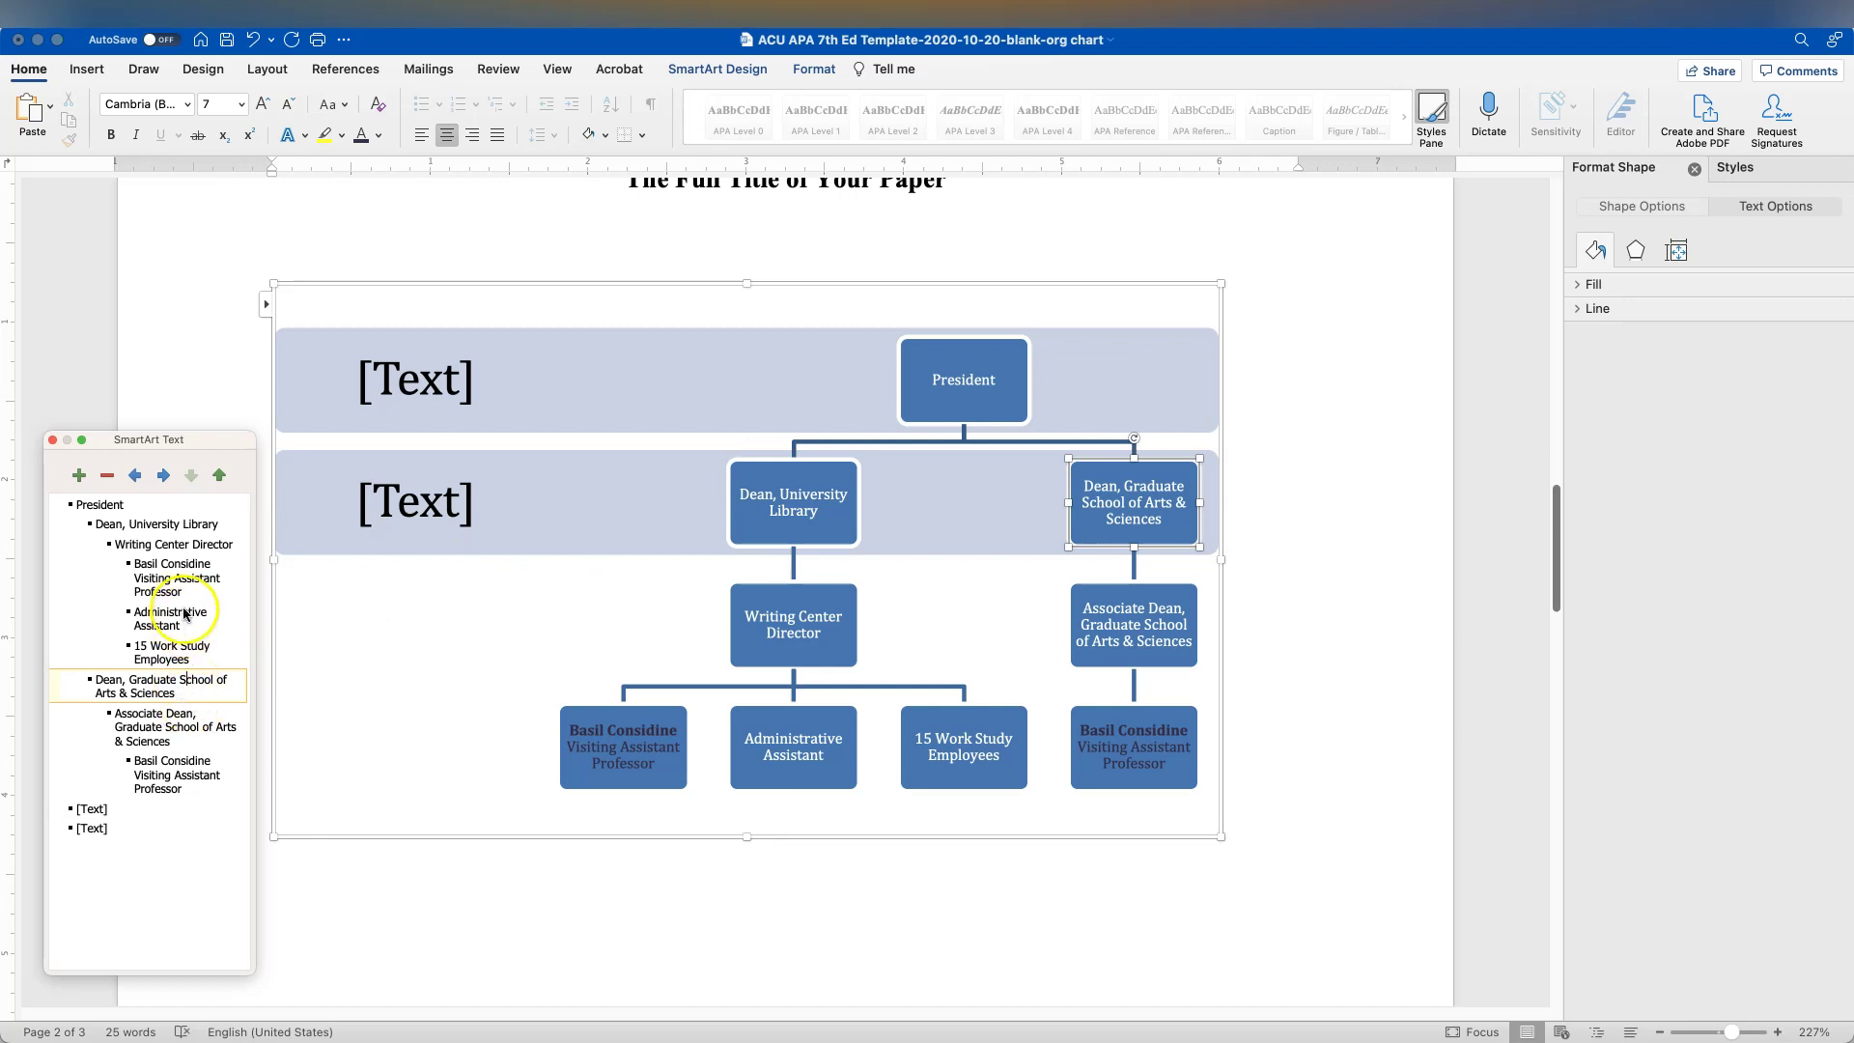
{"action": "left_click", "coordinate": [198, 542]}
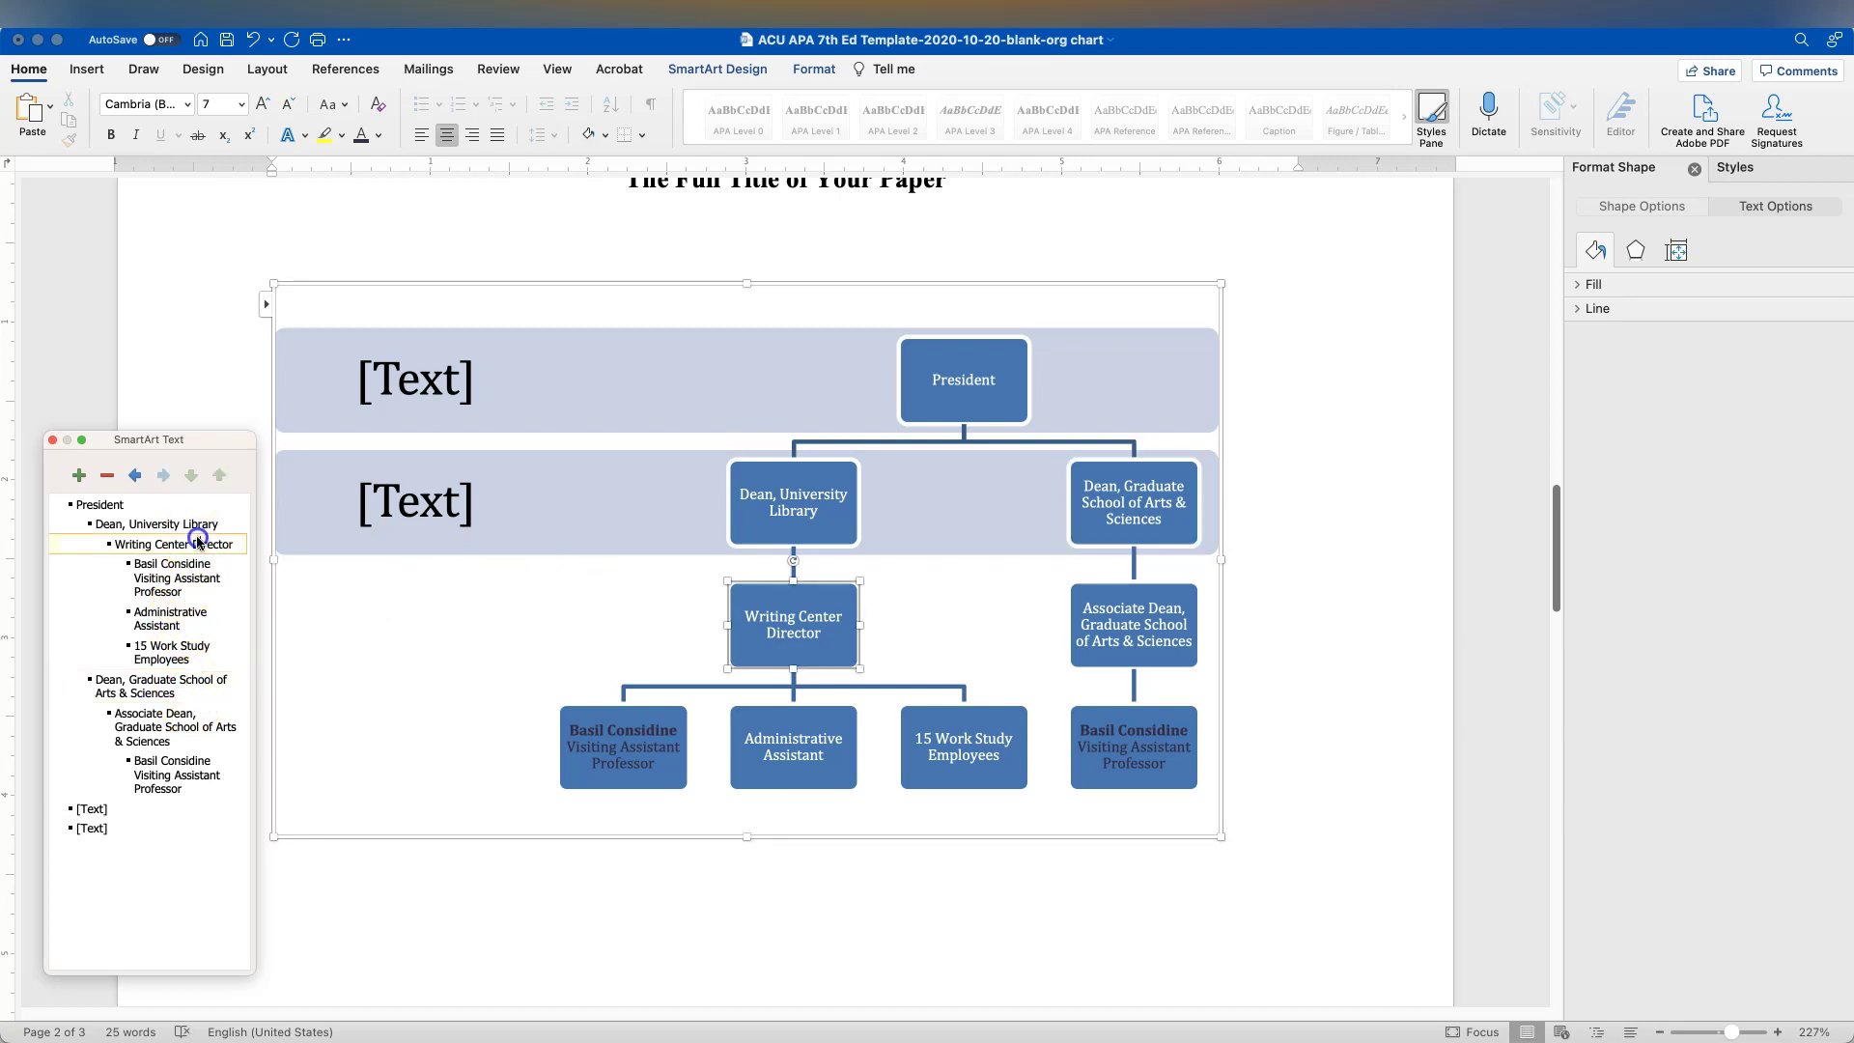
{"action": "left_click", "coordinate": [83, 482]}
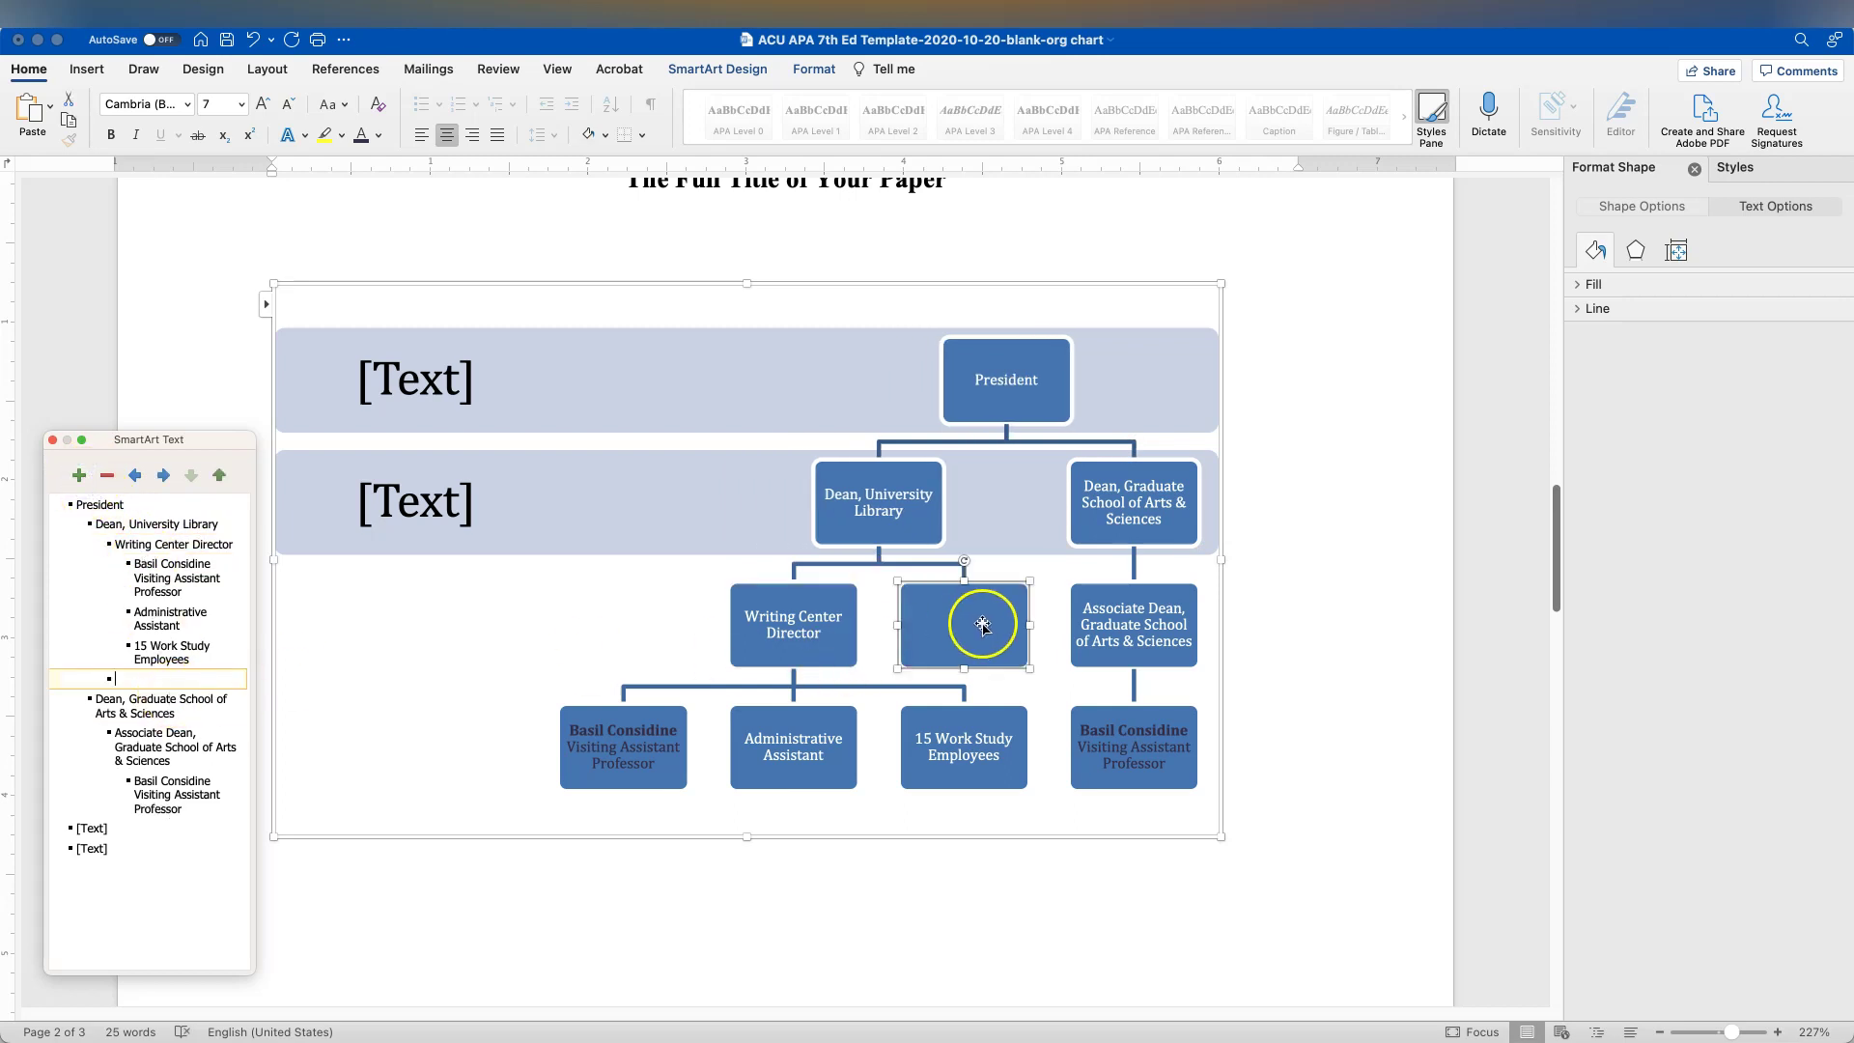
{"action": "type", "text": "Basil Considine Visiting Assistant Professor"}
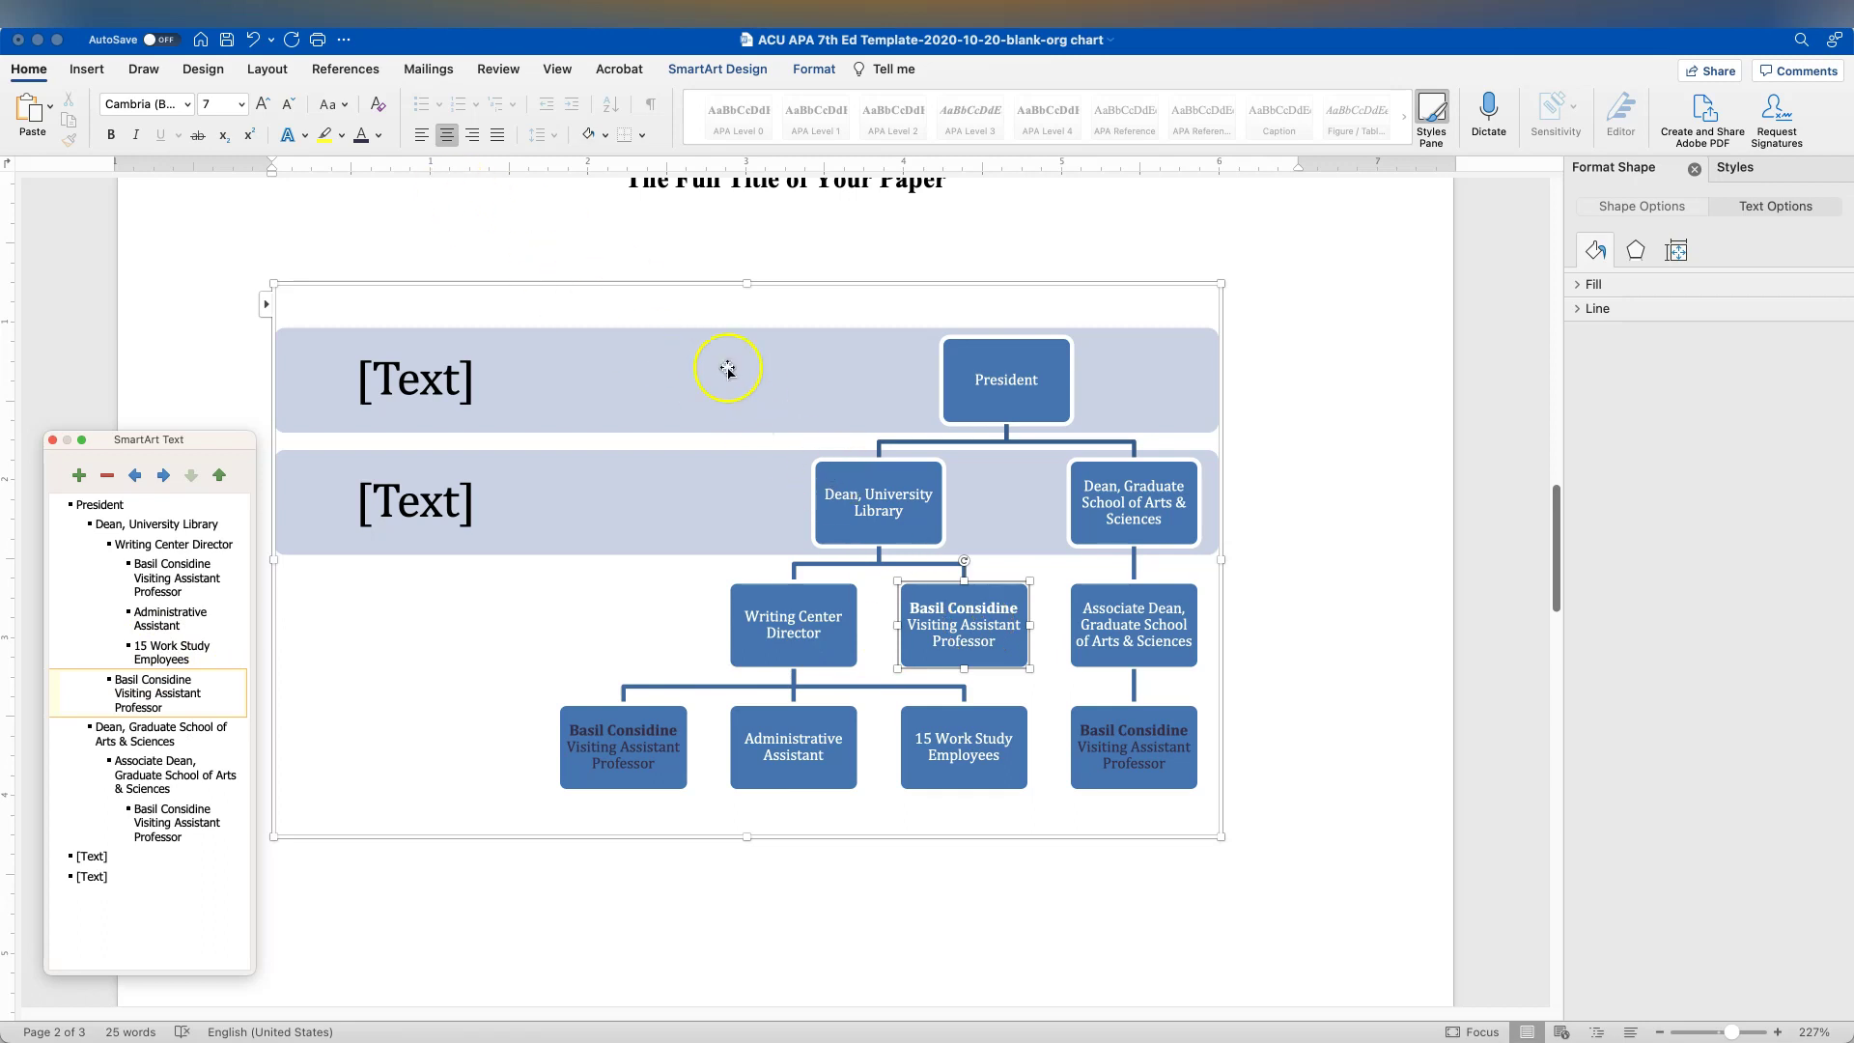
{"action": "left_click", "coordinate": [363, 137]}
{"action": "key", "text": "super+a"}
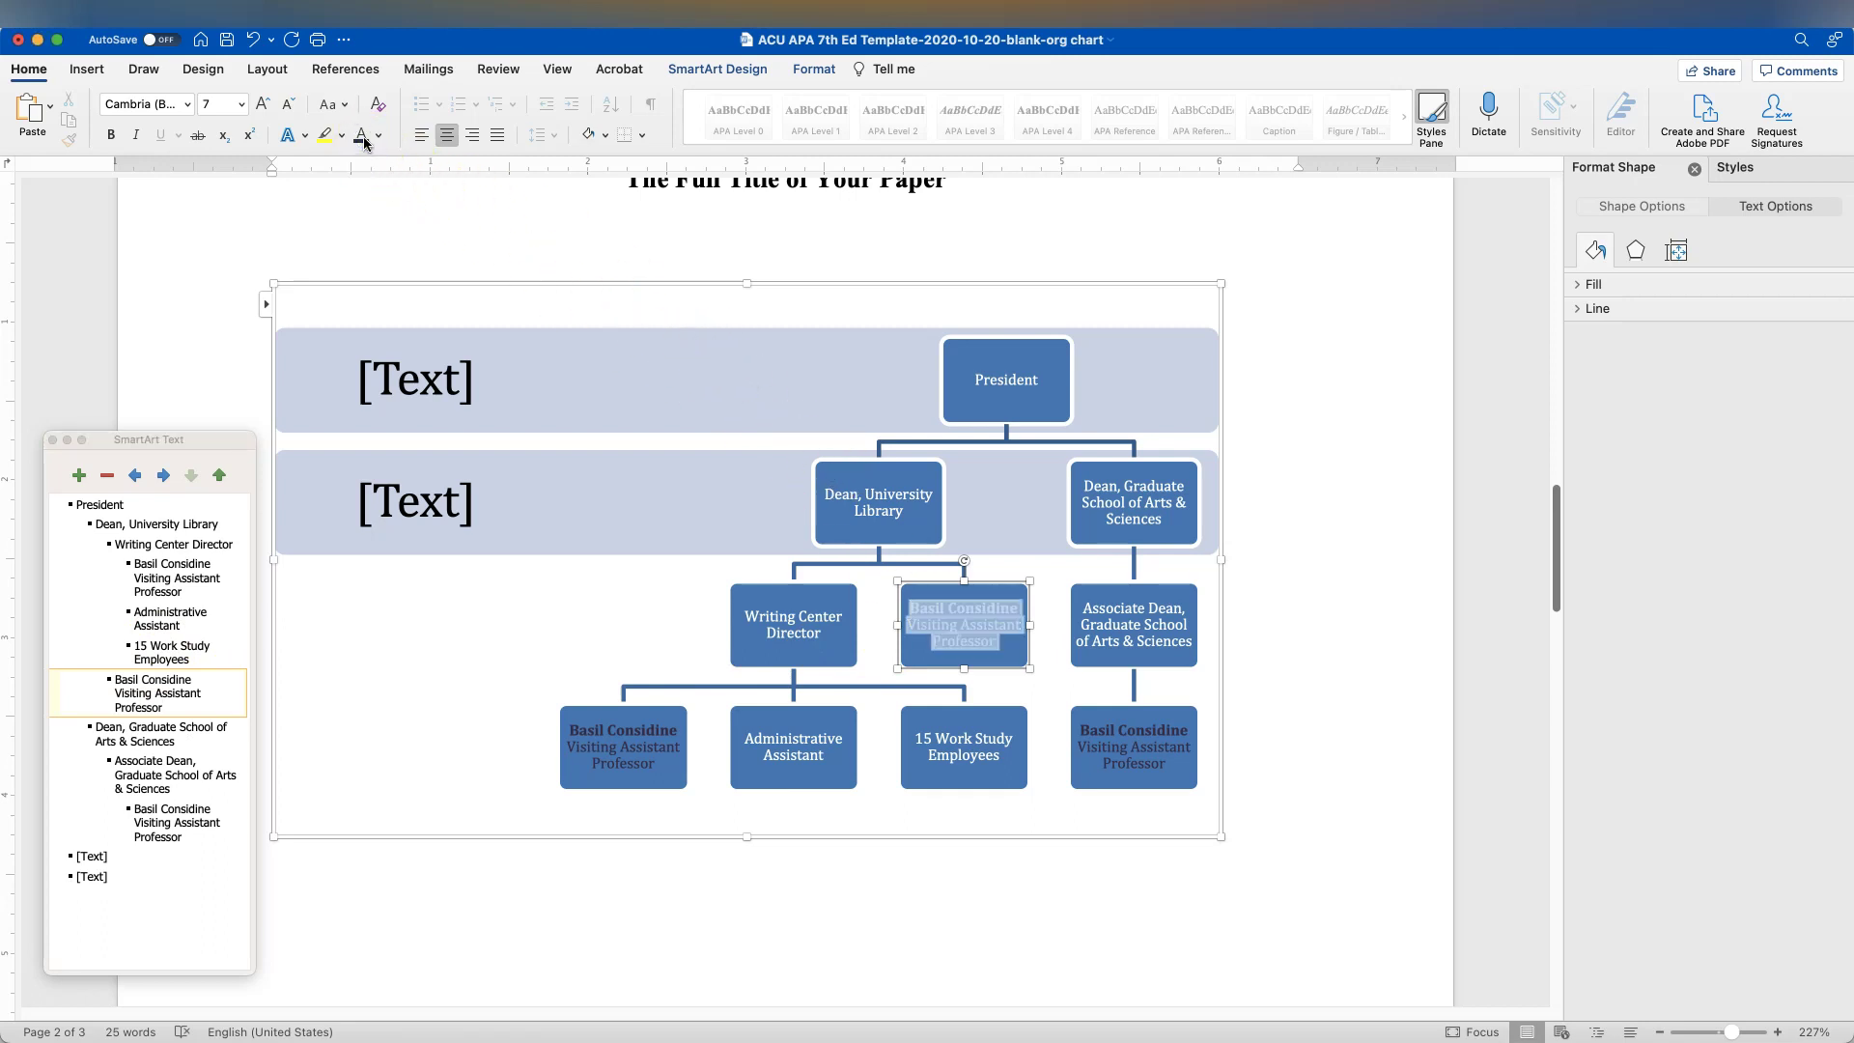
{"action": "left_click", "coordinate": [362, 136]}
{"action": "left_click", "coordinate": [1088, 954]}
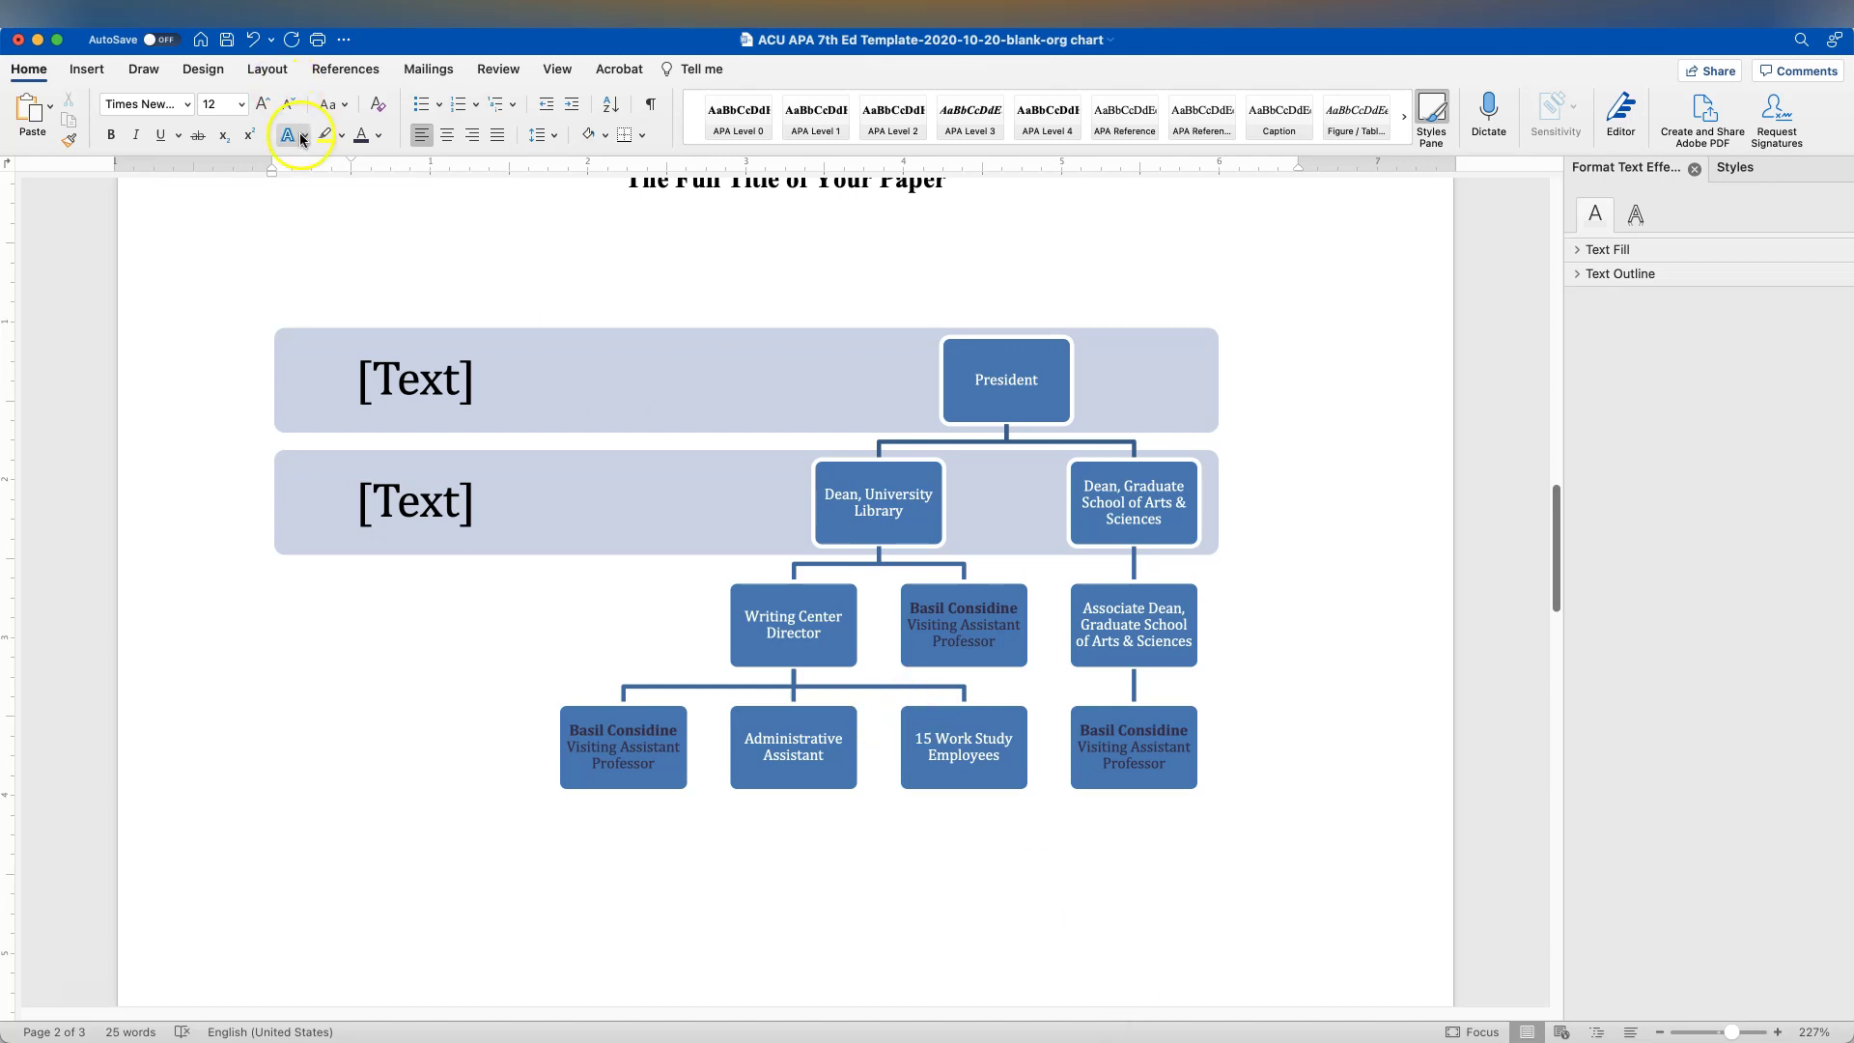
Browse the SmartArt layouts, previewing Converging Radial, then close without inserting
{"action": "left_click", "coordinate": [87, 69]}
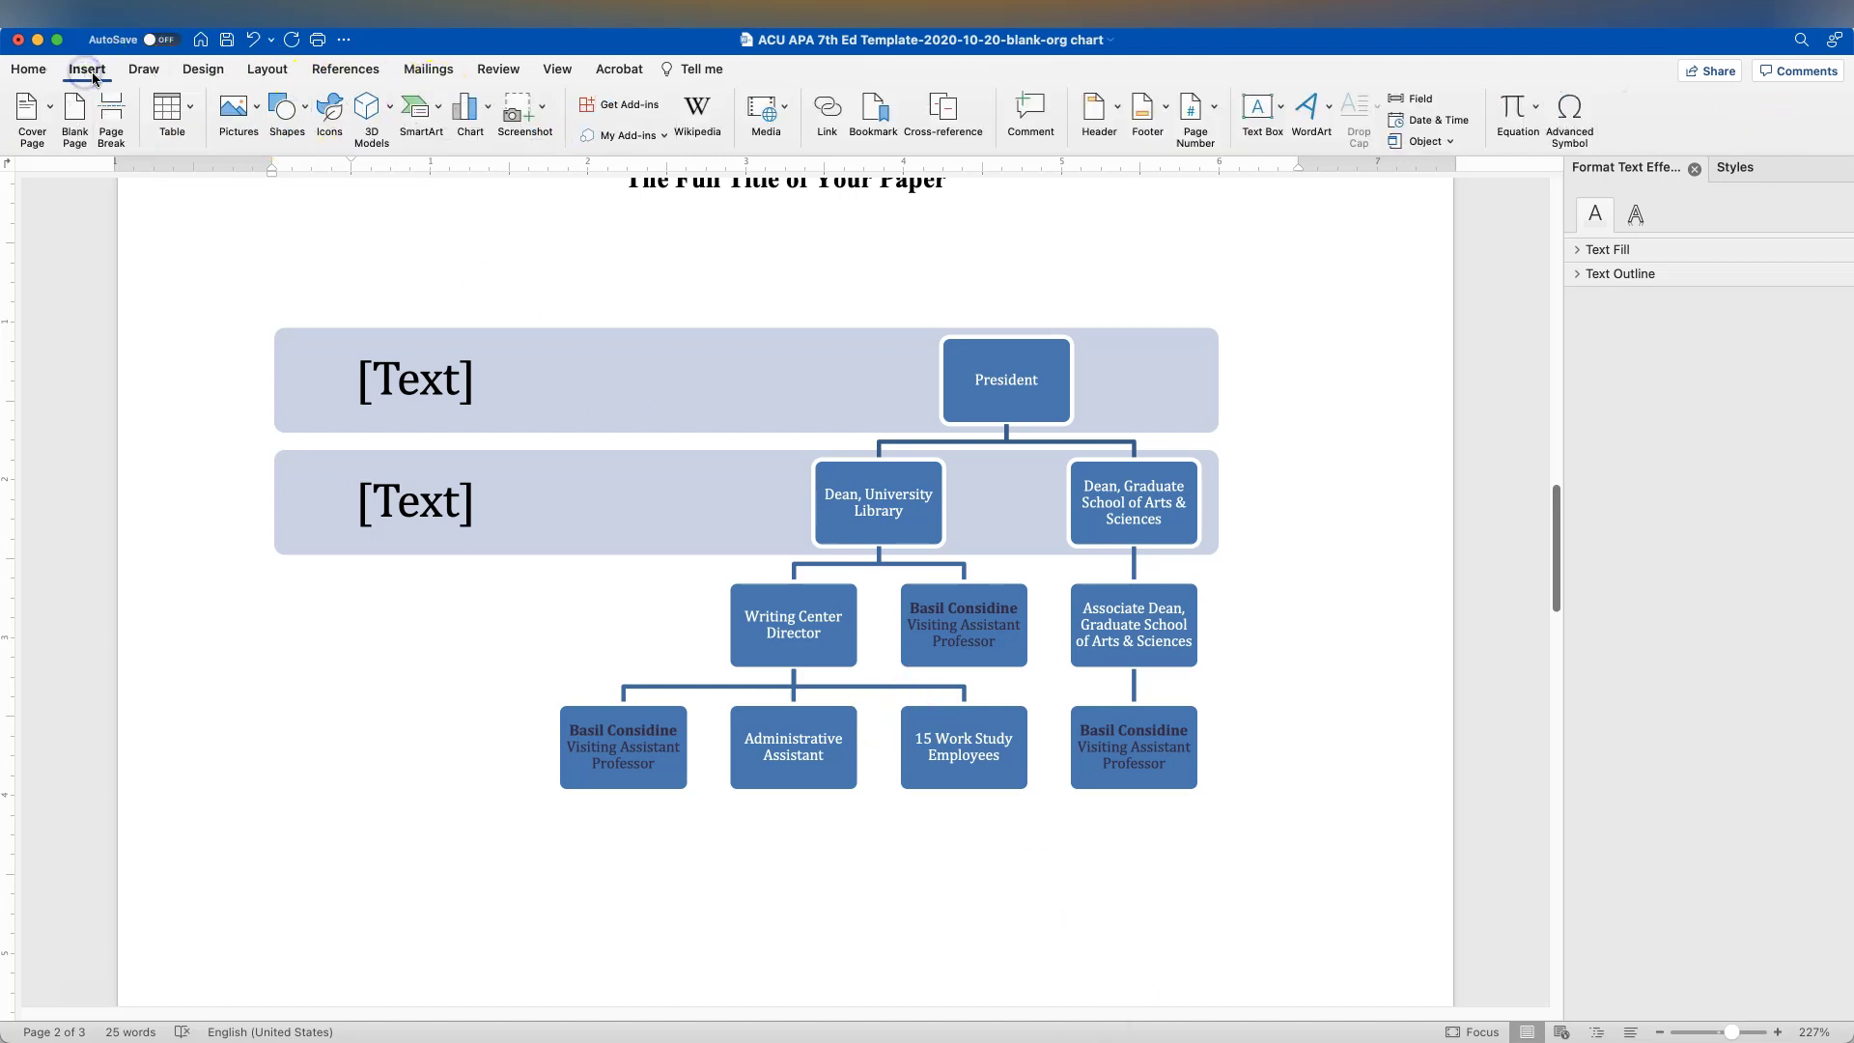
{"action": "left_click", "coordinate": [433, 110]}
{"action": "mouse_move", "coordinate": [512, 209]}
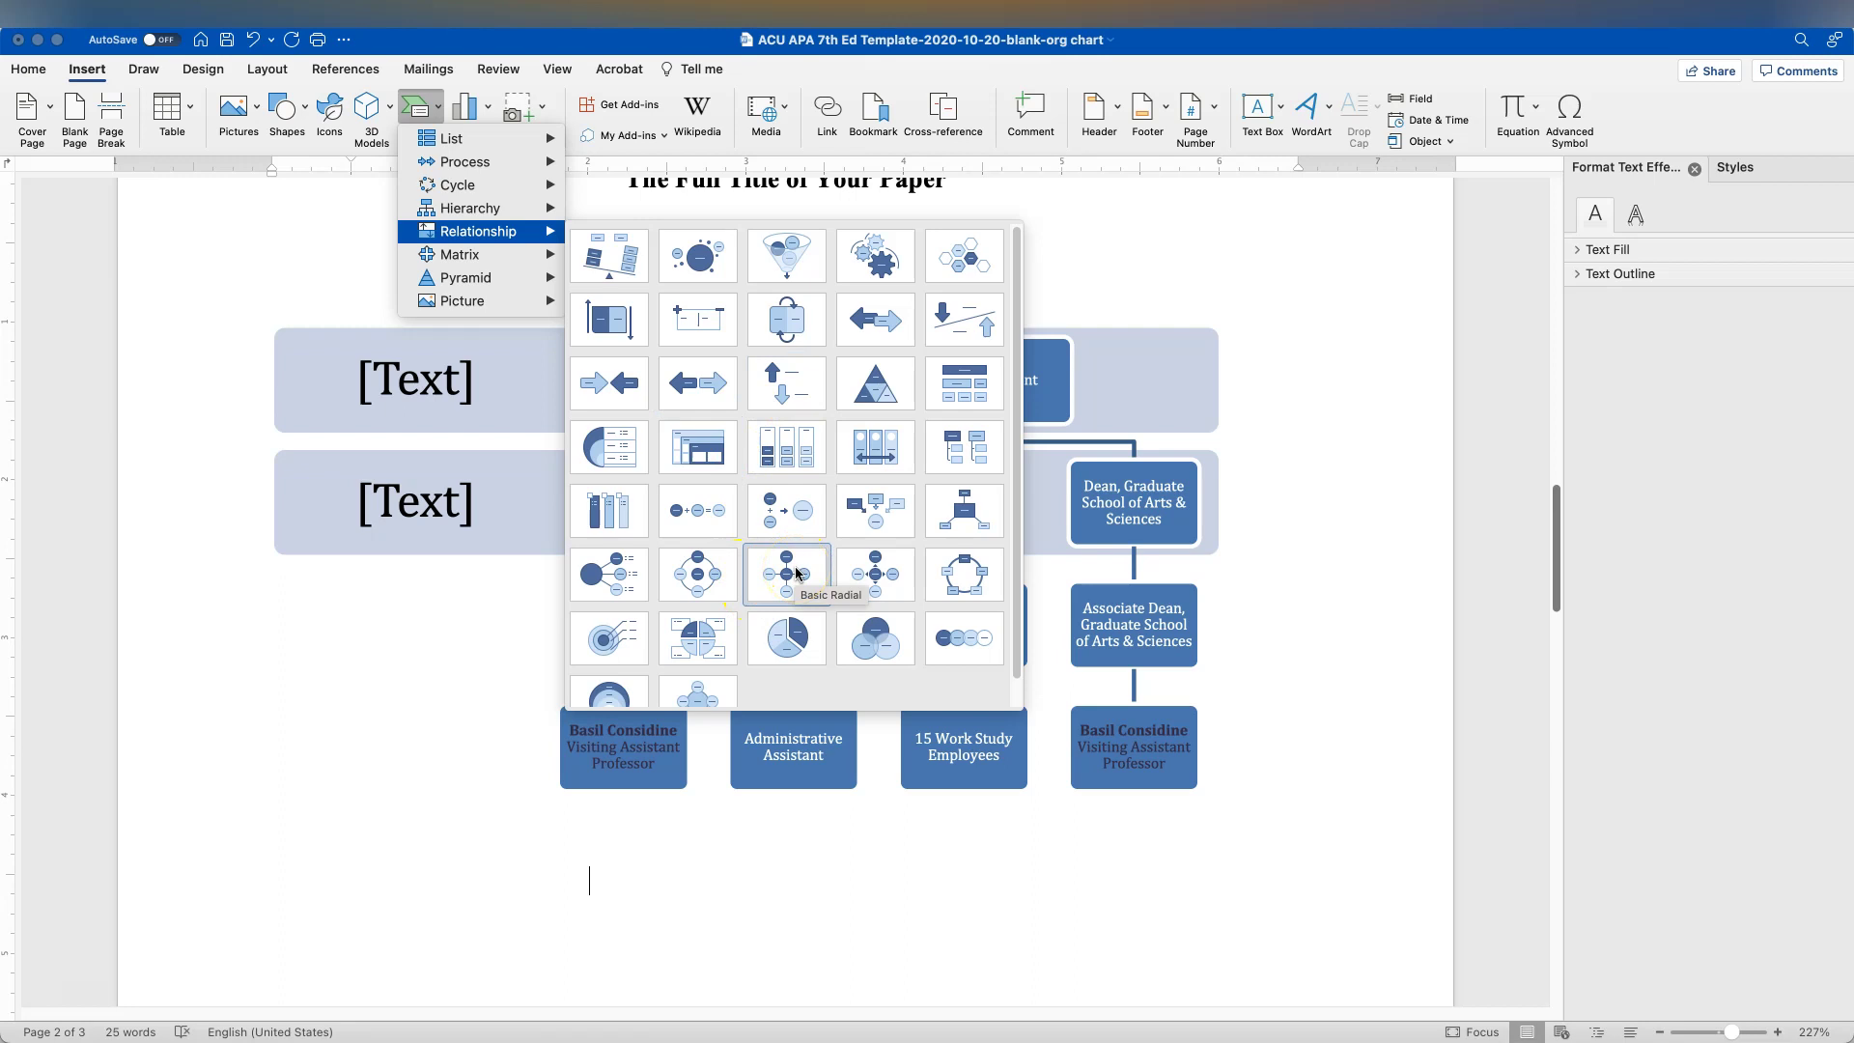
{"action": "left_click", "coordinate": [896, 517]}
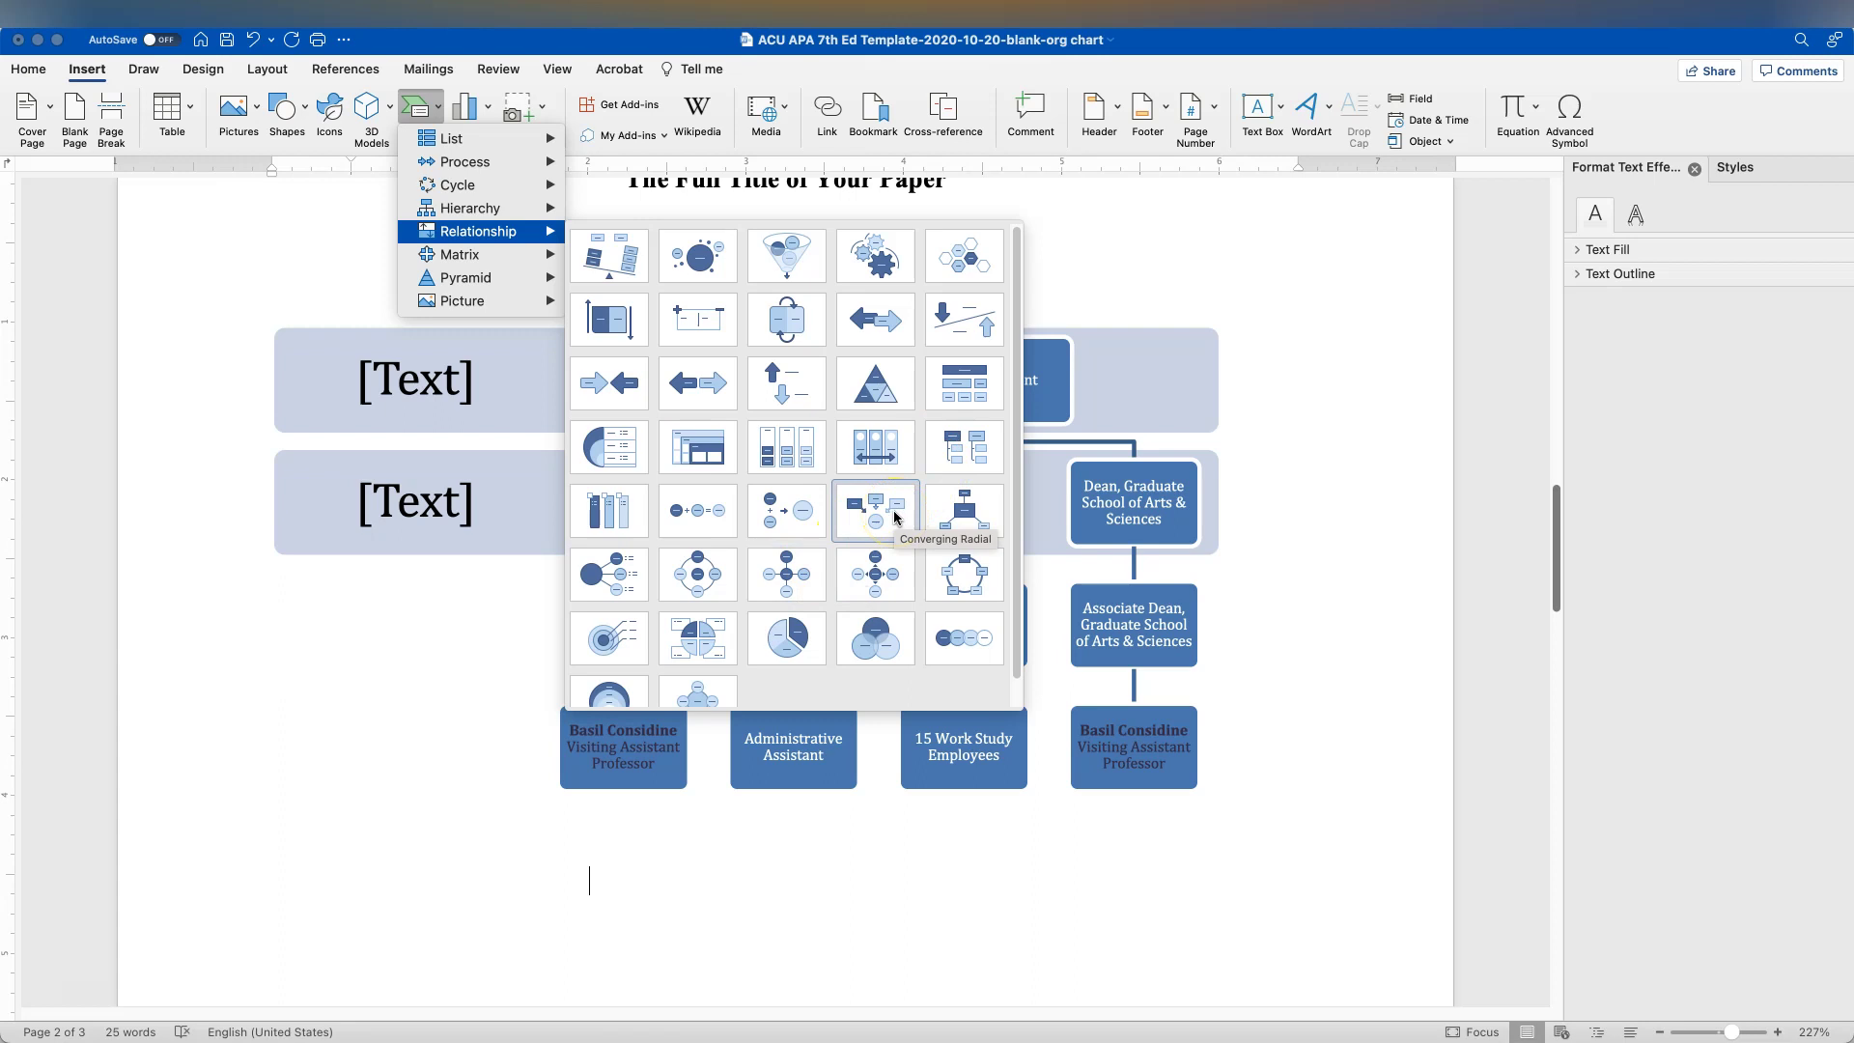
{"action": "left_click", "coordinate": [678, 868]}
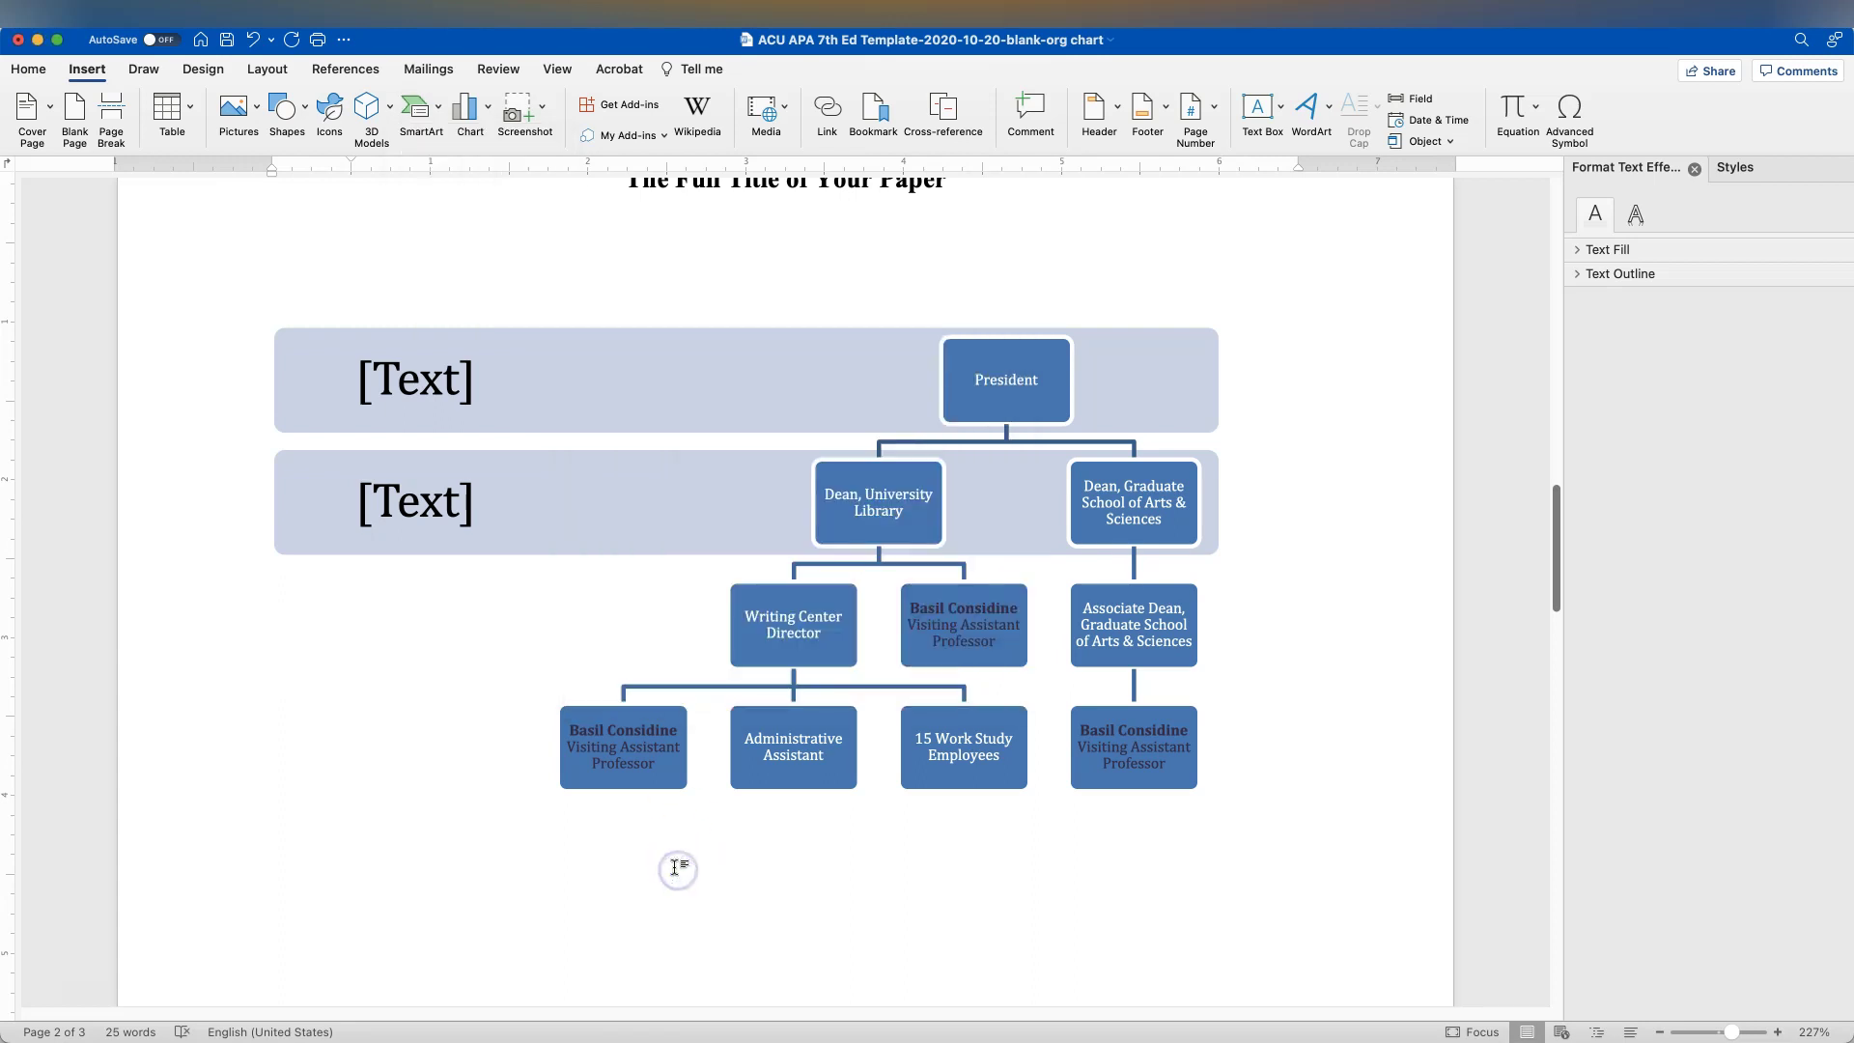
Add a blank page 3 after the org chart and bring up the SmartArt Relationship layouts
{"action": "key", "text": "Down"}
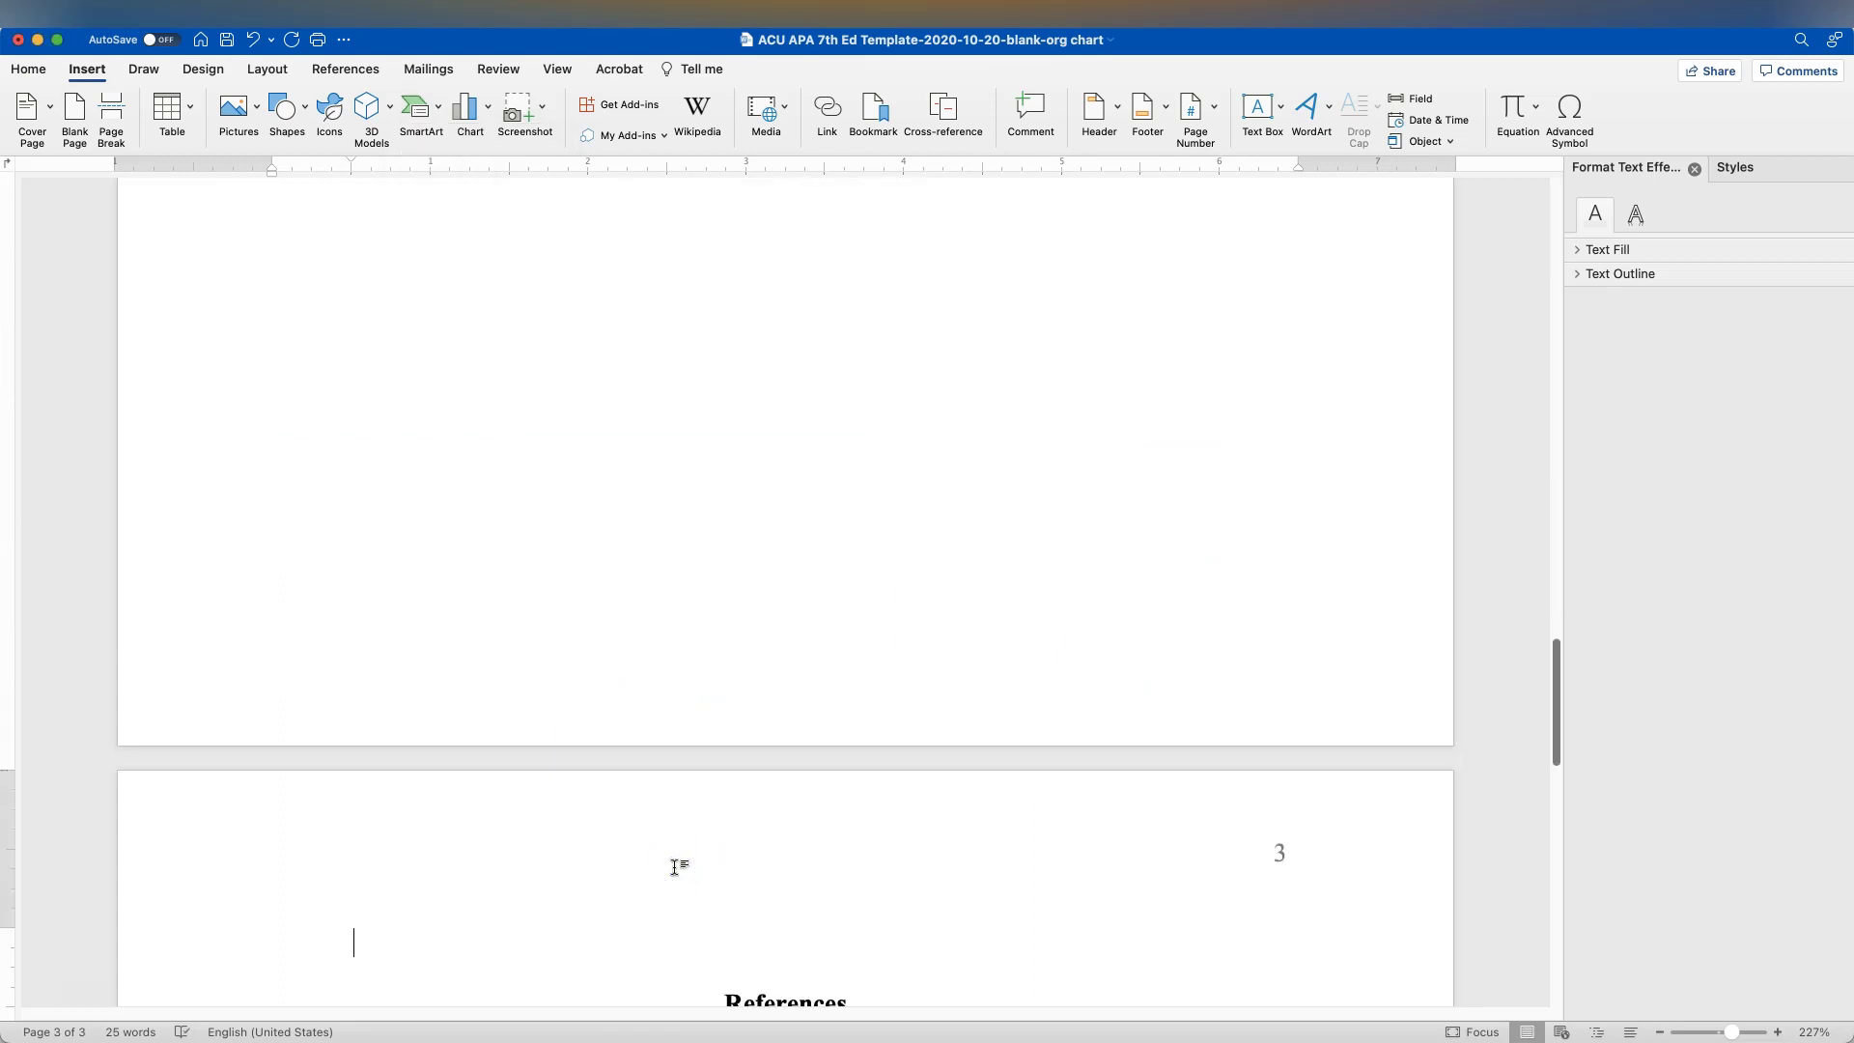
{"action": "key", "text": "Up"}
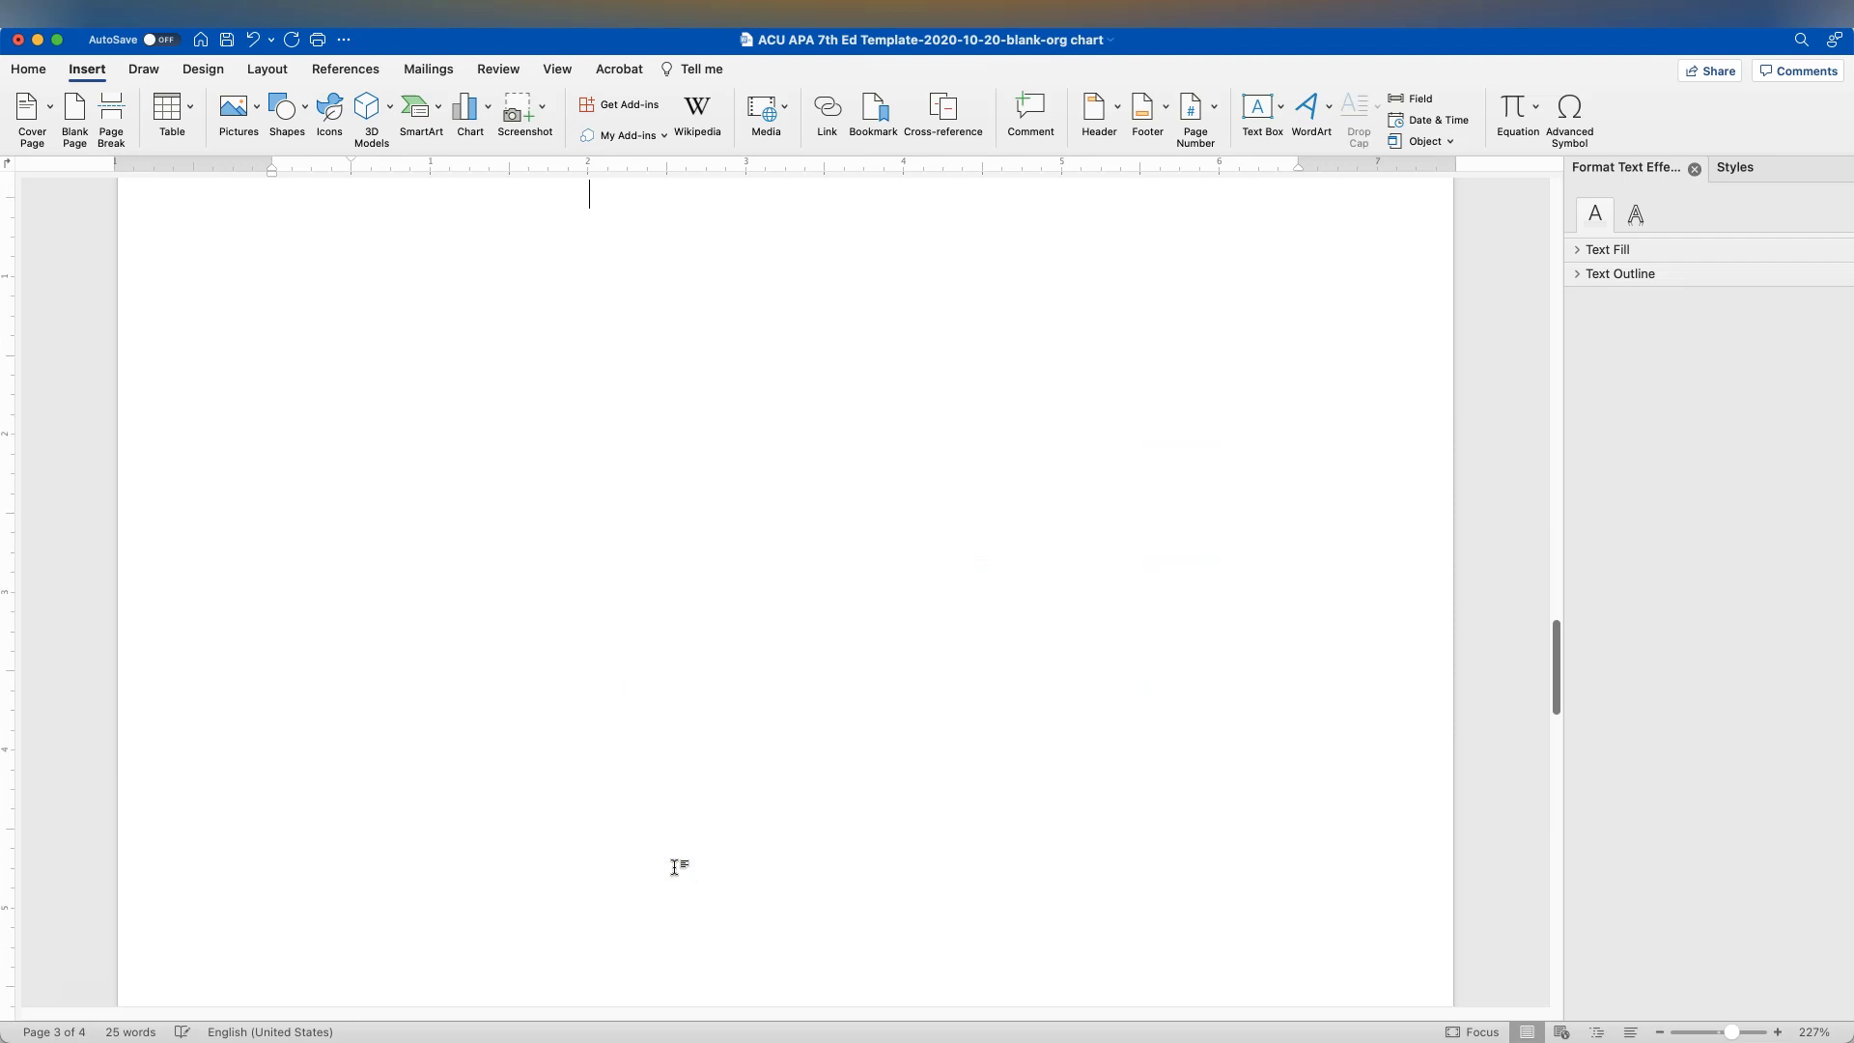
{"action": "key", "text": "Delete"}
{"action": "key", "text": "super+z"}
{"action": "left_click", "coordinate": [420, 120]}
{"action": "mouse_move", "coordinate": [503, 264]}
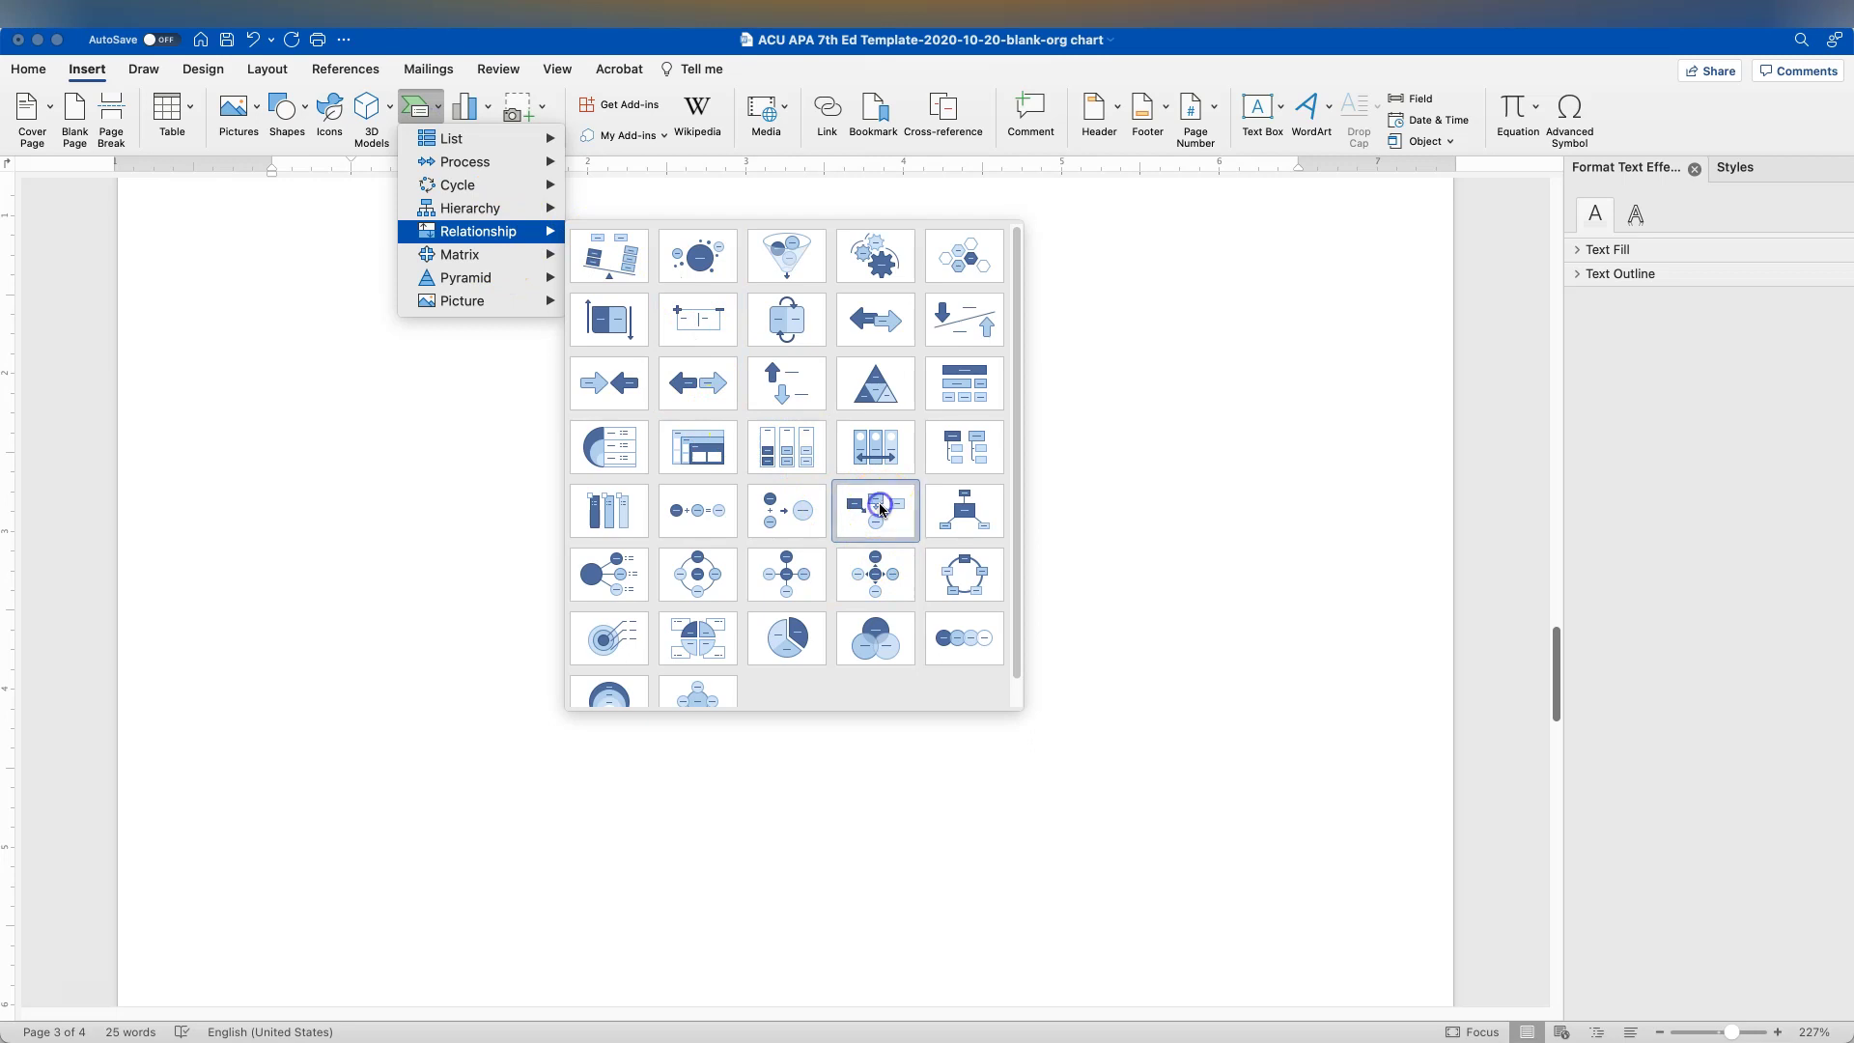
Insert a Converging Radial diagram with Basil Considine's name and title in the central circle
{"action": "left_click", "coordinate": [879, 509]}
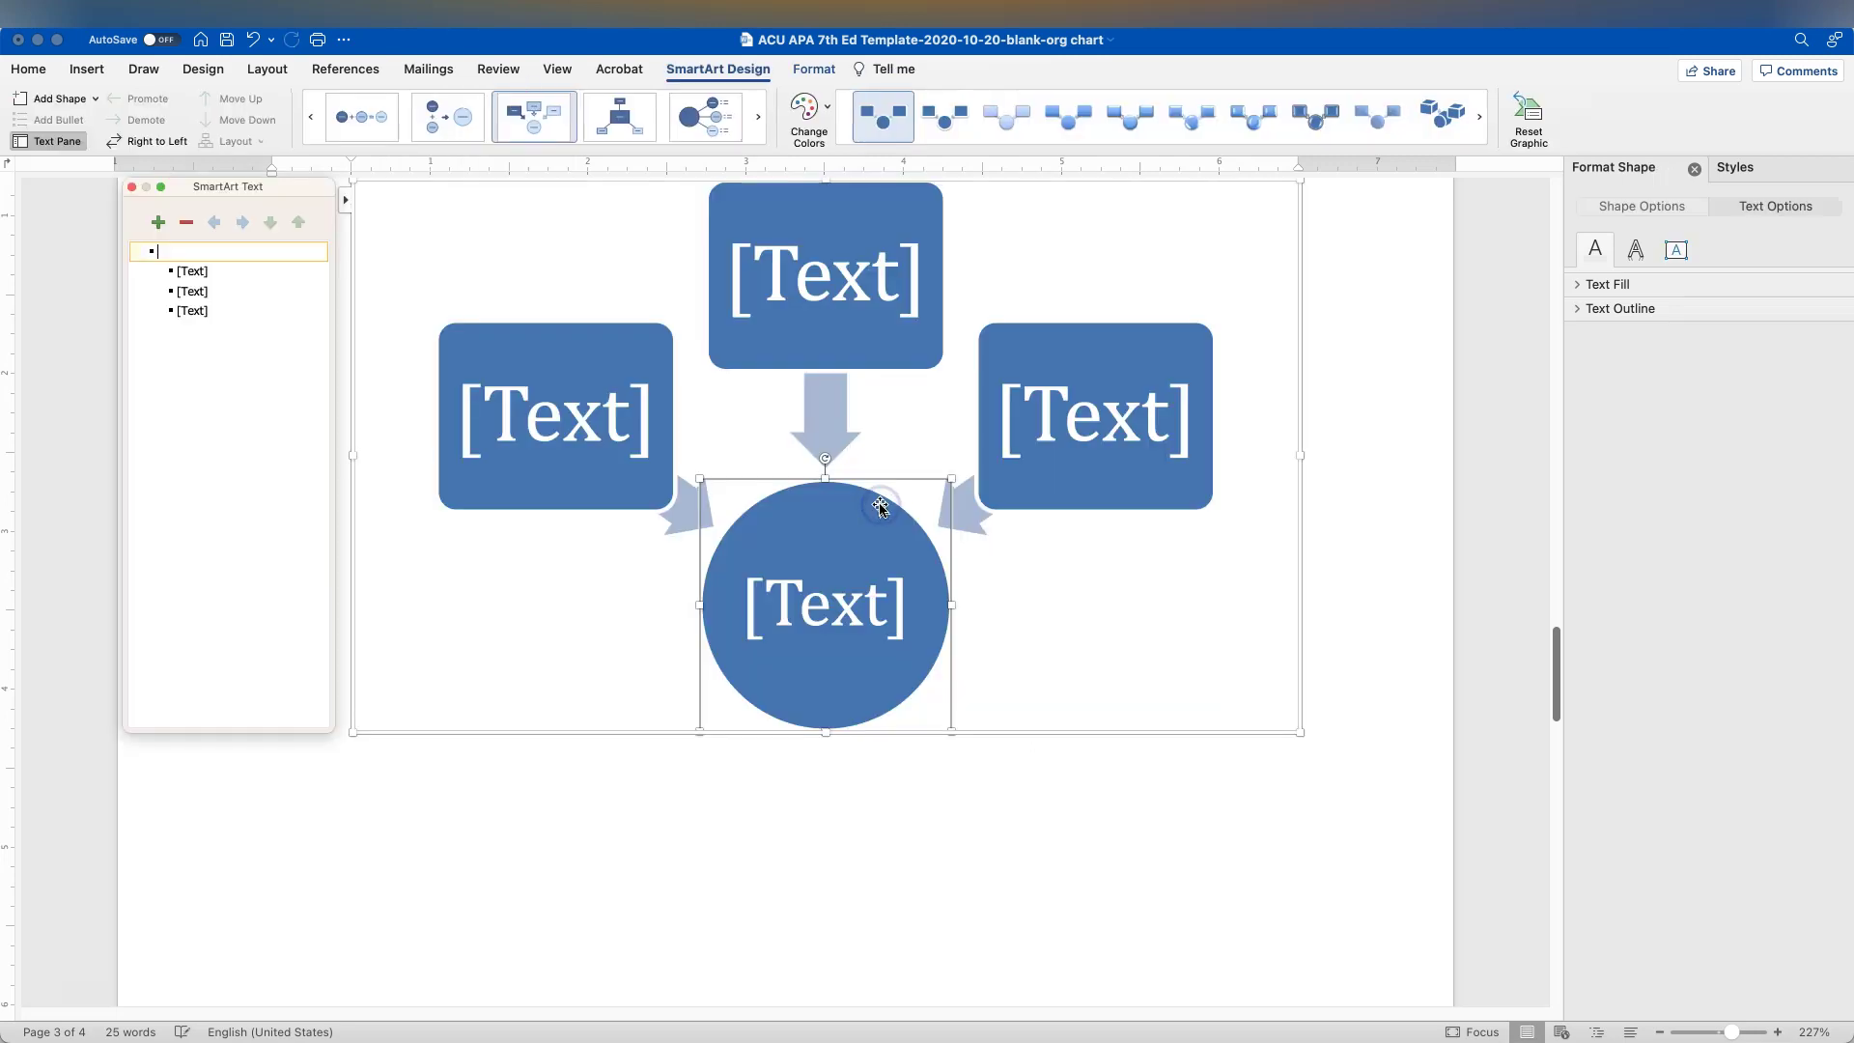
{"action": "left_click", "coordinate": [826, 604]}
{"action": "type", "text": "Basil Considine Visiting Assistant Professor"}
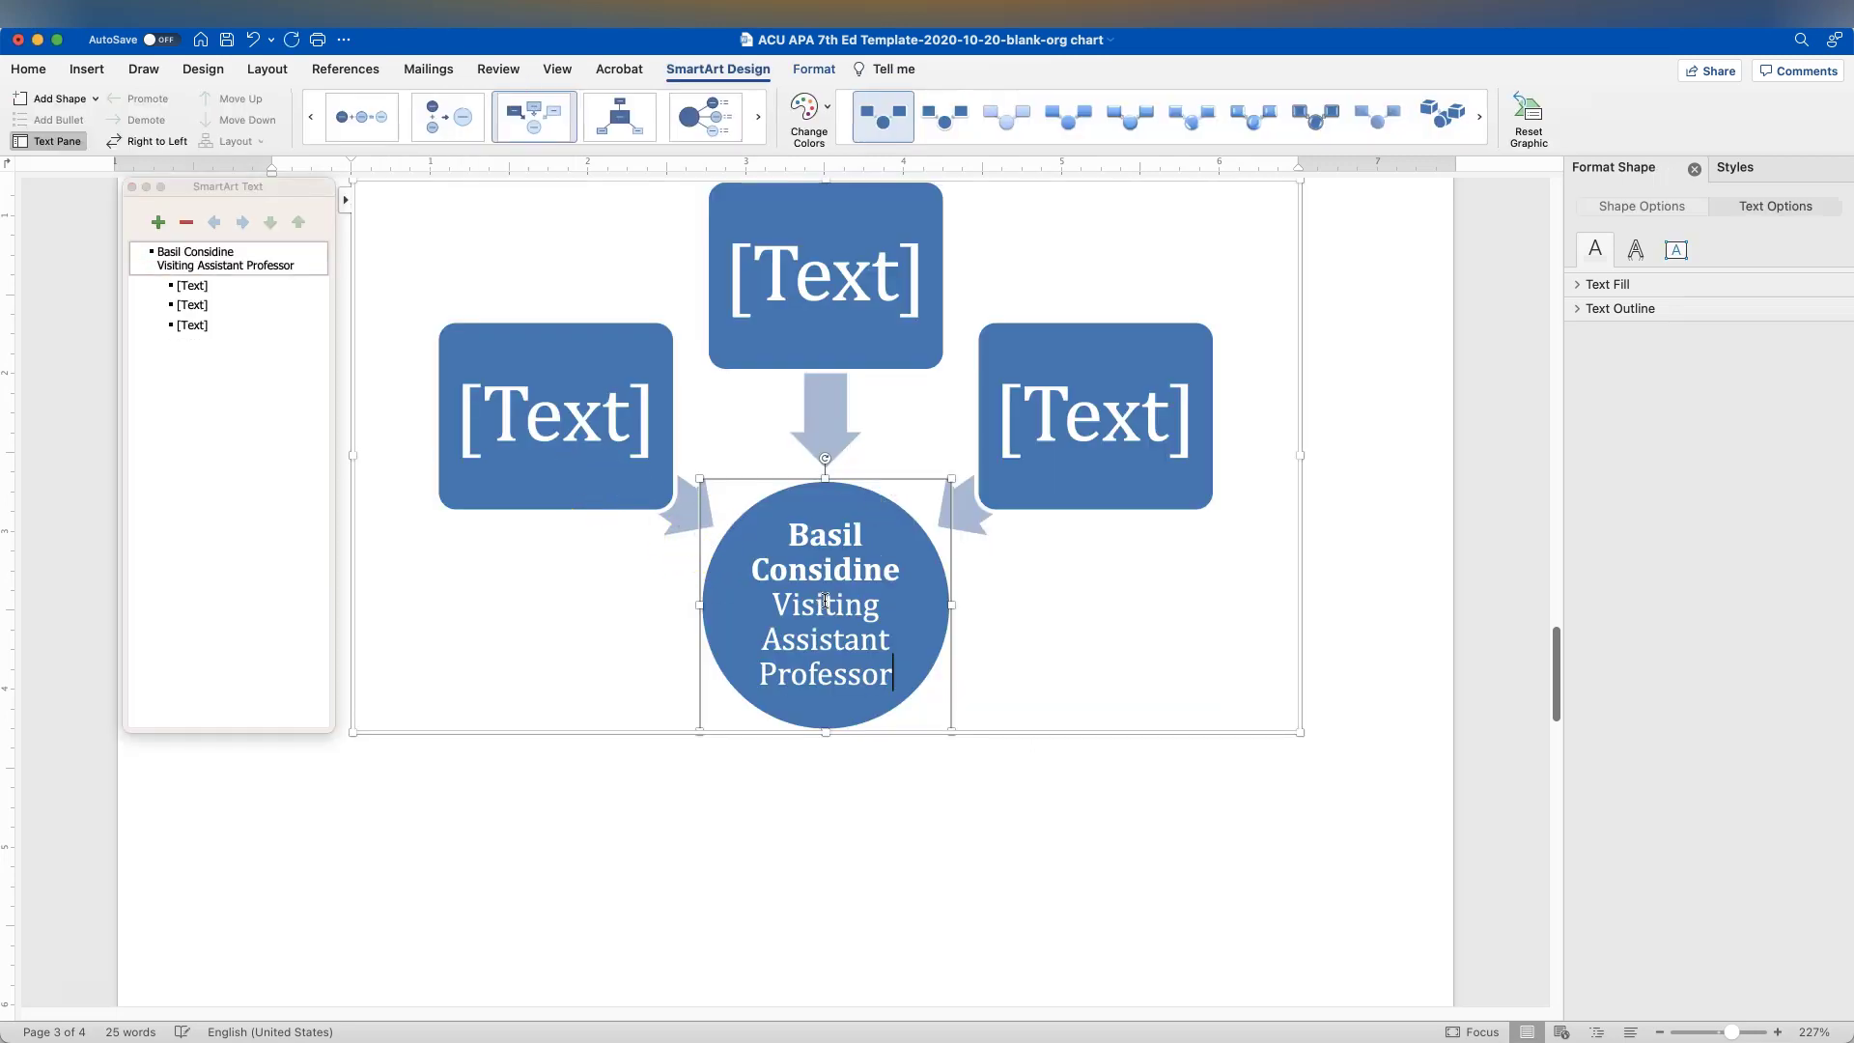
{"action": "left_click", "coordinate": [783, 270]}
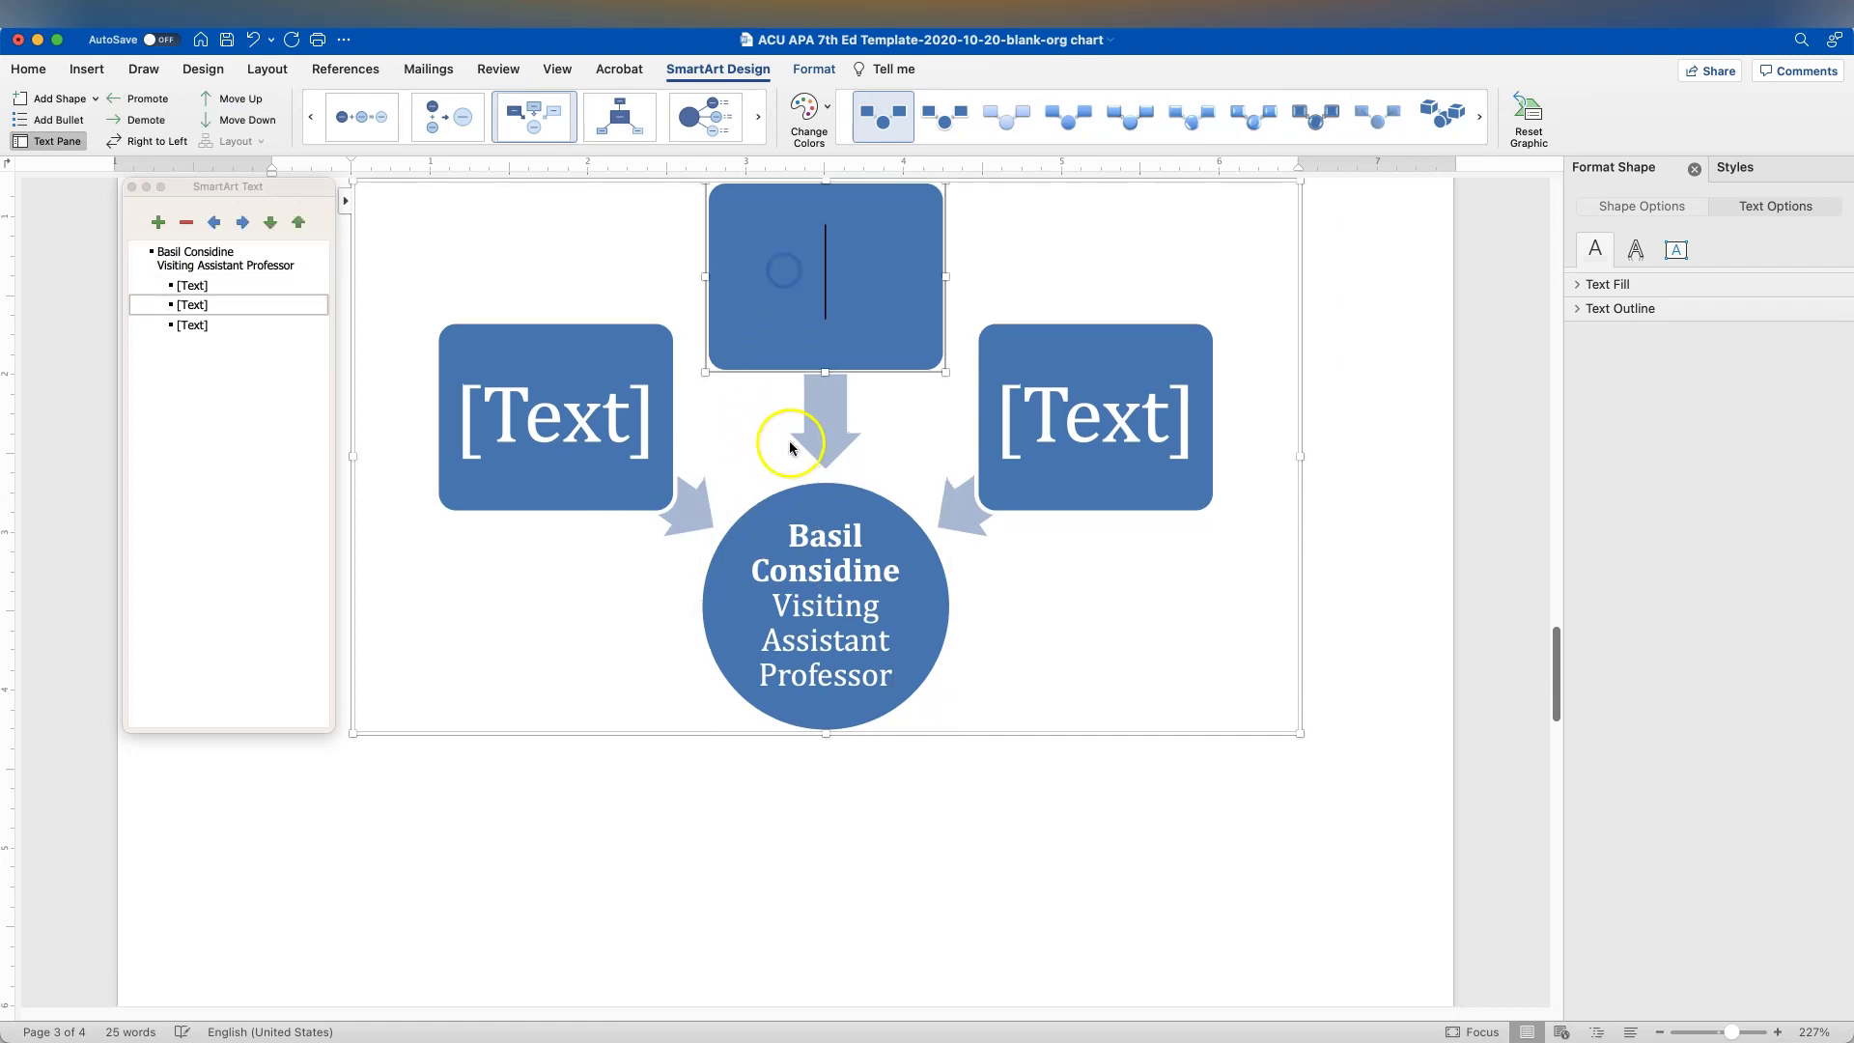
{"action": "scroll", "coordinate": [696, 468], "scroll_direction": "up", "scroll_amount": 1}
Fill the boxes with Writing Center Director, Dean, University Library, and Associate Dean, Graduate School of Arts & Sciences
{"action": "left_click", "coordinate": [586, 489]}
{"action": "type", "text": "W"}
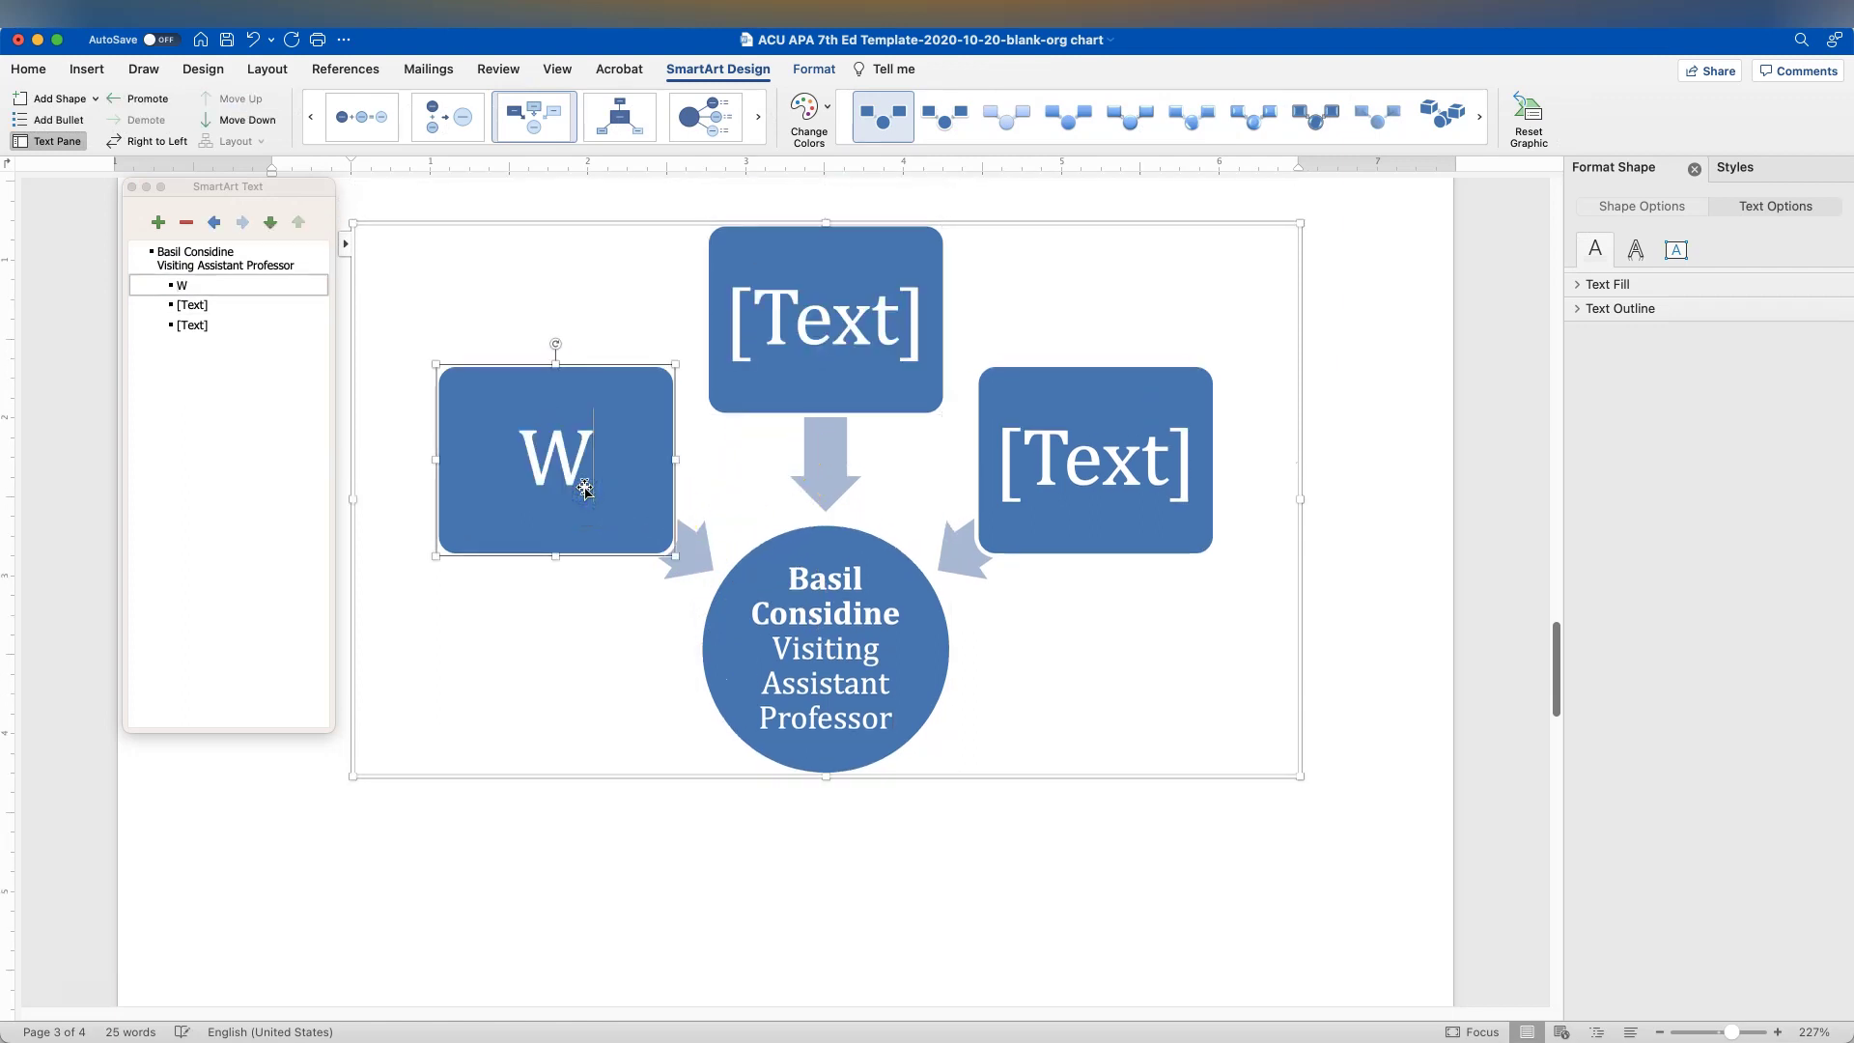
{"action": "type", "text": "riting Center Dri"}
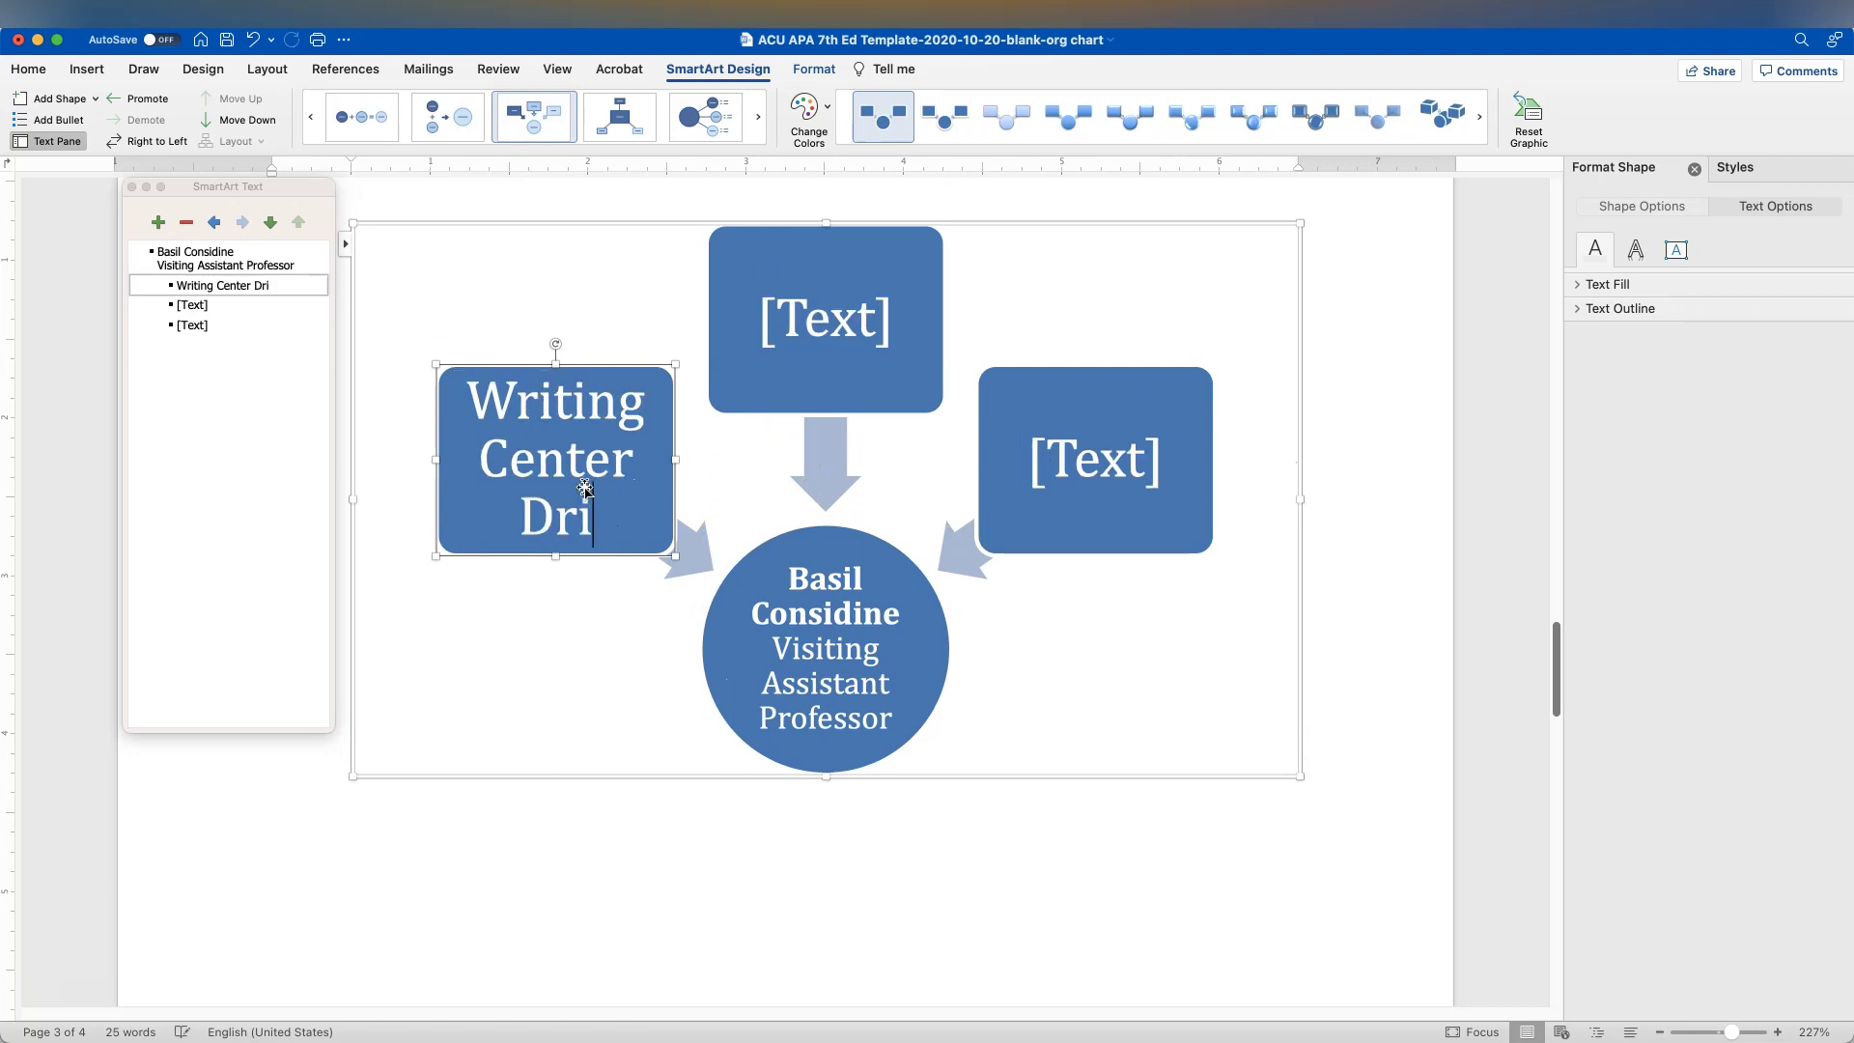
{"action": "key", "text": "BackSpace"}
{"action": "key", "text": "BackSpace"}
{"action": "type", "text": "irector"}
{"action": "left_click", "coordinate": [781, 340]}
{"action": "type", "text": "Dean,"}
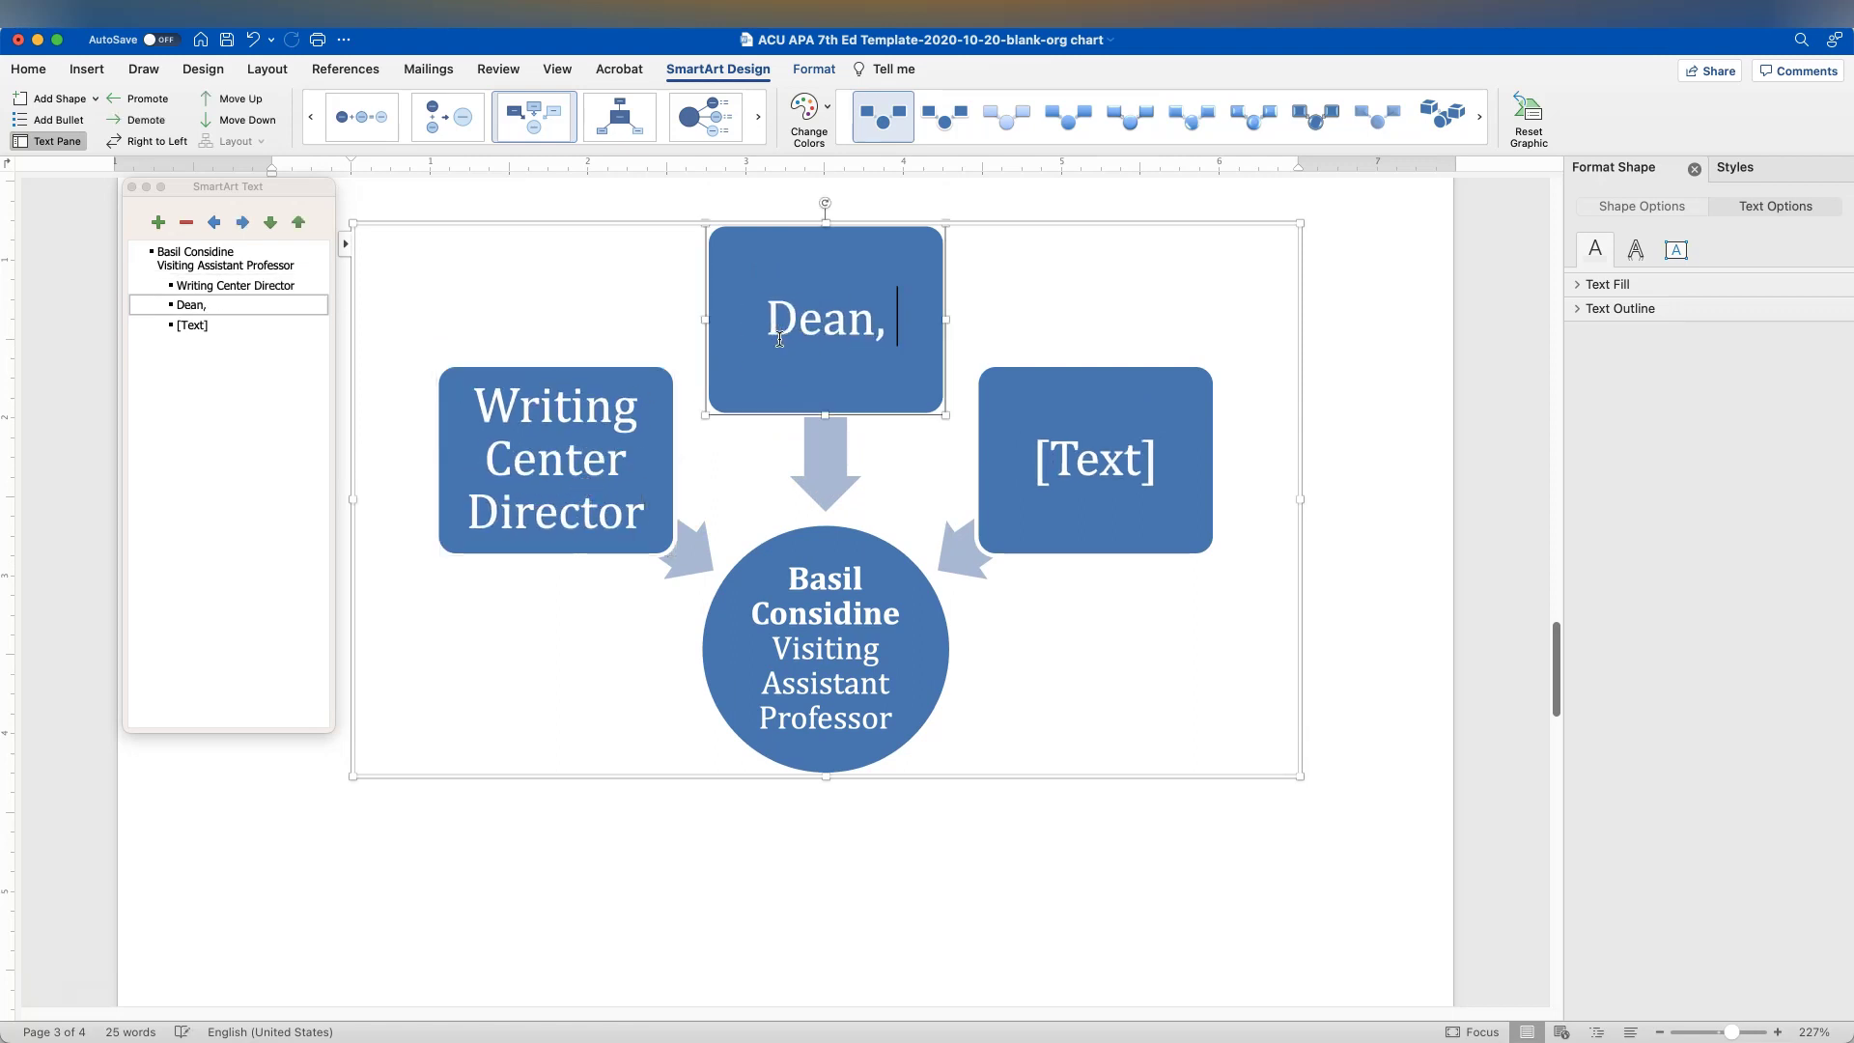
{"action": "type", "text": " University Library"}
{"action": "left_click", "coordinate": [1036, 442]}
{"action": "type", "text": "Associate Dean, Graduate School of Arts & Sciences"}
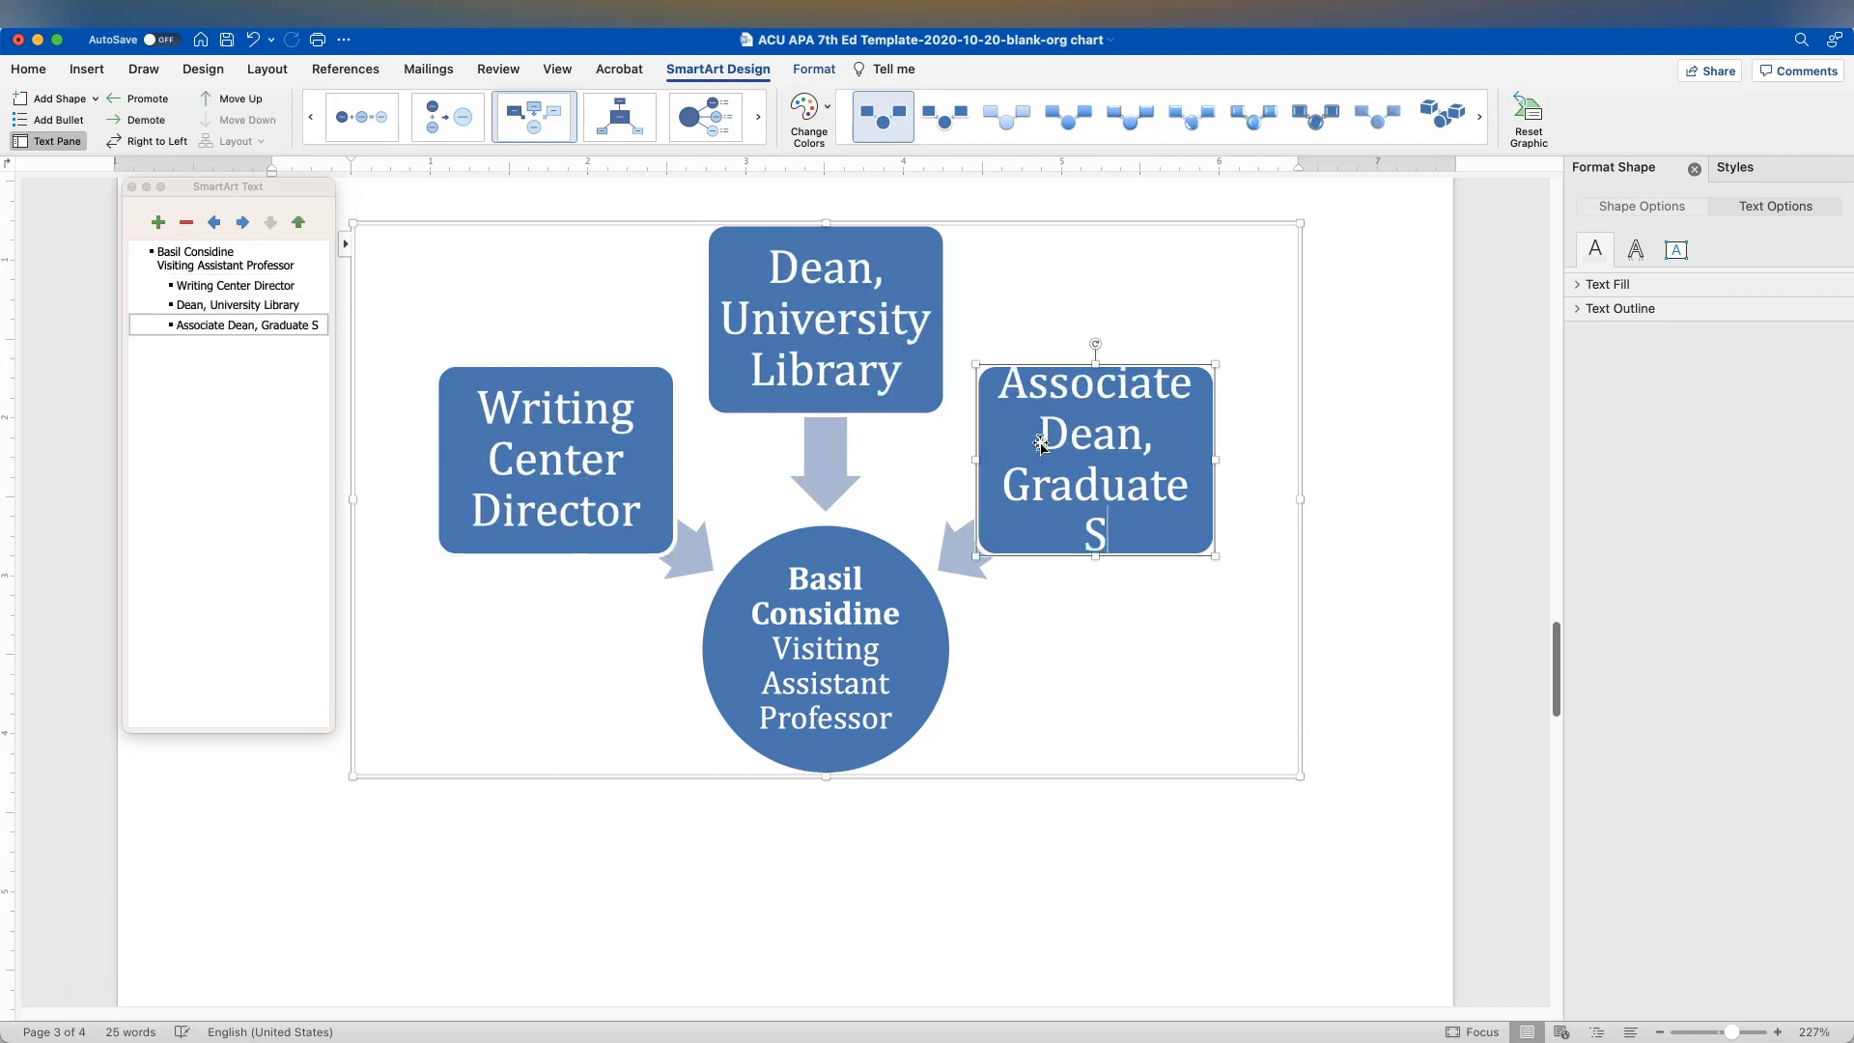
Add Dean, Graduate School of Arts & Sciences as a sub-point under Associate Dean
{"action": "left_click", "coordinate": [158, 223]}
{"action": "left_click", "coordinate": [236, 223]}
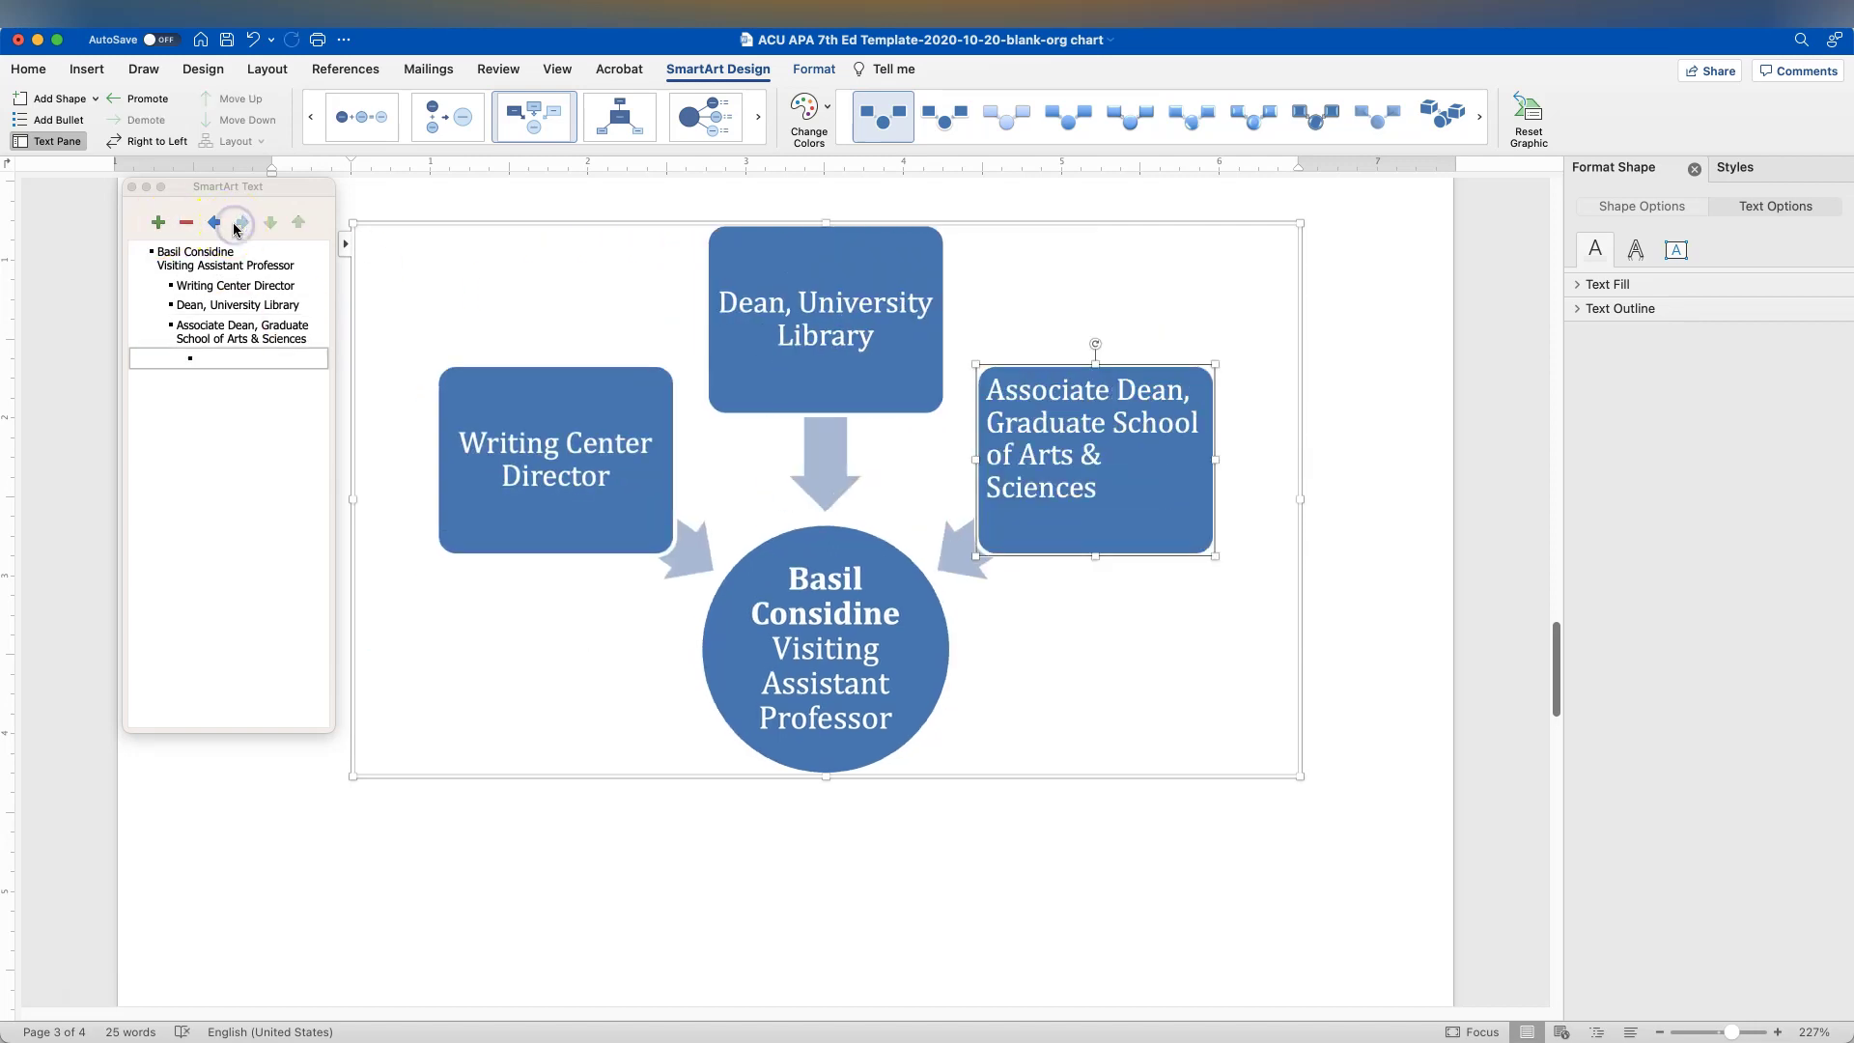
{"action": "left_click", "coordinate": [198, 357]}
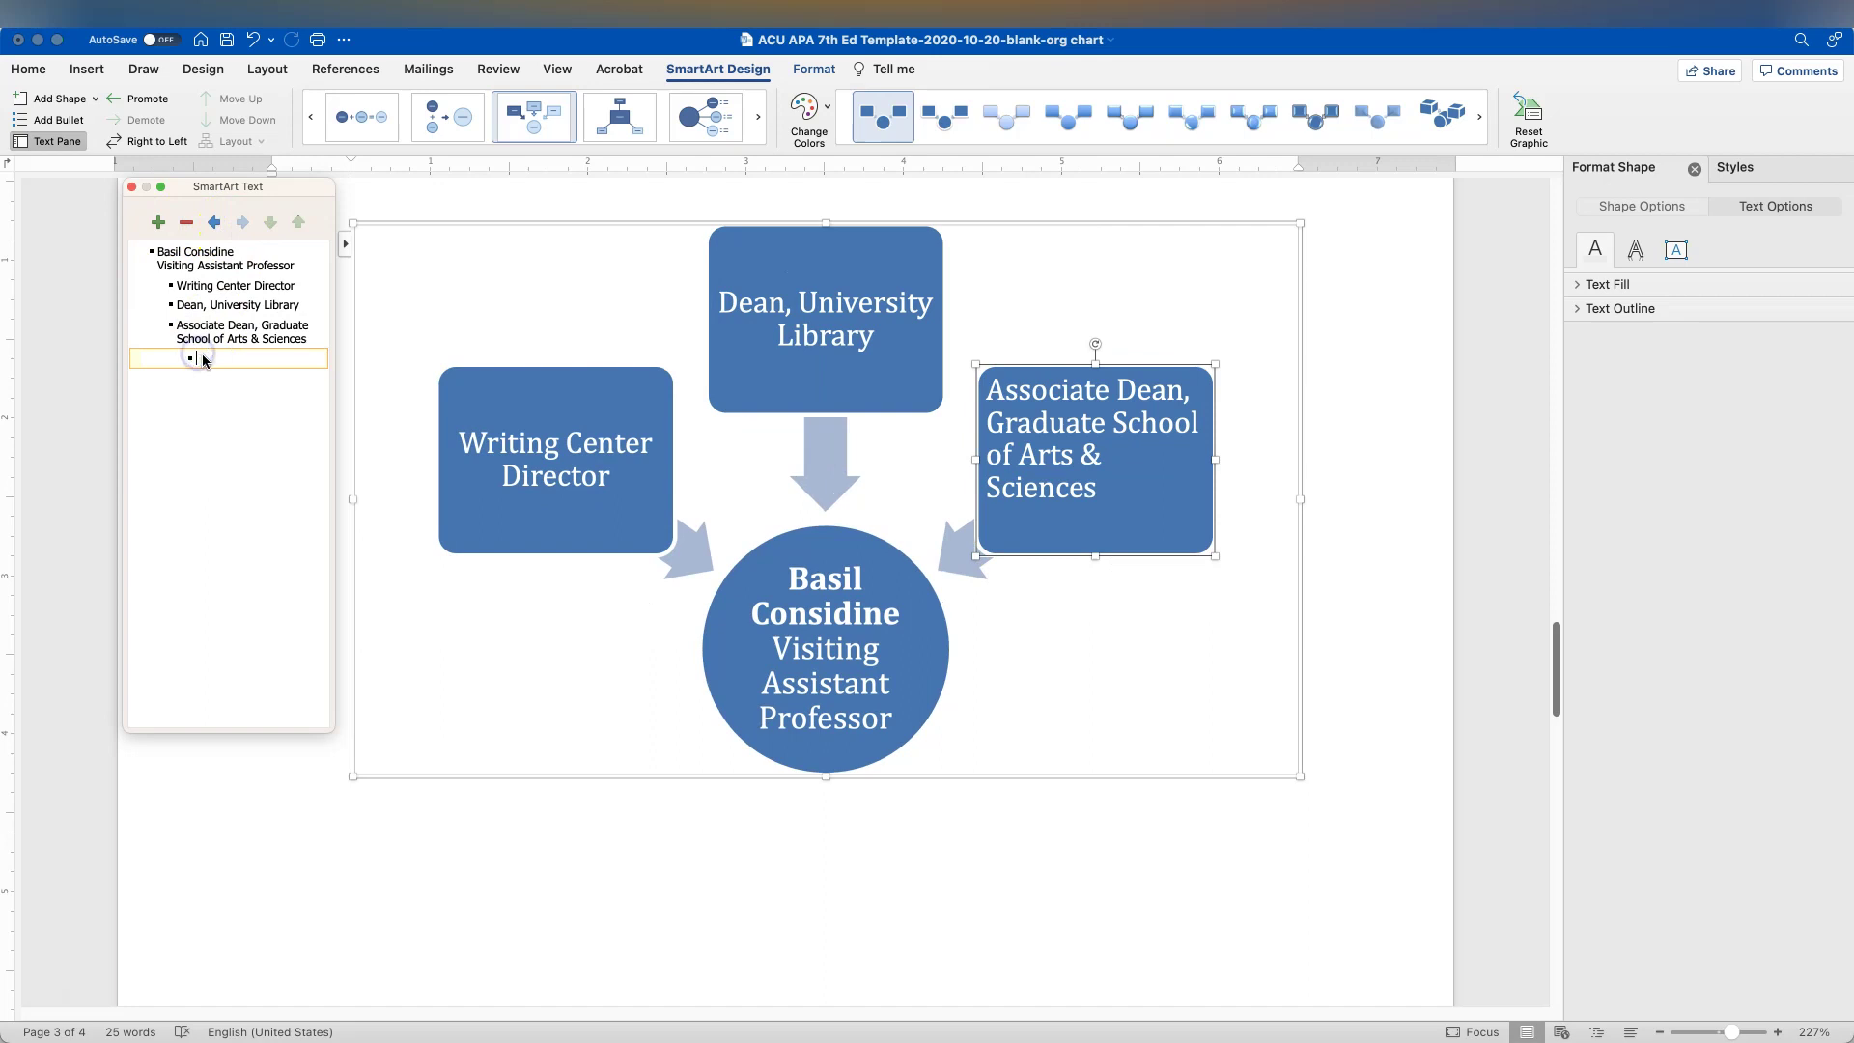
{"action": "type", "text": "Dean, Graduate Scho"}
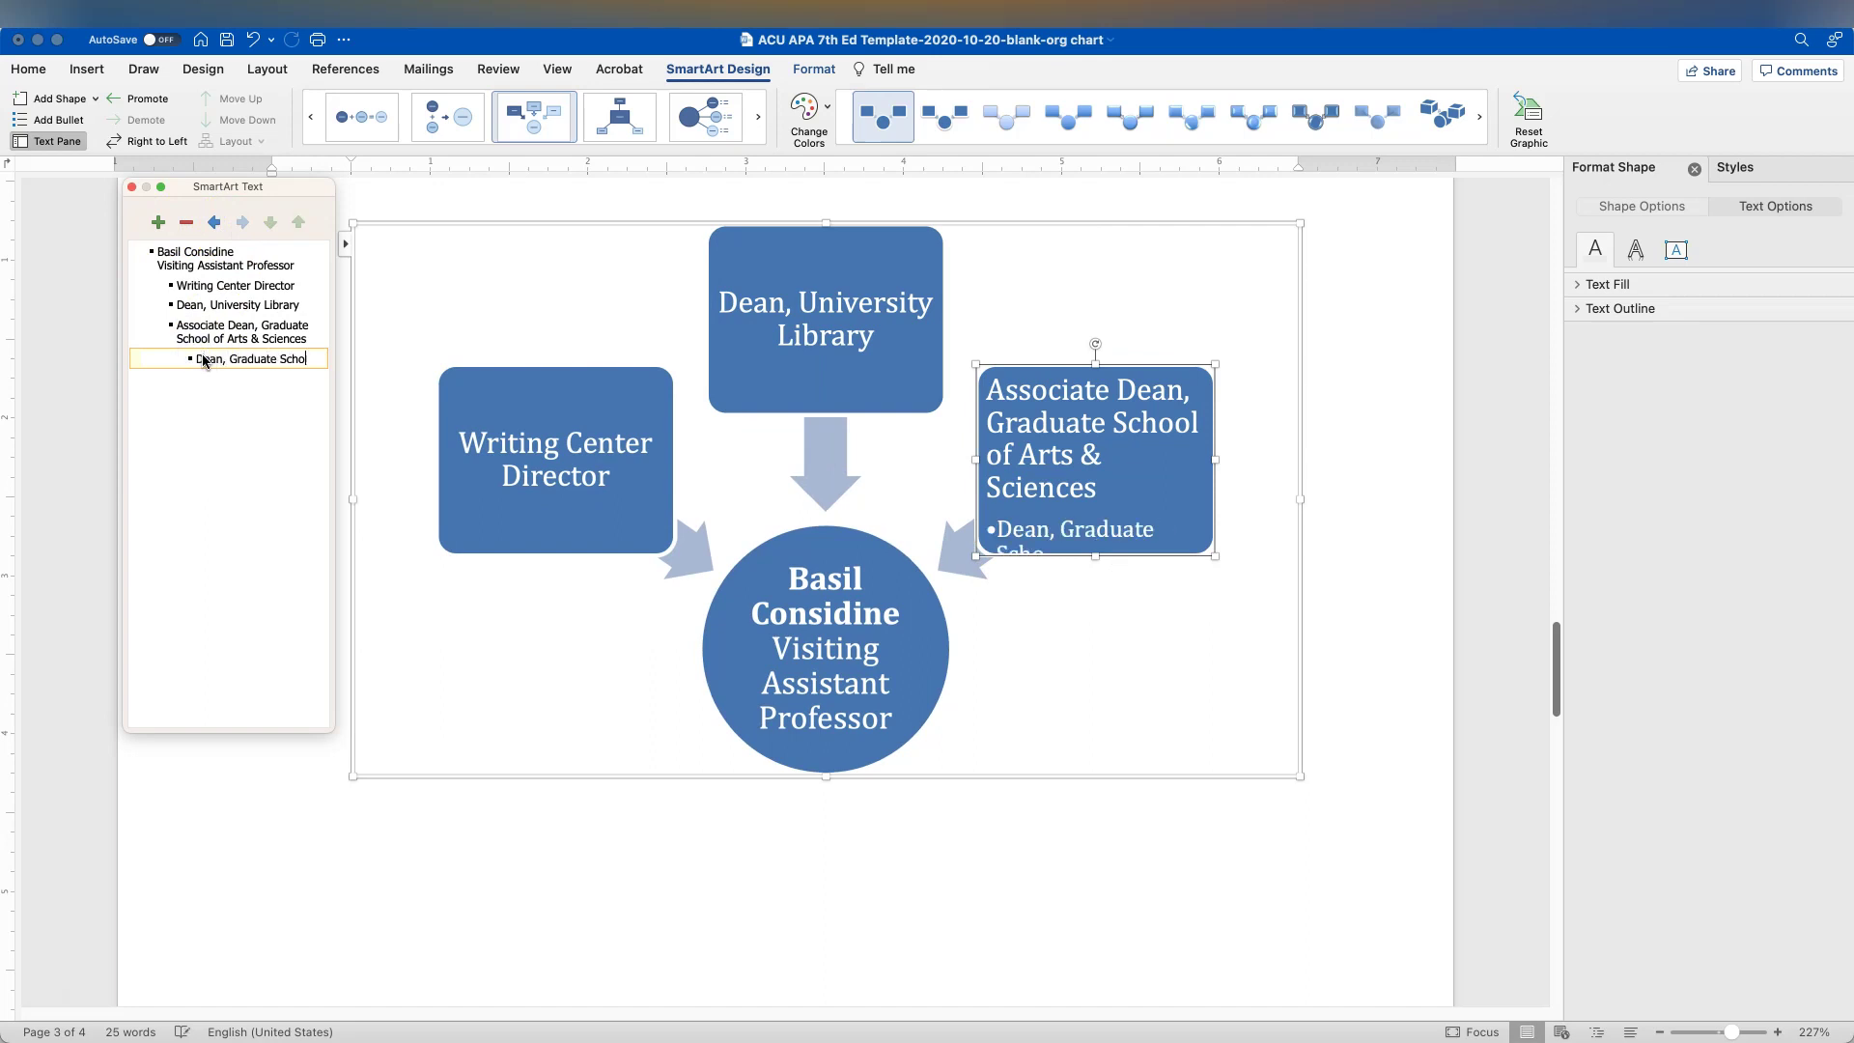
{"action": "type", "text": "ol of Arts"}
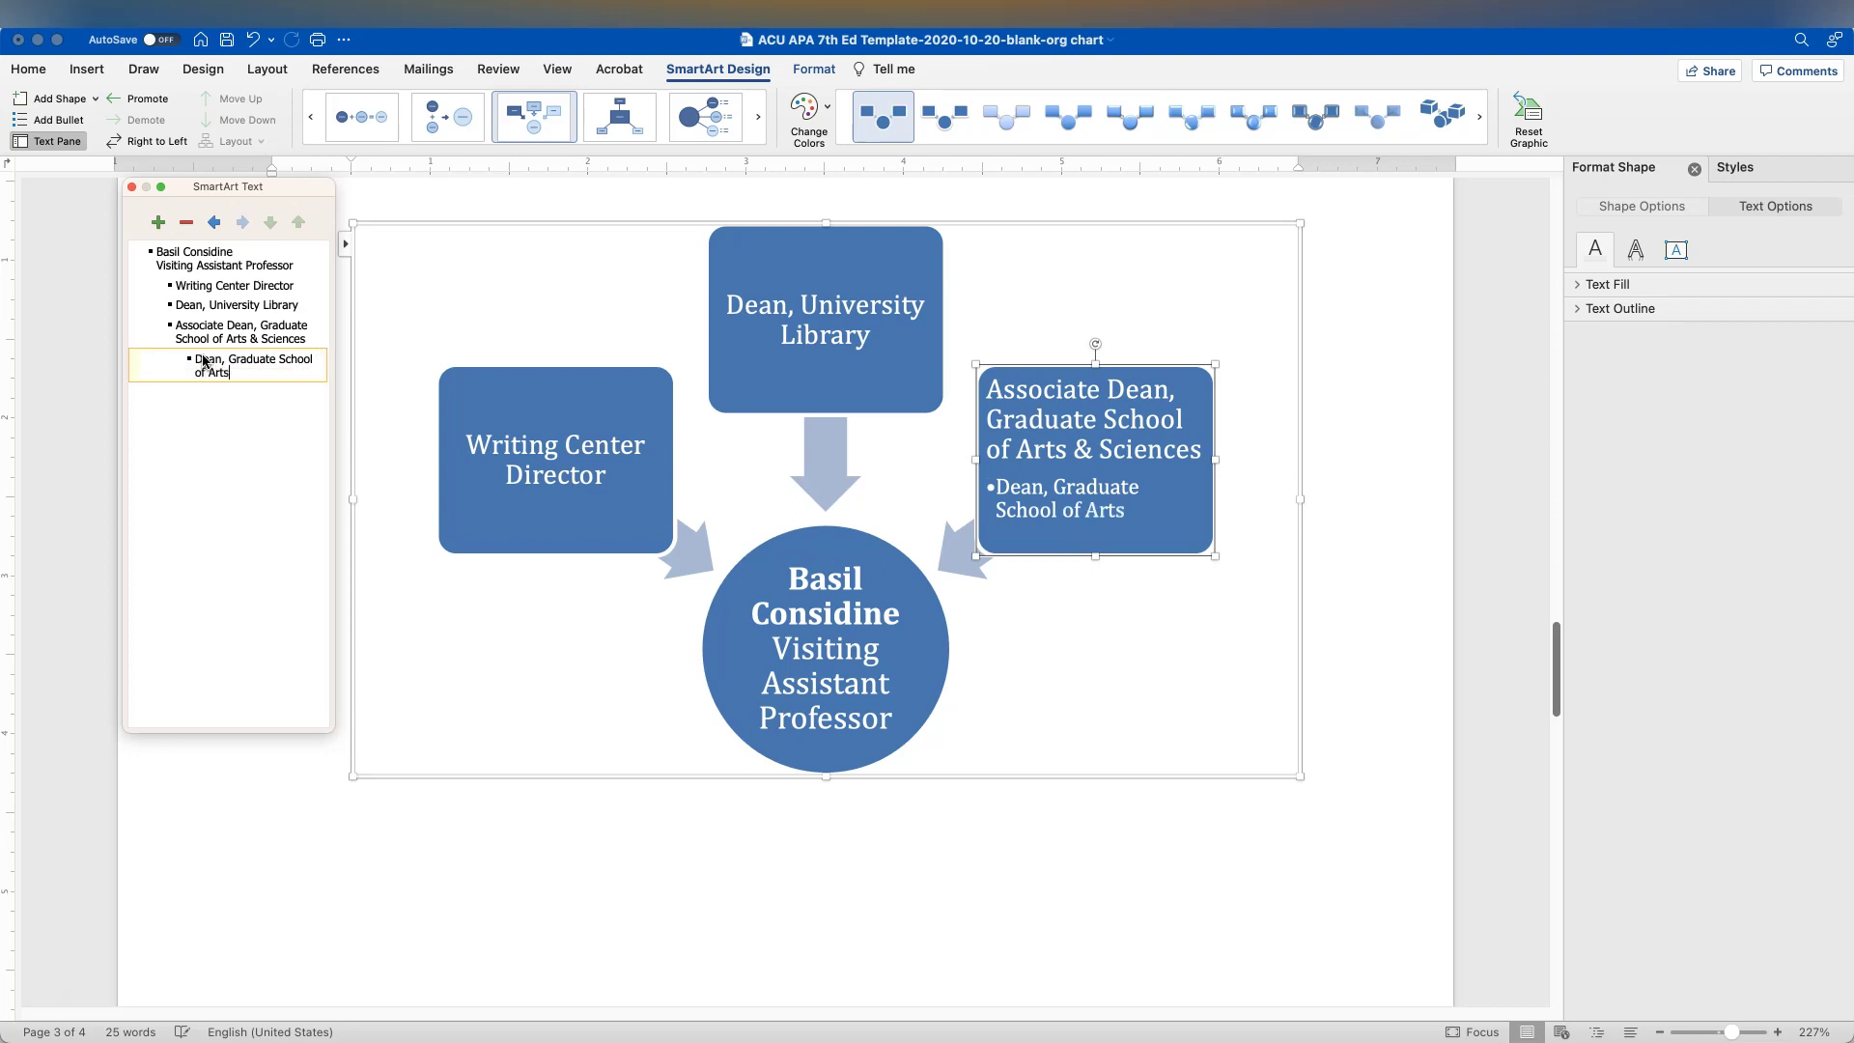
{"action": "type", "text": " & Sciences"}
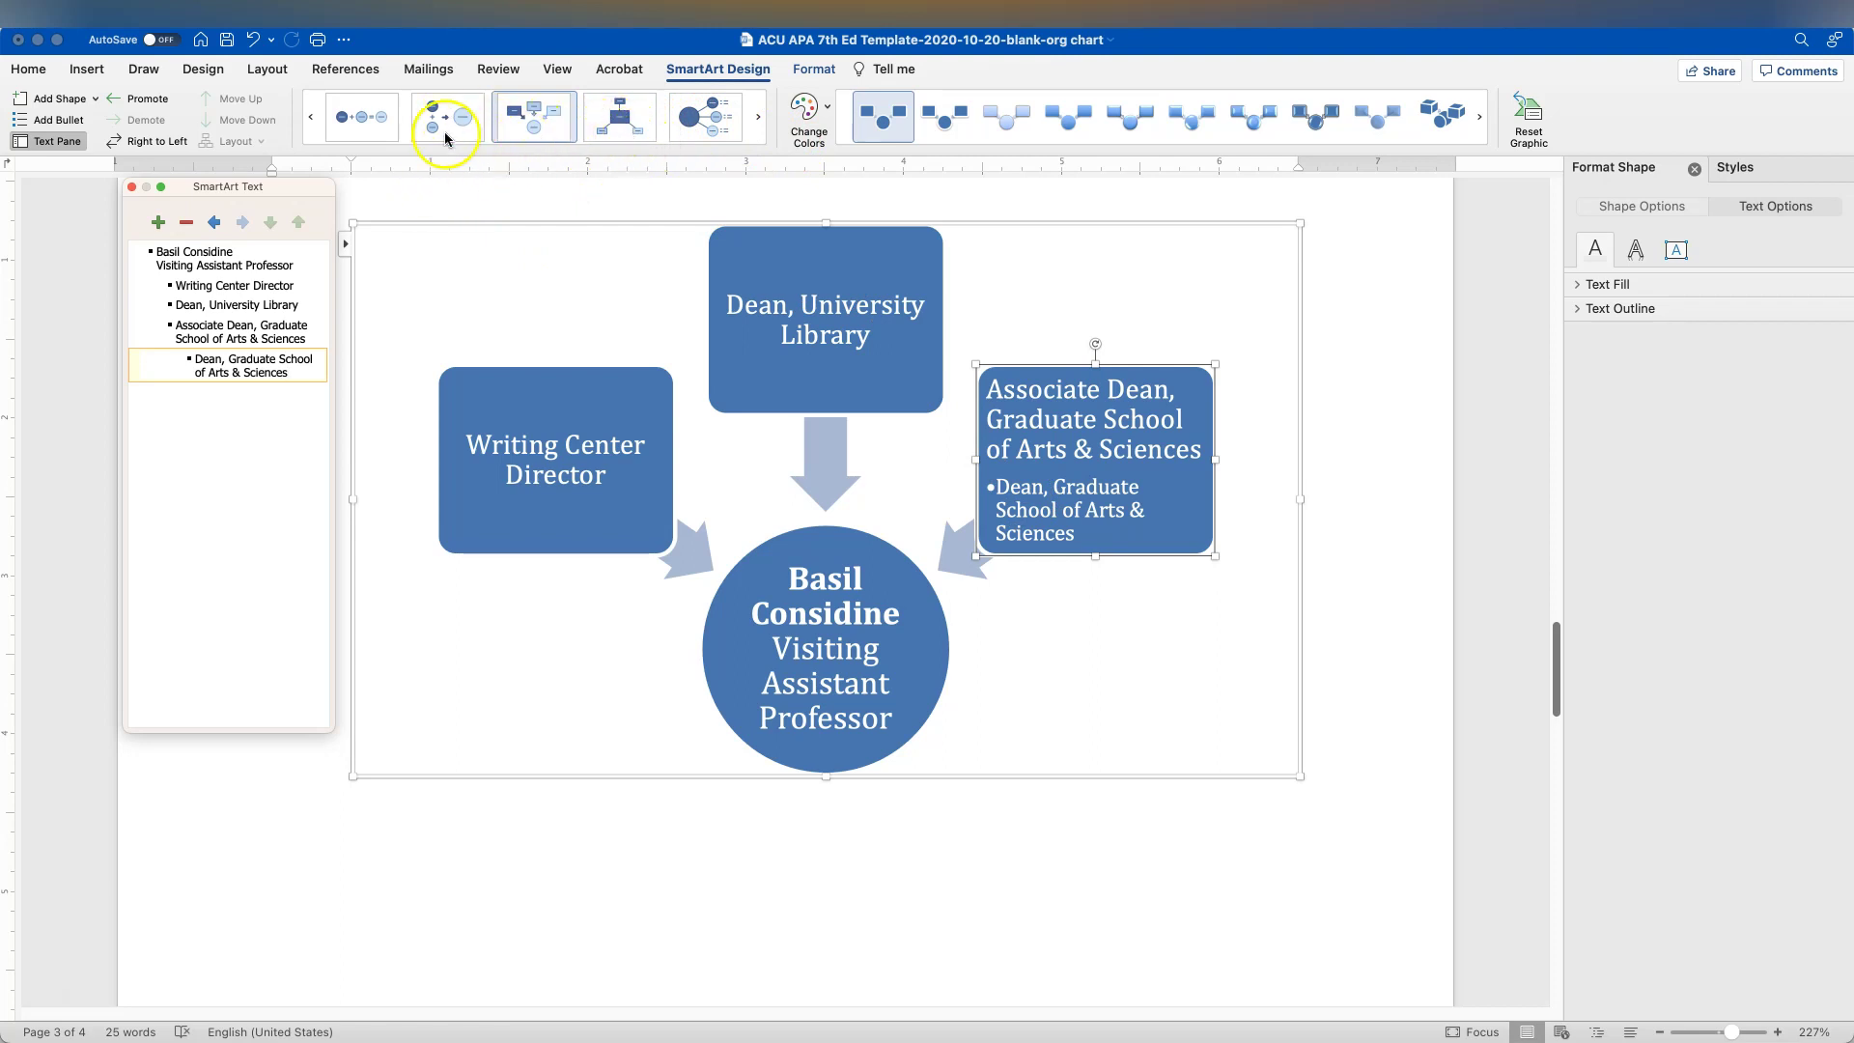
Try a picture-and-list layout, then switch the diagram to a hub-and-spoke layout
{"action": "left_click", "coordinate": [687, 117]}
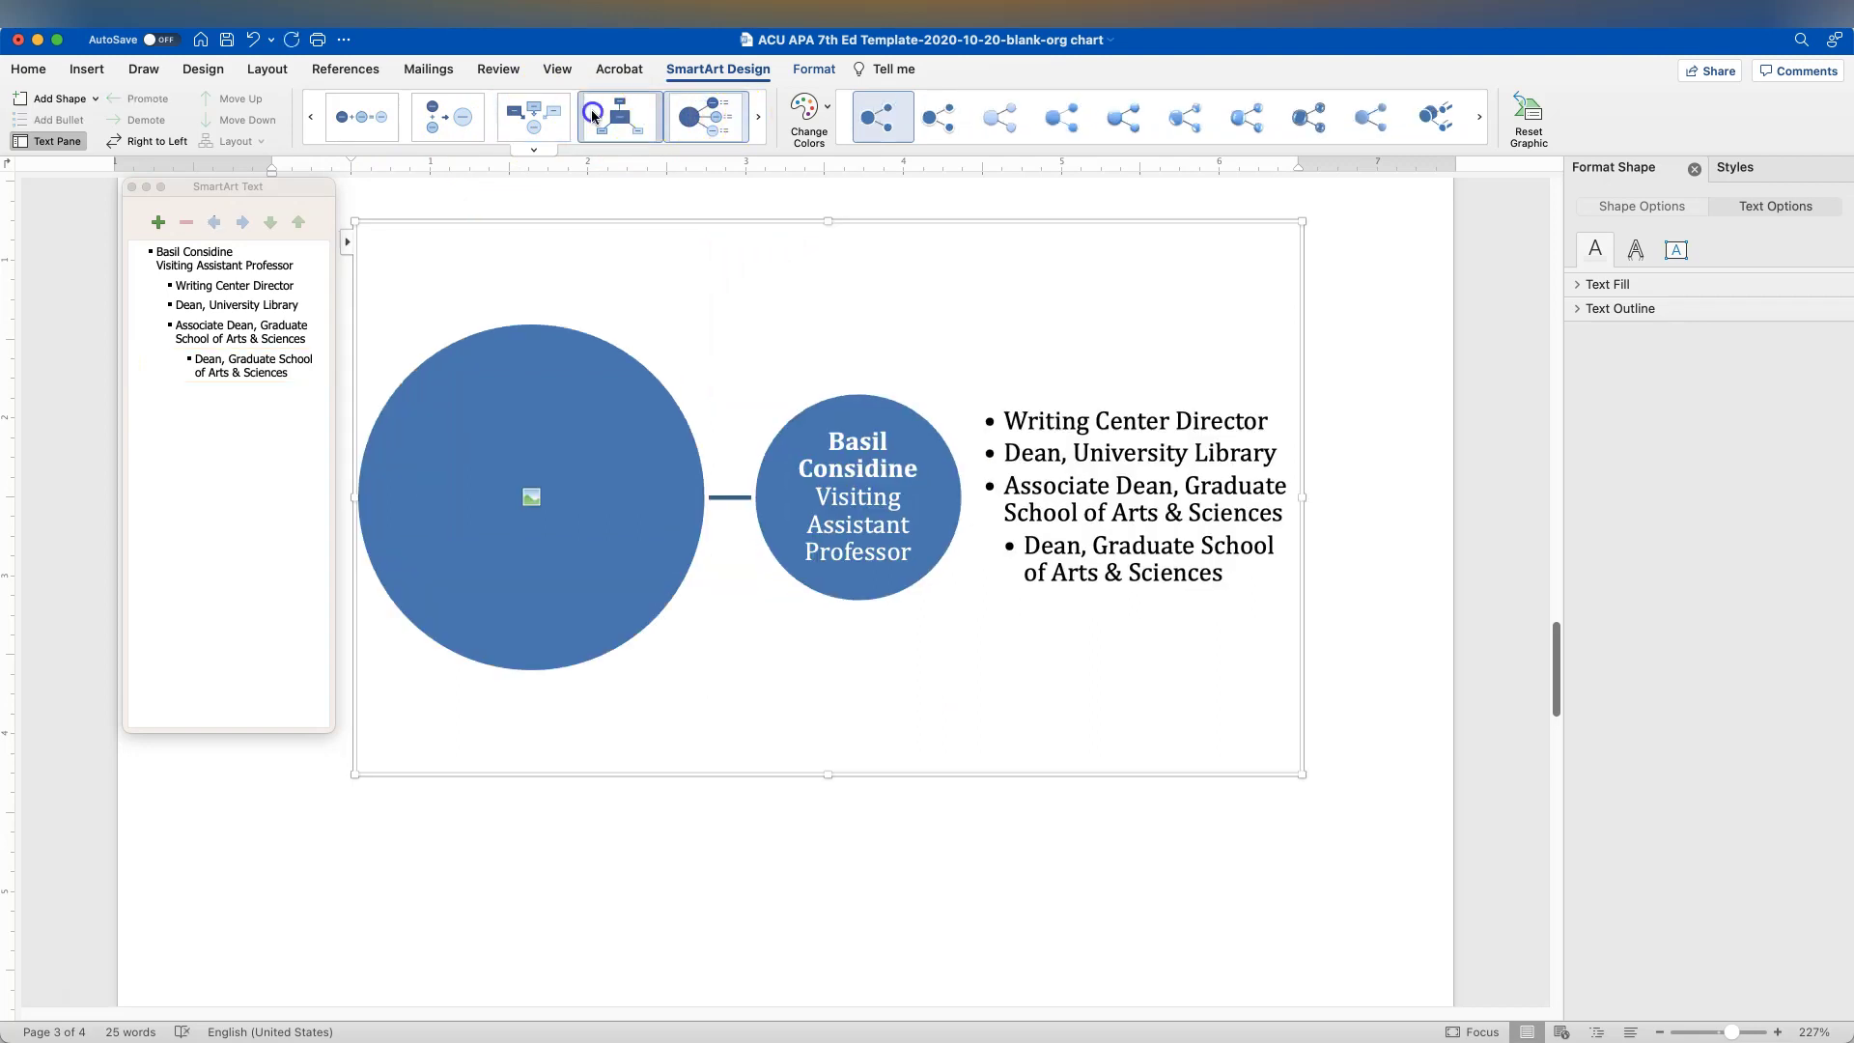
{"action": "left_click", "coordinate": [481, 116]}
{"action": "left_click", "coordinate": [512, 118]}
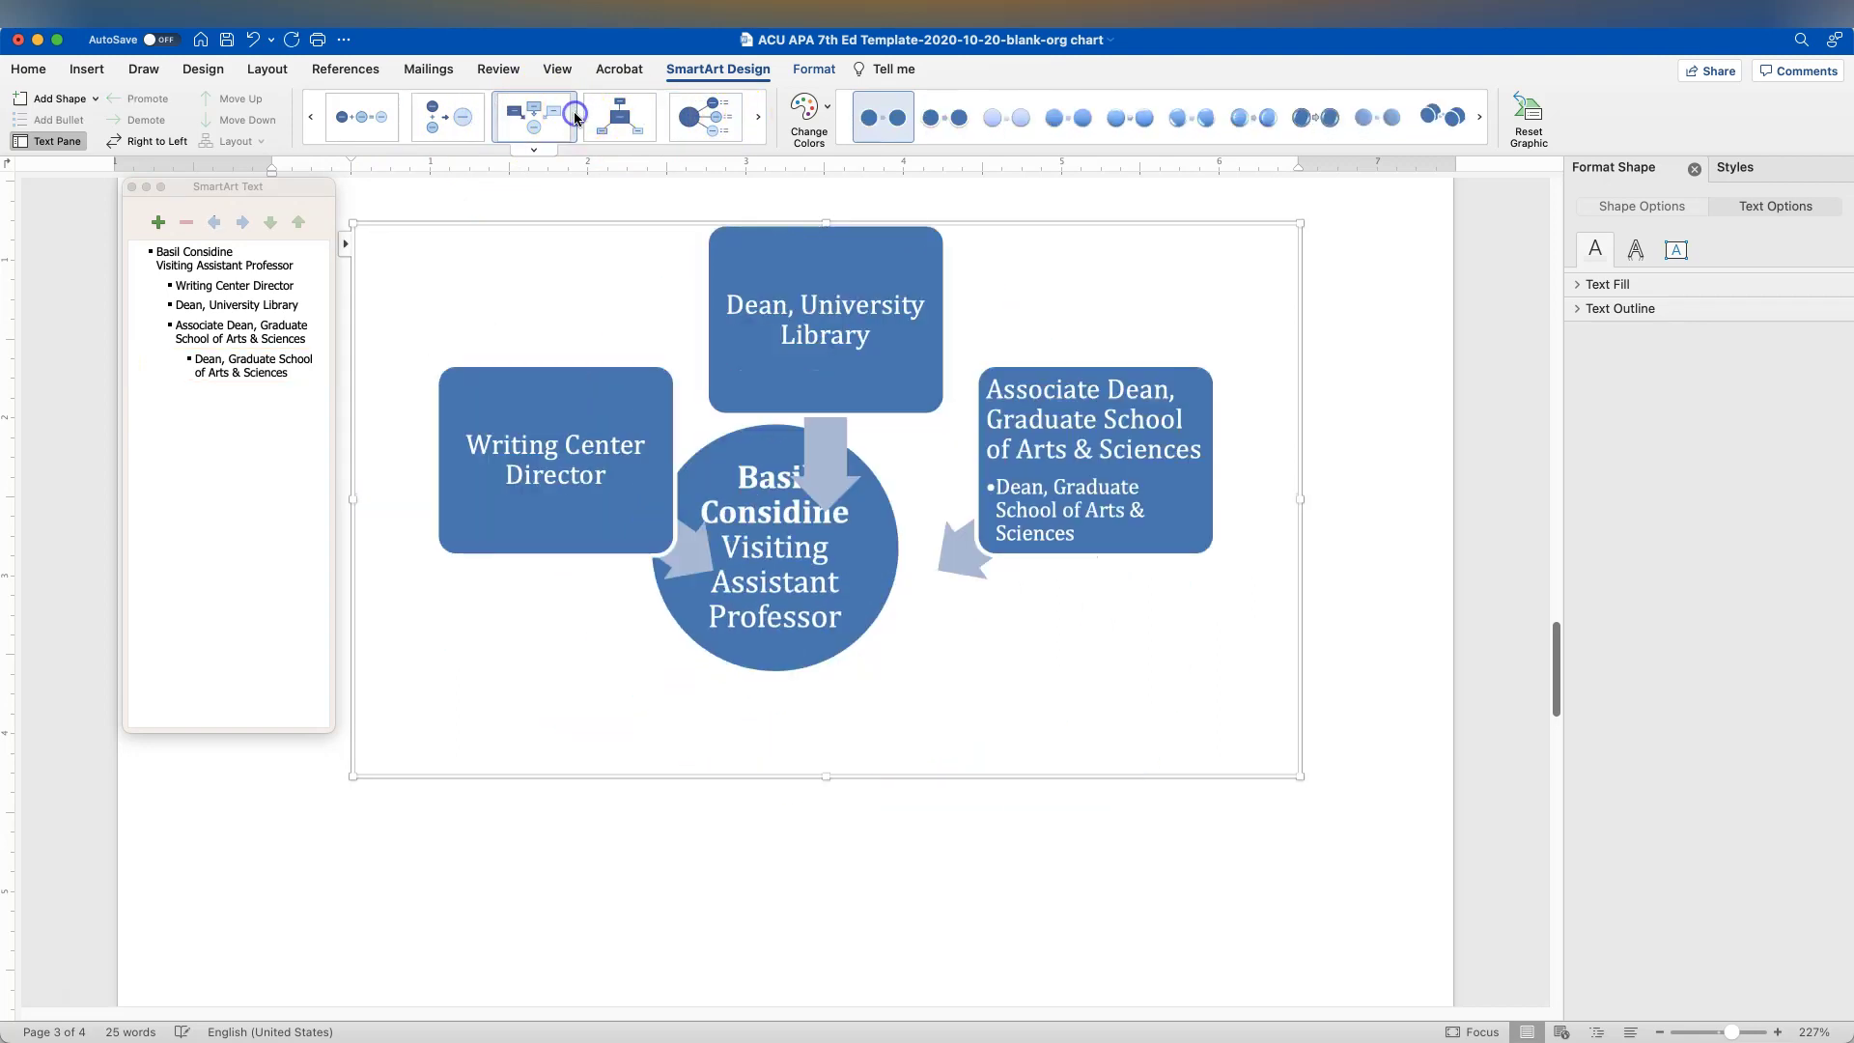
{"action": "left_click", "coordinate": [600, 118]}
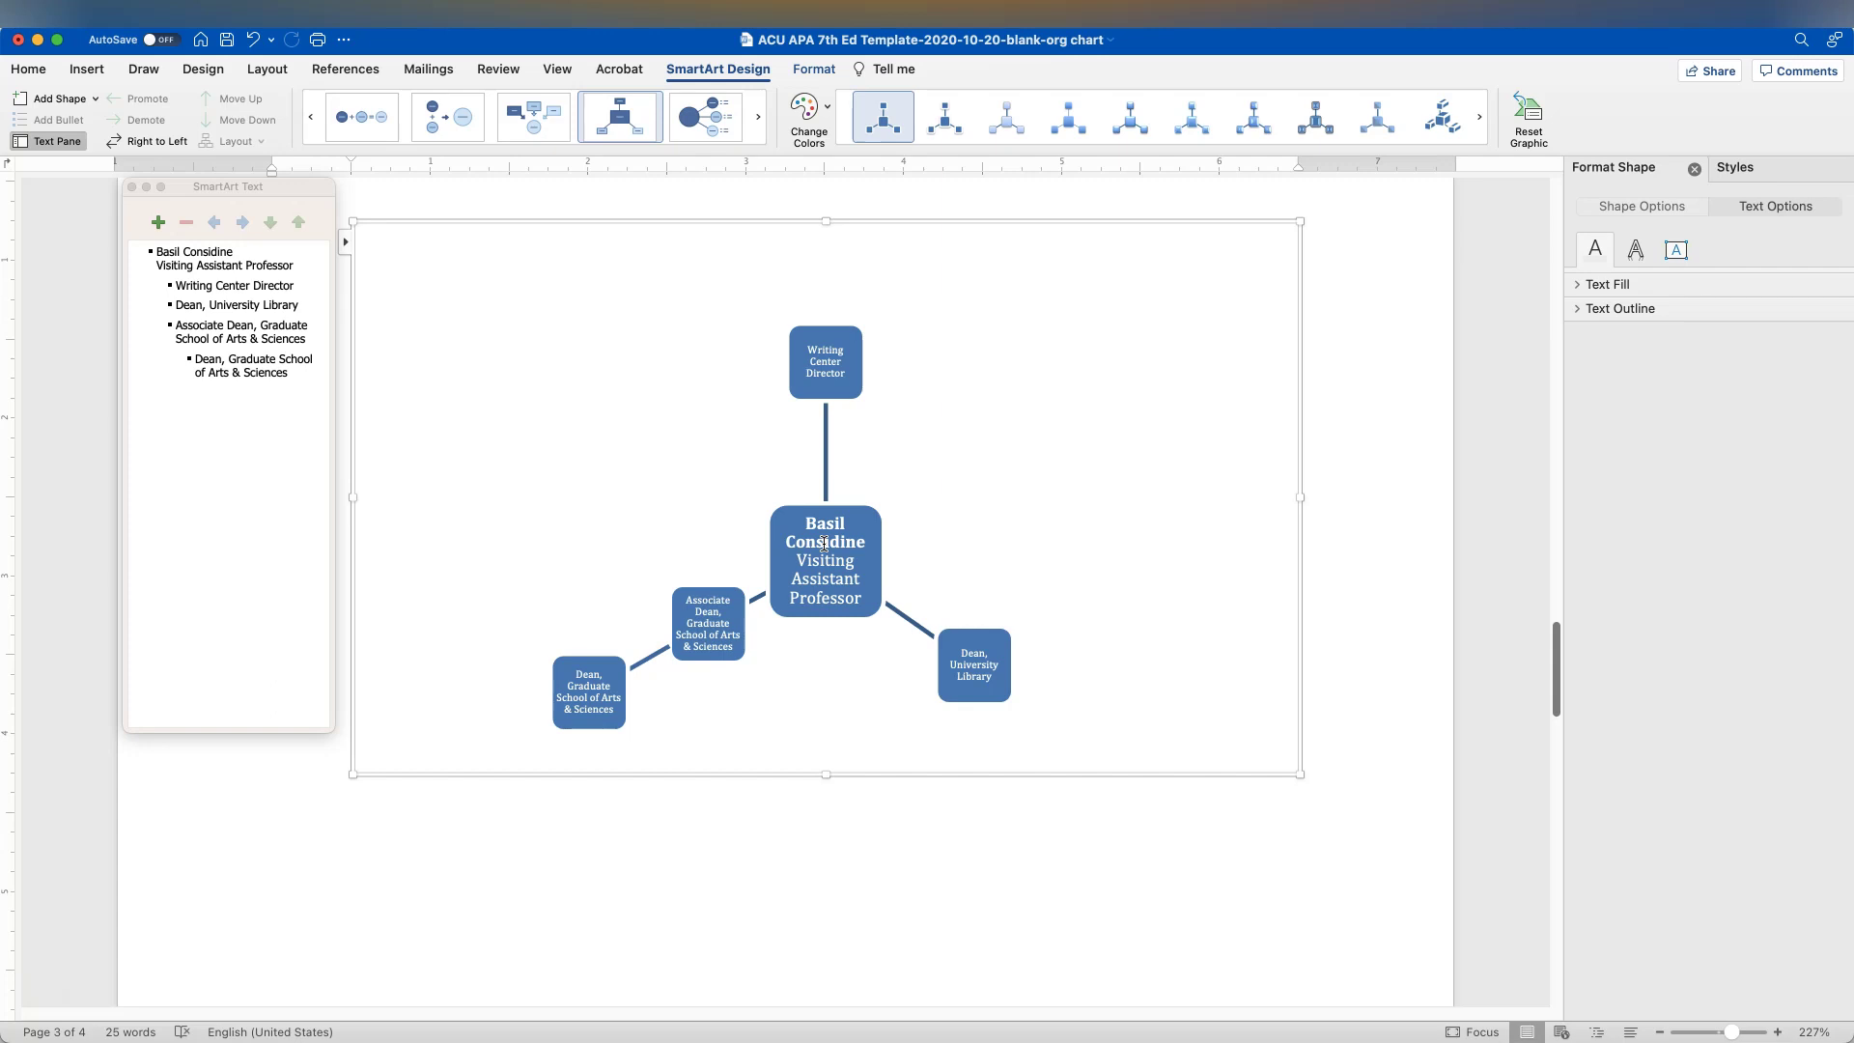
{"action": "left_click", "coordinate": [824, 543]}
{"action": "left_click", "coordinate": [838, 381]}
{"action": "left_click", "coordinate": [953, 638]}
{"action": "left_click", "coordinate": [782, 525]}
{"action": "left_click", "coordinate": [511, 425]}
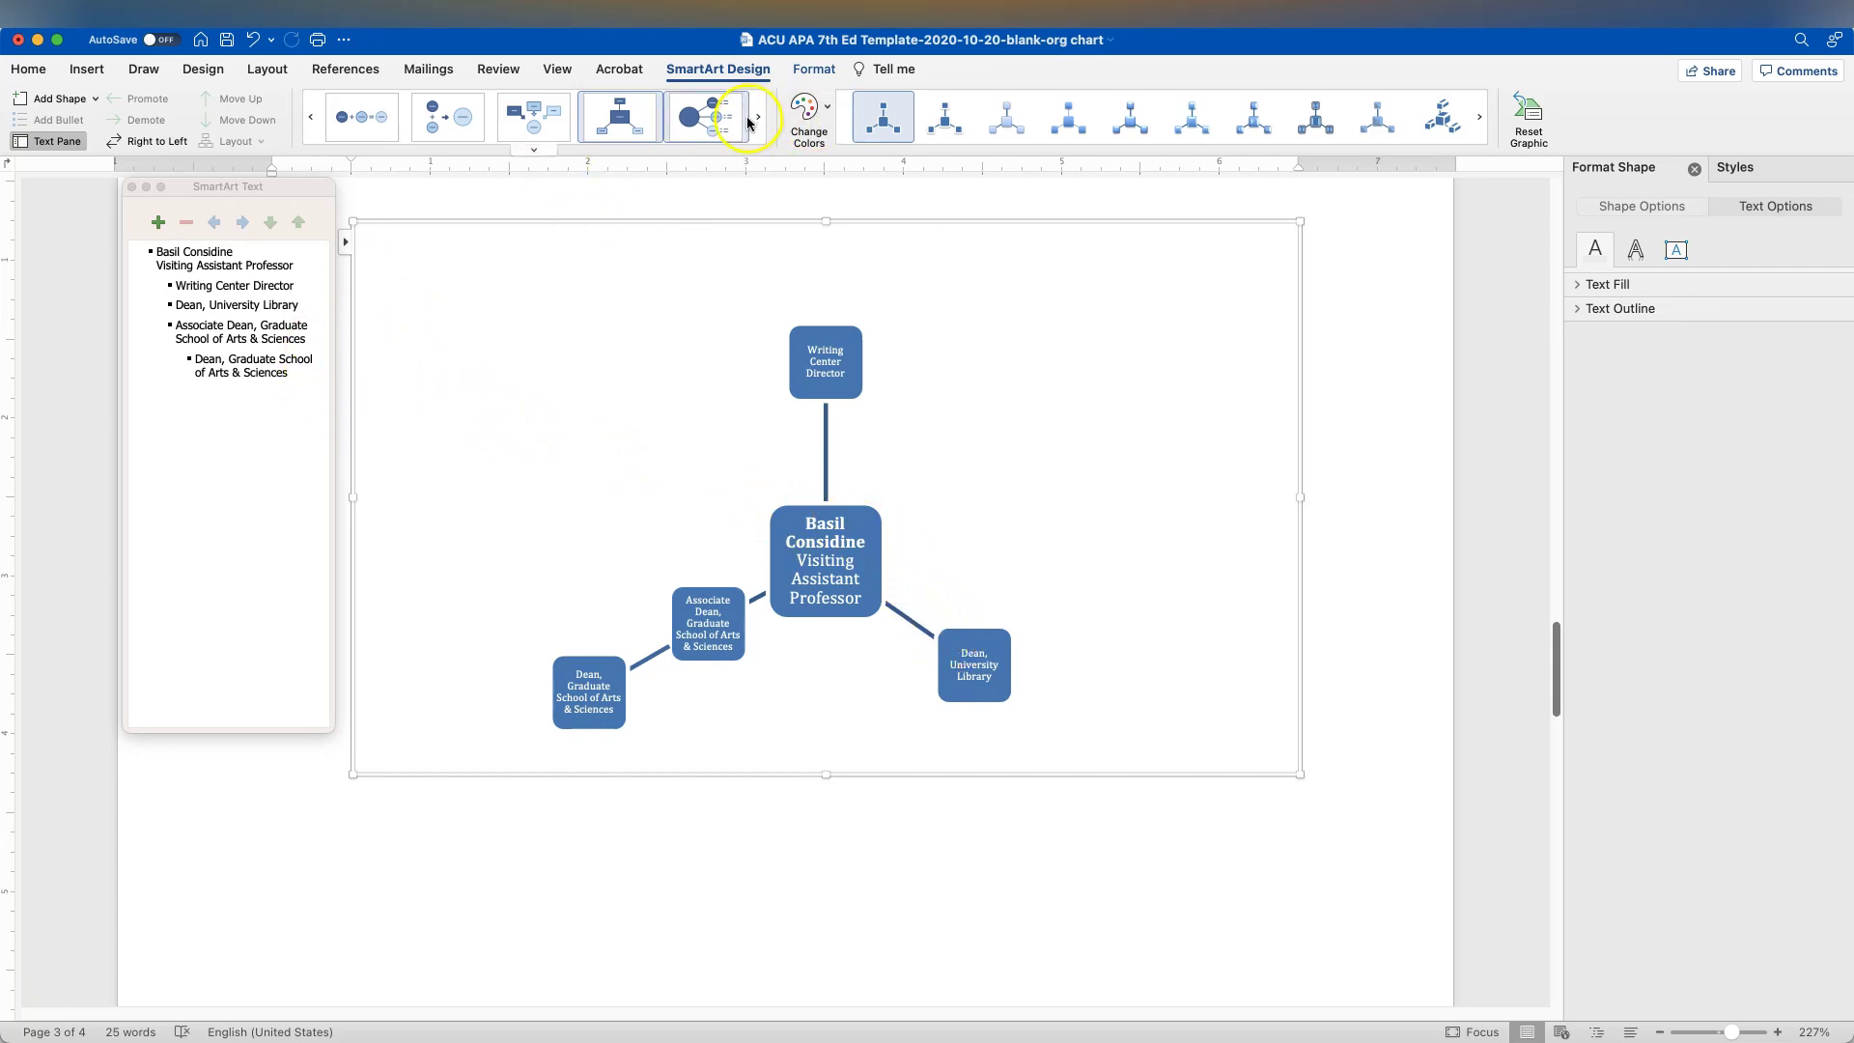
{"action": "left_click", "coordinate": [533, 149]}
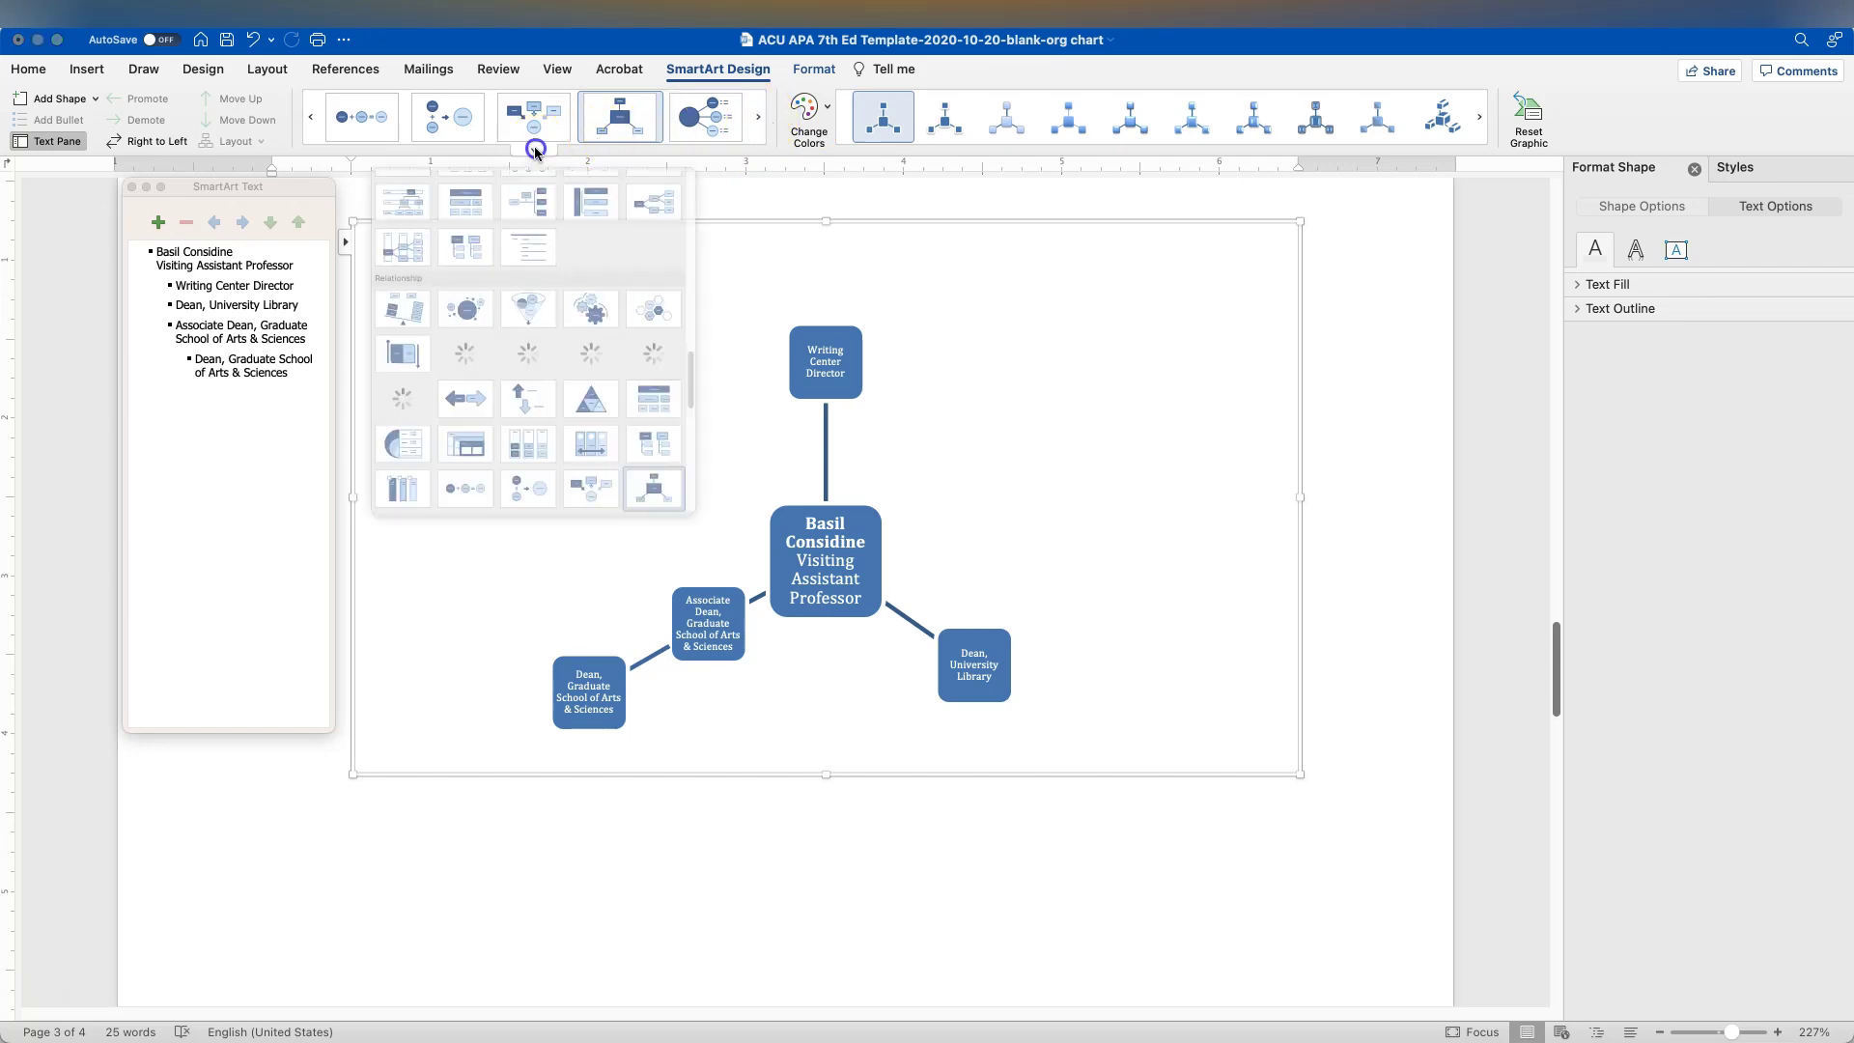
{"action": "left_click_drag", "start_coordinate": [282, 189], "coordinate": [196, 198]}
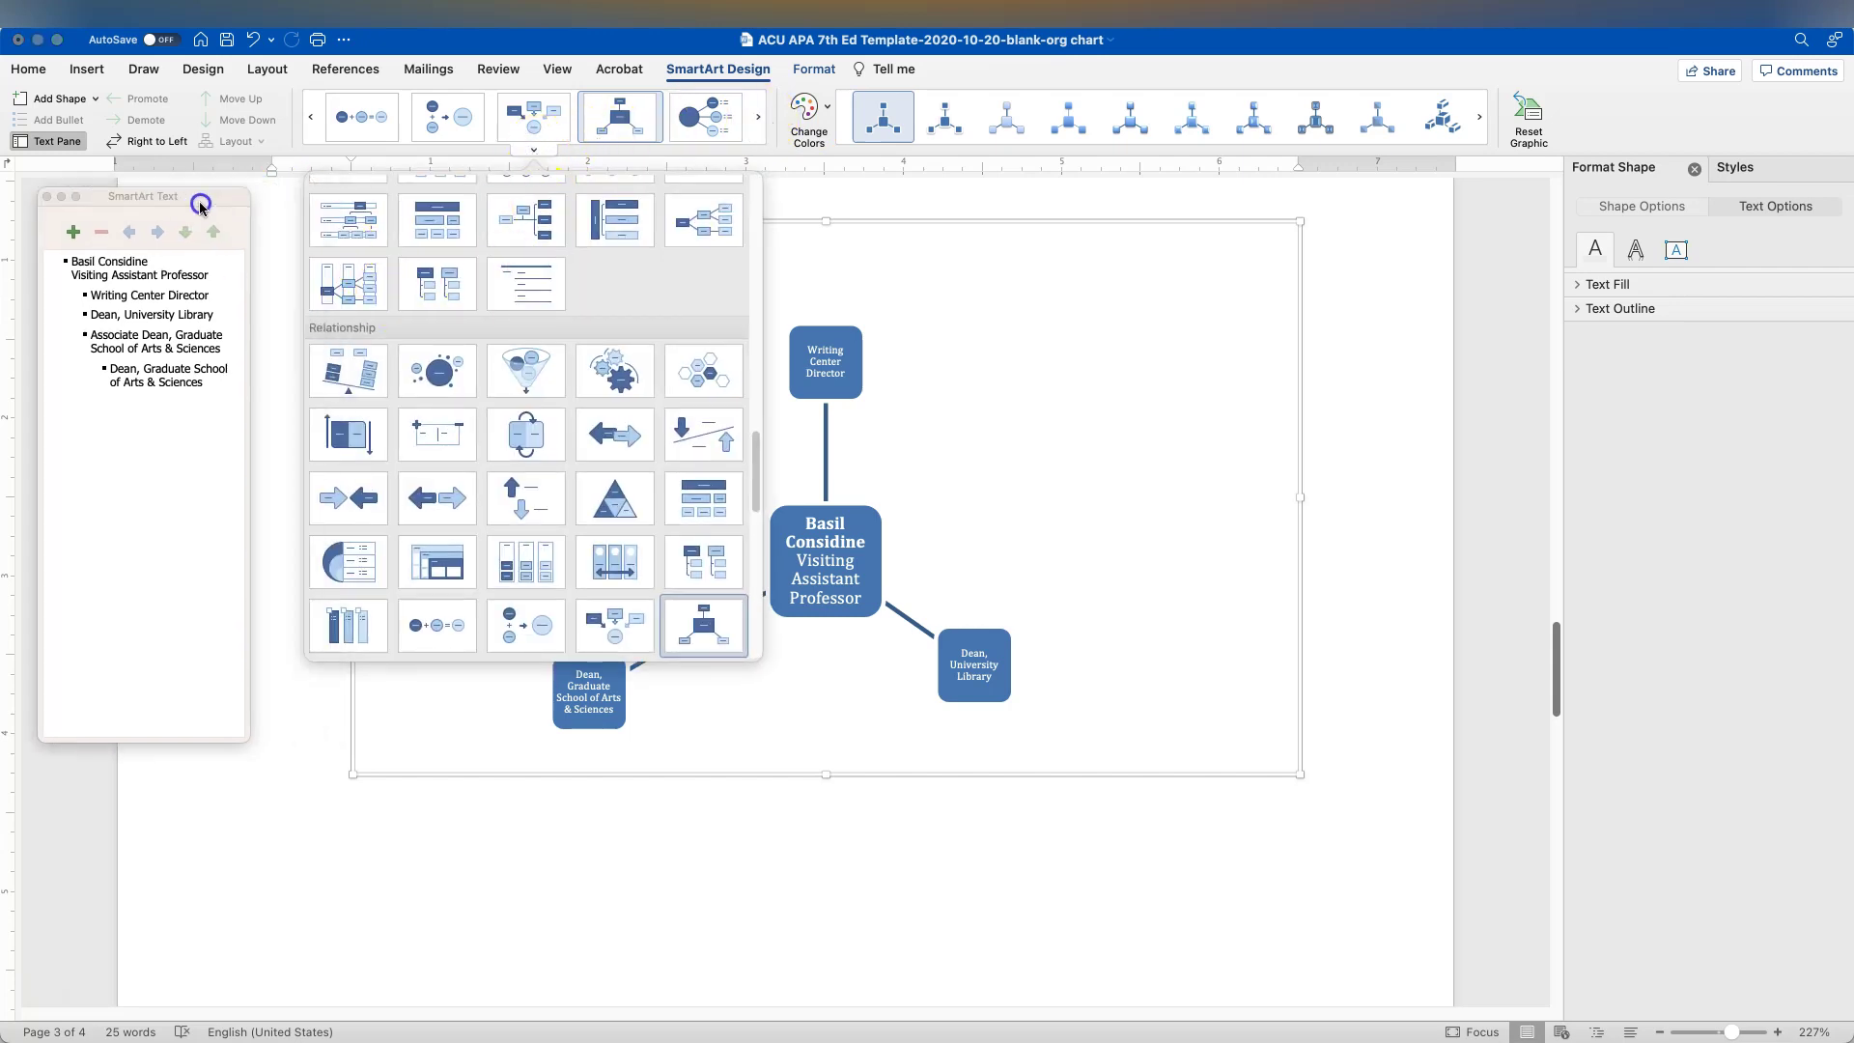
{"action": "scroll", "coordinate": [716, 369], "scroll_direction": "down", "scroll_amount": 3}
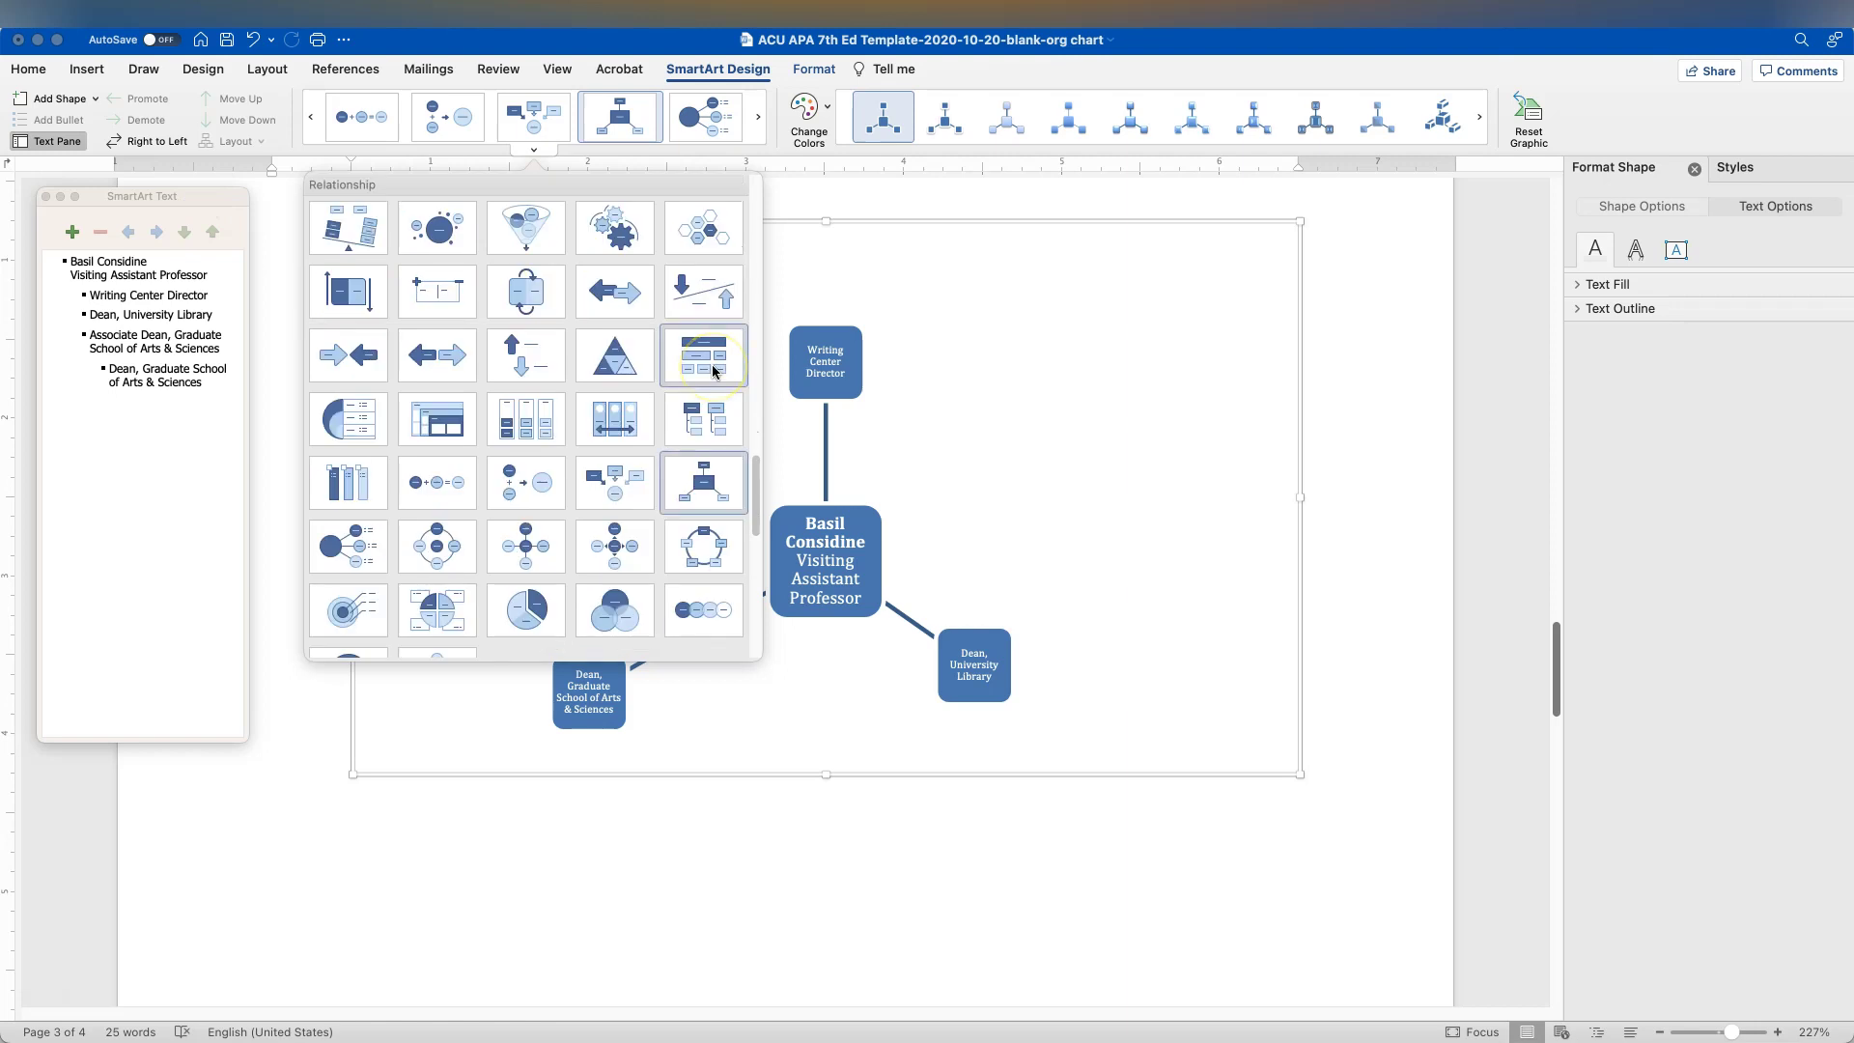
{"action": "scroll", "coordinate": [715, 368], "scroll_direction": "up", "scroll_amount": 6}
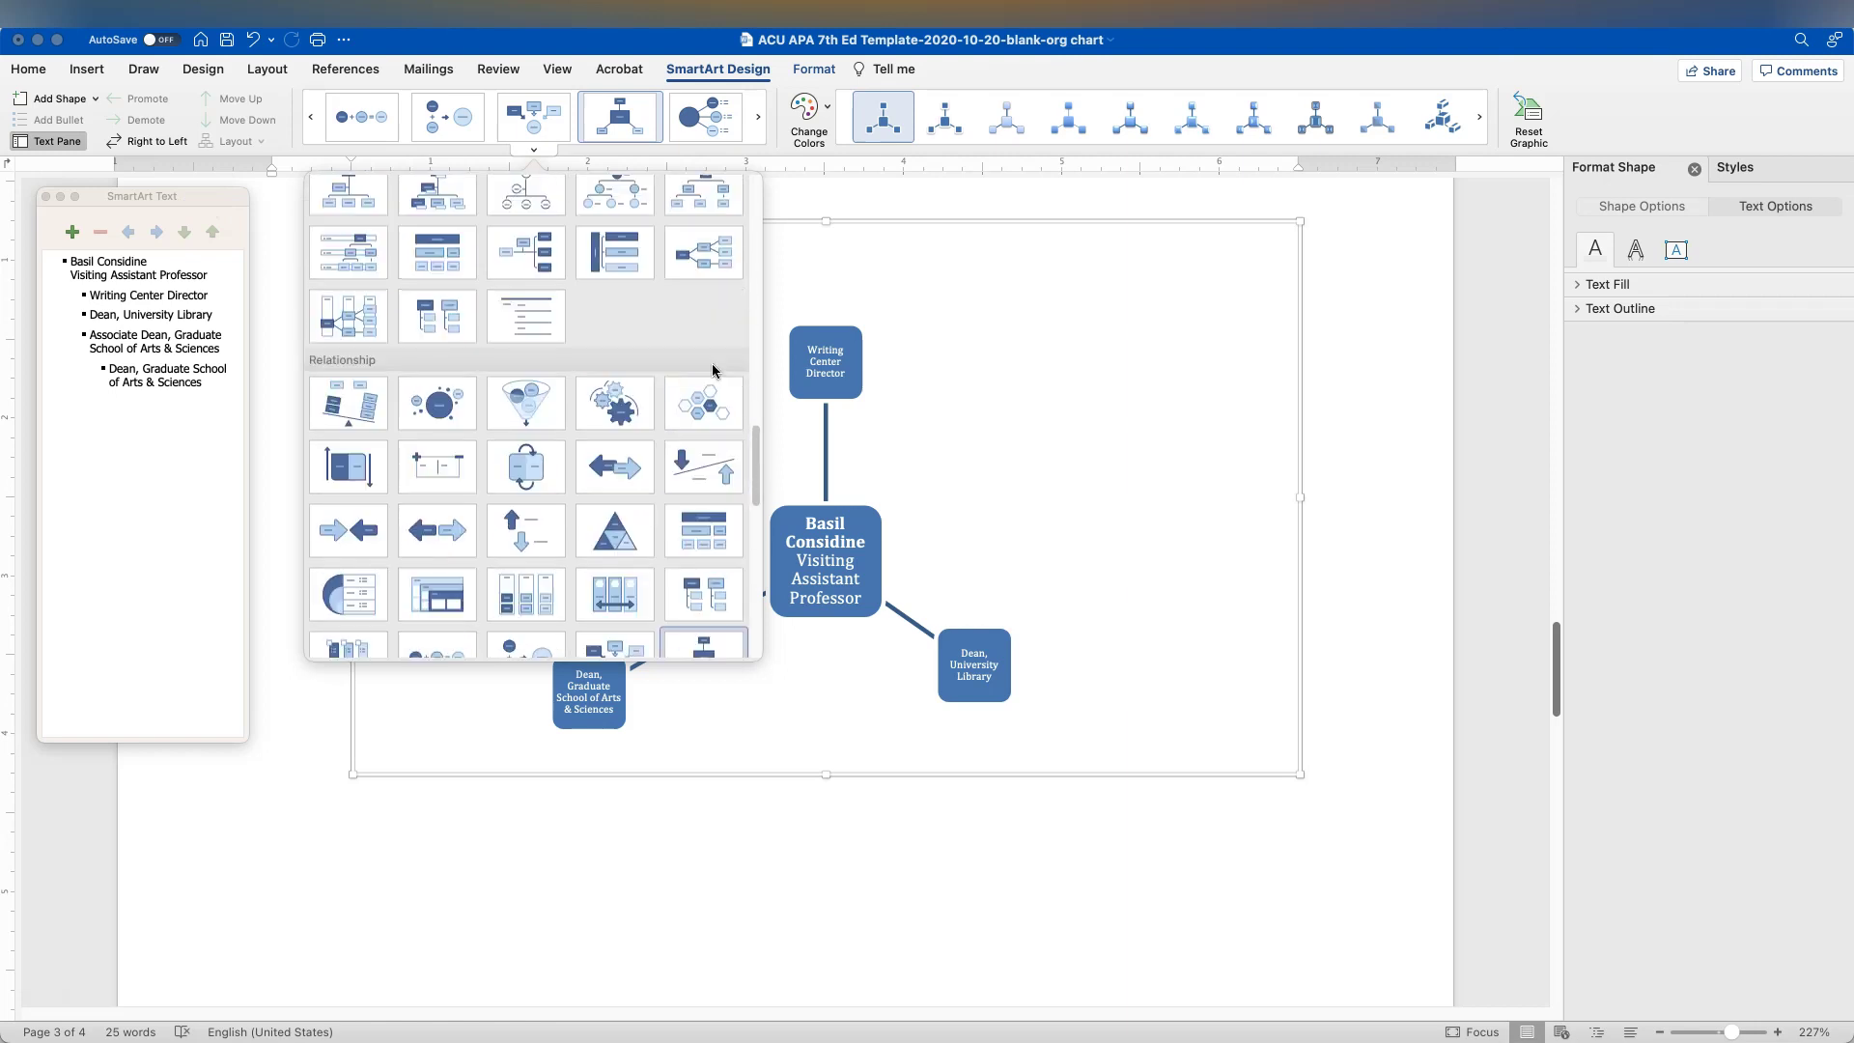
{"action": "scroll", "coordinate": [716, 372], "scroll_direction": "up", "scroll_amount": 1}
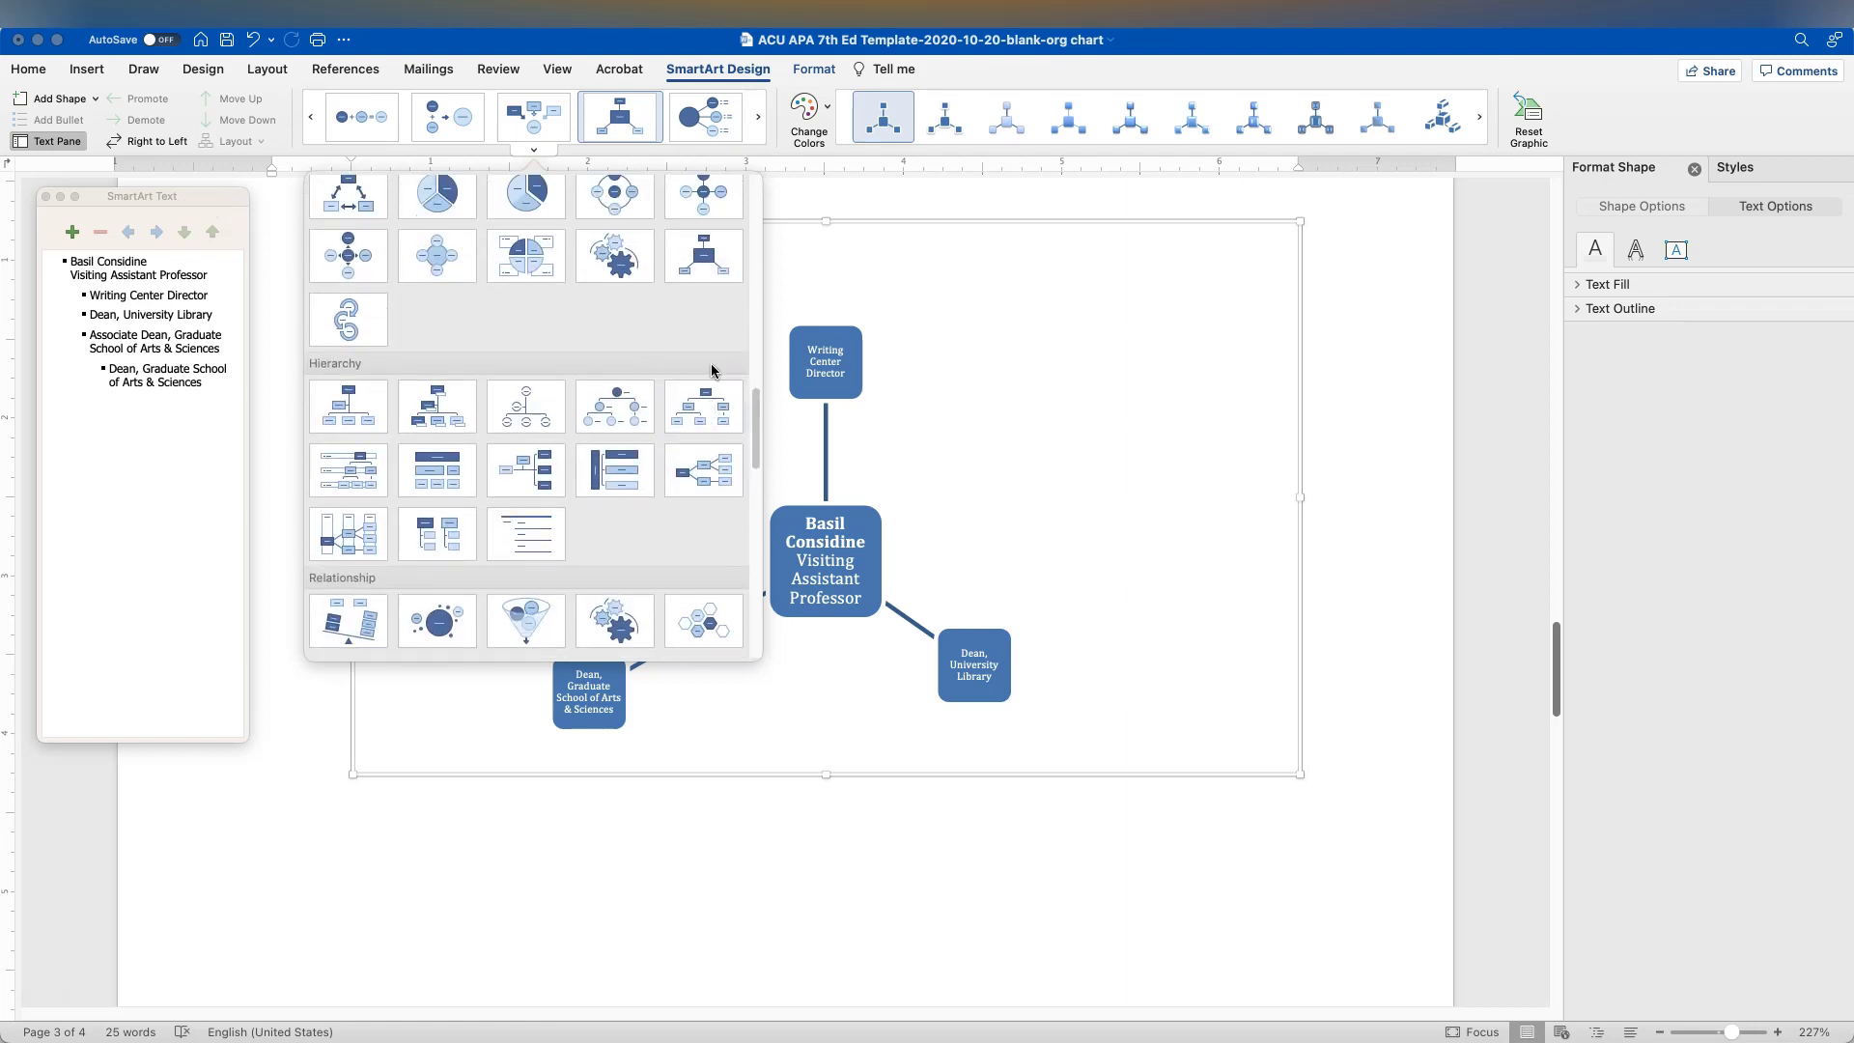
{"action": "scroll", "coordinate": [714, 370], "scroll_direction": "up", "scroll_amount": 1}
{"action": "scroll", "coordinate": [713, 370], "scroll_direction": "up", "scroll_amount": 1}
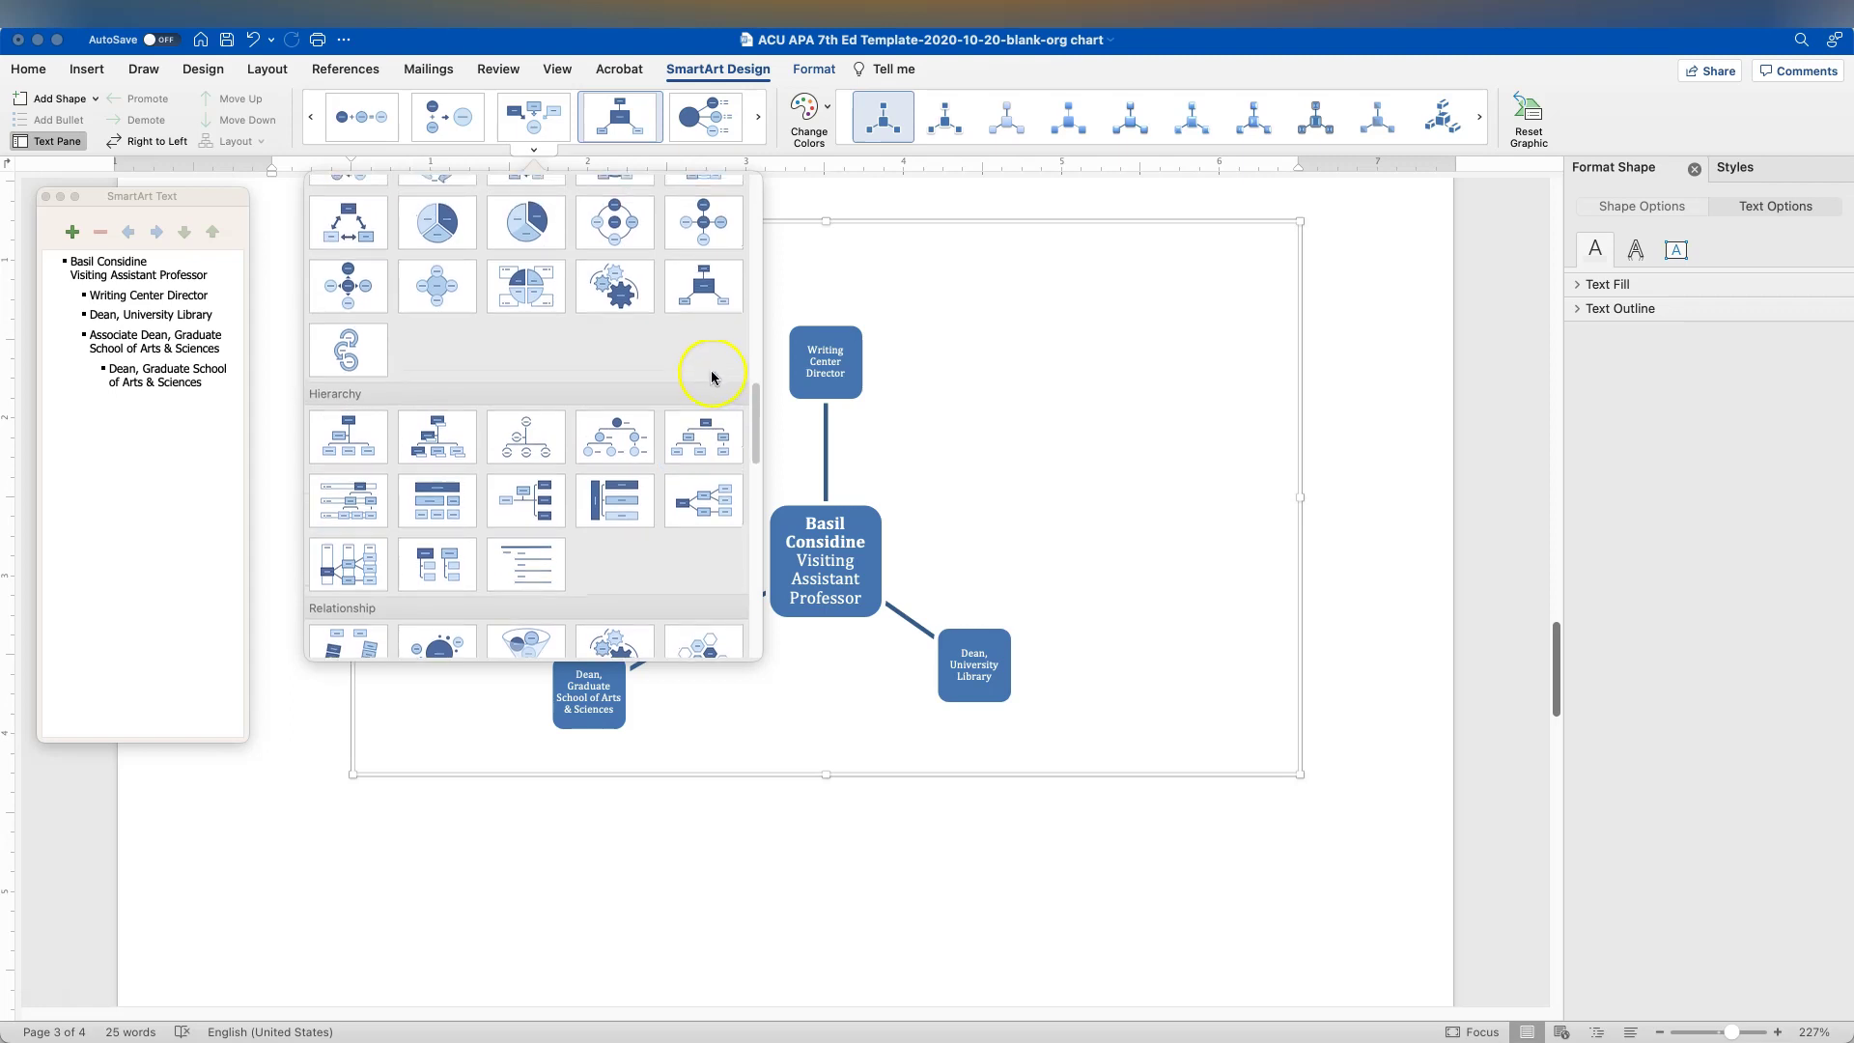
{"action": "left_click", "coordinate": [706, 380]}
{"action": "scroll", "coordinate": [703, 380], "scroll_direction": "up", "scroll_amount": 5}
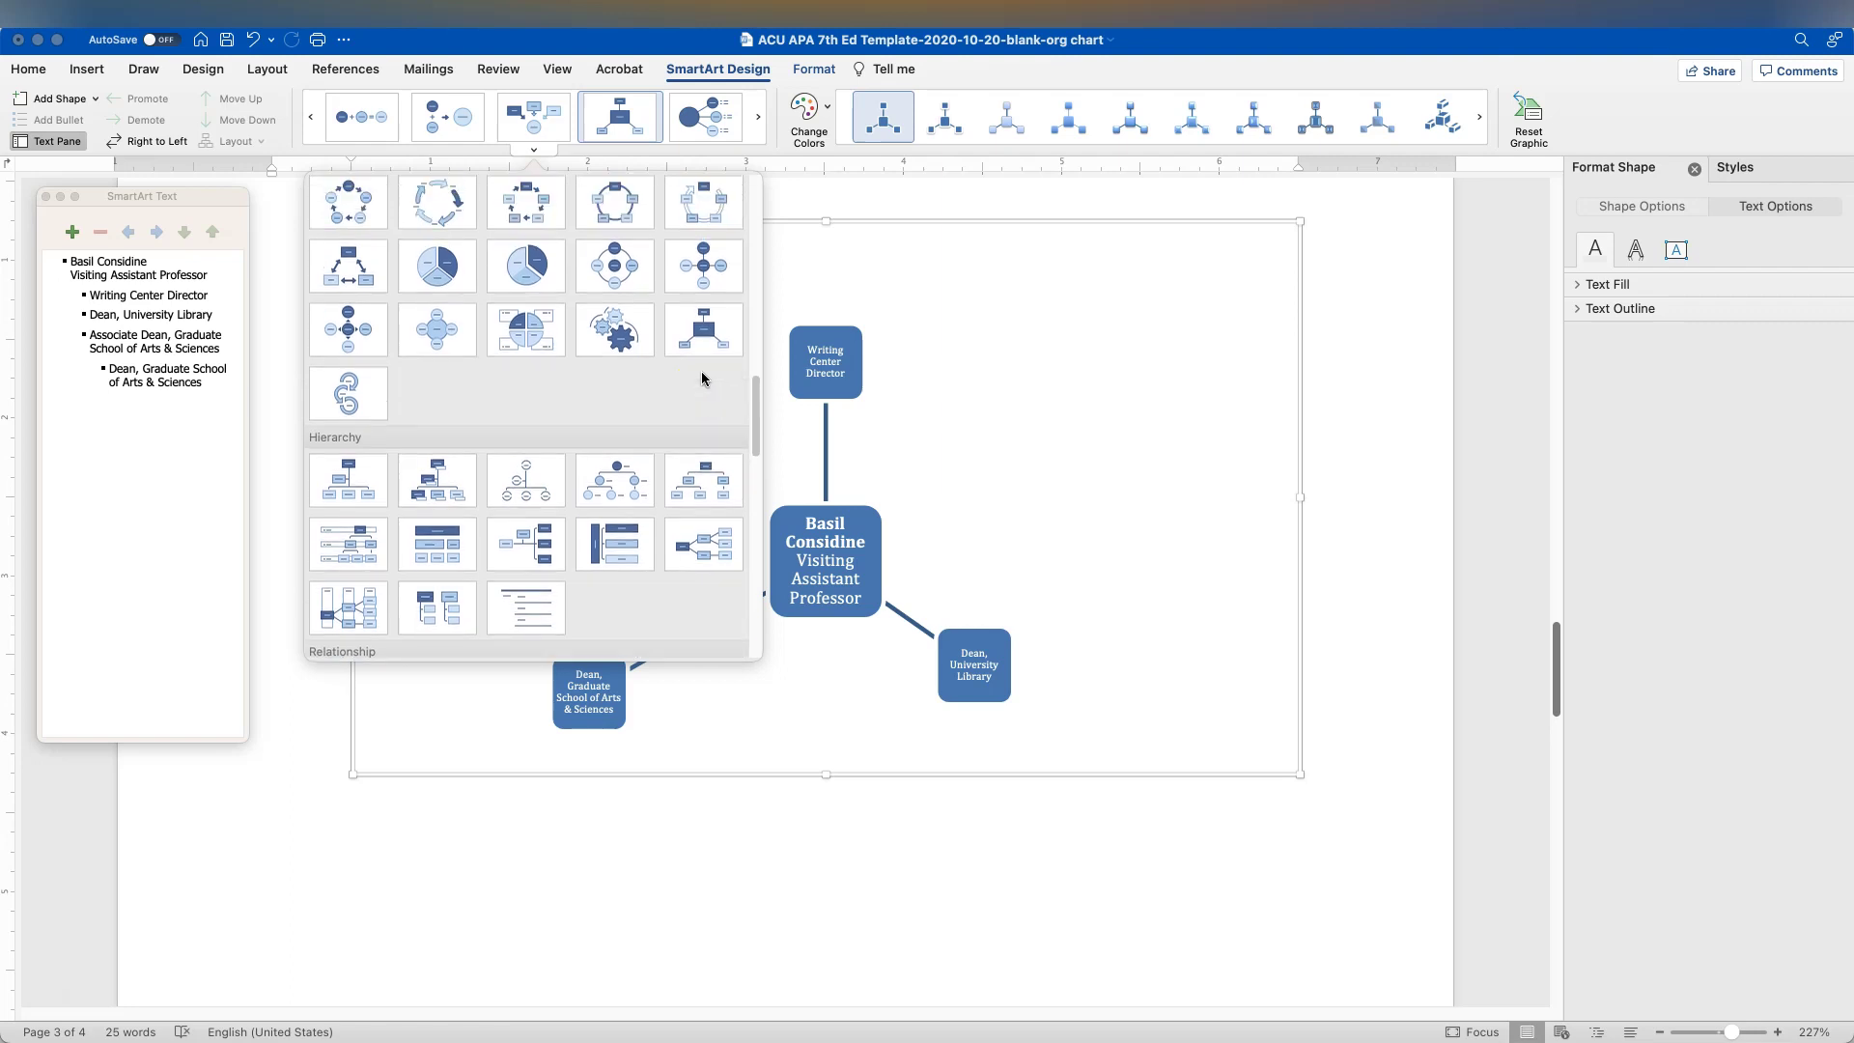
{"action": "left_click", "coordinate": [705, 510]}
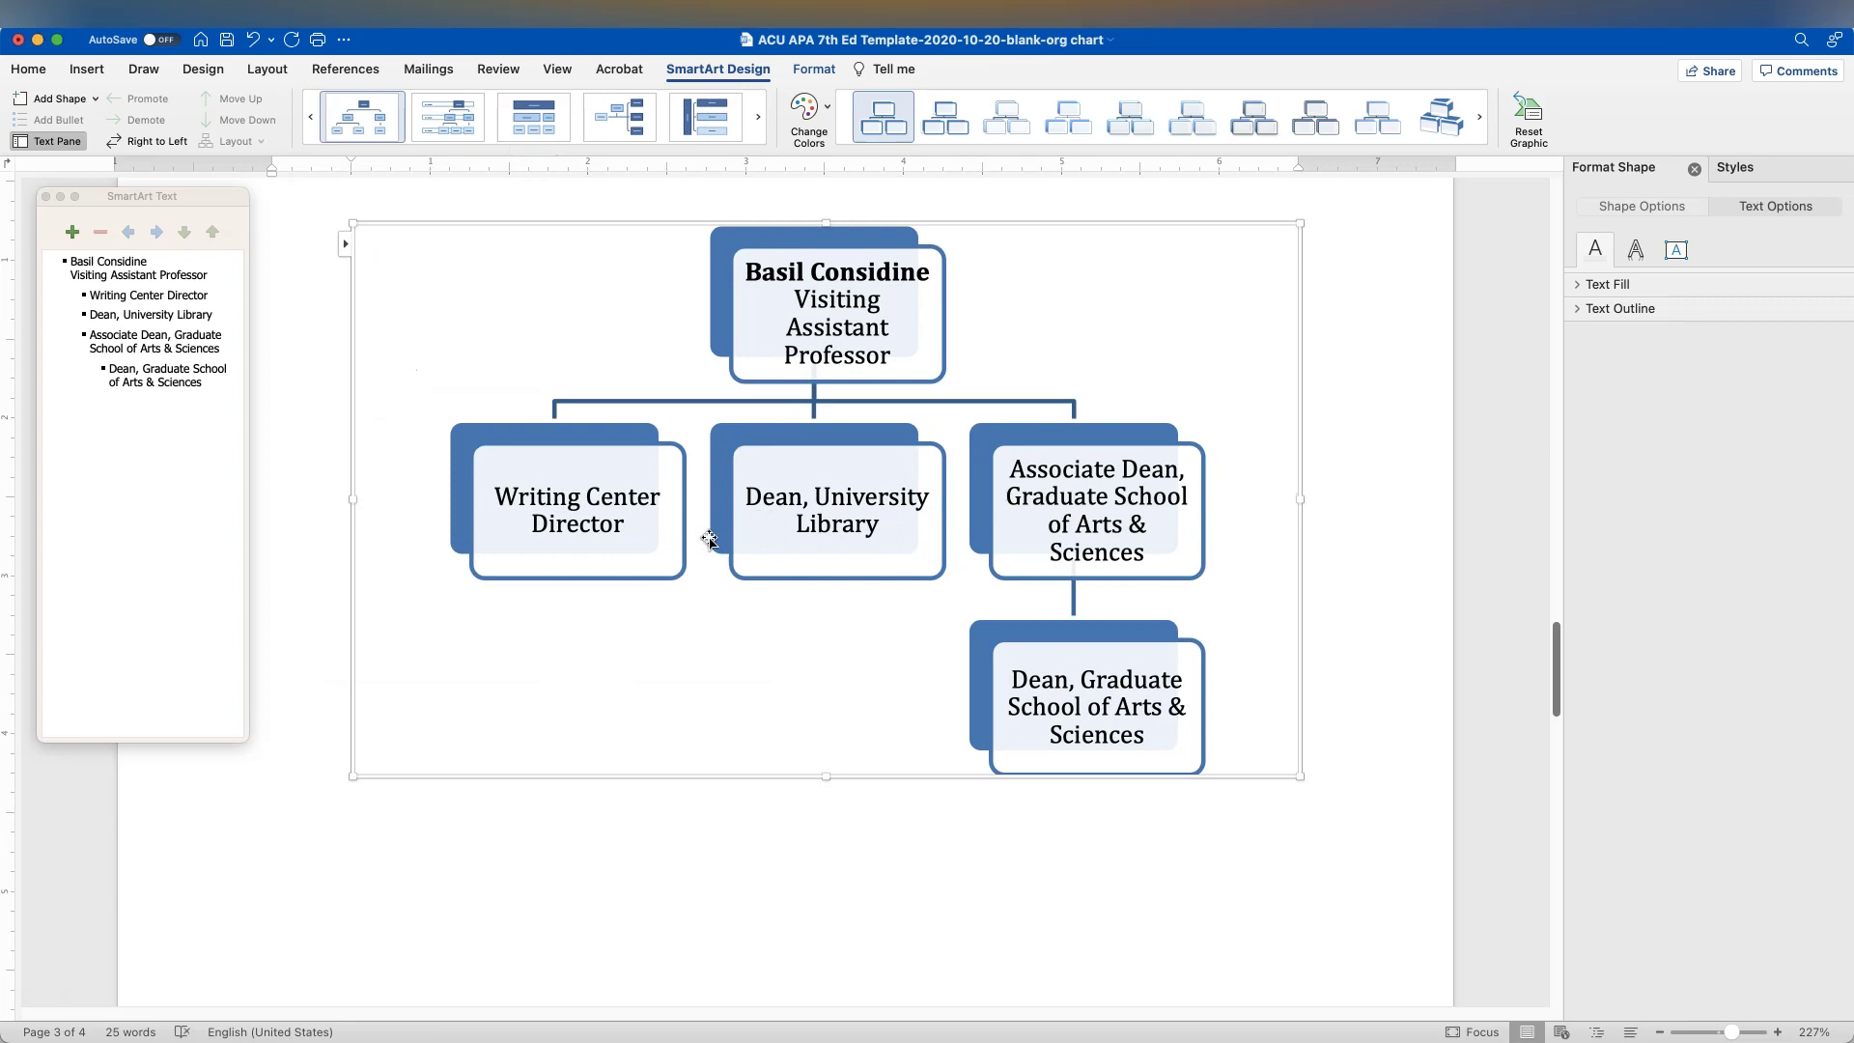
Remove the Dean, Graduate School and Associate Dean boxes from the outline
{"action": "left_click", "coordinate": [792, 356]}
{"action": "left_click", "coordinate": [99, 374]}
{"action": "left_click", "coordinate": [164, 370]}
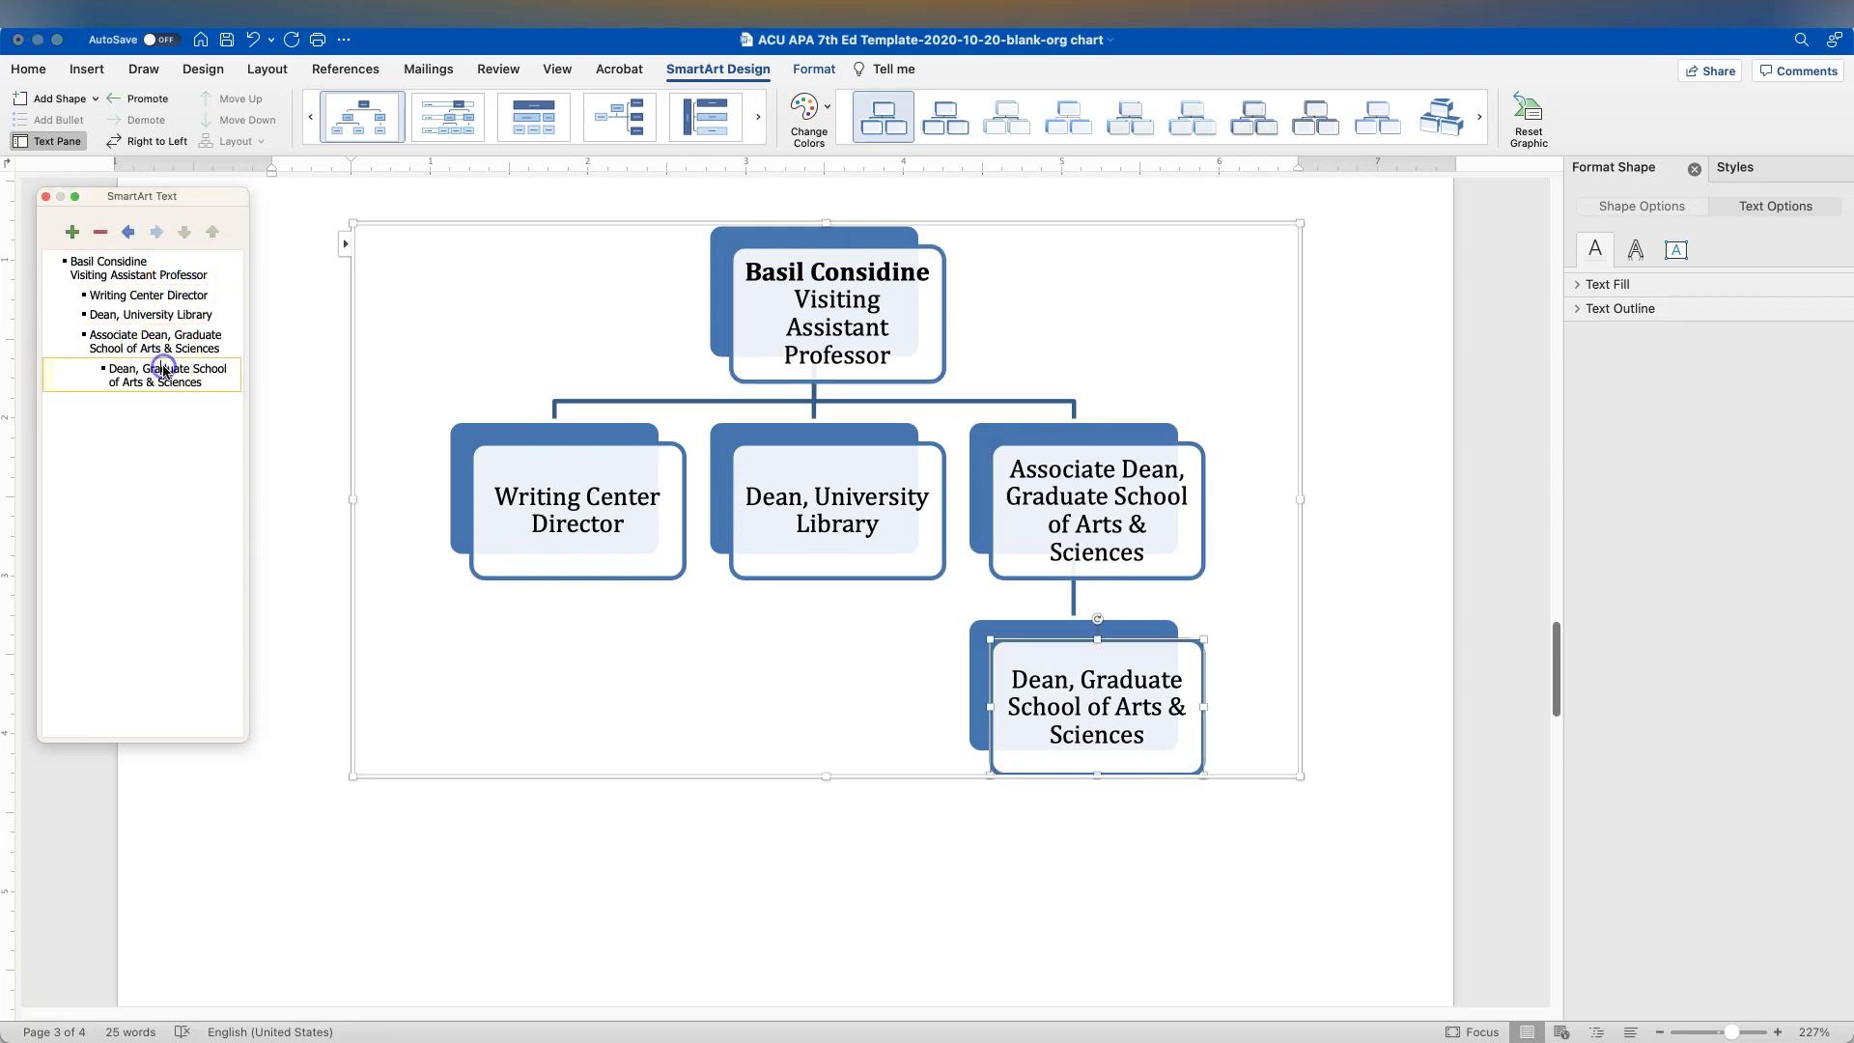
{"action": "left_click", "coordinate": [102, 232]}
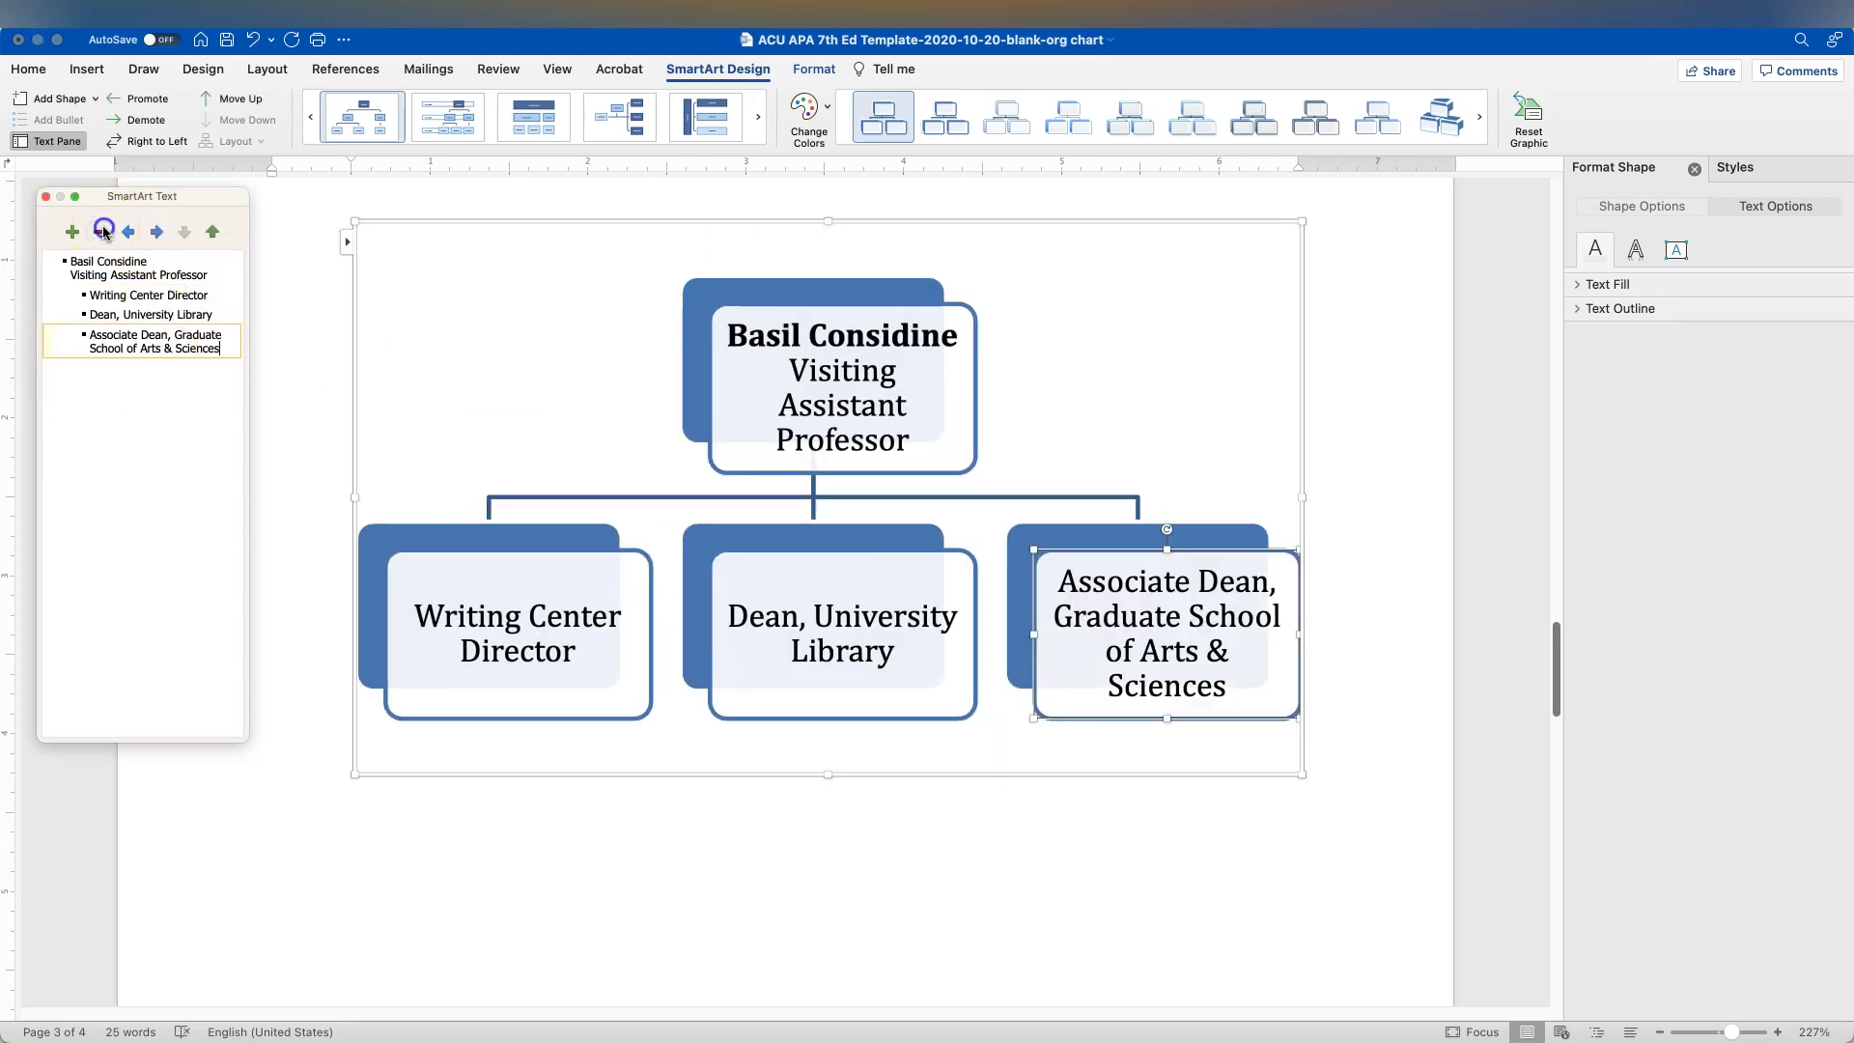
{"action": "left_click", "coordinate": [103, 232]}
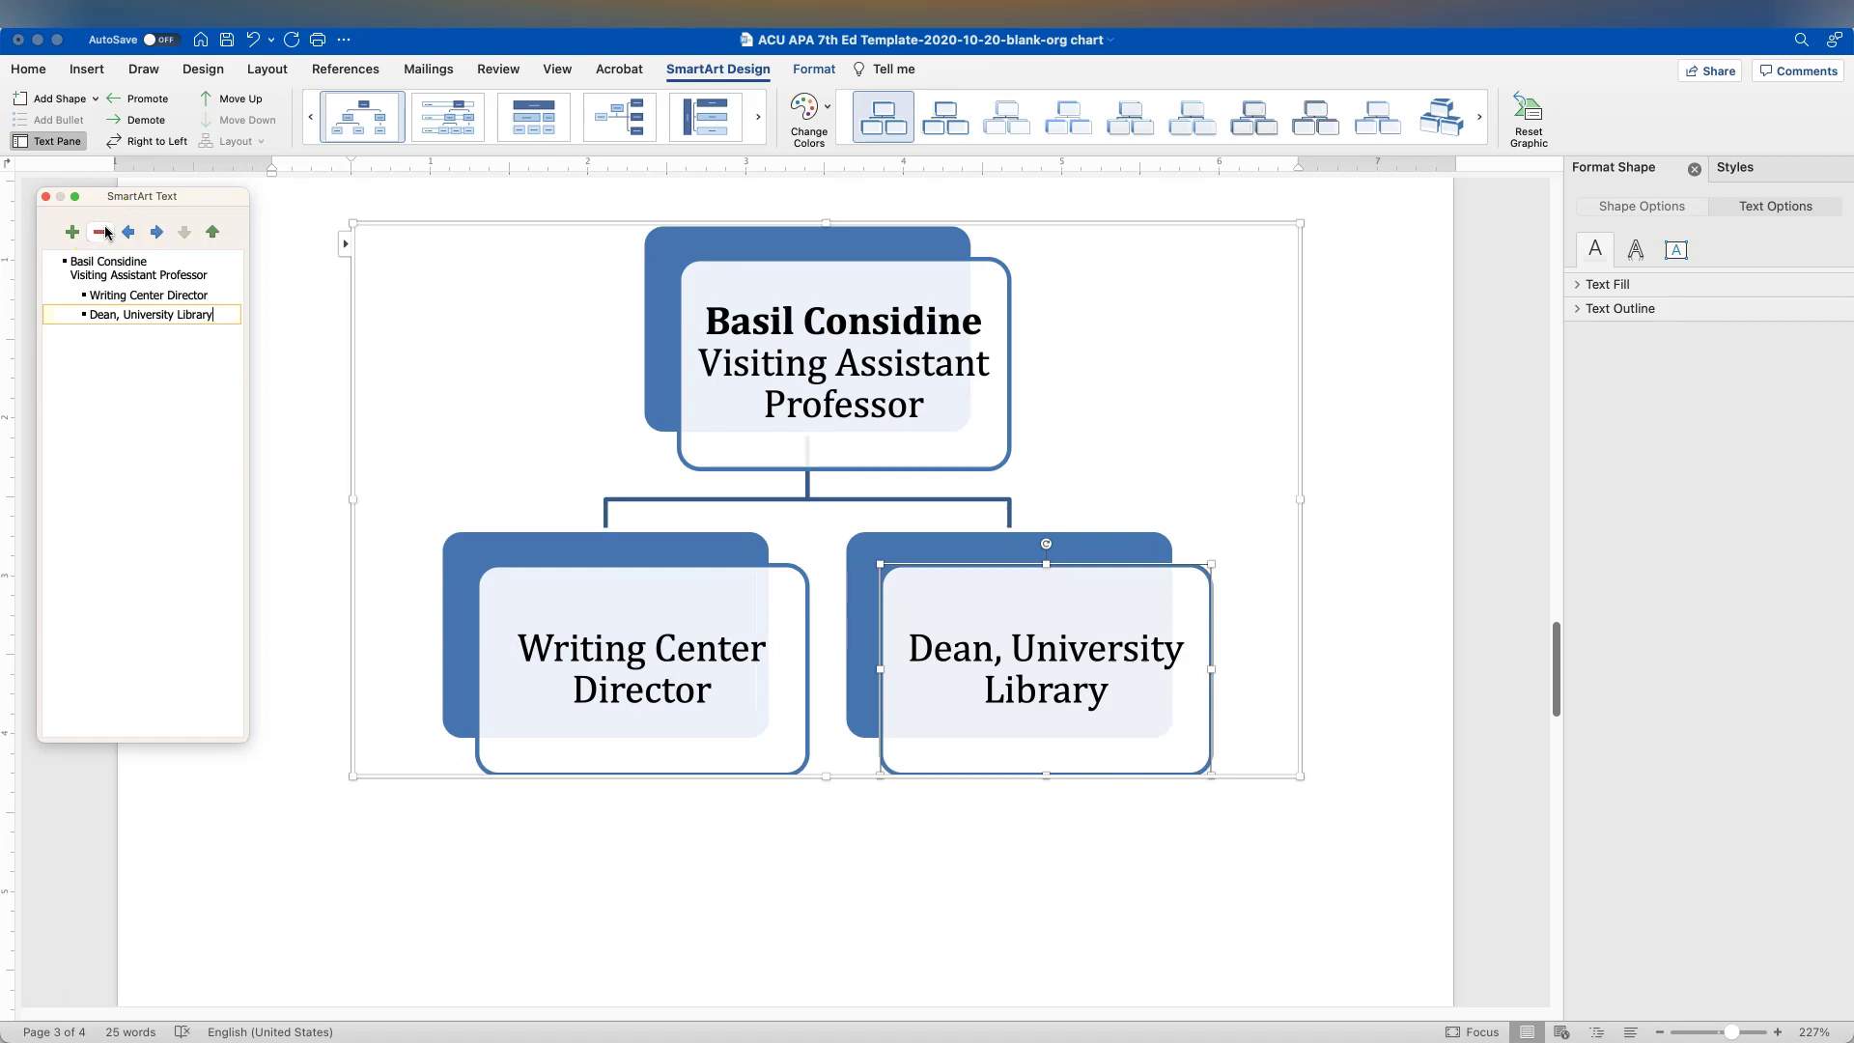
{"action": "left_click", "coordinate": [270, 333]}
Undo the removals and layout changes, returning to the blue hierarchy layout
{"action": "key", "text": "super+z"}
{"action": "key", "text": "super+z"}
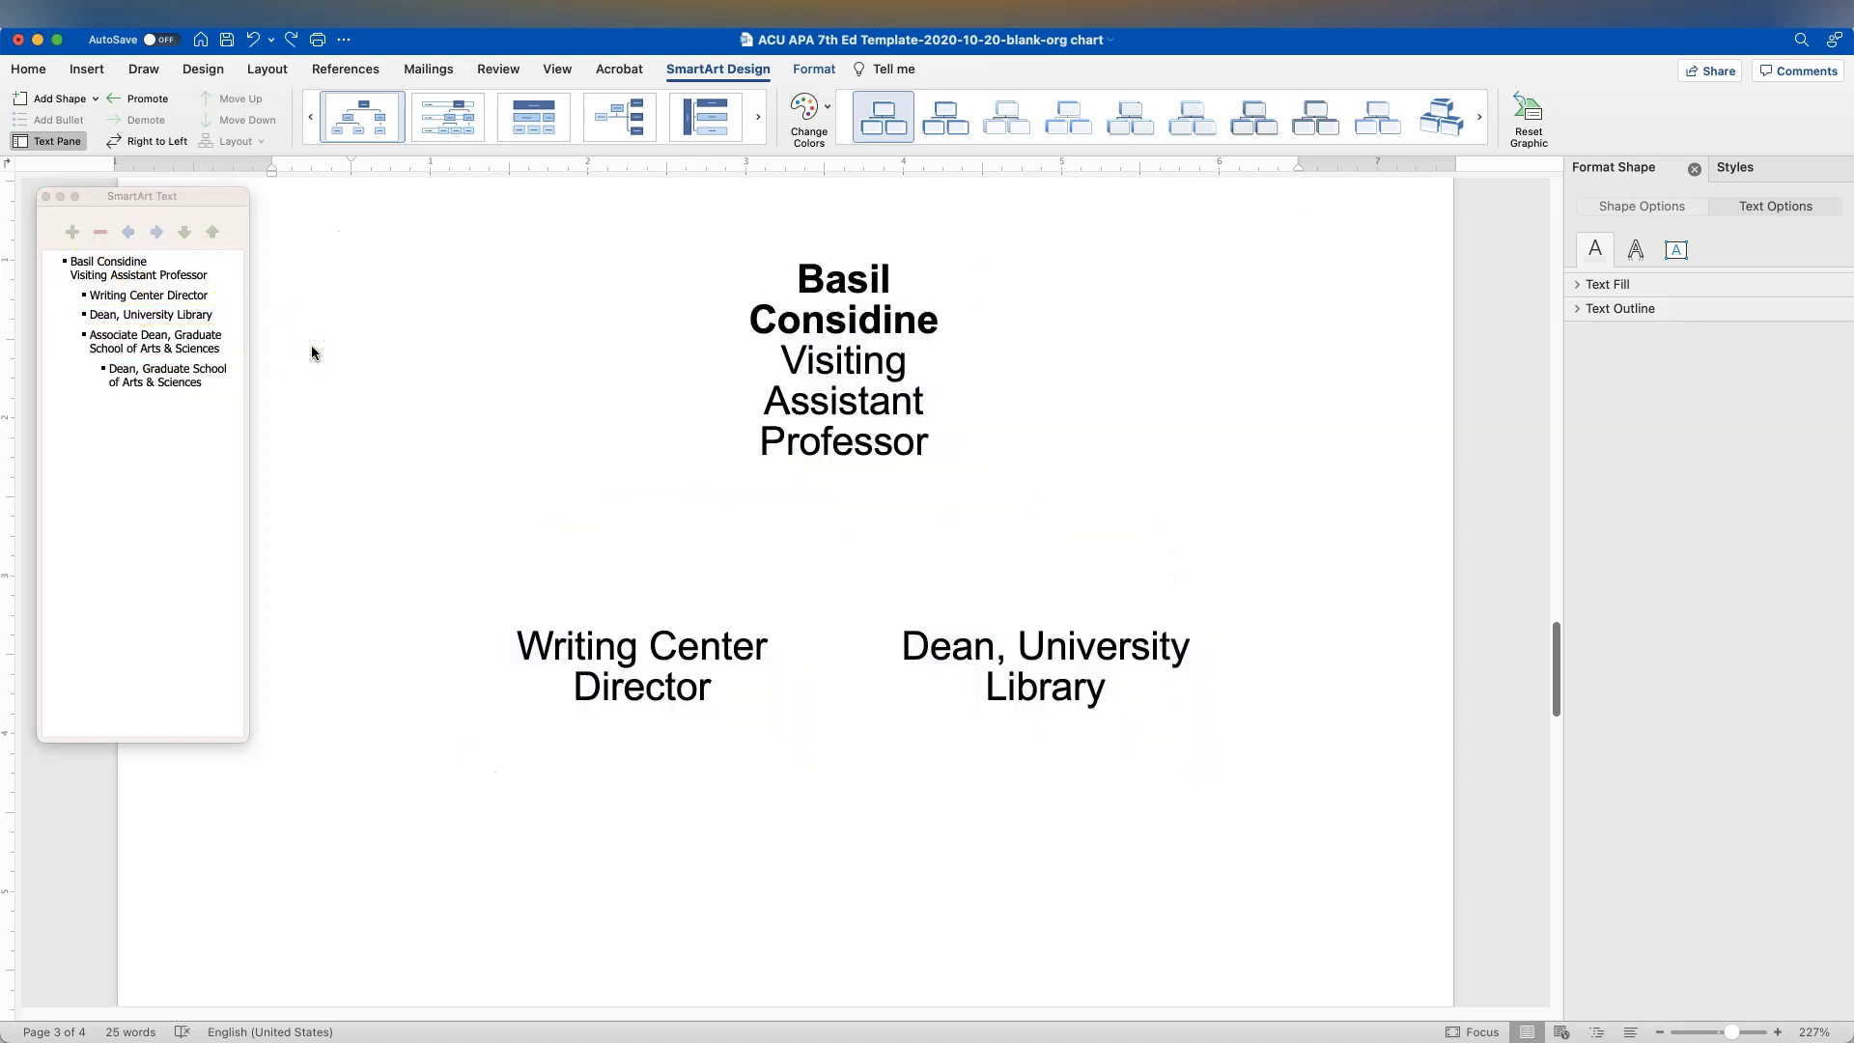
{"action": "key", "text": "super+z"}
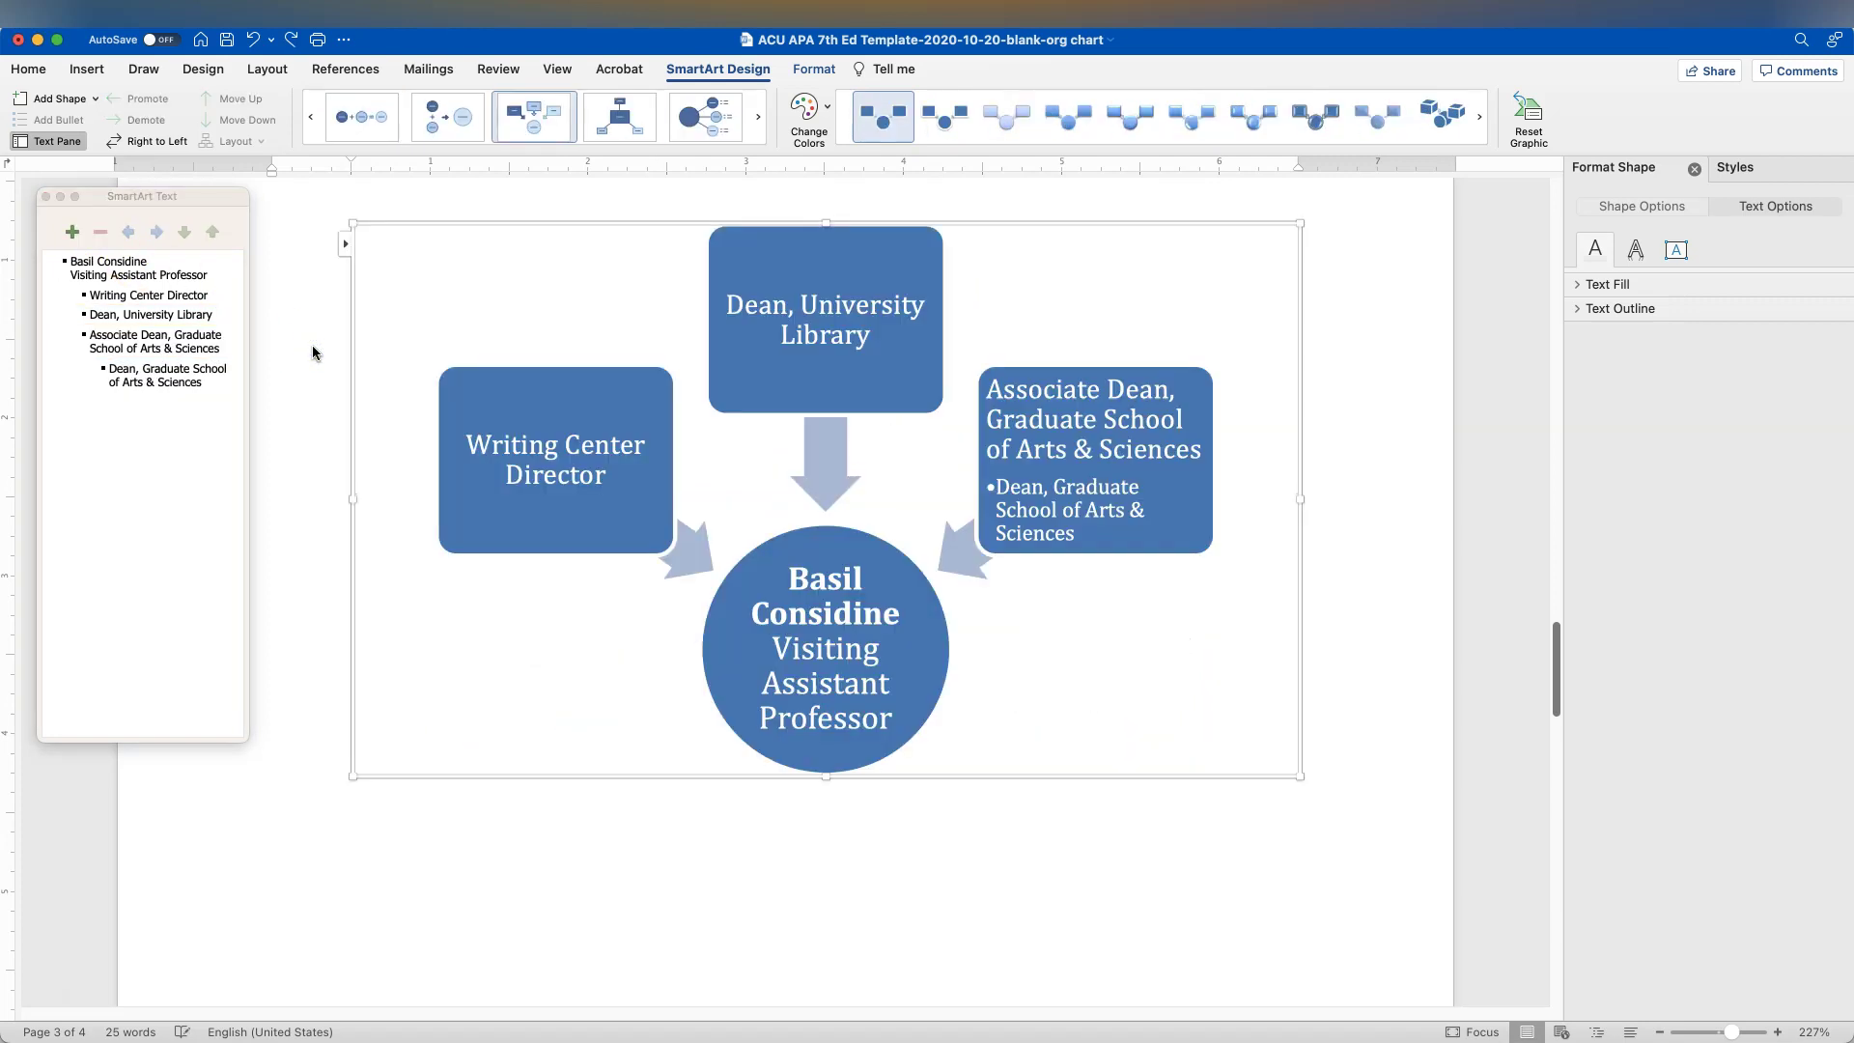
{"action": "key", "text": "super+z"}
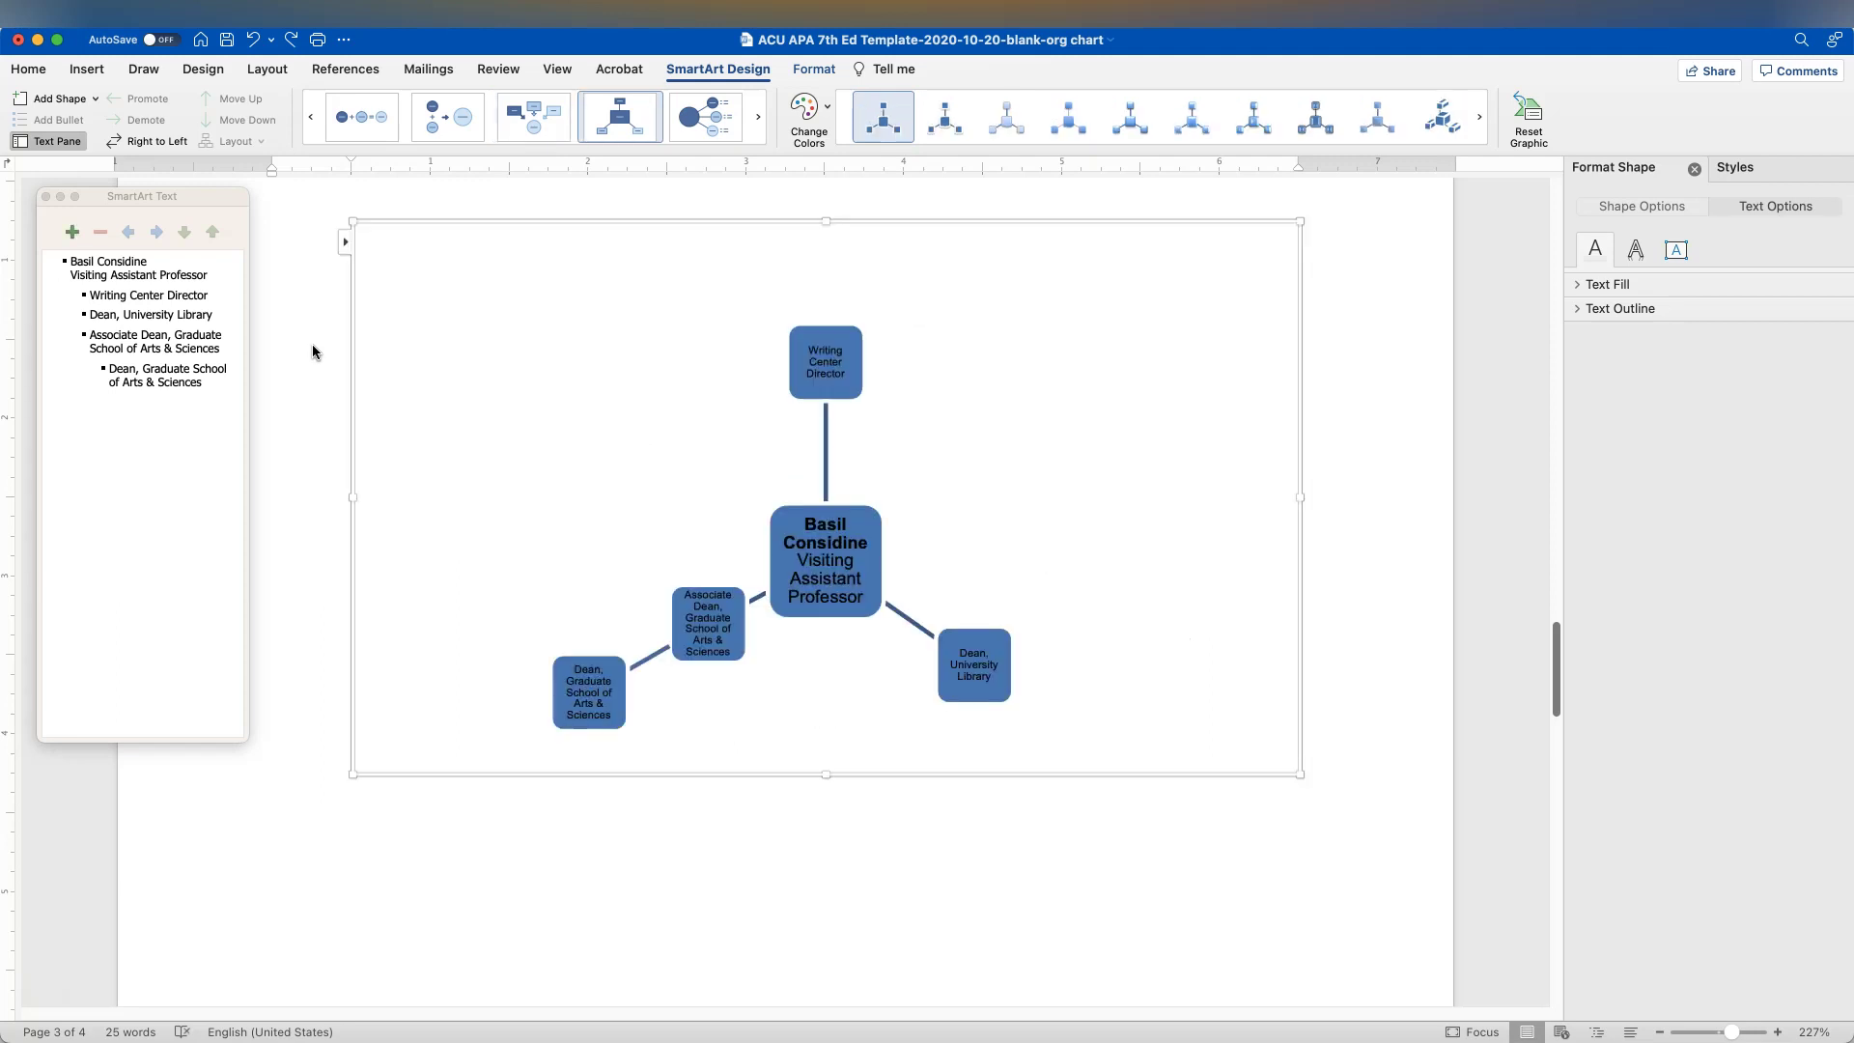
{"action": "key", "text": "super+z"}
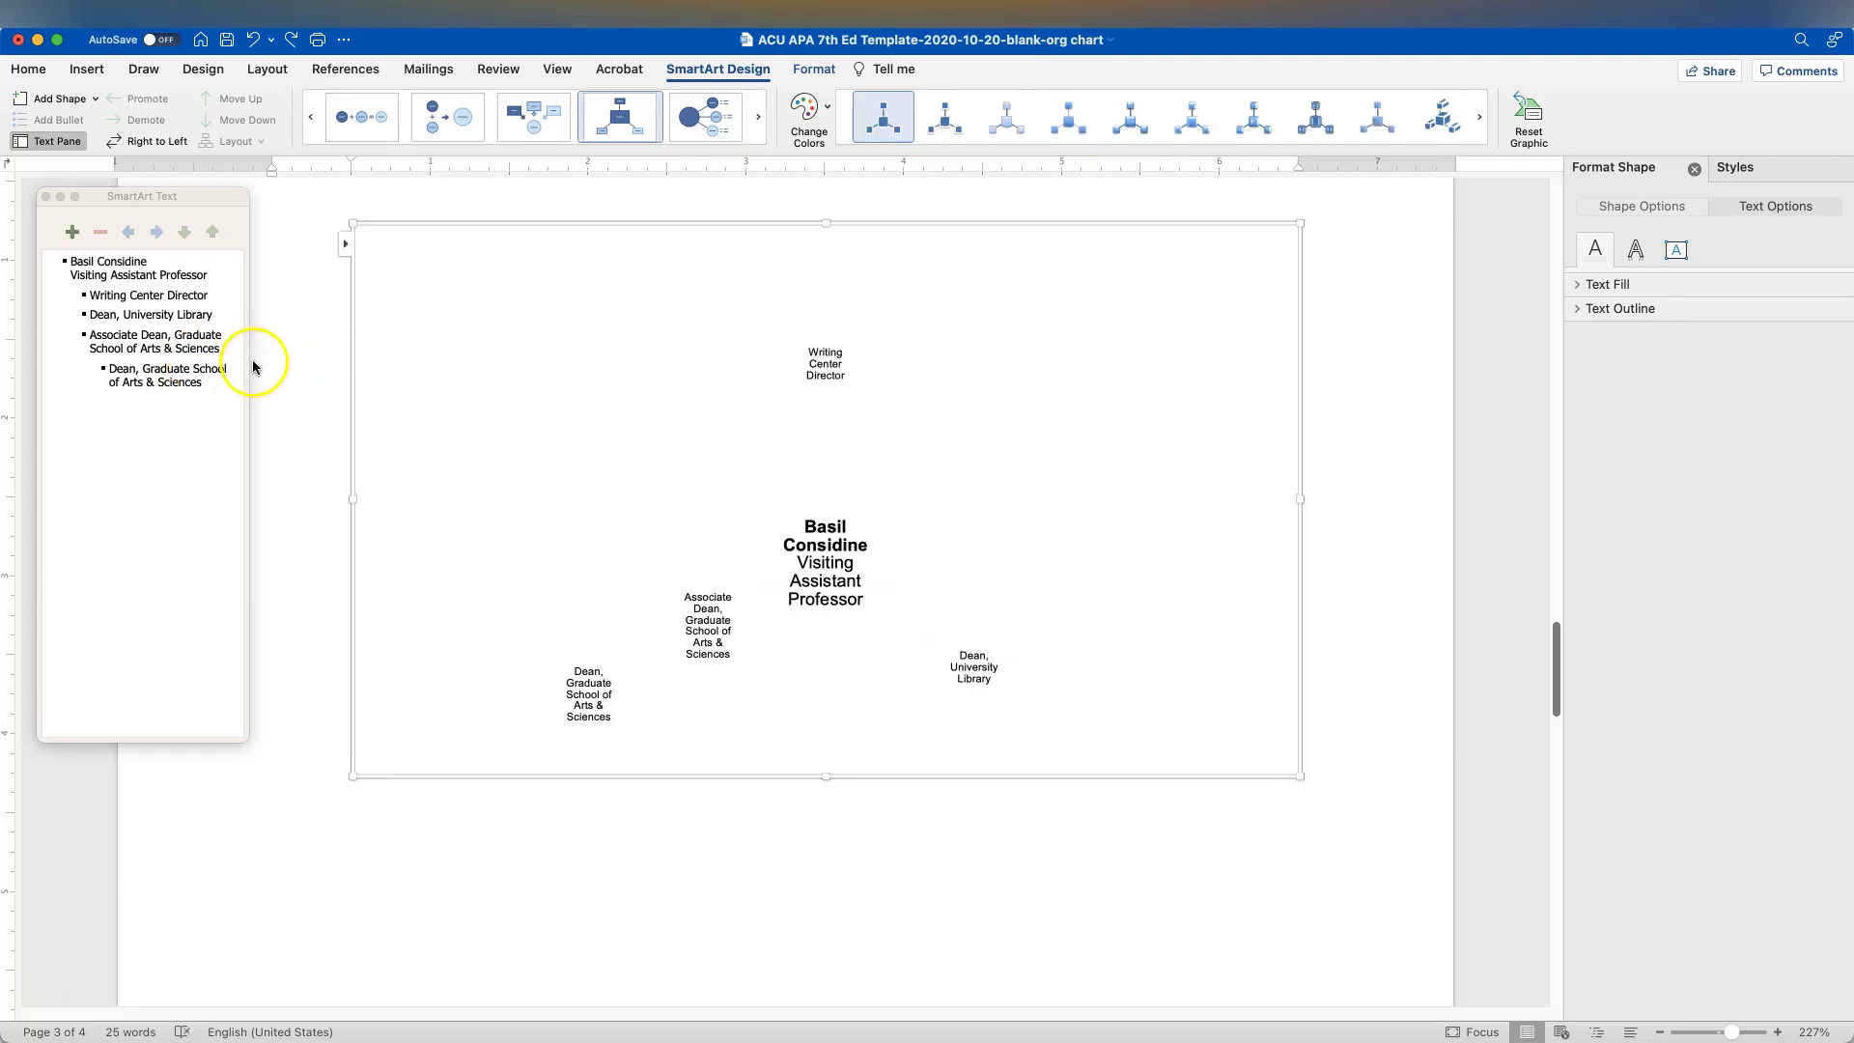
{"action": "key", "text": "super+z"}
Promote Dean, Graduate School and Dean, University Library to the top level
{"action": "left_click", "coordinate": [166, 369]}
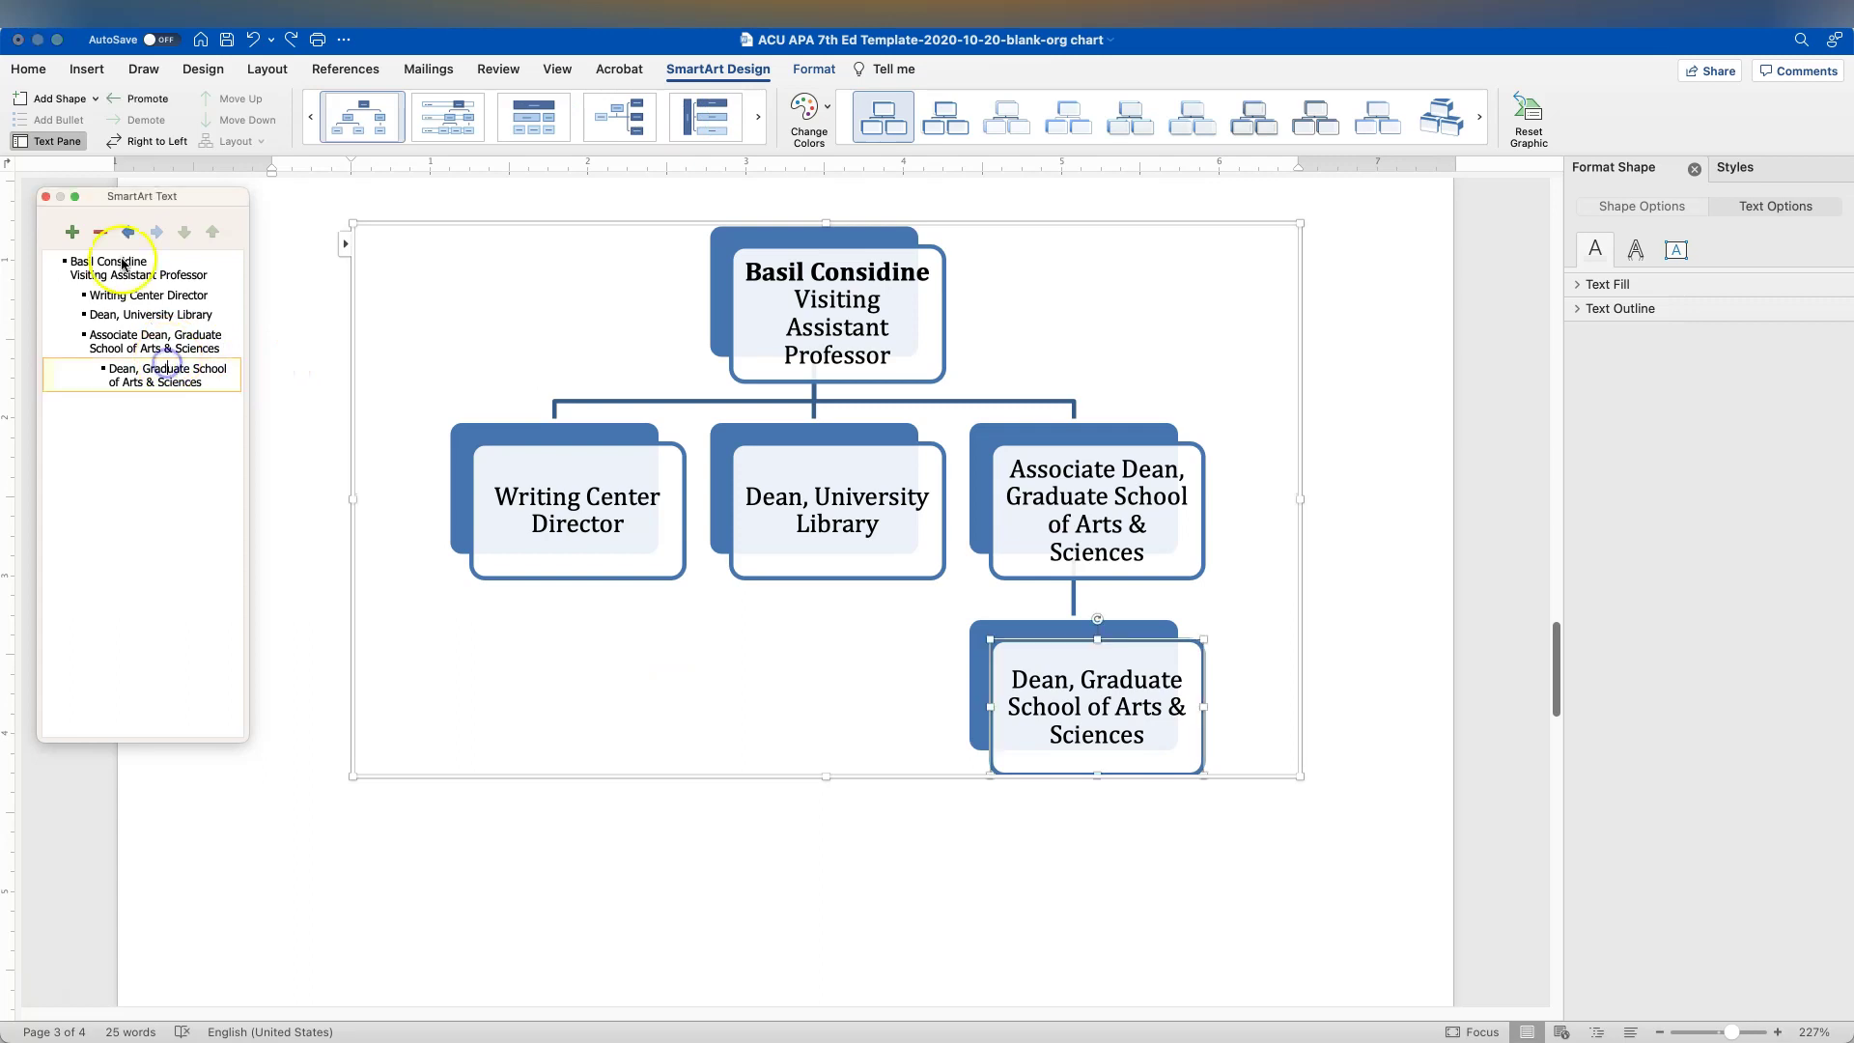
{"action": "left_click", "coordinate": [131, 234]}
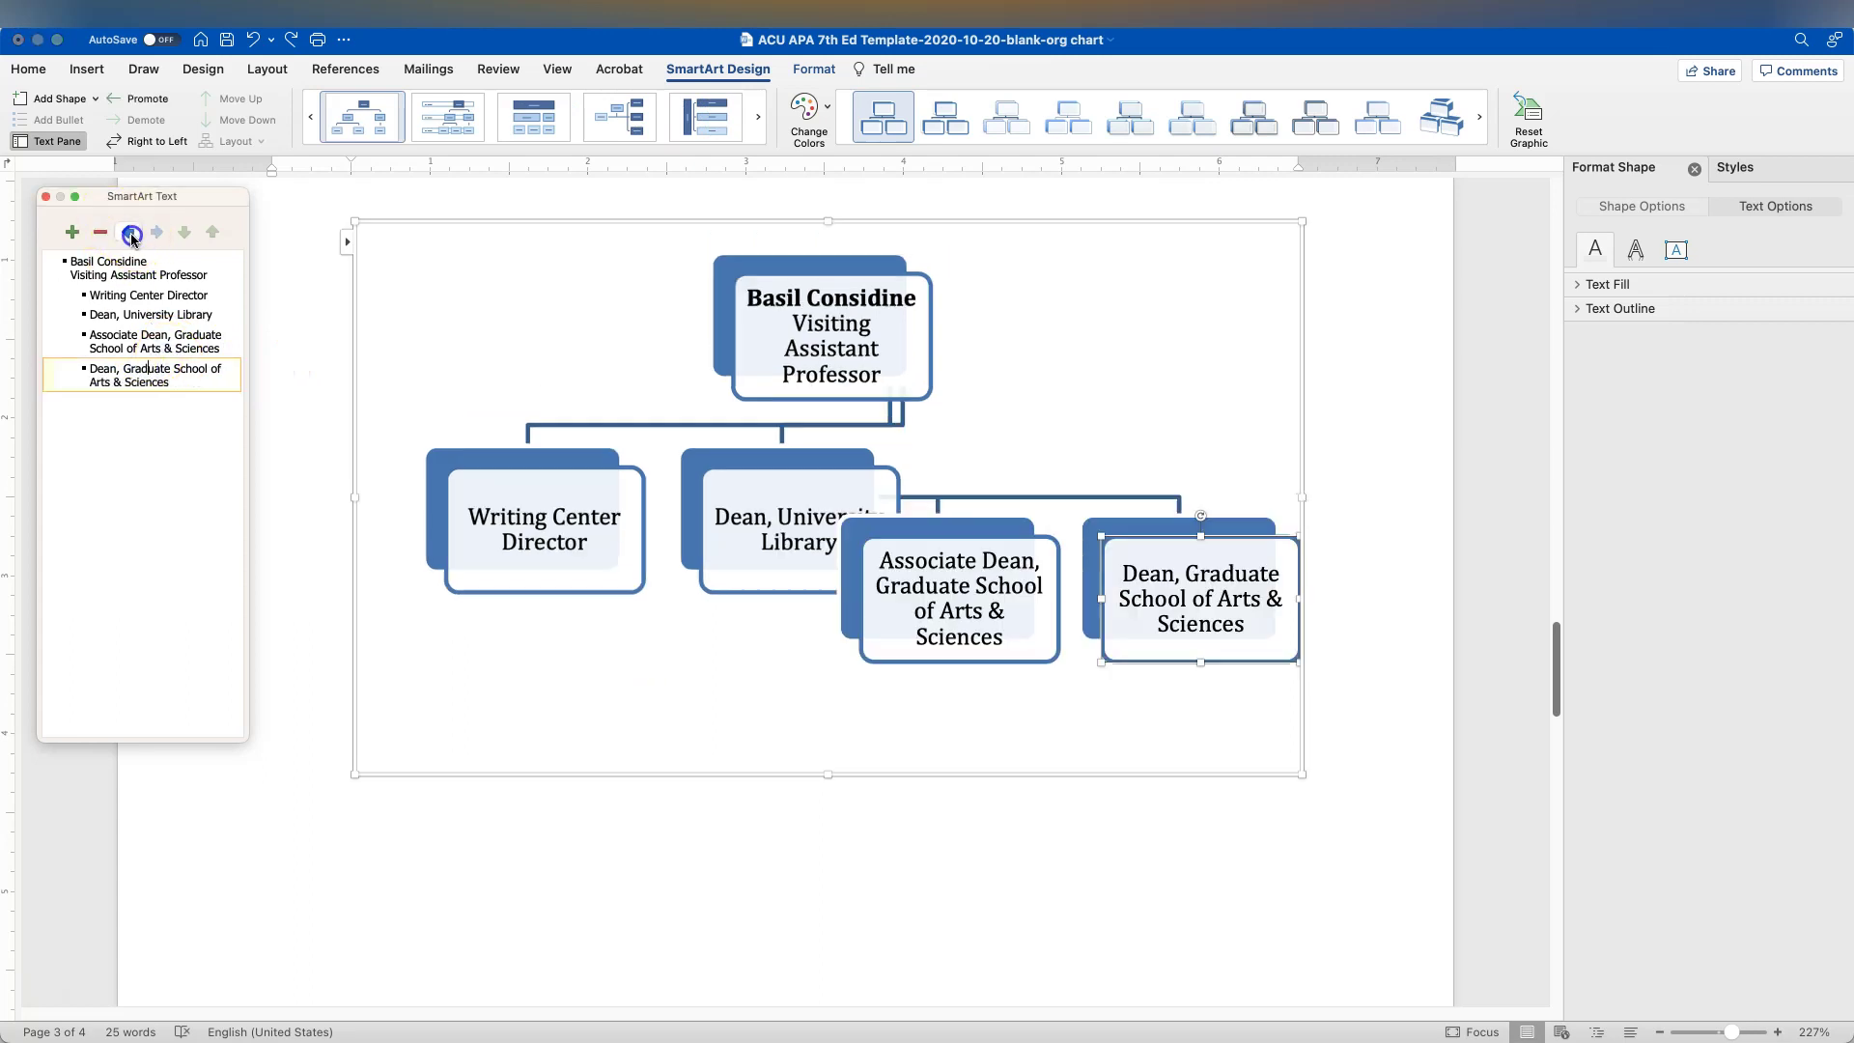
{"action": "left_click", "coordinate": [148, 334]}
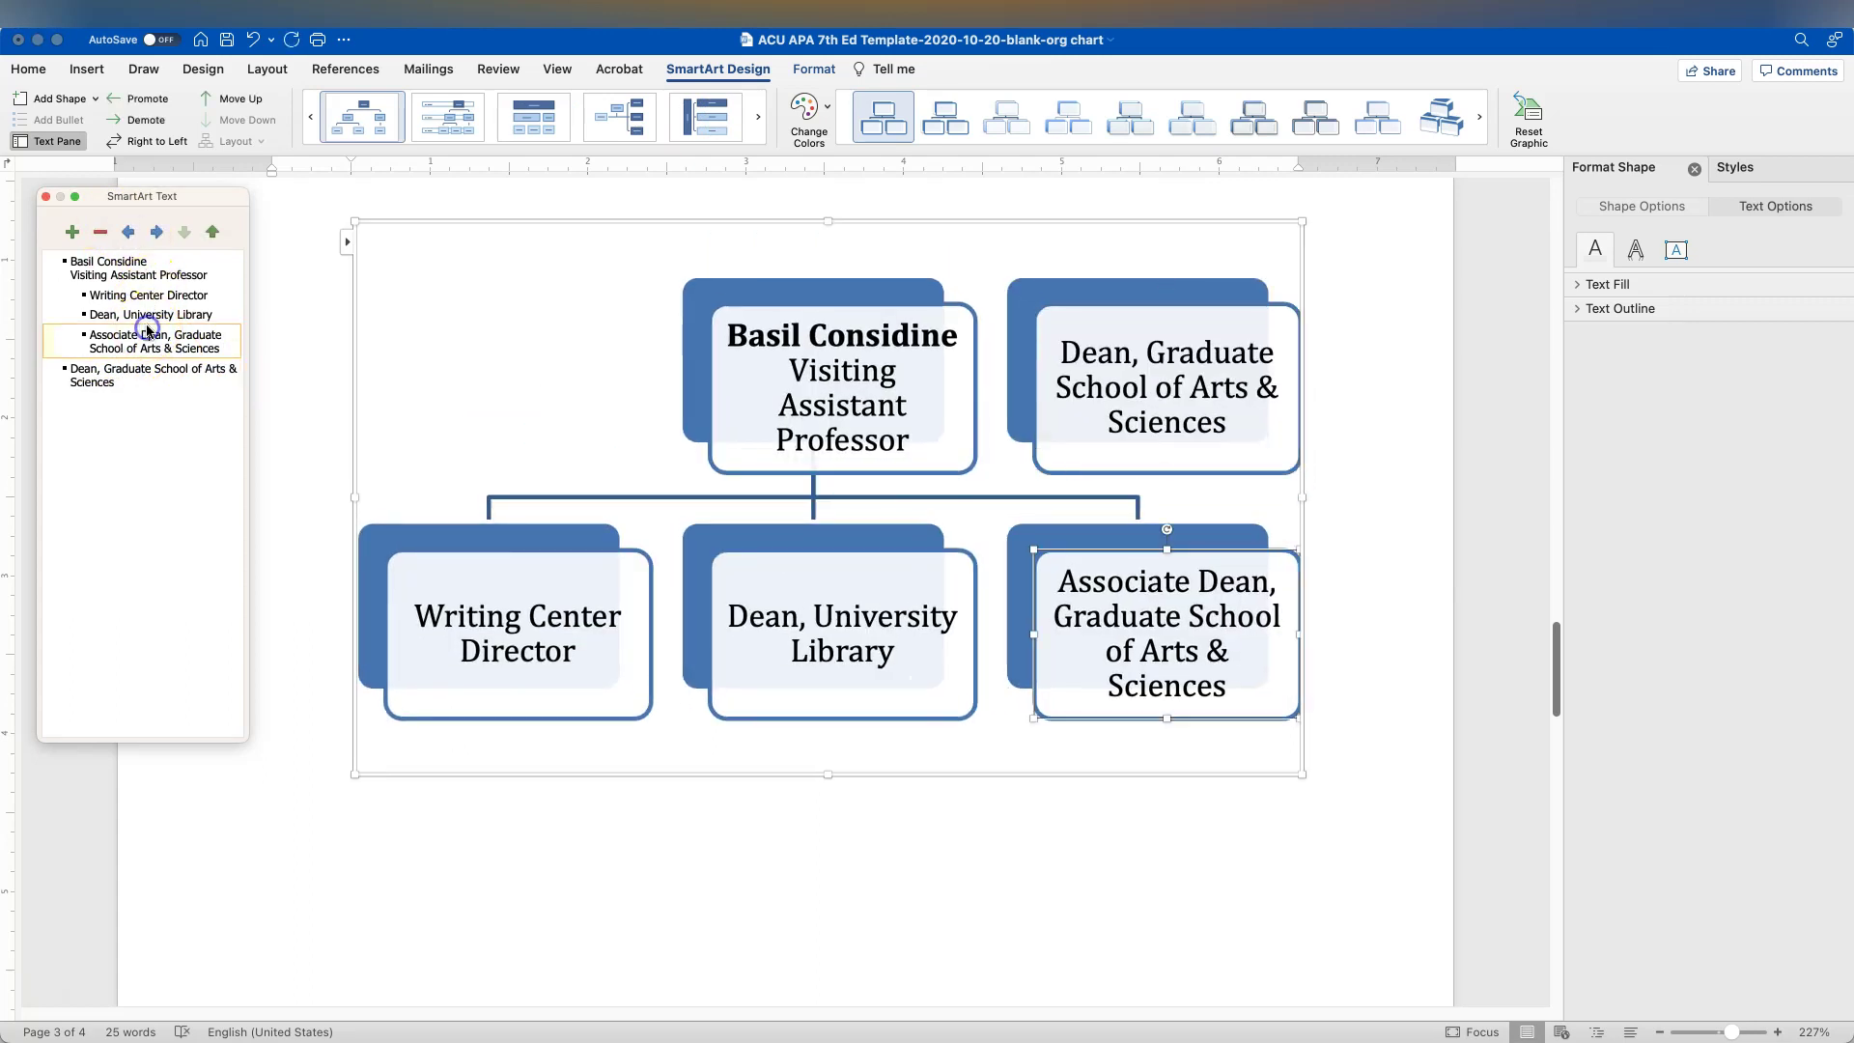
{"action": "left_click", "coordinate": [213, 232]}
{"action": "left_click", "coordinate": [185, 233]}
{"action": "left_click", "coordinate": [160, 314]}
{"action": "left_click", "coordinate": [129, 232]}
{"action": "left_click", "coordinate": [123, 261]}
{"action": "left_click", "coordinate": [183, 232]}
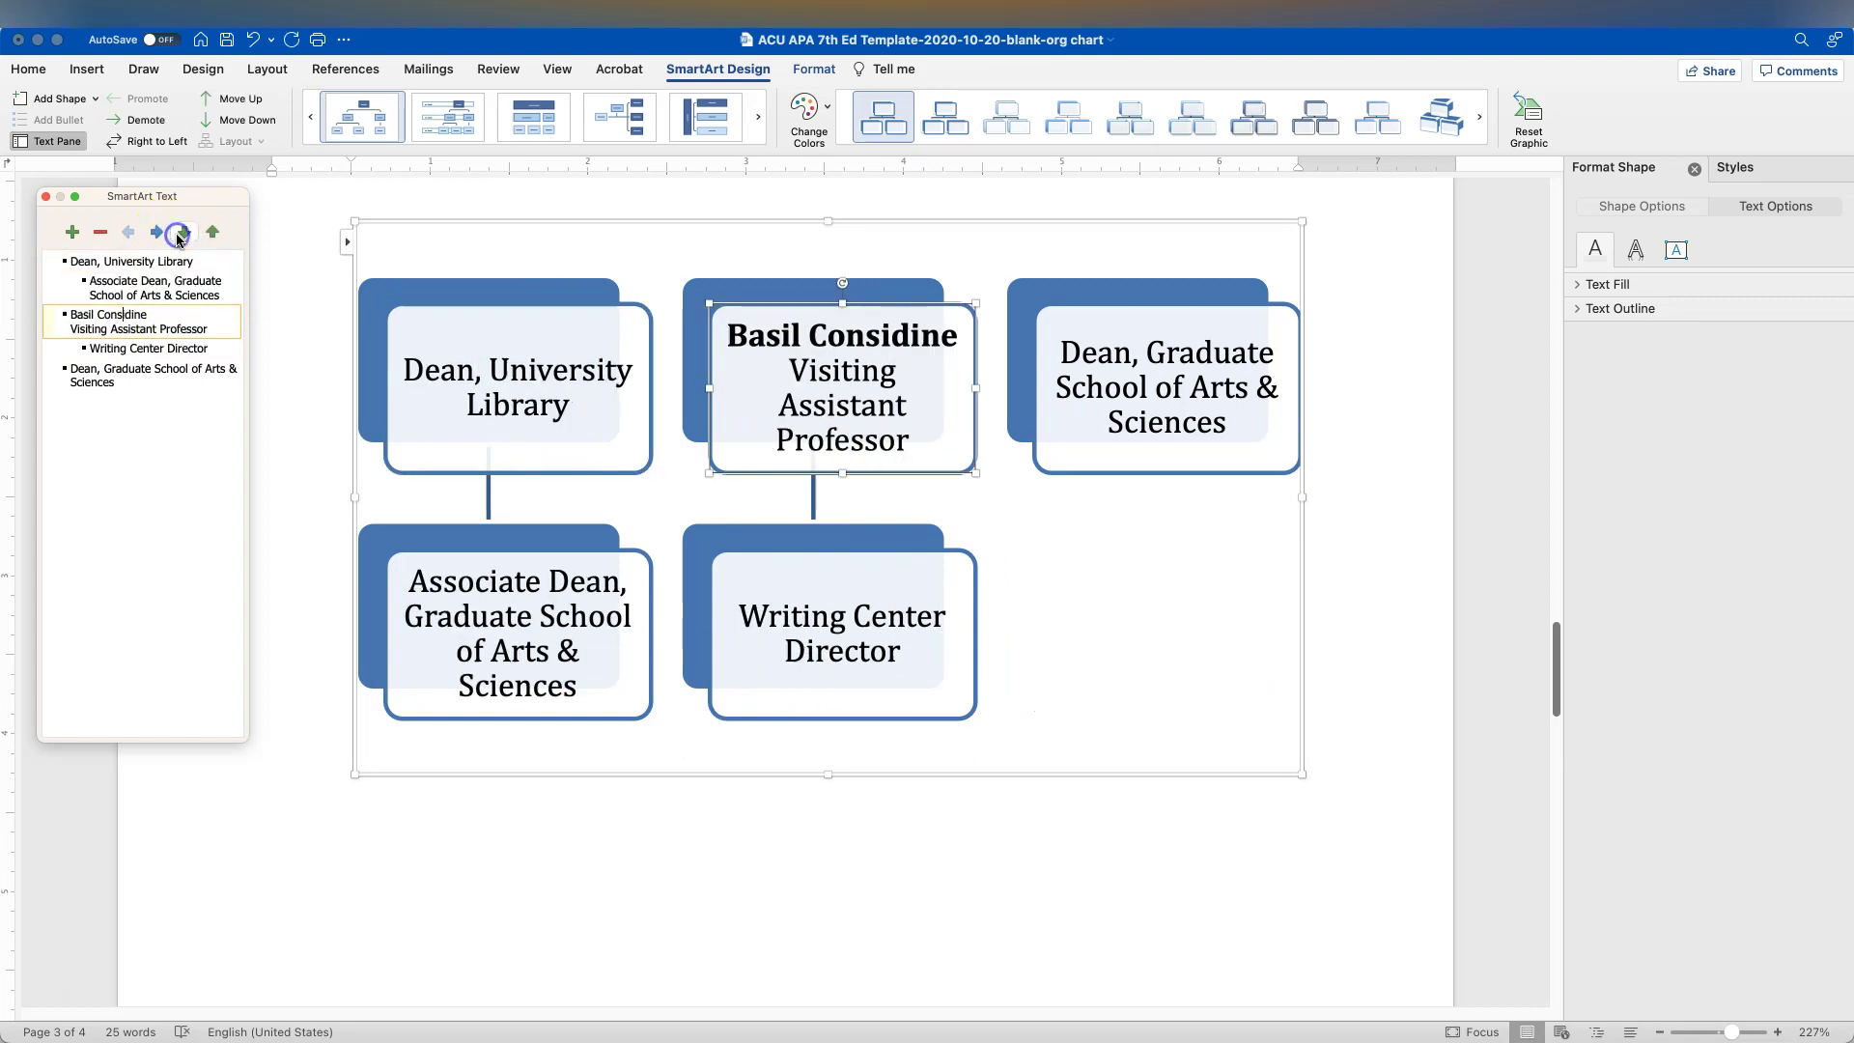
{"action": "left_click", "coordinate": [155, 348]}
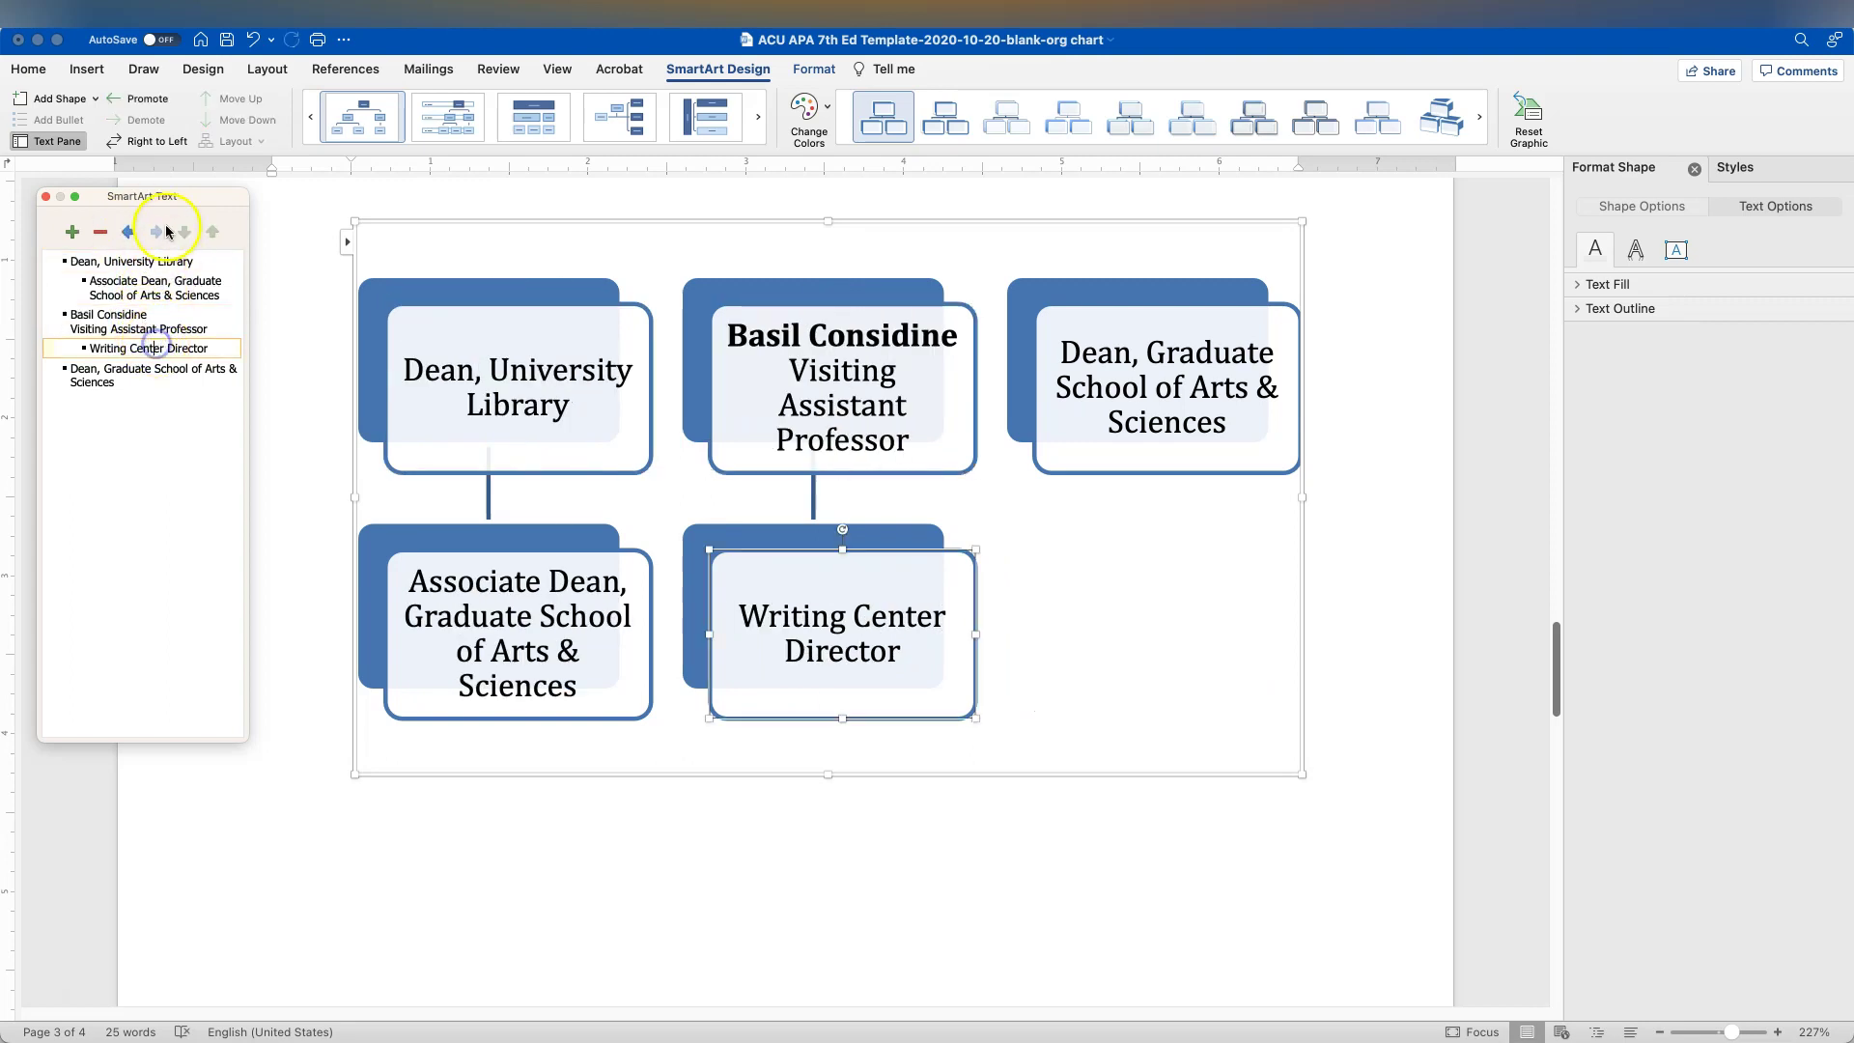
{"action": "left_click", "coordinate": [128, 231]}
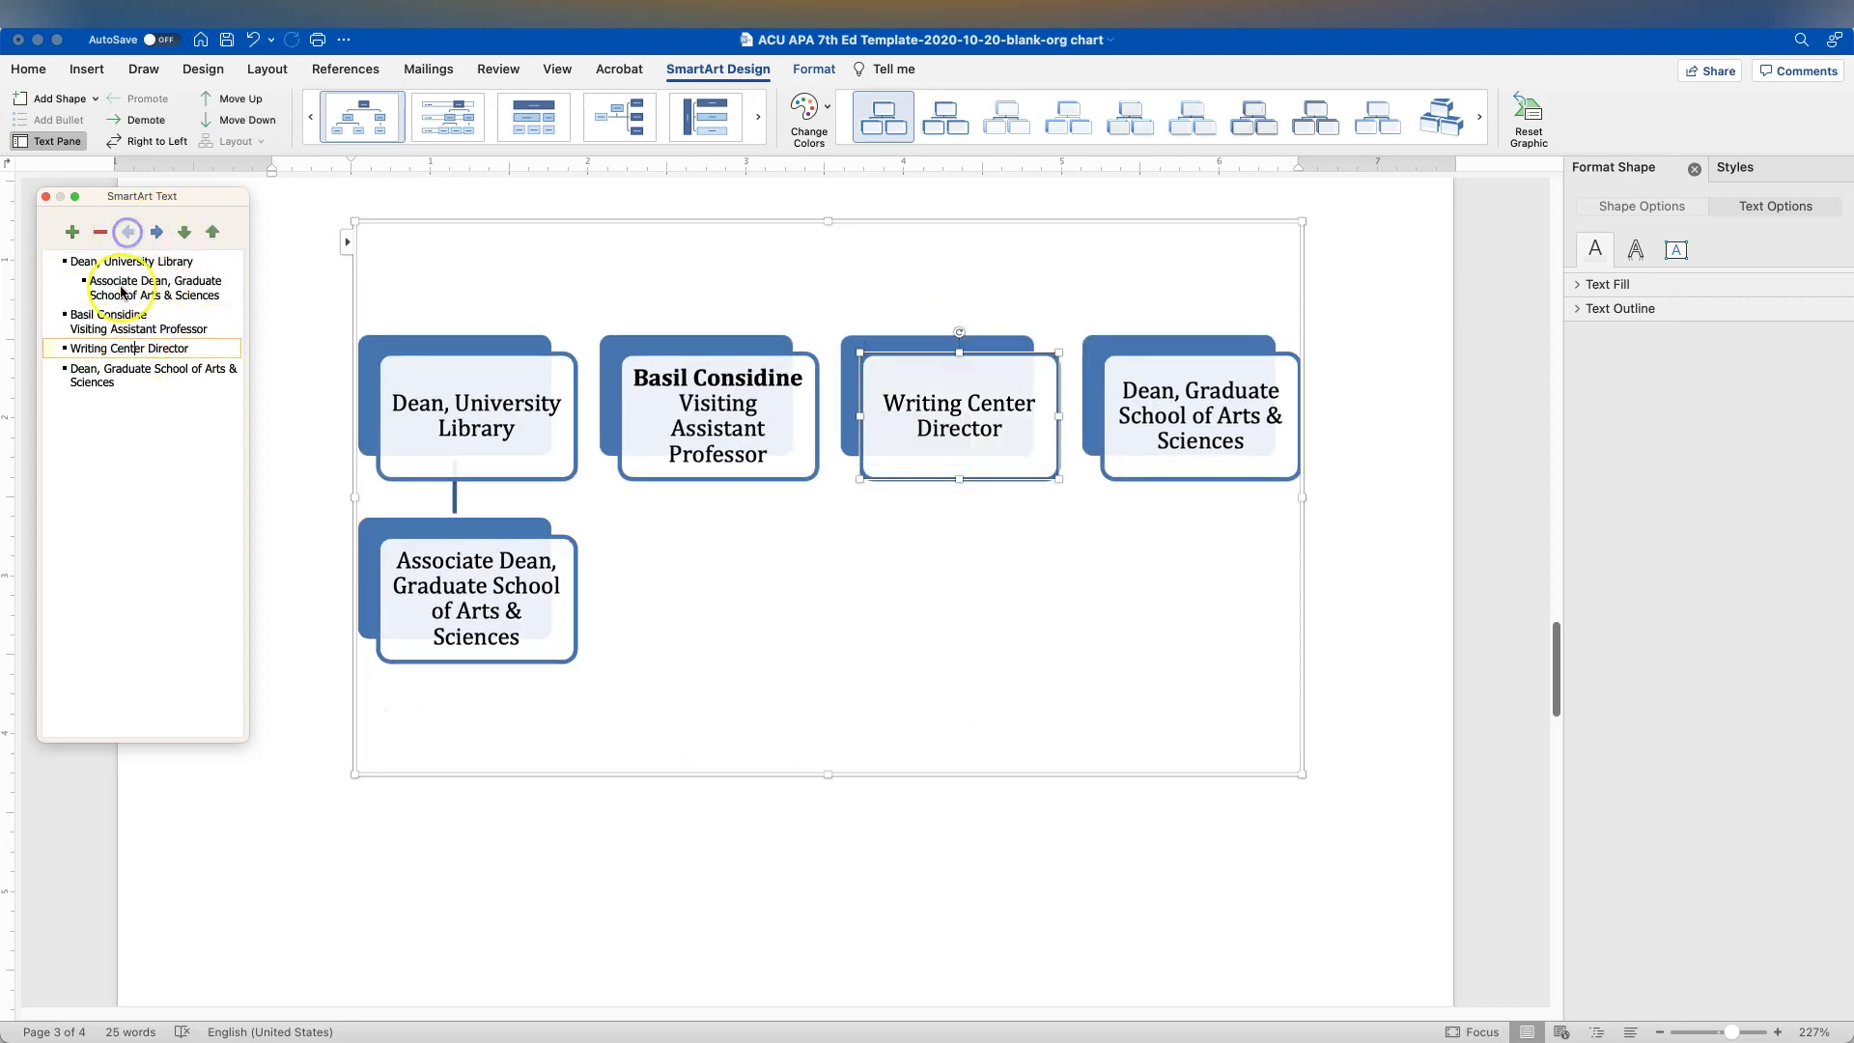
{"action": "left_click", "coordinate": [154, 230]}
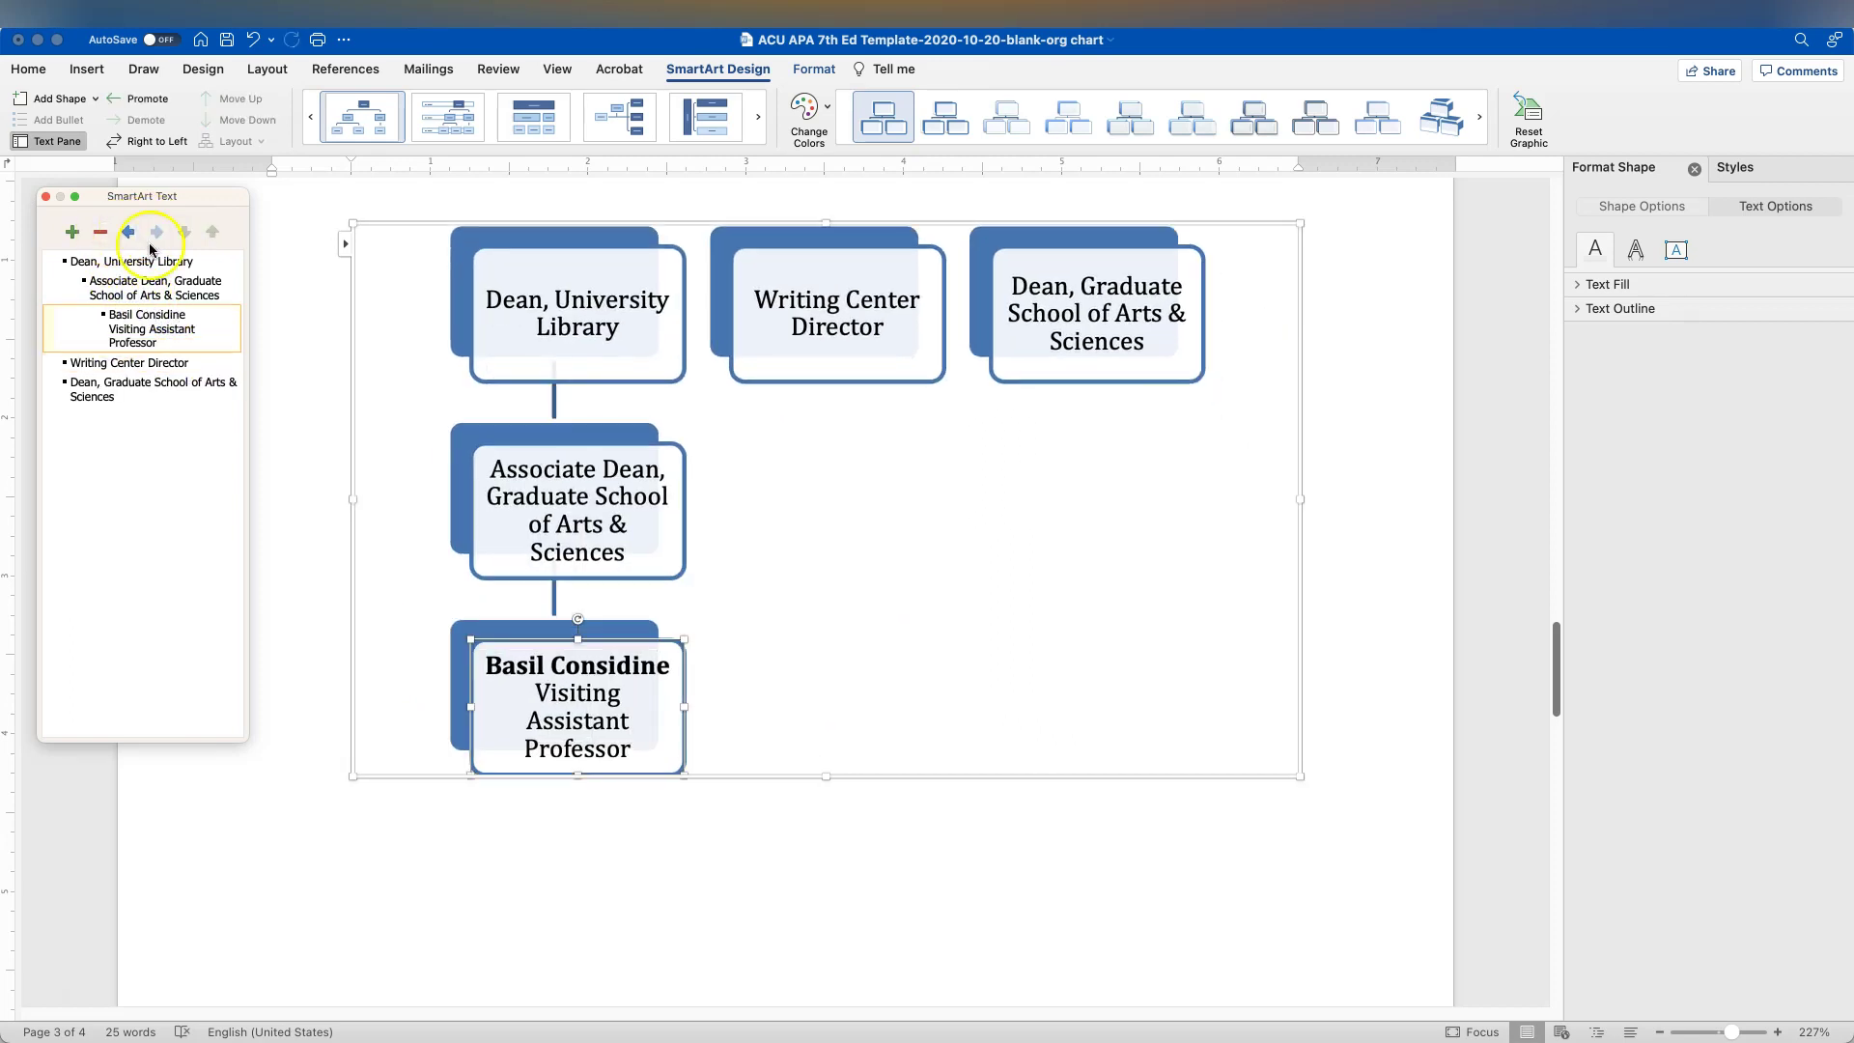
{"action": "double_click", "coordinate": [168, 362]}
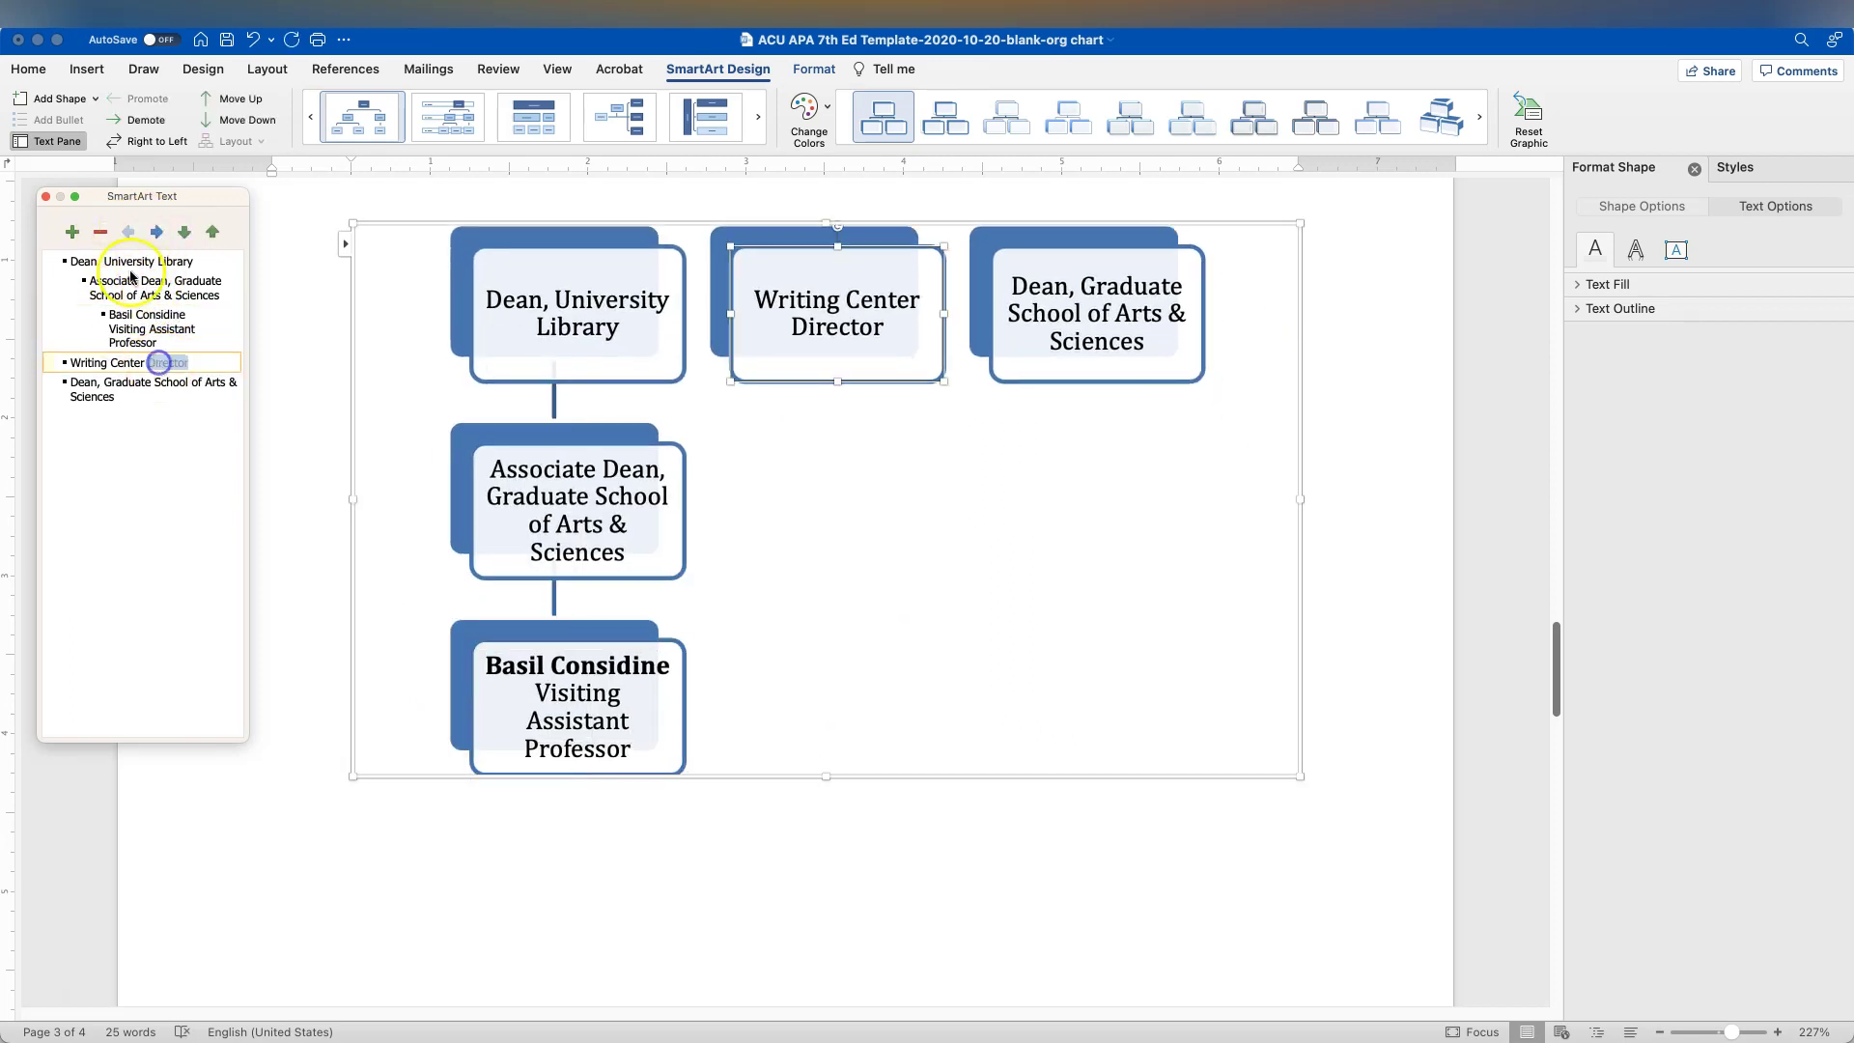
{"action": "left_click", "coordinate": [184, 232]}
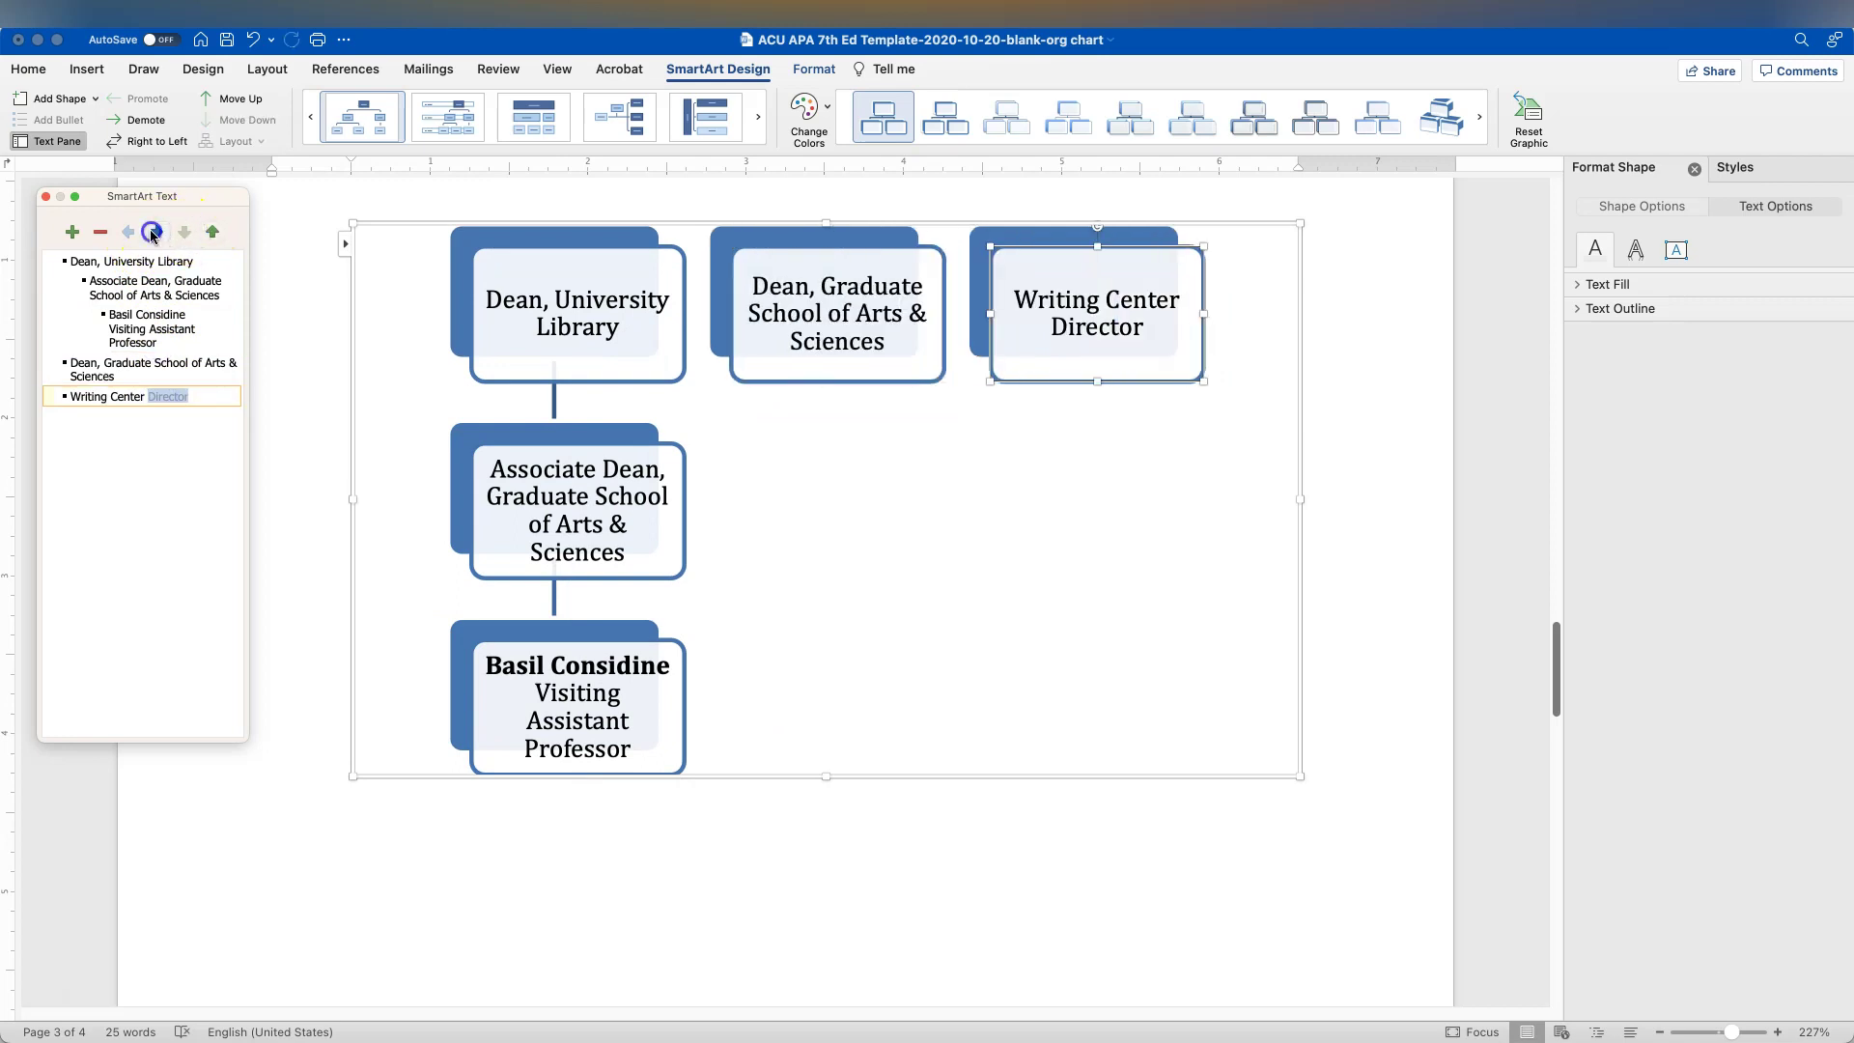
{"action": "left_click", "coordinate": [154, 232]}
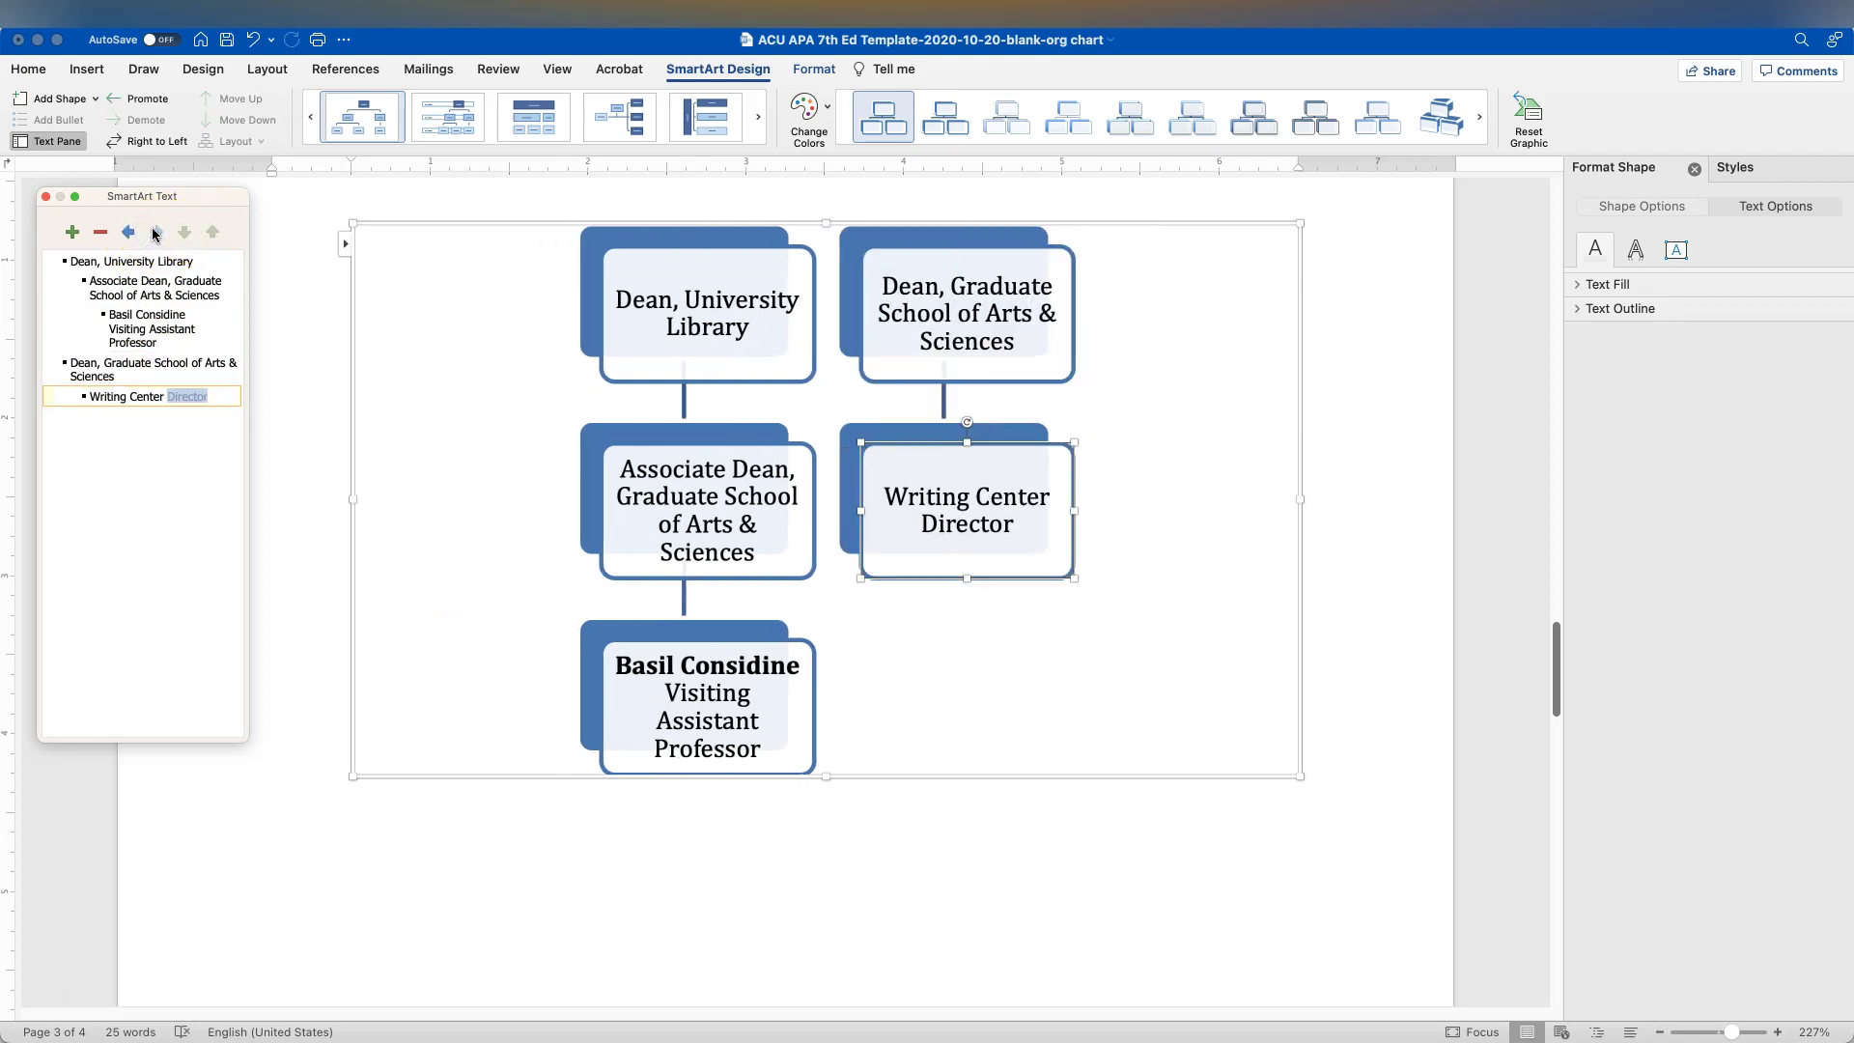
{"action": "left_click", "coordinate": [82, 73]}
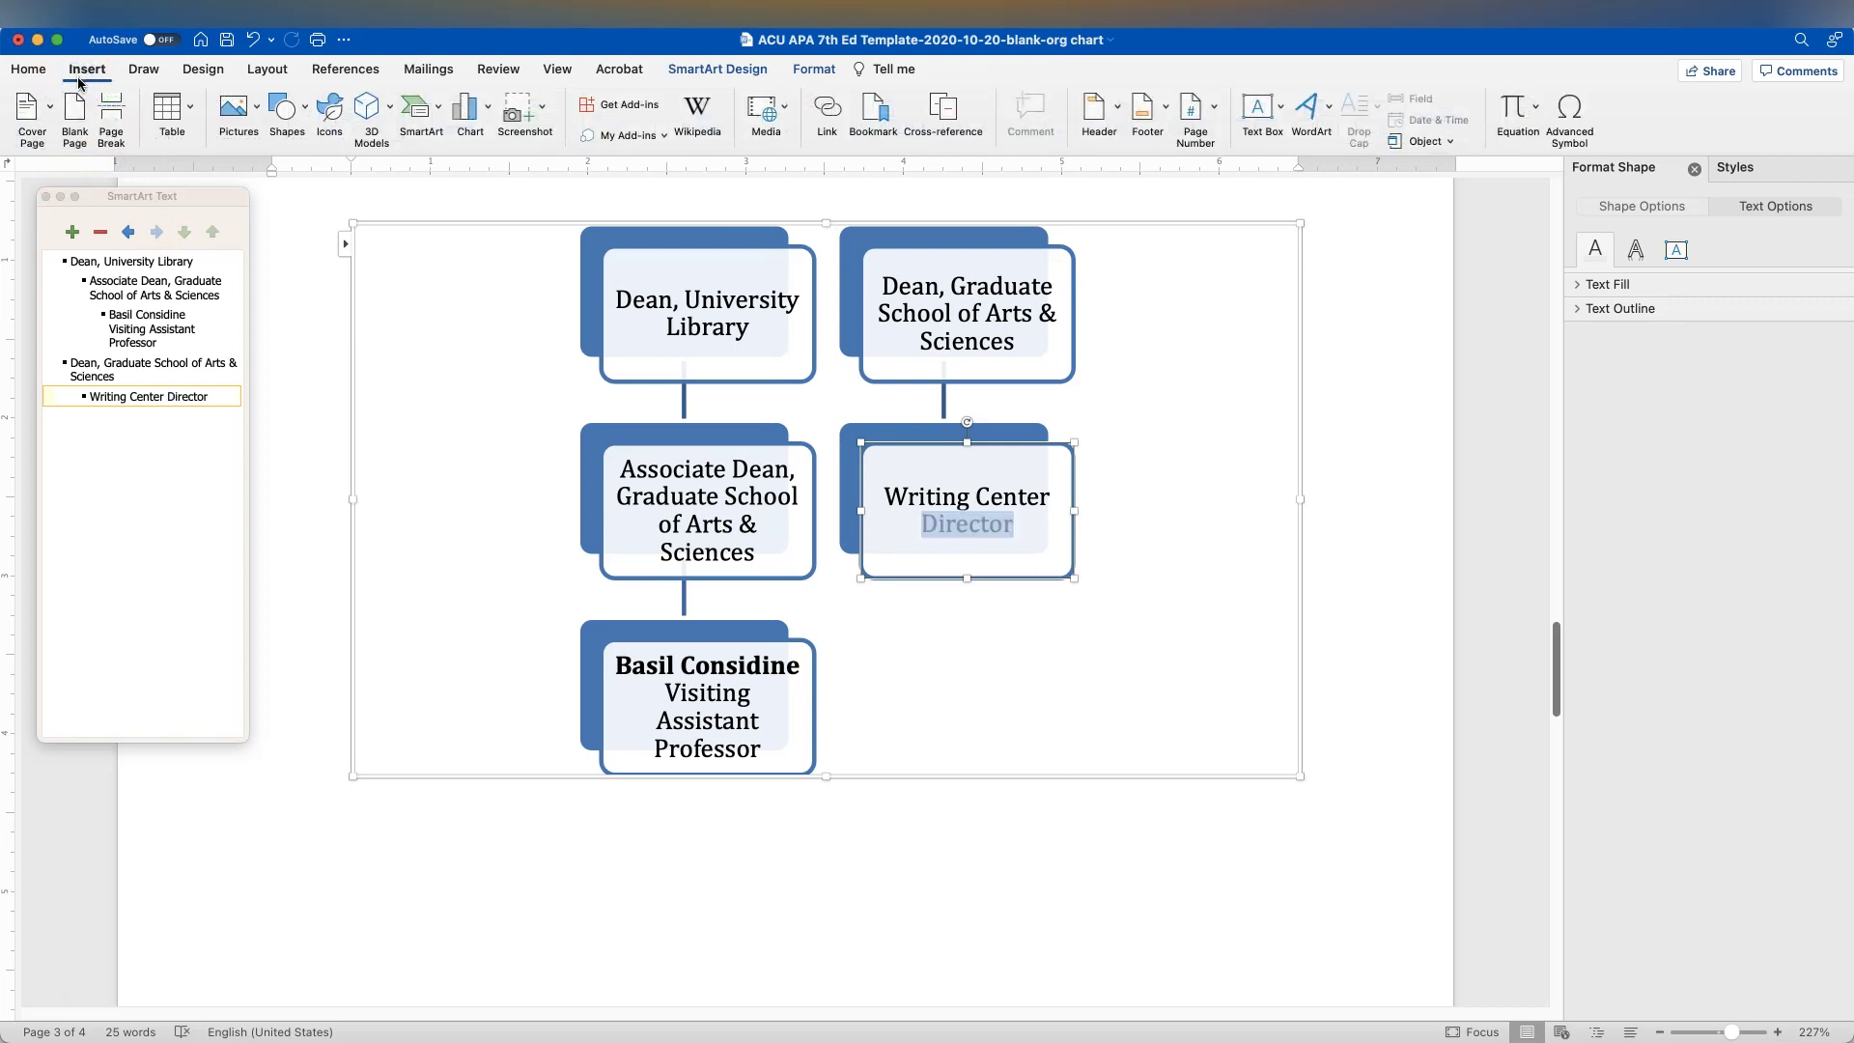
{"action": "left_click", "coordinate": [298, 101]}
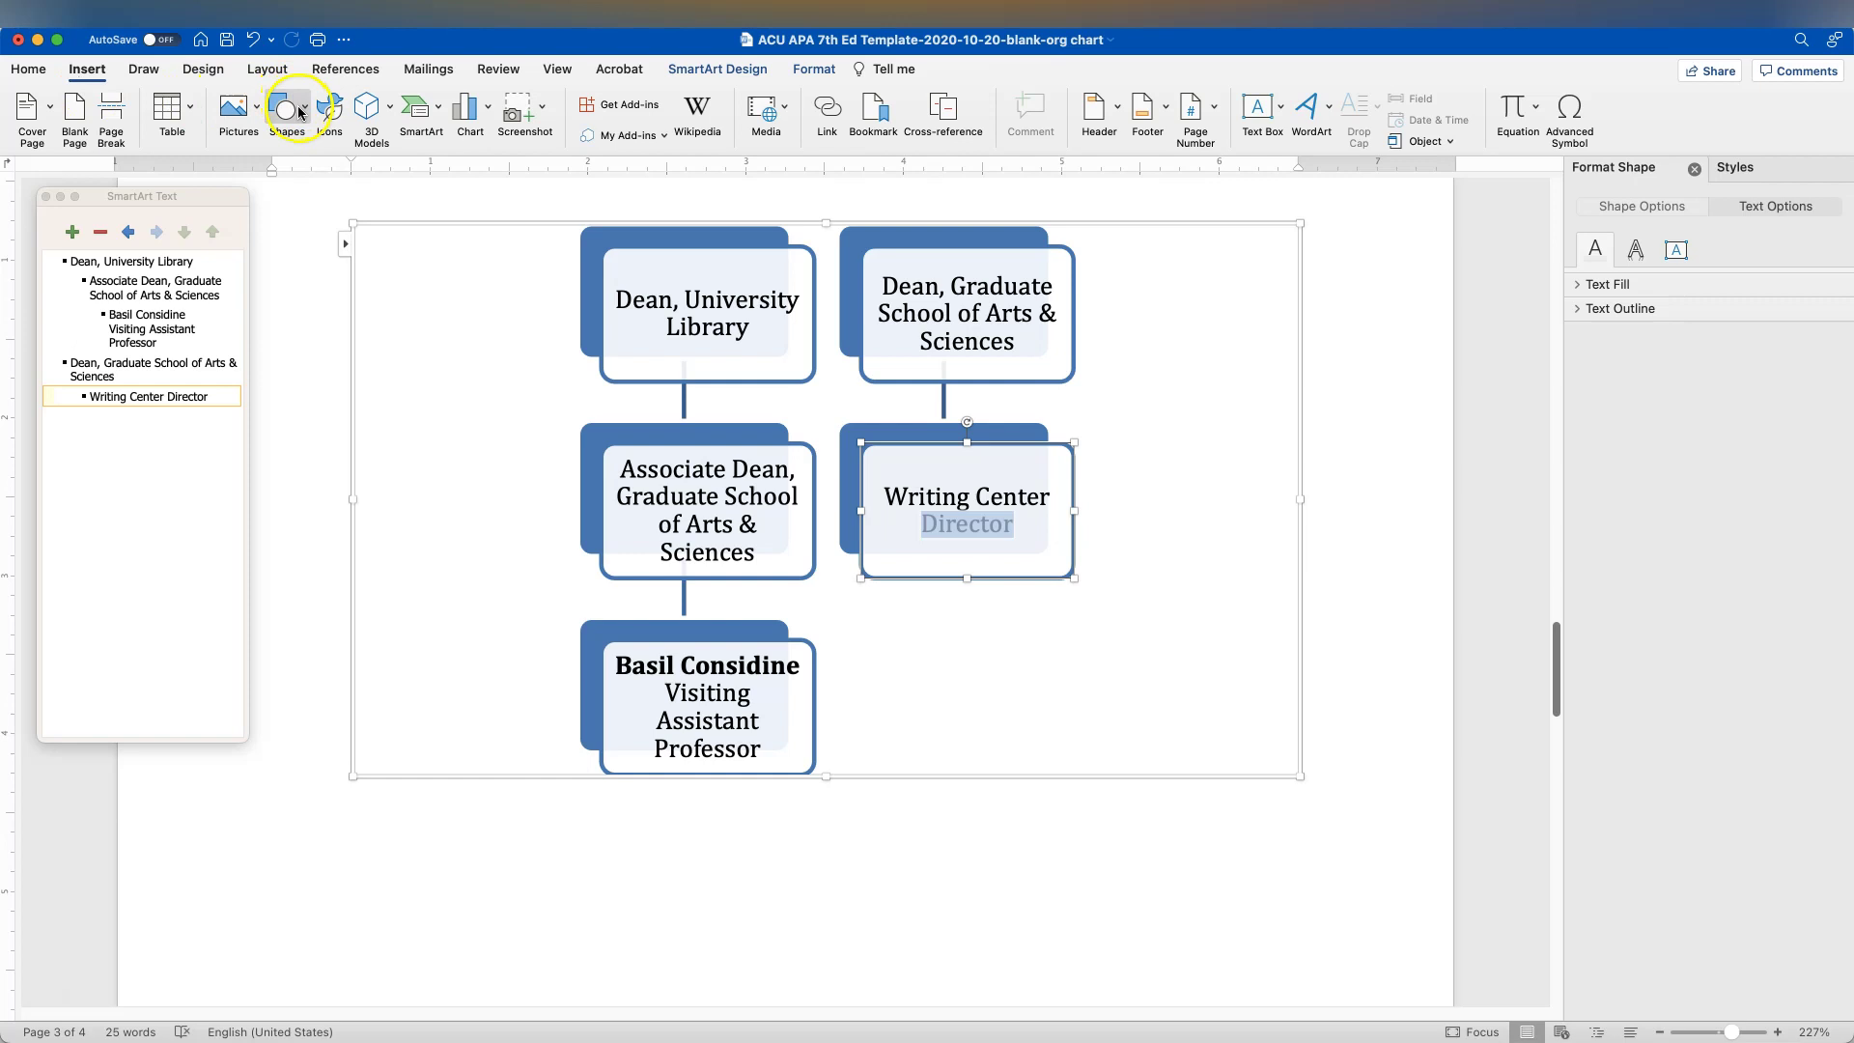
{"action": "left_click", "coordinate": [354, 170]}
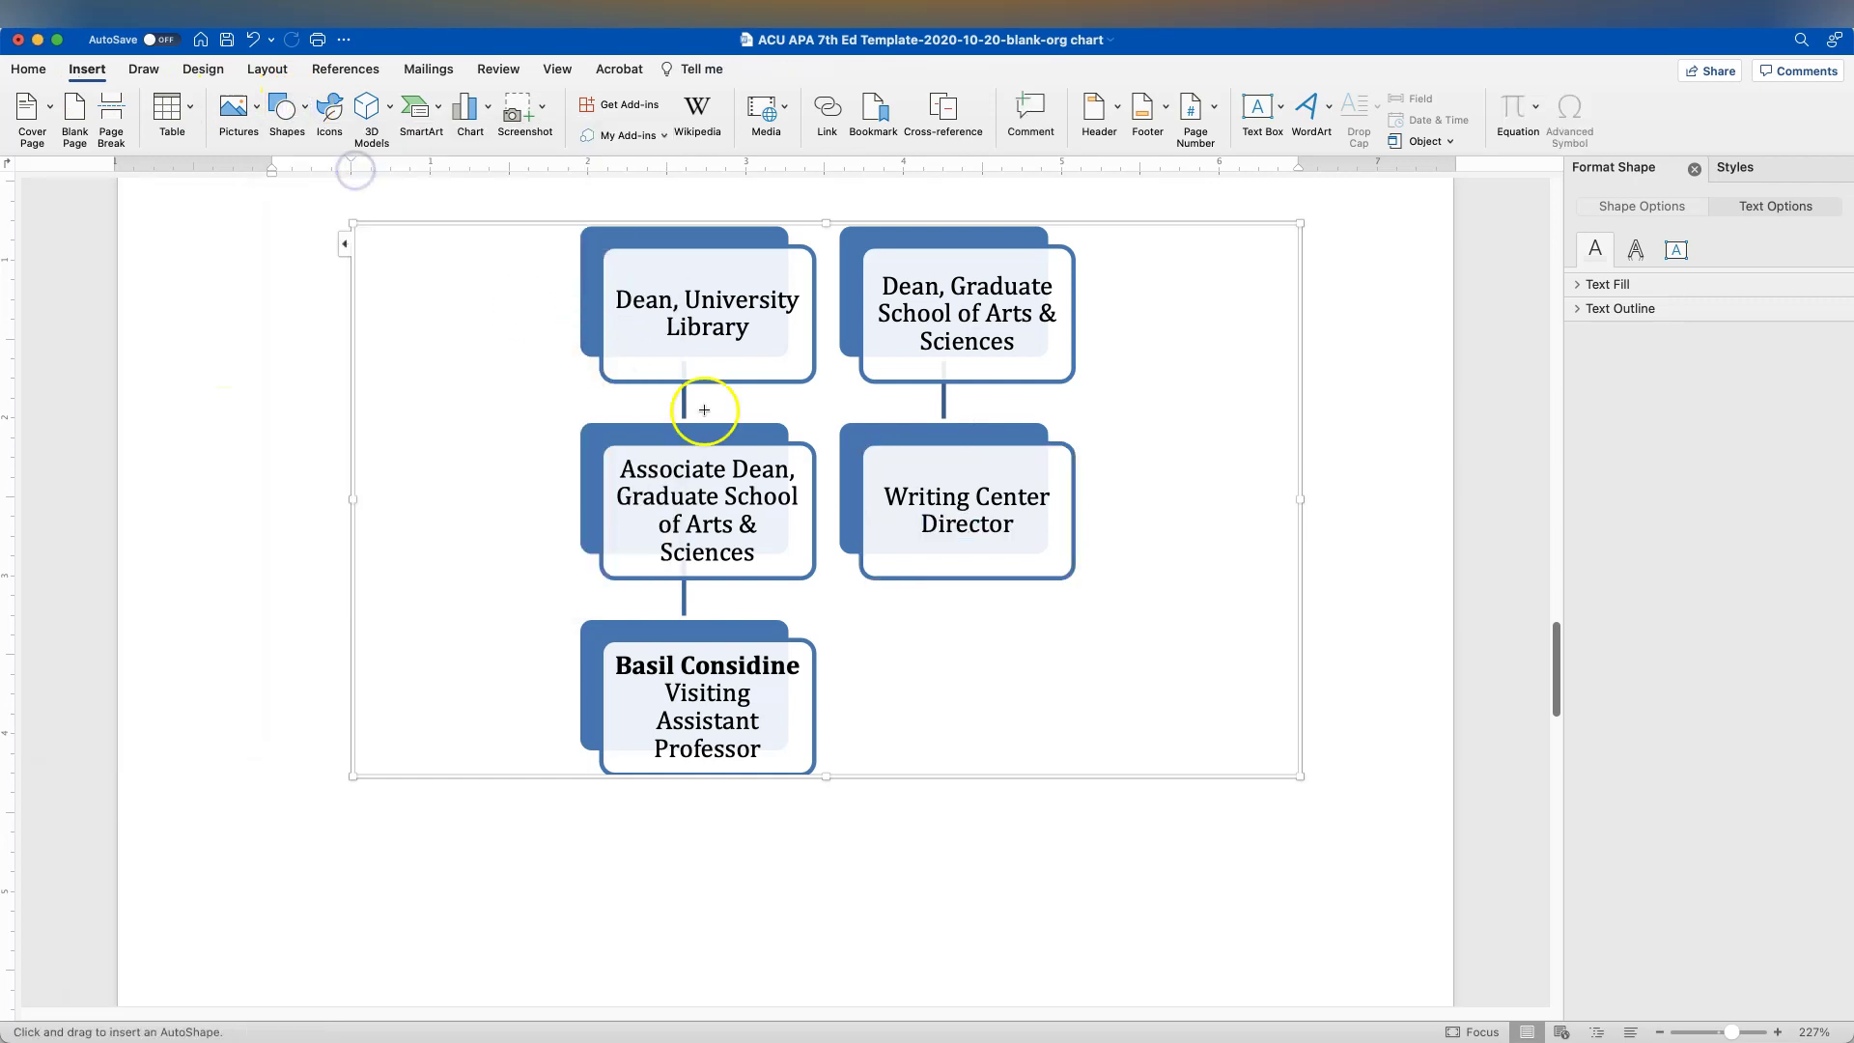
{"action": "left_click_drag", "start_coordinate": [964, 587], "coordinate": [821, 699]}
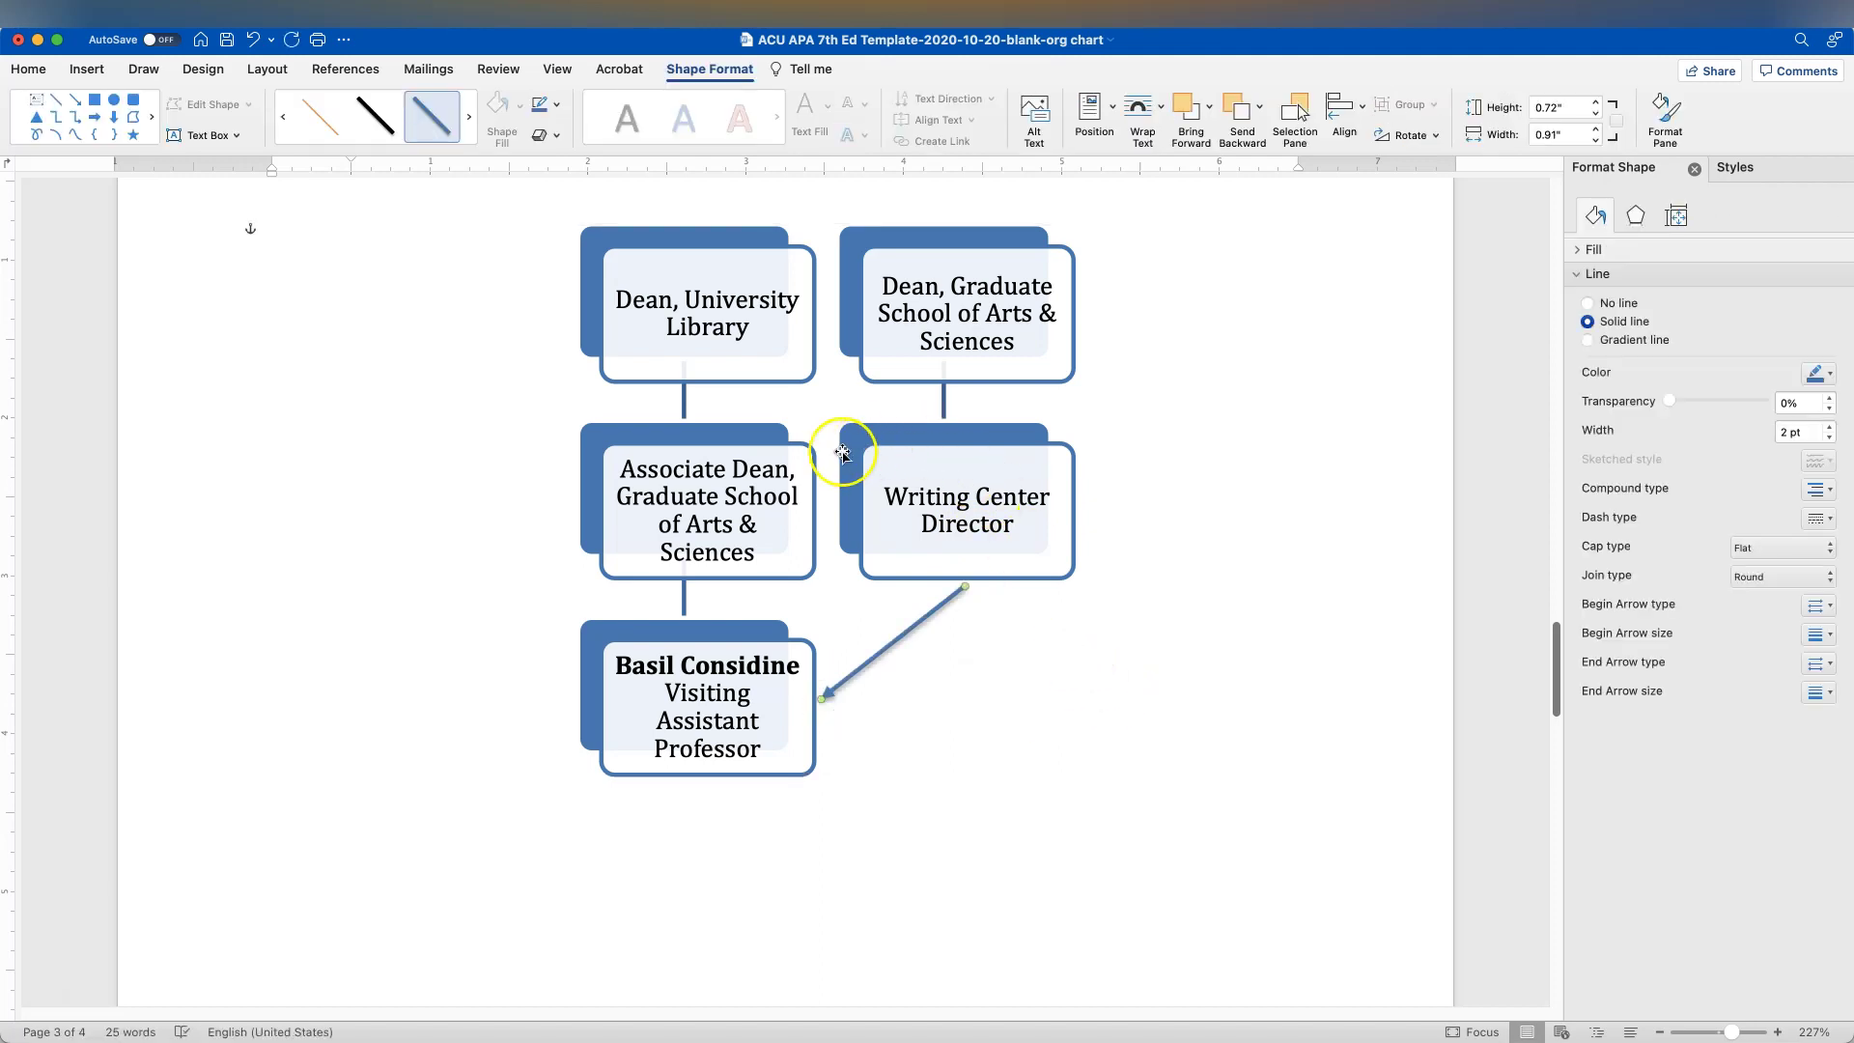
{"action": "left_click", "coordinate": [789, 445]}
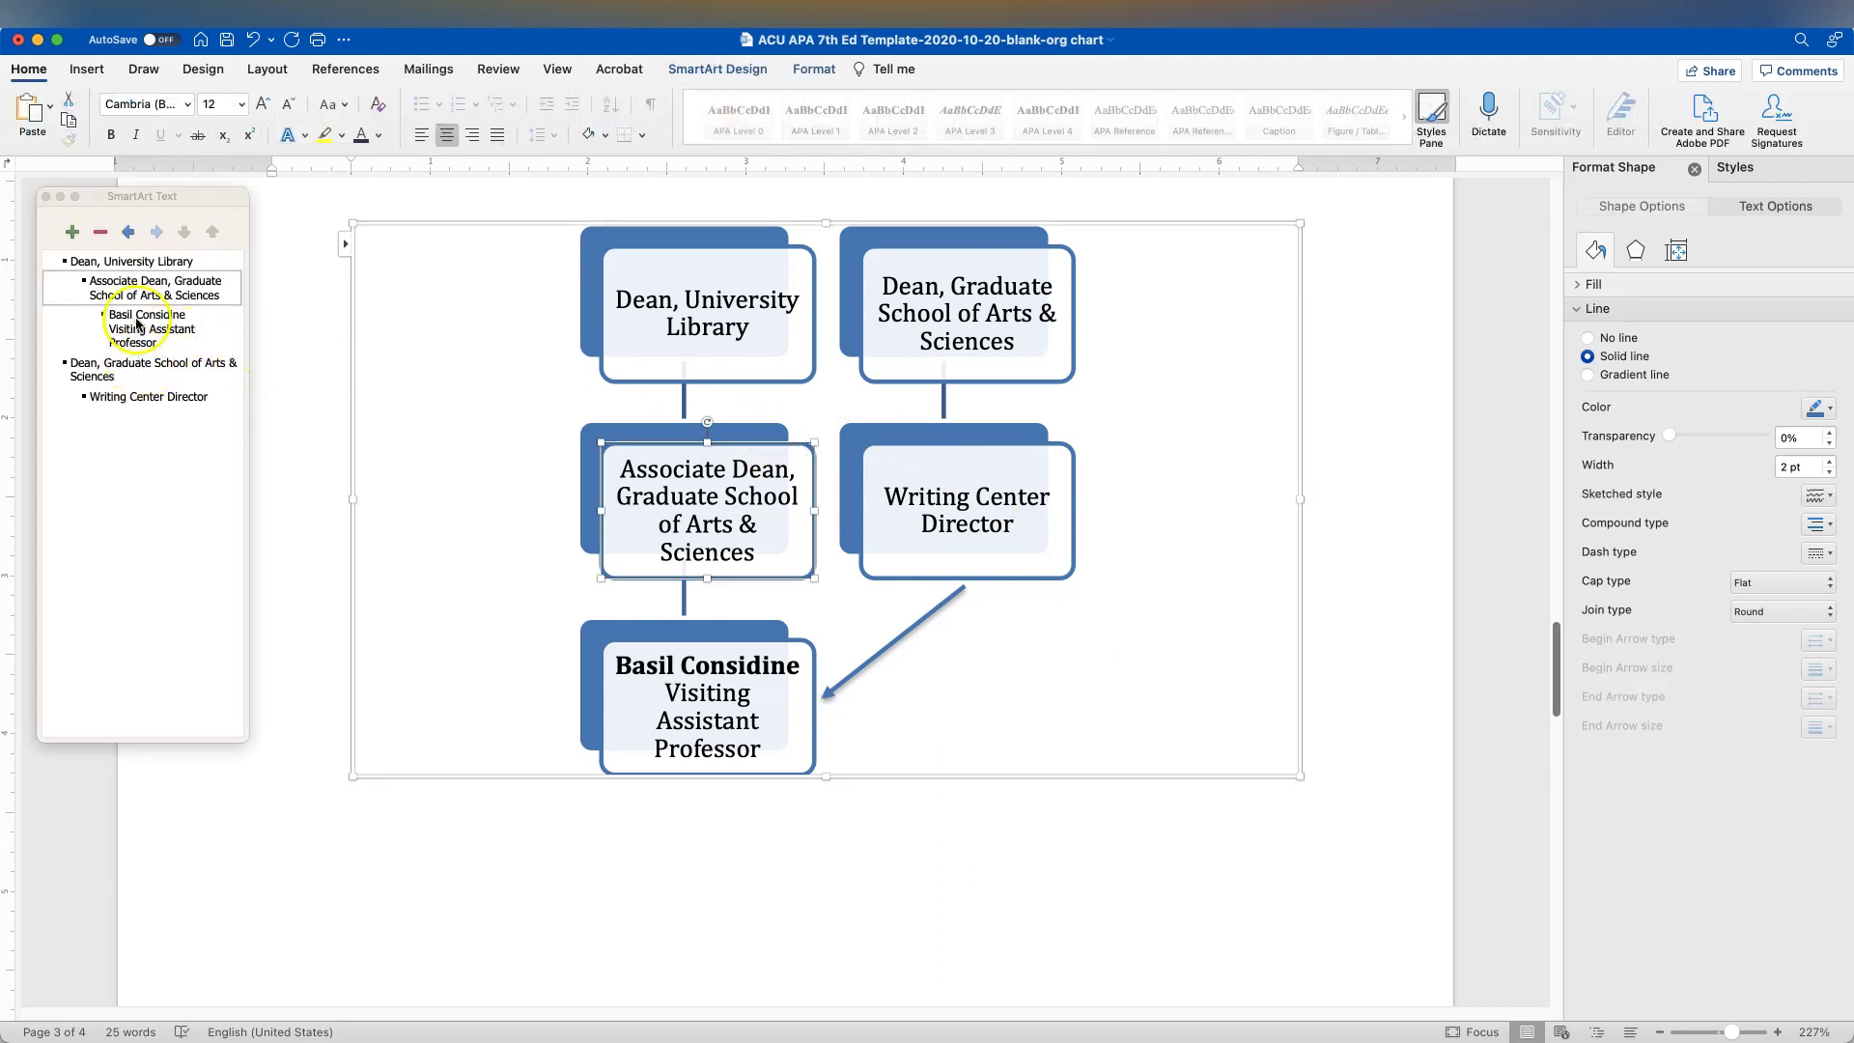
{"action": "left_click_drag", "start_coordinate": [129, 290], "coordinate": [124, 372]}
{"action": "left_click", "coordinate": [112, 290]}
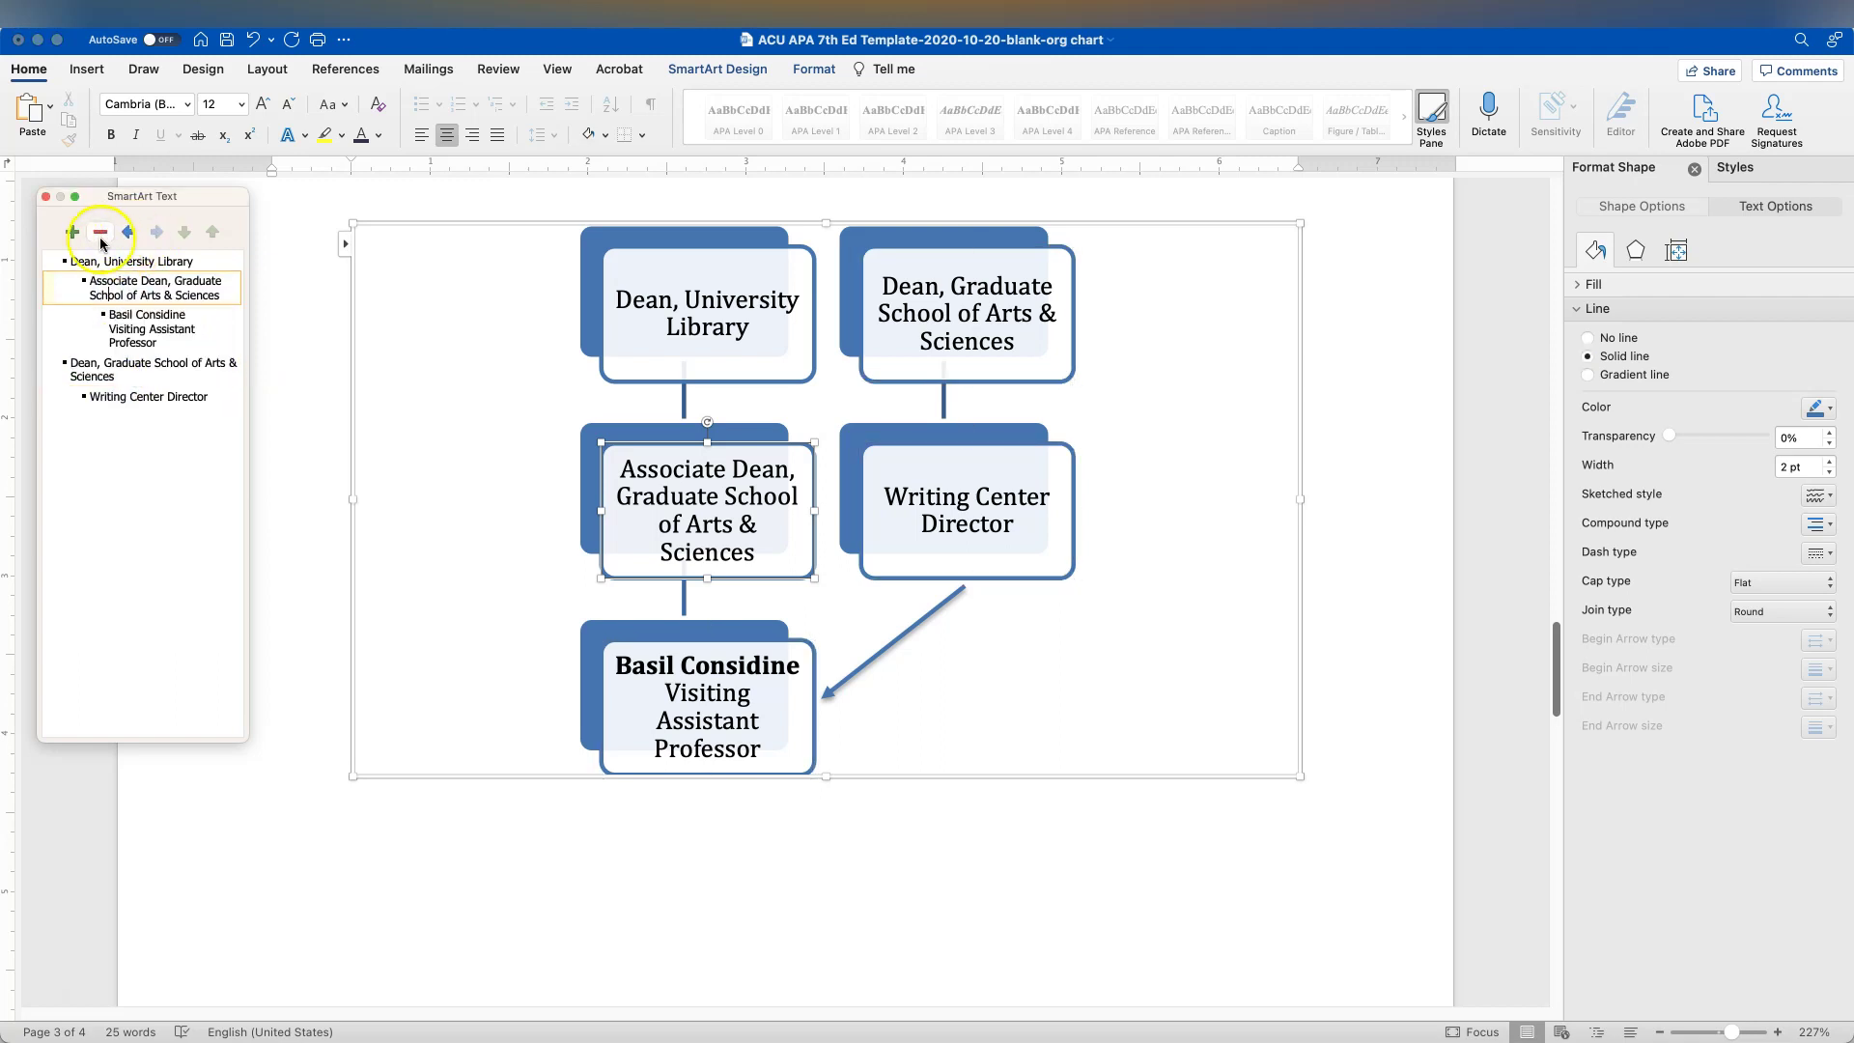
{"action": "left_click", "coordinate": [147, 320]}
{"action": "left_click", "coordinate": [129, 234]}
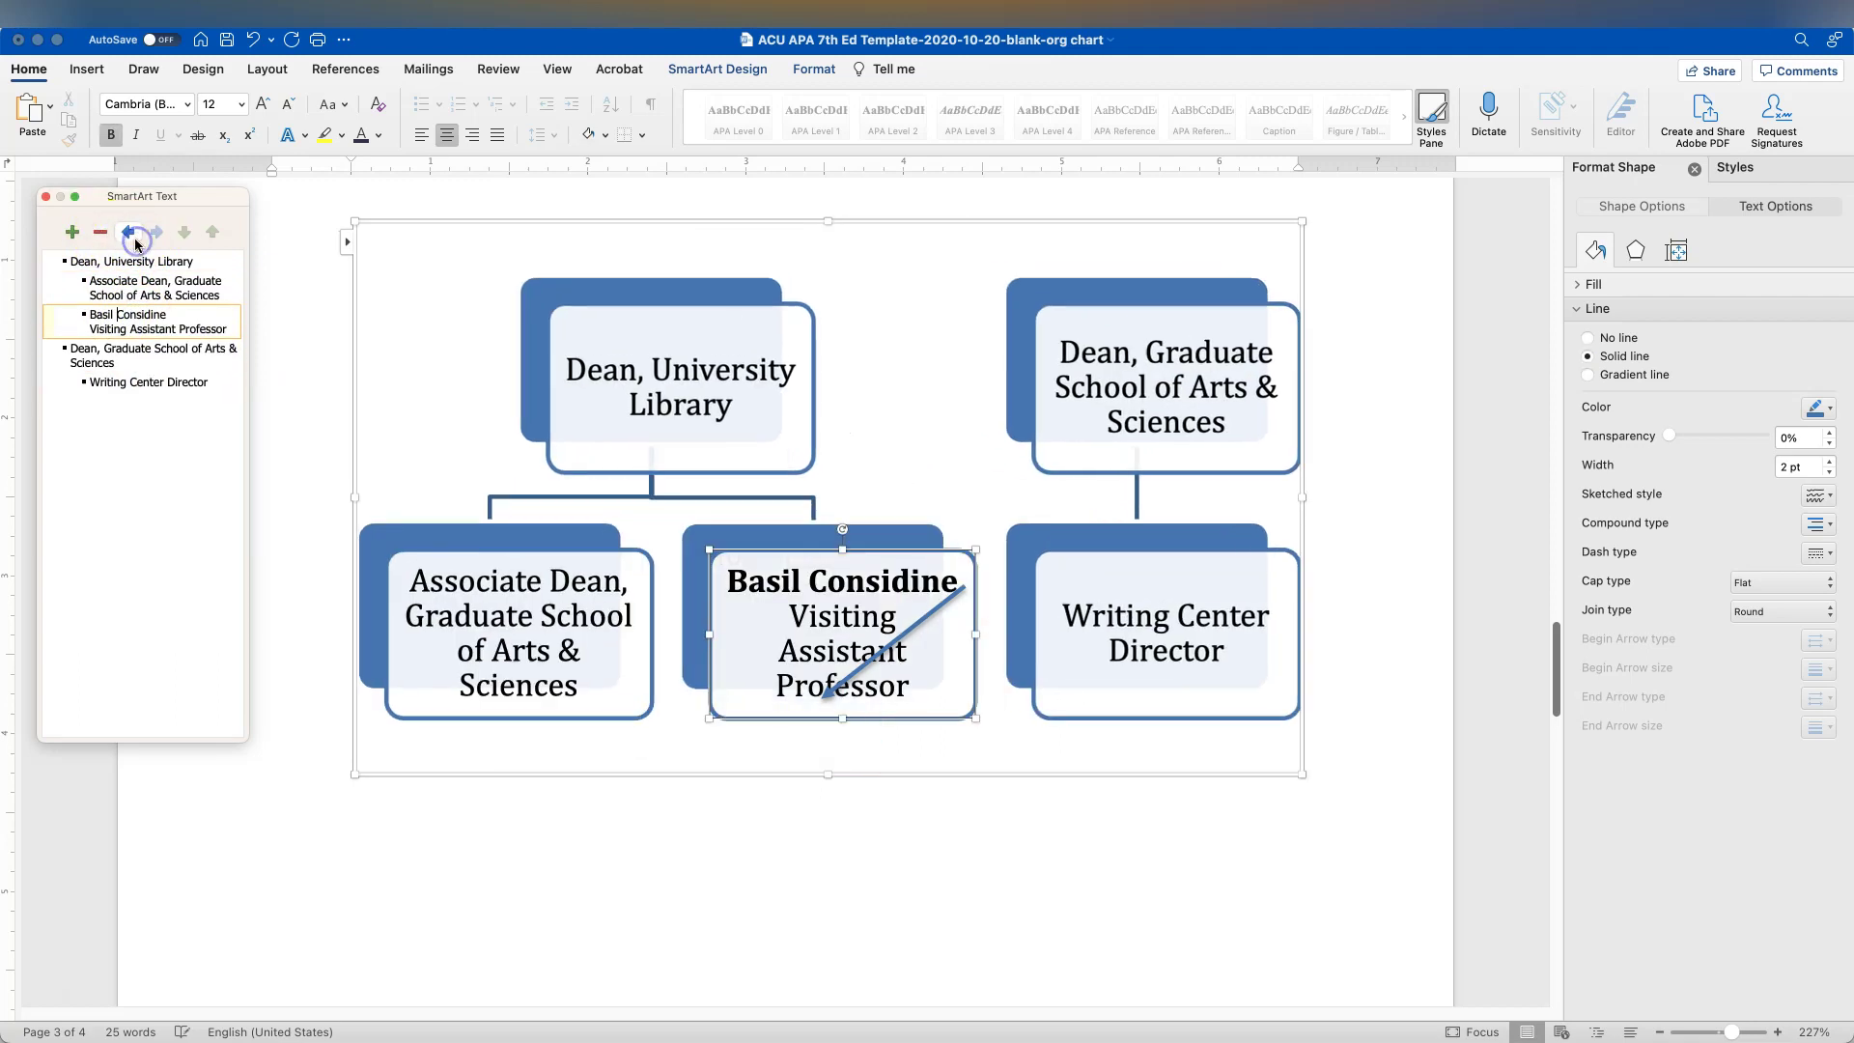
{"action": "left_click", "coordinate": [142, 282]}
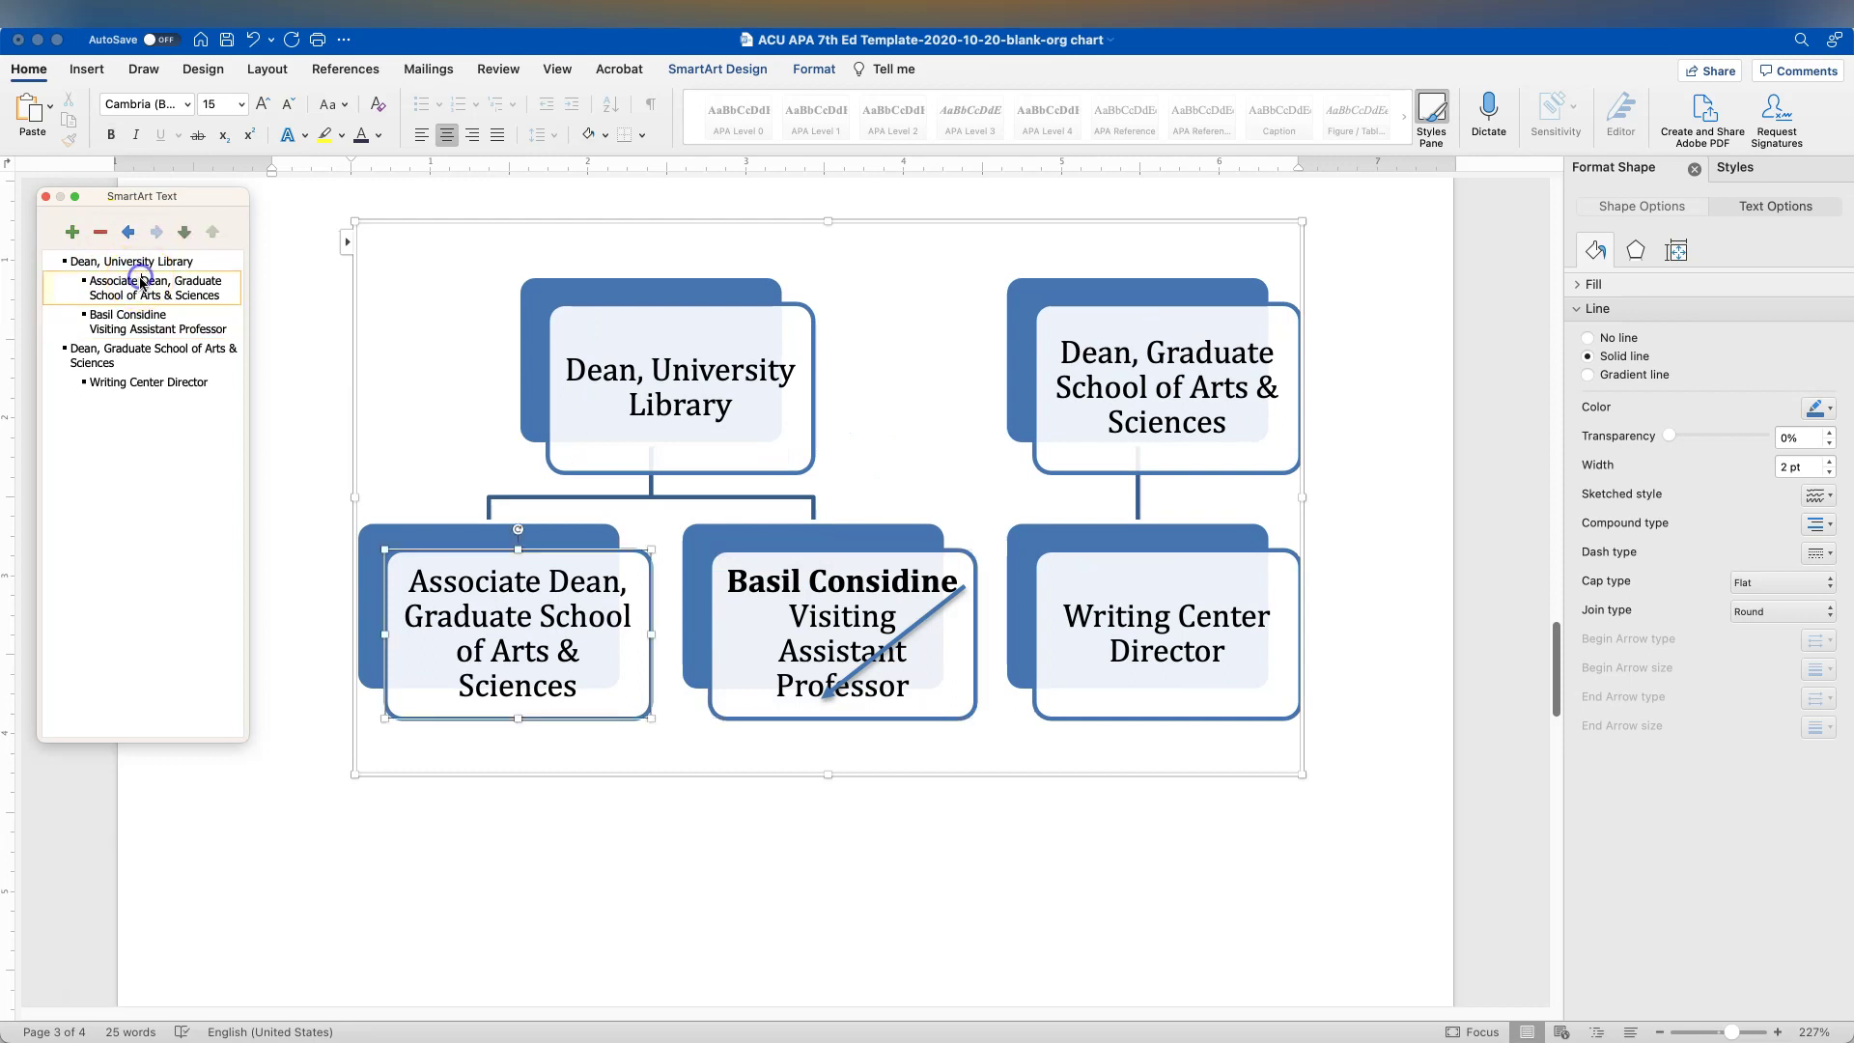
{"action": "left_click", "coordinate": [178, 232]}
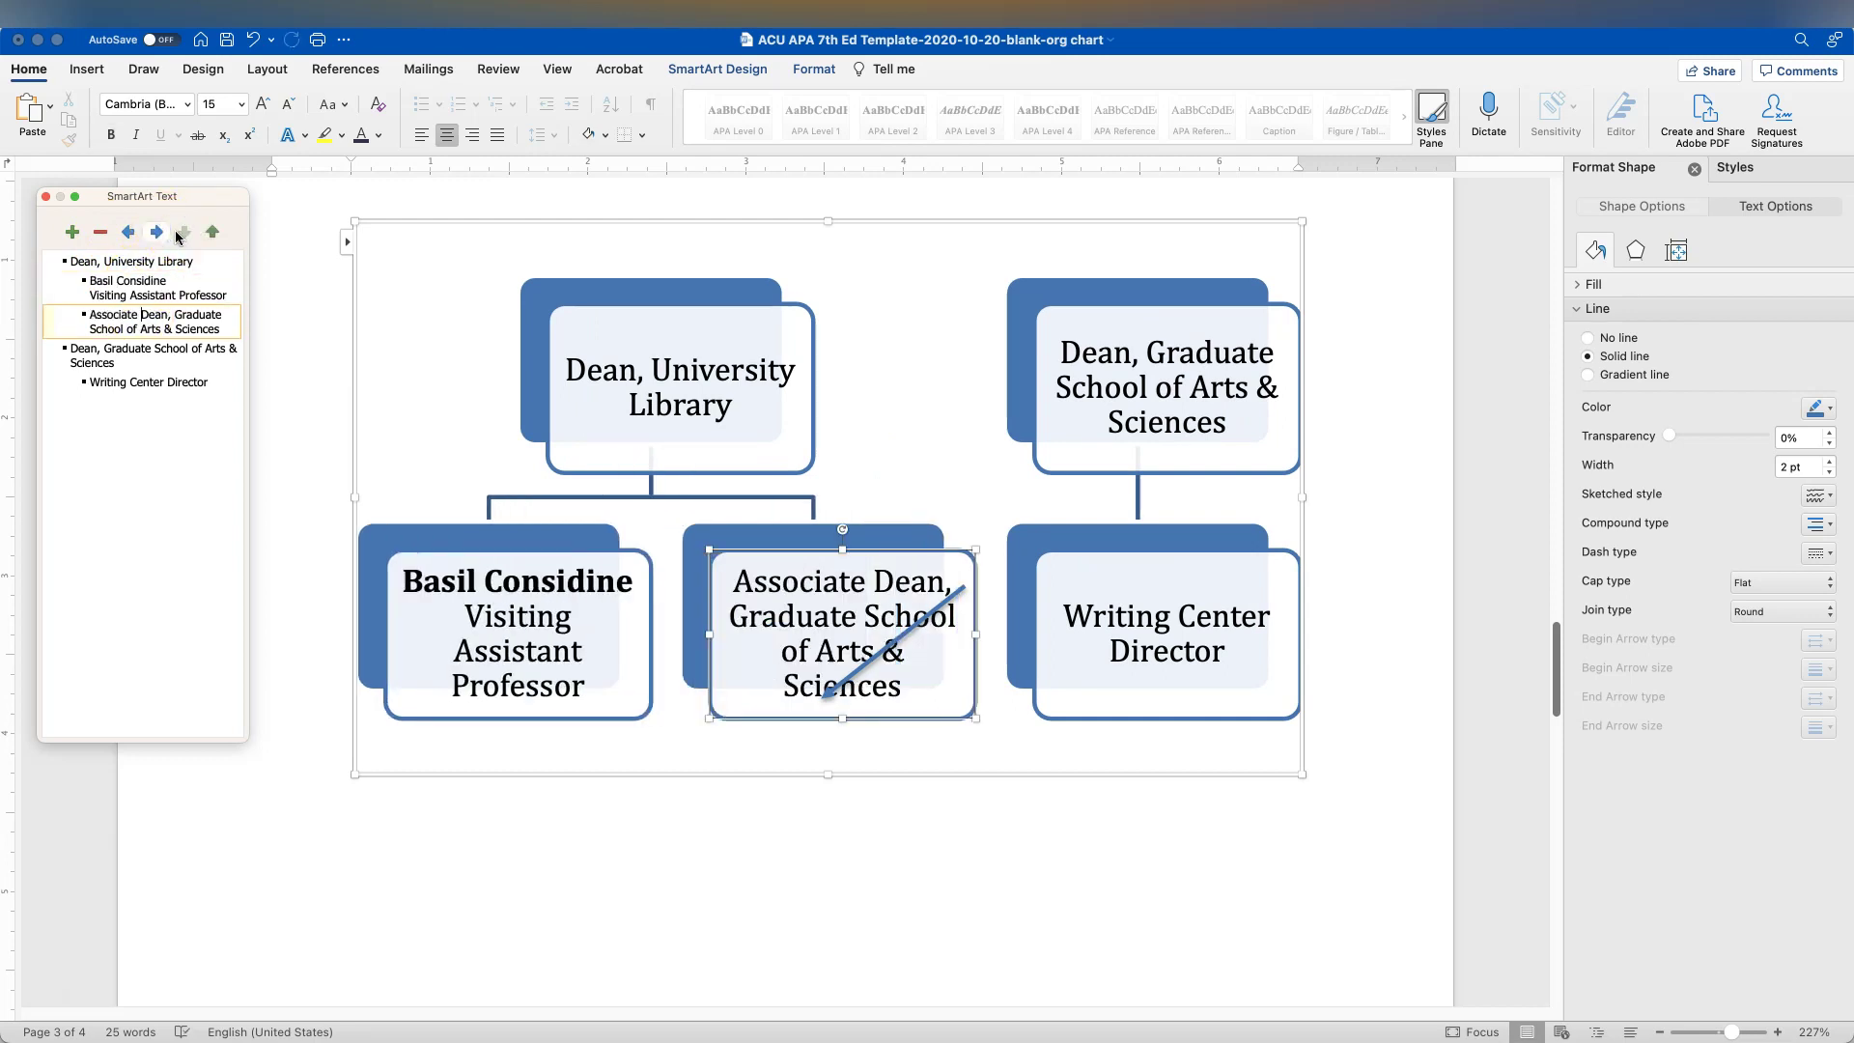
{"action": "left_click", "coordinate": [133, 233]}
{"action": "left_click", "coordinate": [137, 237]}
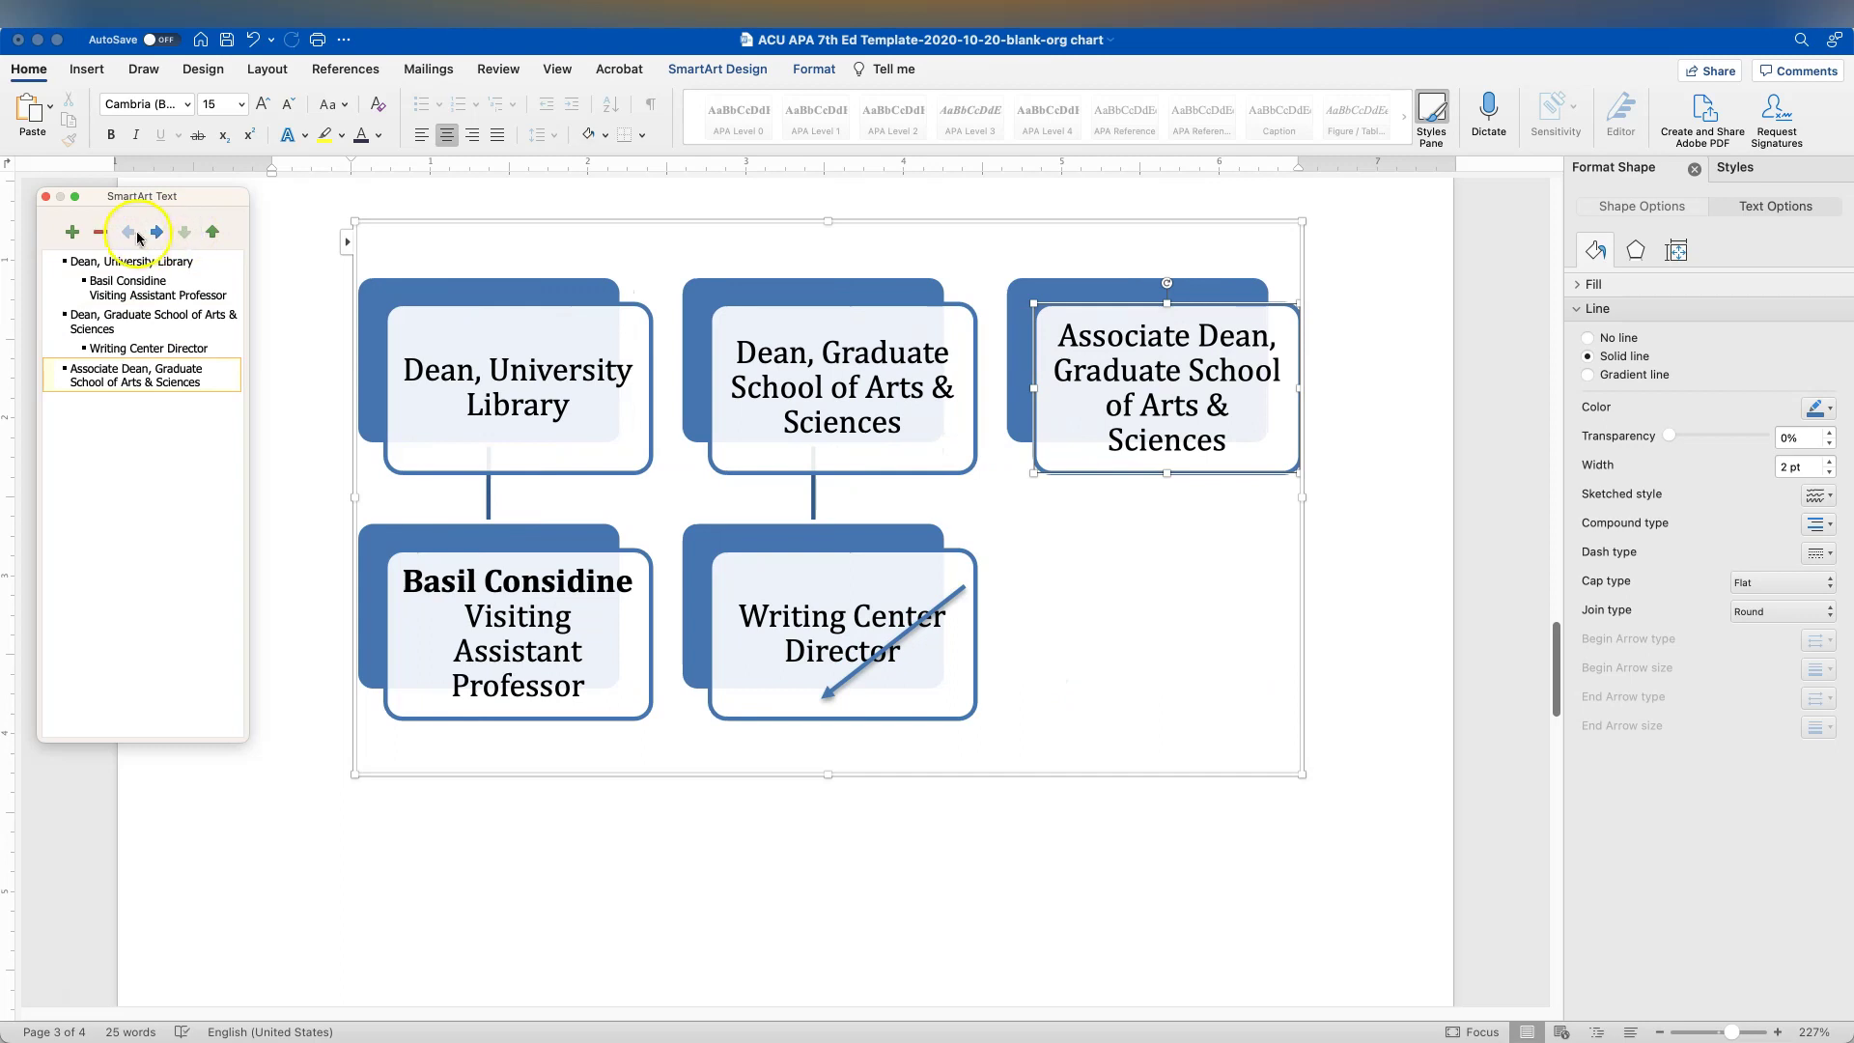
{"action": "left_click", "coordinate": [156, 233]}
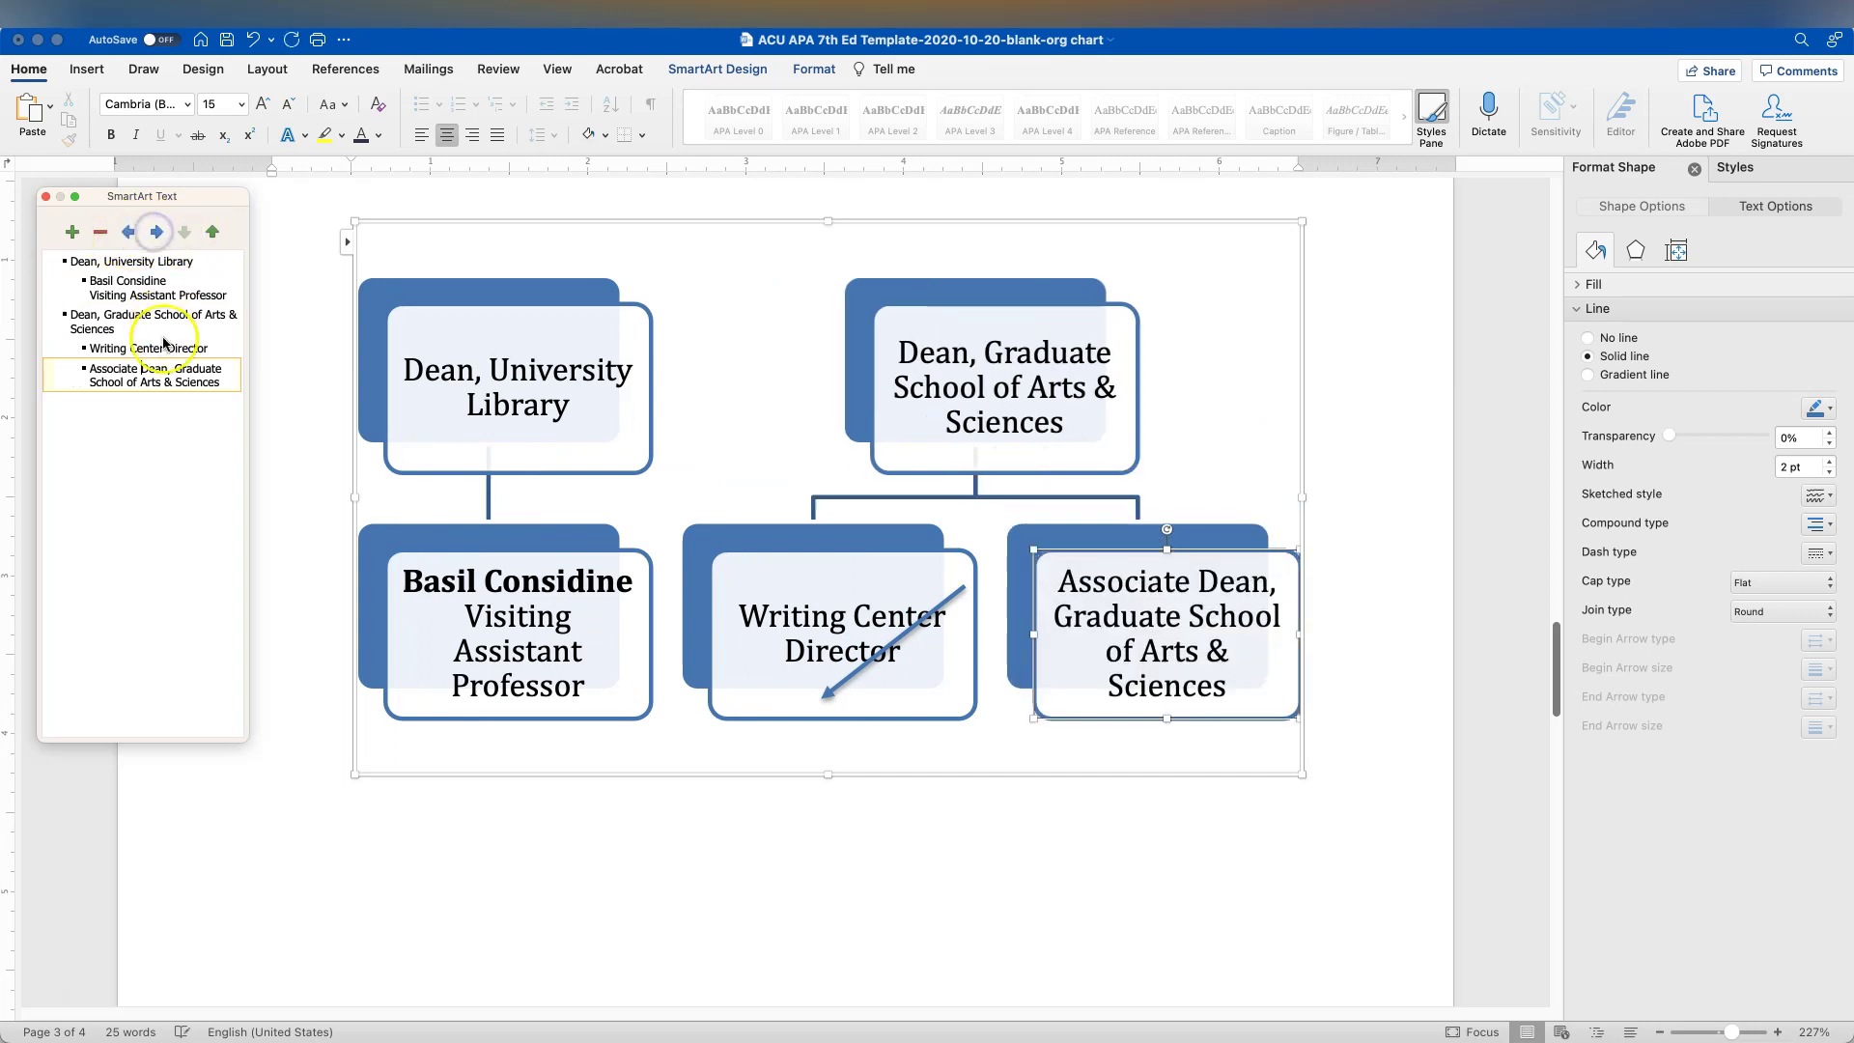
Make Writing Center Director a first-place top-level box and re-nest Associate Dean under Dean, Graduate School
{"action": "left_click", "coordinate": [160, 341]}
{"action": "left_click", "coordinate": [133, 233]}
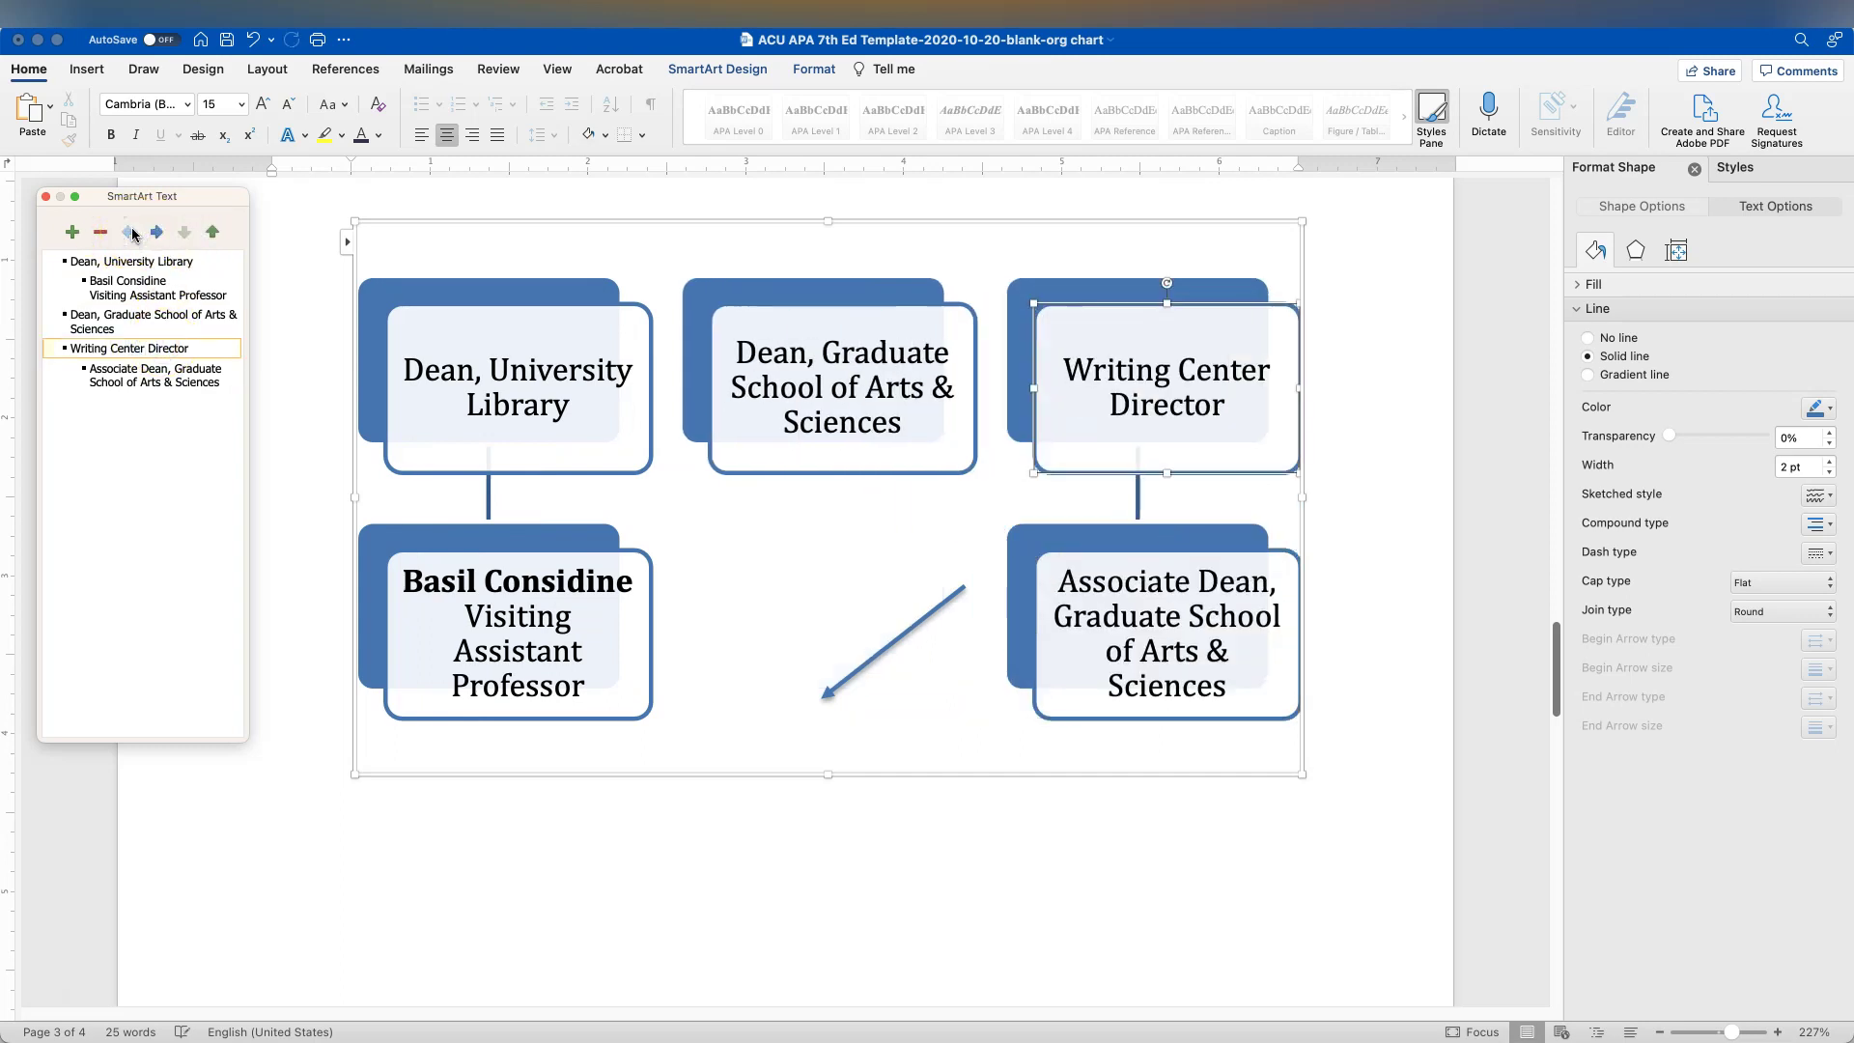
{"action": "left_click", "coordinate": [214, 232]}
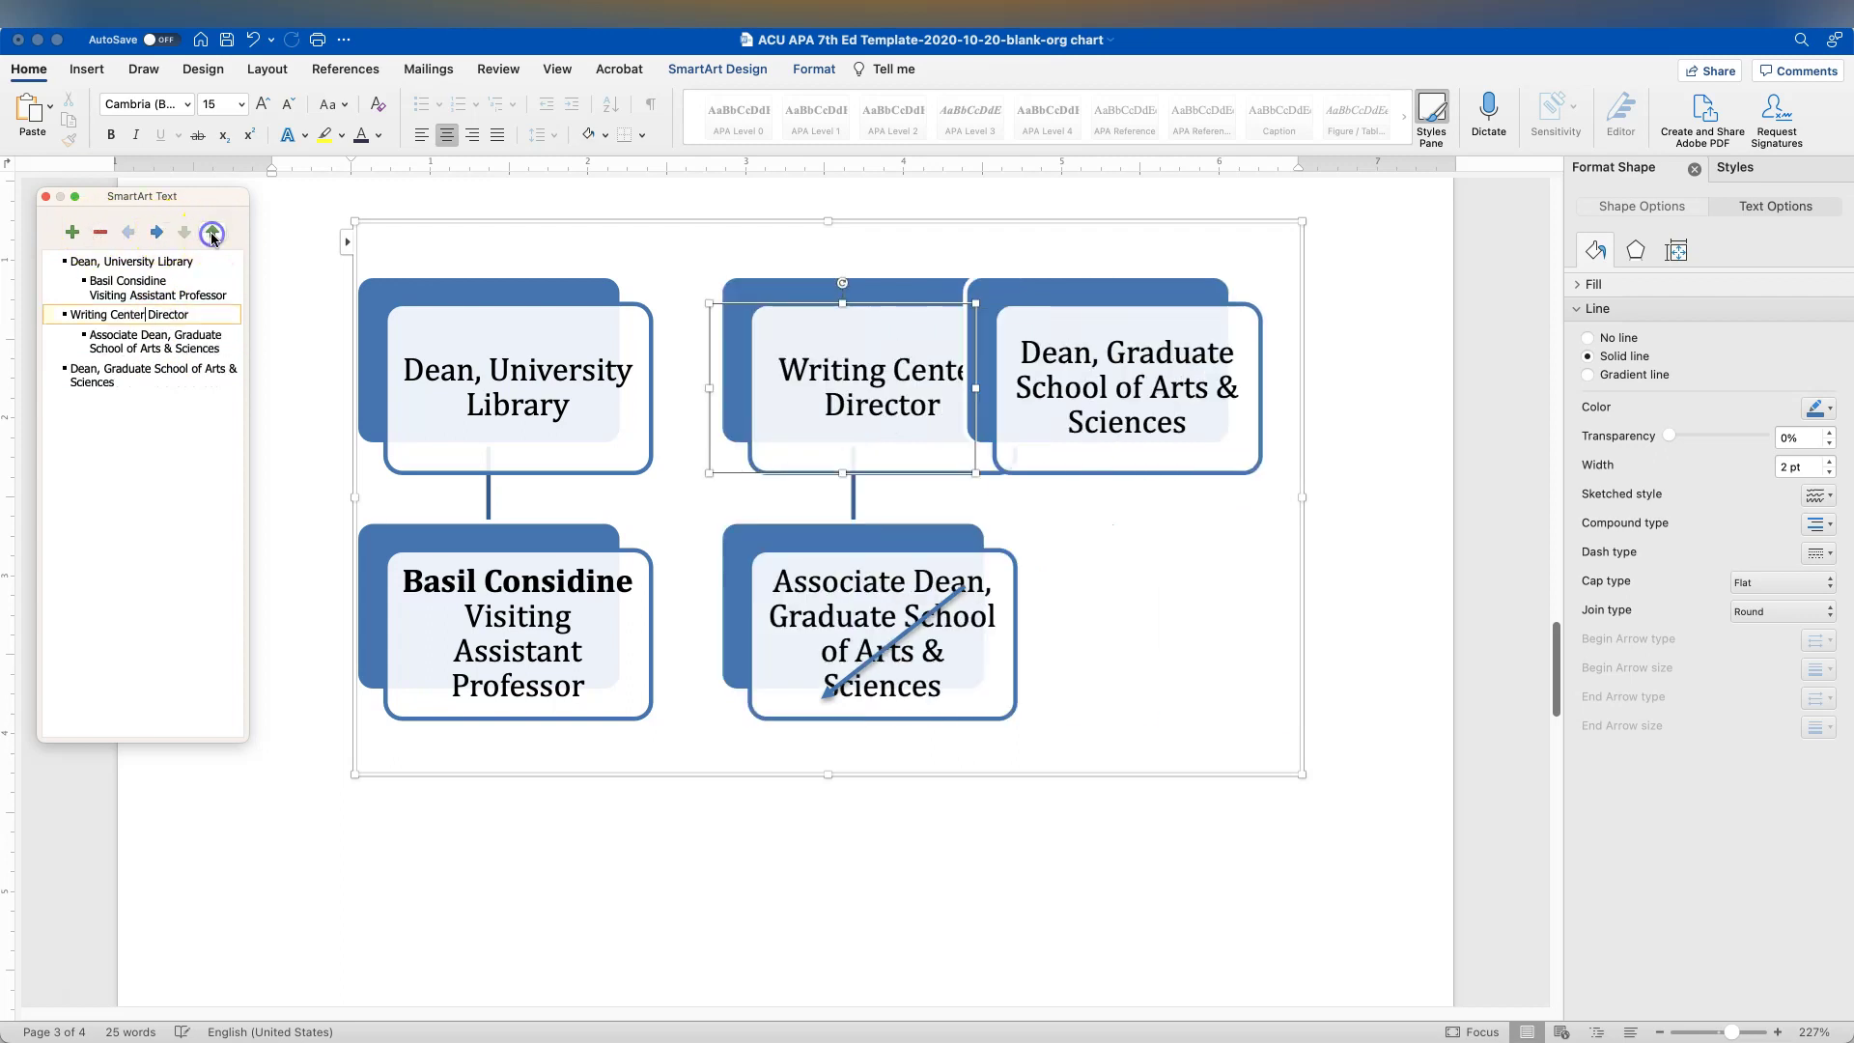
{"action": "left_click", "coordinate": [214, 232]}
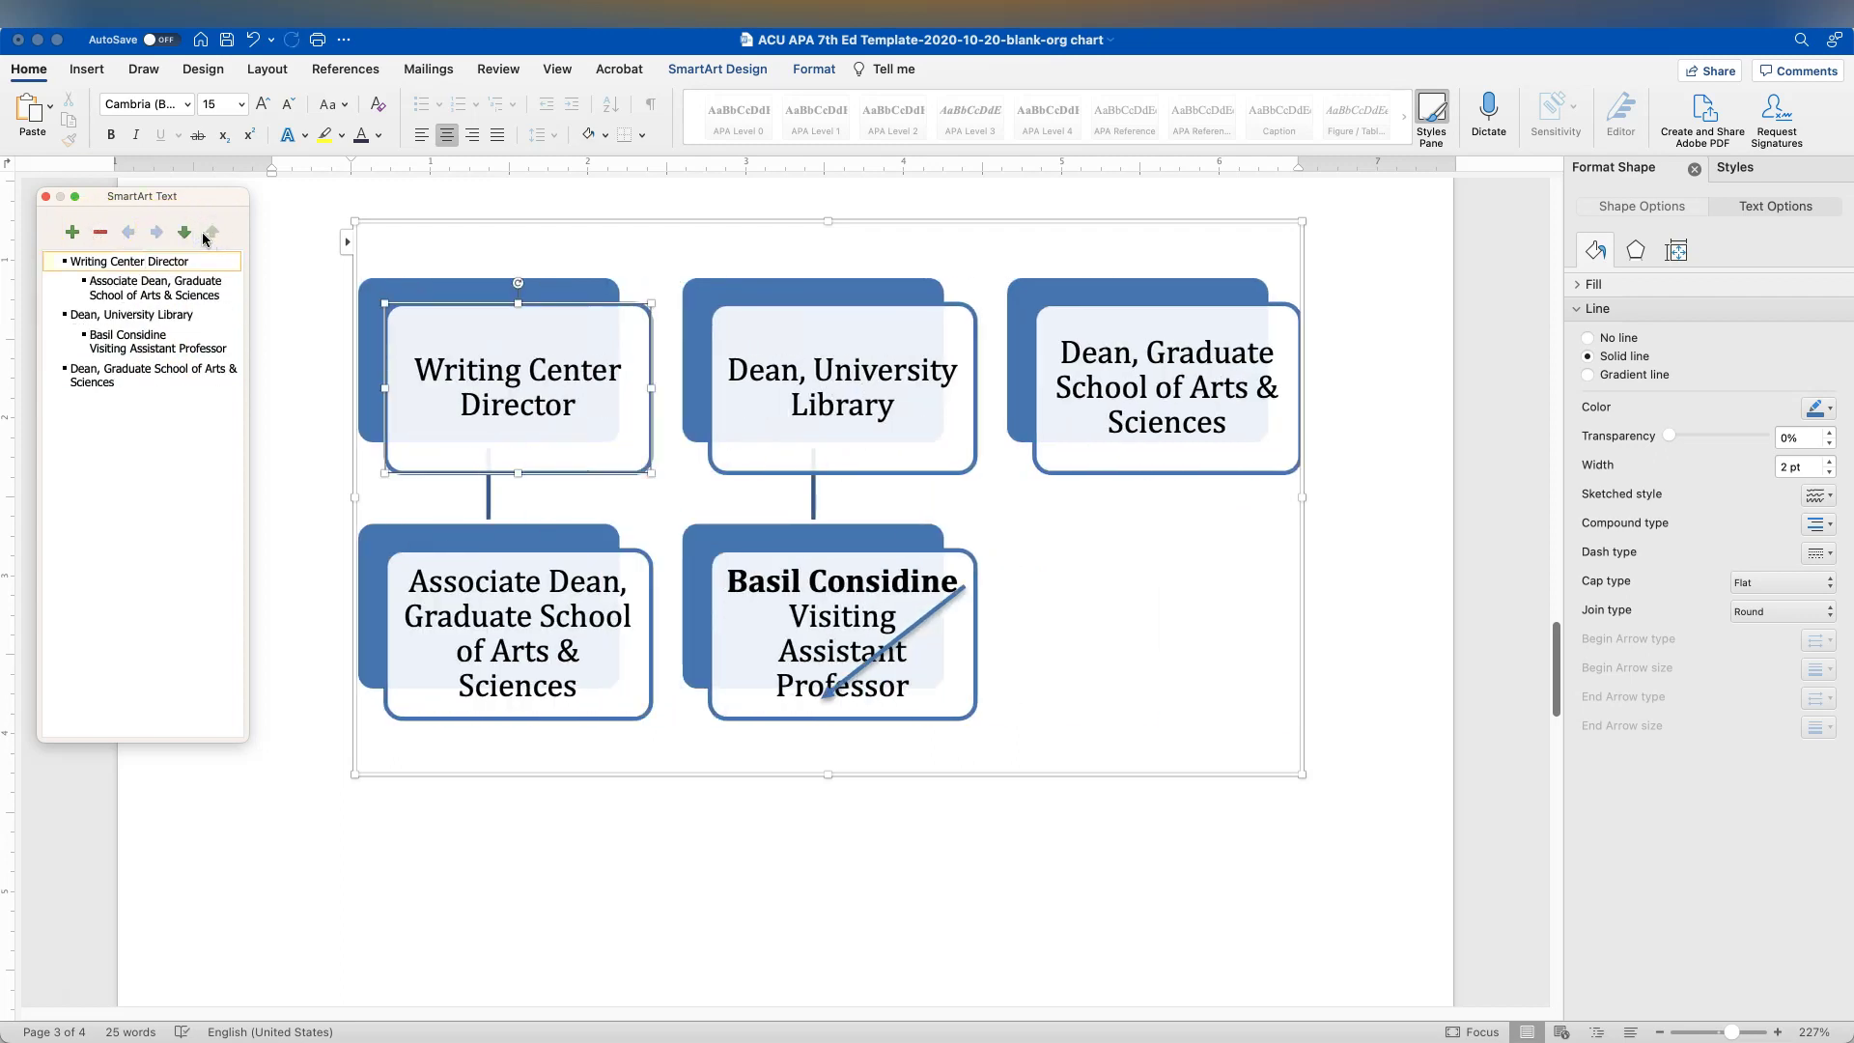
{"action": "left_click", "coordinate": [172, 282]}
{"action": "left_click", "coordinate": [128, 233]}
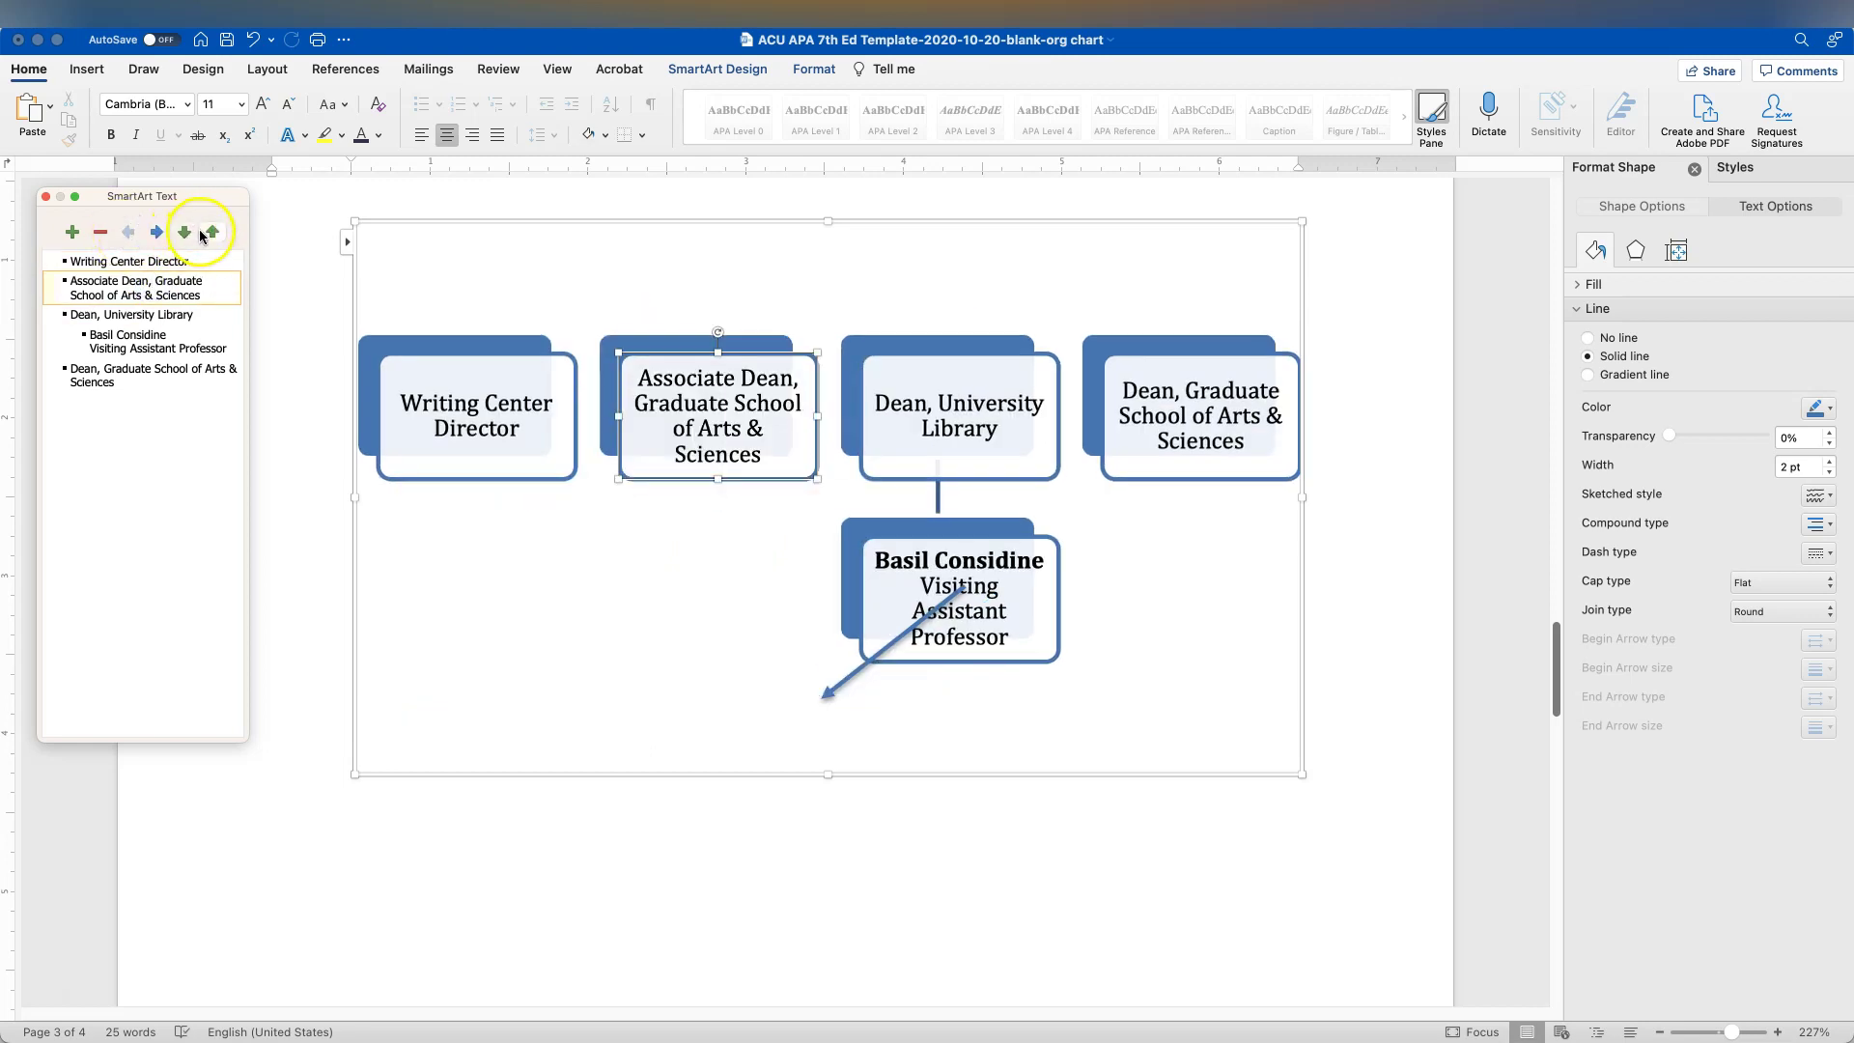
{"action": "left_click", "coordinate": [198, 234]}
{"action": "left_click", "coordinate": [188, 232]}
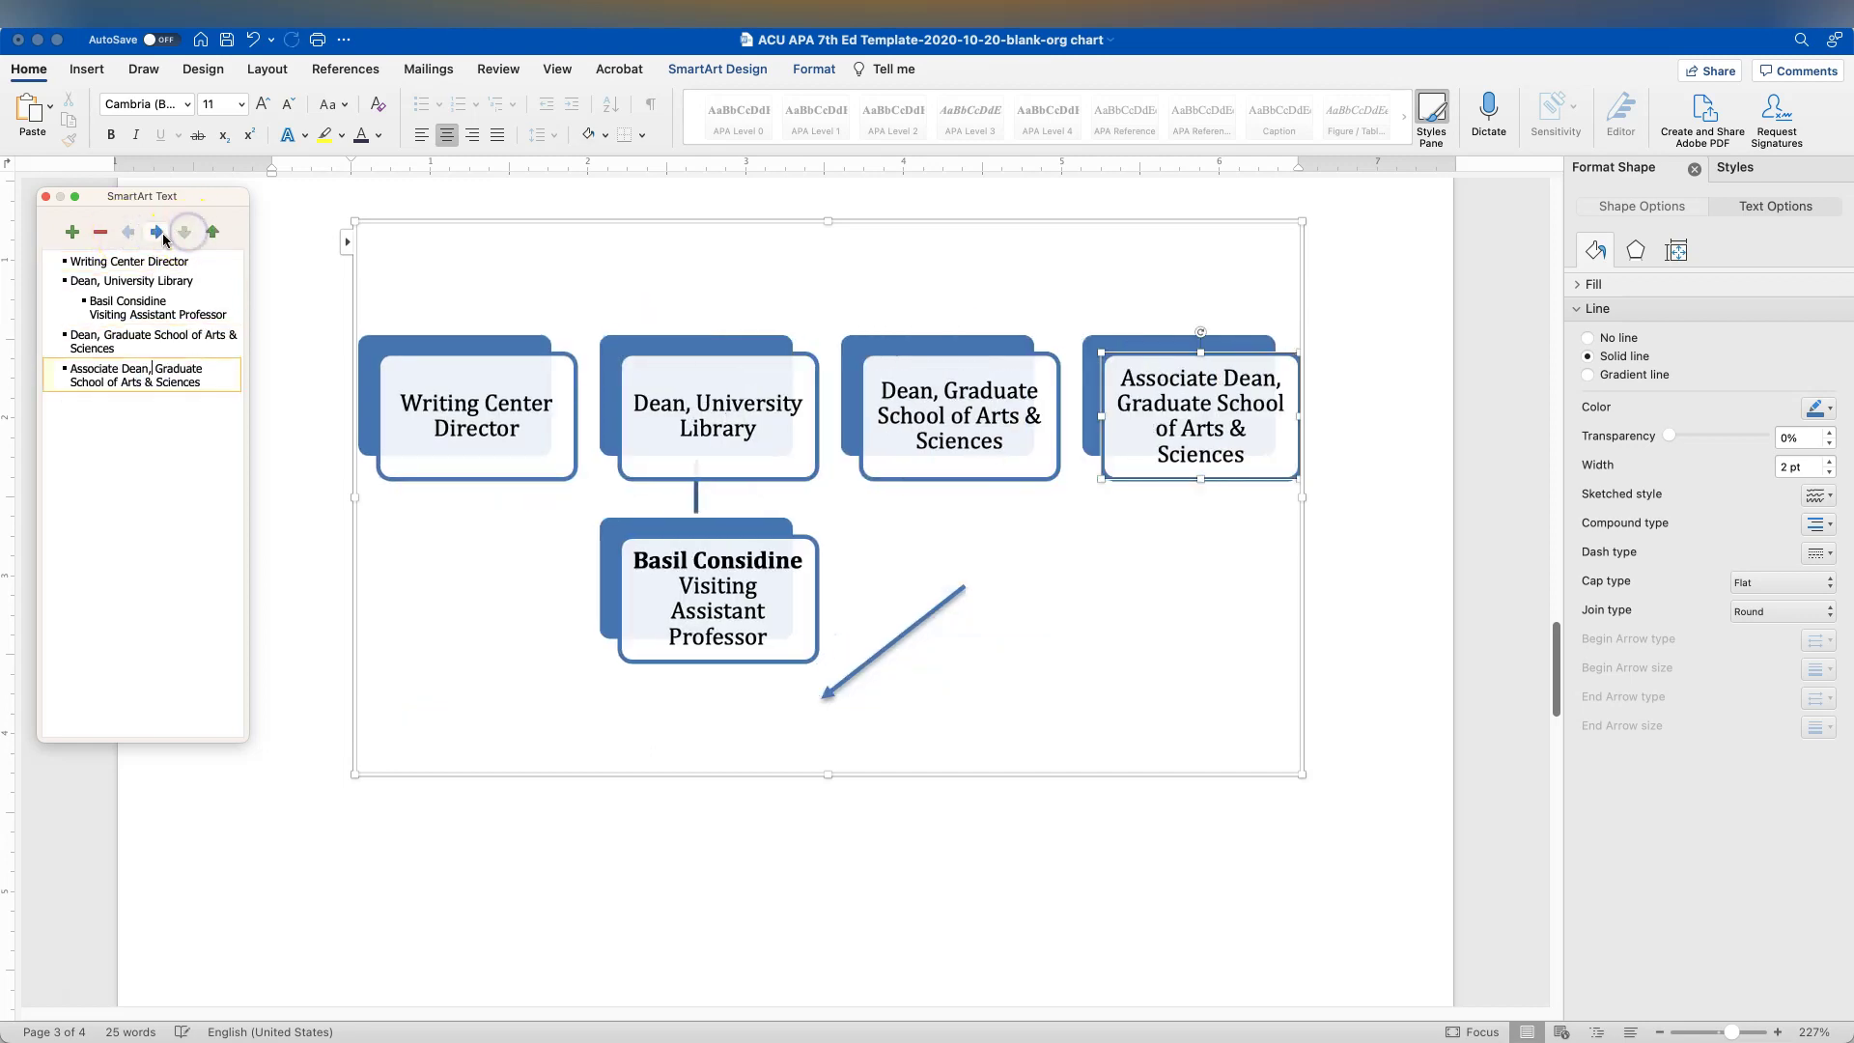
{"action": "left_click", "coordinate": [157, 233]}
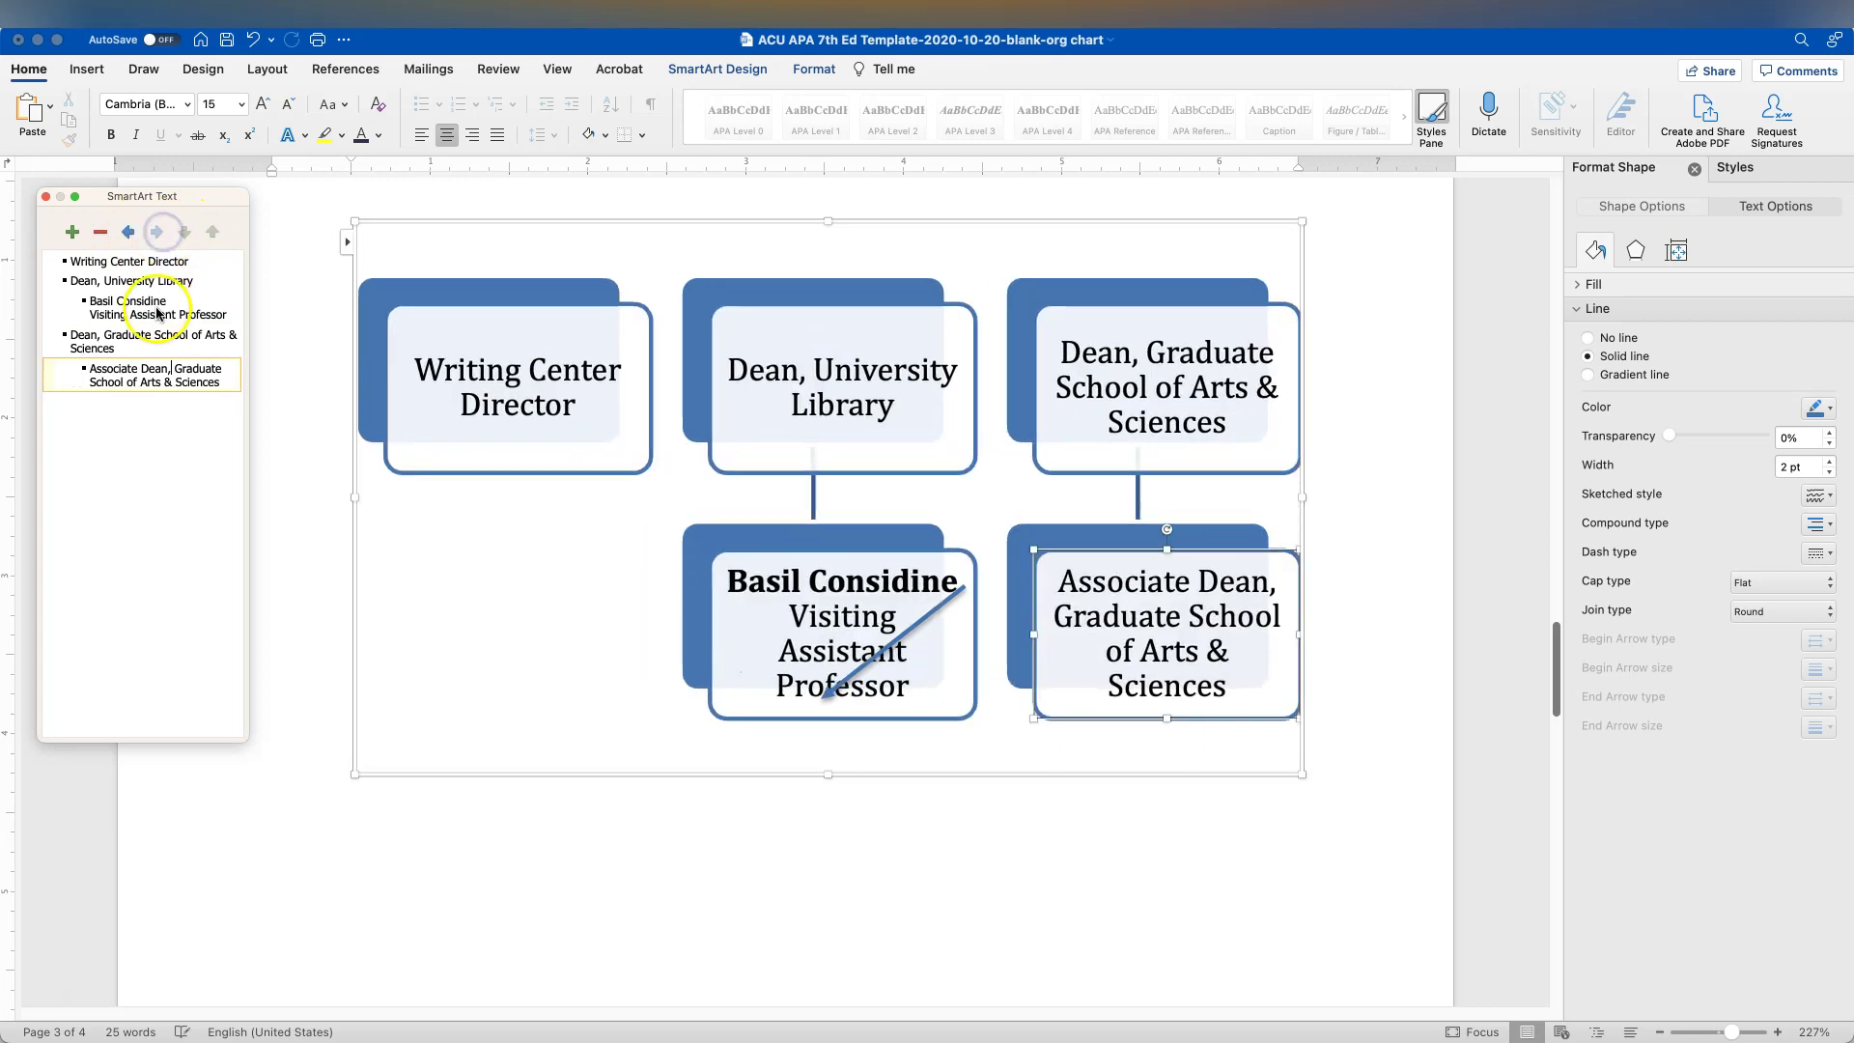
{"action": "left_click", "coordinate": [154, 305]}
{"action": "left_click", "coordinate": [106, 281]}
{"action": "left_click", "coordinate": [111, 261]}
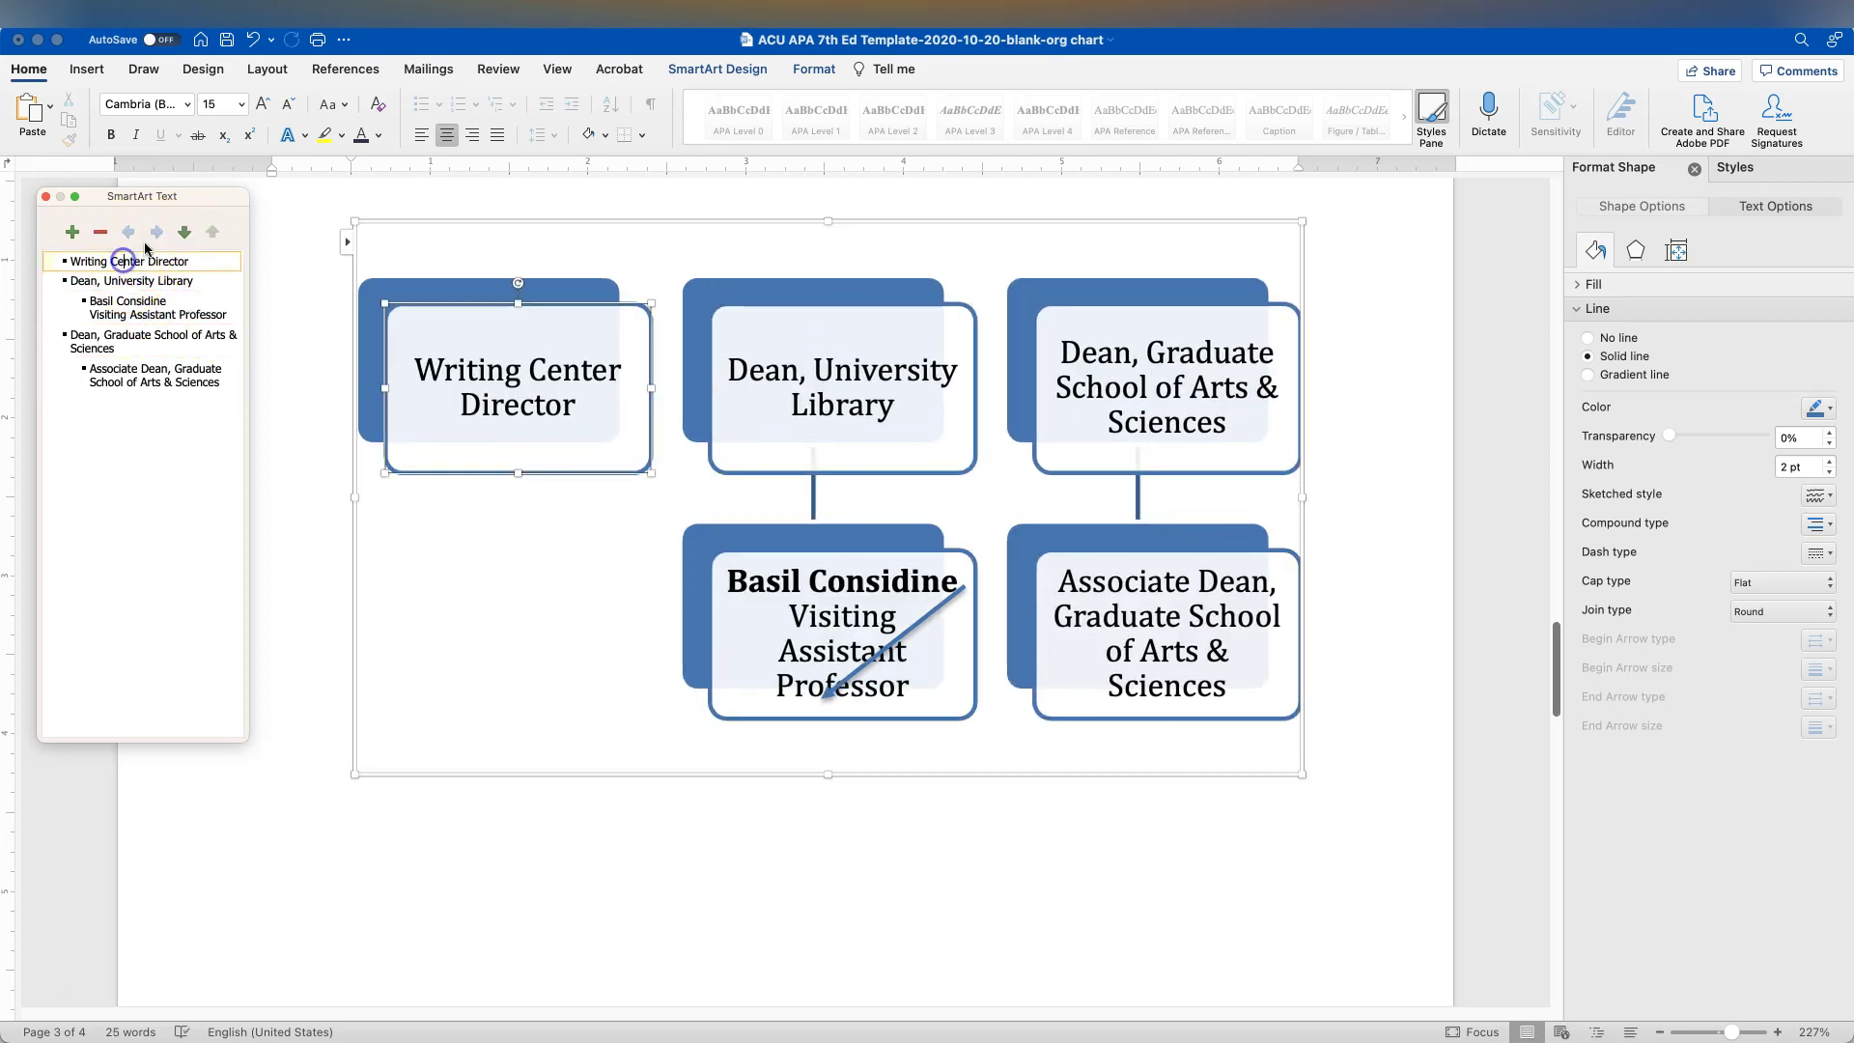
{"action": "left_click", "coordinate": [183, 231]}
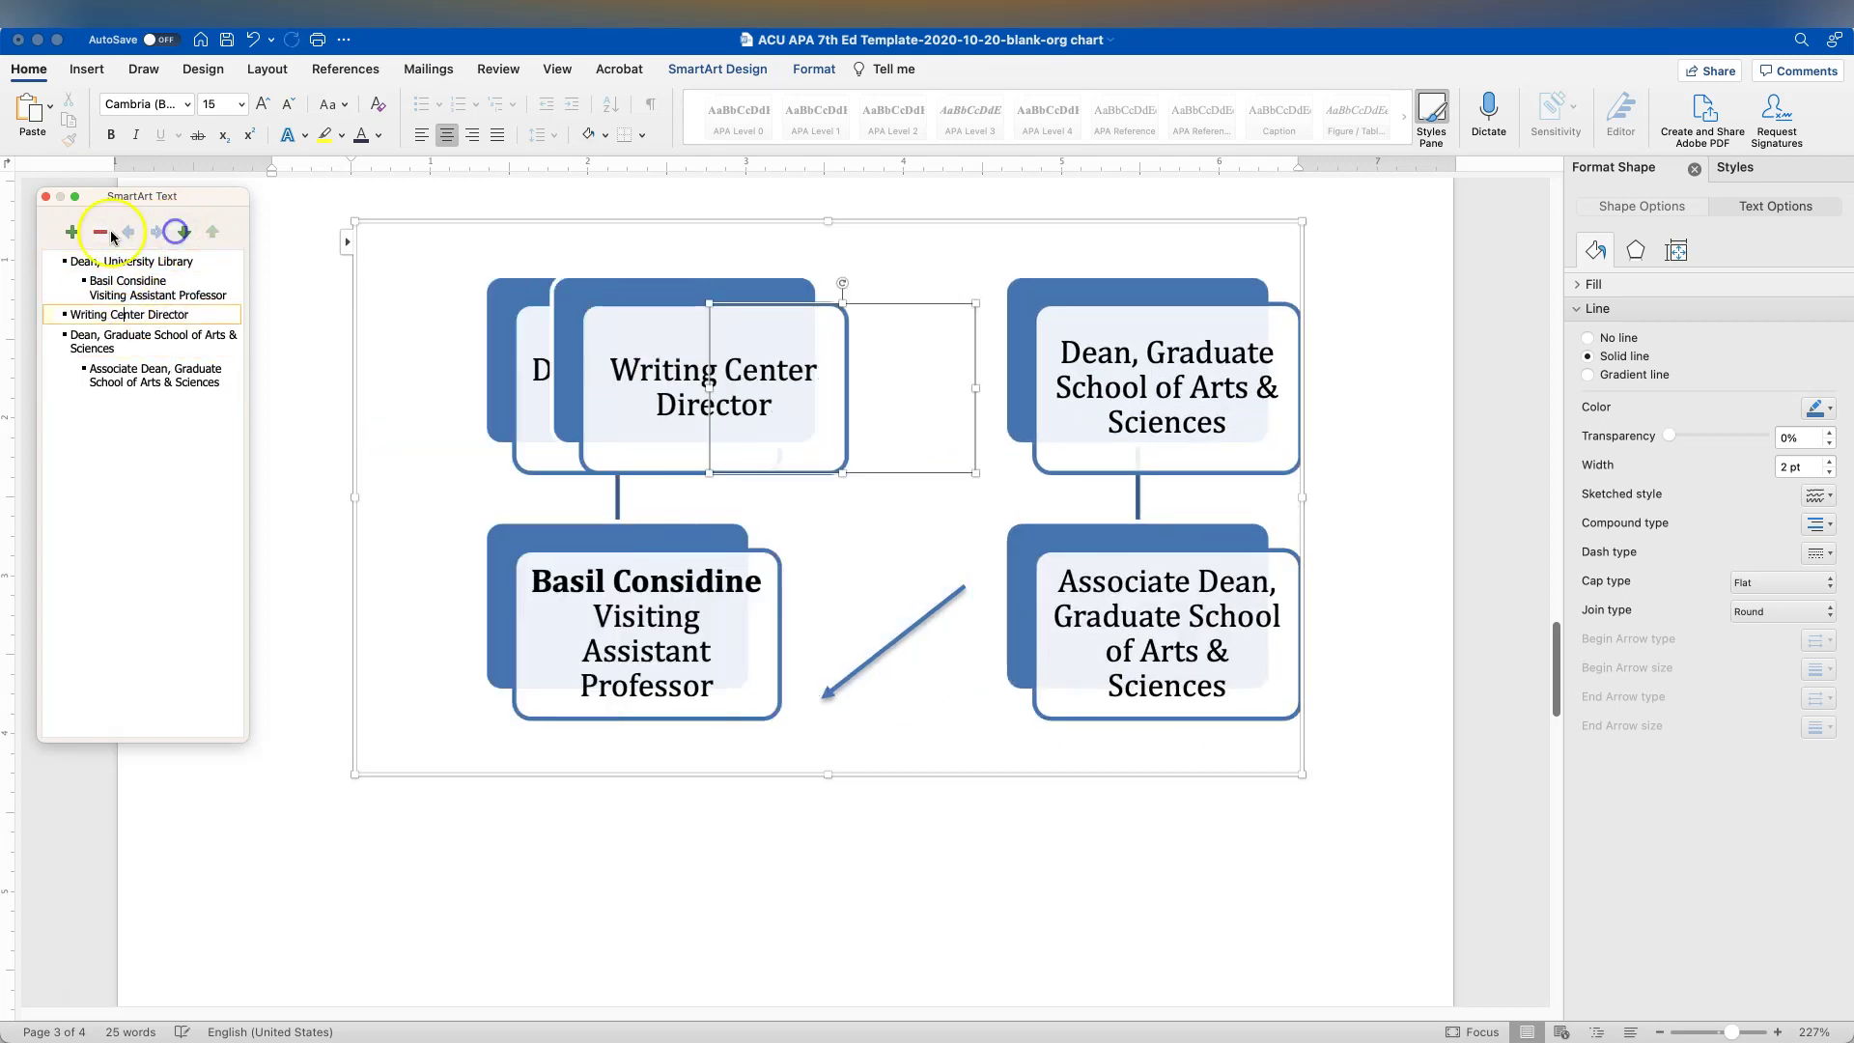
{"action": "left_click", "coordinate": [156, 232]}
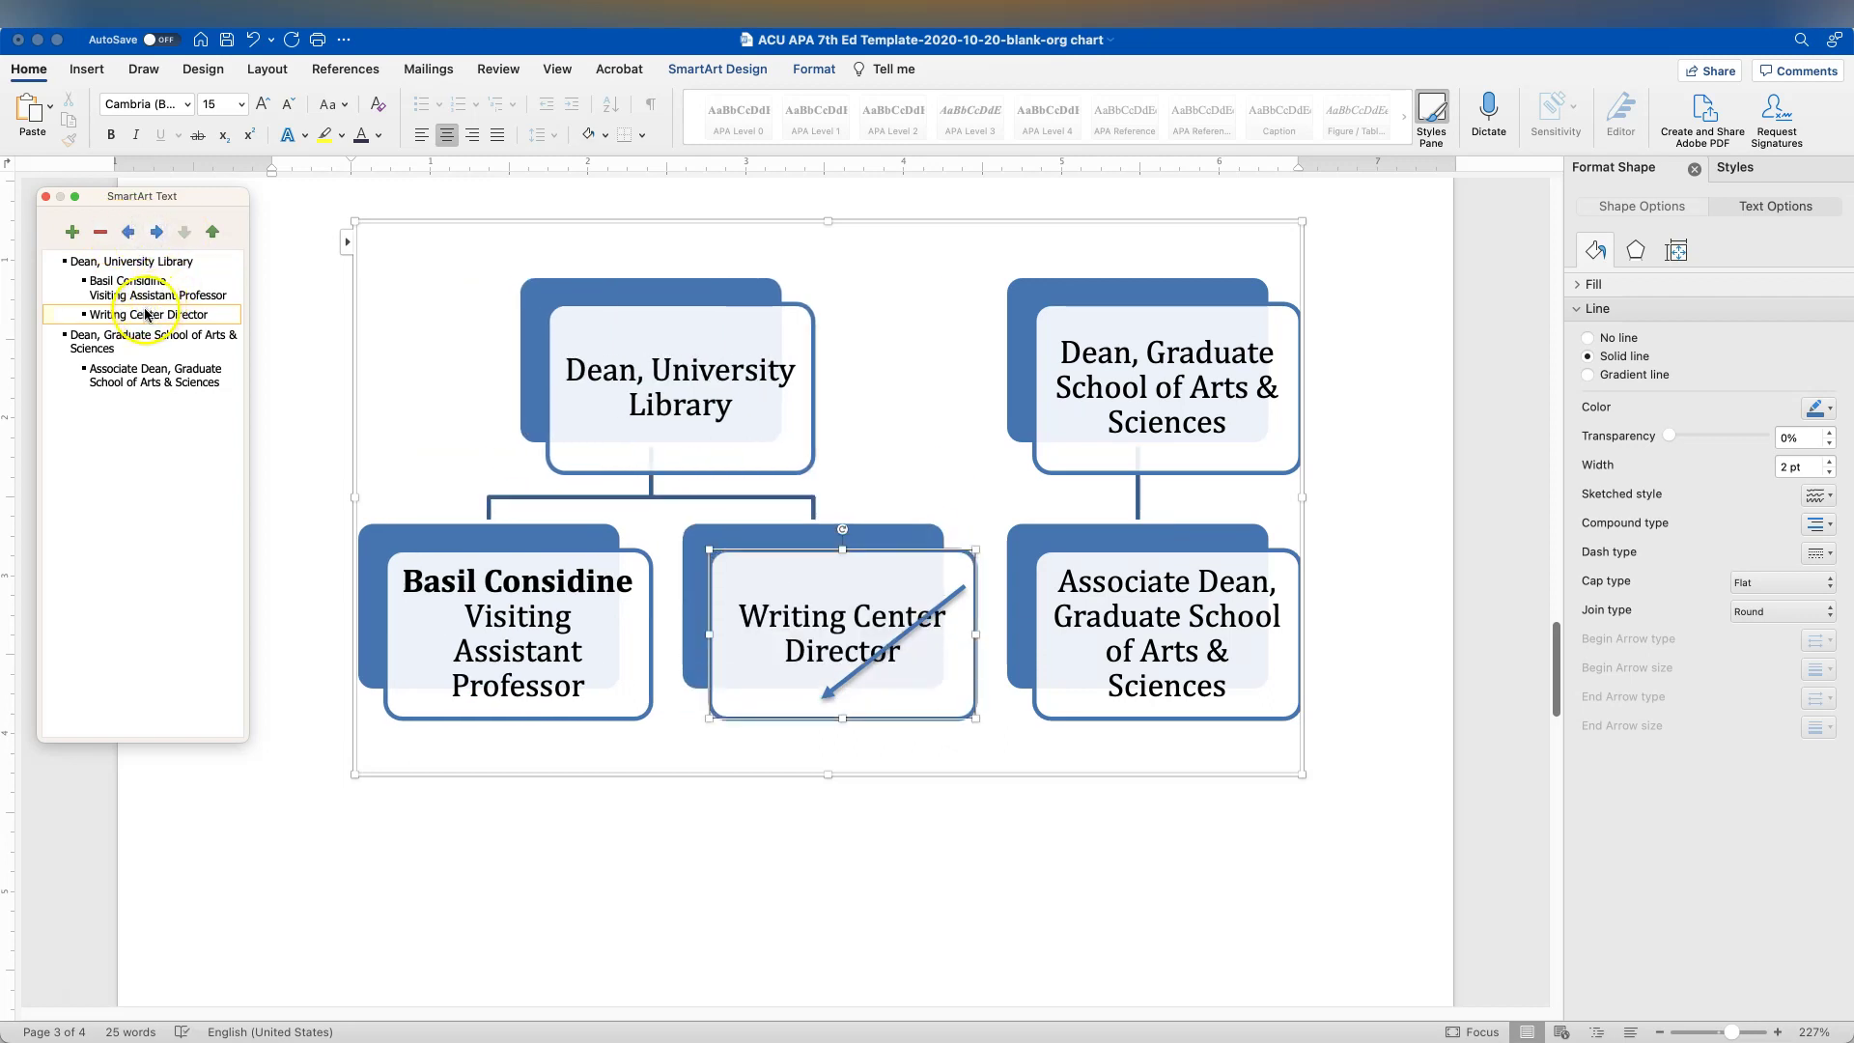
{"action": "left_click_drag", "start_coordinate": [109, 319], "coordinate": [108, 293]}
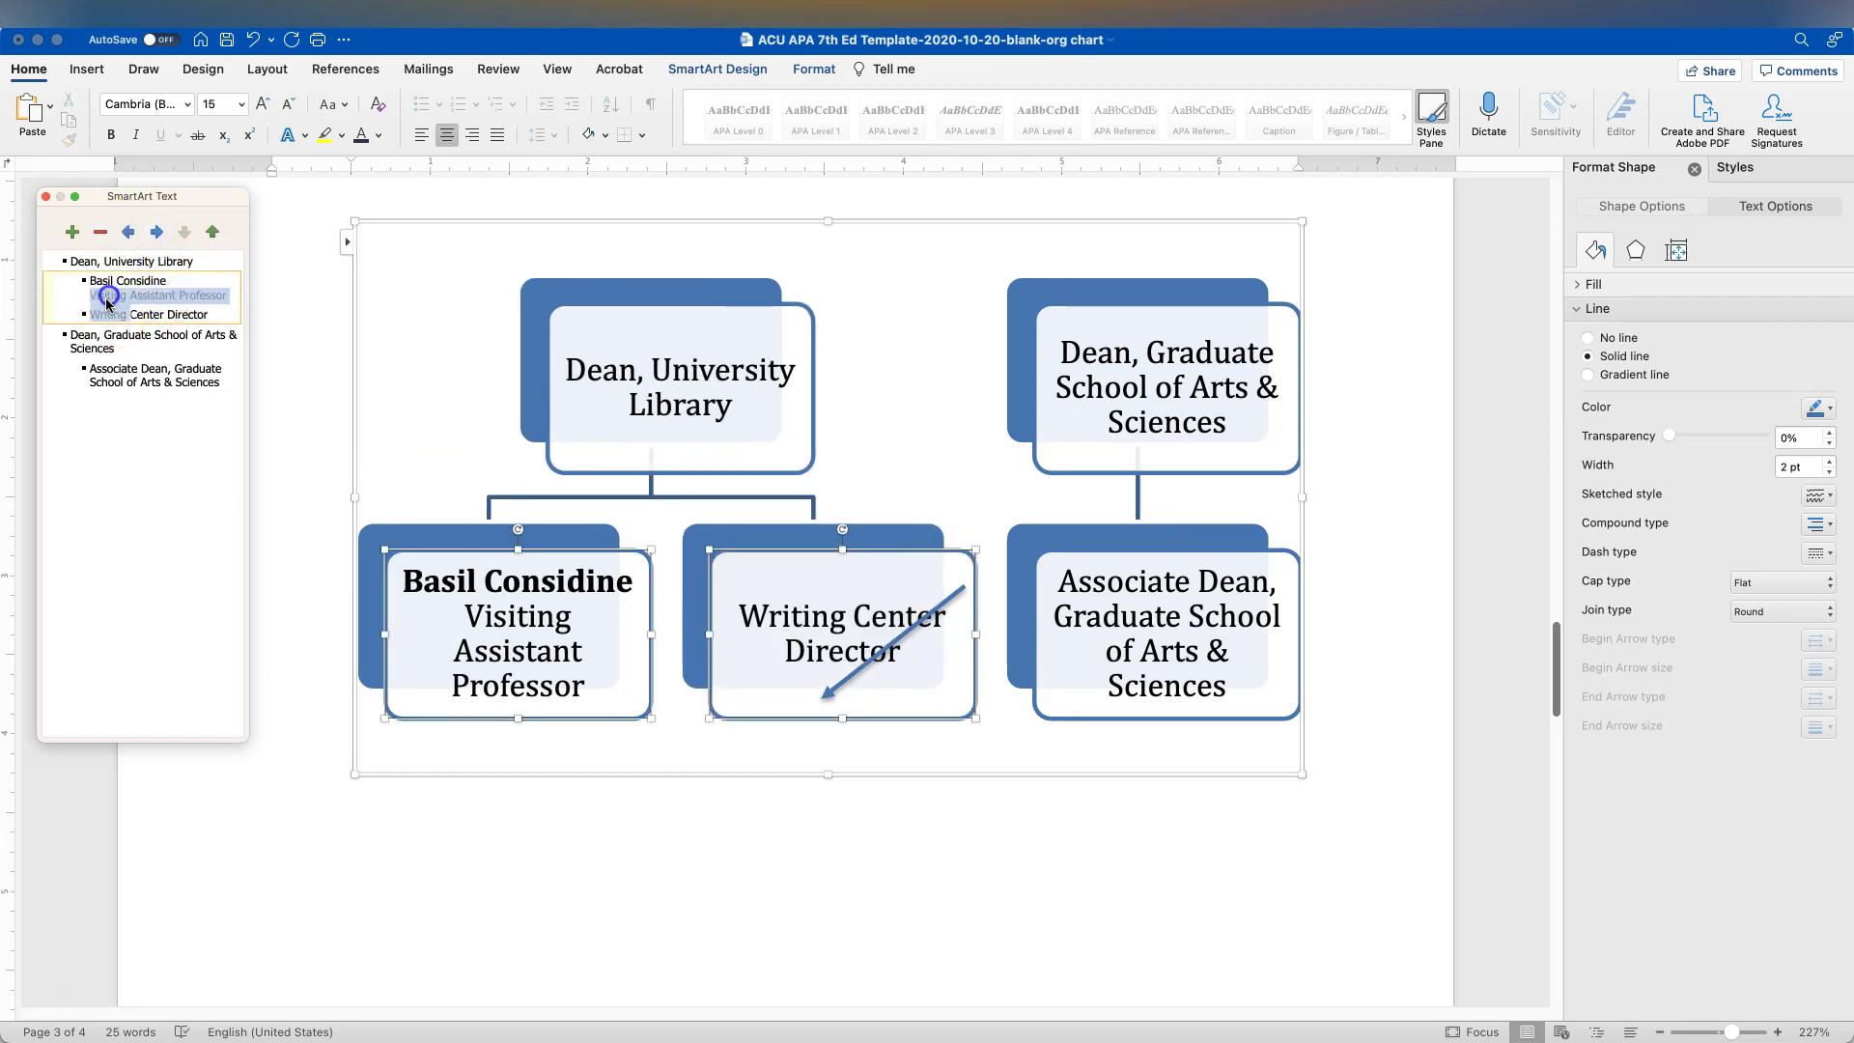
{"action": "left_click", "coordinate": [107, 304]}
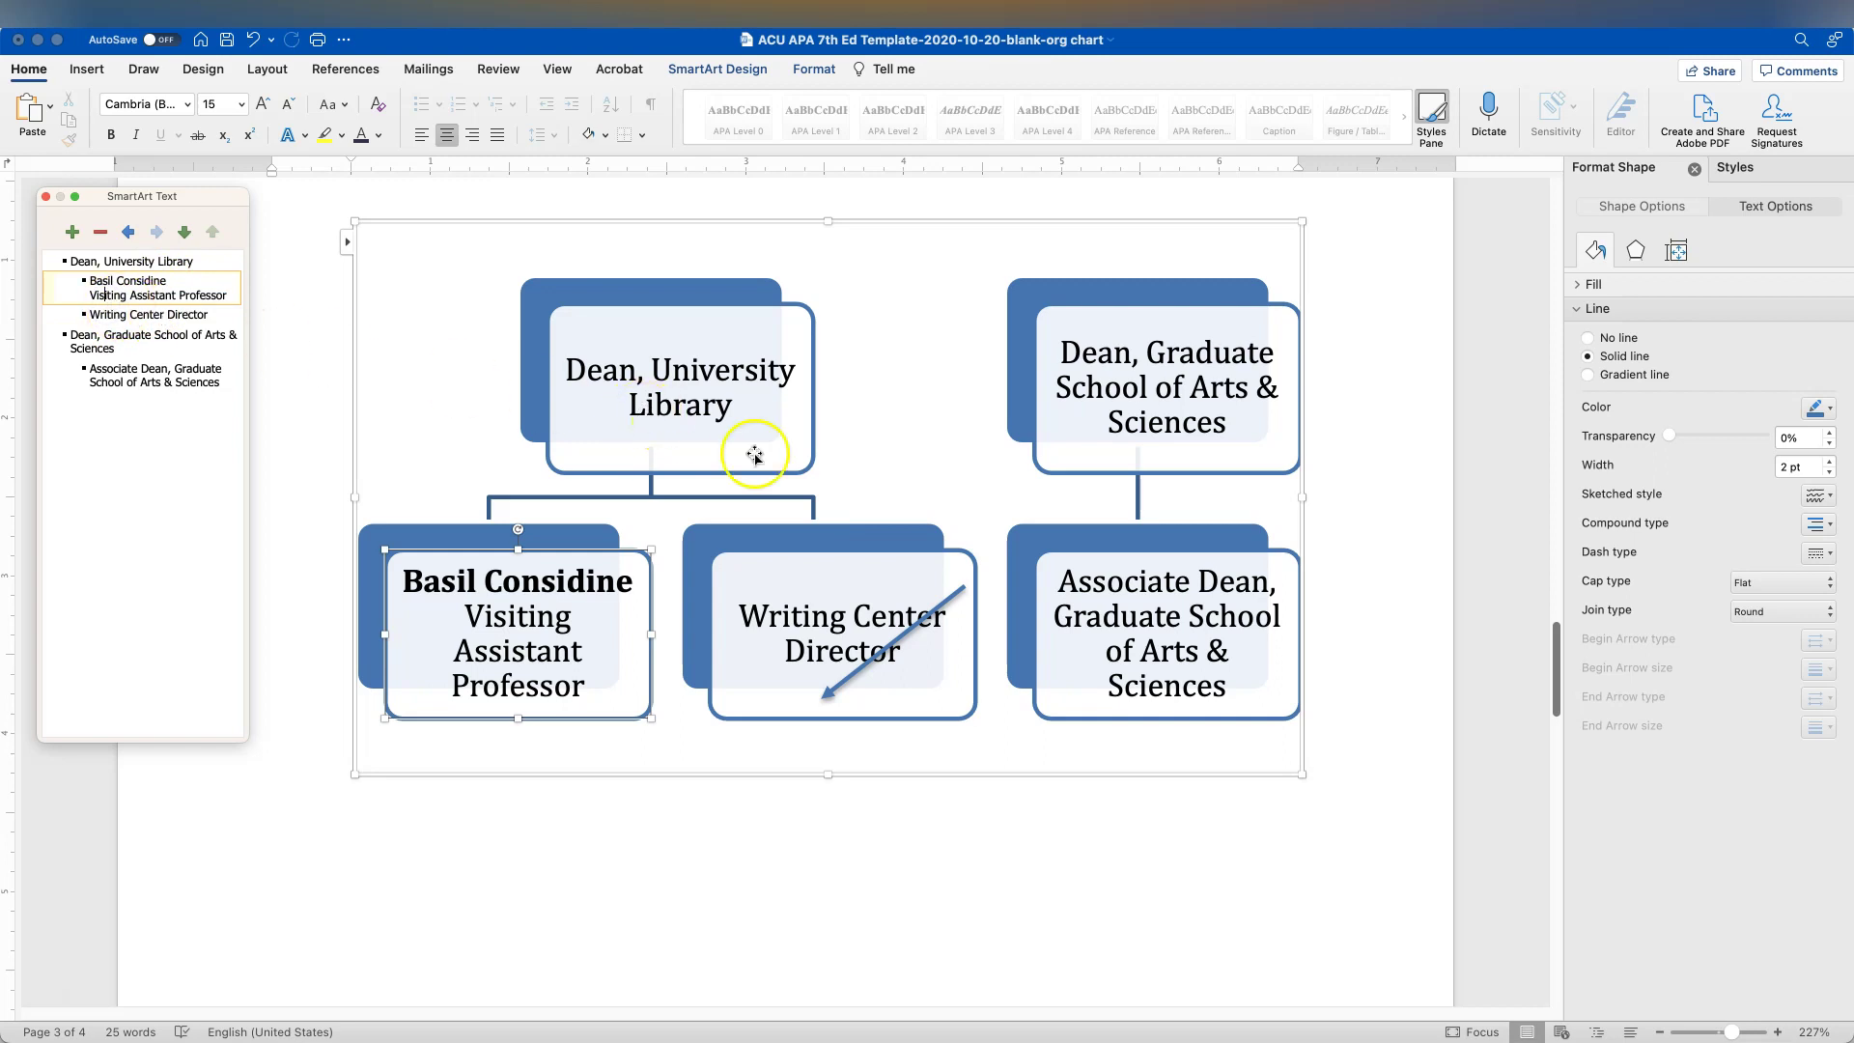
{"action": "left_click", "coordinate": [899, 593]}
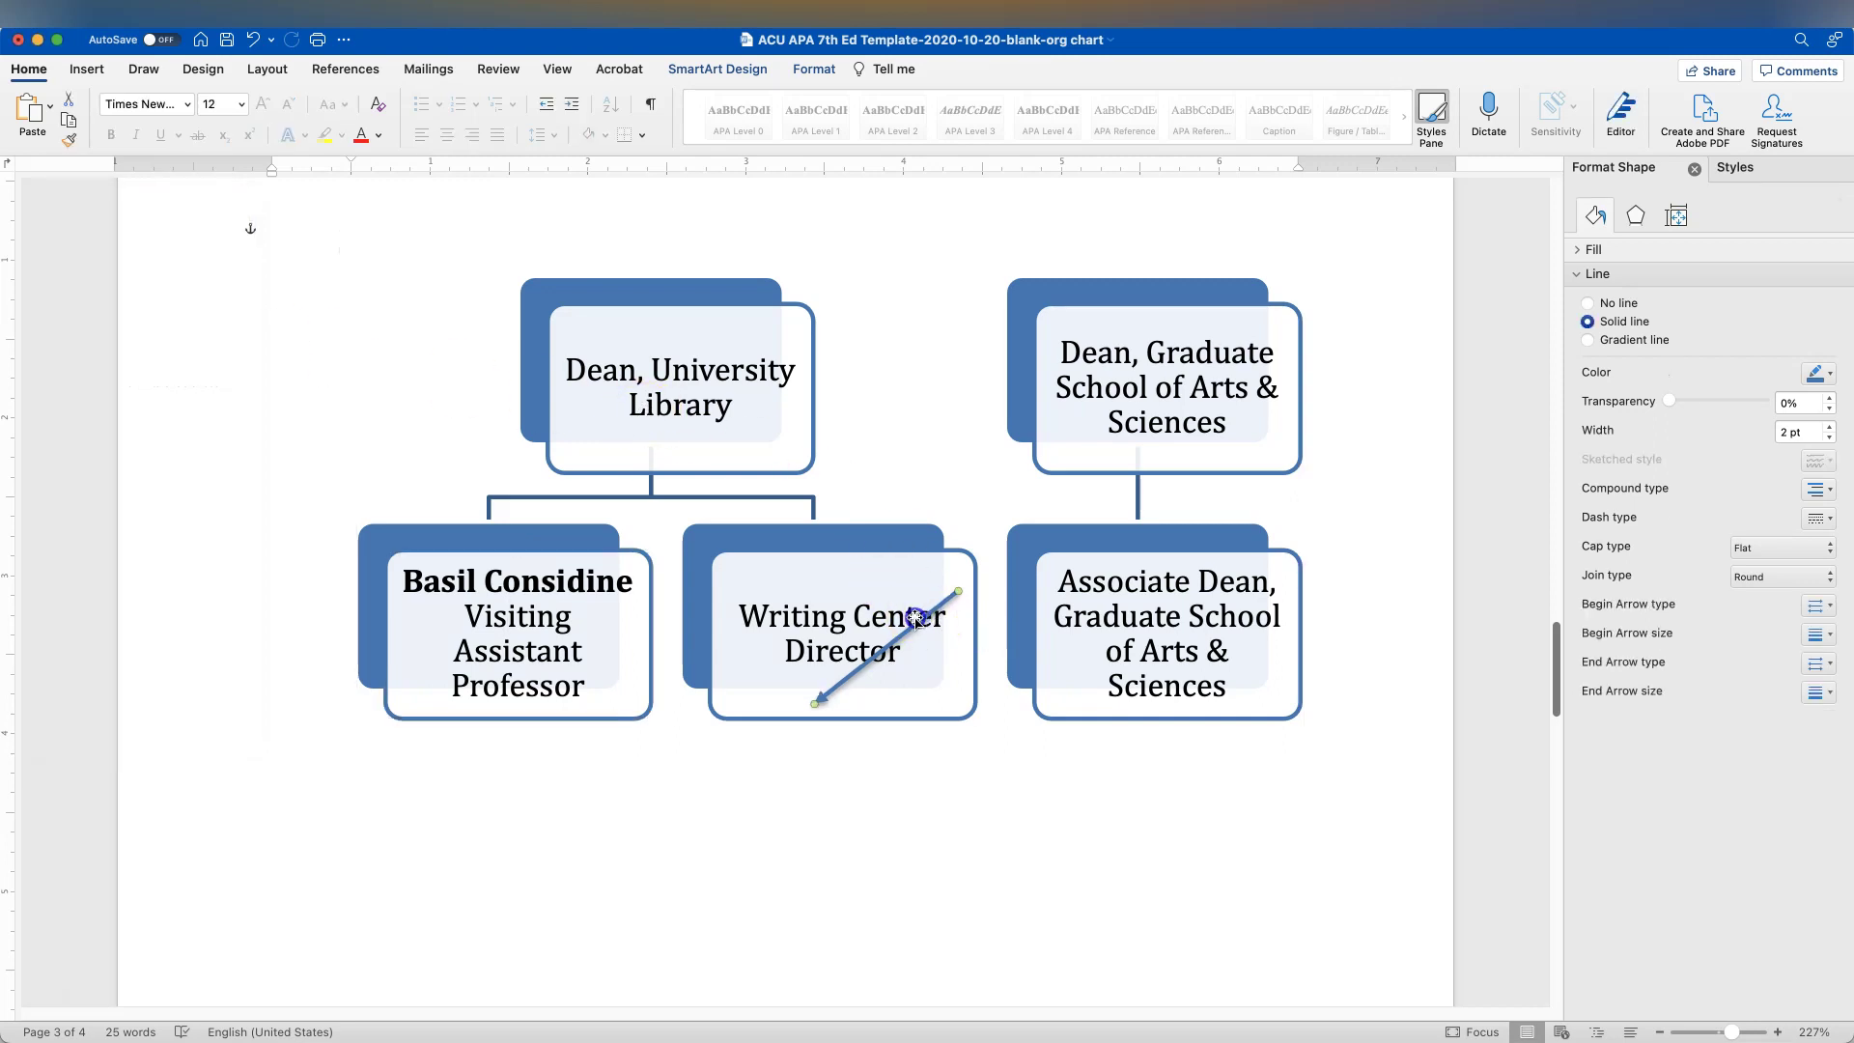
Move and shorten the arrow so it clears the Writing Center Director box
{"action": "left_click_drag", "start_coordinate": [899, 593], "coordinate": [699, 736]}
{"action": "left_click_drag", "start_coordinate": [625, 807], "coordinate": [641, 789]}
{"action": "left_click_drag", "start_coordinate": [759, 689], "coordinate": [645, 618]}
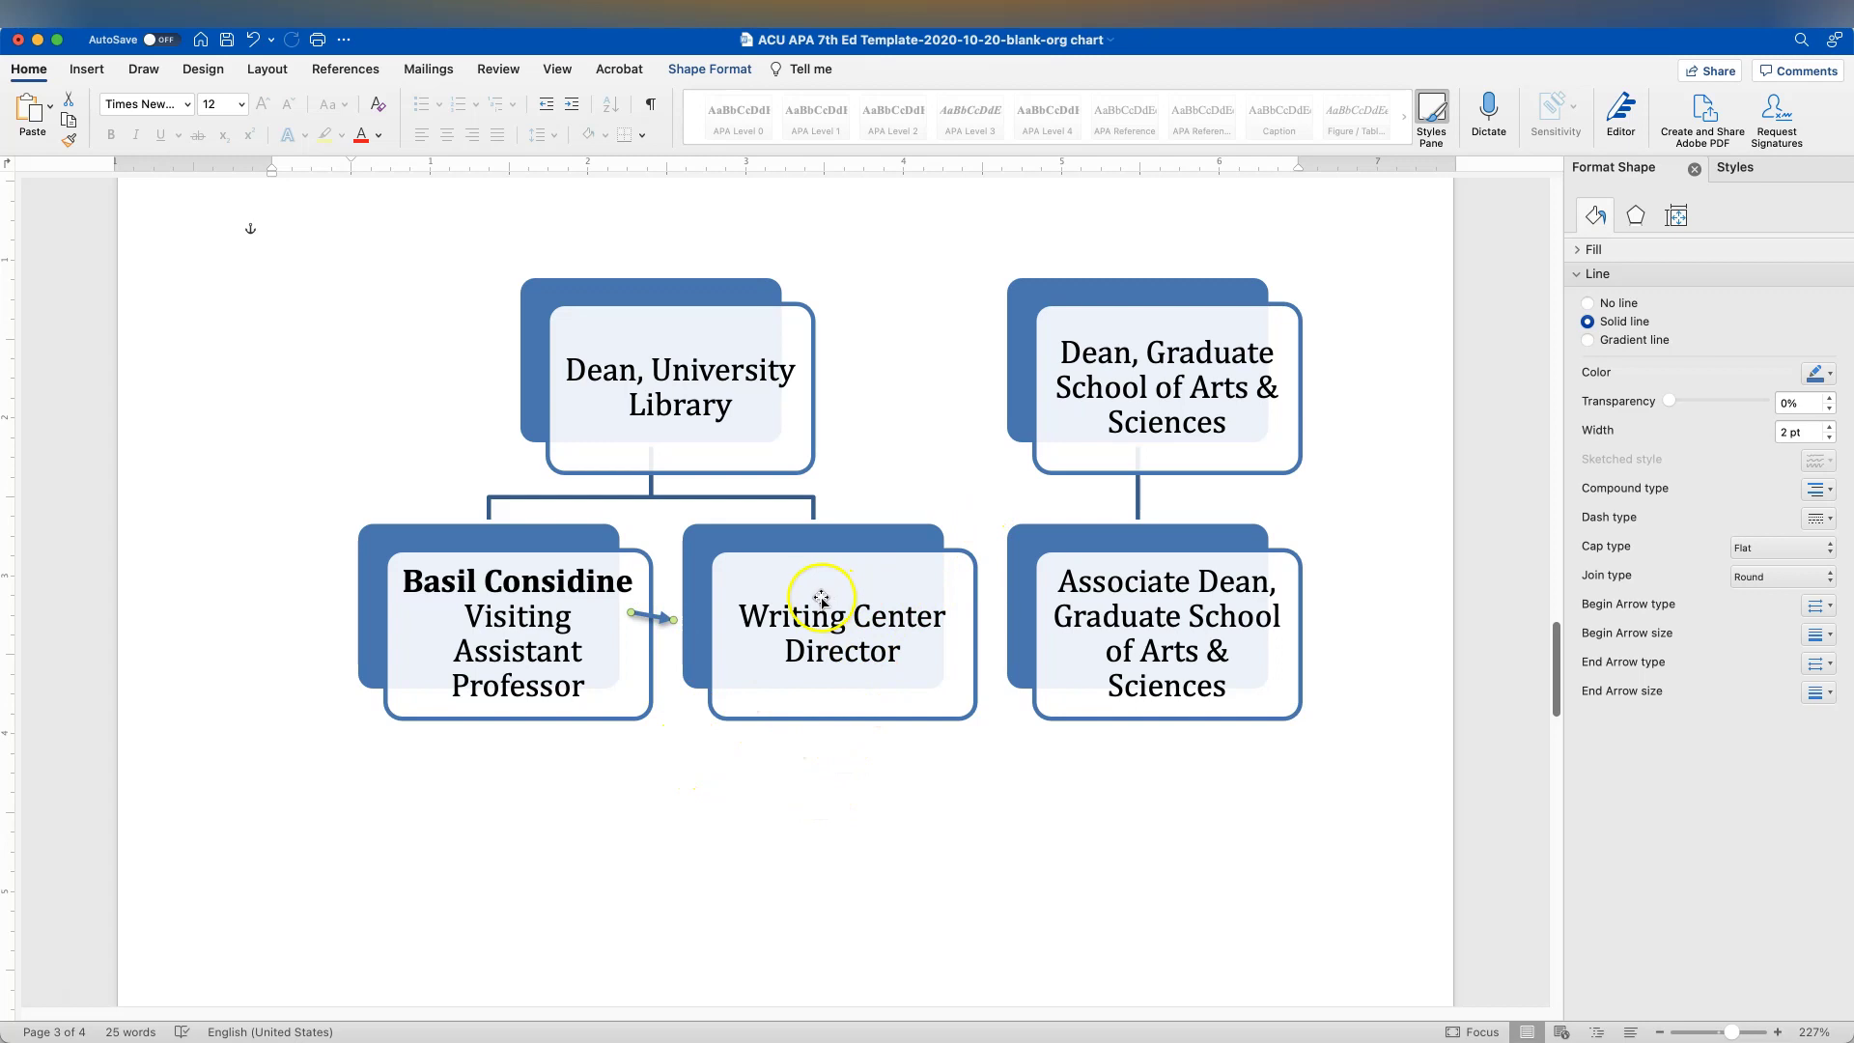
{"action": "left_click", "coordinate": [458, 326]}
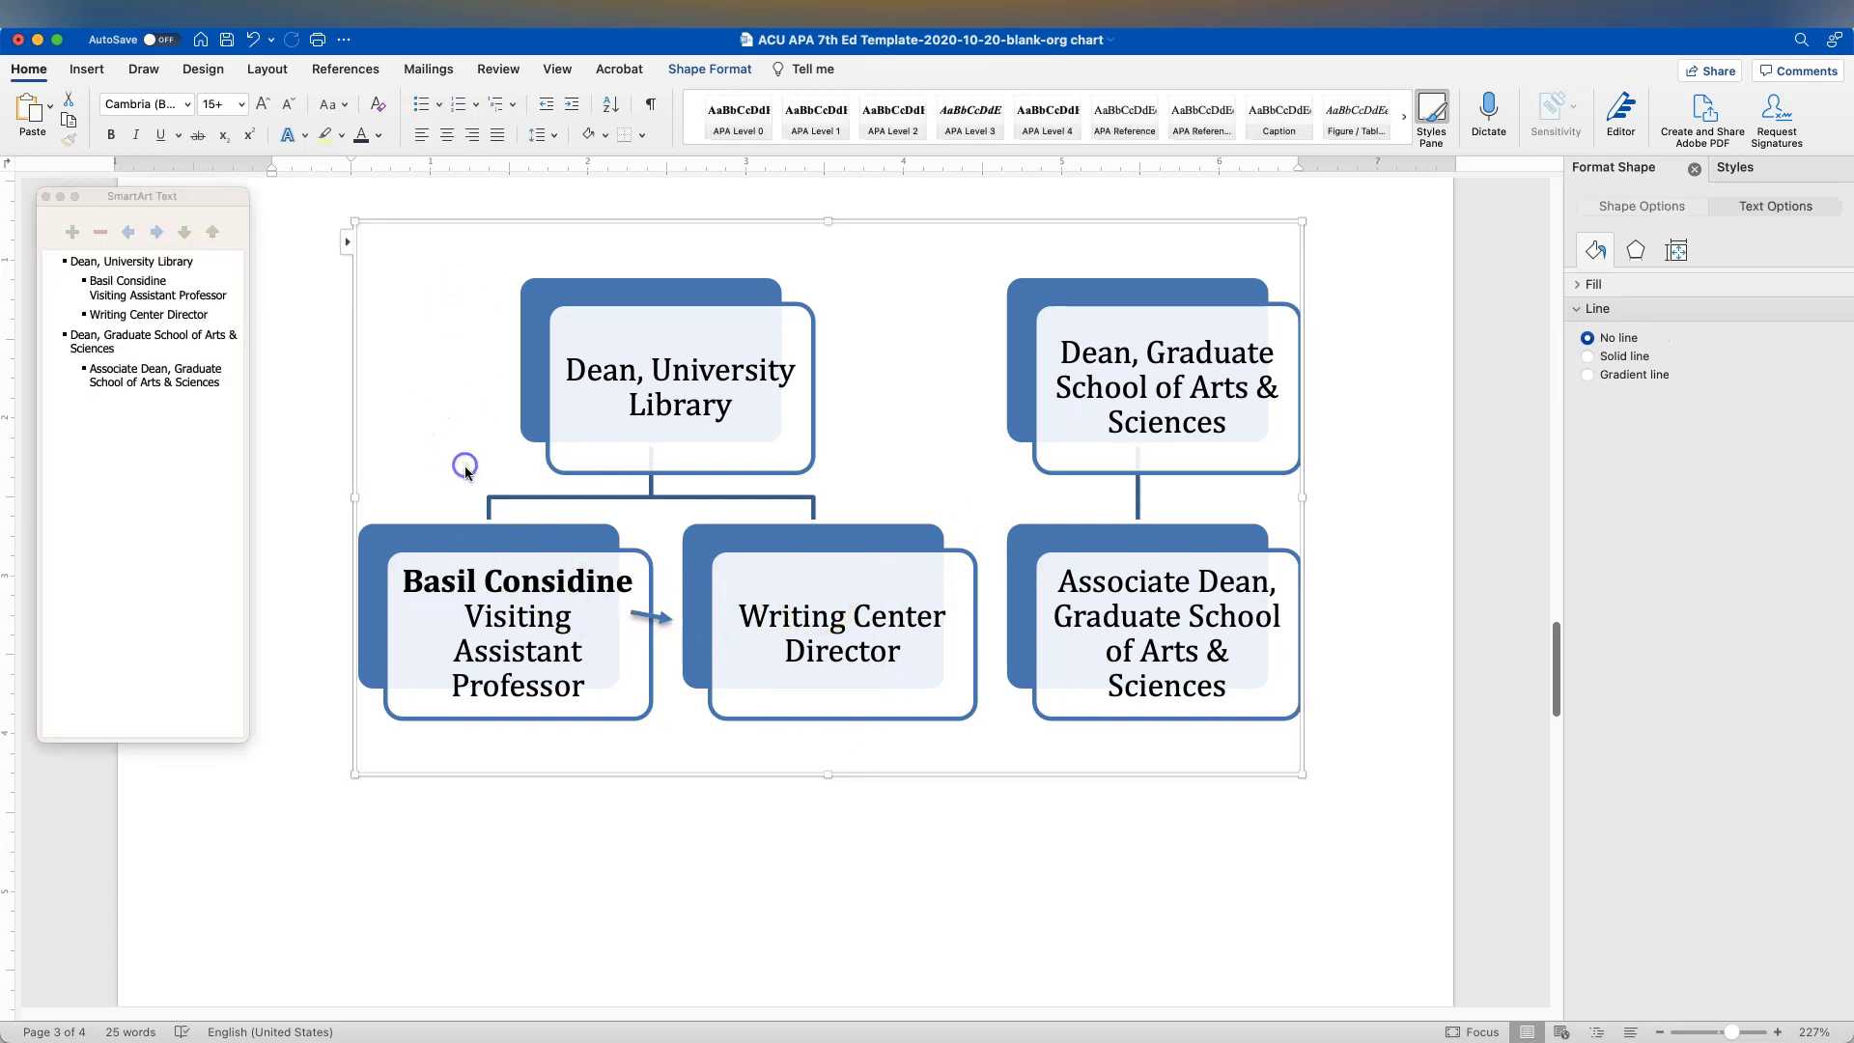
{"action": "left_click", "coordinate": [147, 314]}
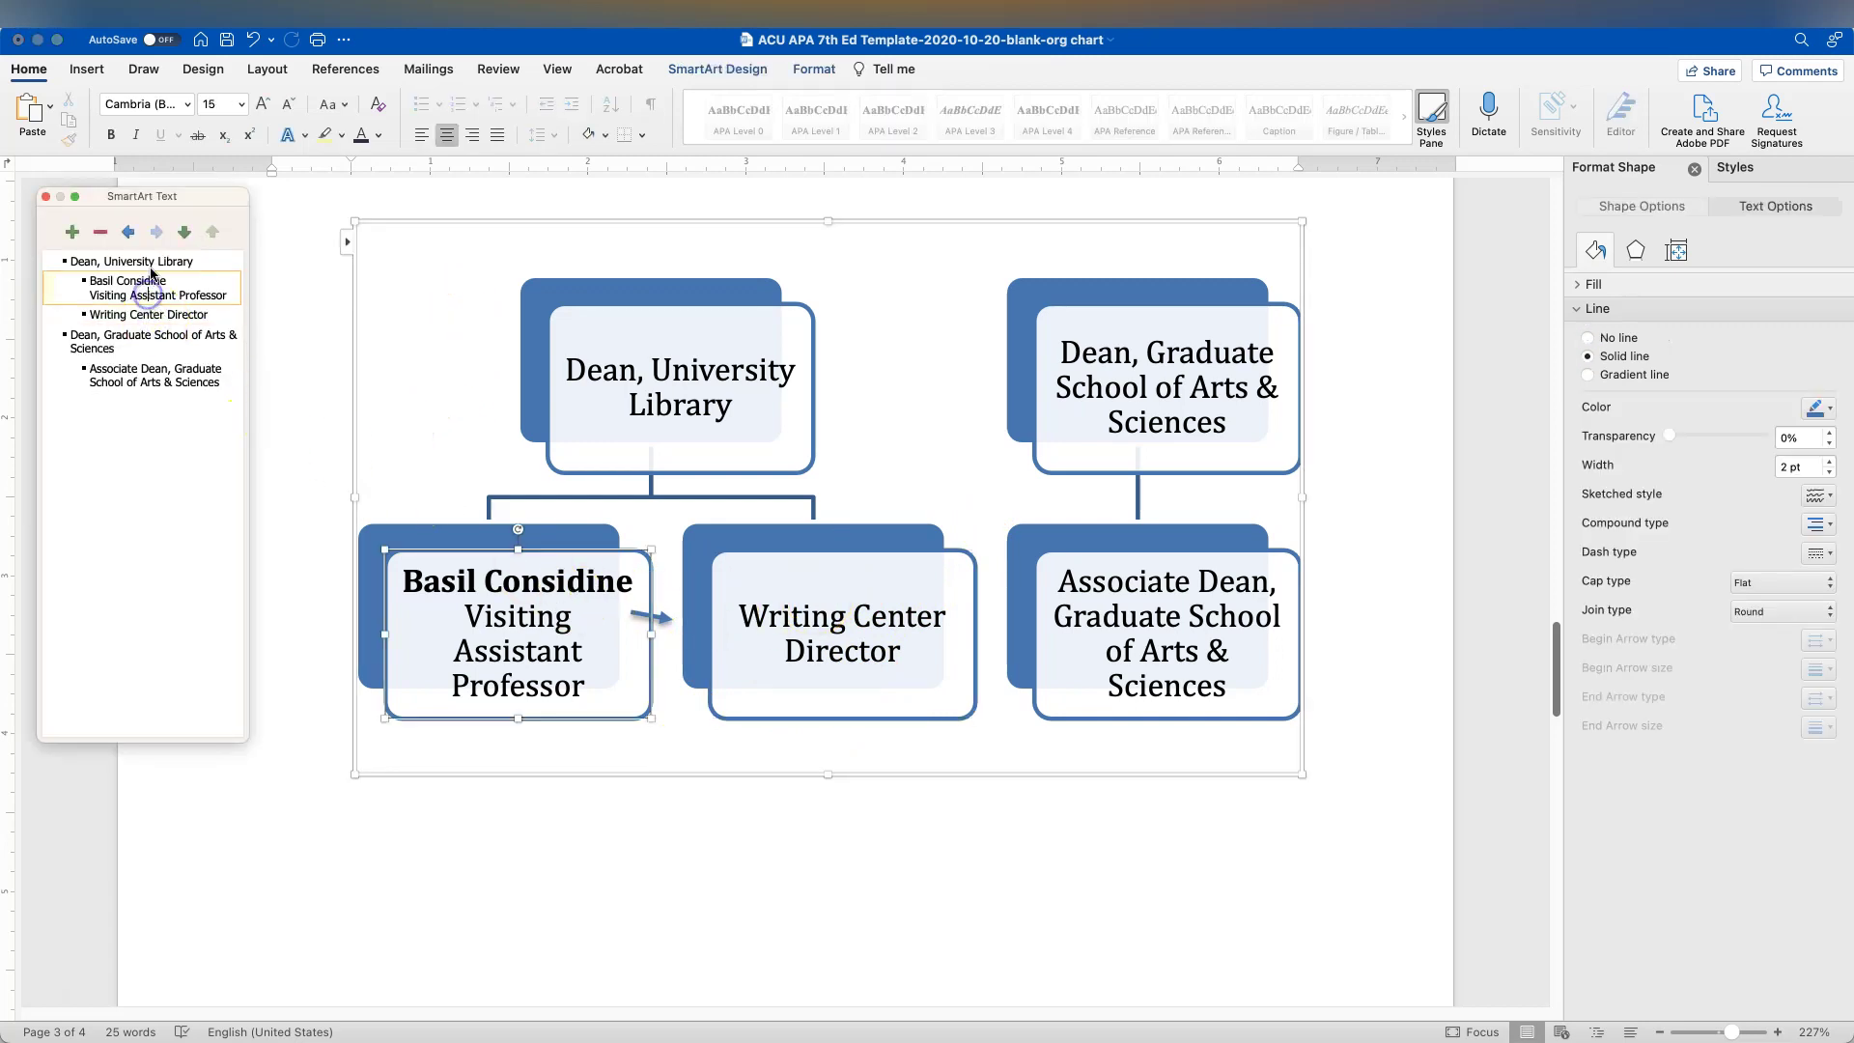
{"action": "left_click", "coordinate": [212, 232]}
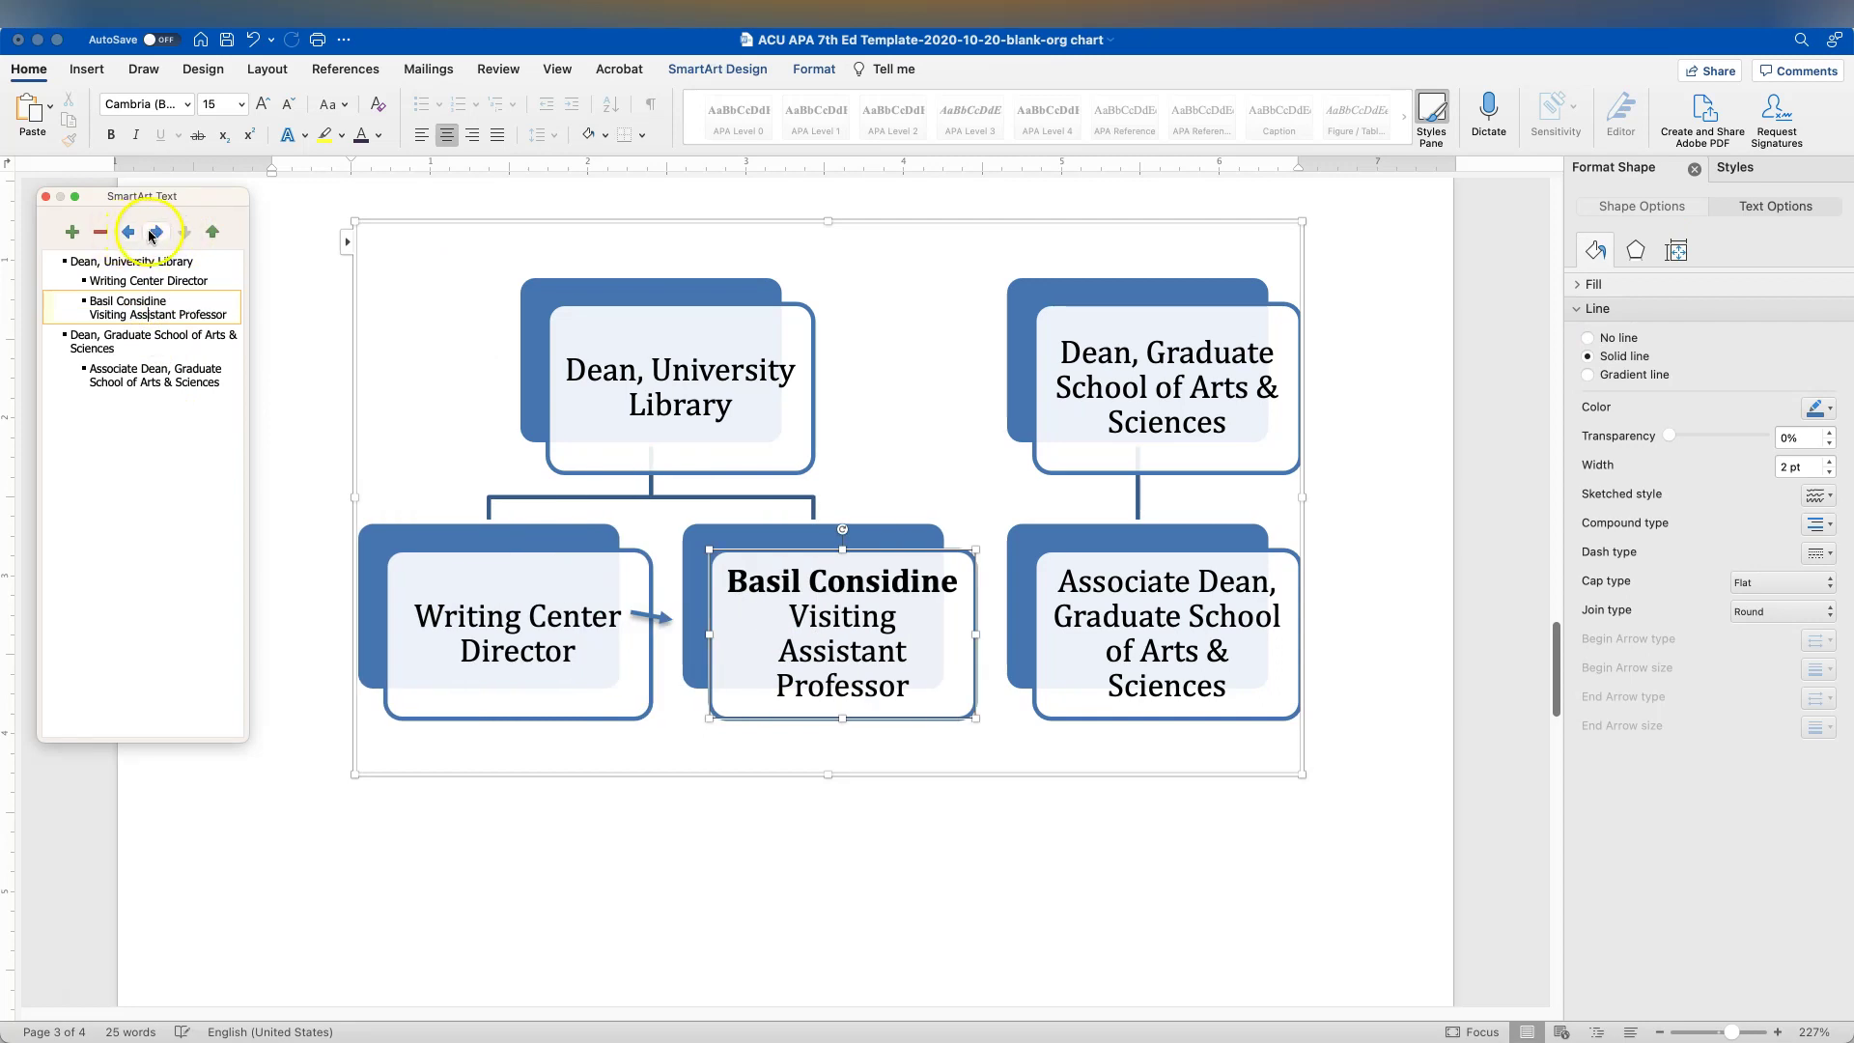
{"action": "left_click", "coordinate": [156, 231]}
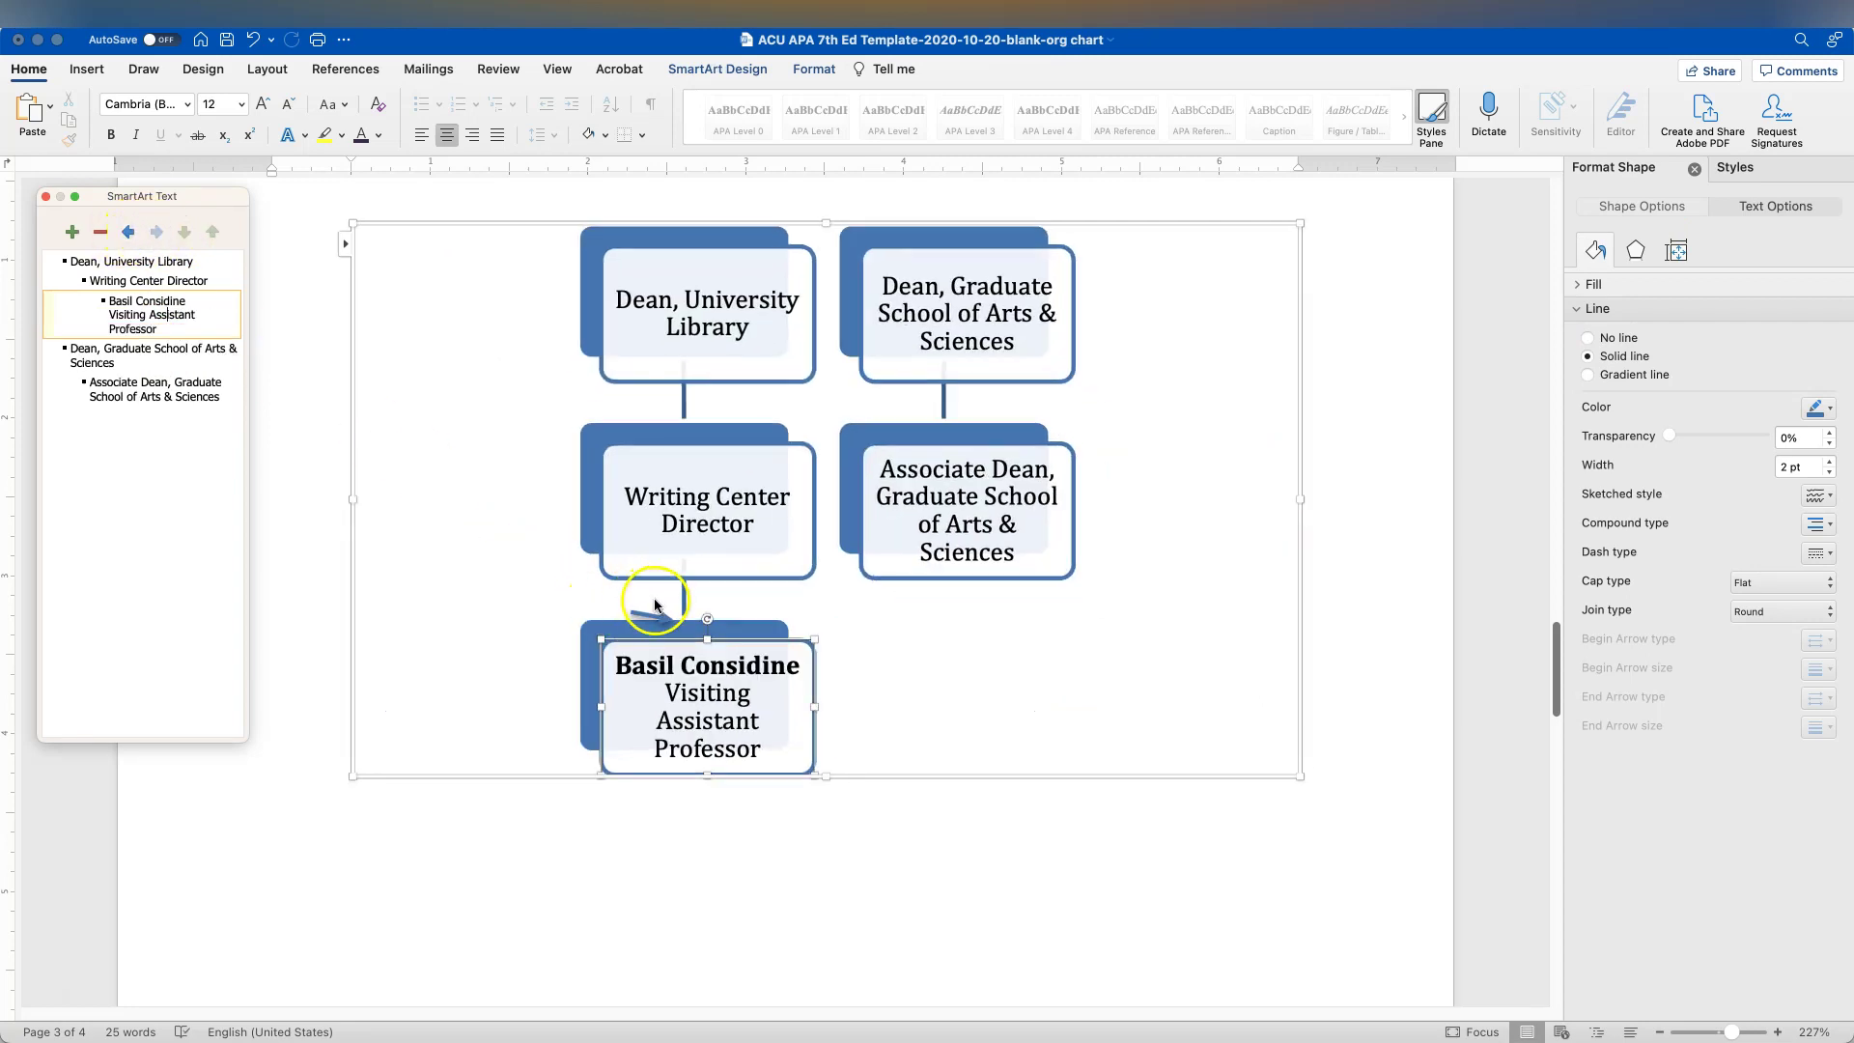
{"action": "left_click_drag", "start_coordinate": [674, 619], "coordinate": [814, 706]}
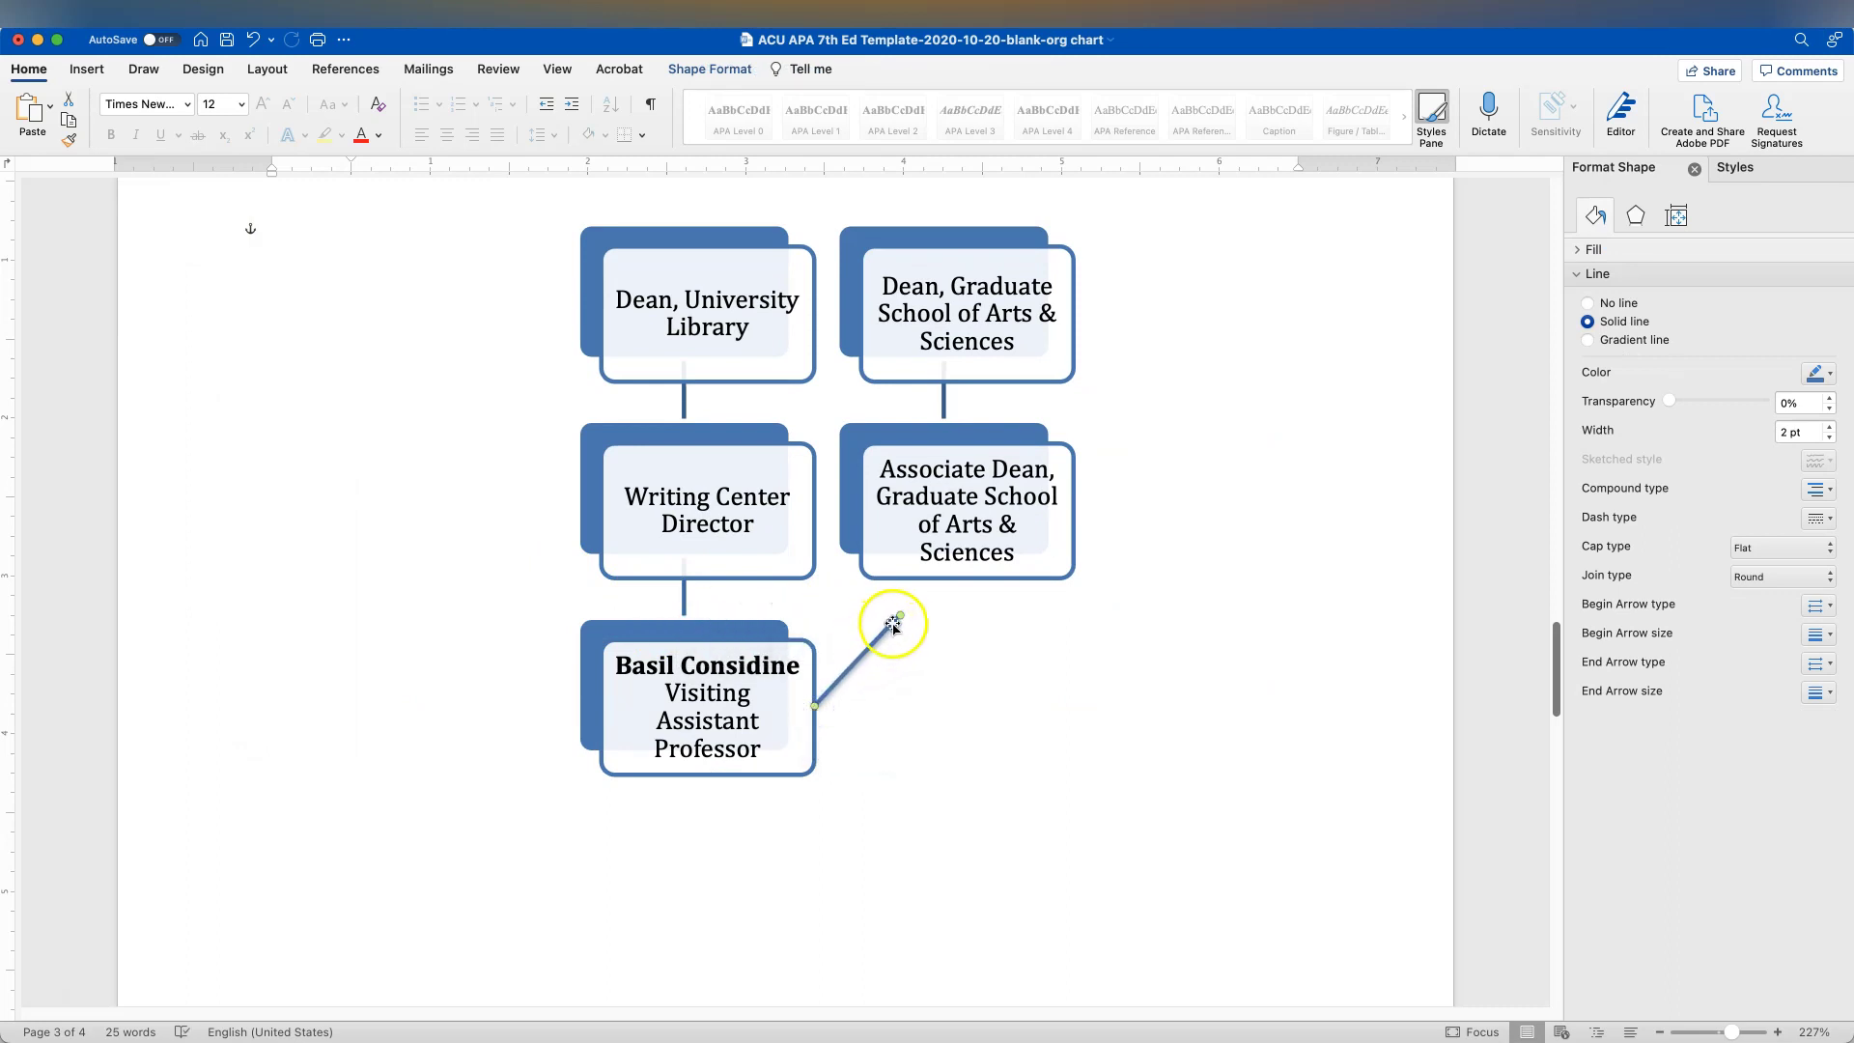
{"action": "left_click_drag", "start_coordinate": [900, 617], "coordinate": [963, 577]}
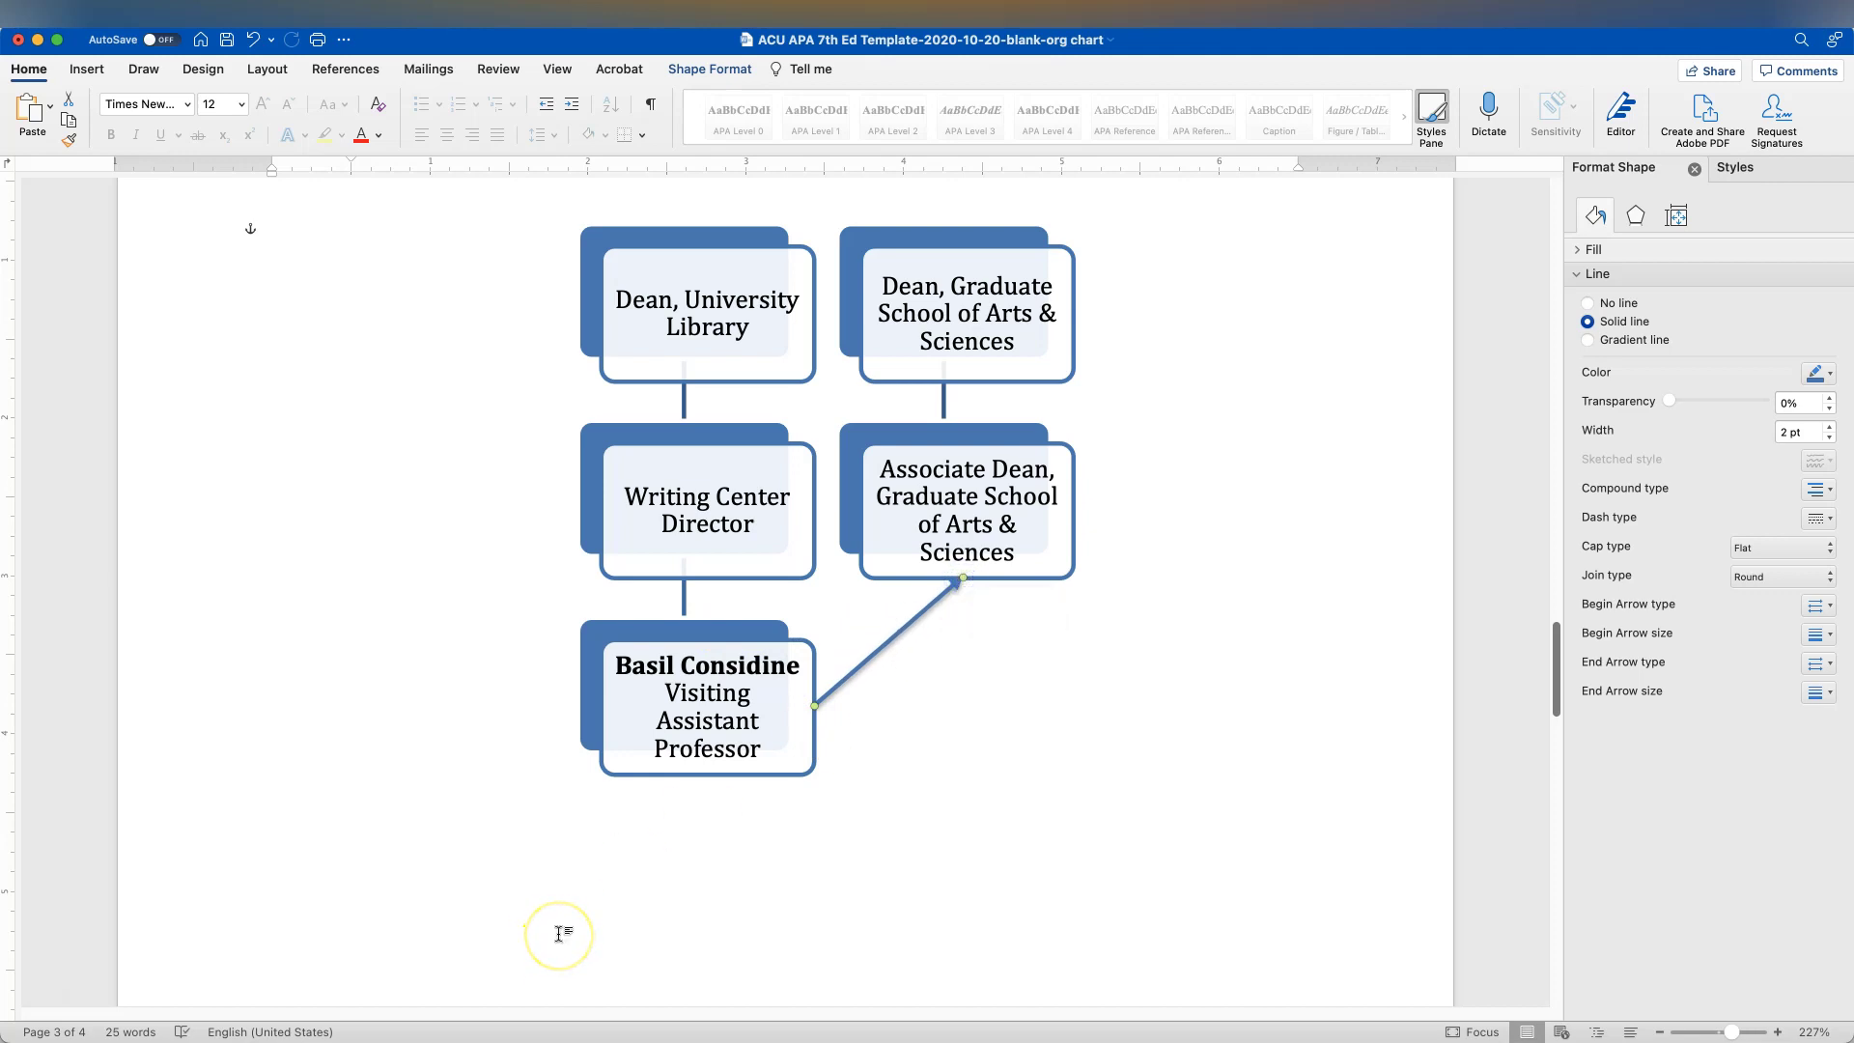
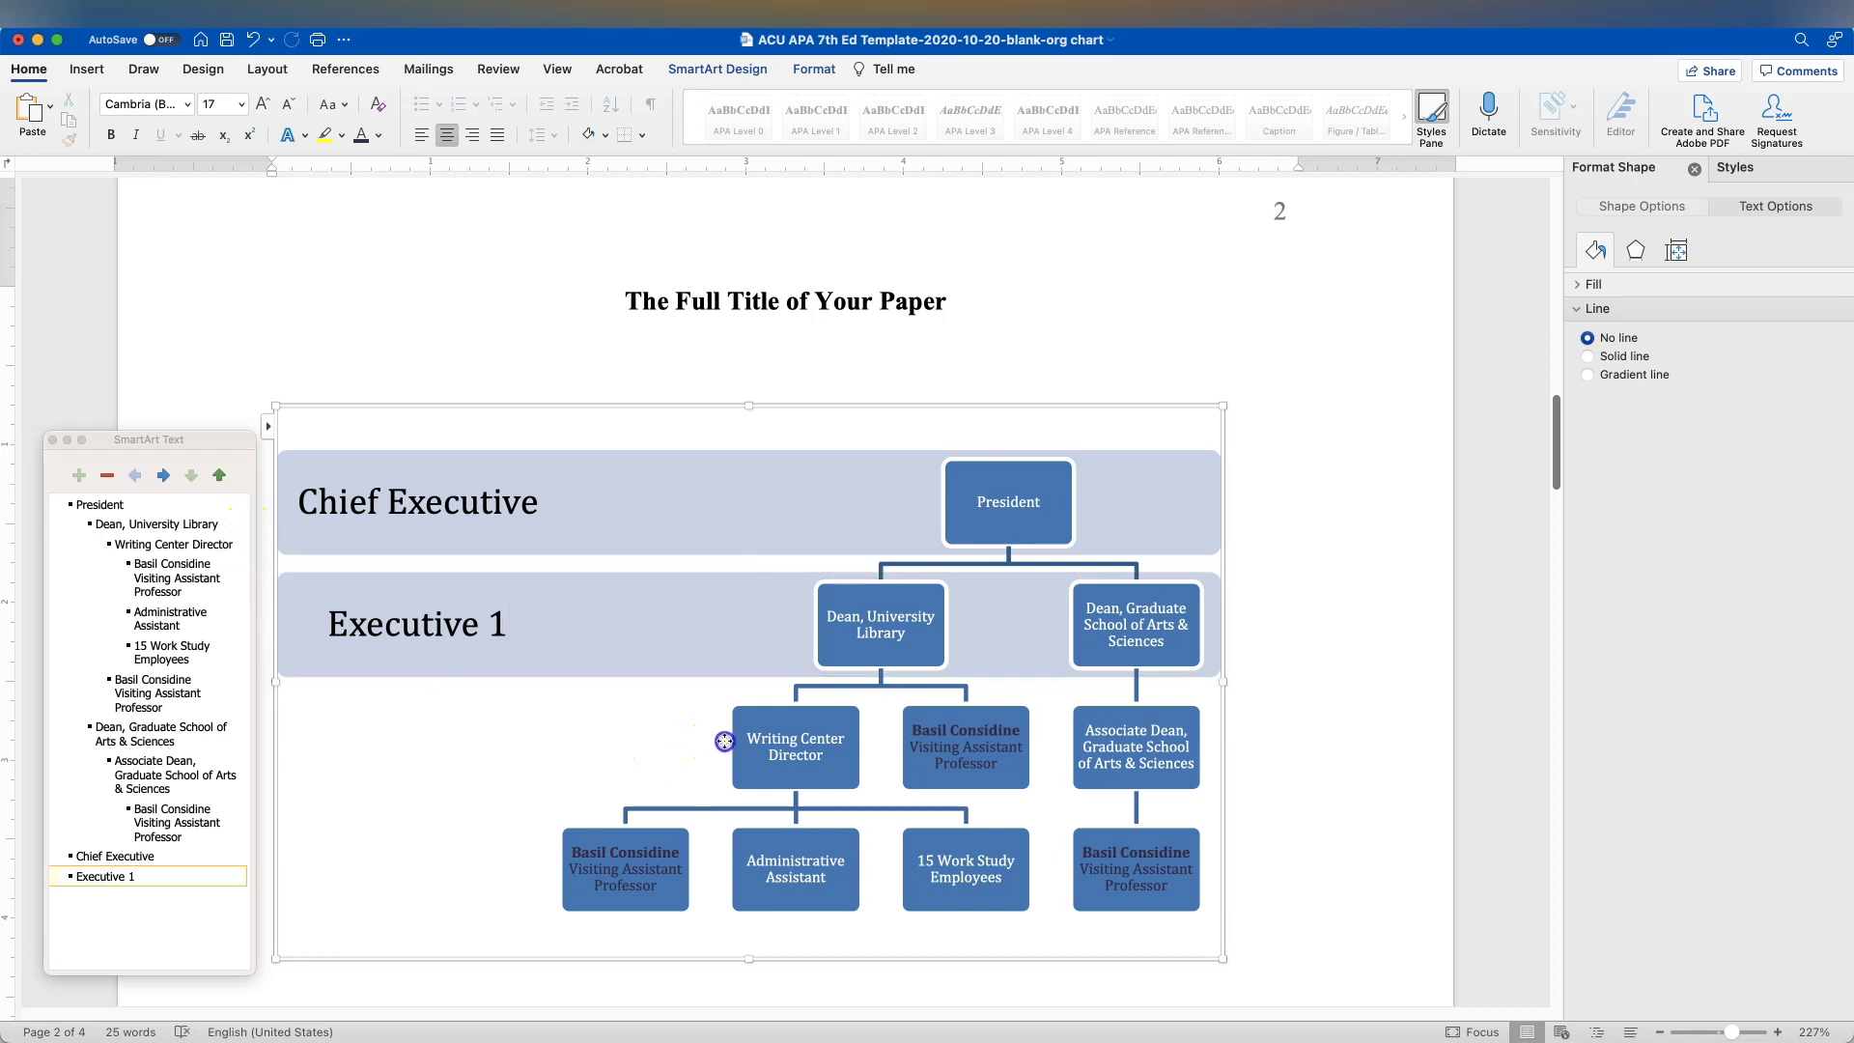
Add a new shape after Writing Center Director and promote the Graduate School dean entry
{"action": "left_click", "coordinate": [79, 475]}
{"action": "left_click", "coordinate": [192, 475]}
{"action": "left_click", "coordinate": [193, 475]}
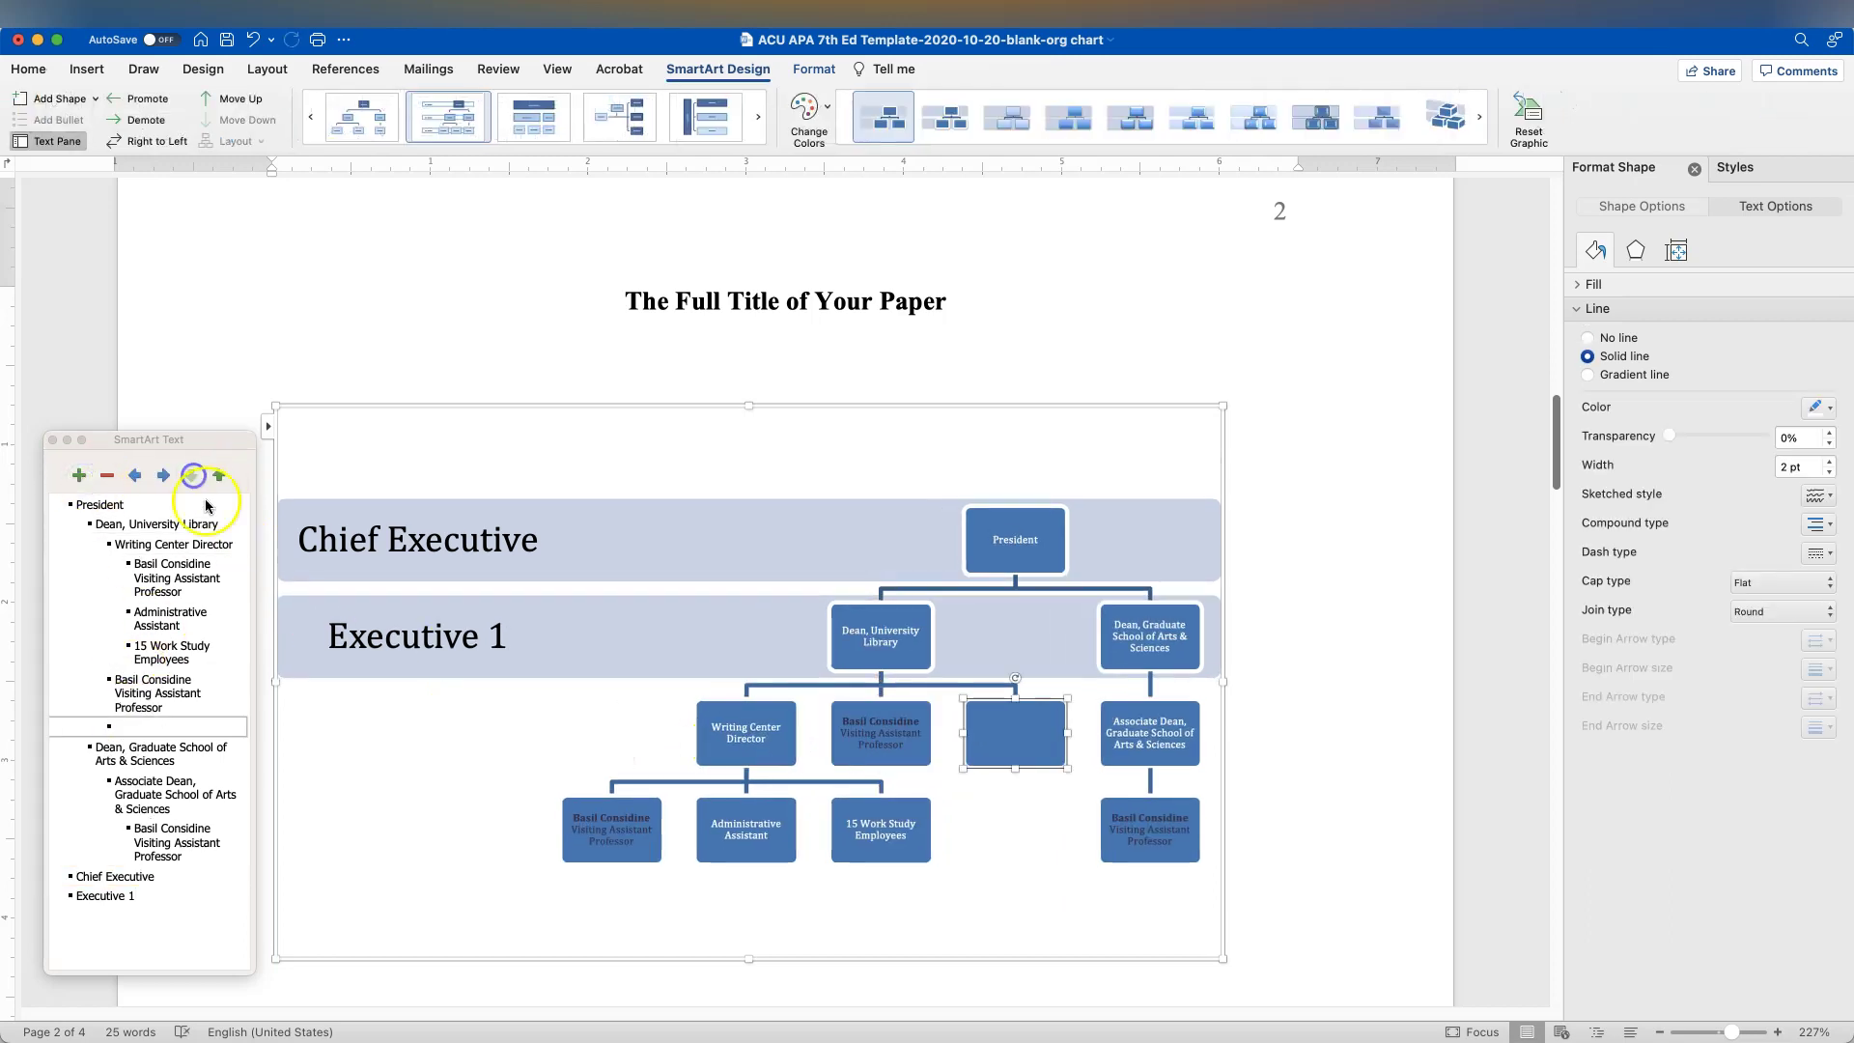
{"action": "left_click", "coordinate": [193, 475]}
{"action": "left_click", "coordinate": [145, 800]}
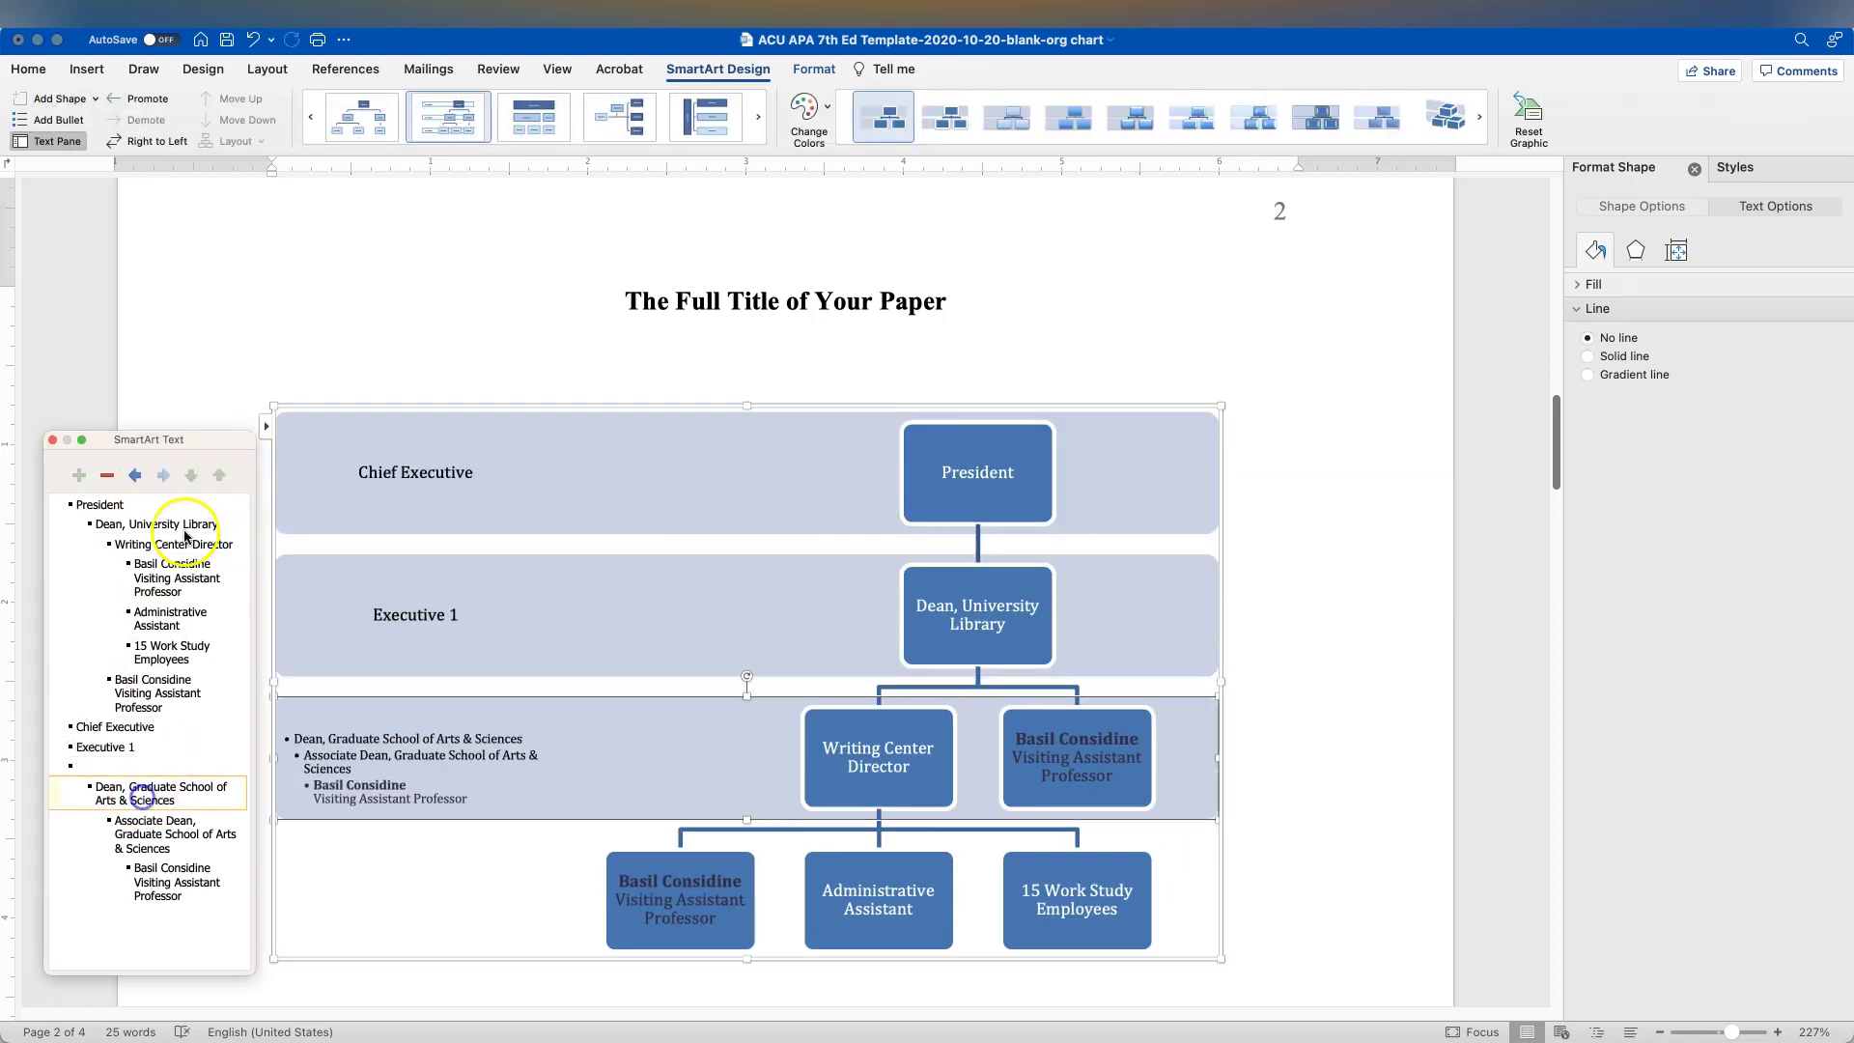
{"action": "left_click", "coordinate": [135, 474]}
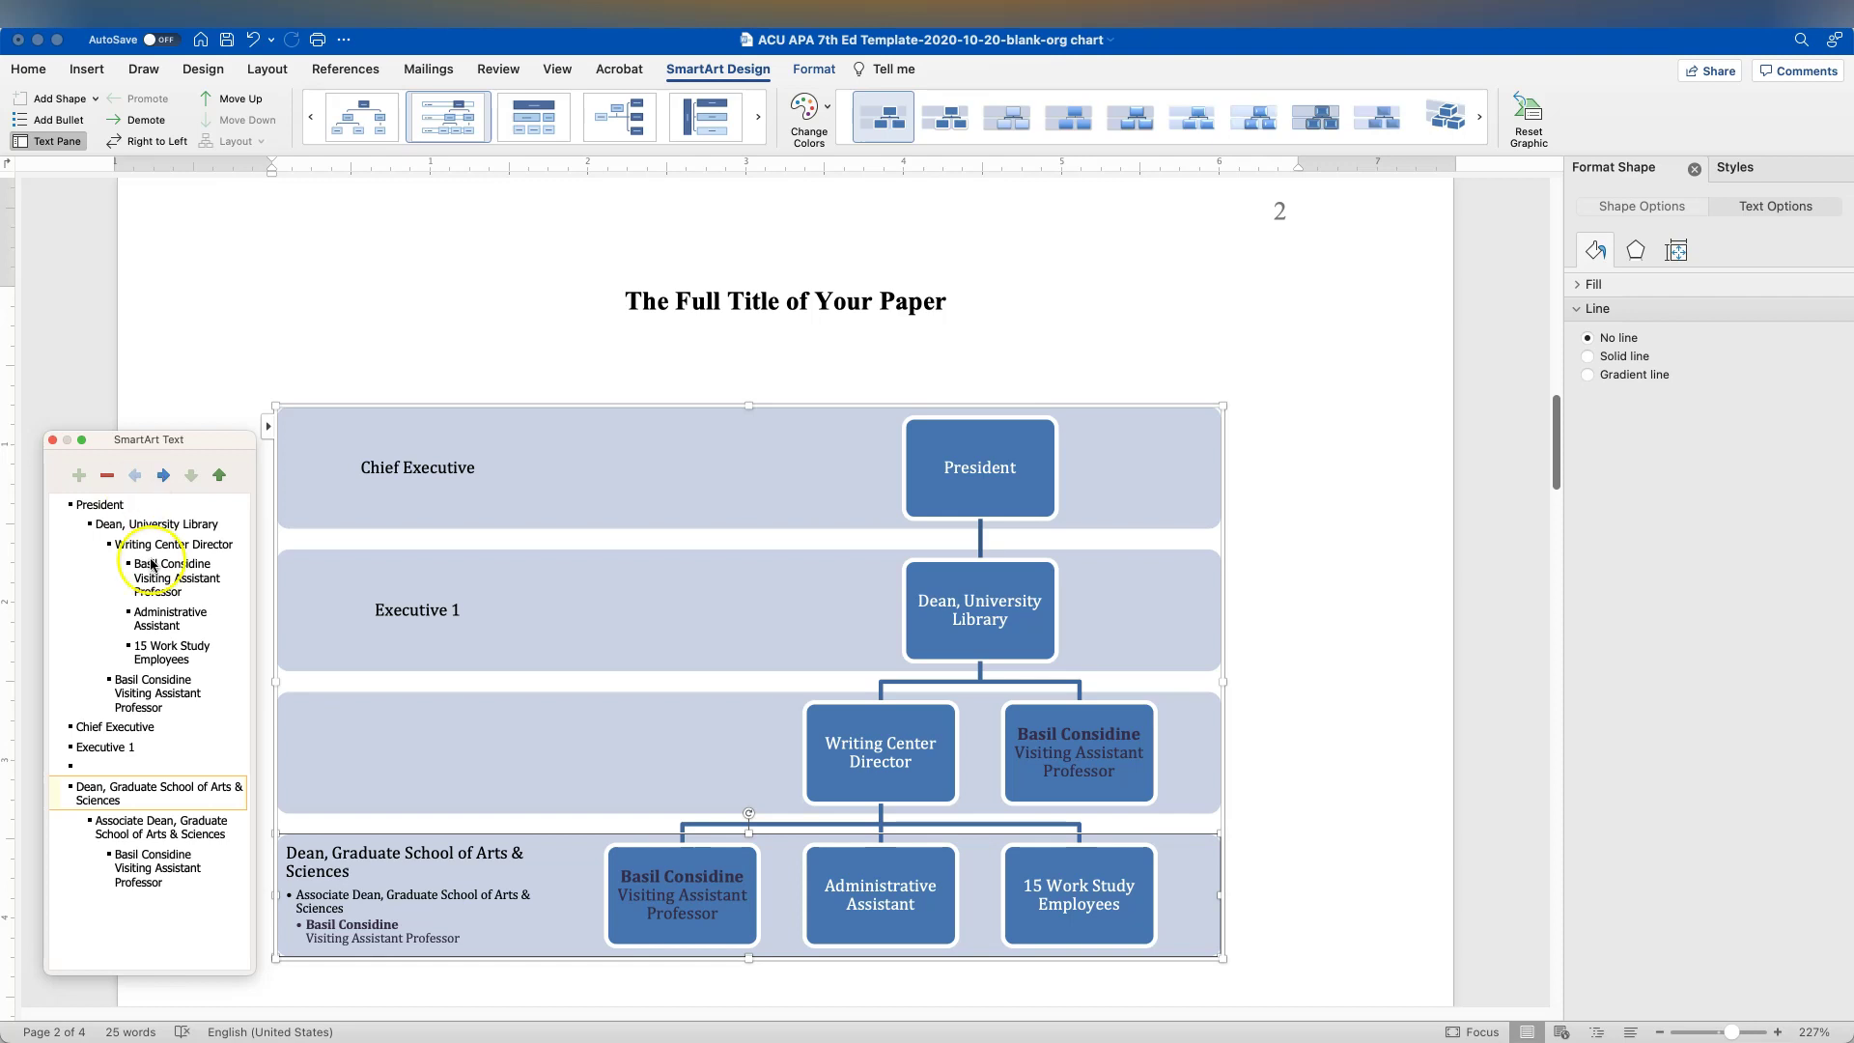
Duplicate the Dean, Associate Dean and professor lines in the Text pane outline
{"action": "left_click_drag", "start_coordinate": [111, 786], "coordinate": [123, 796]}
{"action": "right_click", "coordinate": [123, 796]}
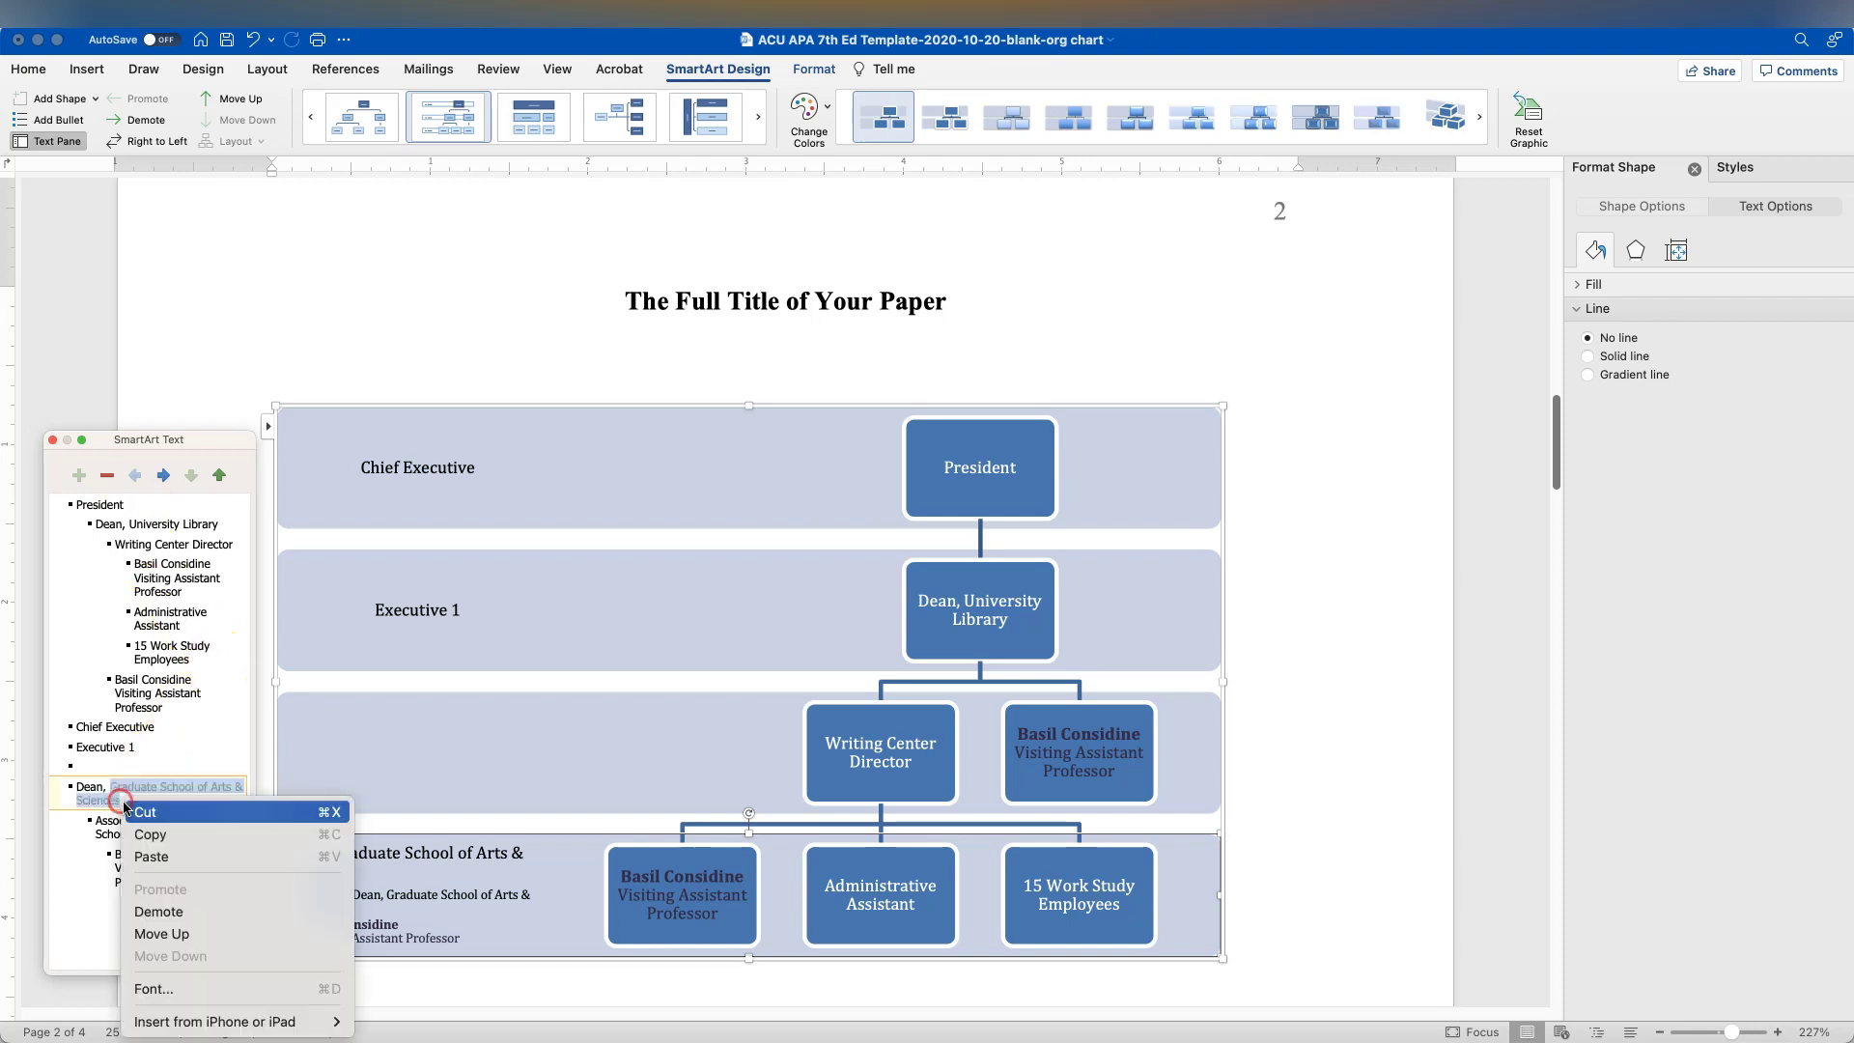
{"action": "key", "text": "Escape"}
{"action": "left_click", "coordinate": [77, 787]}
{"action": "key", "text": "super+a"}
{"action": "left_click_drag", "start_coordinate": [205, 882], "coordinate": [78, 789]}
{"action": "key", "text": "super+c"}
{"action": "left_click", "coordinate": [77, 789]}
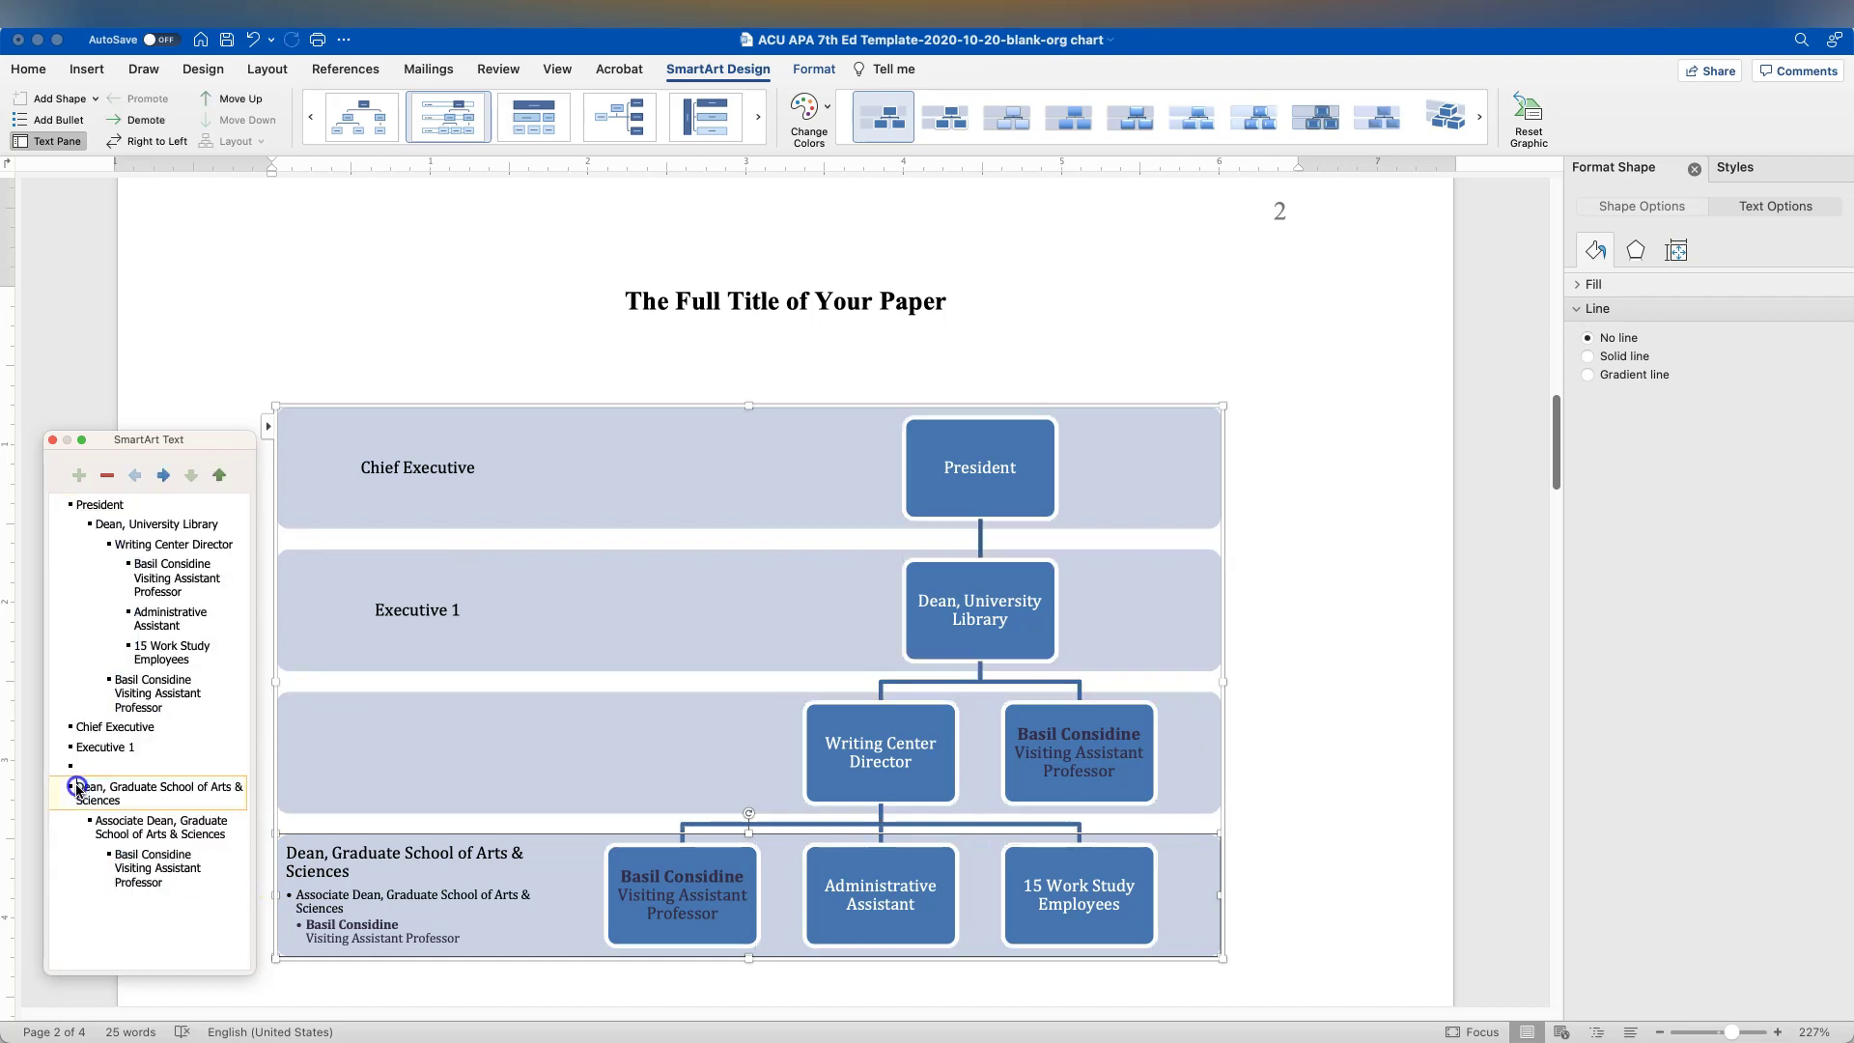
{"action": "key", "text": "super+v"}
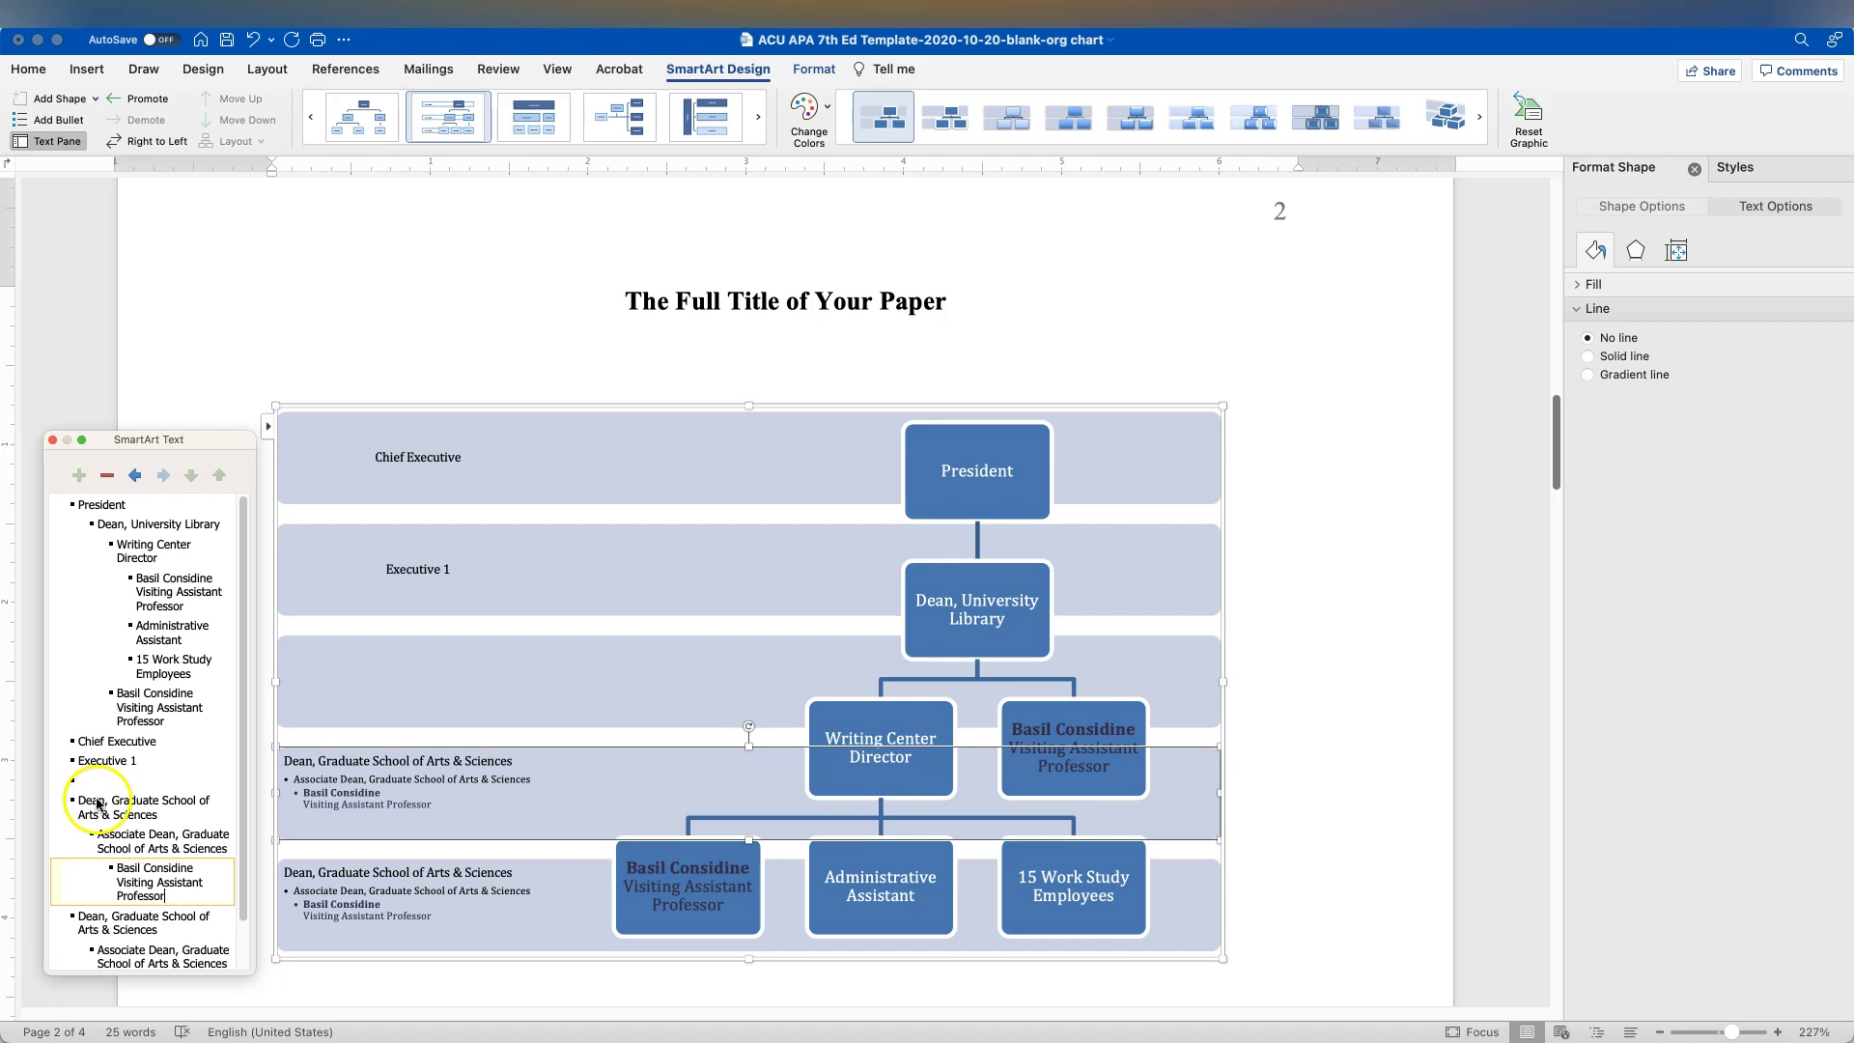
Delete both Graduate School dean entries and the extra Associate Dean and professor lines
{"action": "left_click", "coordinate": [99, 800]}
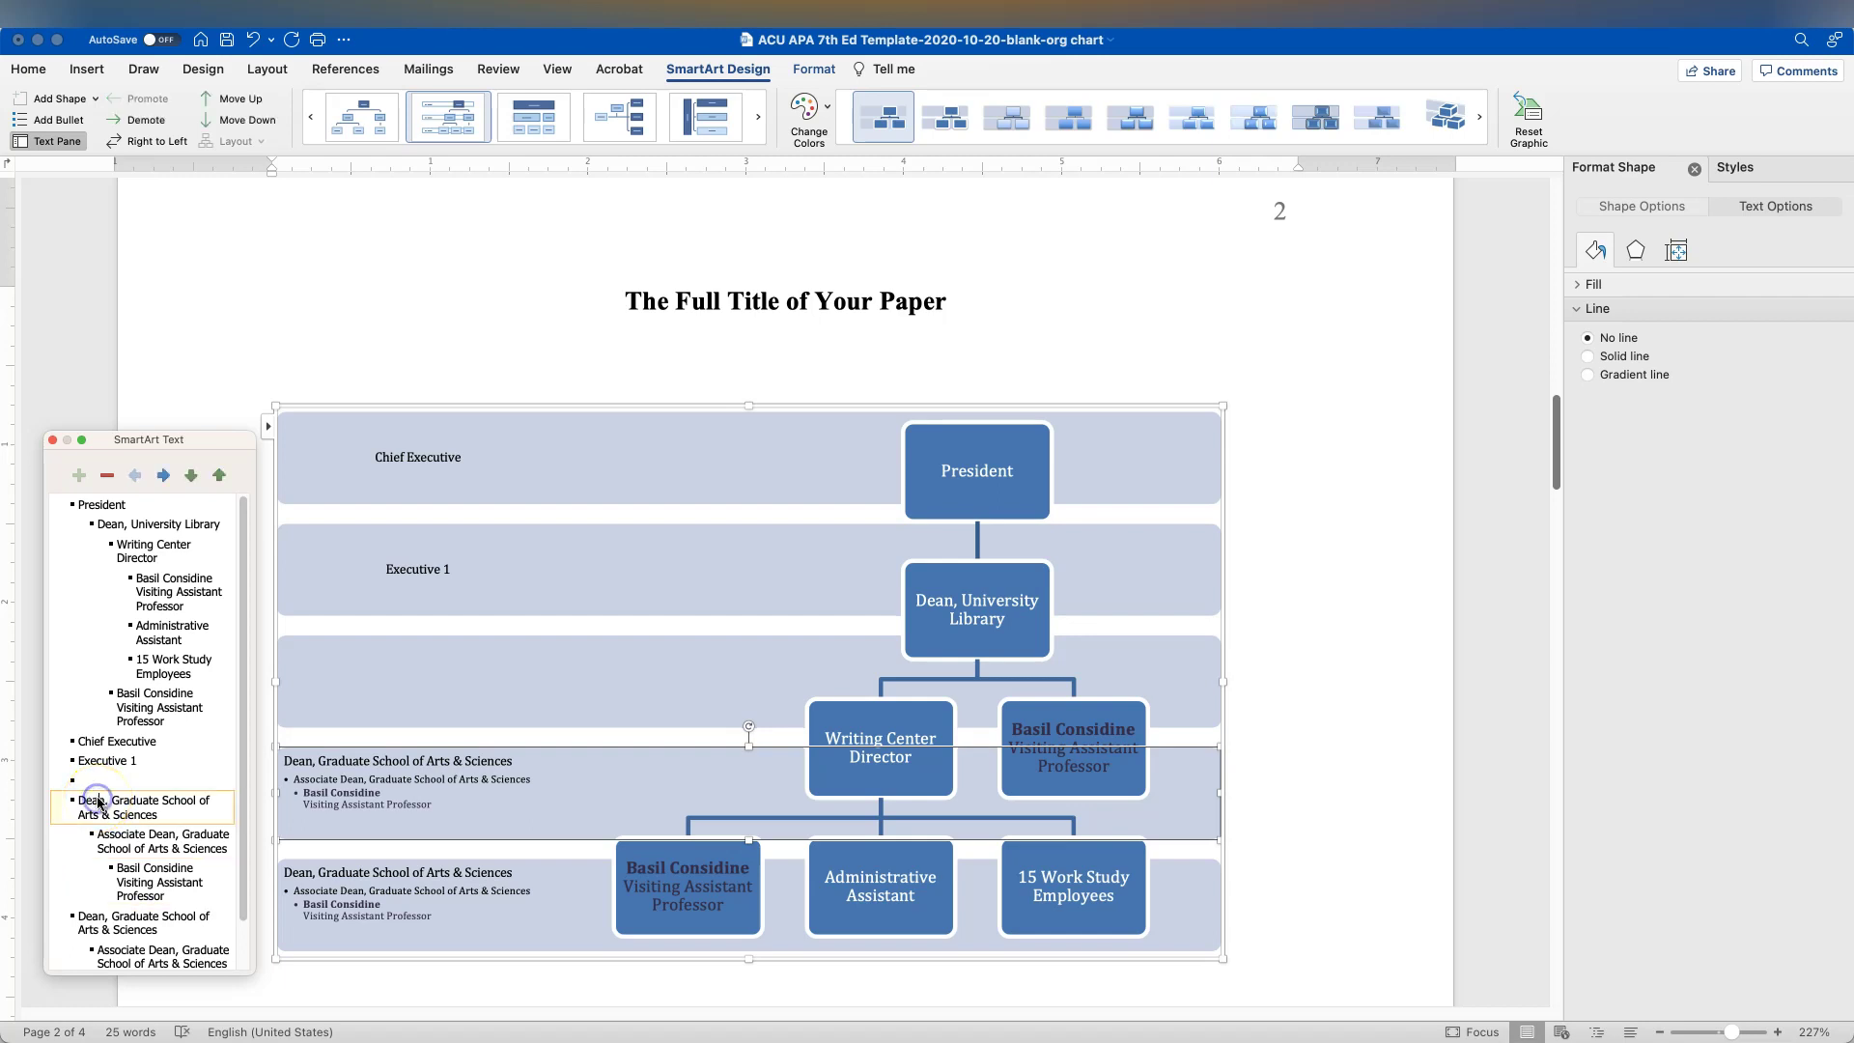
{"action": "left_click", "coordinate": [108, 474]}
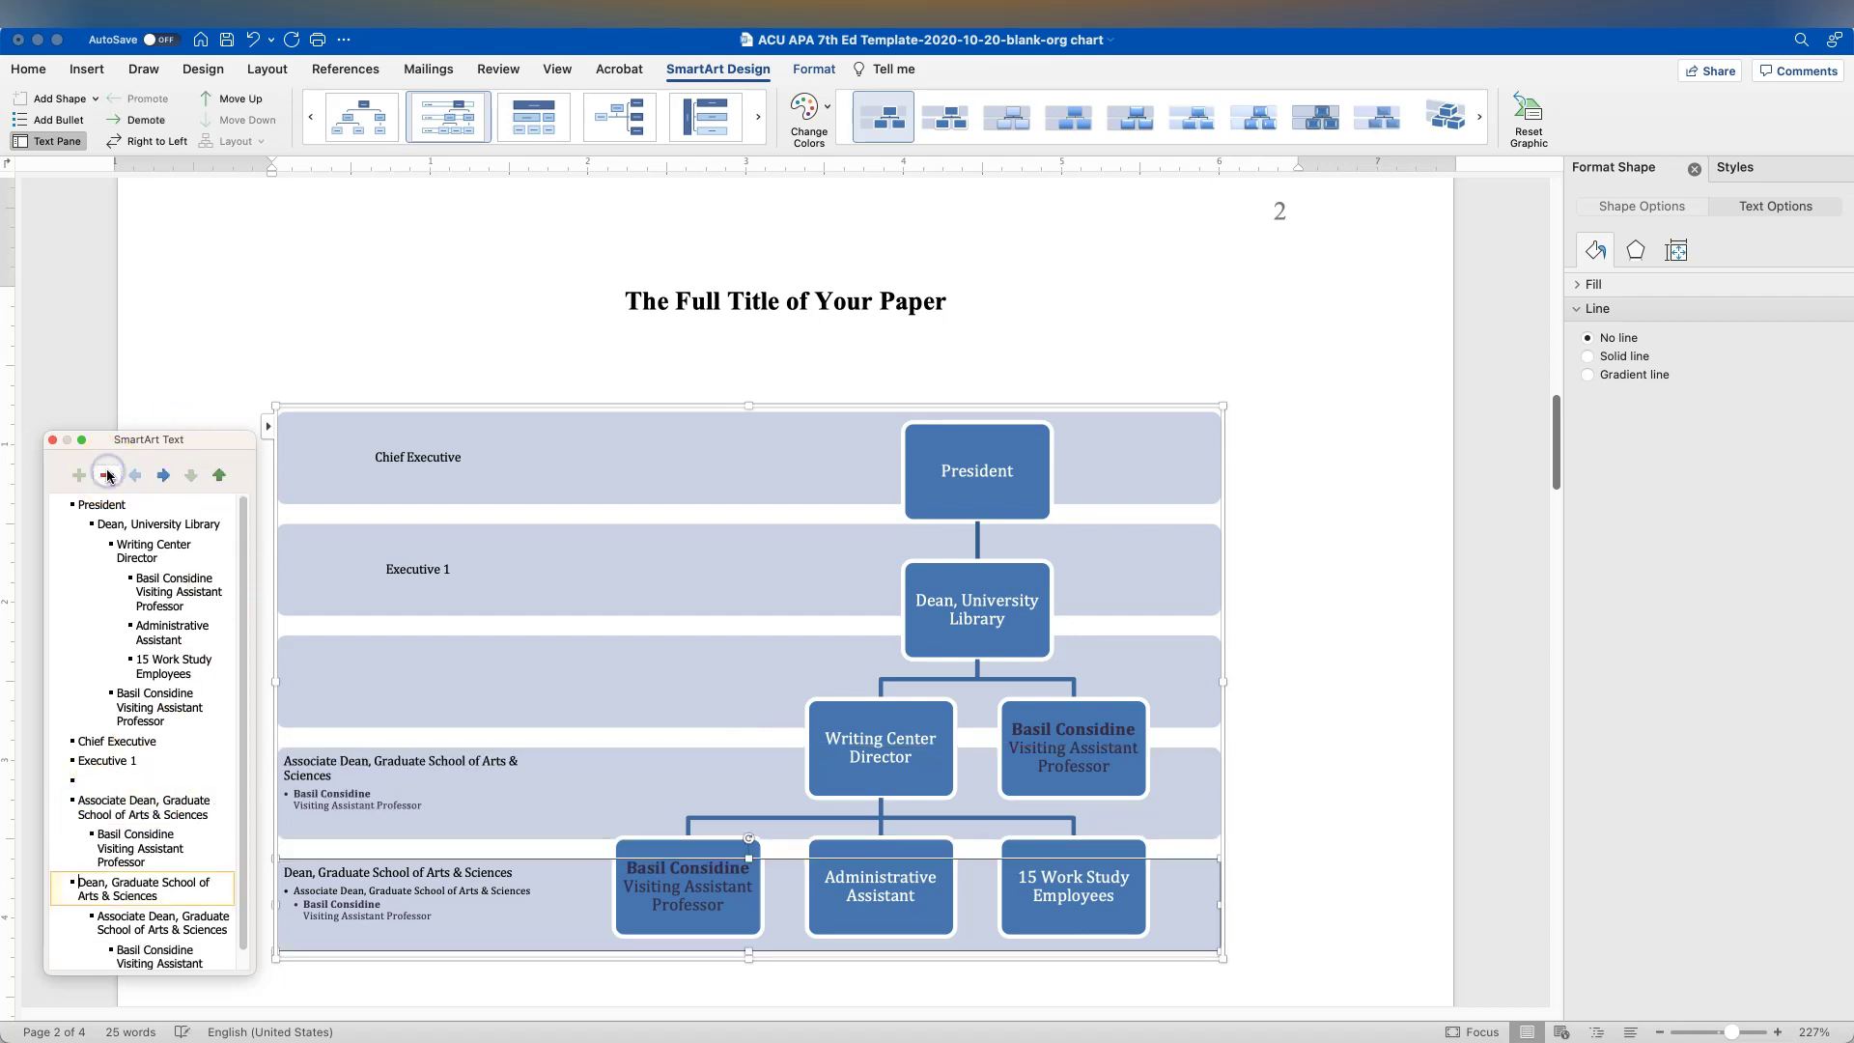
{"action": "left_click", "coordinate": [108, 474]}
{"action": "left_click", "coordinate": [109, 474]}
{"action": "left_click", "coordinate": [108, 474]}
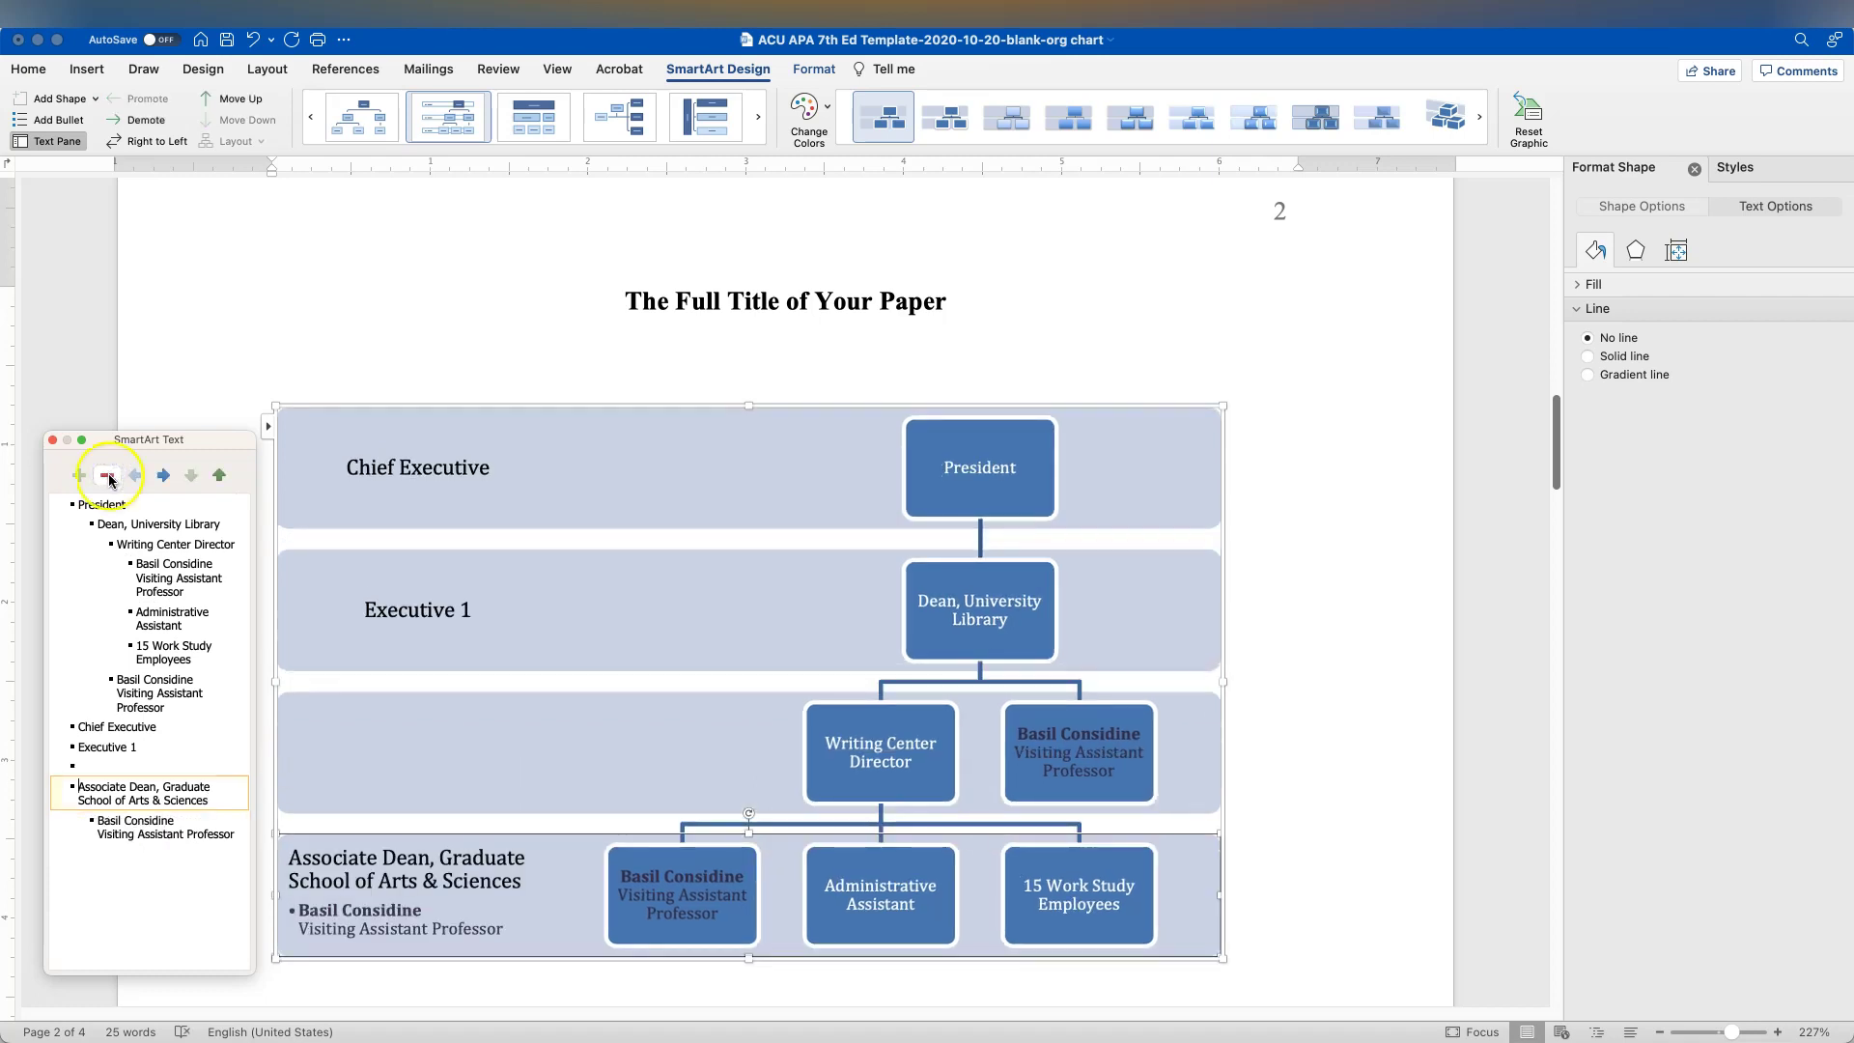
{"action": "left_click_drag", "start_coordinate": [384, 857], "coordinate": [457, 862]}
{"action": "key", "text": "super+a"}
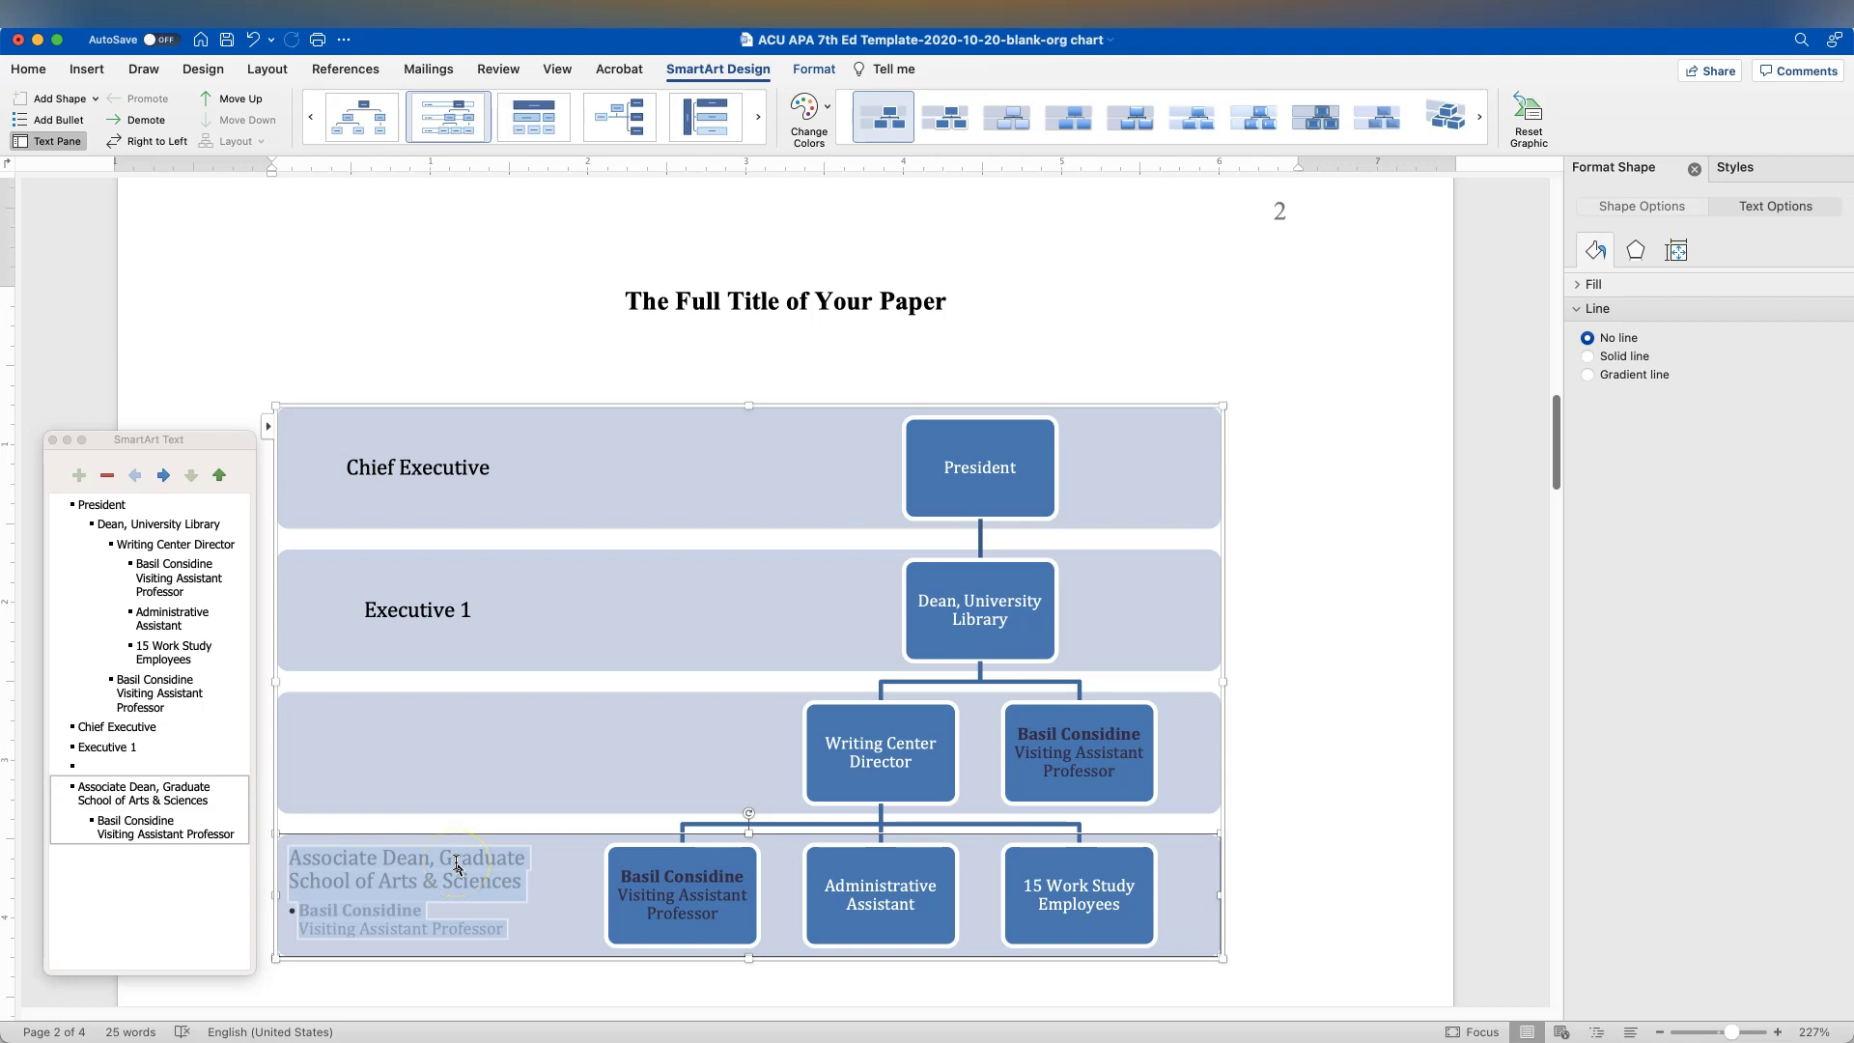
Relabel the bottom band 'Faculty /Admin /Support'
{"action": "type", "text": "My"}
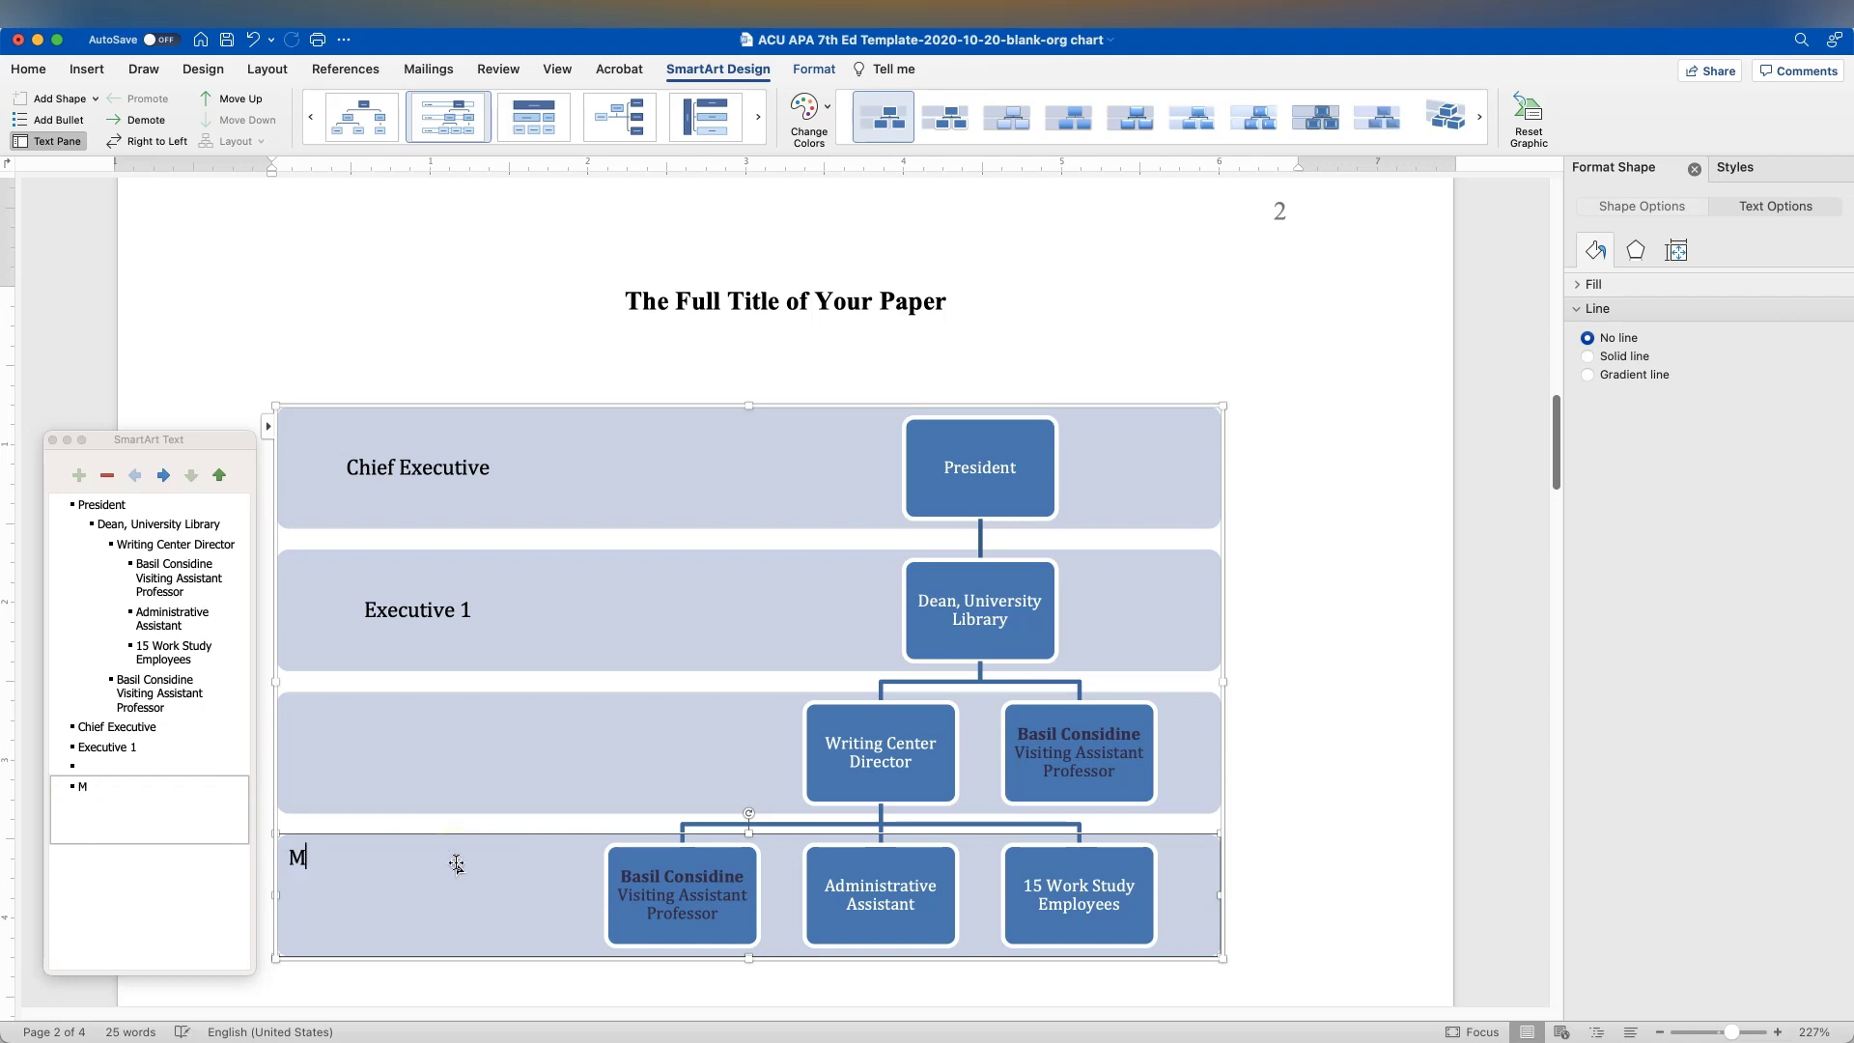
{"action": "key", "text": "BackSpace"}
{"action": "key", "text": "BackSpace"}
{"action": "type", "text": "Faculty /A"}
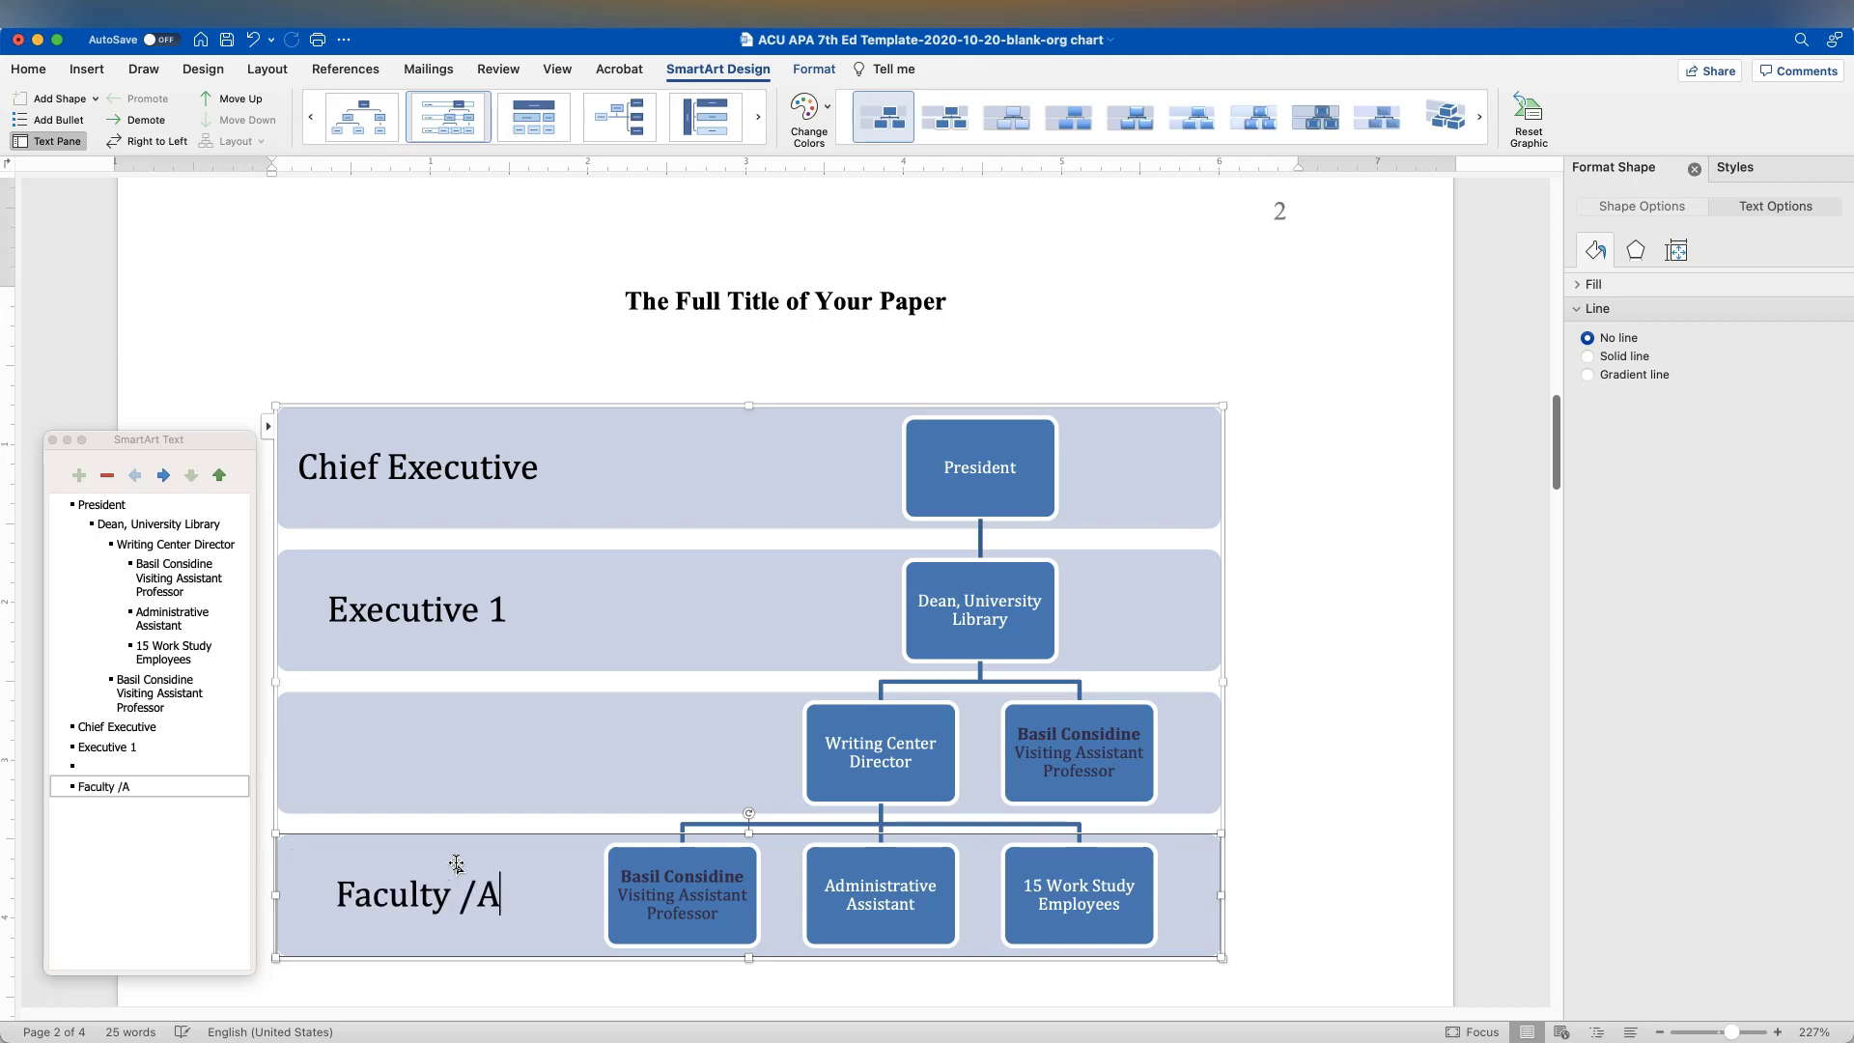
{"action": "type", "text": "dmin /s"}
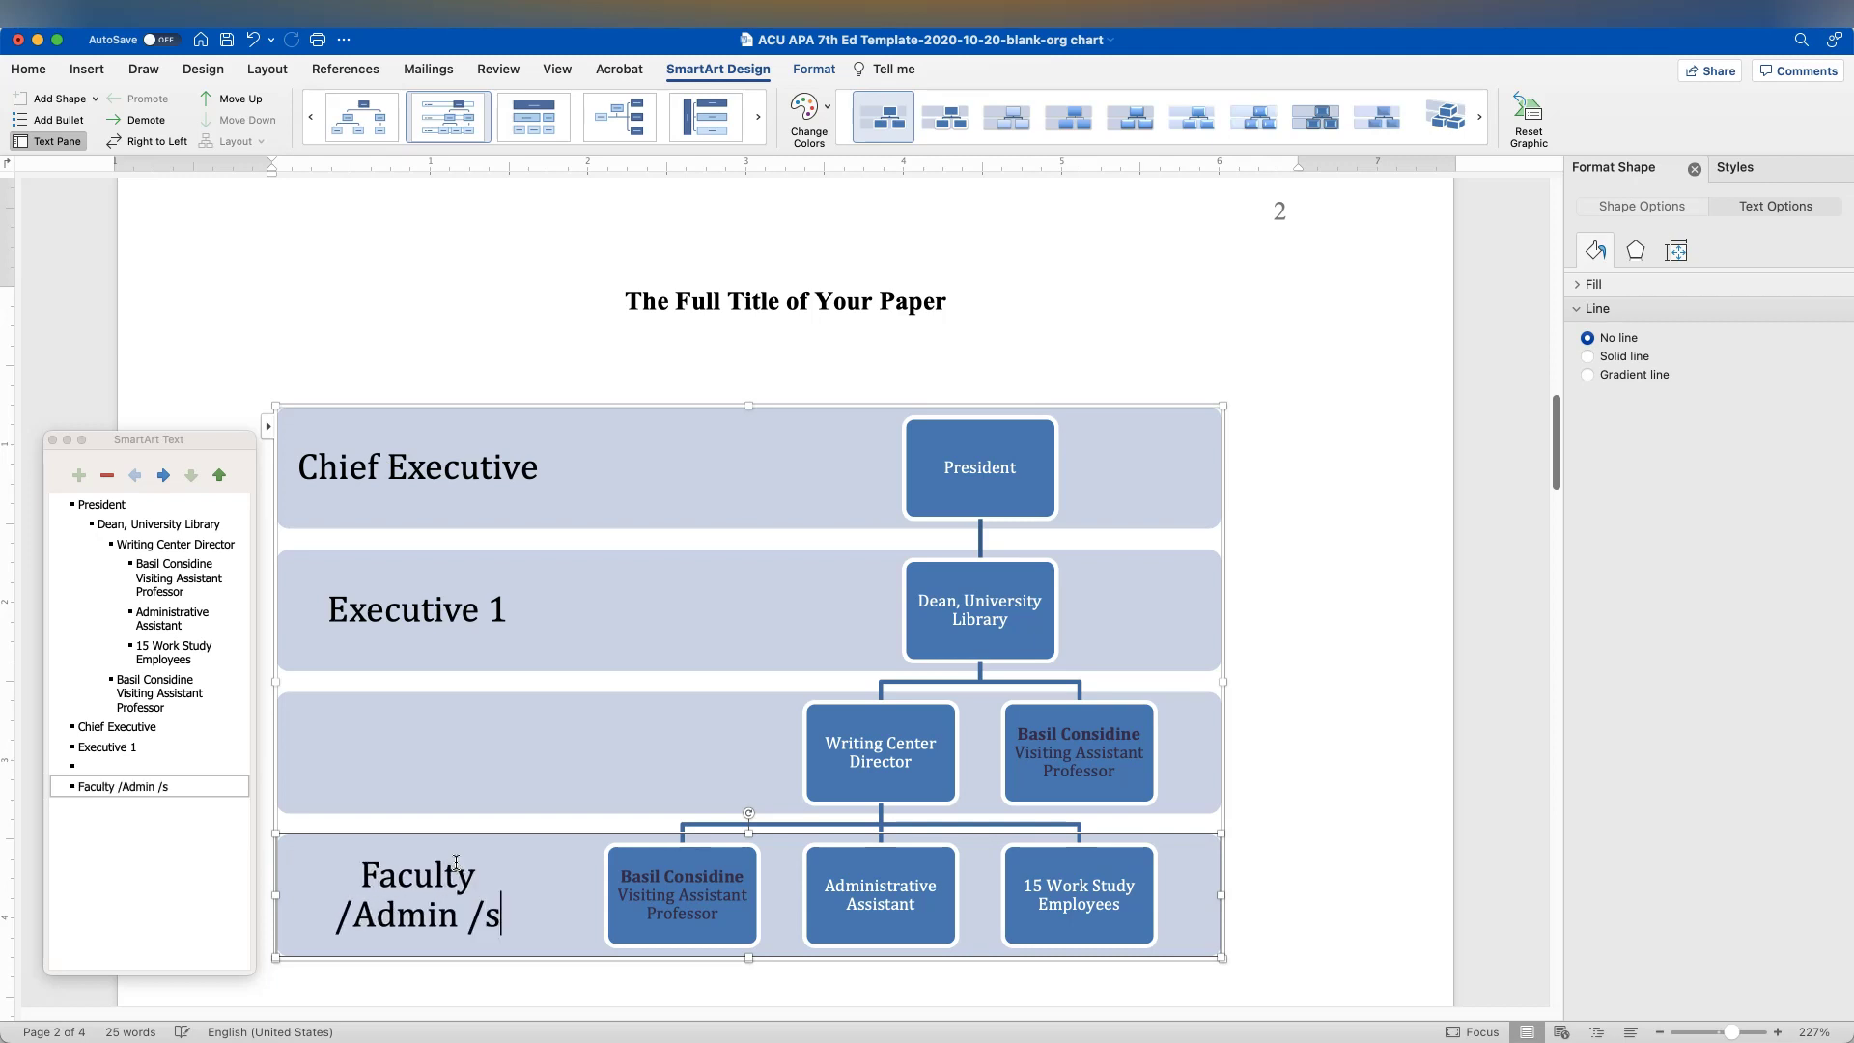
{"action": "key", "text": "BackSpace"}
{"action": "type", "text": "Support"}
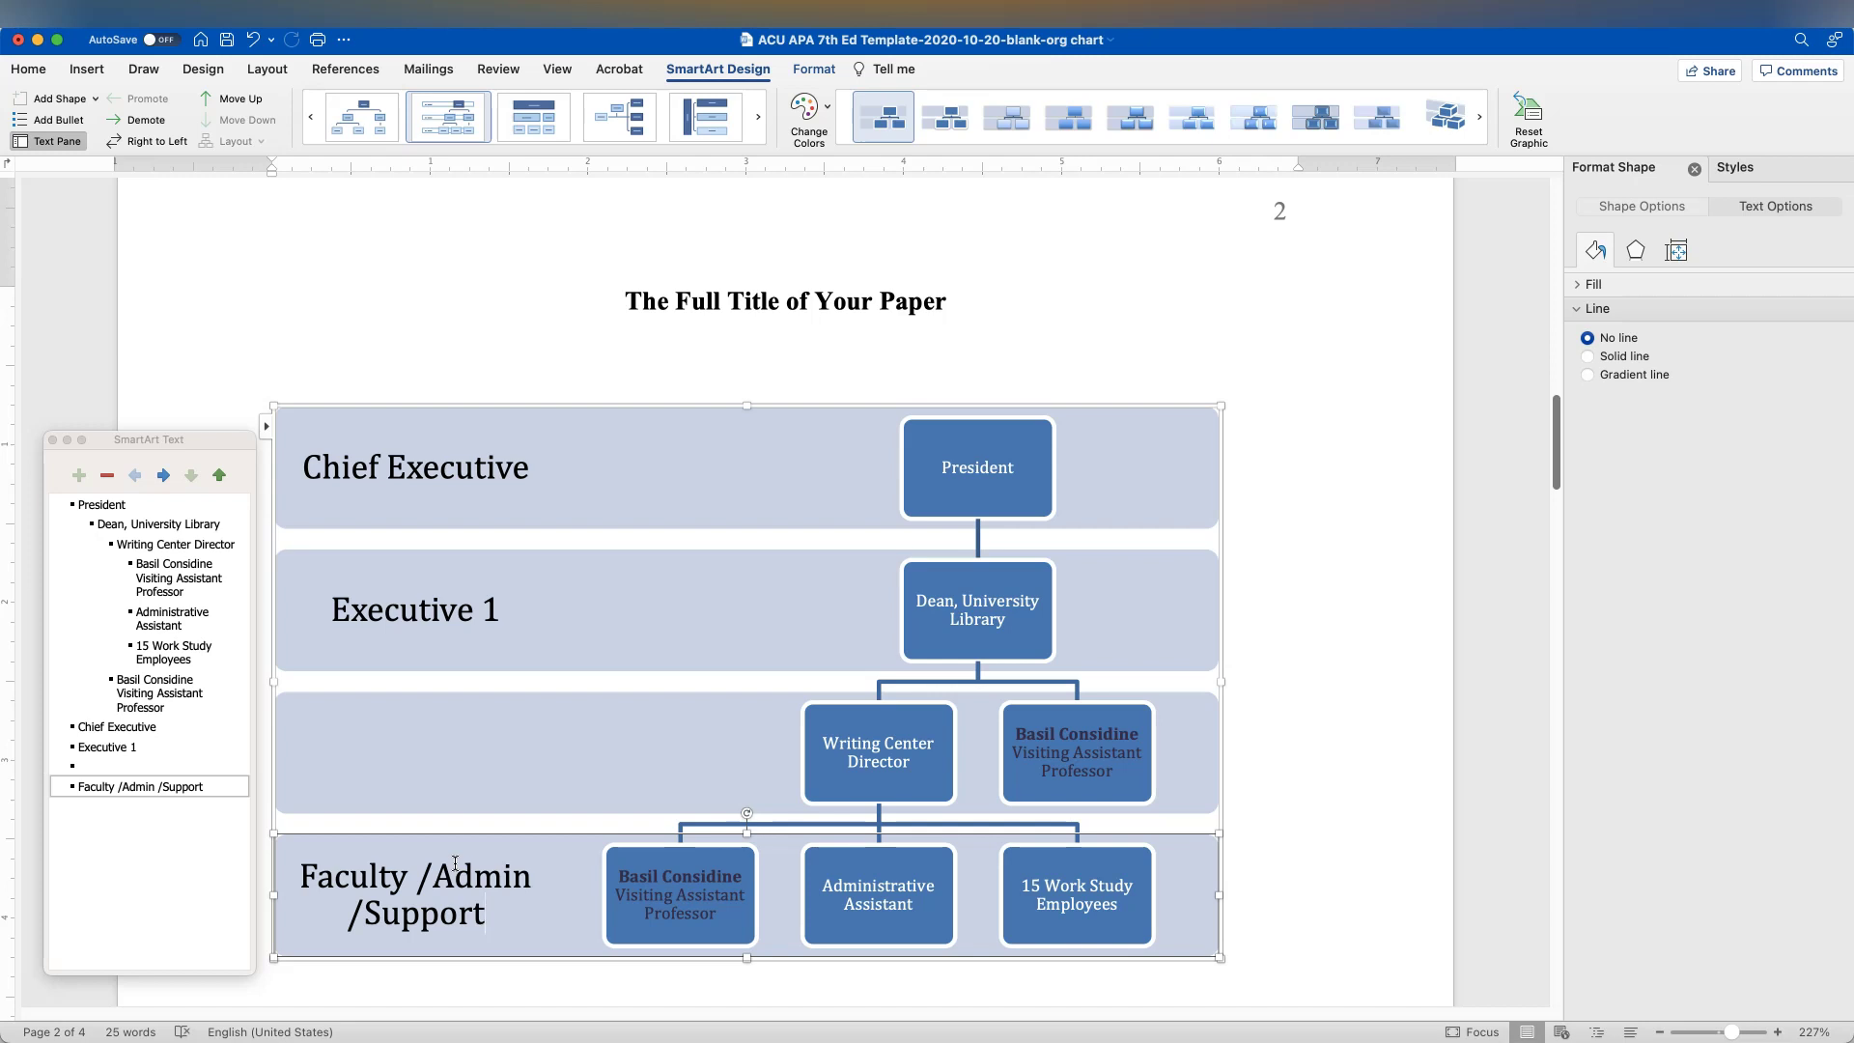
Name the empty third band 'Management'
{"action": "left_click", "coordinate": [439, 765]}
{"action": "left_click", "coordinate": [184, 767]}
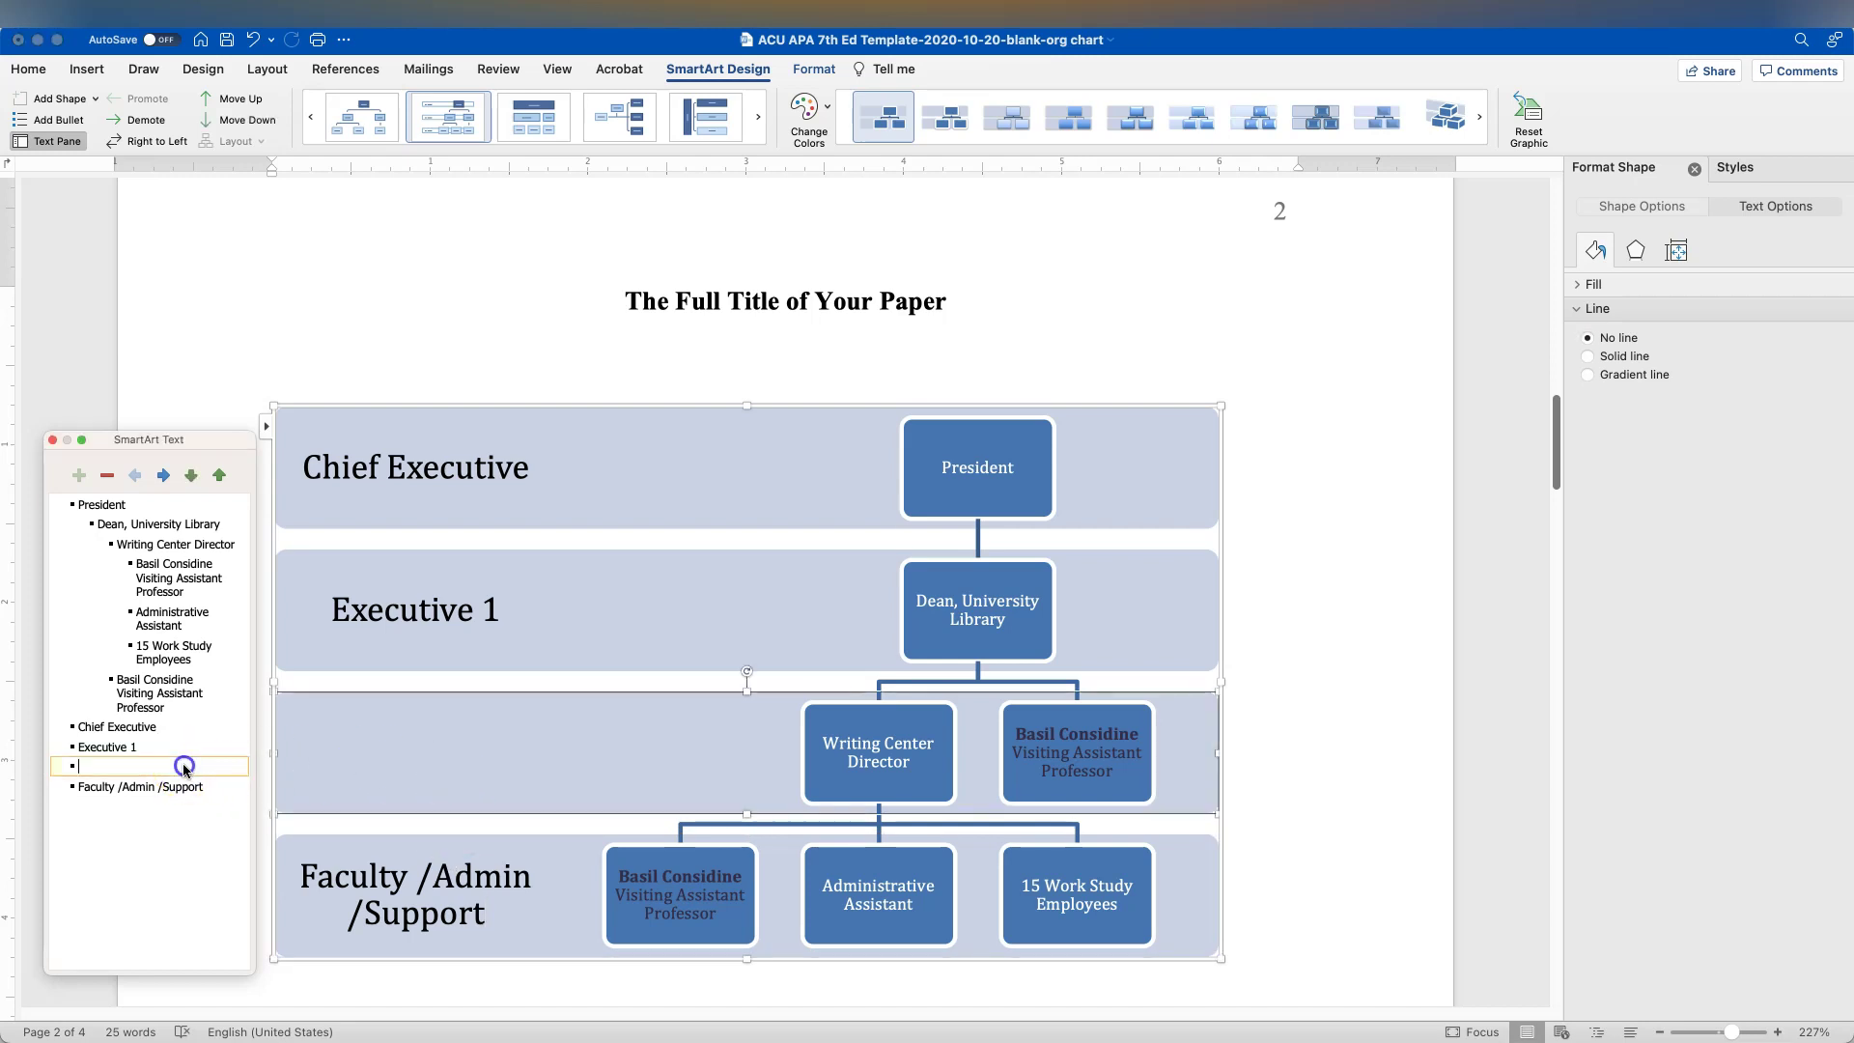
{"action": "type", "text": "Management"}
{"action": "left_click_drag", "start_coordinate": [185, 763], "coordinate": [241, 765]}
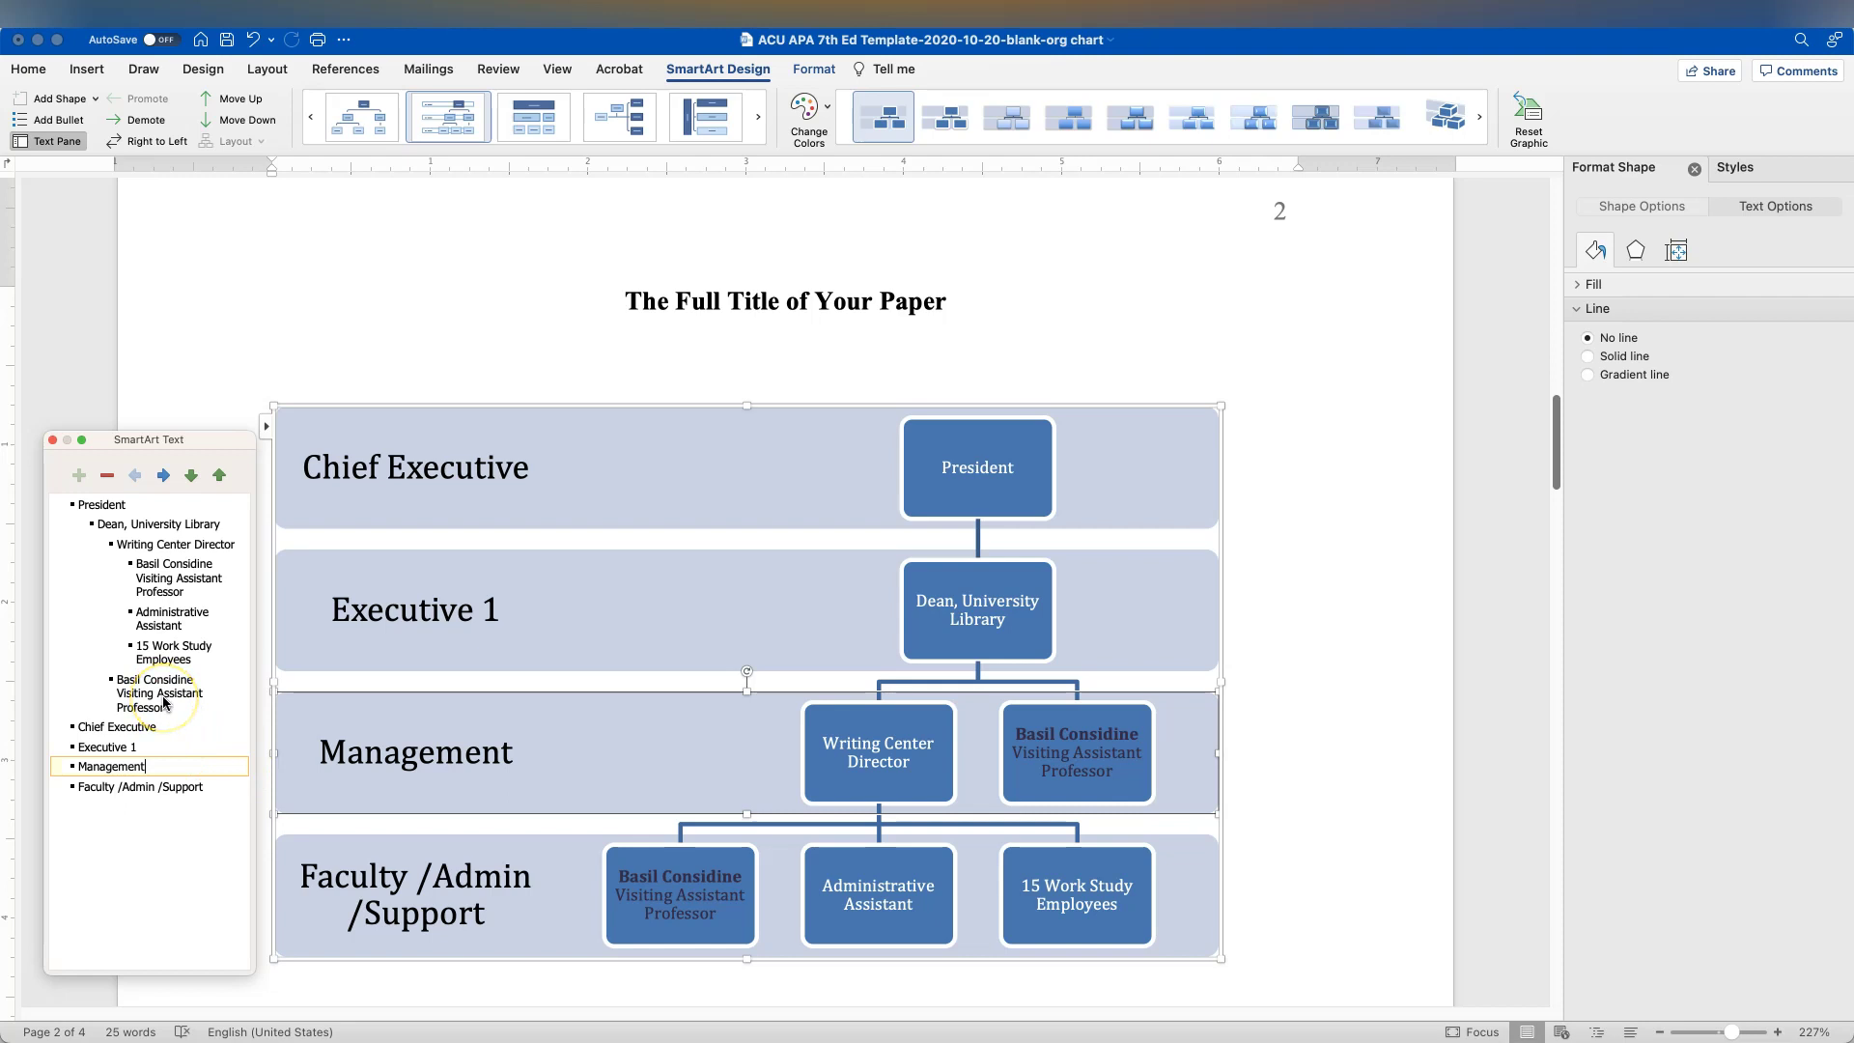
{"action": "left_click", "coordinate": [164, 726]}
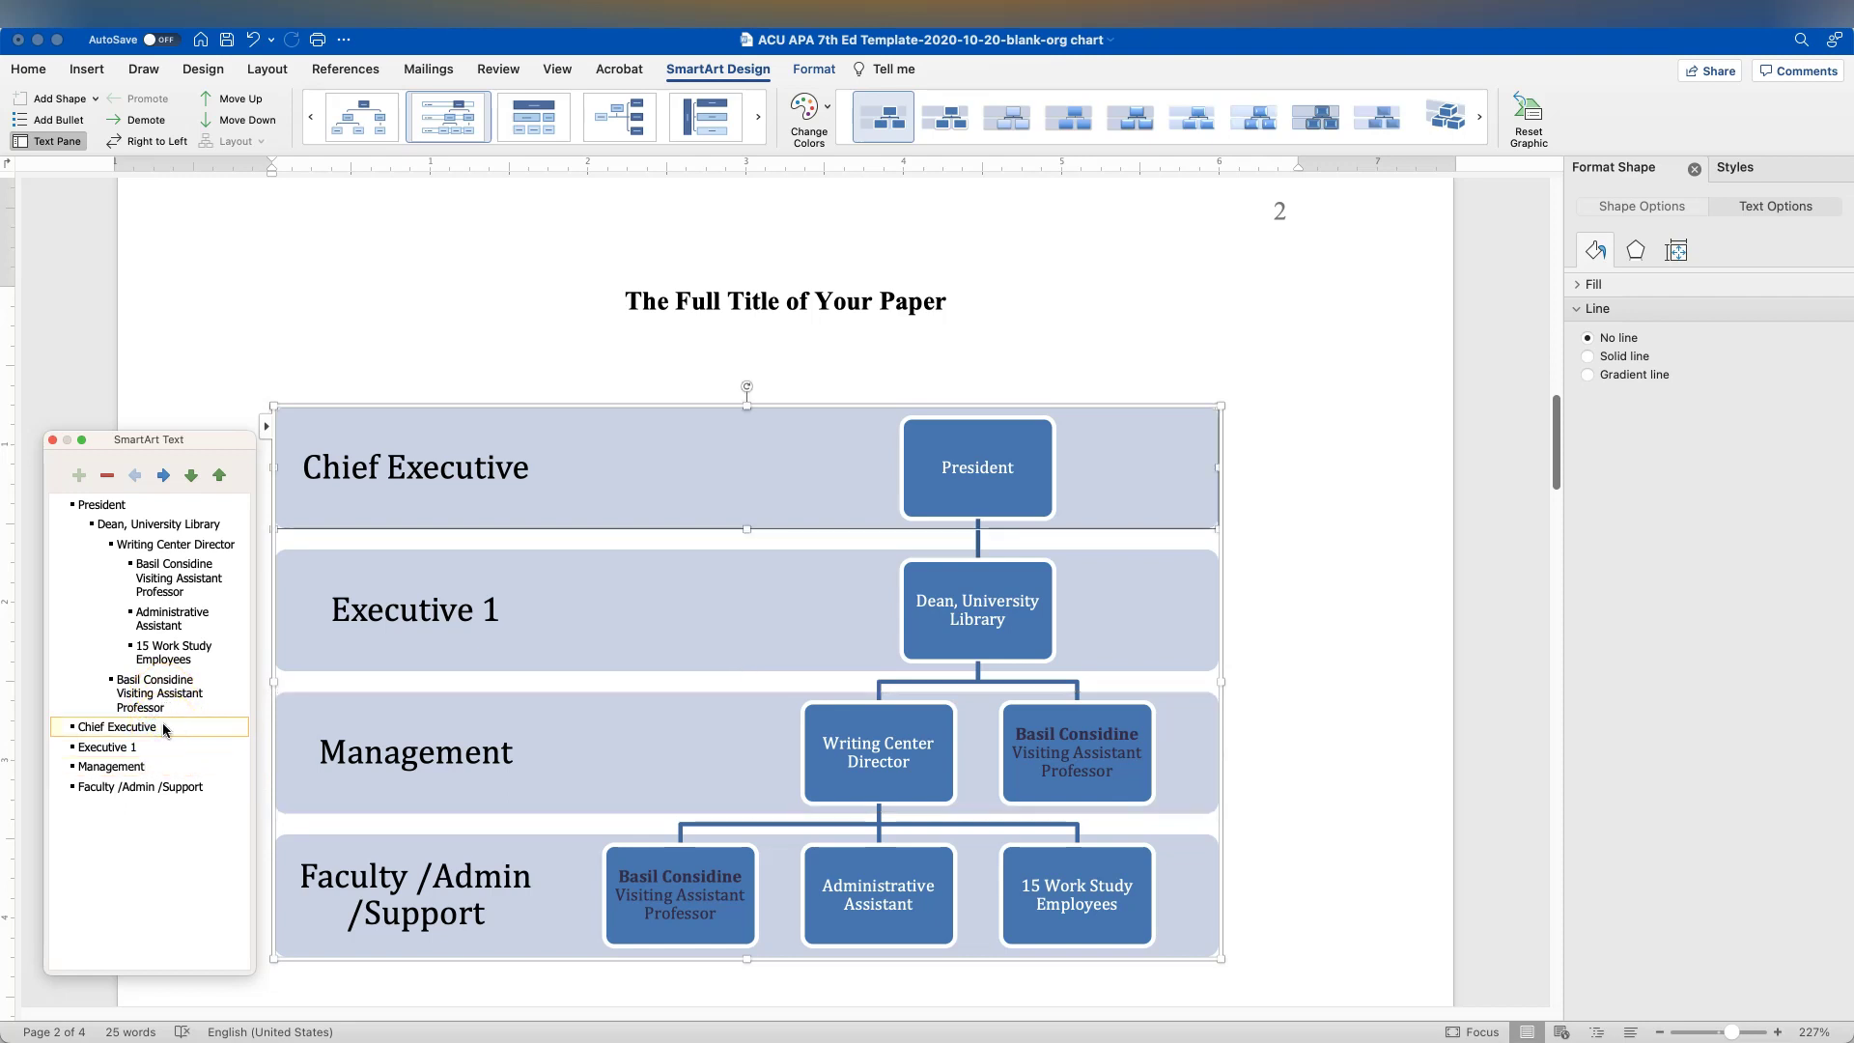
Add a promoted 'Assistant Dean, University Library' box above Writing Center Director
{"action": "left_click", "coordinate": [156, 543]}
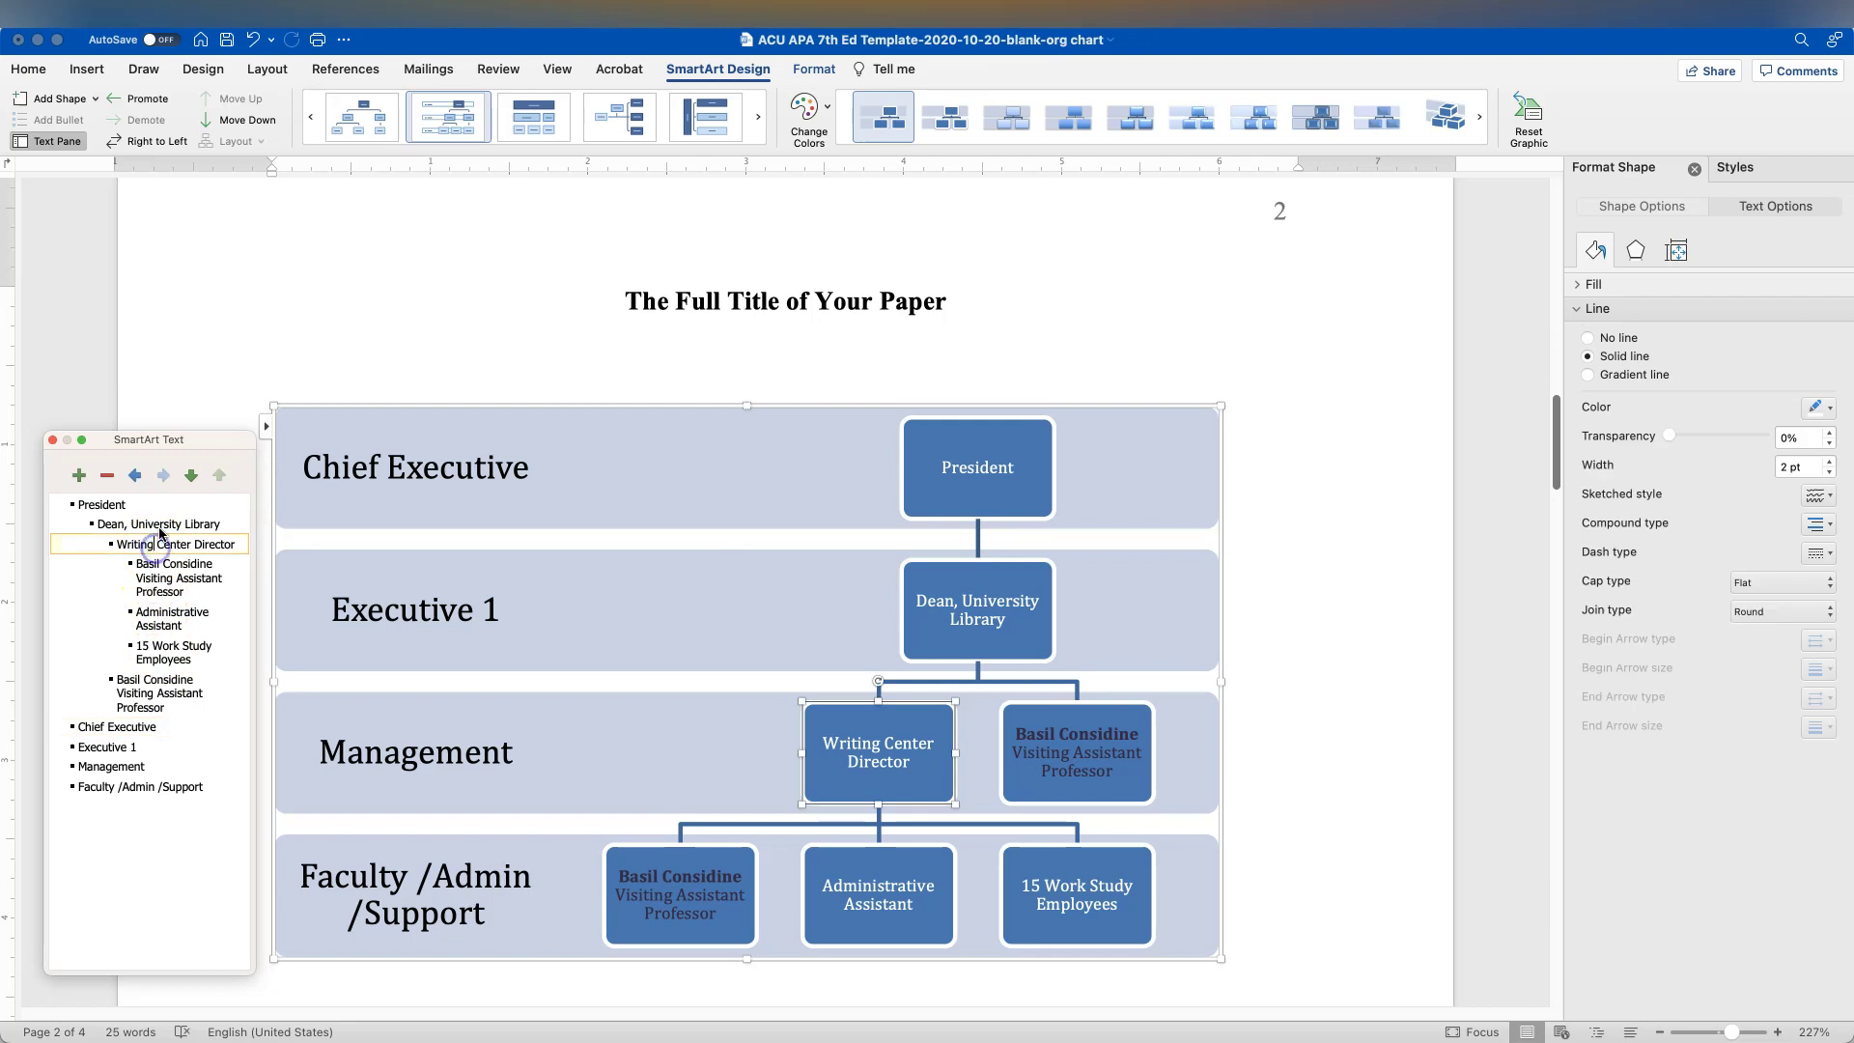
{"action": "left_click", "coordinate": [79, 475]}
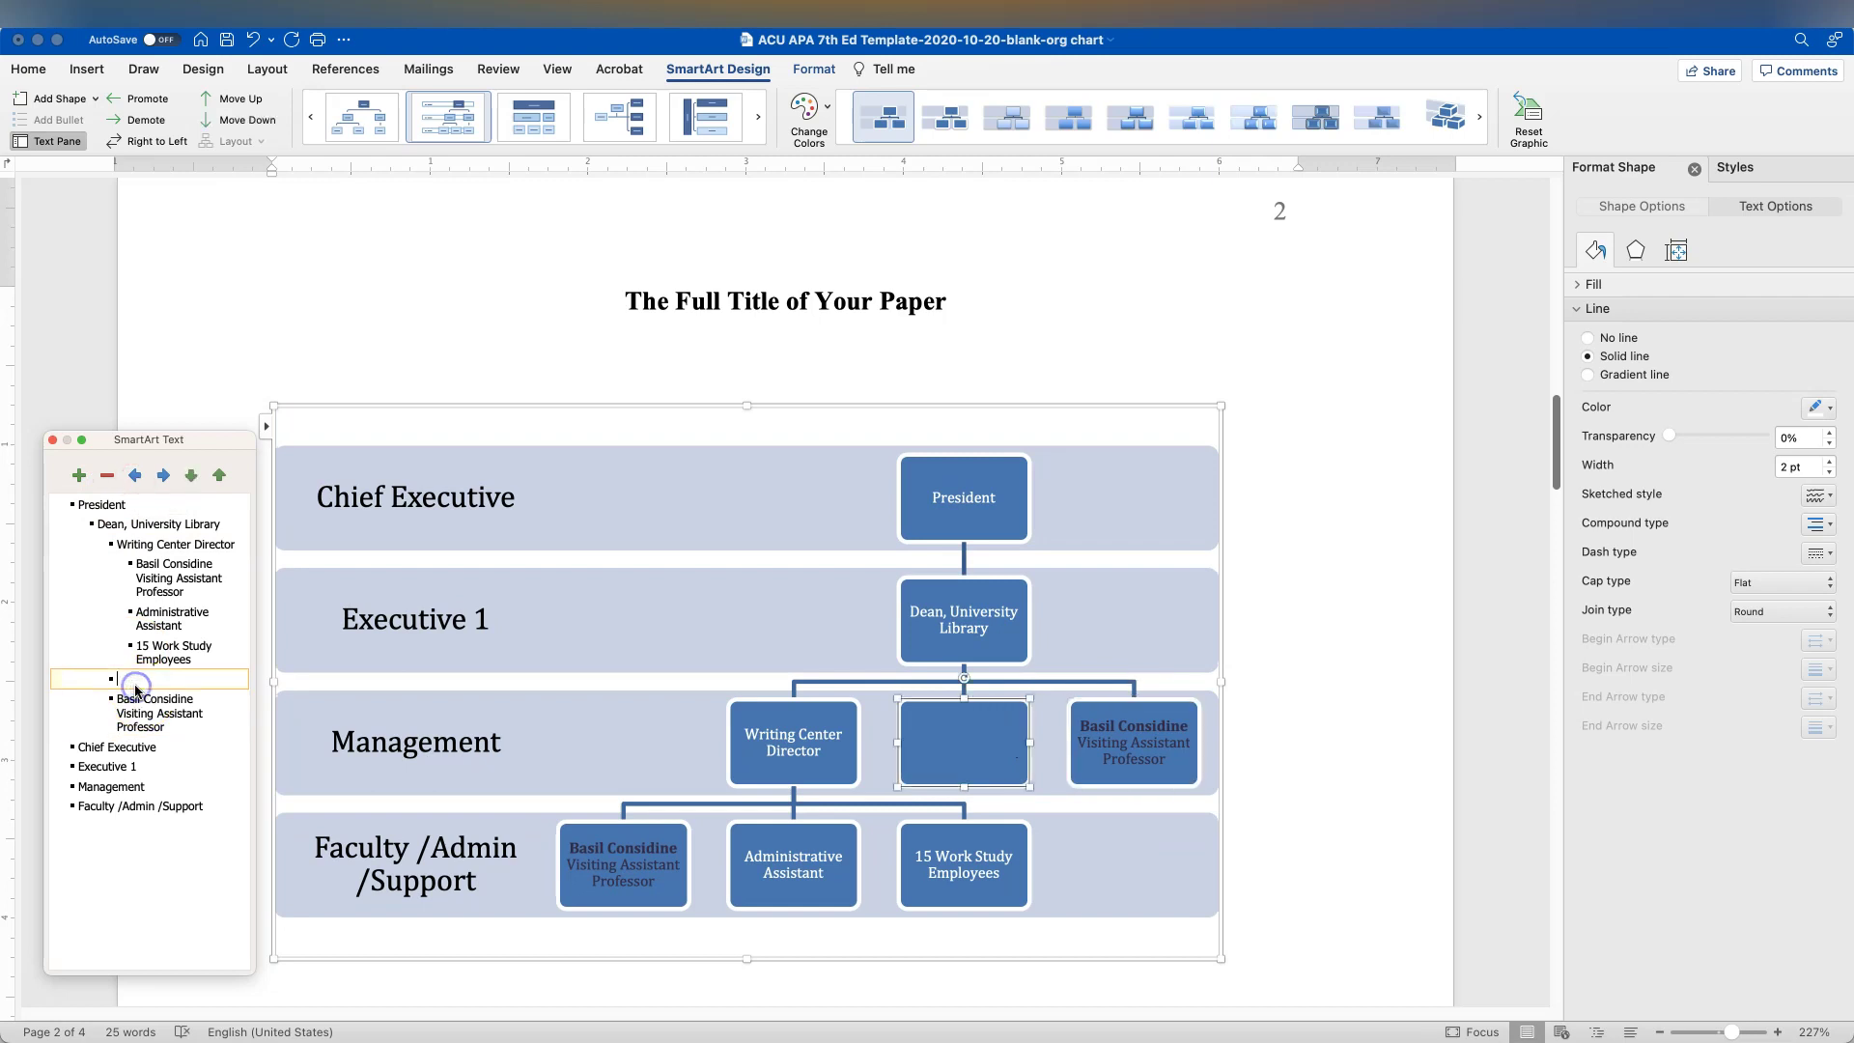
{"action": "left_click", "coordinate": [219, 475]}
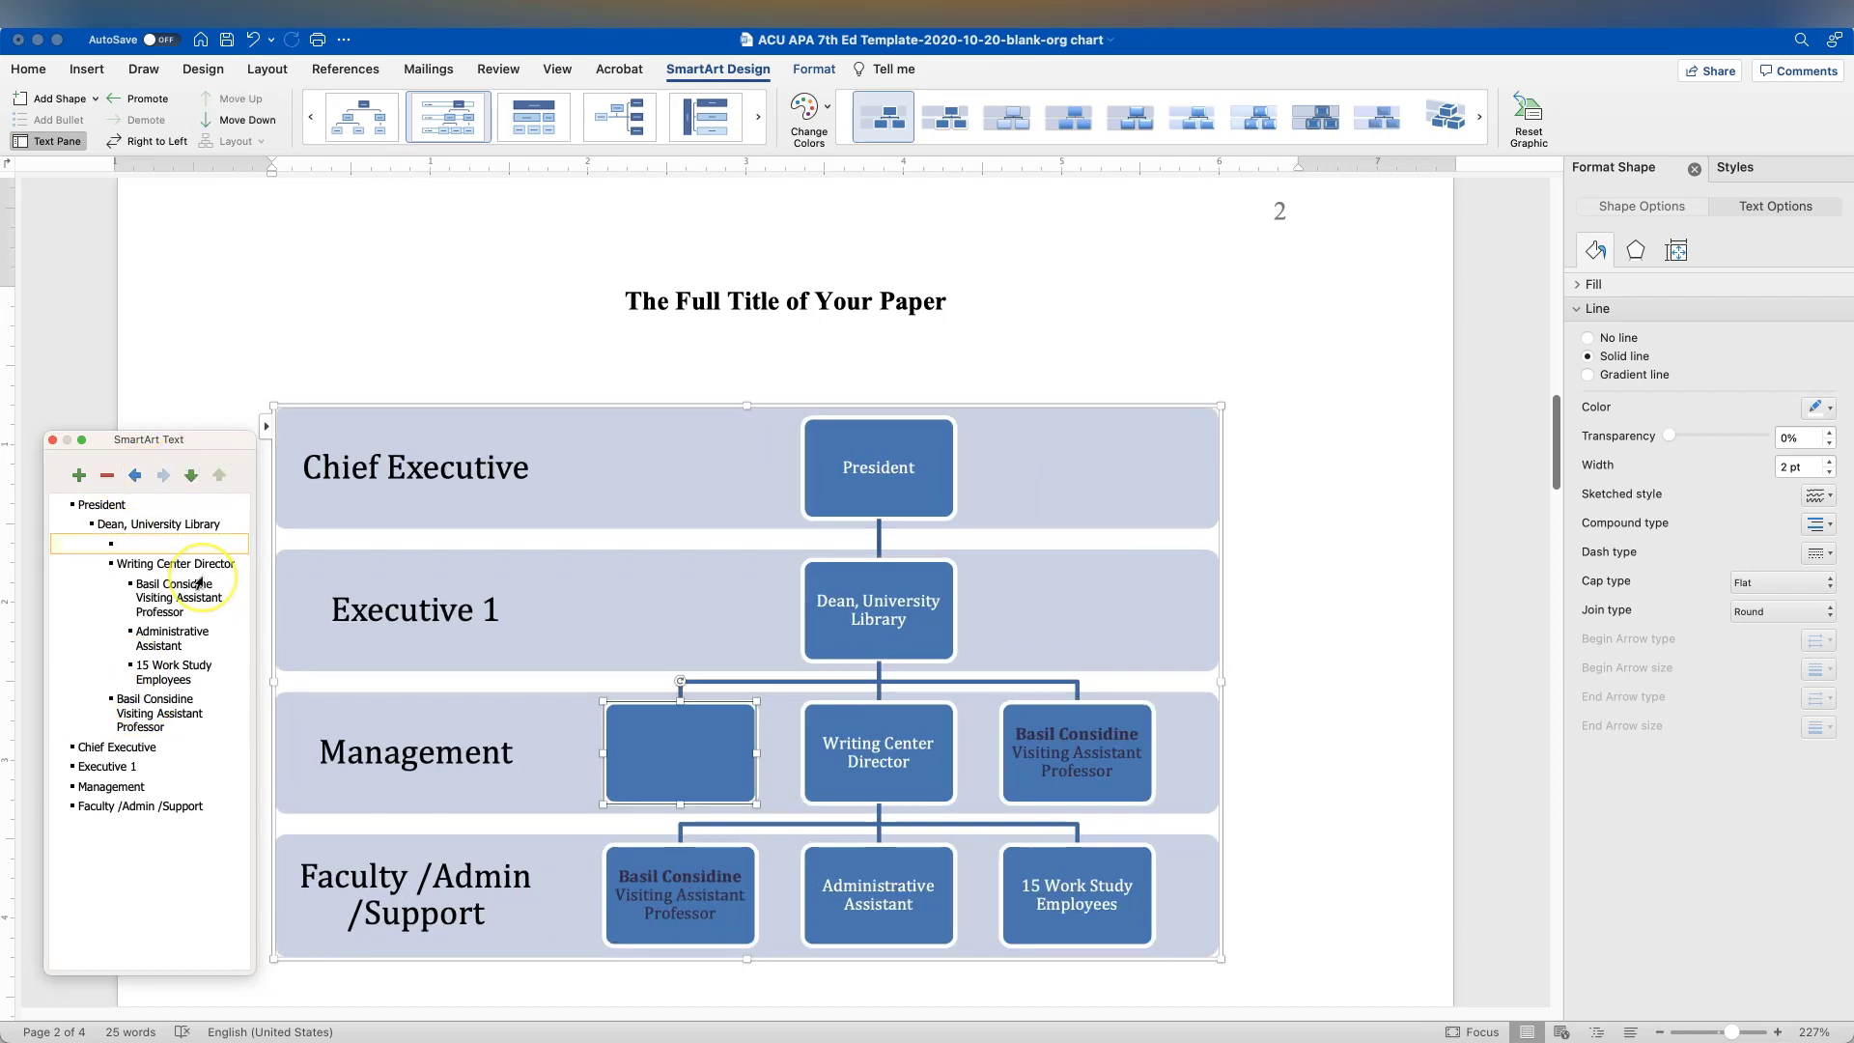
{"action": "type", "text": "Assistant Dean, Univer"}
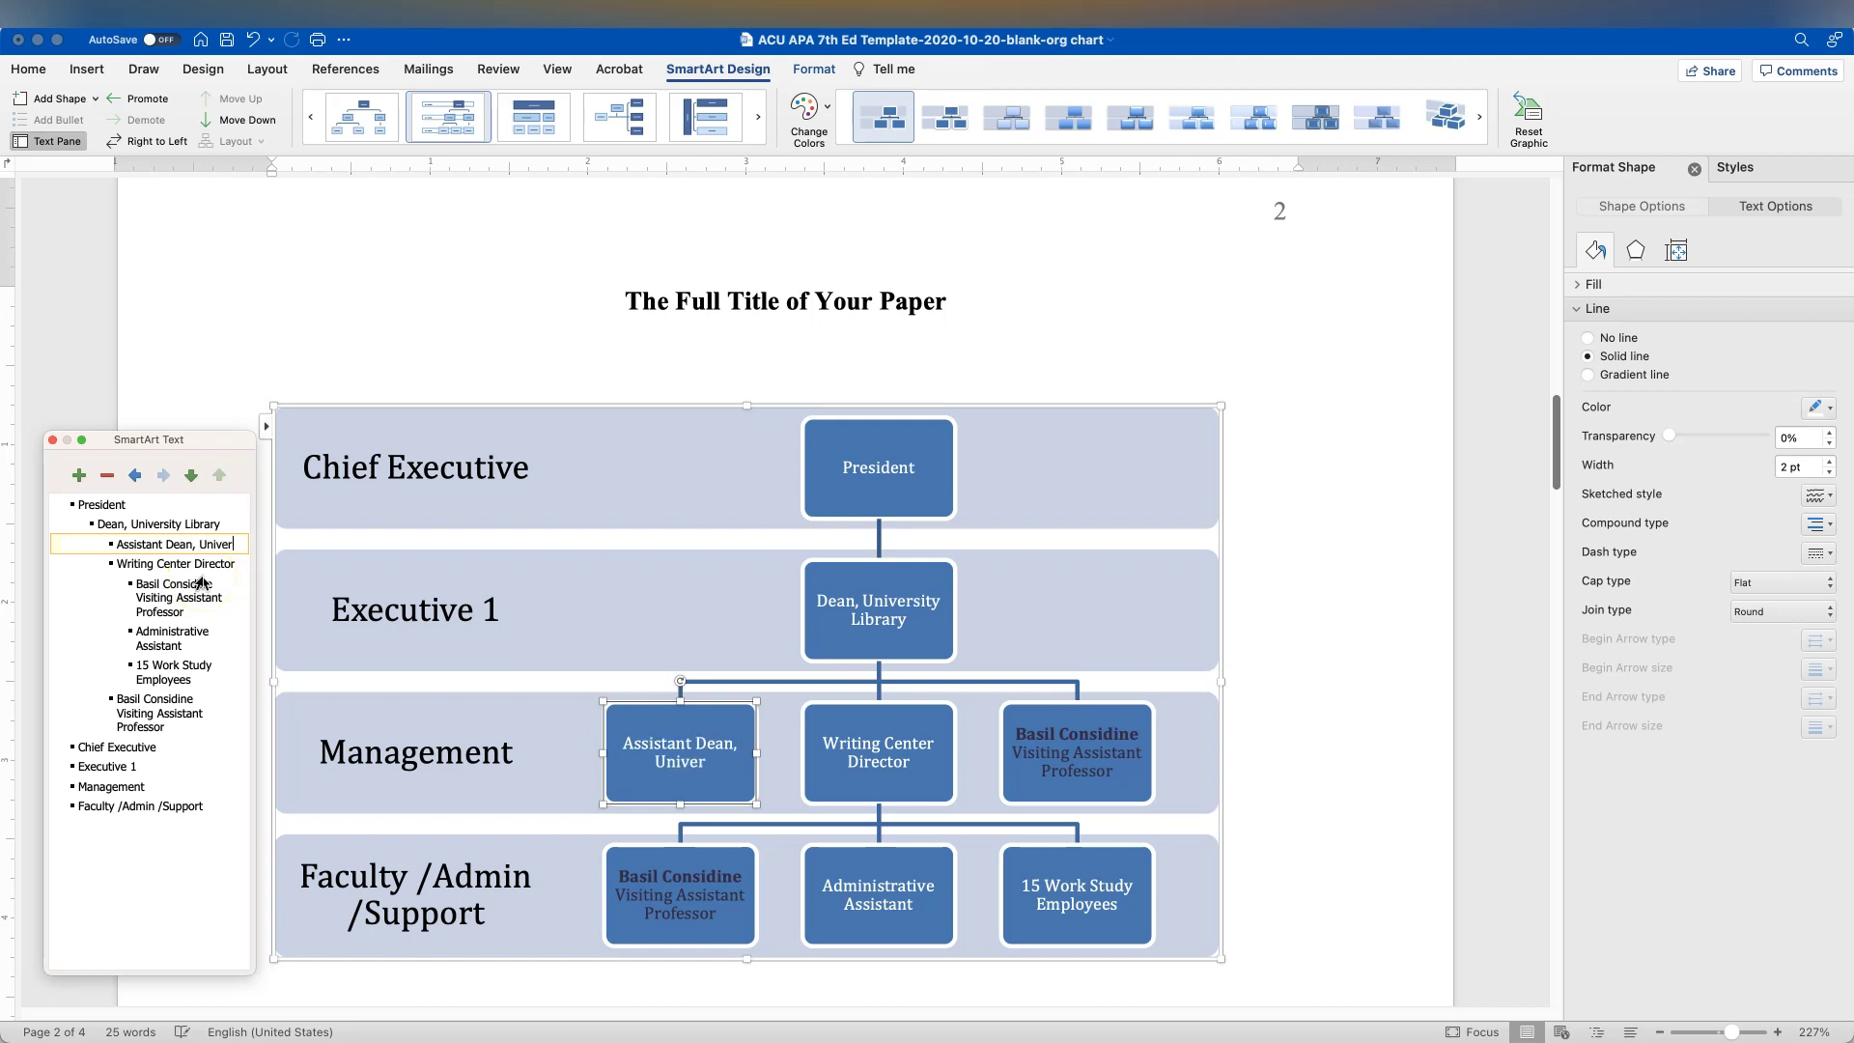
{"action": "type", "text": "sity Library"}
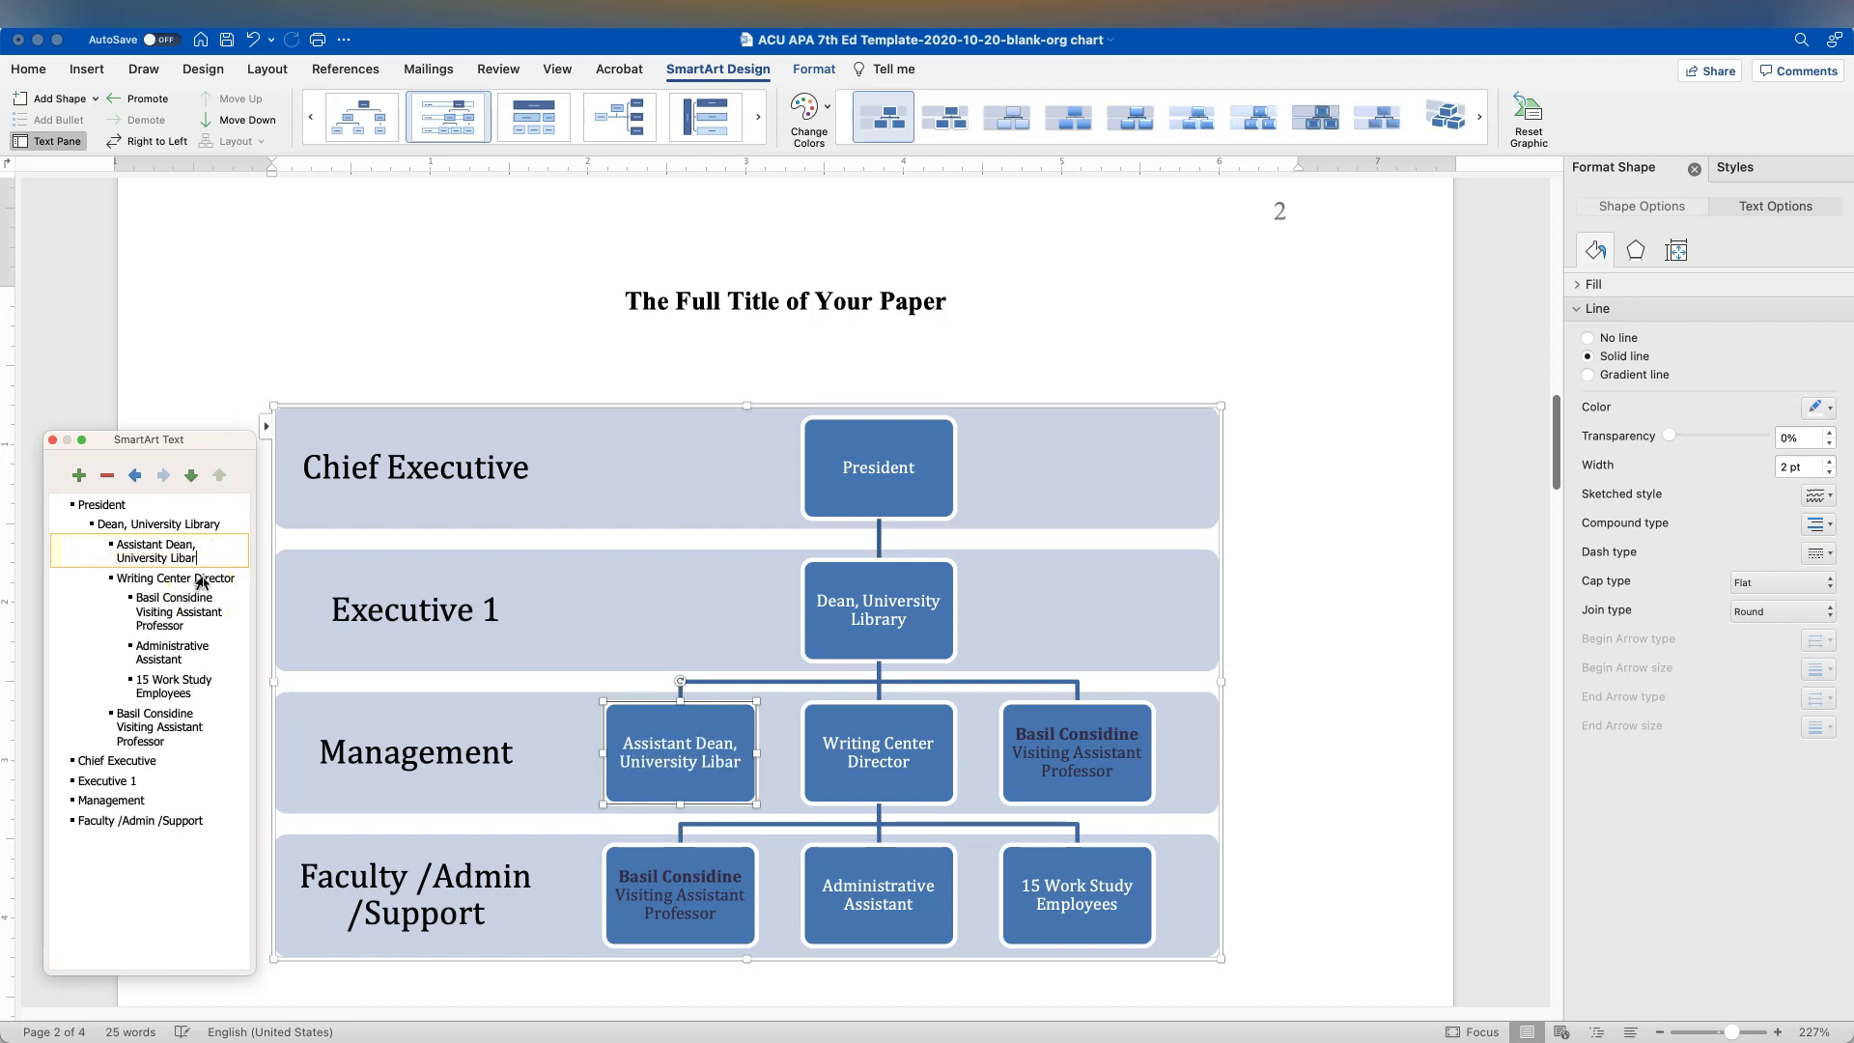
Demote Writing Center Director and the three staff entries one level each
{"action": "left_click", "coordinate": [203, 578]}
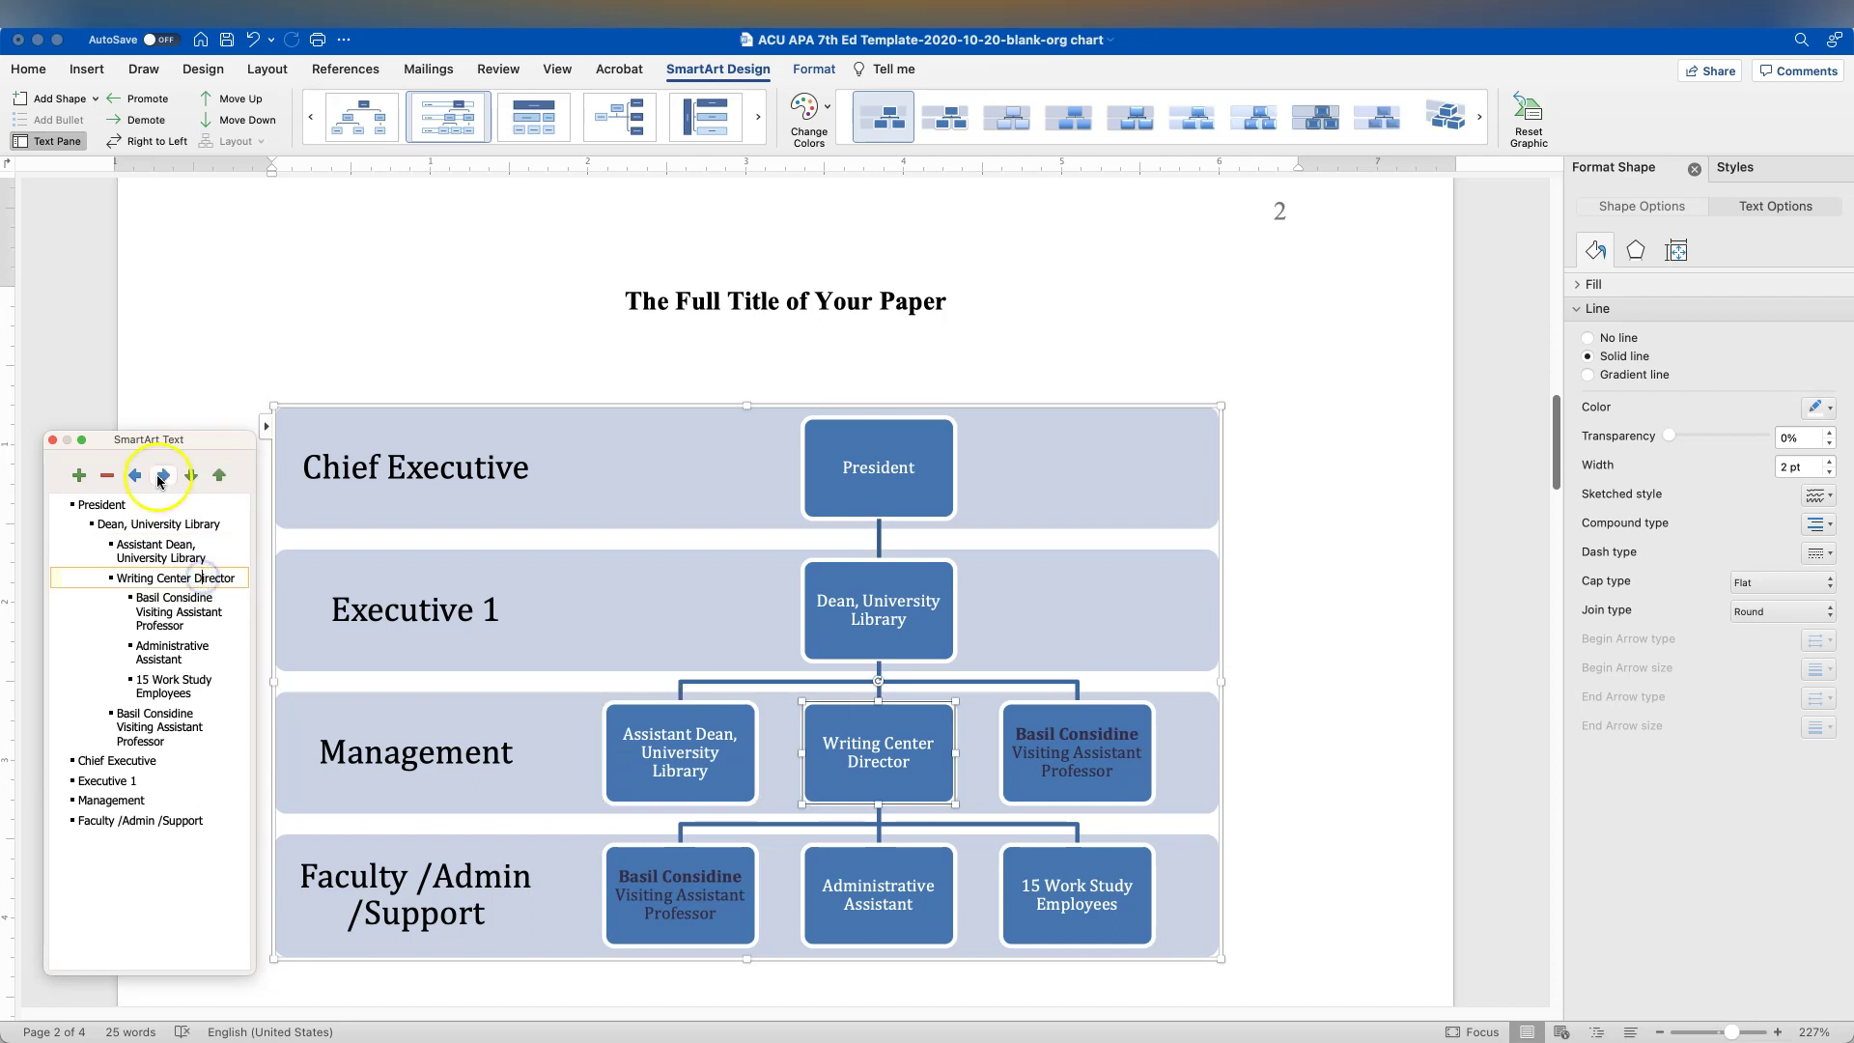
{"action": "left_click", "coordinate": [162, 476]}
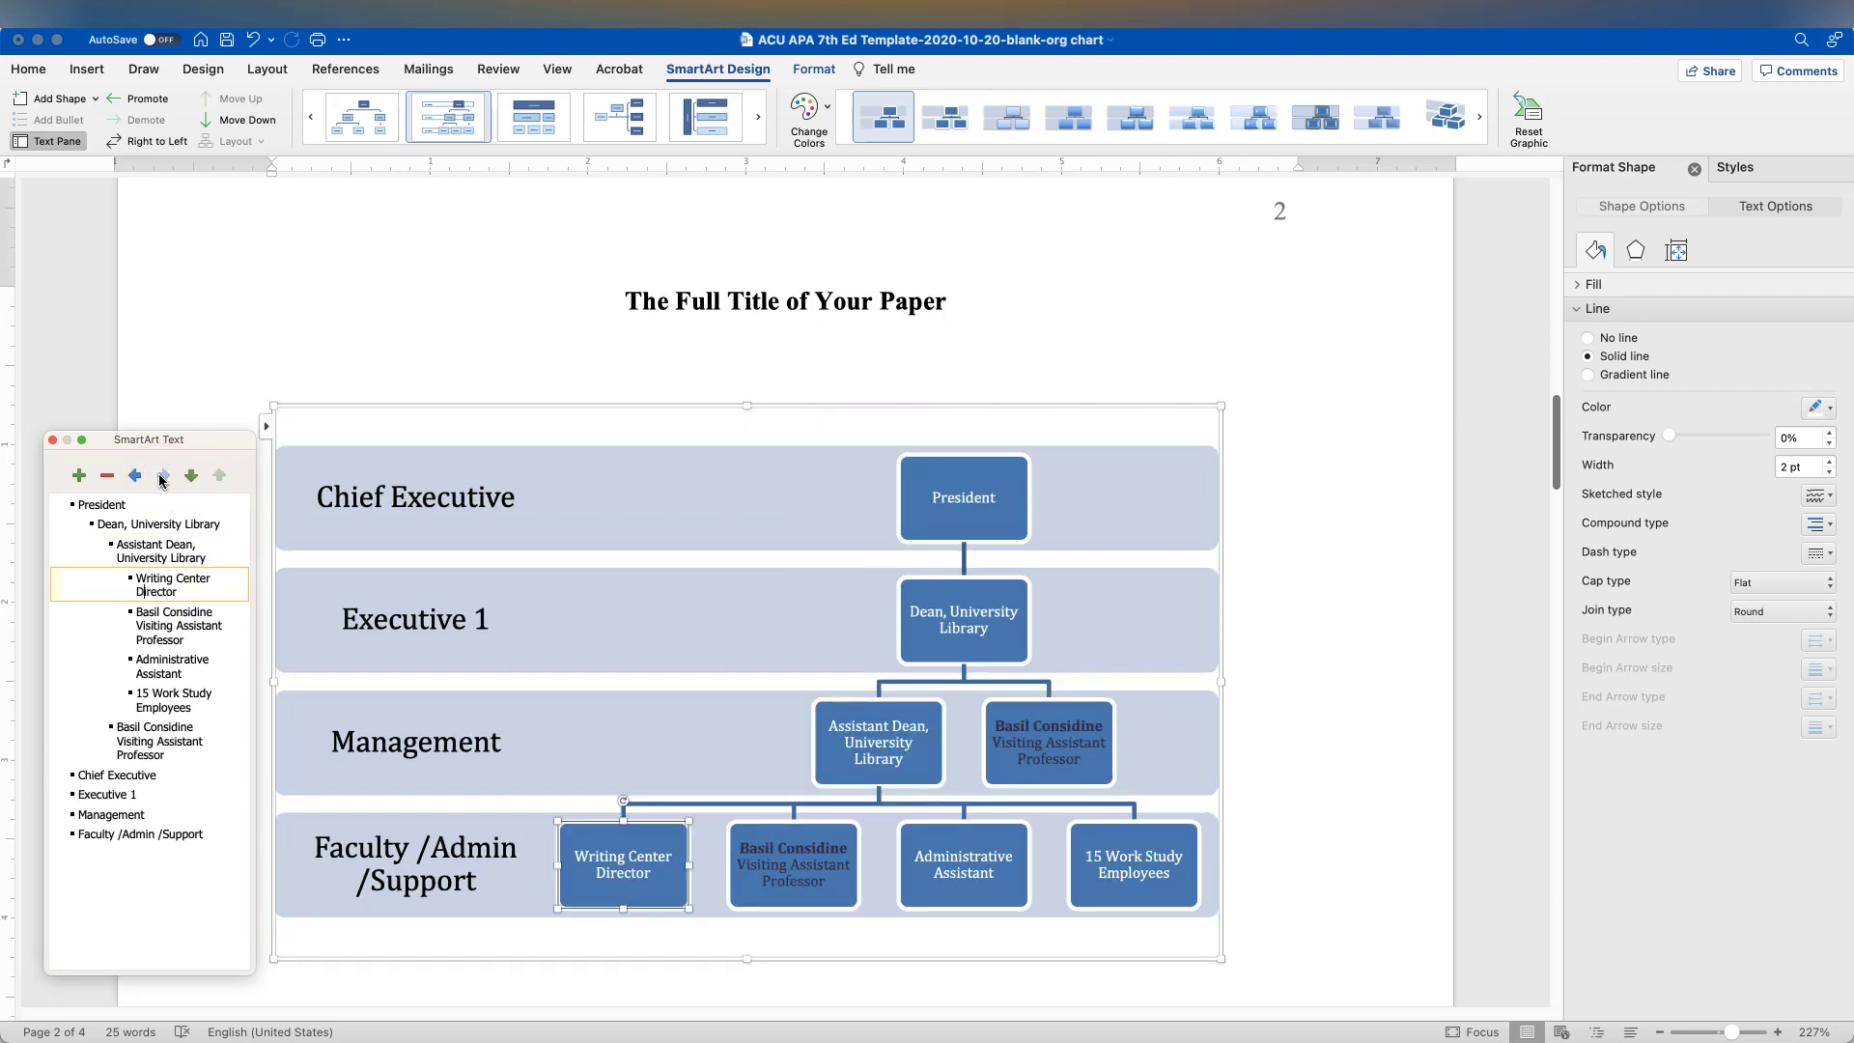
{"action": "left_click", "coordinate": [327, 726]}
{"action": "left_click", "coordinate": [164, 638]}
{"action": "left_click", "coordinate": [172, 693], "text": "shift"}
{"action": "left_click", "coordinate": [163, 475]}
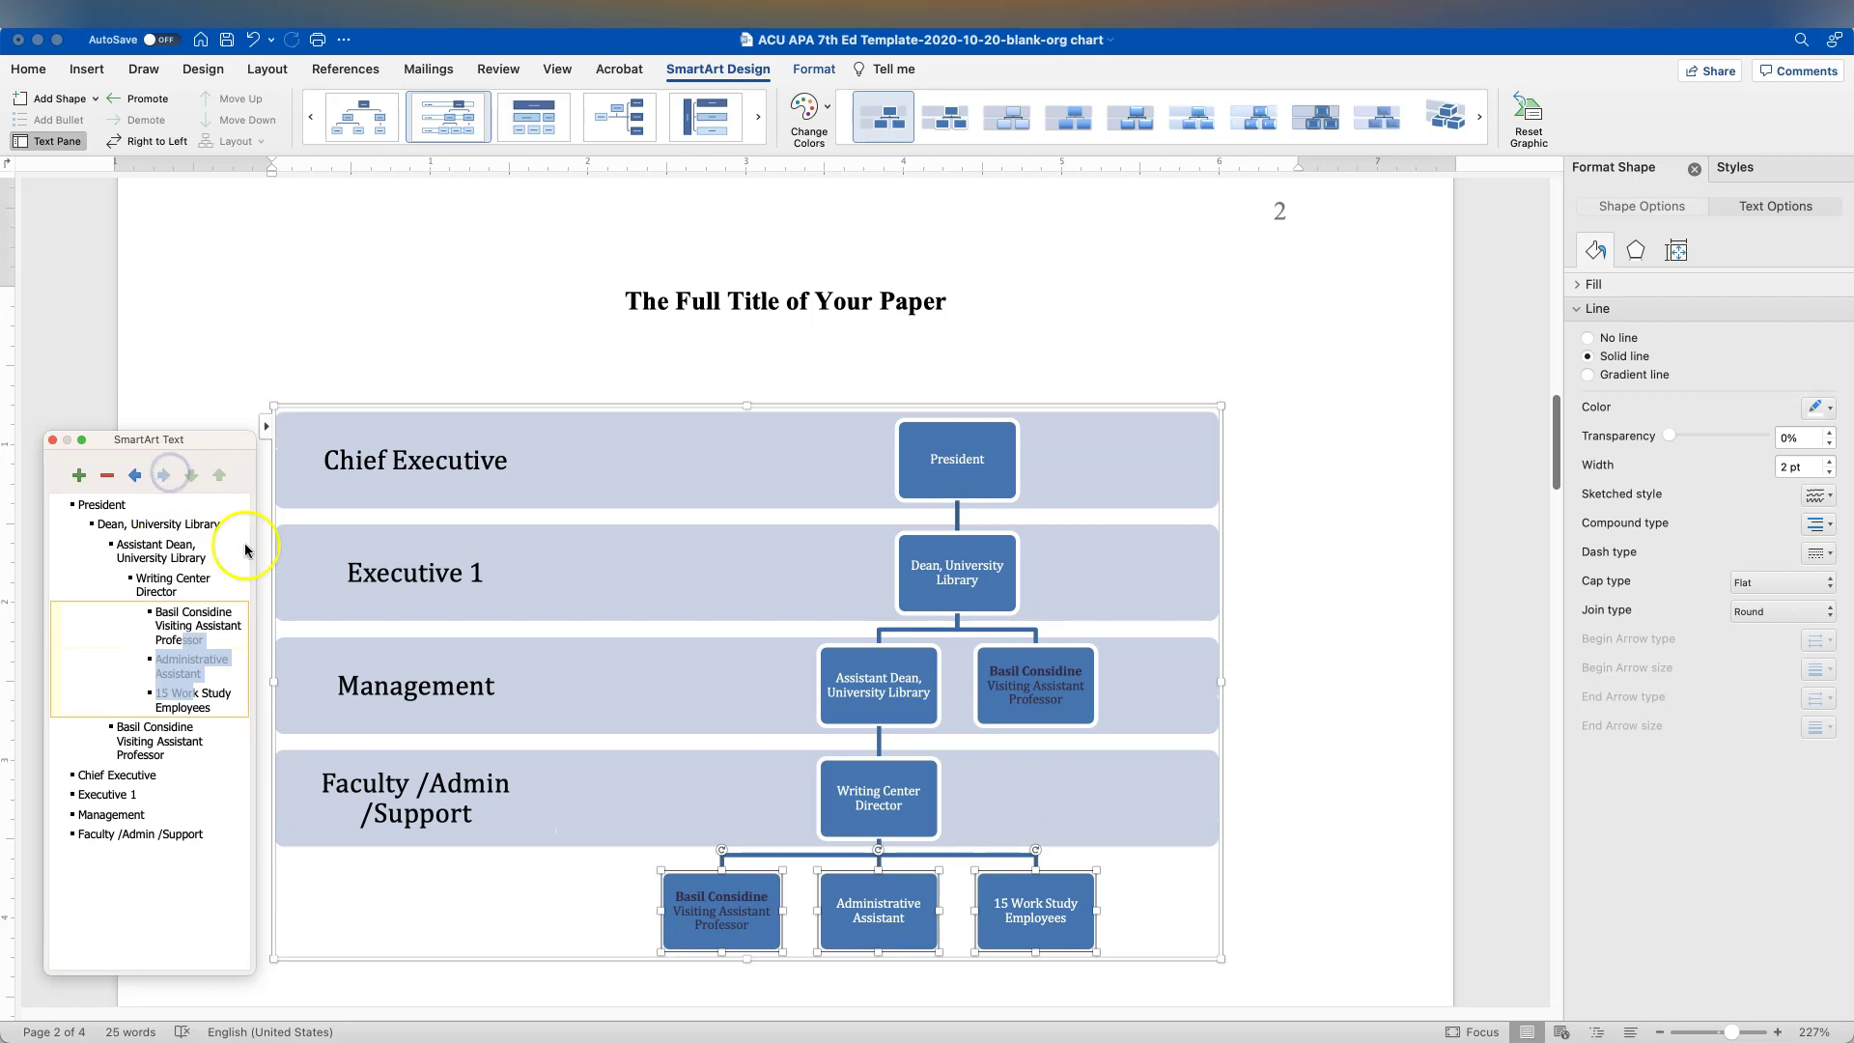
Rename the former Management band label to 'Executive 2'
{"action": "left_click", "coordinate": [446, 806]}
{"action": "left_click", "coordinate": [169, 818]}
{"action": "left_click", "coordinate": [170, 833]}
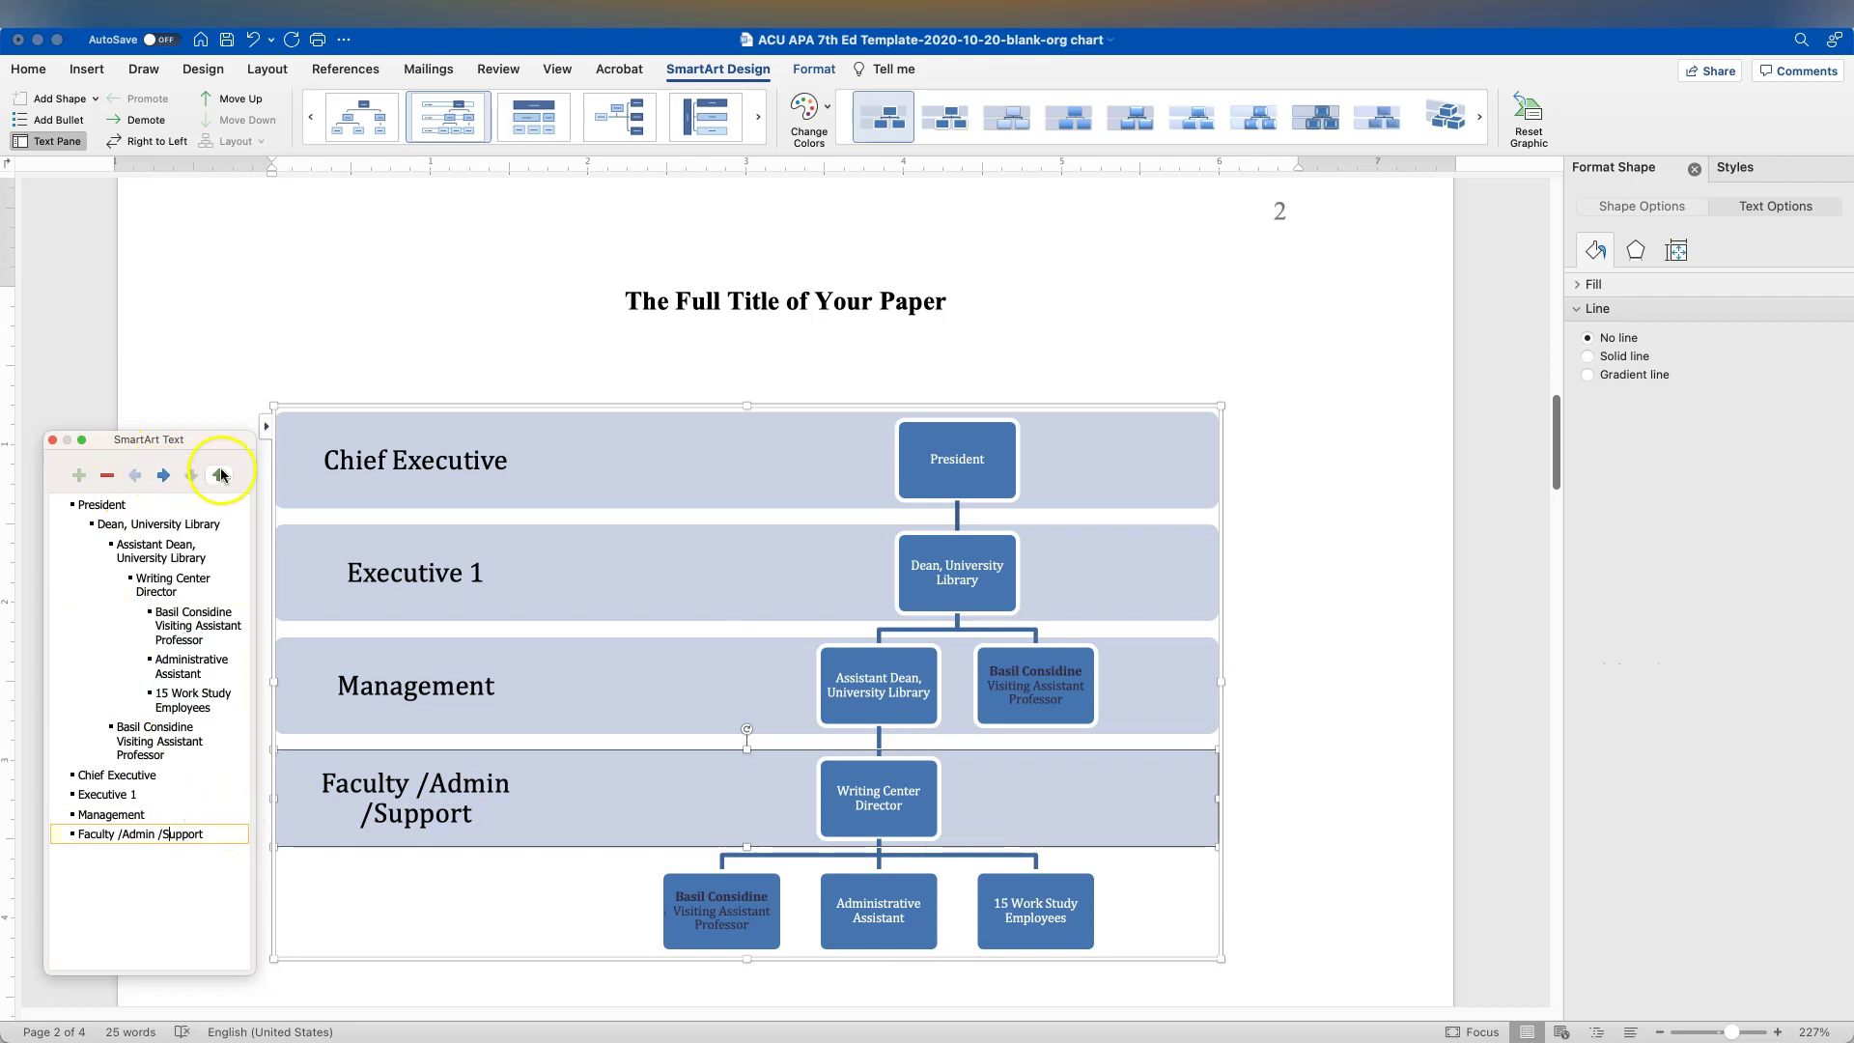
{"action": "left_click", "coordinate": [170, 797]}
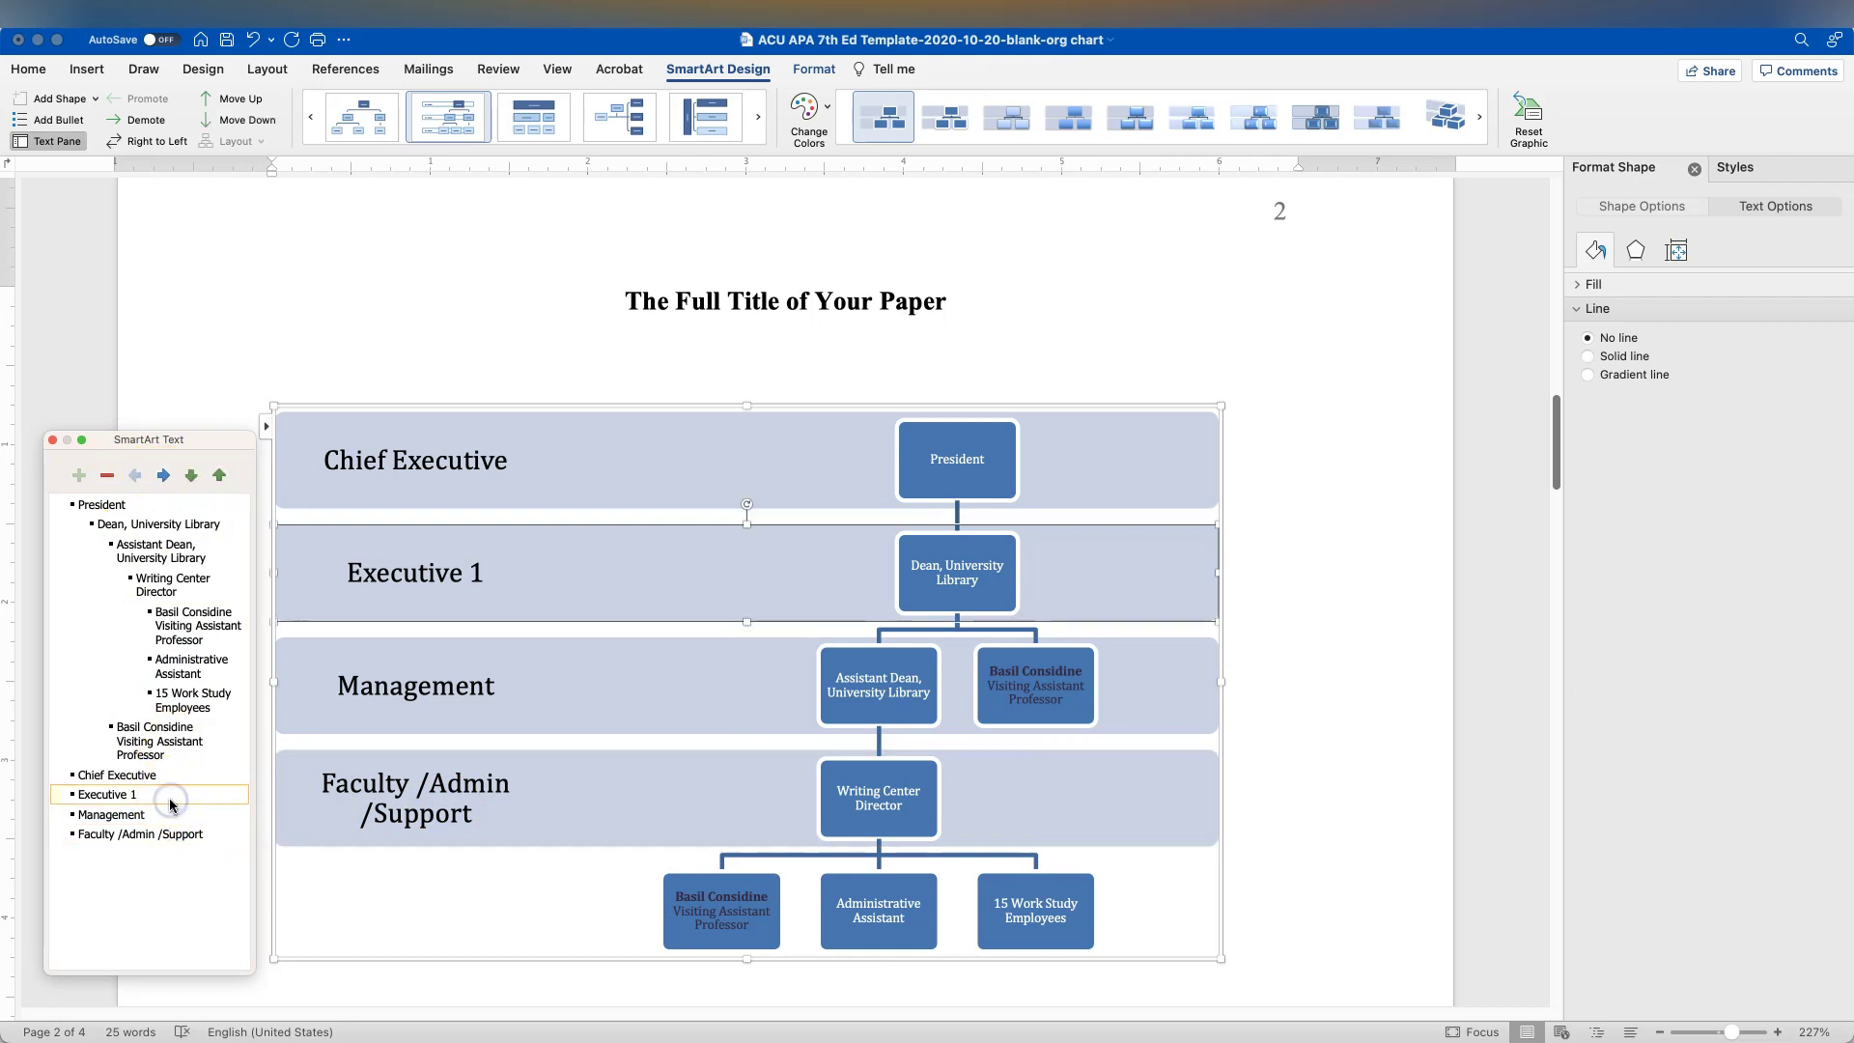
{"action": "left_click", "coordinate": [419, 775]}
{"action": "double_click", "coordinate": [415, 686]}
{"action": "type", "text": "Executive 2"}
Add a new top-level 'Management' band entry below Executive 2
{"action": "left_click", "coordinate": [78, 475]}
{"action": "key", "text": "shift+Tab"}
{"action": "left_click", "coordinate": [192, 475]}
{"action": "left_click", "coordinate": [192, 475]}
{"action": "left_click", "coordinate": [192, 475]}
{"action": "type", "text": "Management"}
{"action": "left_click", "coordinate": [1346, 827]}
{"action": "left_click", "coordinate": [1057, 751]}
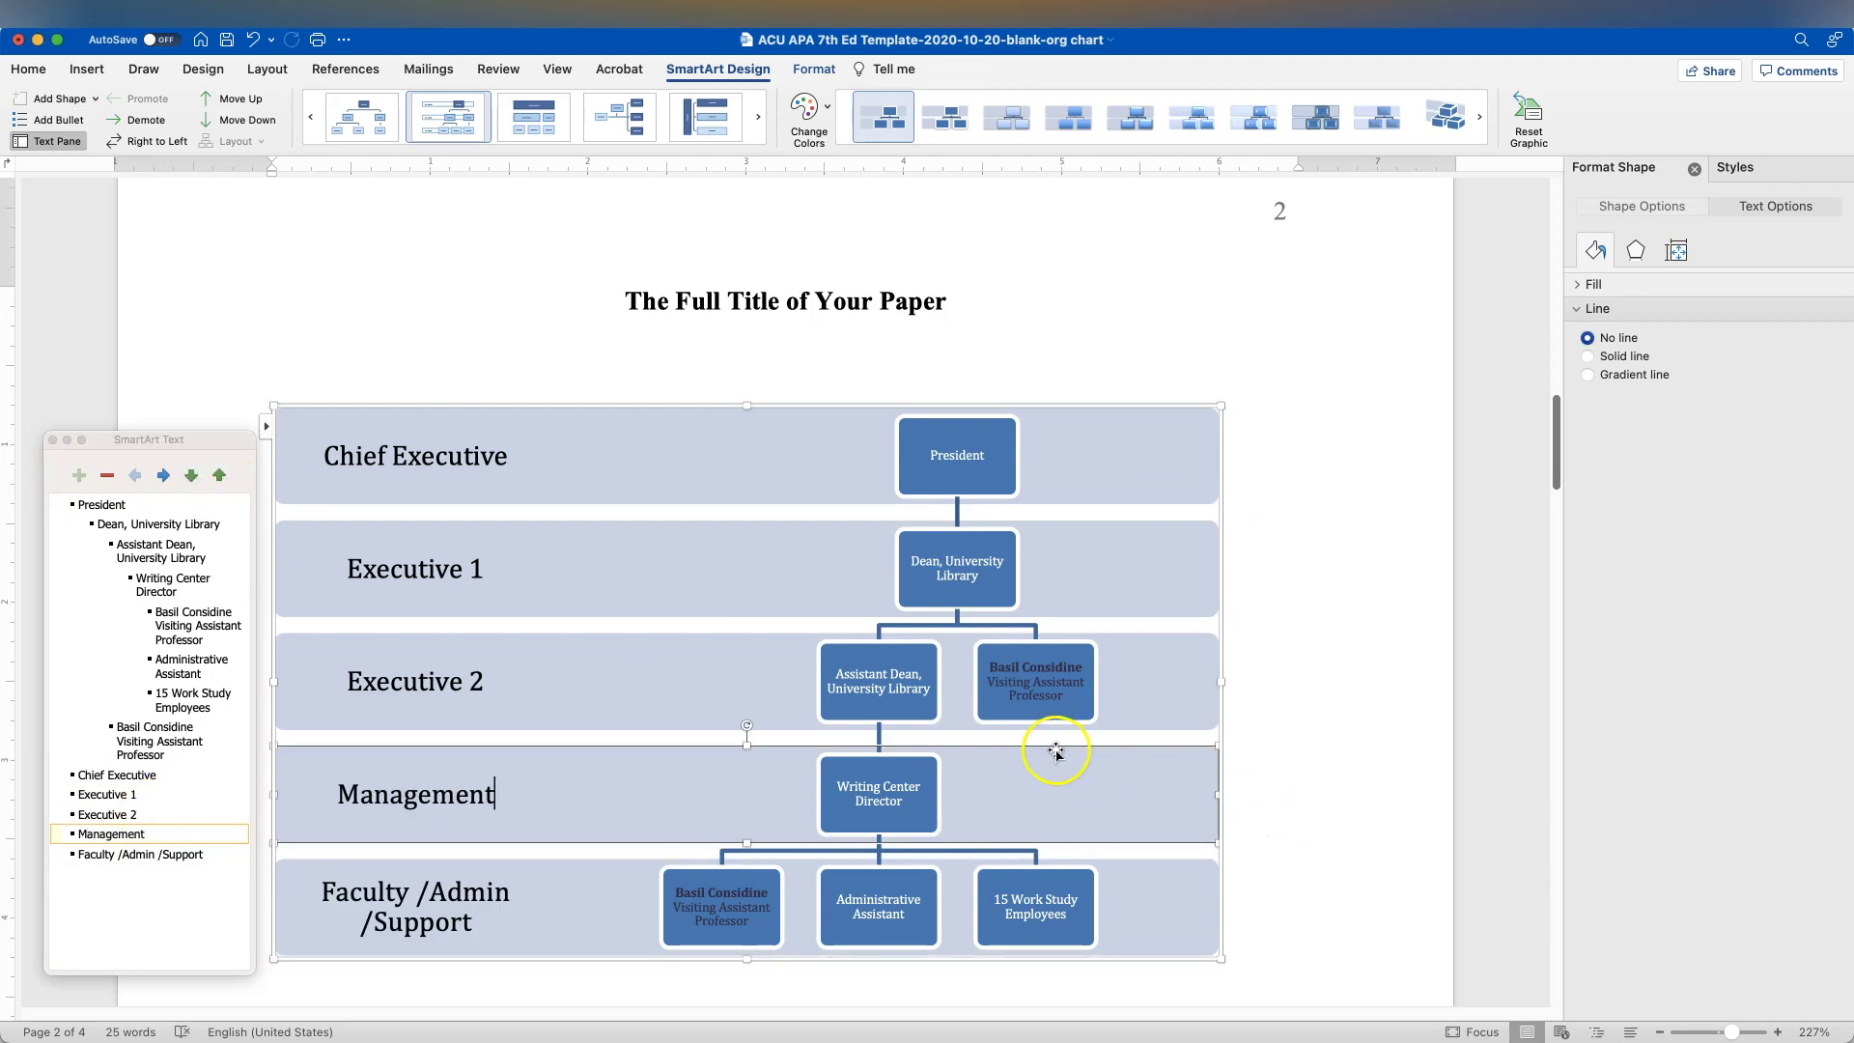
{"action": "left_click", "coordinate": [179, 736]}
{"action": "left_click", "coordinate": [162, 671]}
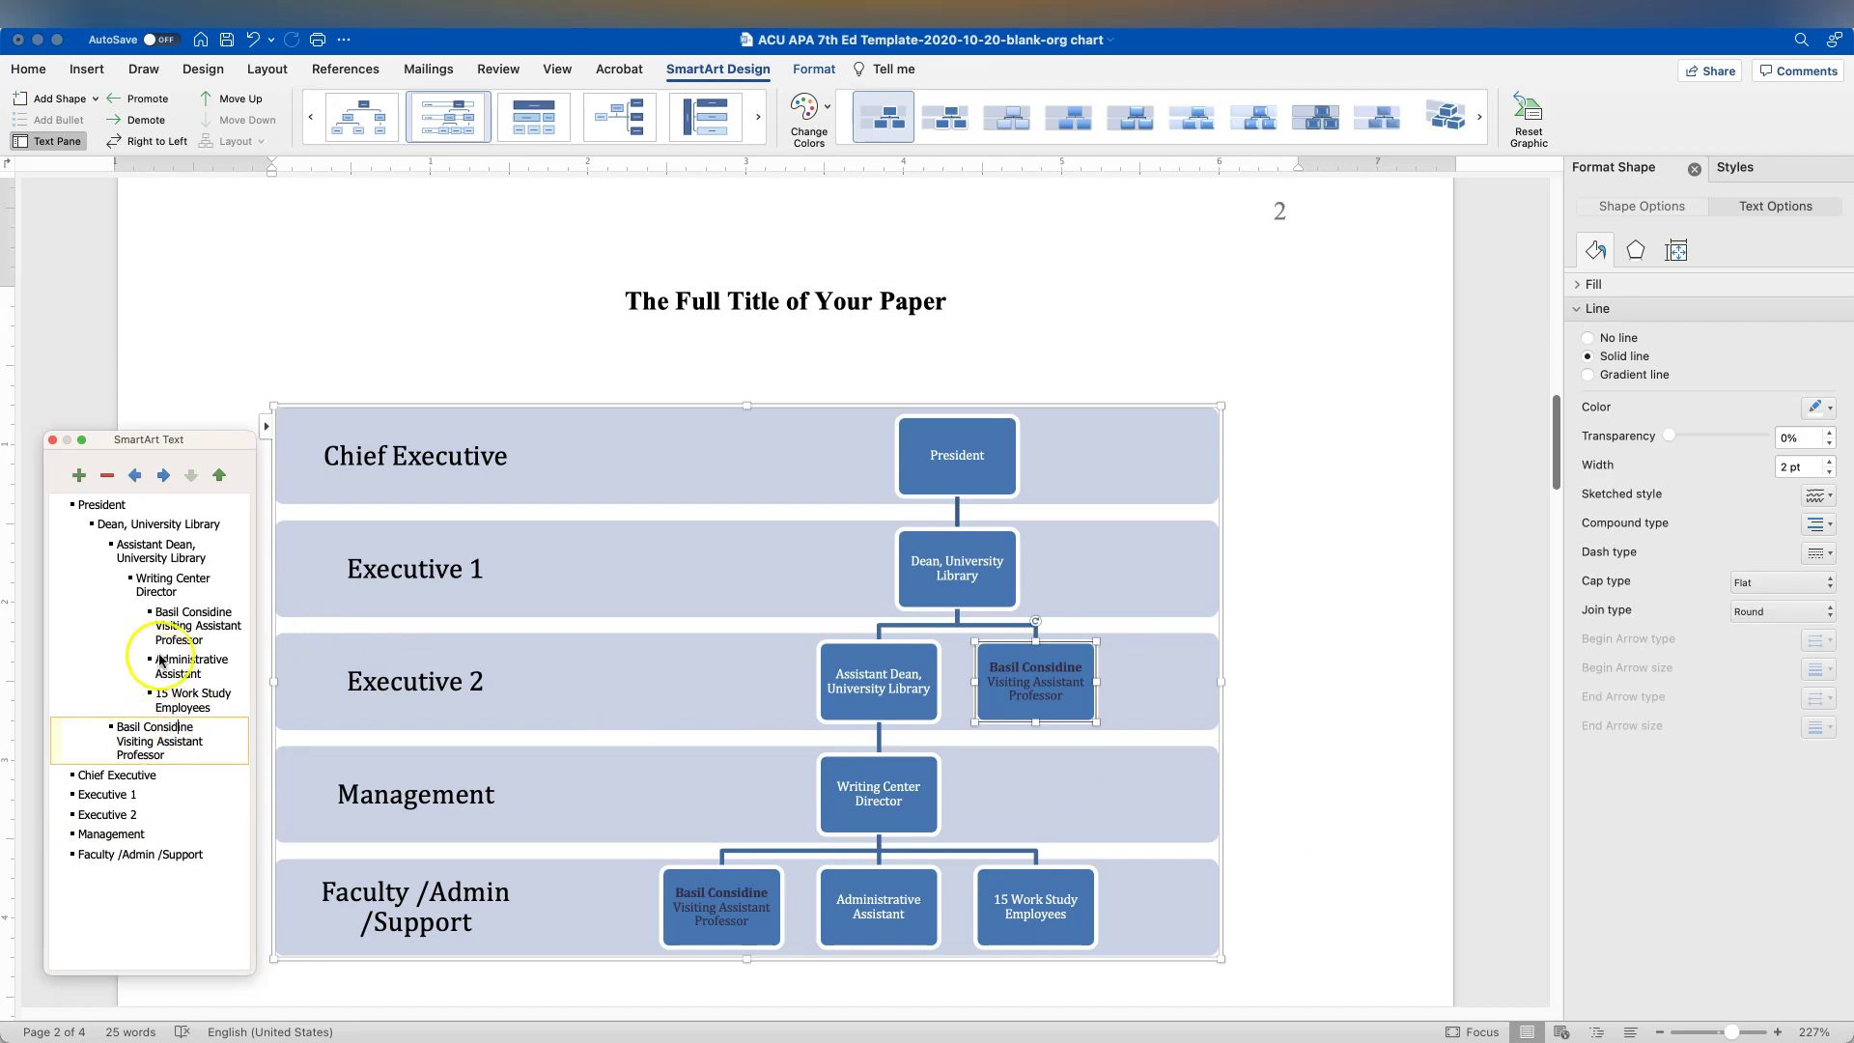
Add a 'Dean, Graduate Arts & Sciences' box beside Dean, University Library
{"action": "left_click", "coordinate": [162, 549]}
{"action": "left_click", "coordinate": [166, 526]}
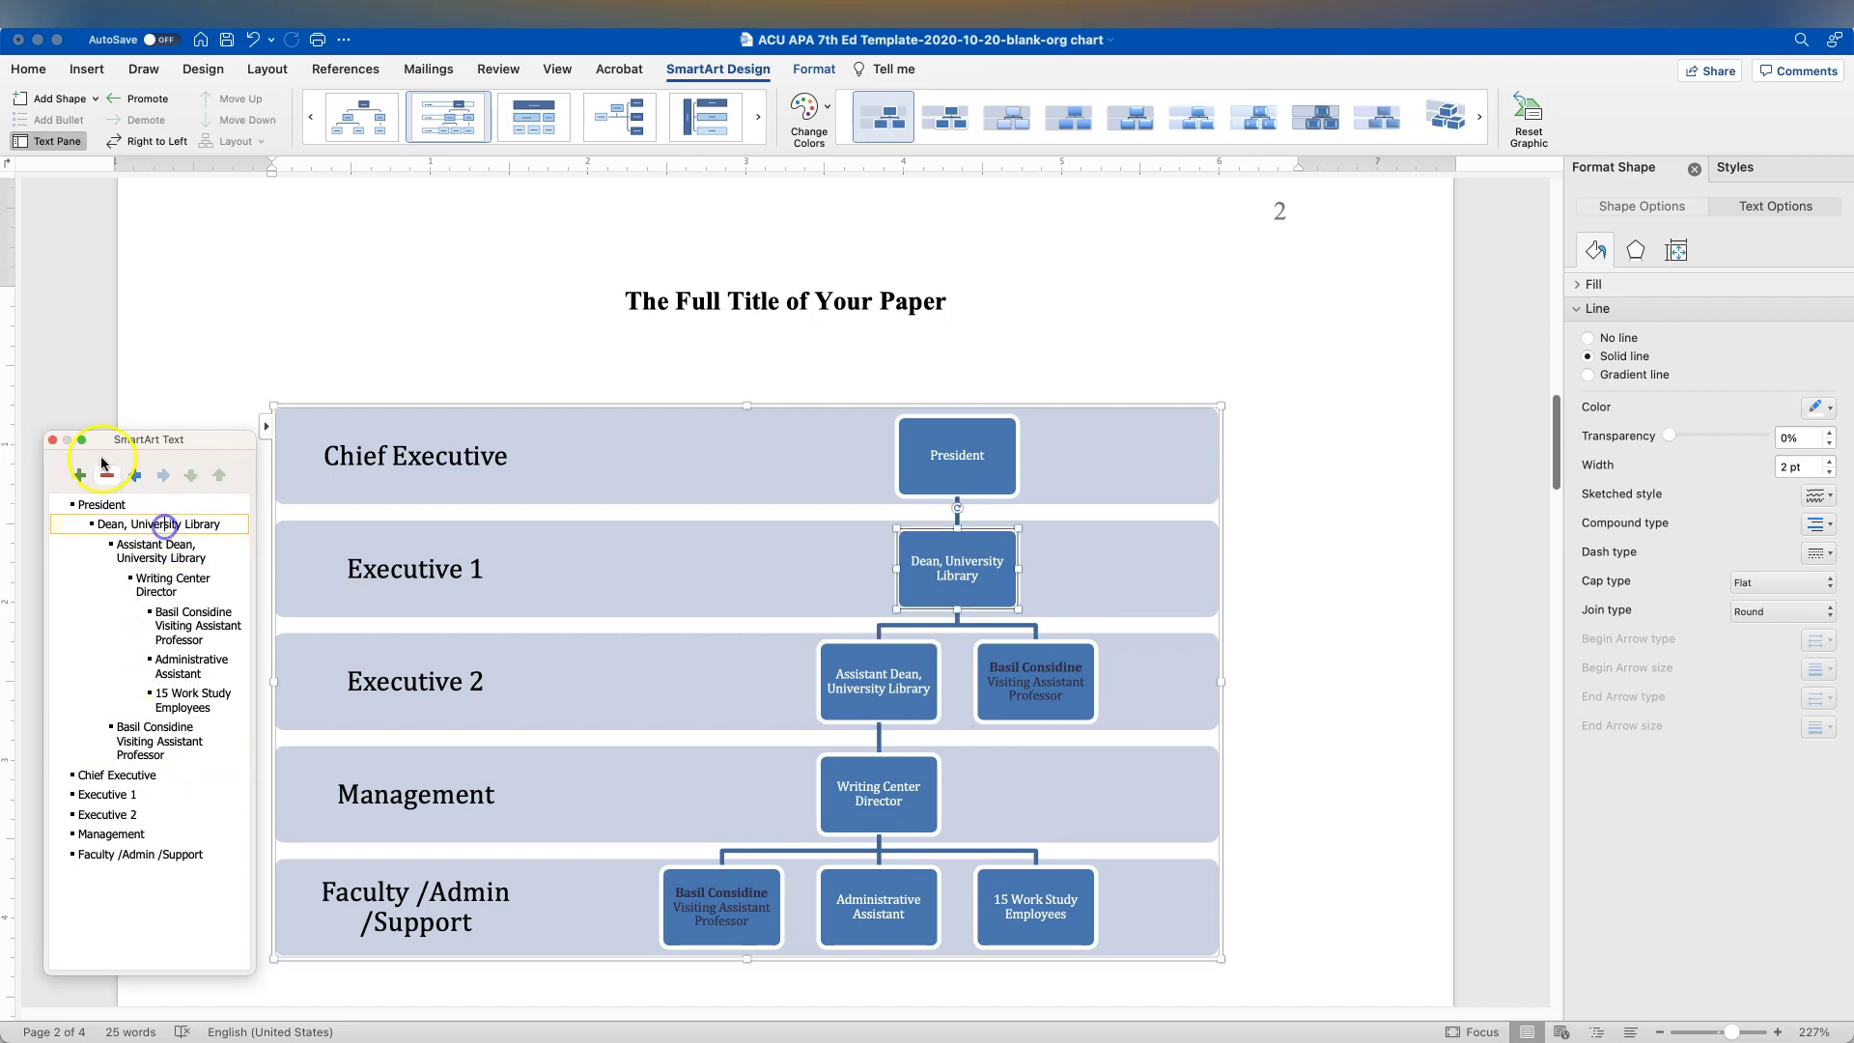
{"action": "left_click", "coordinate": [79, 475]}
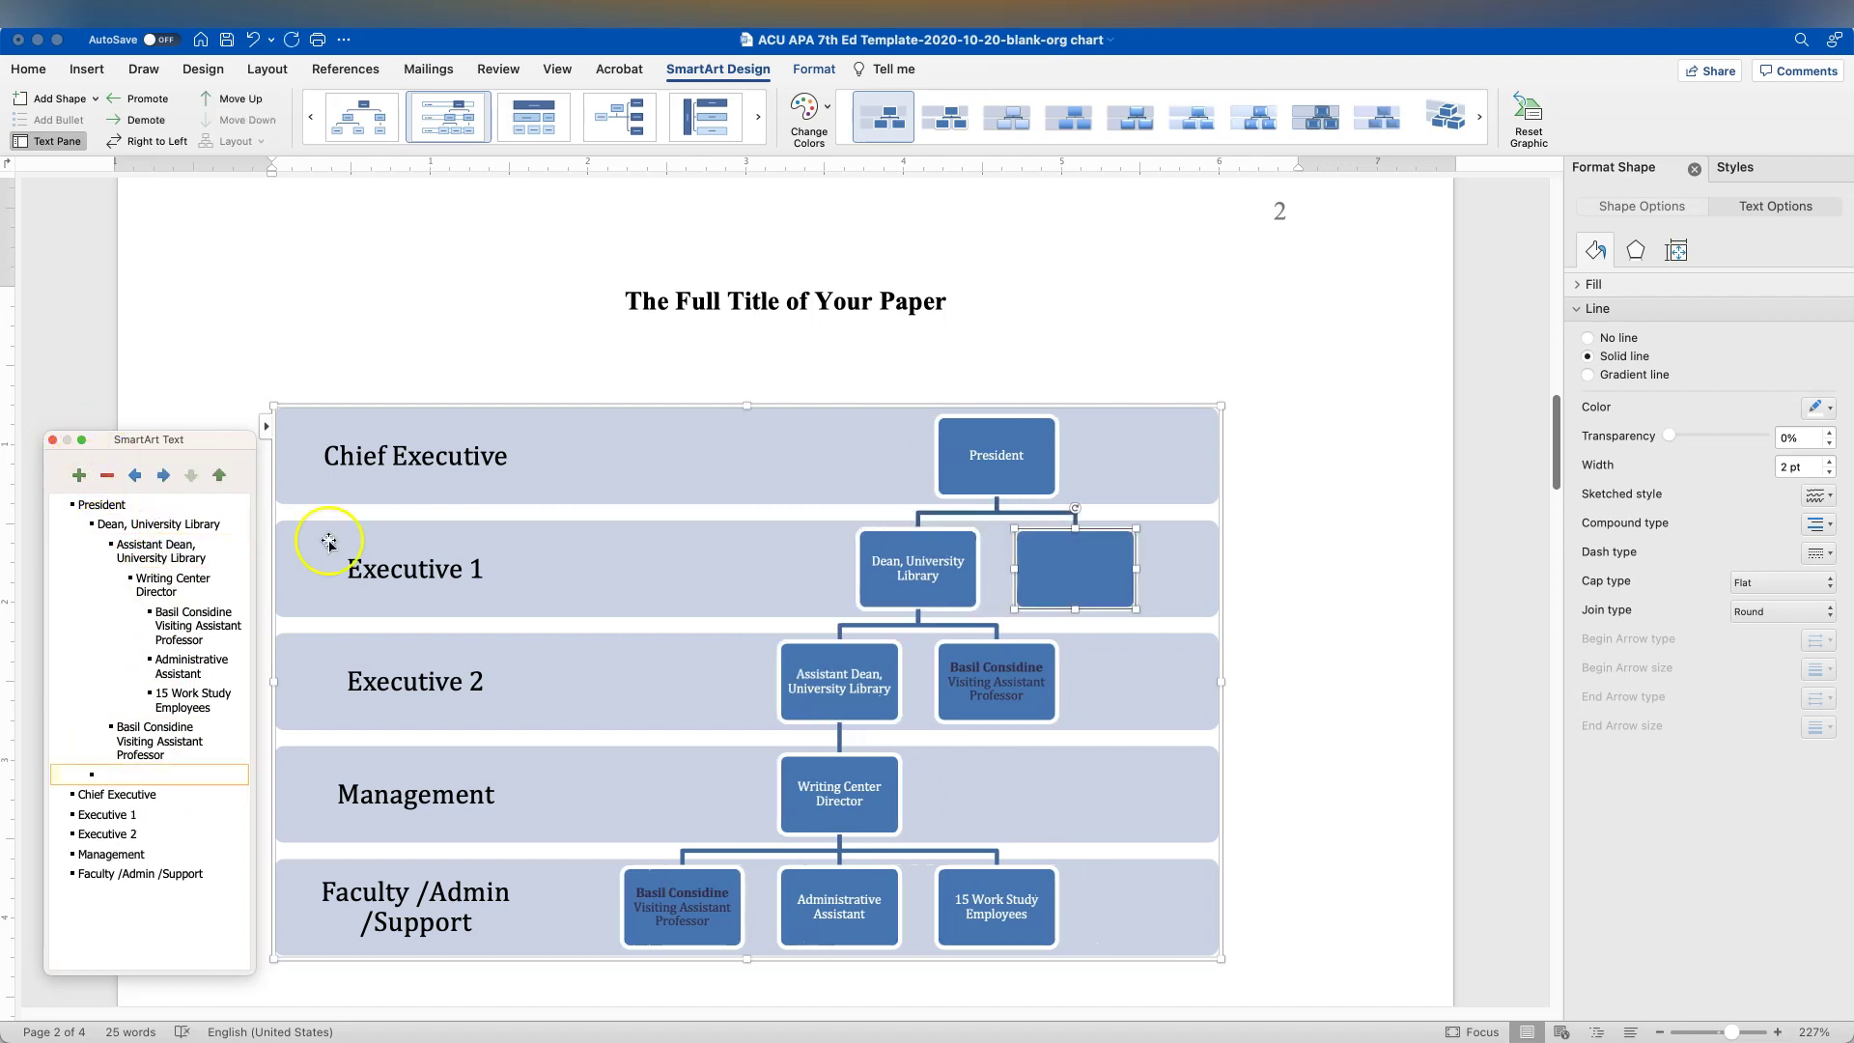
{"action": "left_click", "coordinate": [1059, 578]}
{"action": "type", "text": "Dean, Graduate Arts & Sciences"}
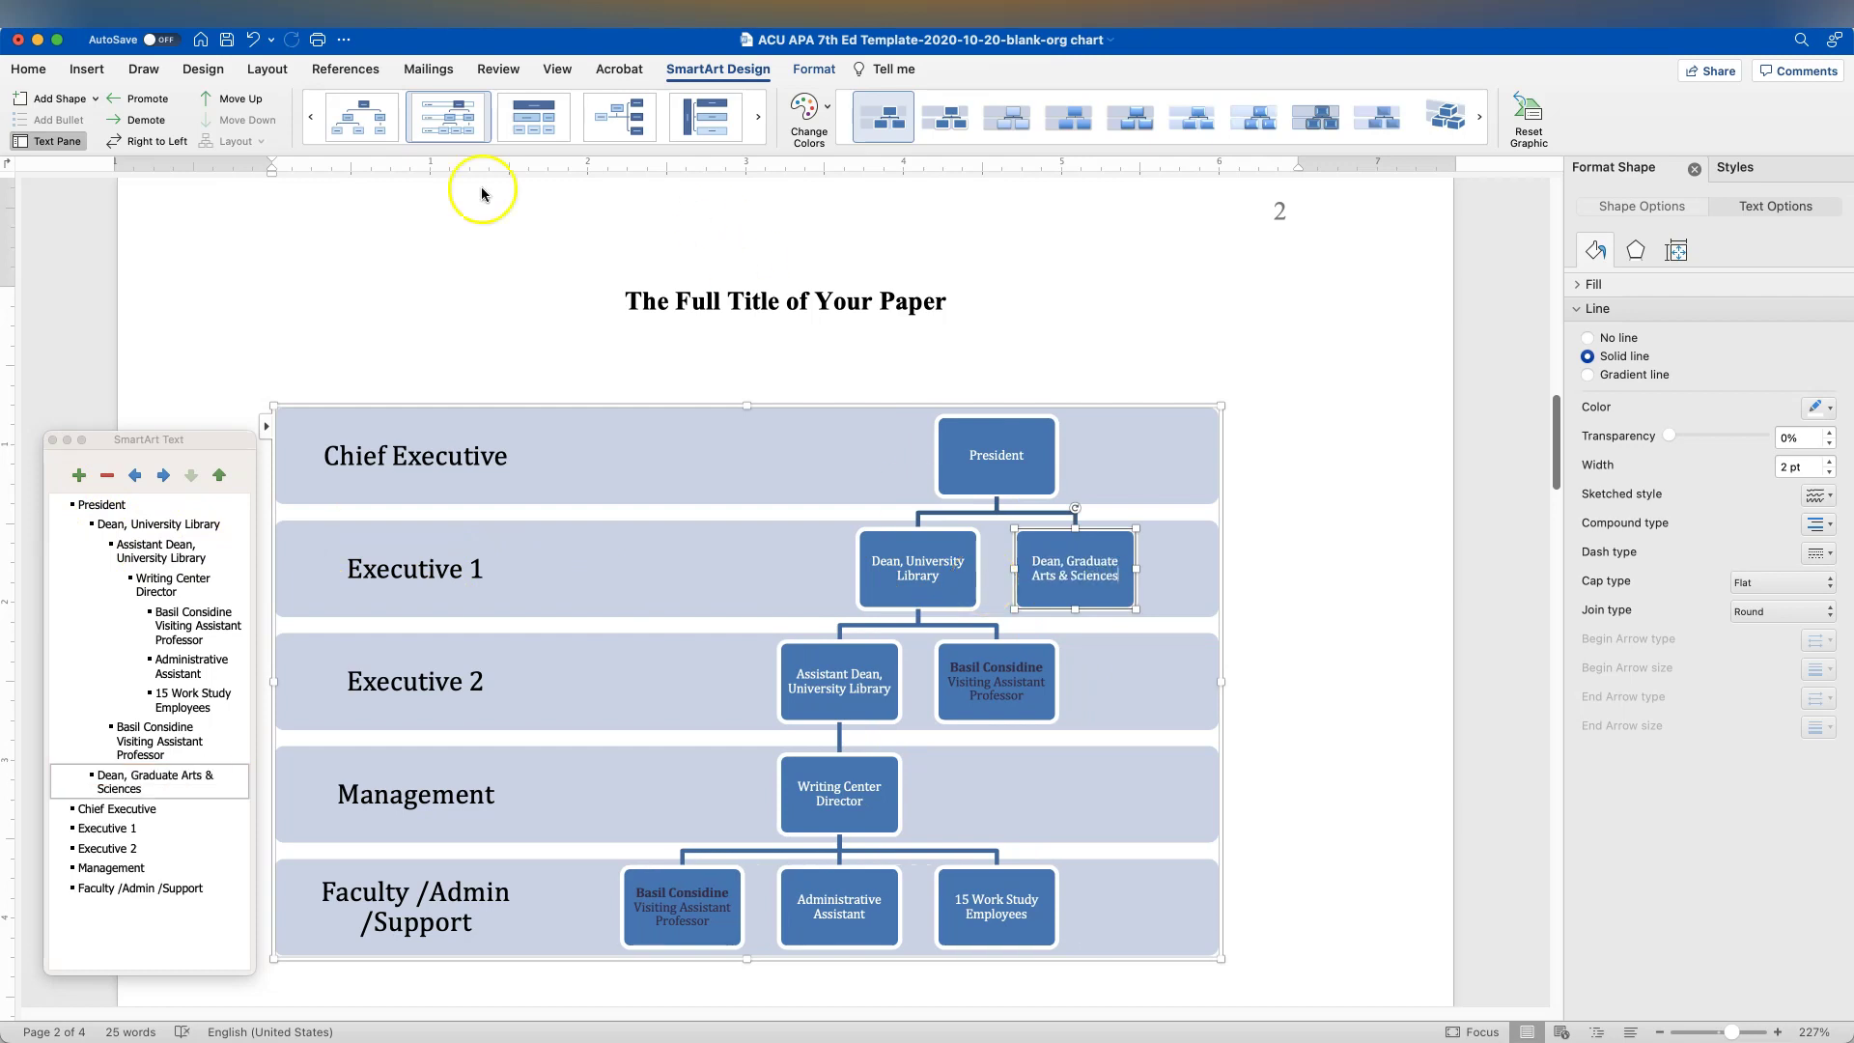
Add 'Associate Dean, Graduate Arts & Sciences' beneath it and the visiting assistant professor below that
{"action": "left_click", "coordinate": [79, 475]}
{"action": "left_click", "coordinate": [156, 475]}
{"action": "type", "text": "Associate Dean, Graduate Arts & Sciences"}
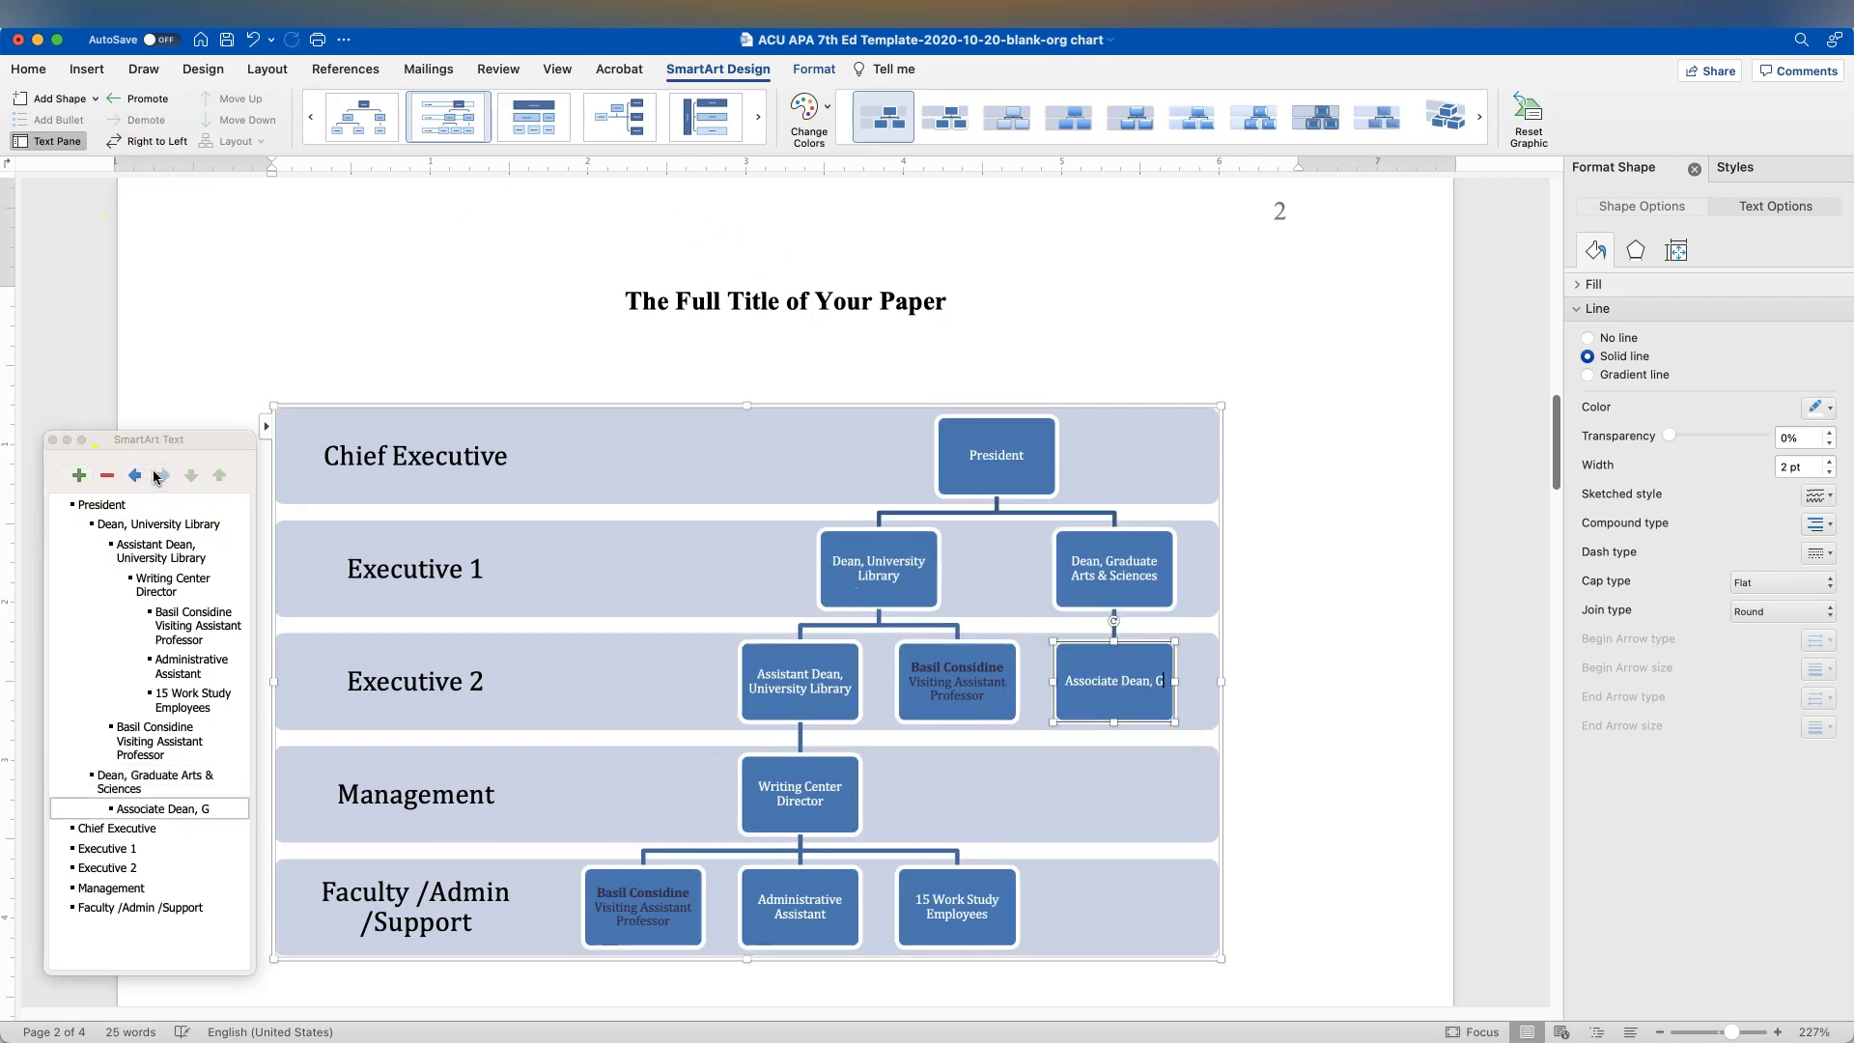
{"action": "left_click", "coordinate": [80, 475]}
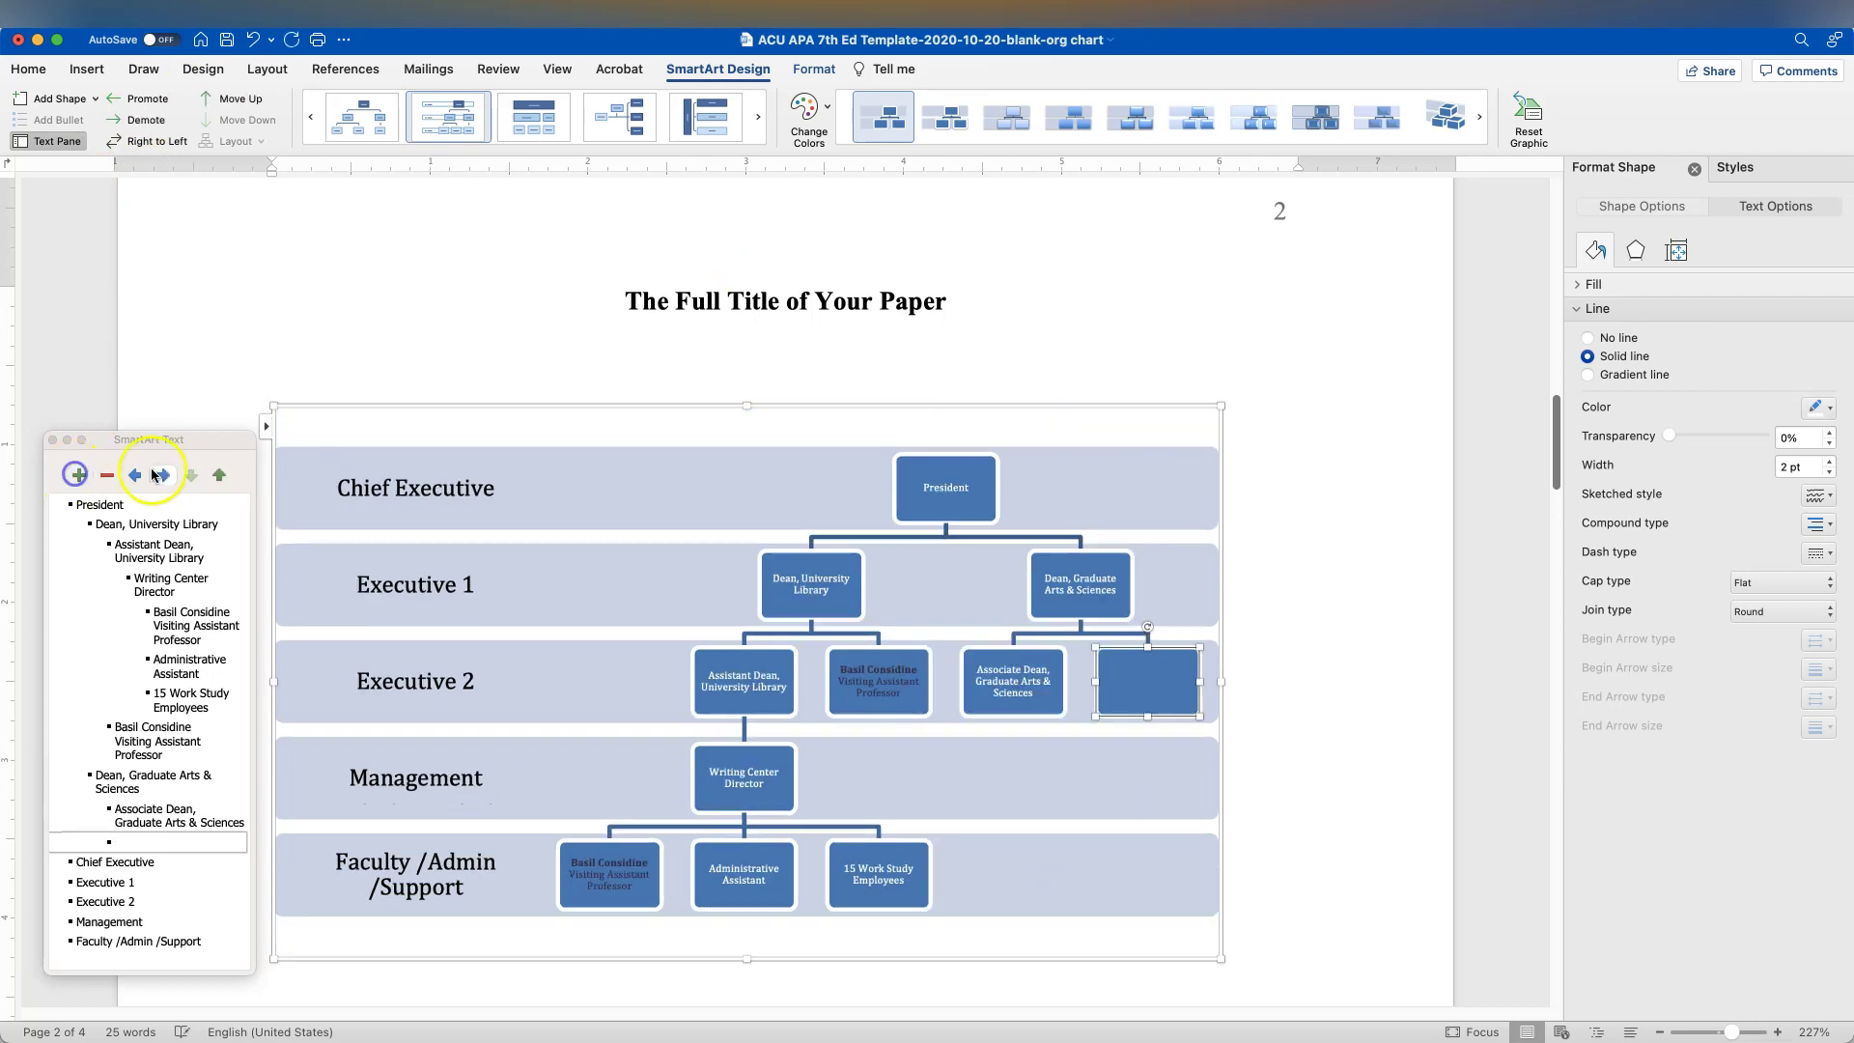
{"action": "left_click", "coordinate": [162, 475]}
{"action": "type", "text": "Basil Considine Visiting Assistant Professor"}
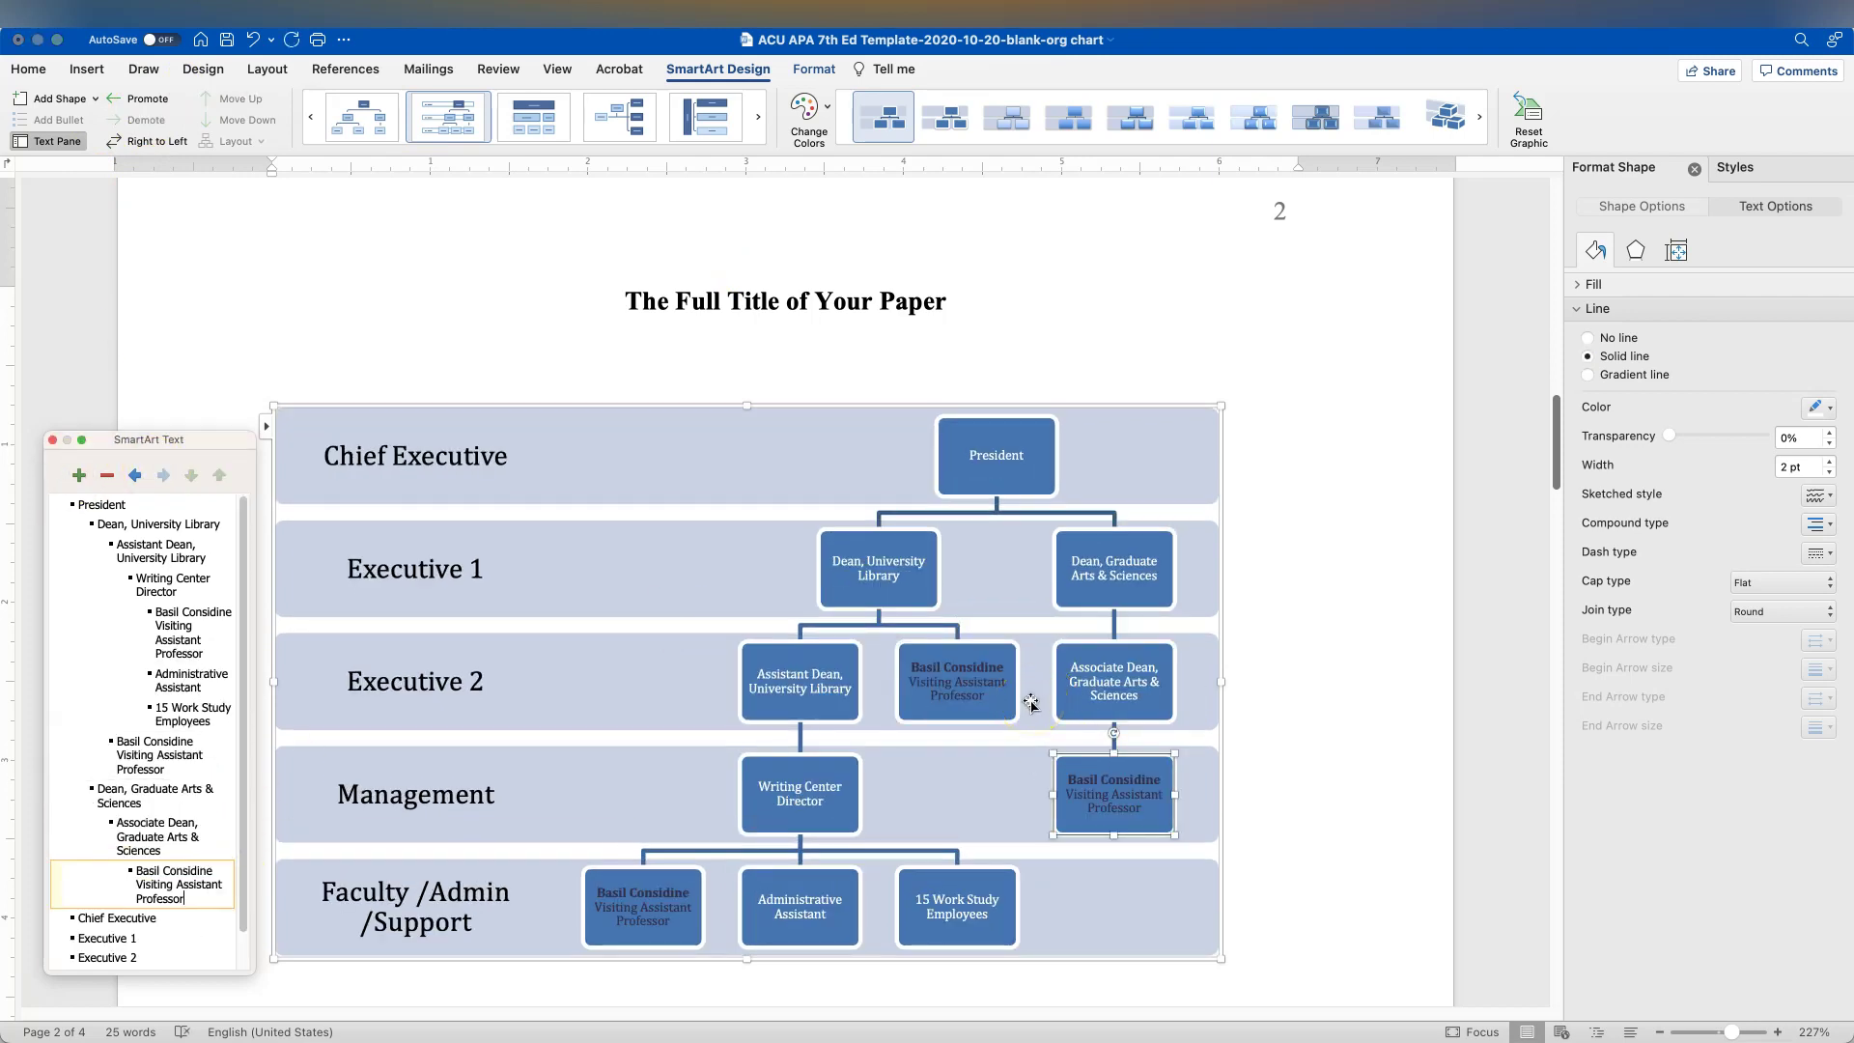
Insert a blank line above the org chart in the document
{"action": "left_click", "coordinate": [1376, 694]}
{"action": "scroll", "coordinate": [1346, 733], "scroll_direction": "down", "scroll_amount": 1}
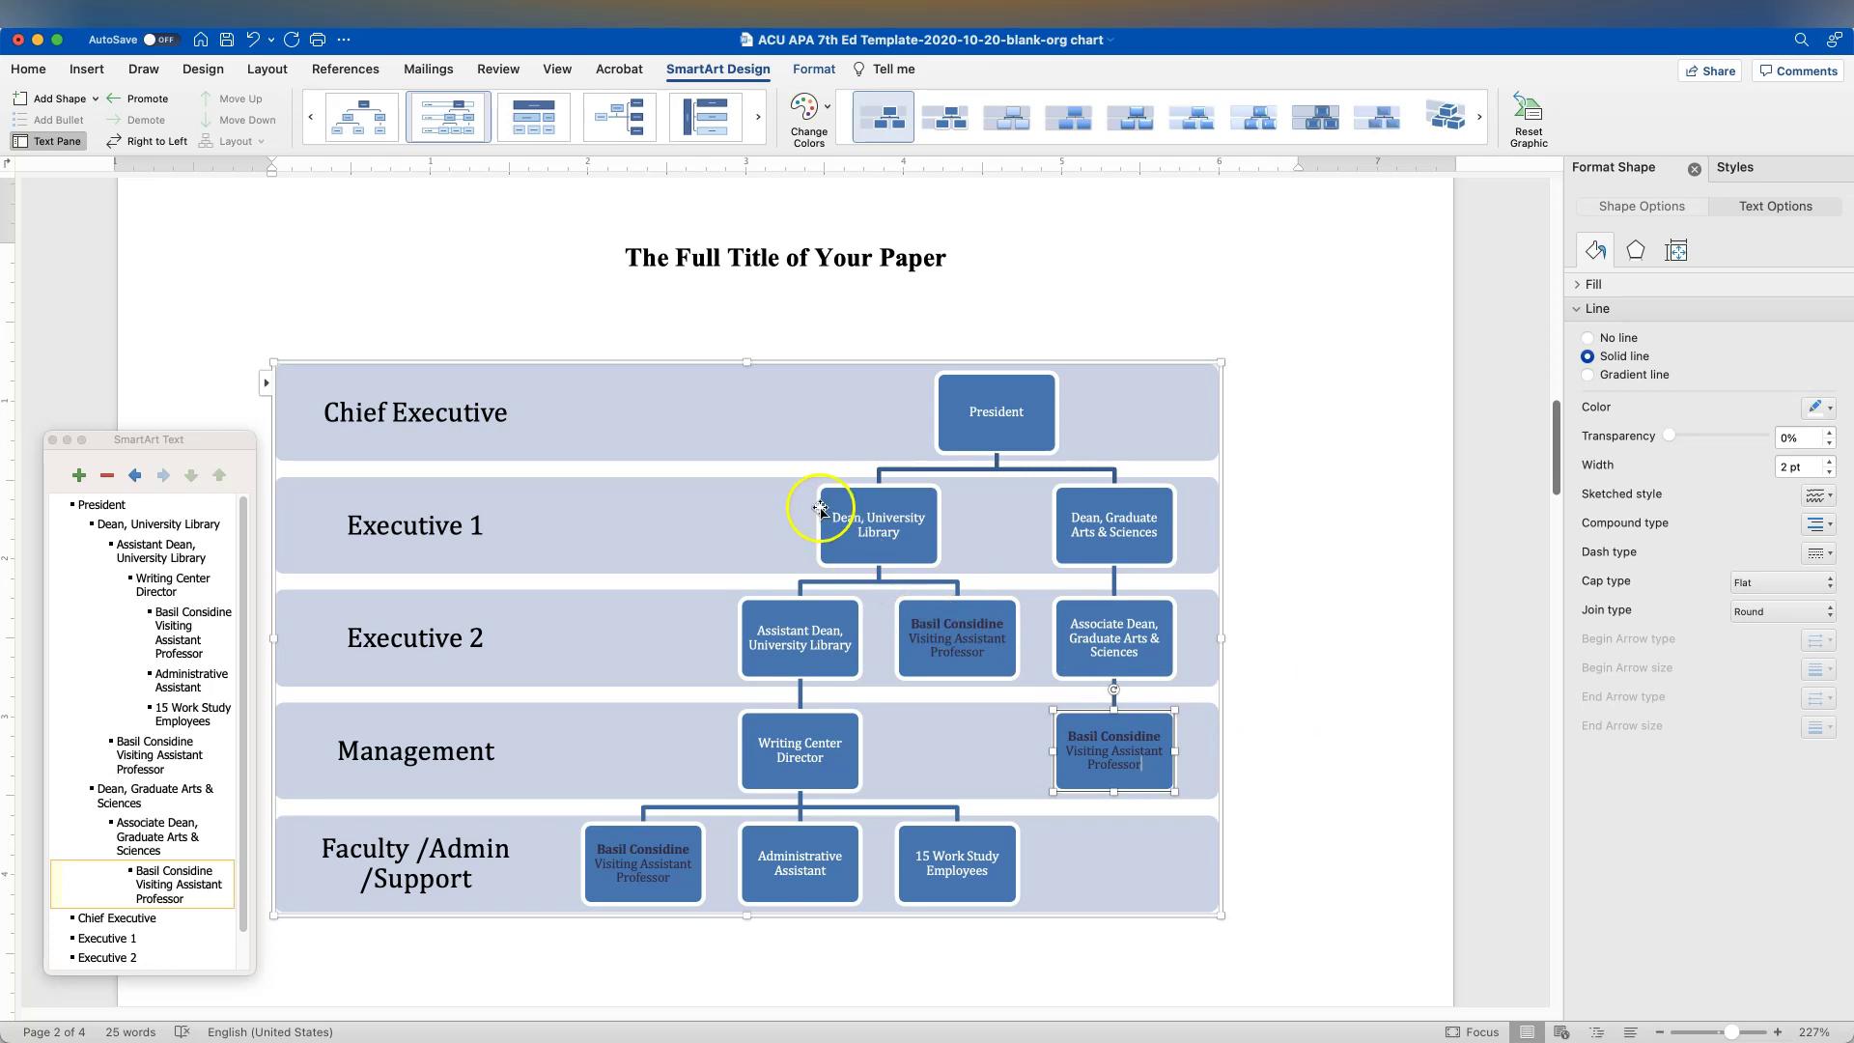
{"action": "left_click", "coordinate": [747, 314]}
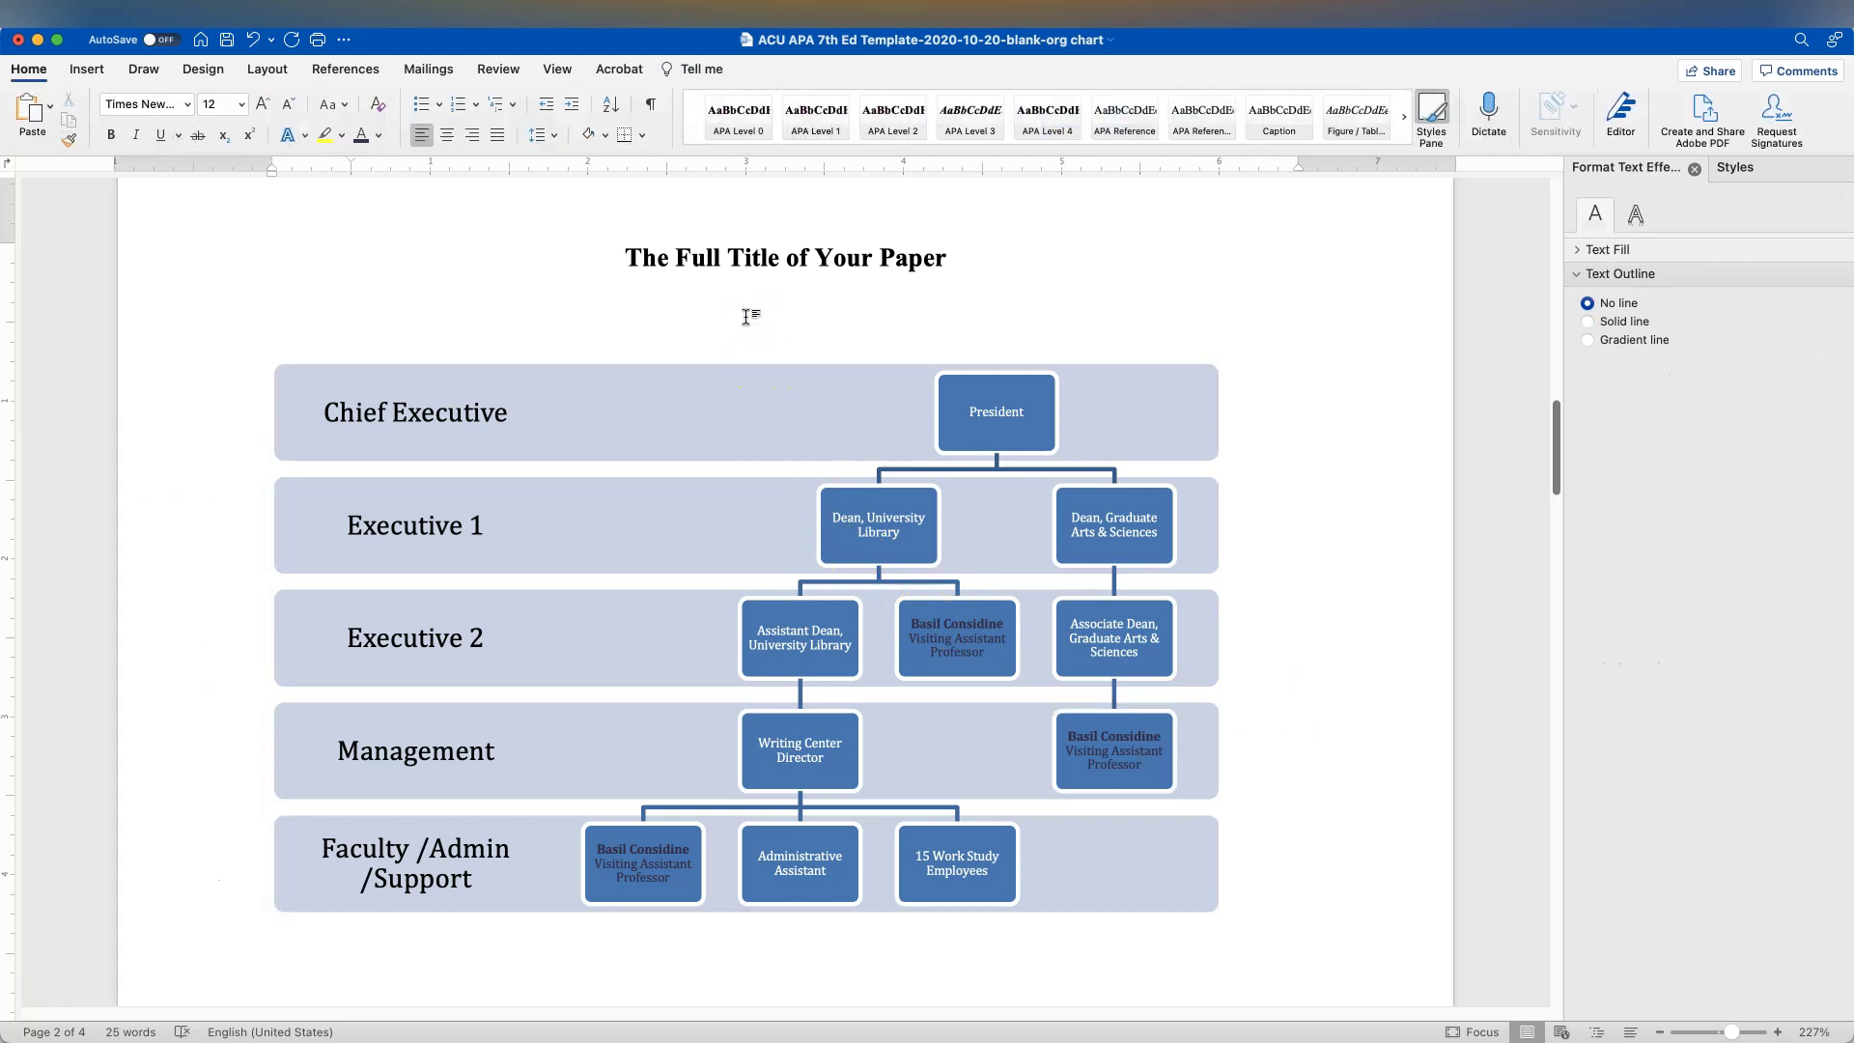
{"action": "key", "text": "Return"}
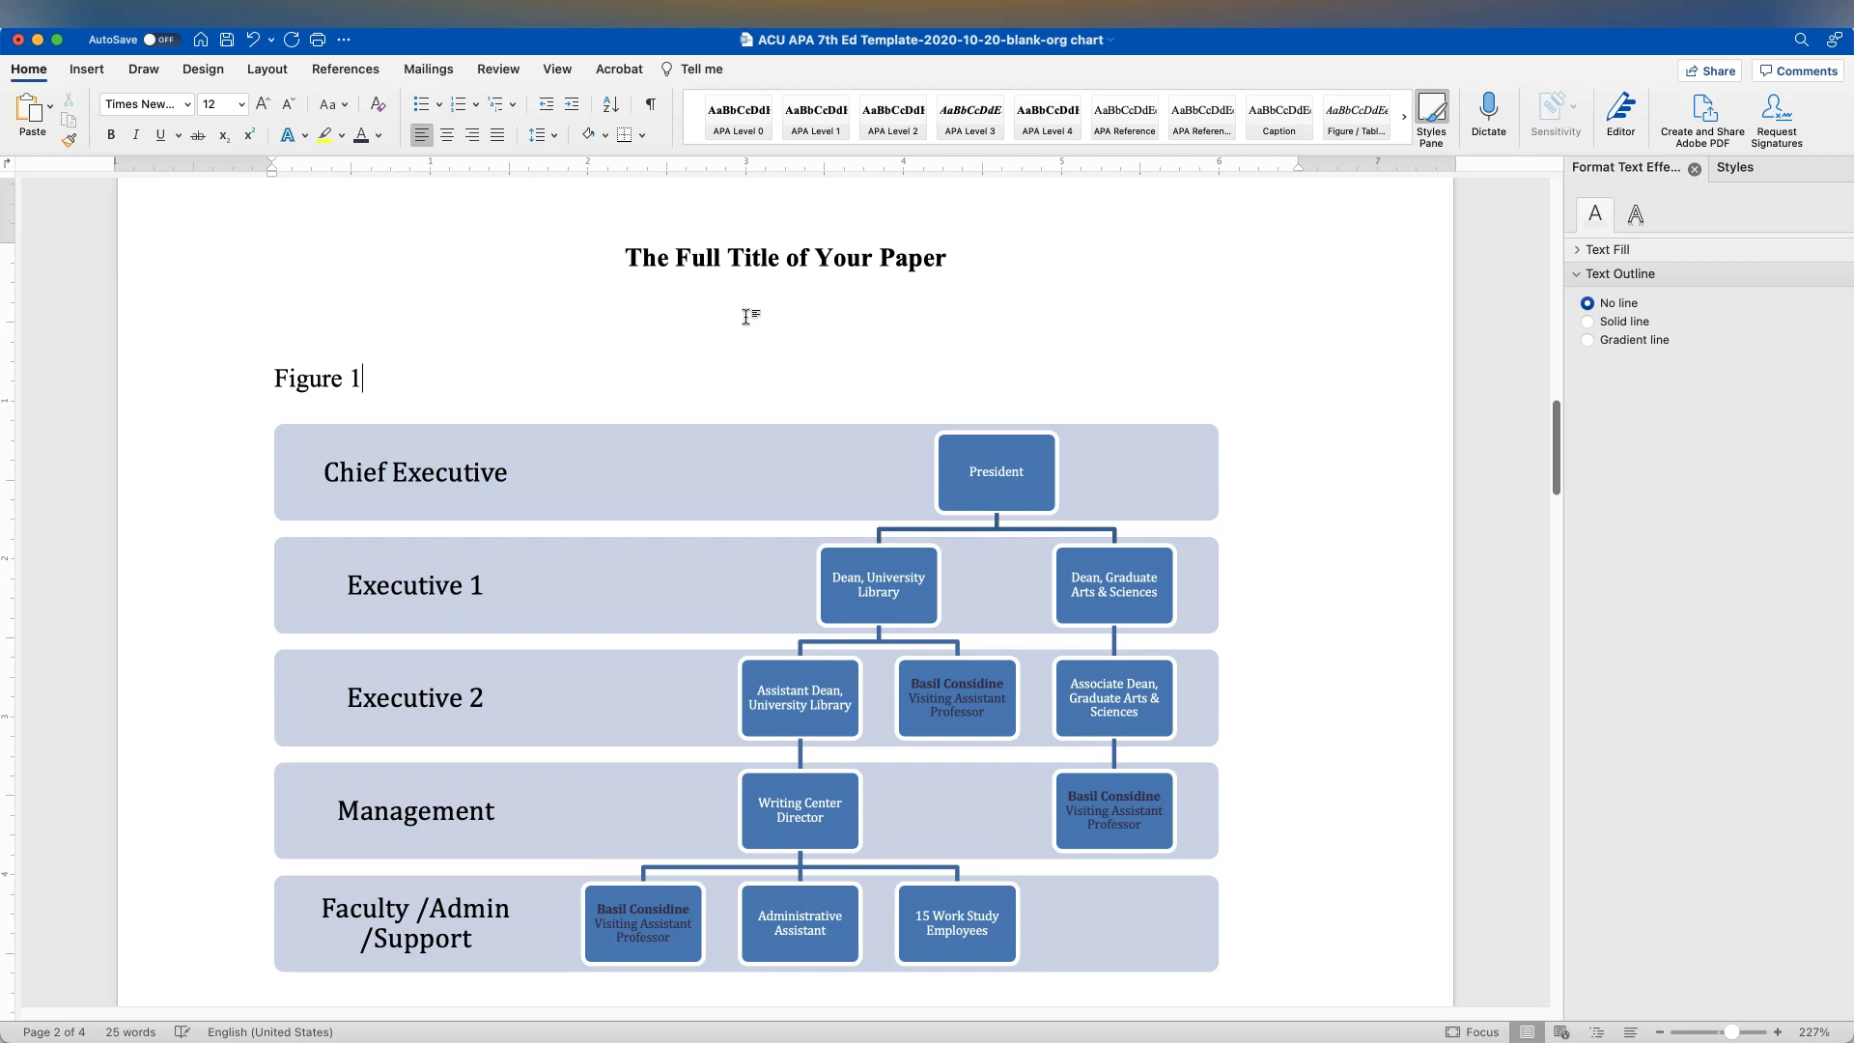
Start a caption line under 'Figure 1' for the chart title 'My Organizational Chart'
{"action": "key", "text": "Return"}
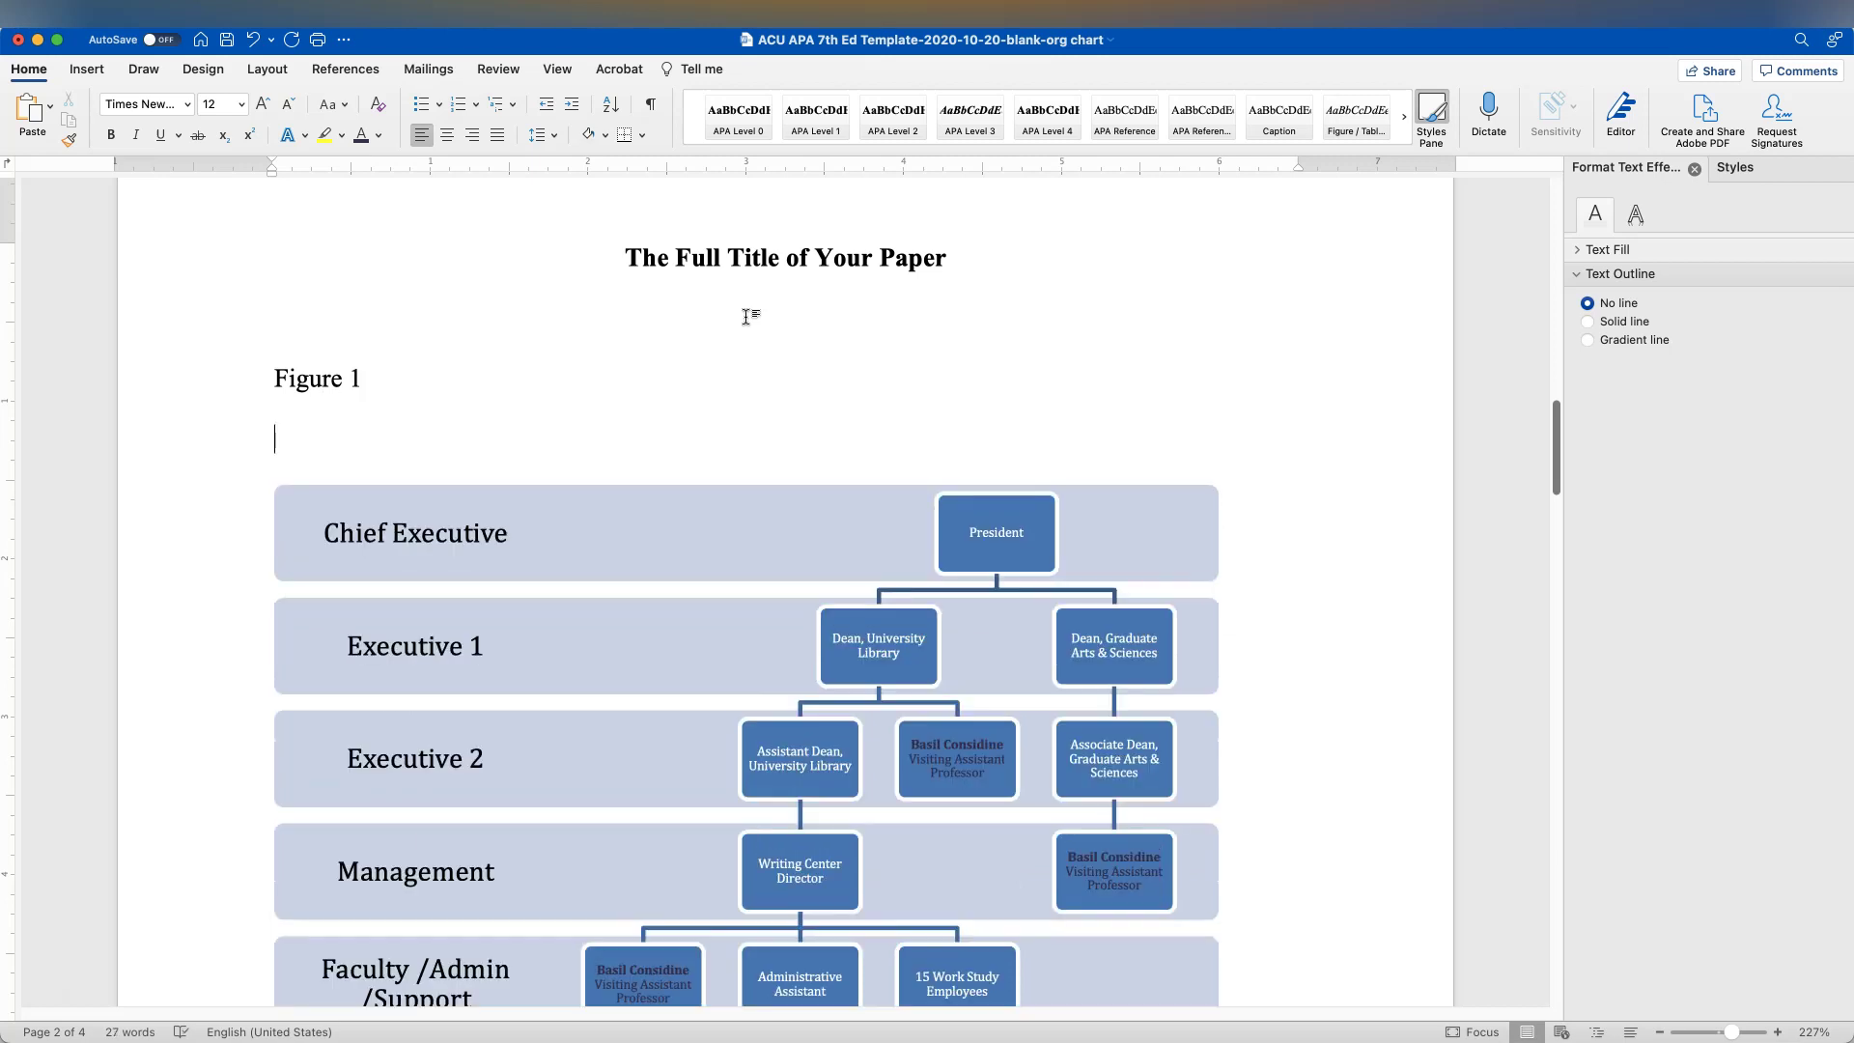
{"action": "type", "text": "Organizational Chart"}
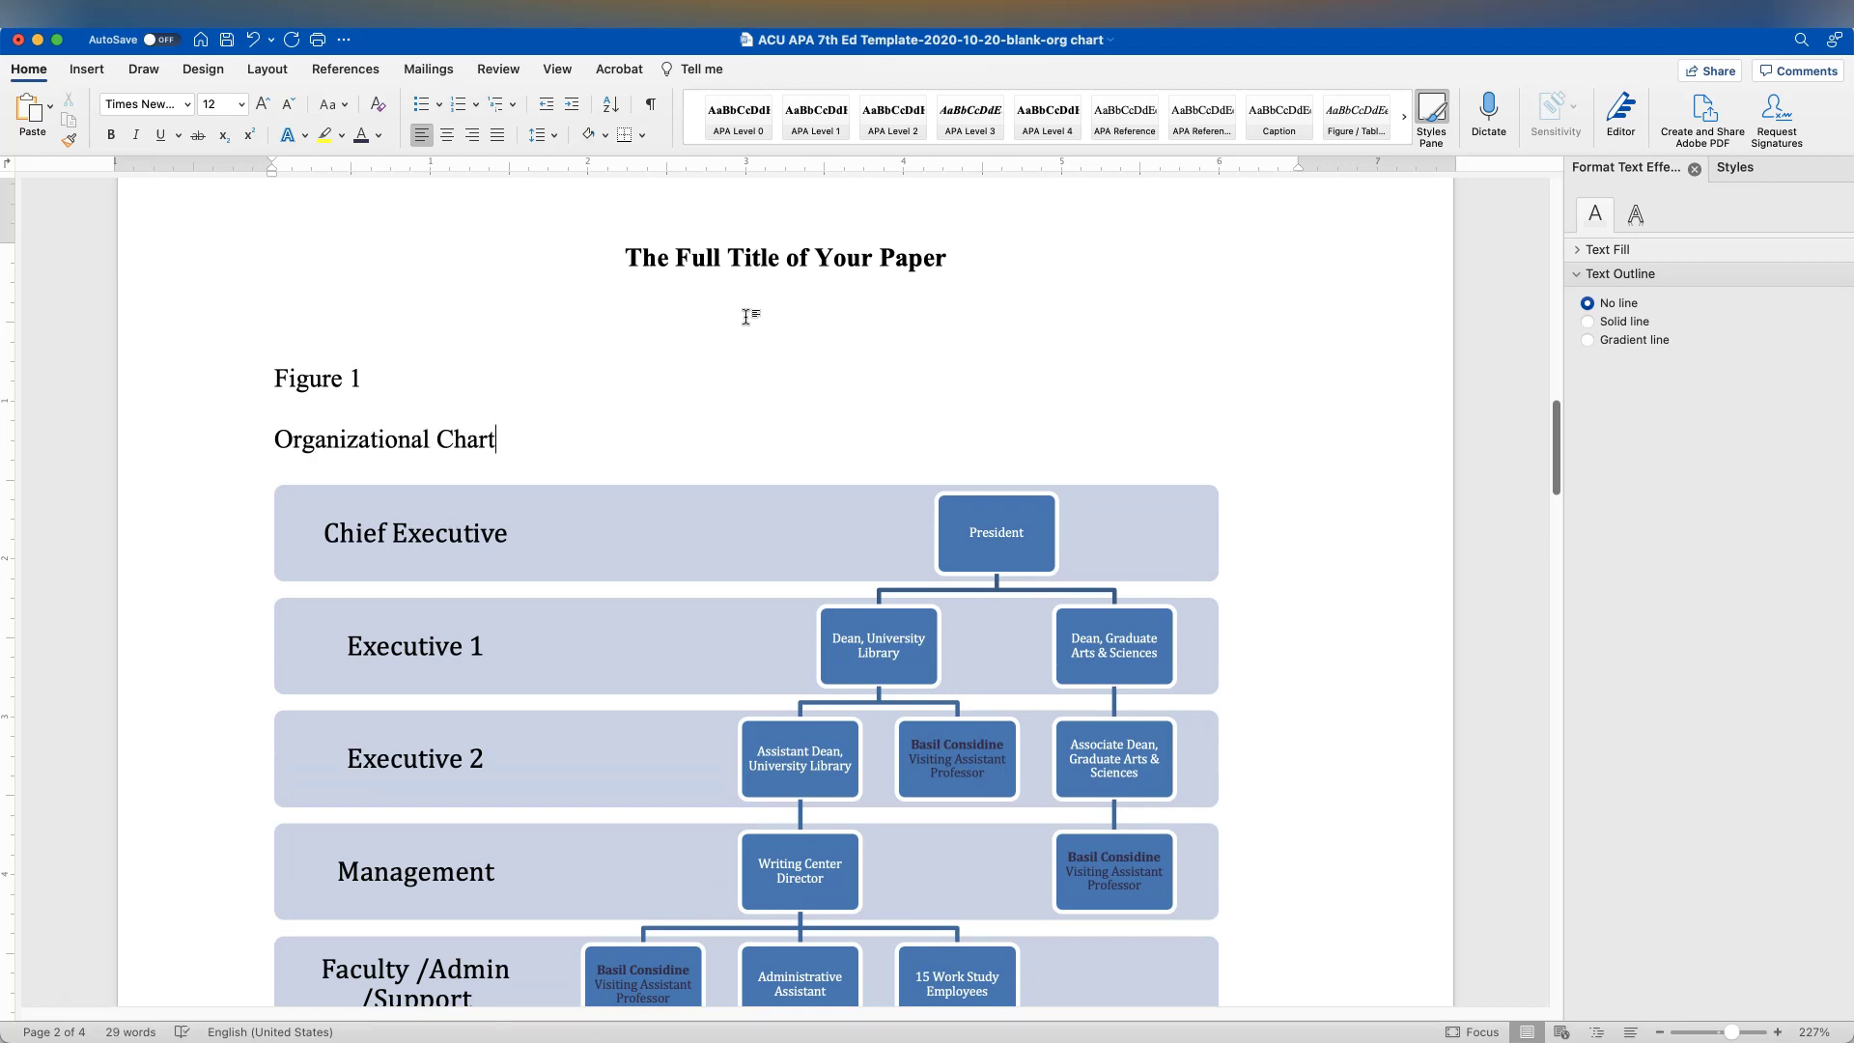
{"action": "type", "text": "My"}
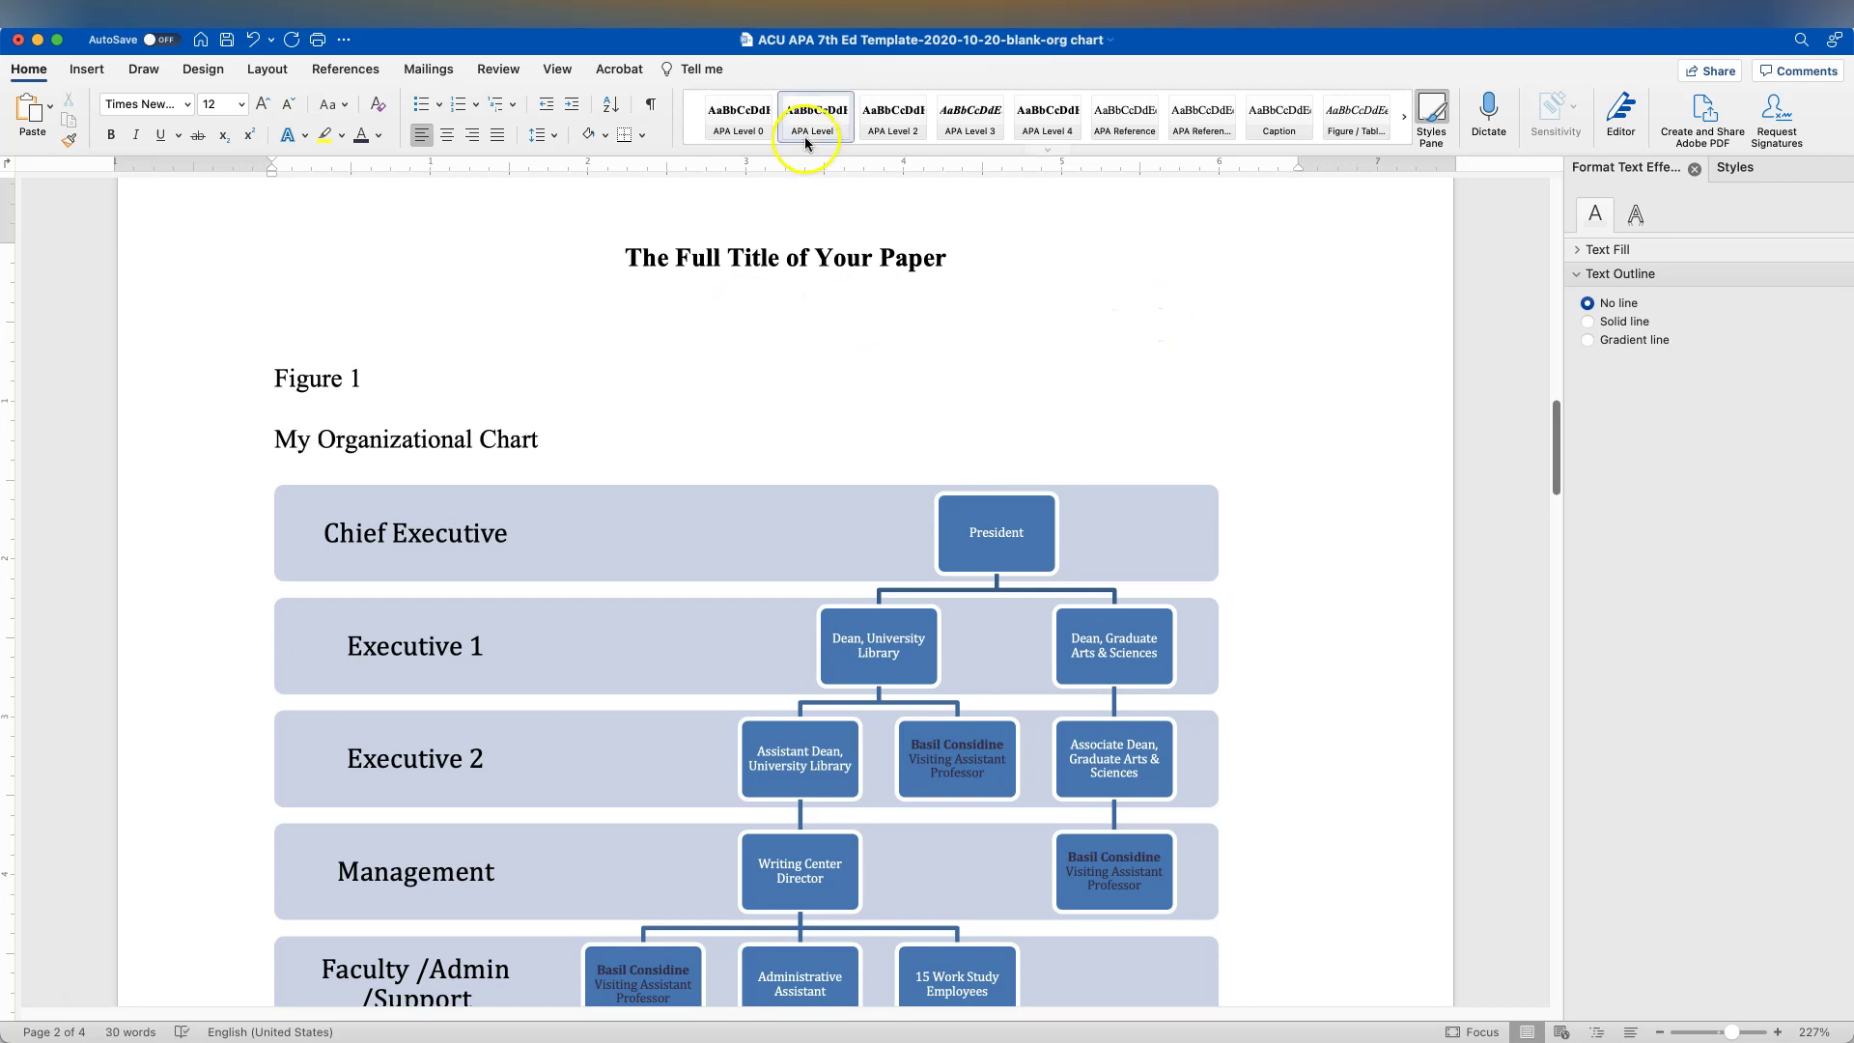
Apply the Figure / Table Label style to 'Figure 1'
{"action": "left_click", "coordinate": [1437, 118]}
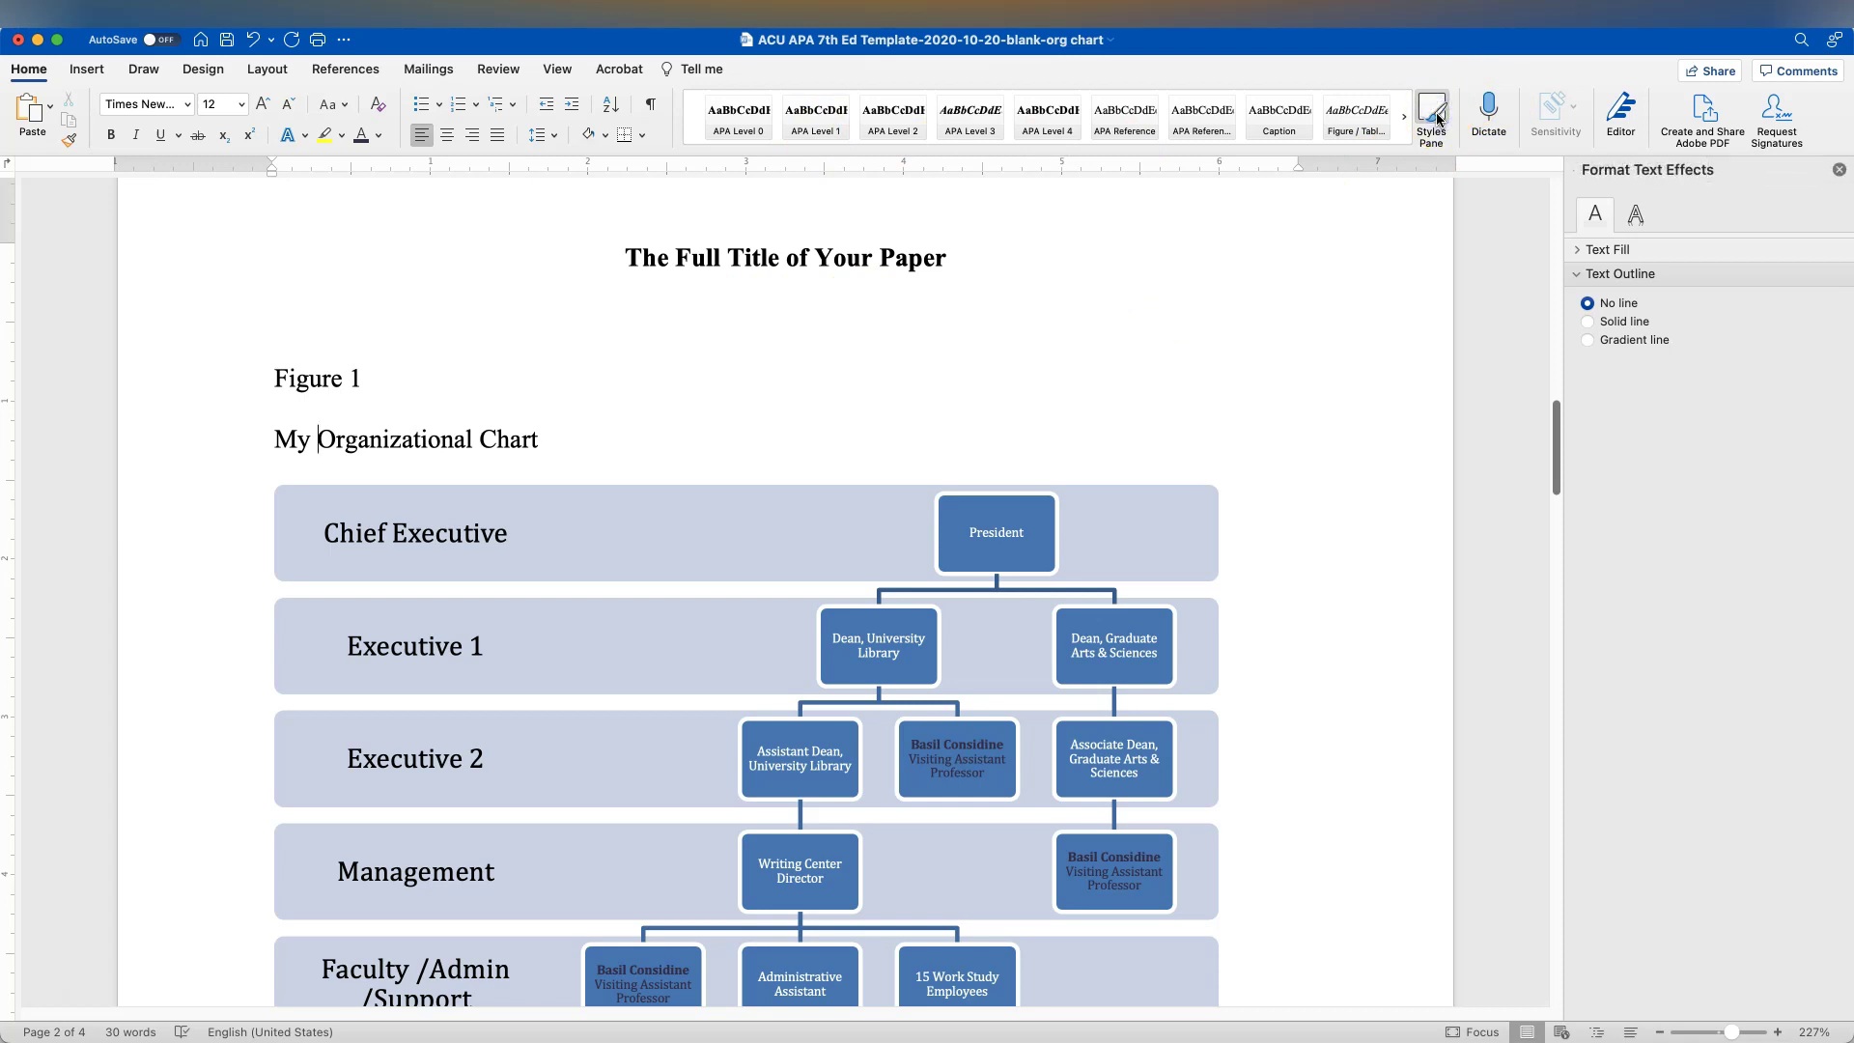
{"action": "scroll", "coordinate": [1700, 538], "scroll_direction": "down", "scroll_amount": 10}
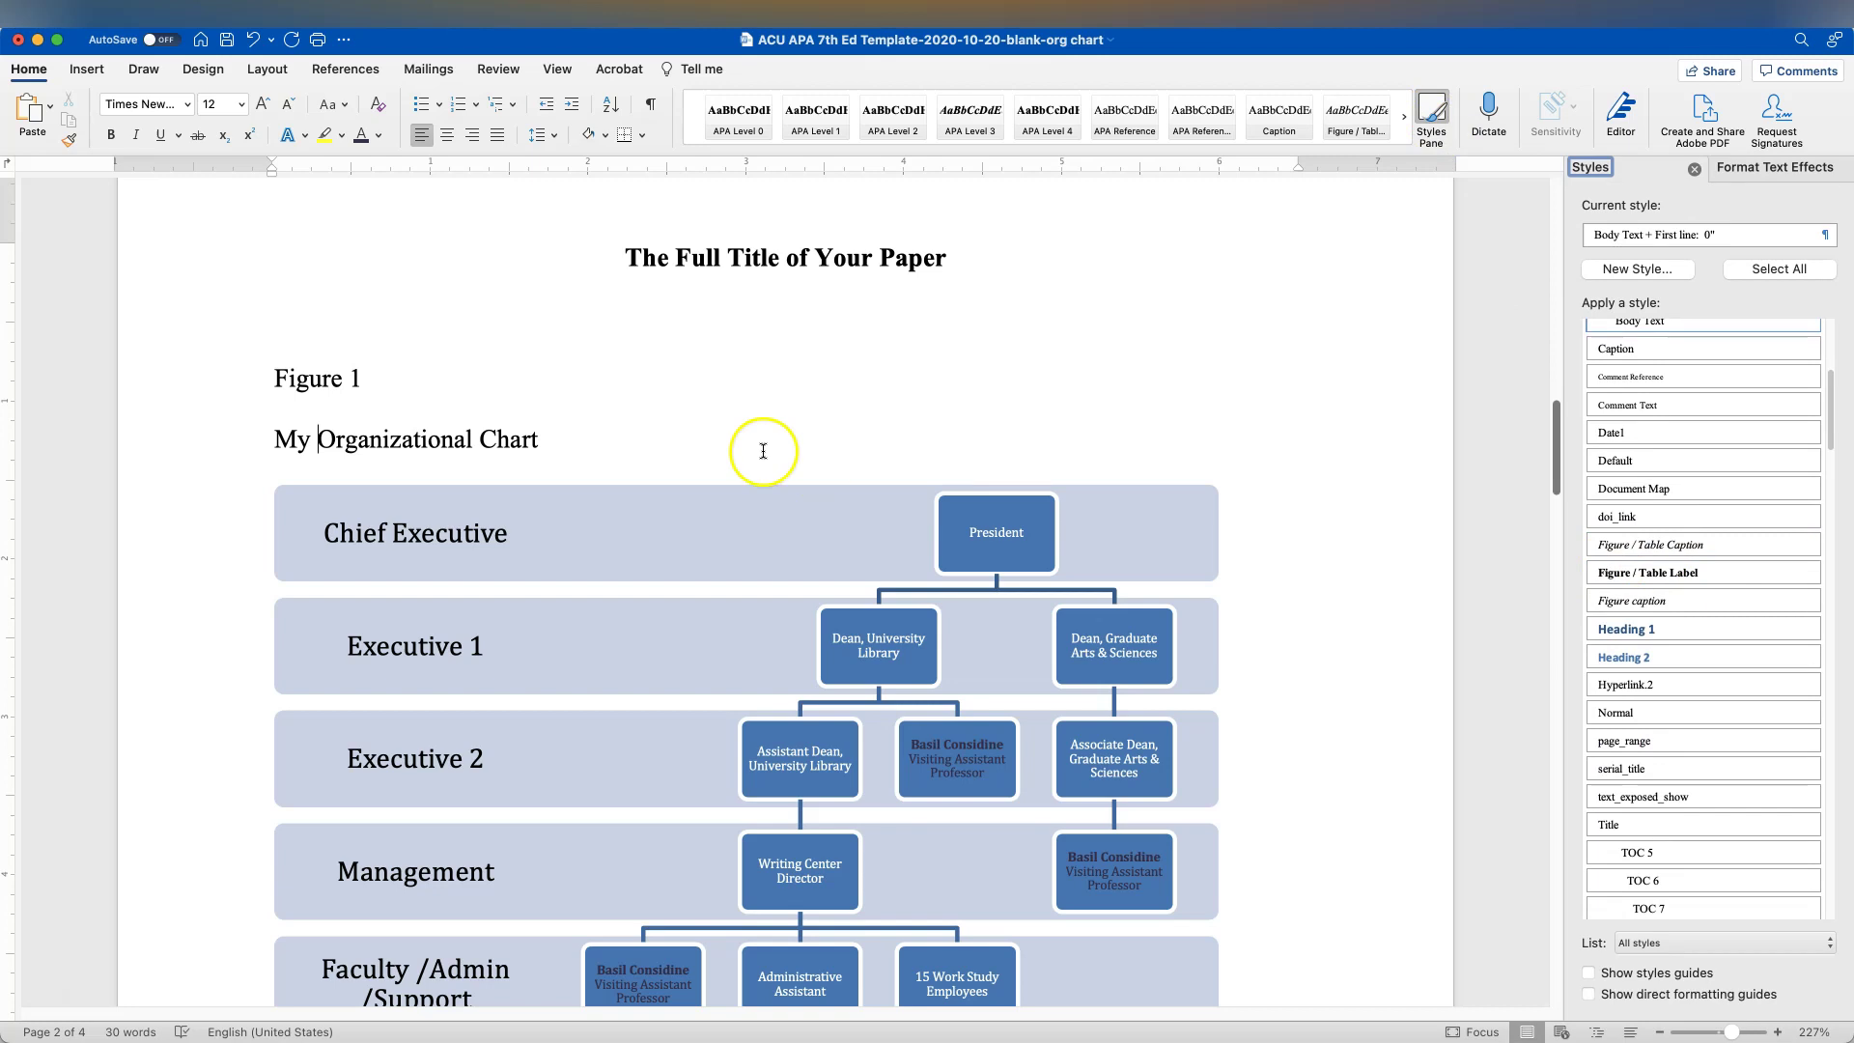
{"action": "left_click", "coordinate": [457, 381]}
{"action": "left_click_drag", "start_coordinate": [458, 381], "coordinate": [257, 376]}
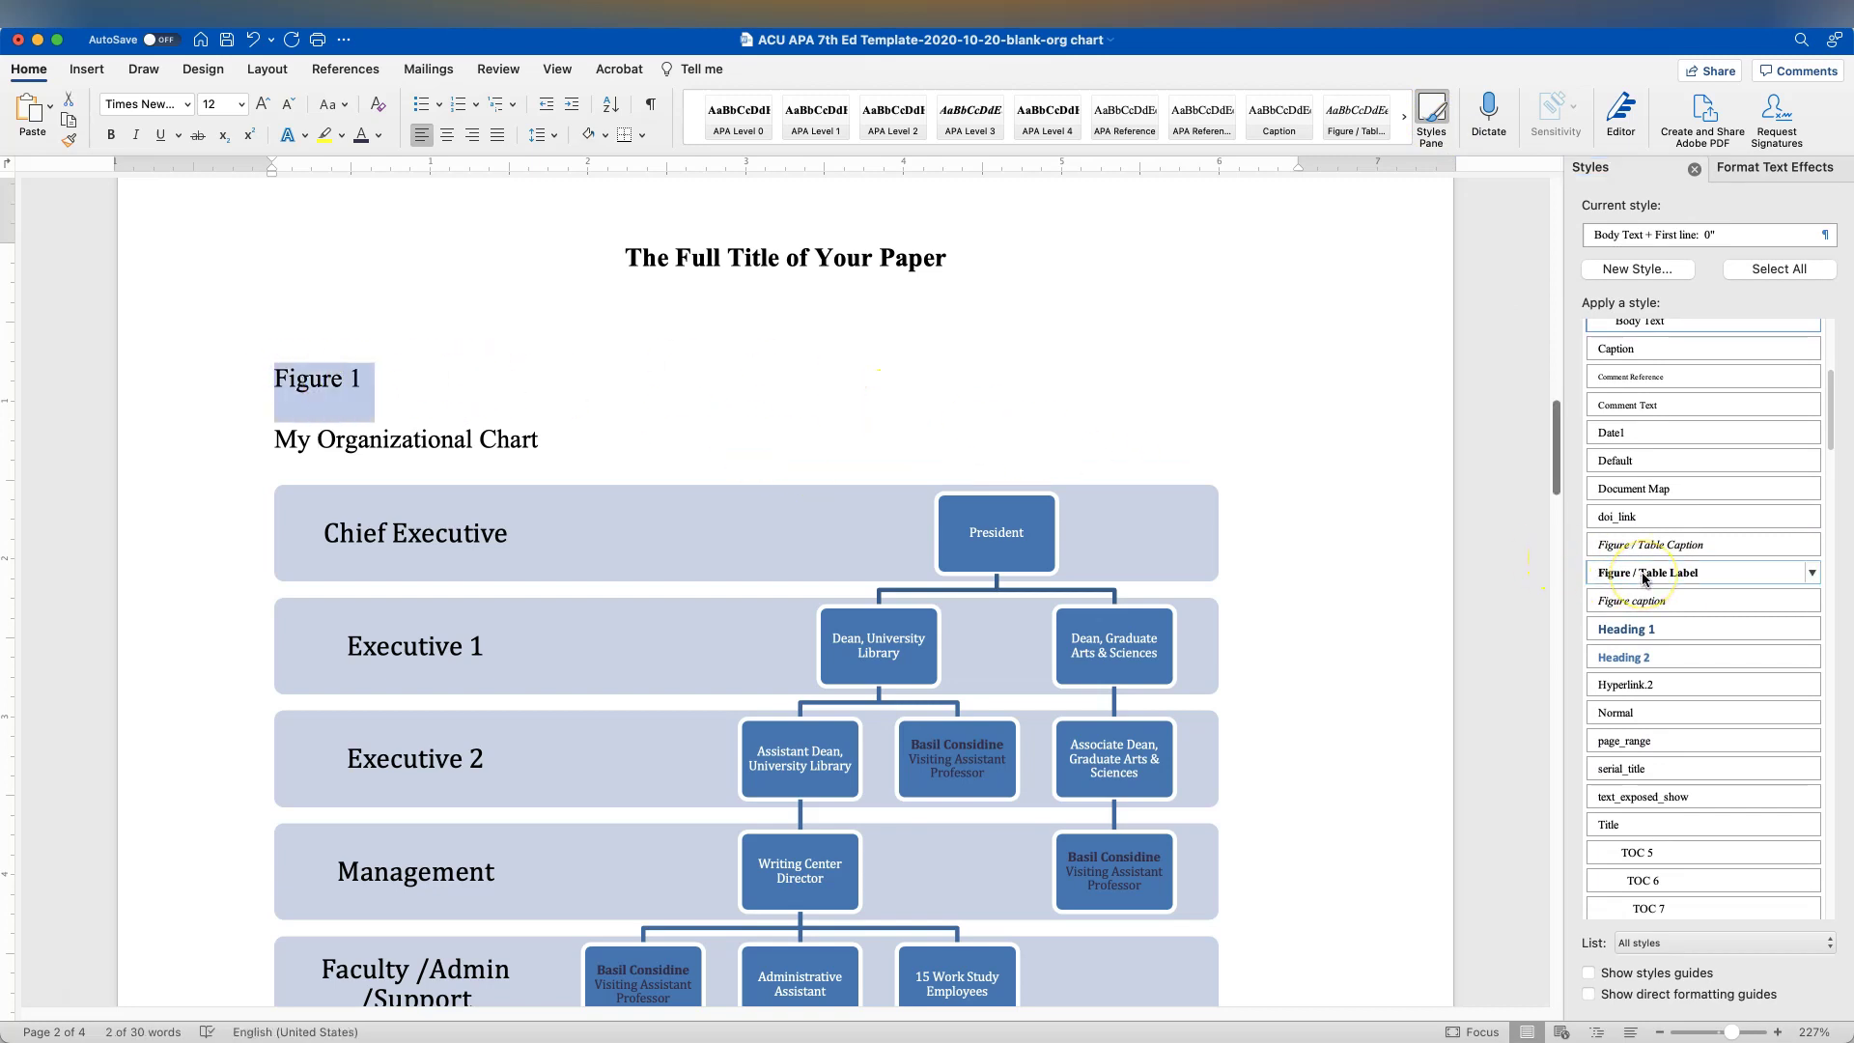
{"action": "left_click", "coordinate": [1647, 573]}
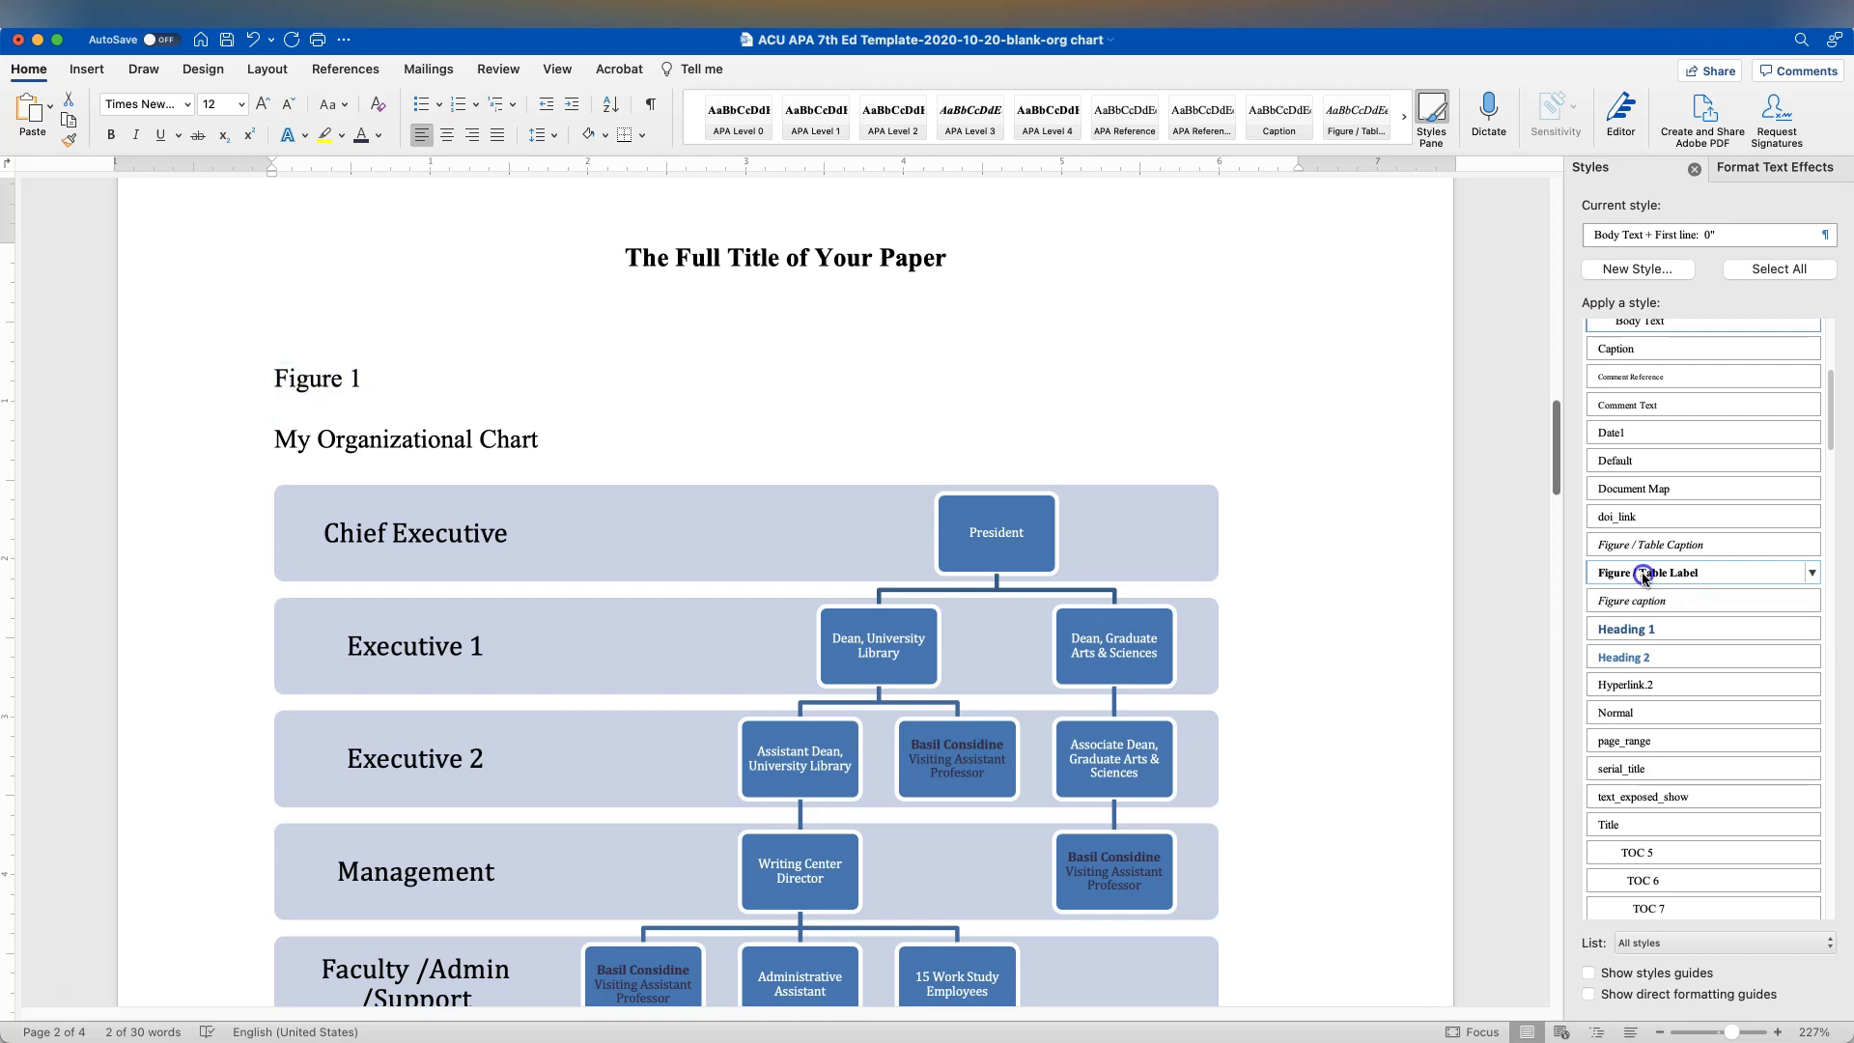
Apply the Figure / Table Caption style to 'My Organizational Chart'
{"action": "left_click", "coordinate": [695, 436]}
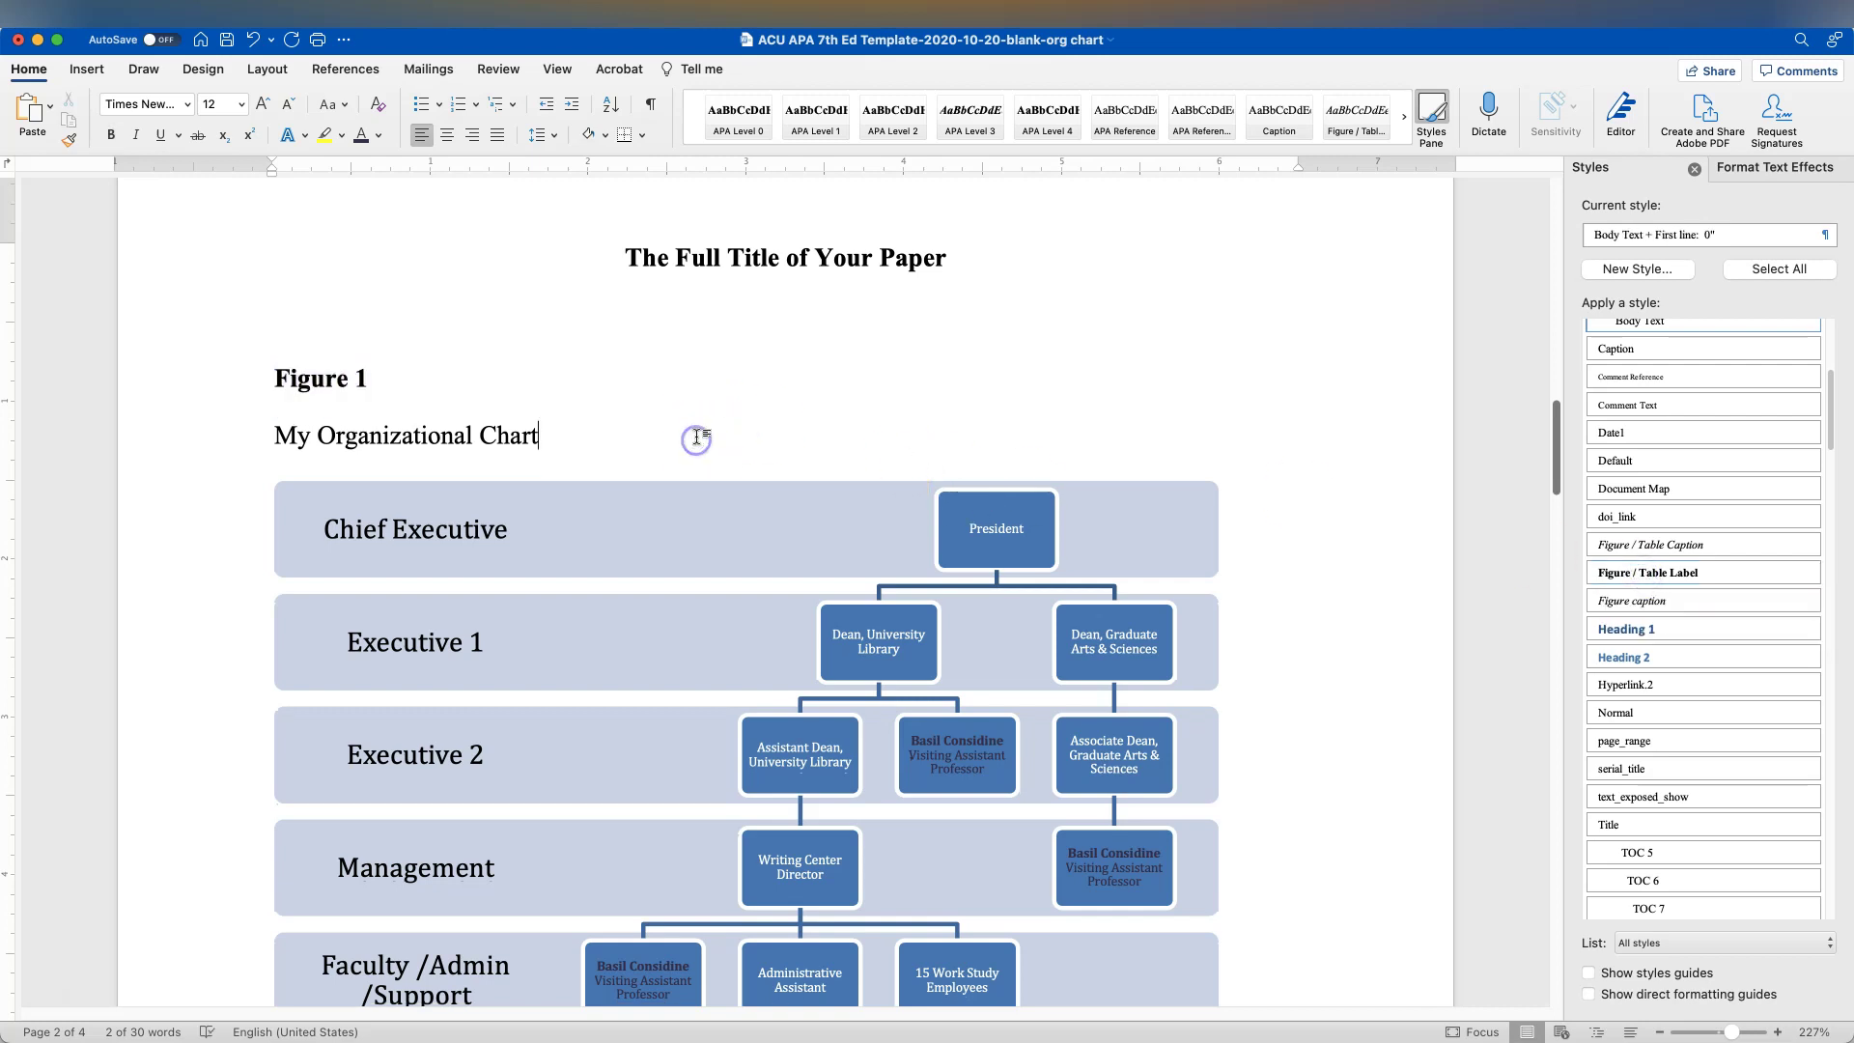
{"action": "triple_click", "coordinate": [695, 434]}
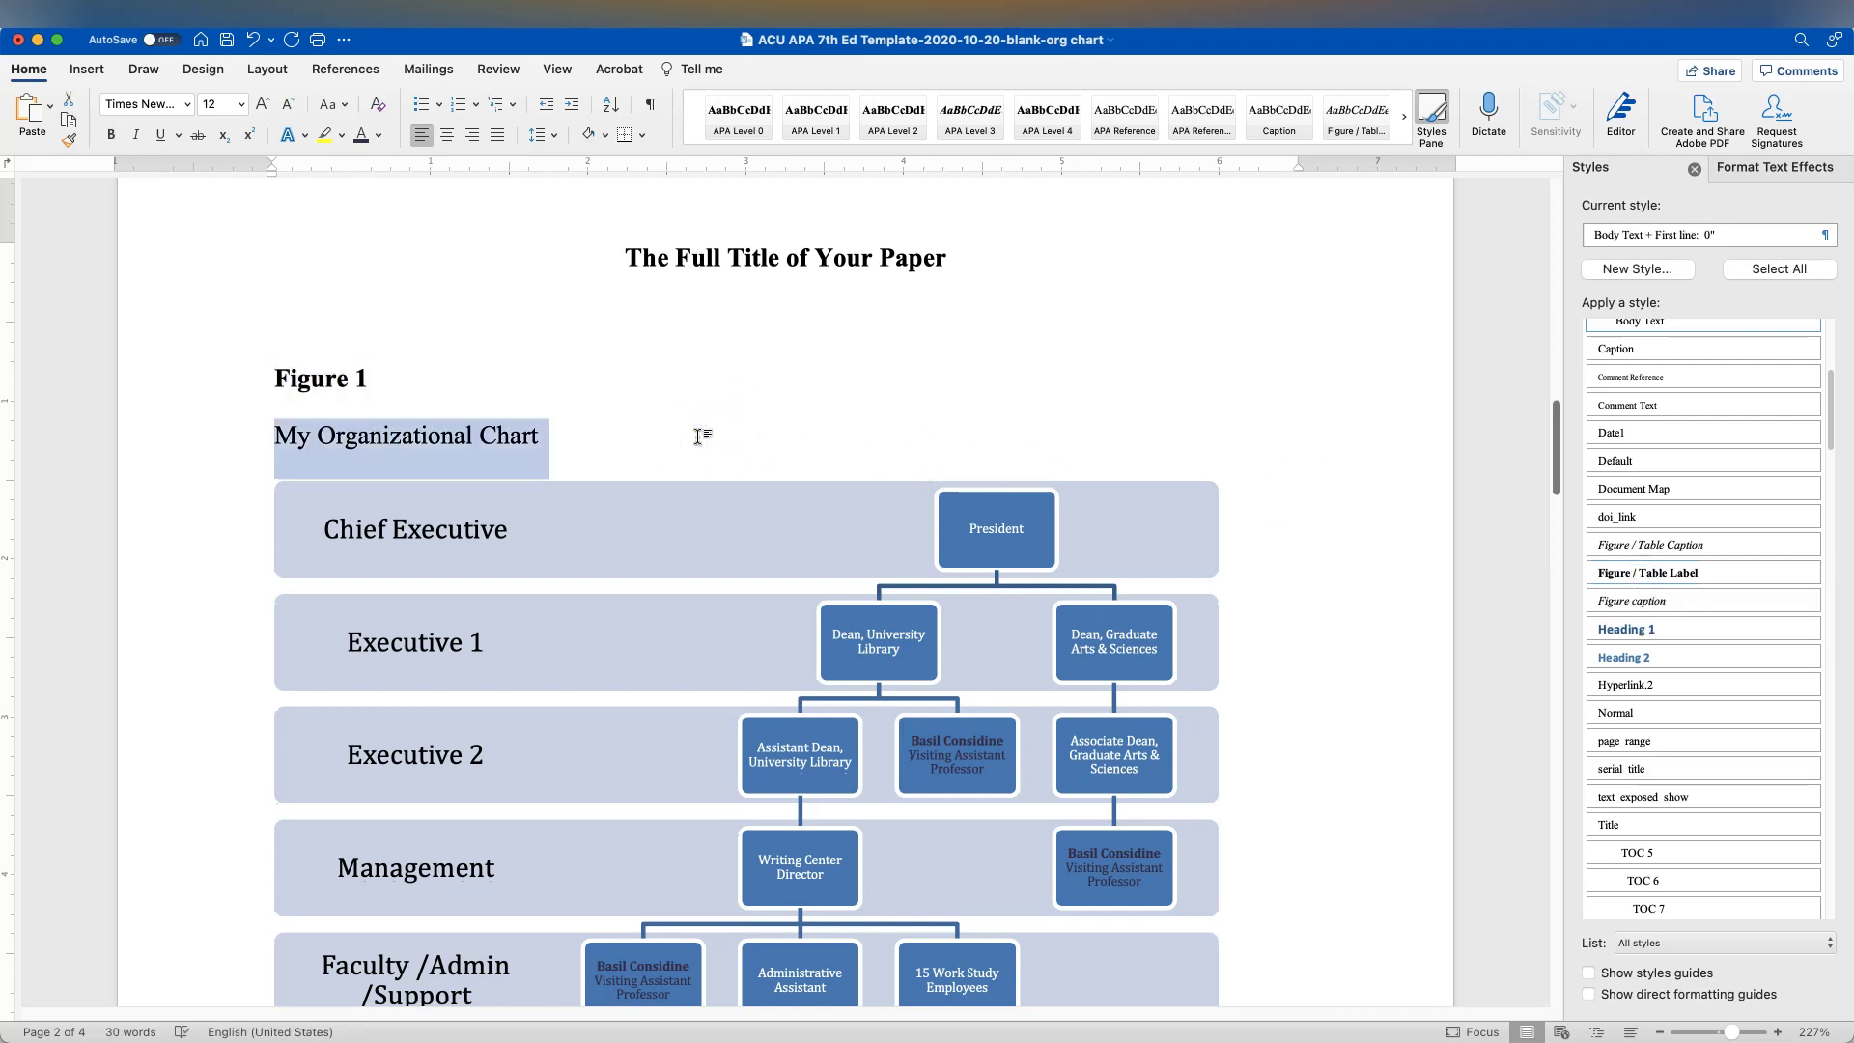
{"action": "left_click", "coordinate": [1670, 548]}
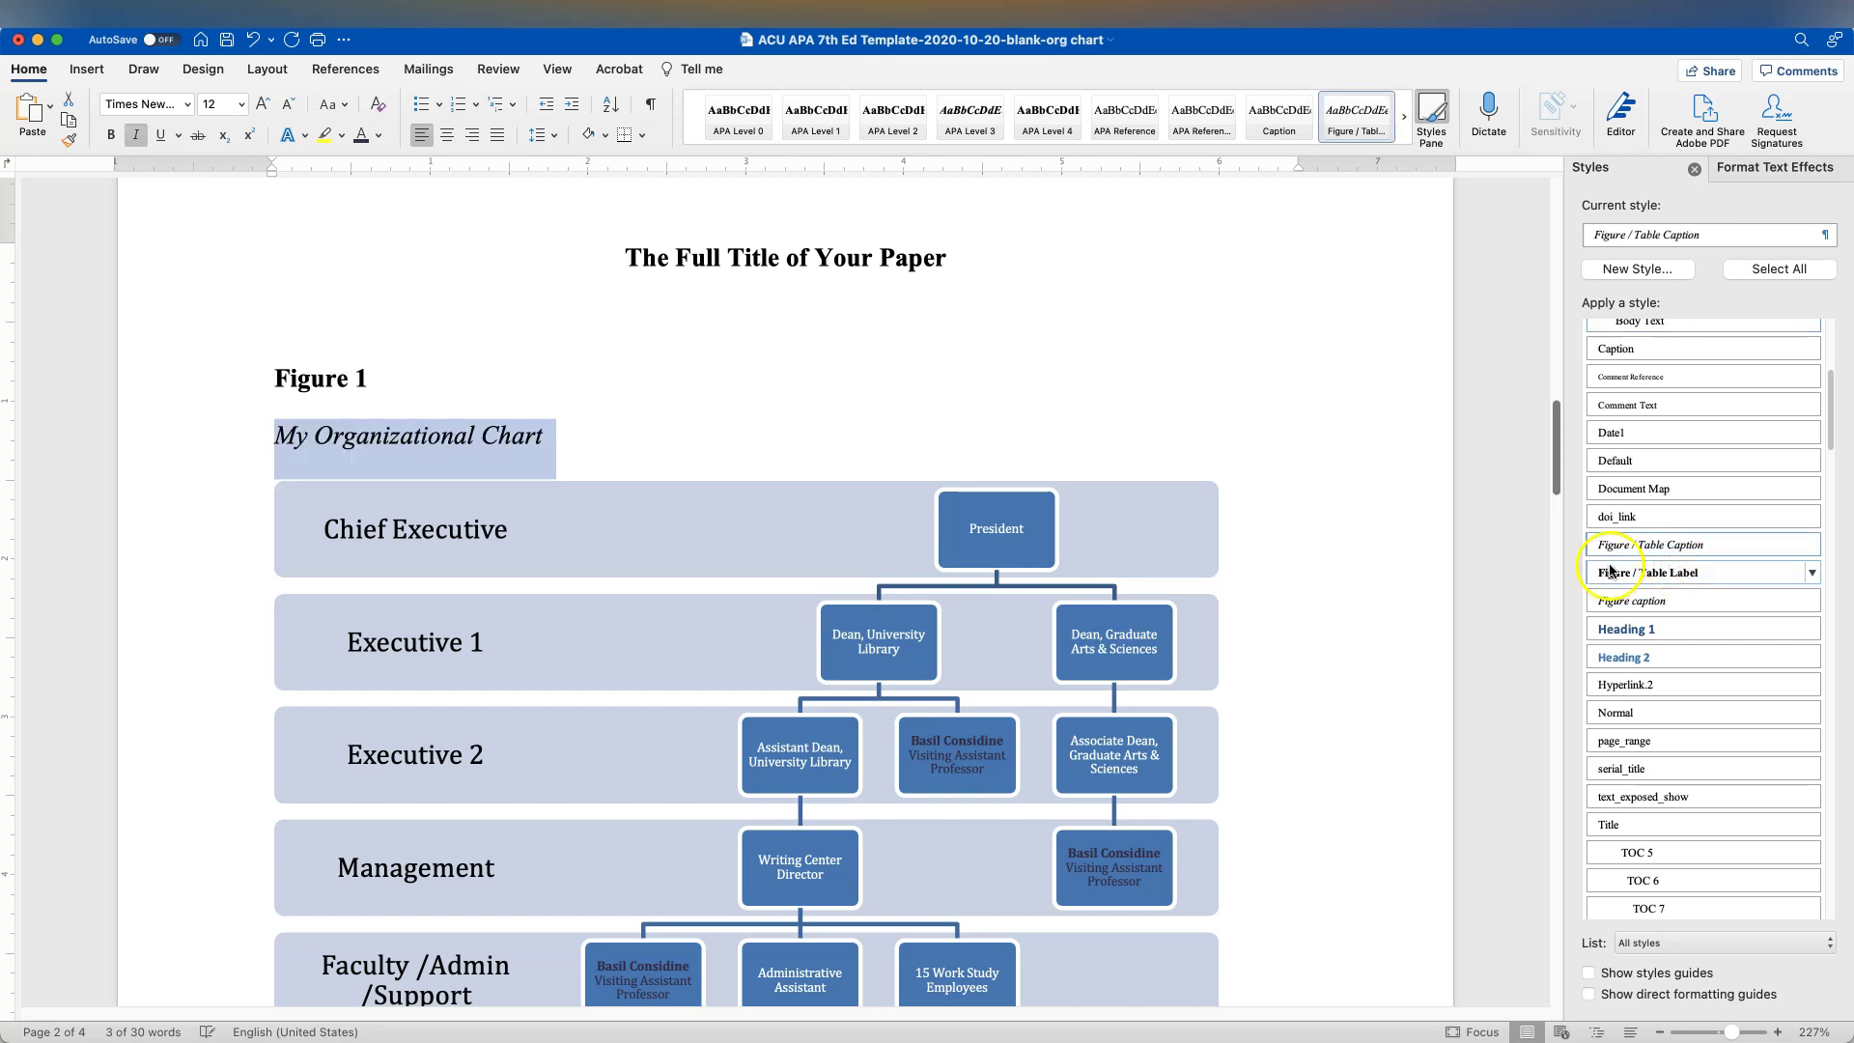
{"action": "left_click", "coordinate": [1381, 563]}
Add an empty line between the paper title and 'Figure 1'
{"action": "scroll", "coordinate": [1381, 563], "scroll_direction": "down", "scroll_amount": 2}
{"action": "scroll", "coordinate": [1381, 563], "scroll_direction": "down", "scroll_amount": 1}
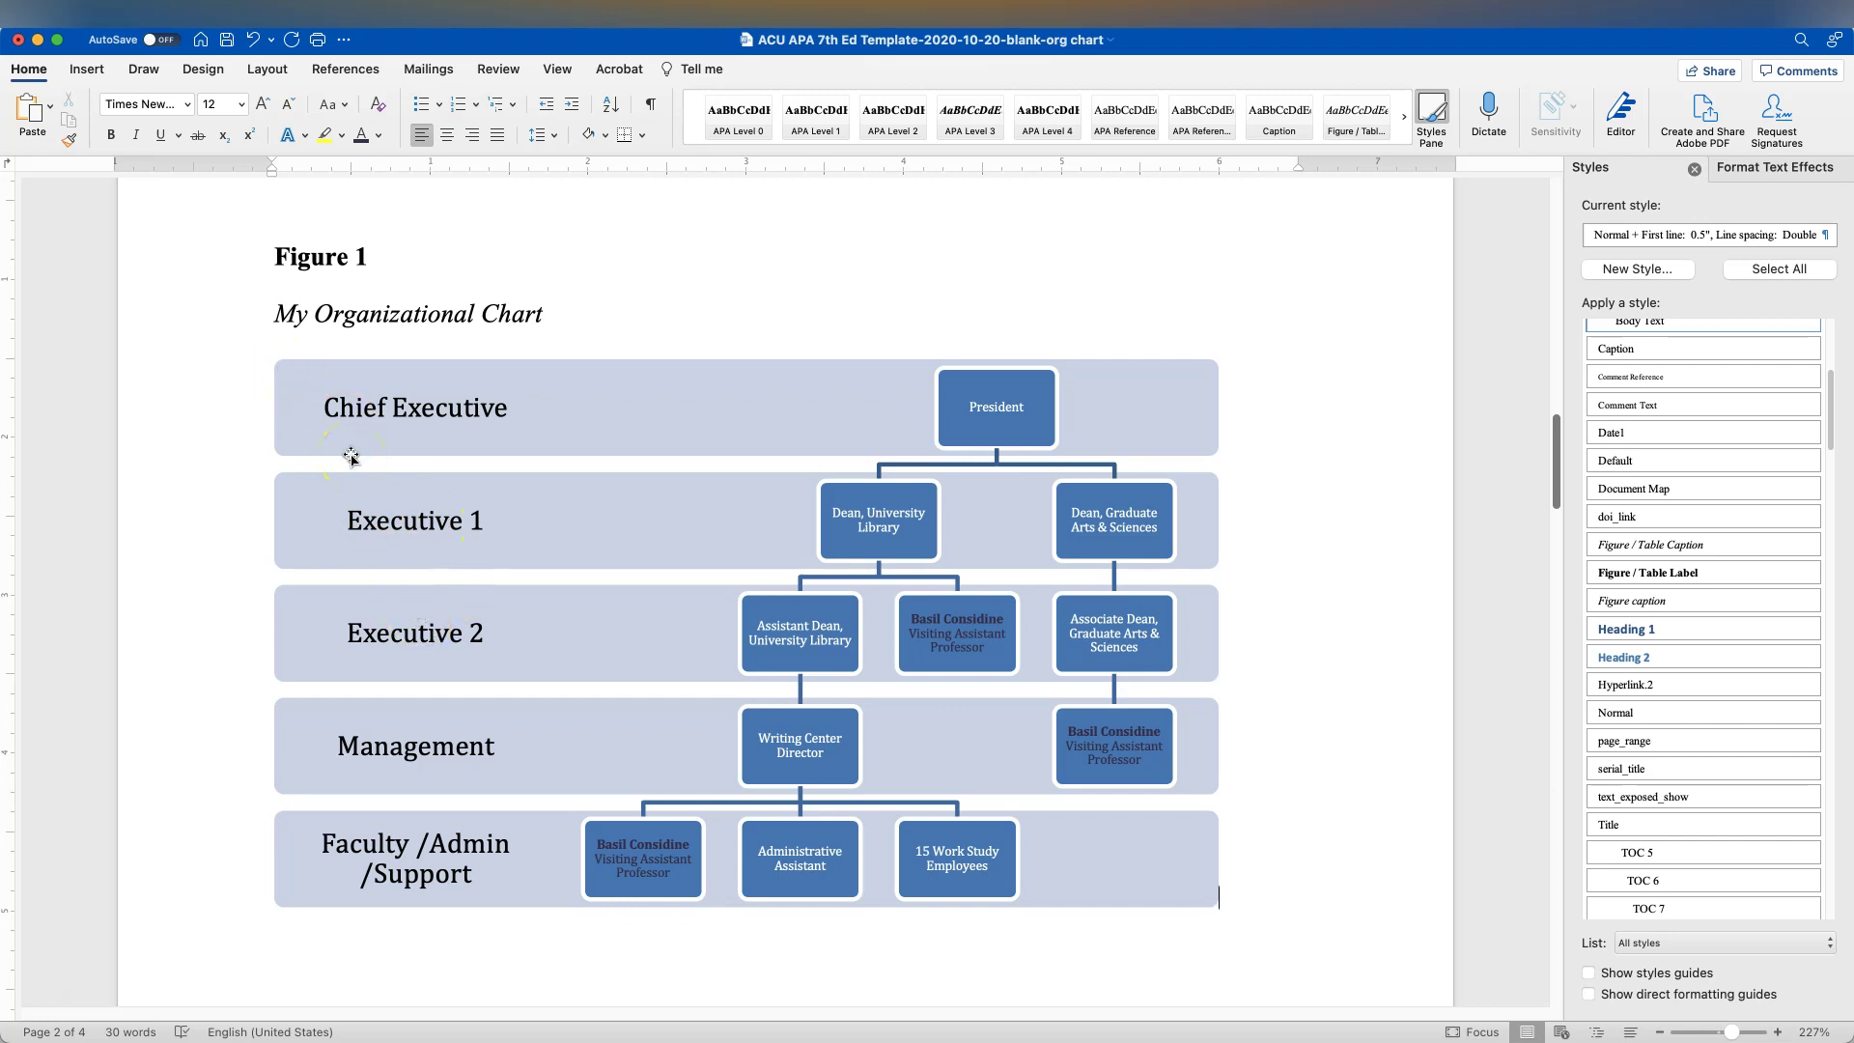
{"action": "scroll", "coordinate": [360, 413], "scroll_direction": "up", "scroll_amount": 3}
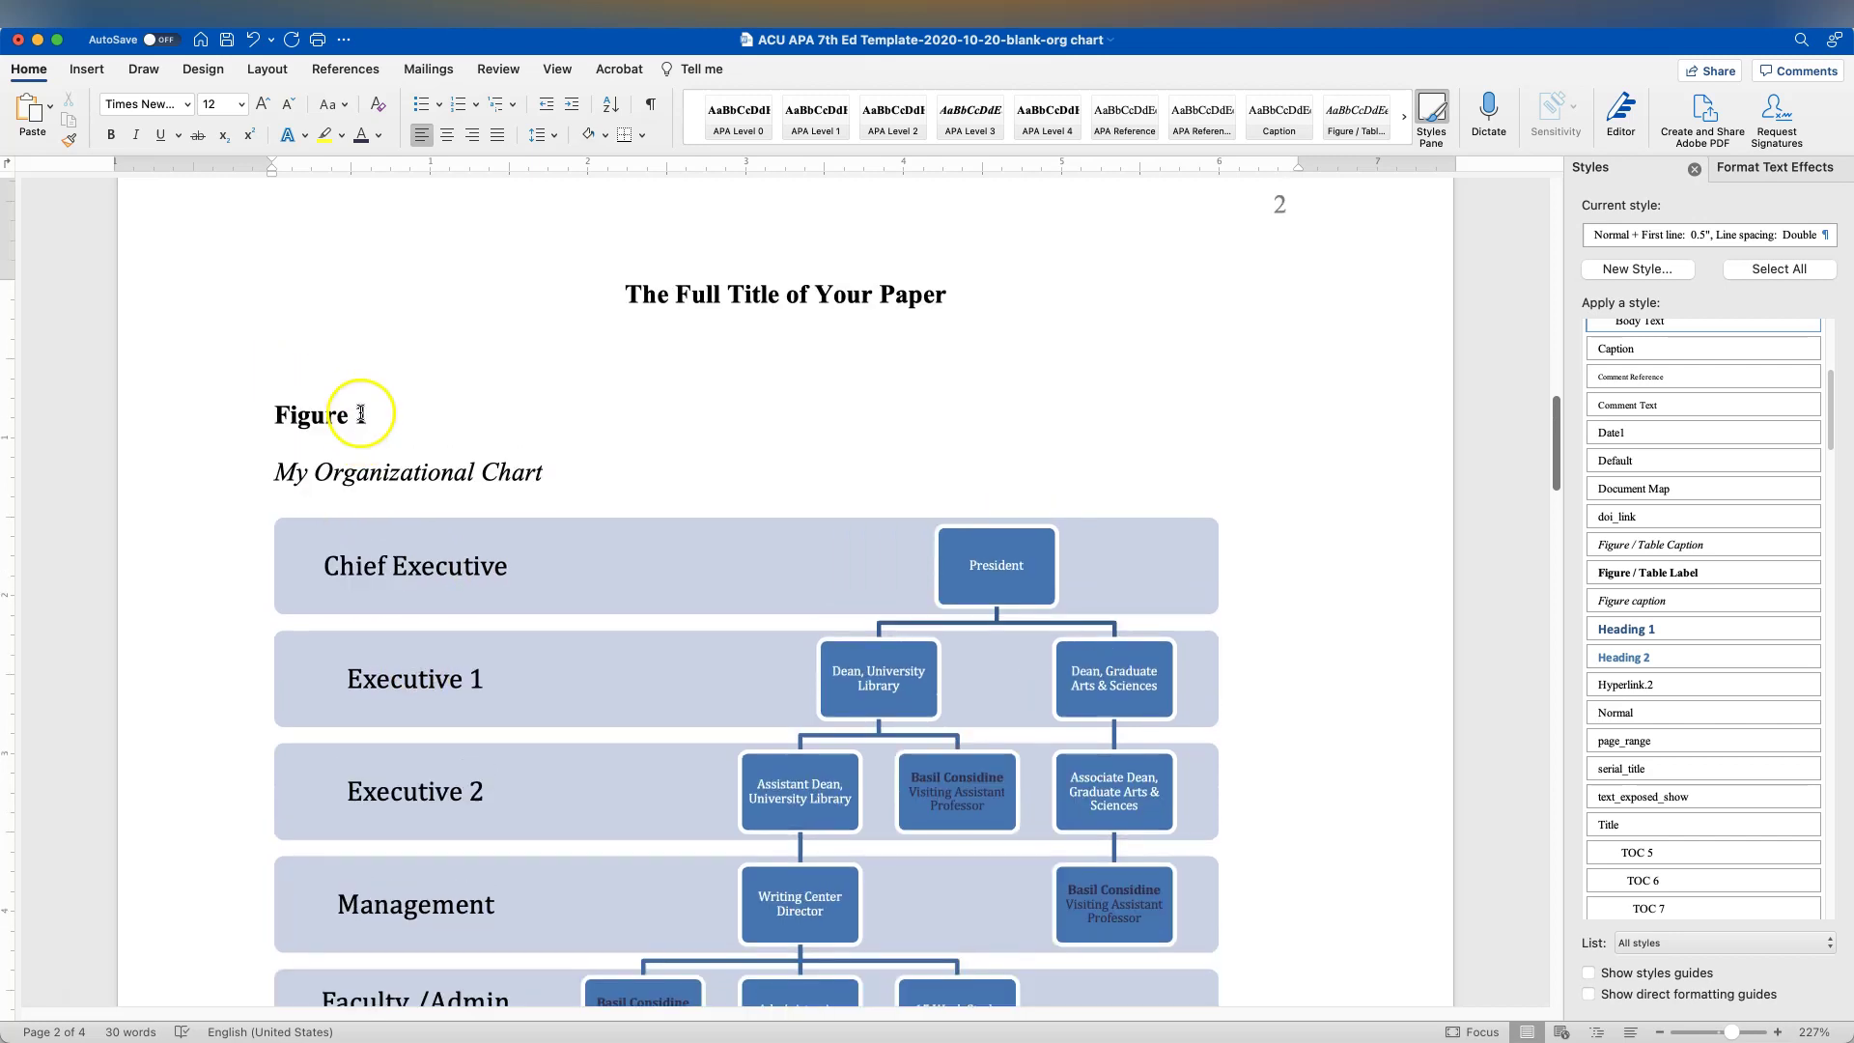
{"action": "left_click", "coordinate": [364, 358]}
{"action": "key", "text": "Return"}
{"action": "key", "text": "Up"}
{"action": "left_click", "coordinate": [367, 361]}
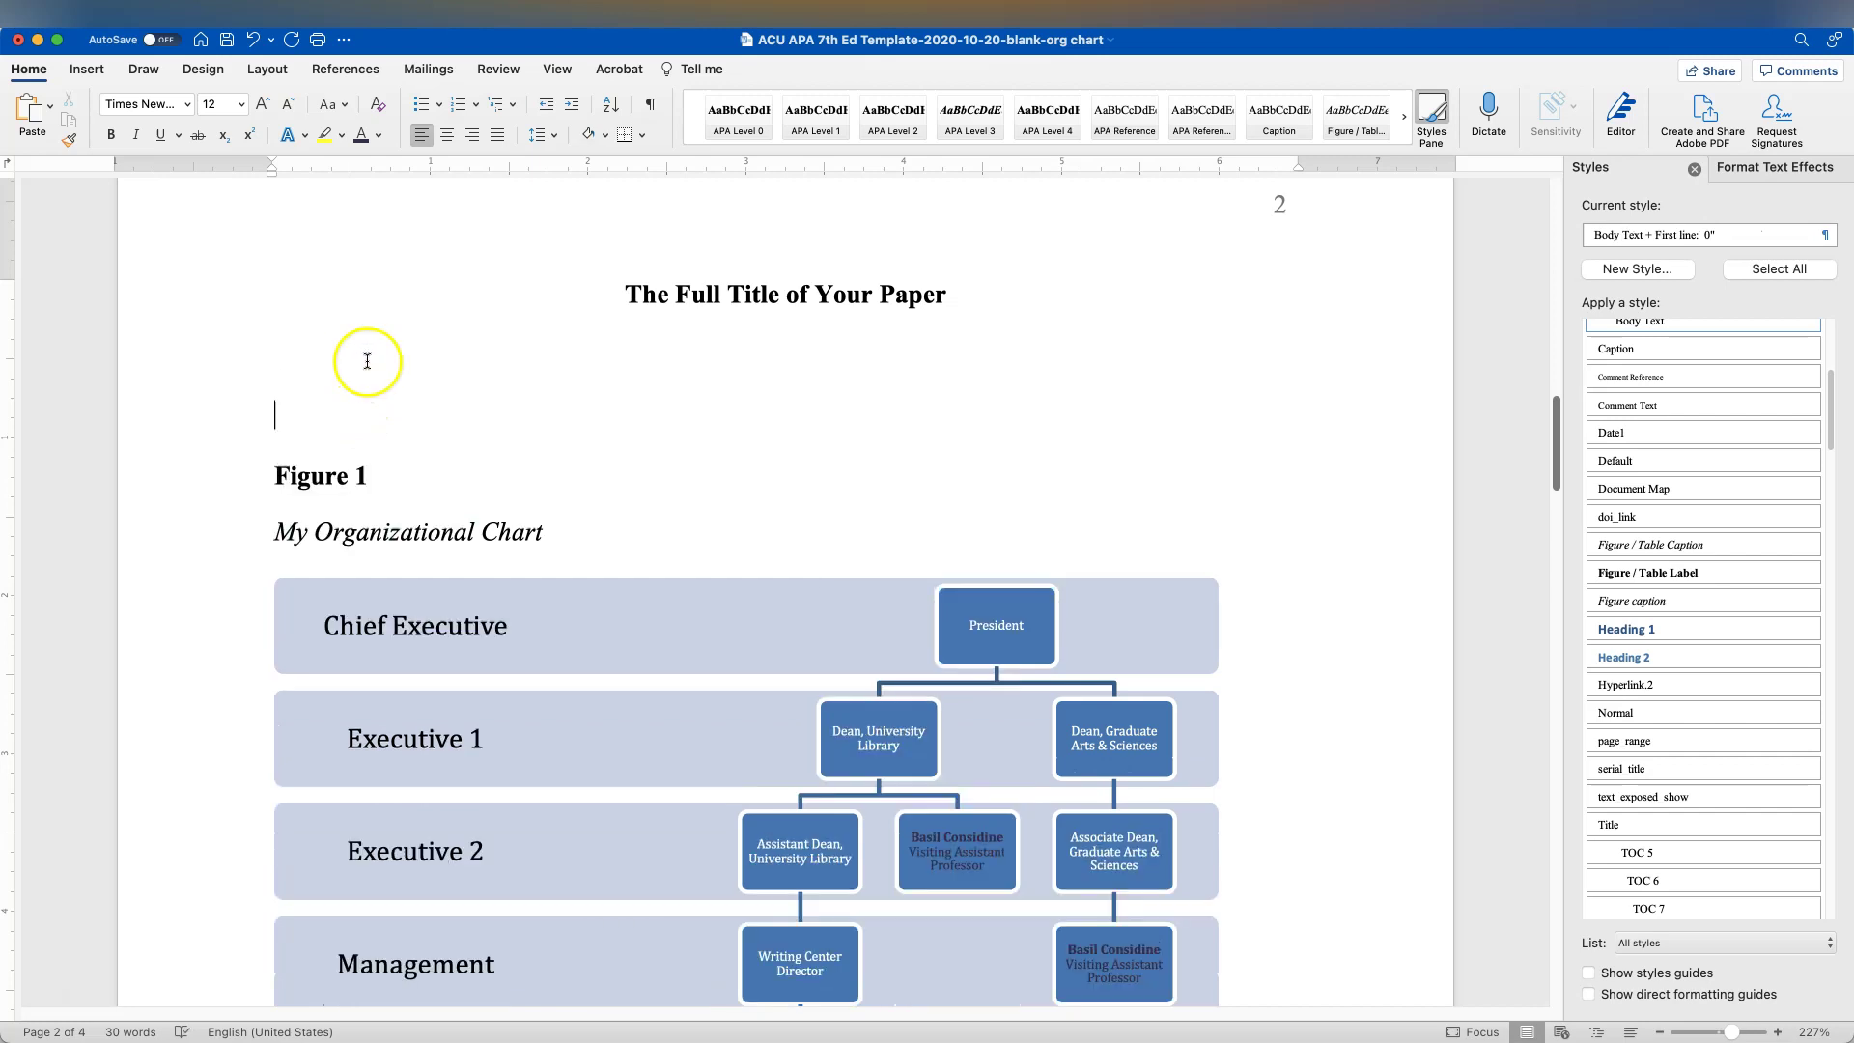
Copy the W4 assignment bullets from 'Locate' to 'other names.' in Canvas for Word
{"action": "key", "text": "Down"}
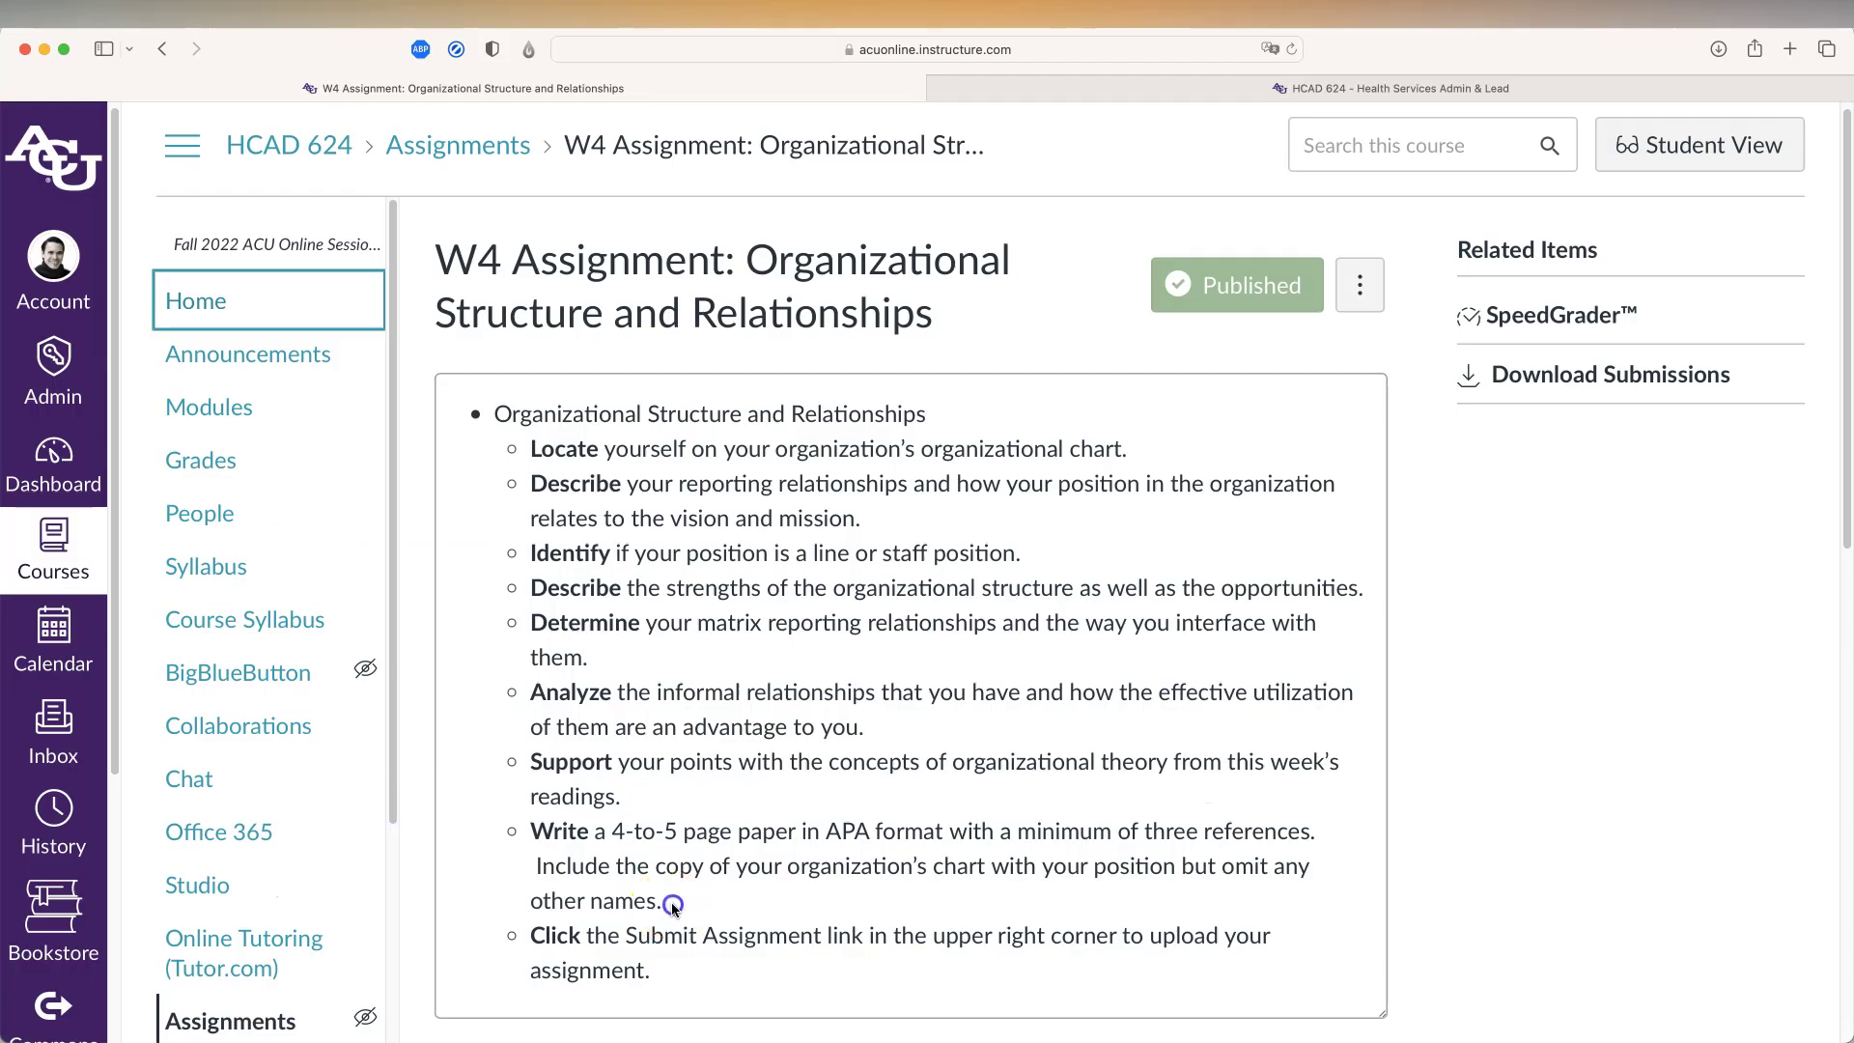
{"action": "left_click_drag", "start_coordinate": [664, 903], "coordinate": [499, 451]}
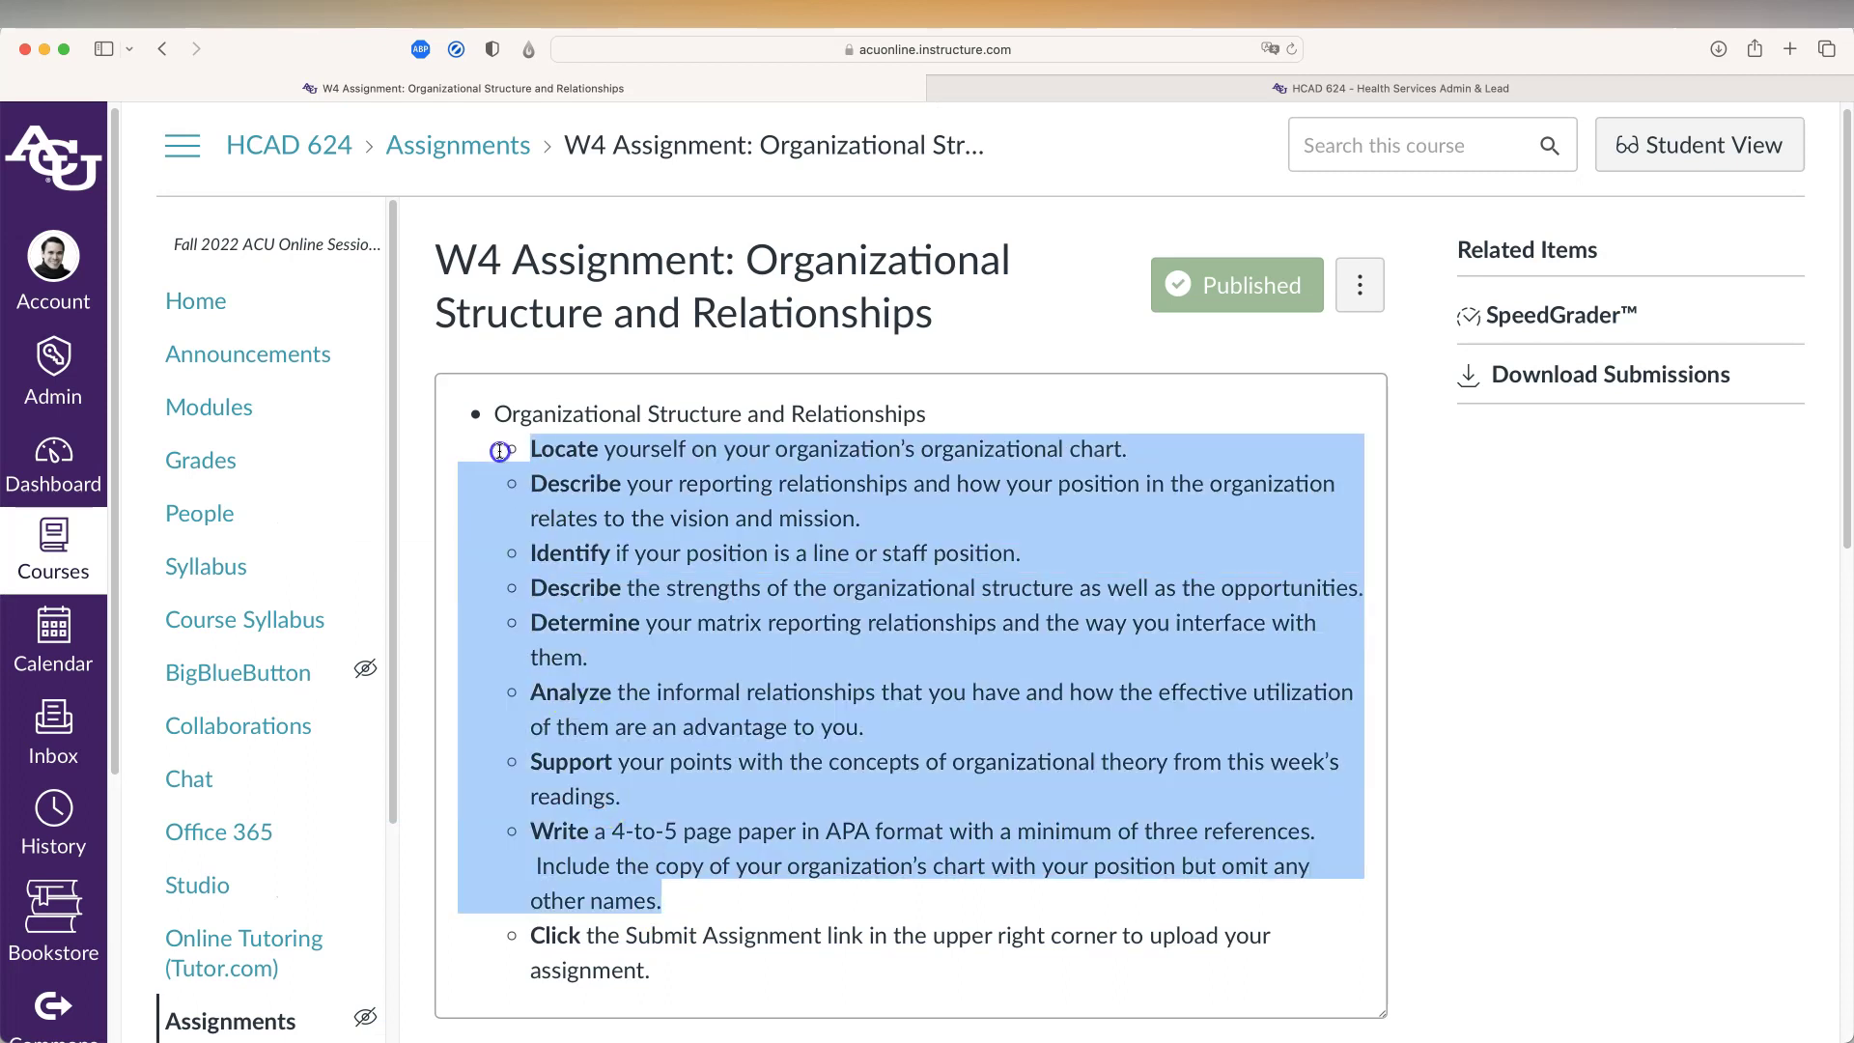
{"action": "key", "text": "super+Tab"}
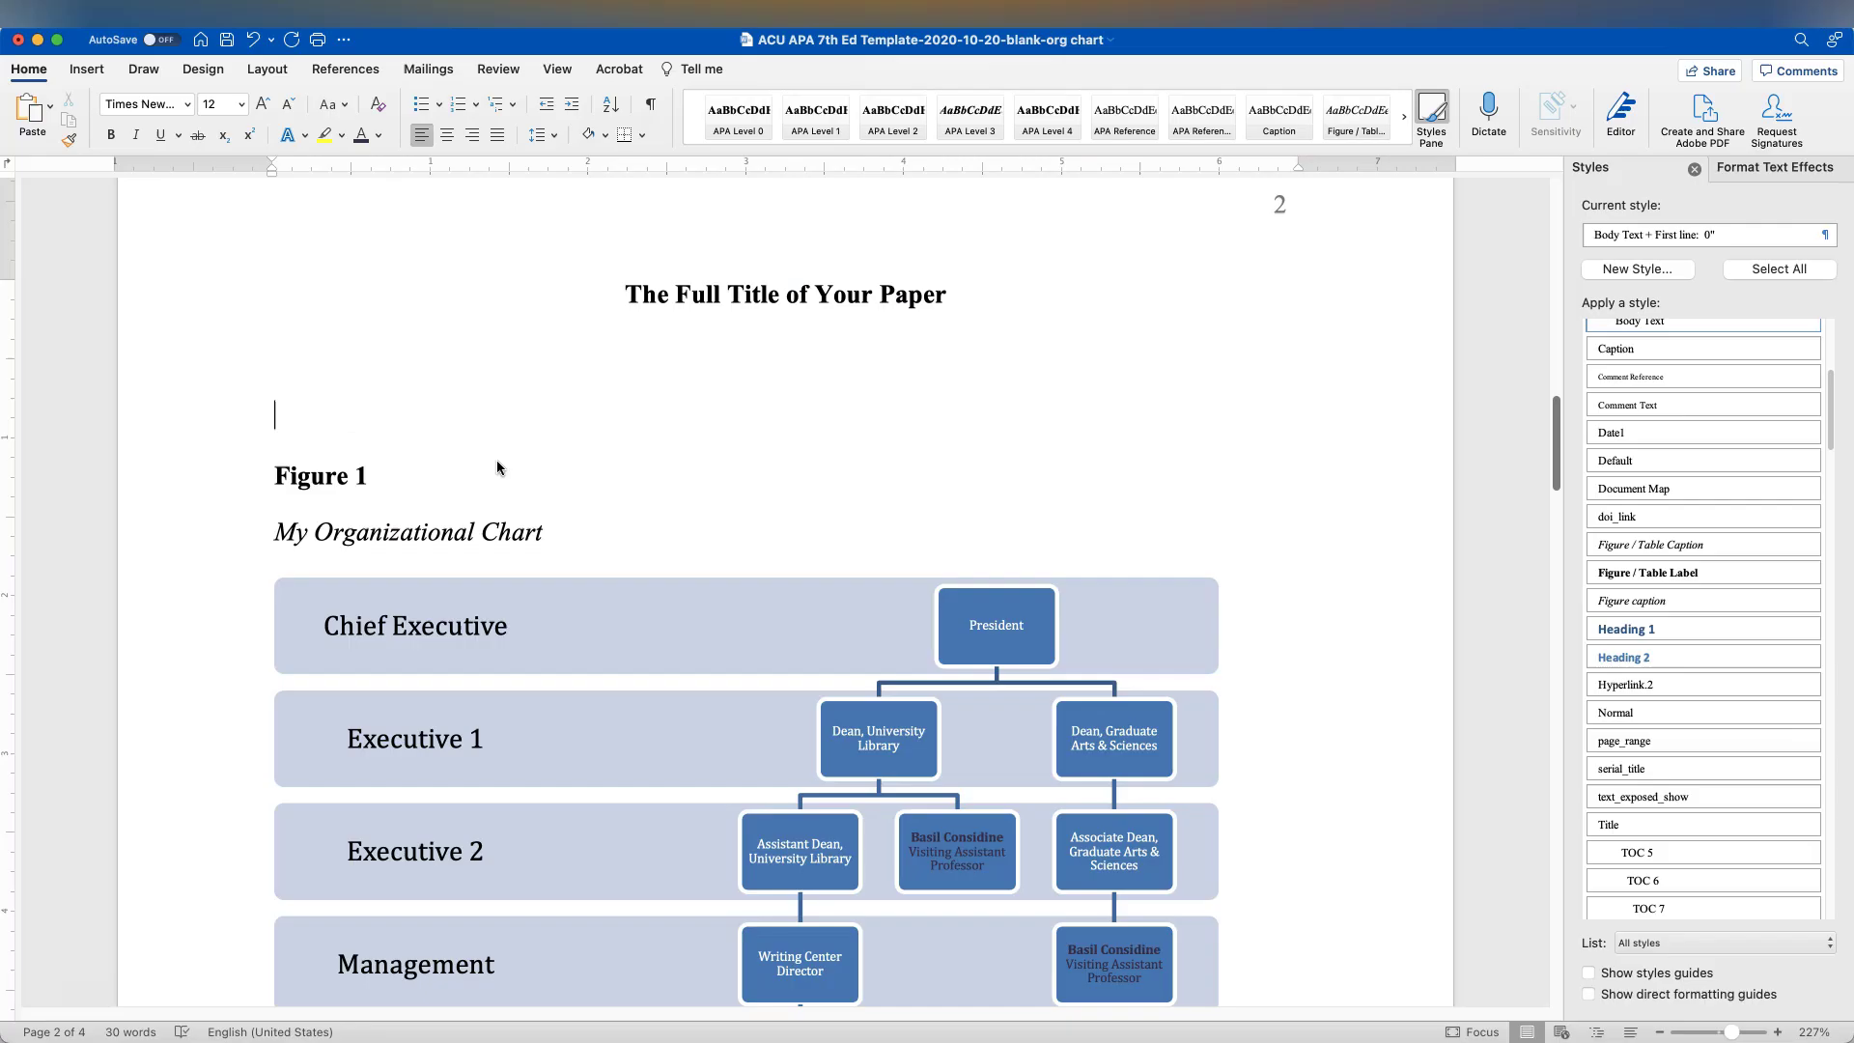
Paste the assignment bullets under the paper title, matching the paper's formatting
{"action": "type", "text": "Locate yourself on your organization’s organizational chart. Describe your reporting relationships and how your position in the organization relates to the vision and mission. Identify if your position is a line or staff position. Describe the strengths of the organizational structure as well as the opportunities. Determine your matrix reporting relationships and the way you interface with them. Analyze the informal relationships that you have and how the effective utilization of them are an advantage to you. Support your points with the concepts of organizational theory from this week’s readings. Write a 4-to-5 page paper in APA format with a minimum of three references.  Include the copy of your organization’s chart with your position but omit any other names."}
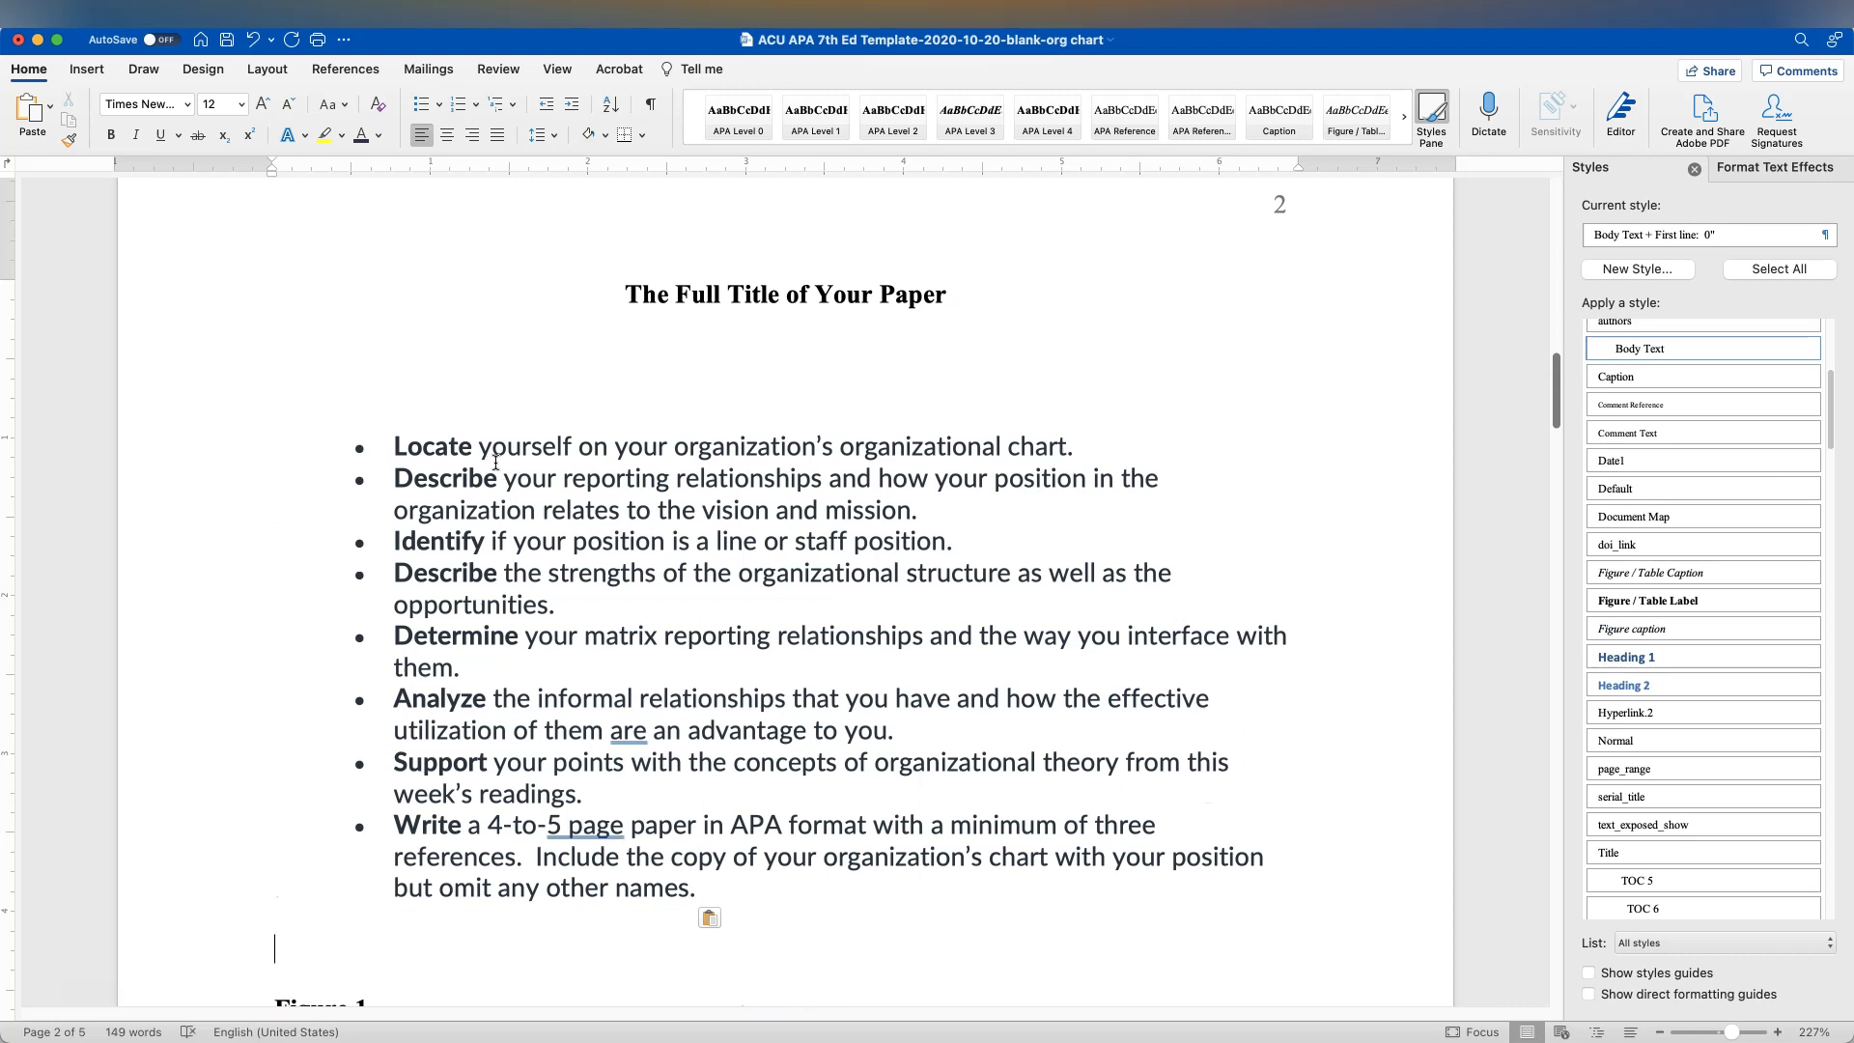
{"action": "left_click", "coordinate": [710, 918]}
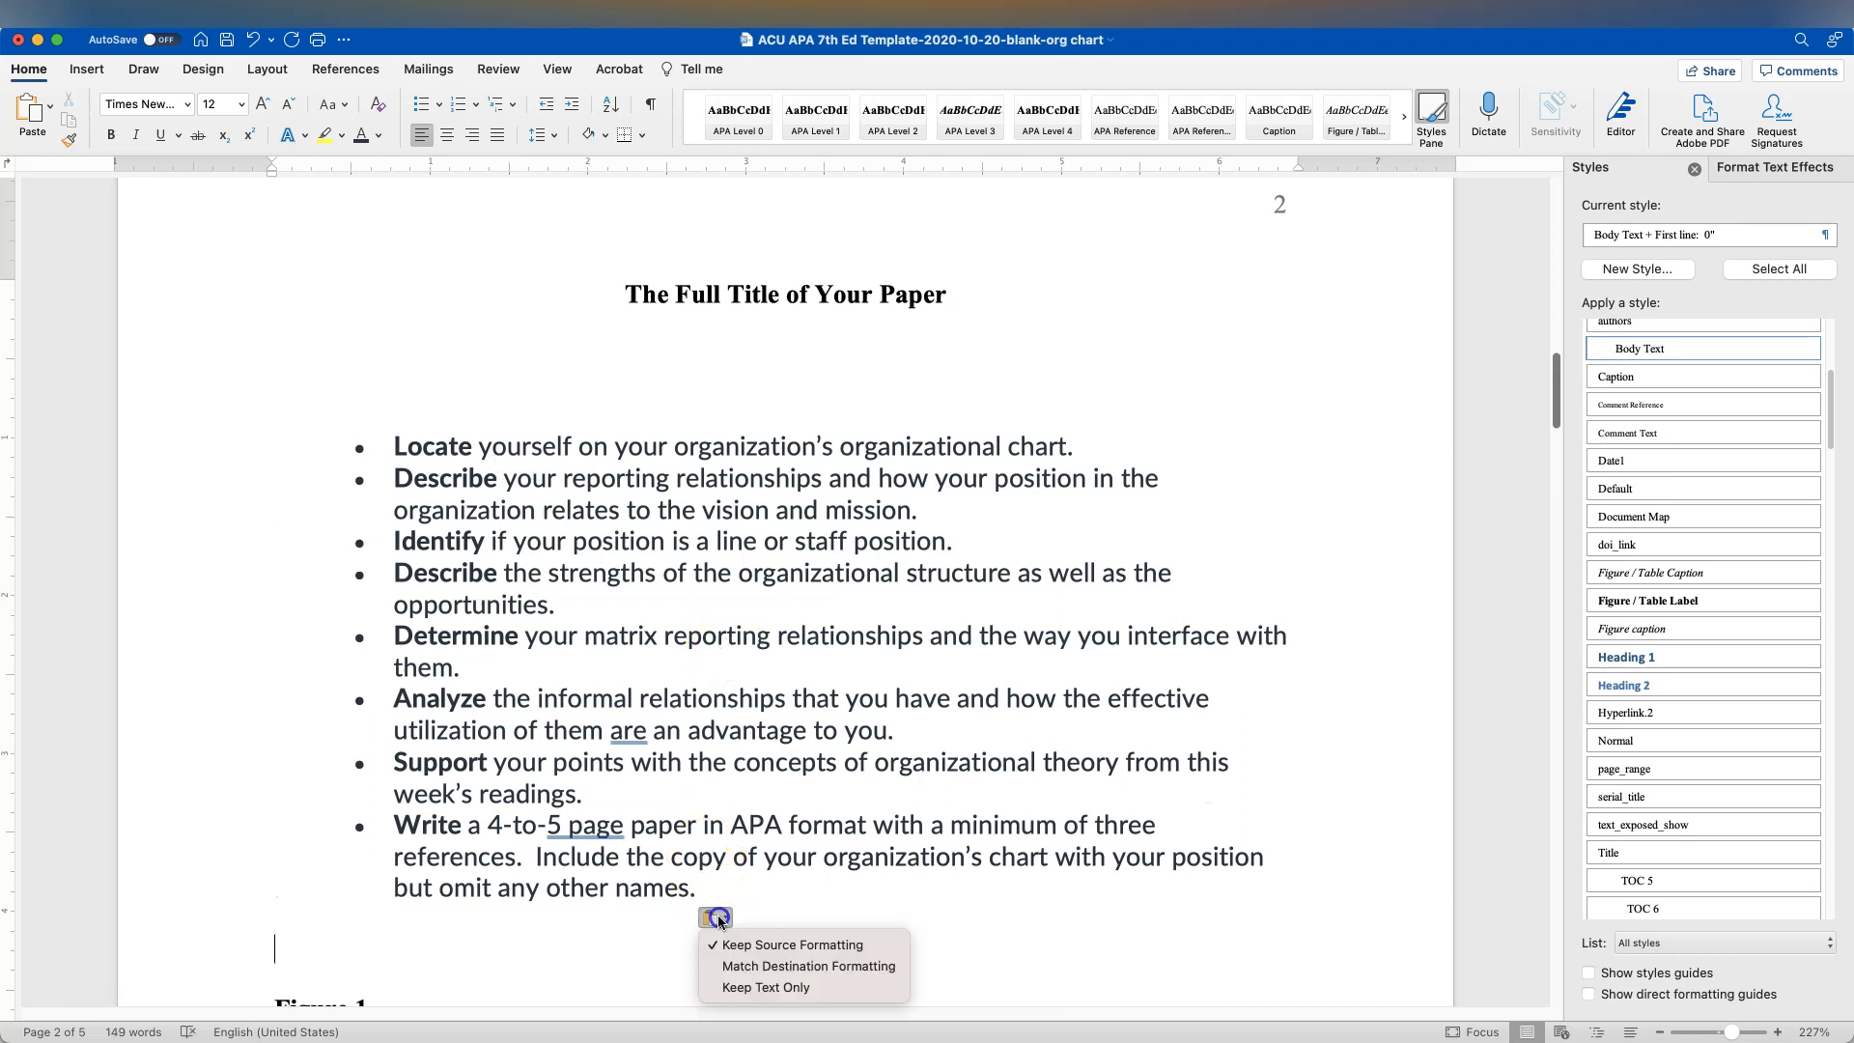
{"action": "left_click", "coordinate": [790, 968]}
Zoom out and scroll to show page 2's title and bullet list
{"action": "scroll", "coordinate": [681, 879], "scroll_direction": "up", "scroll_amount": 5}
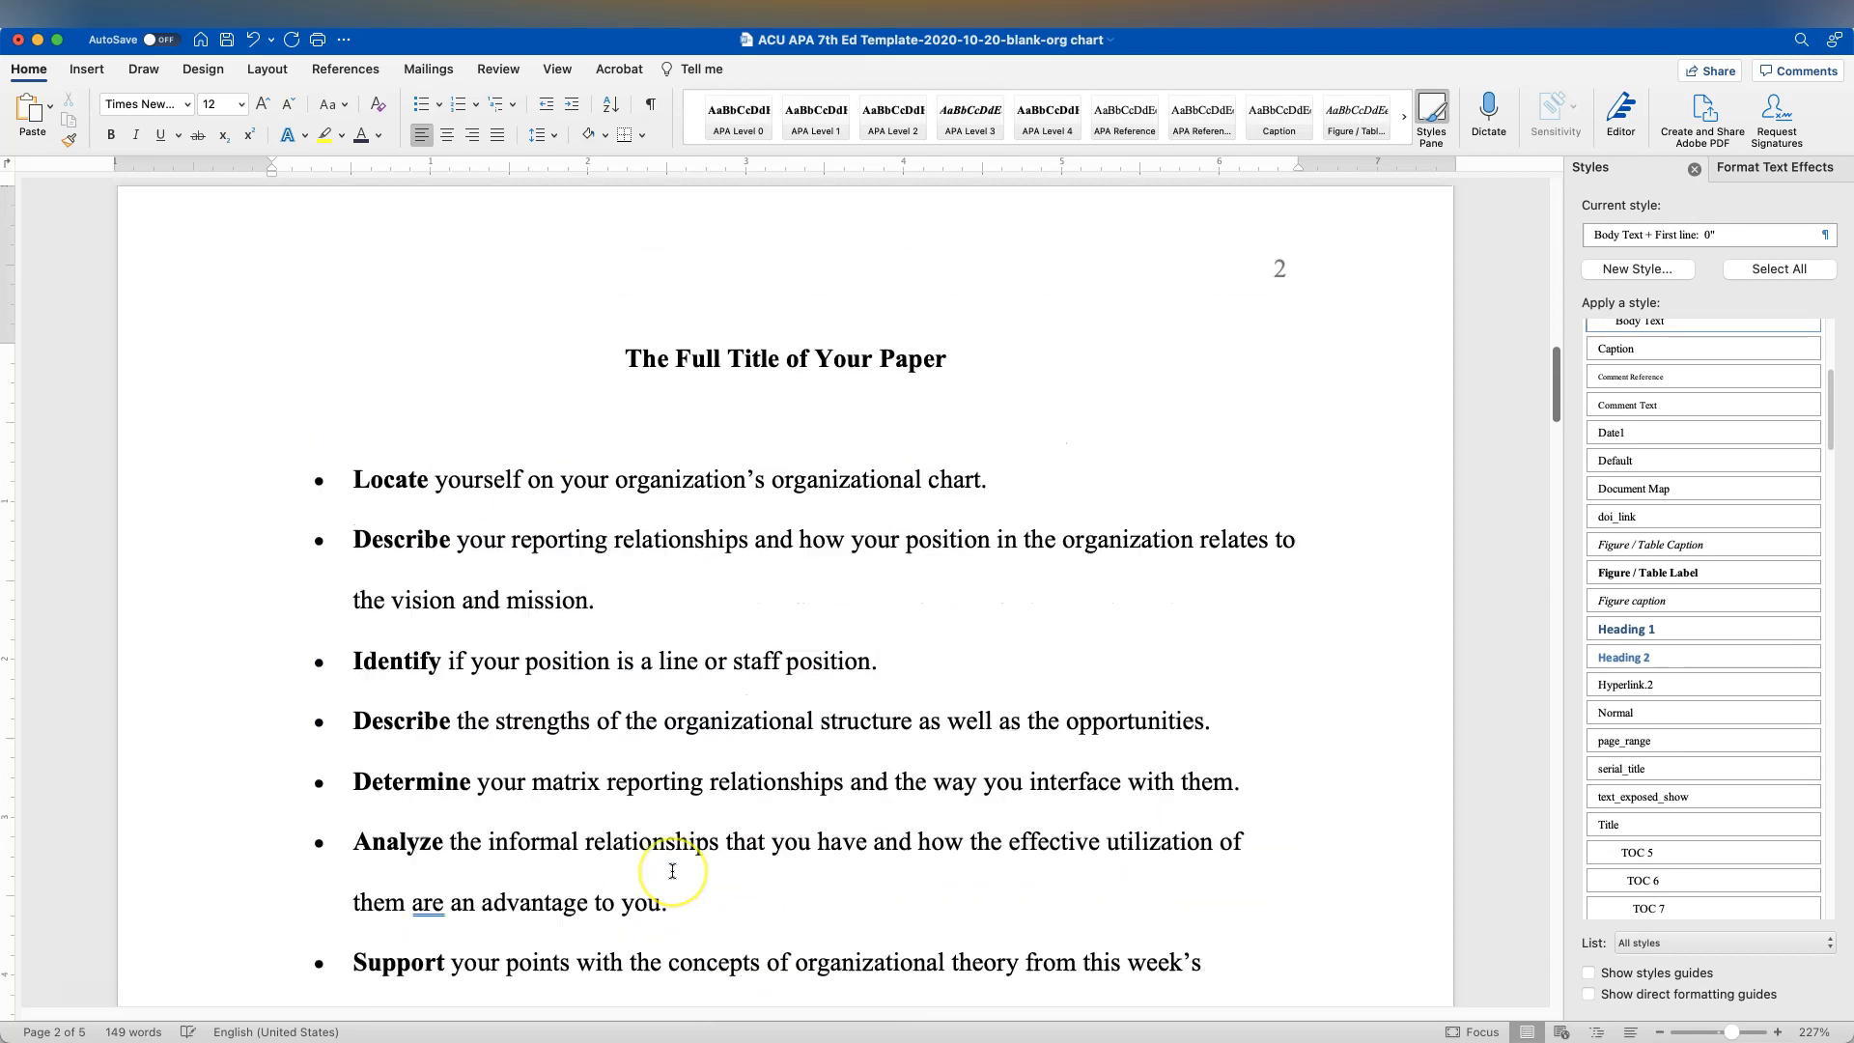
{"action": "left_click", "coordinate": [989, 498]}
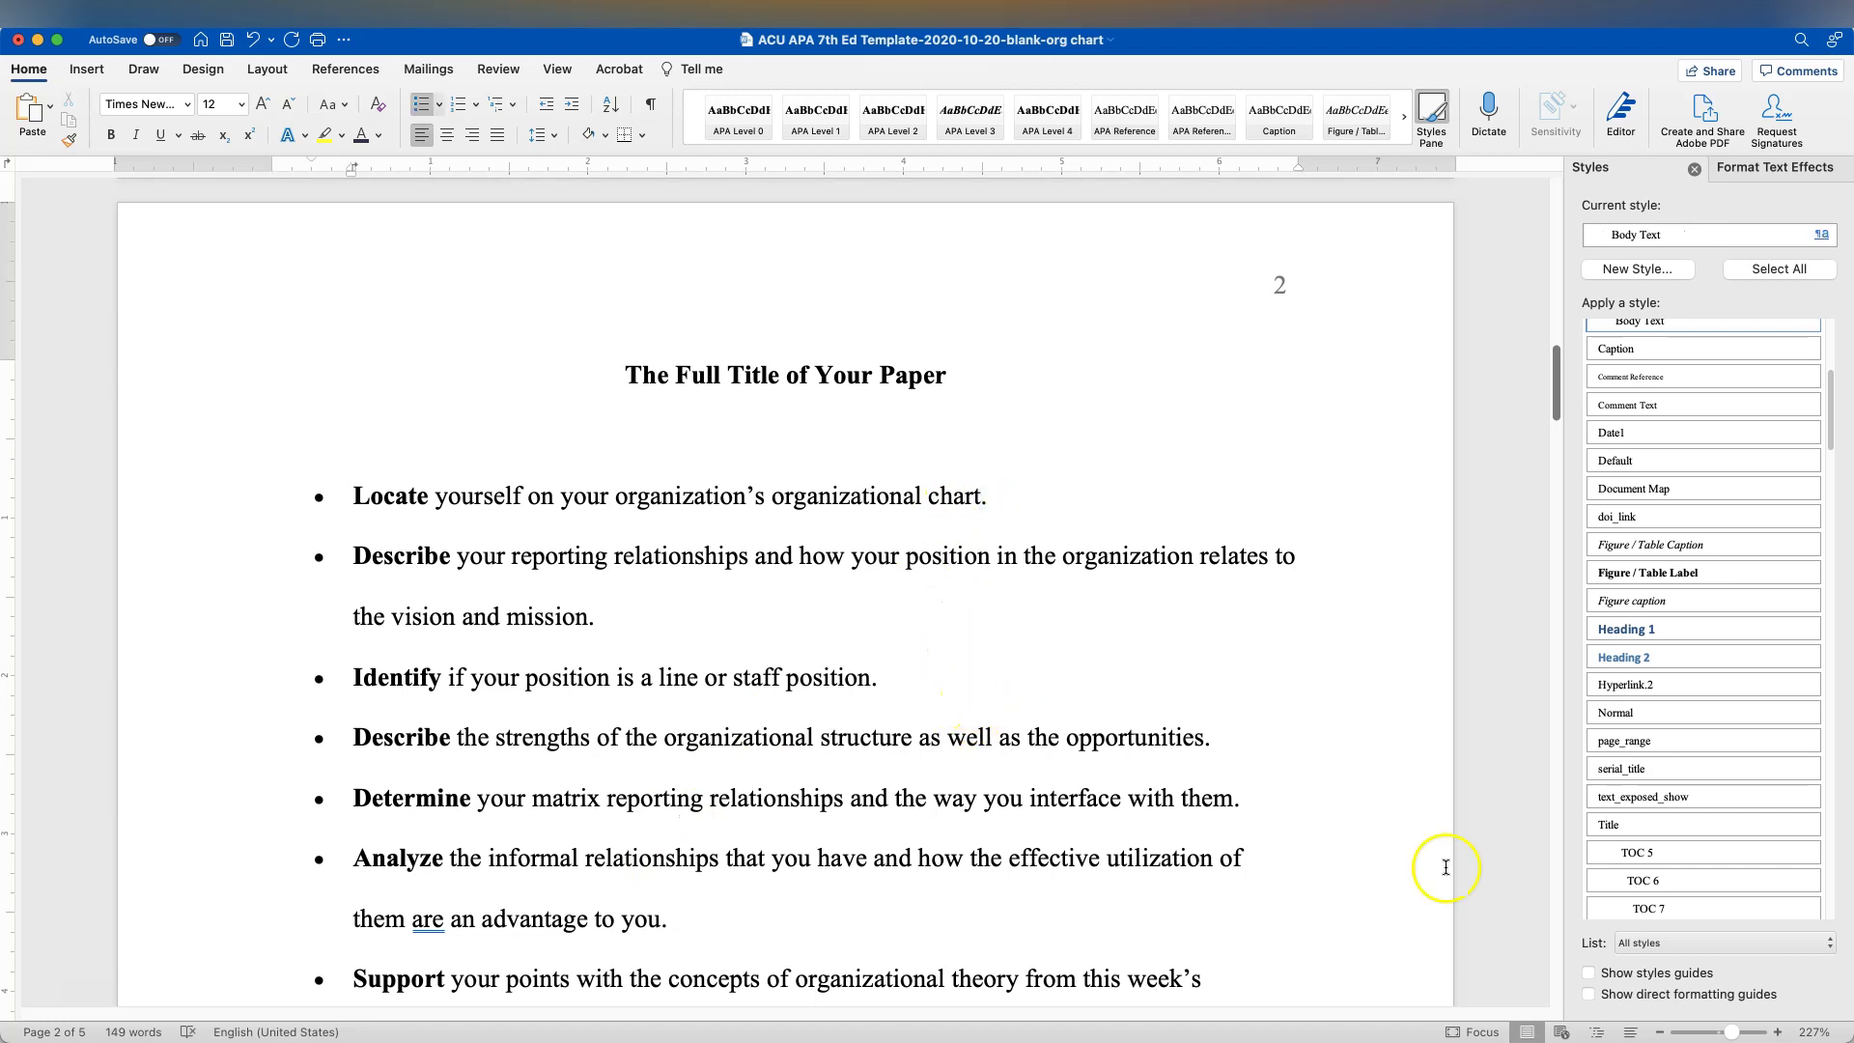
{"action": "left_click_drag", "start_coordinate": [1732, 1032], "coordinate": [1713, 1031]}
{"action": "scroll", "coordinate": [1194, 818], "scroll_direction": "down", "scroll_amount": 10}
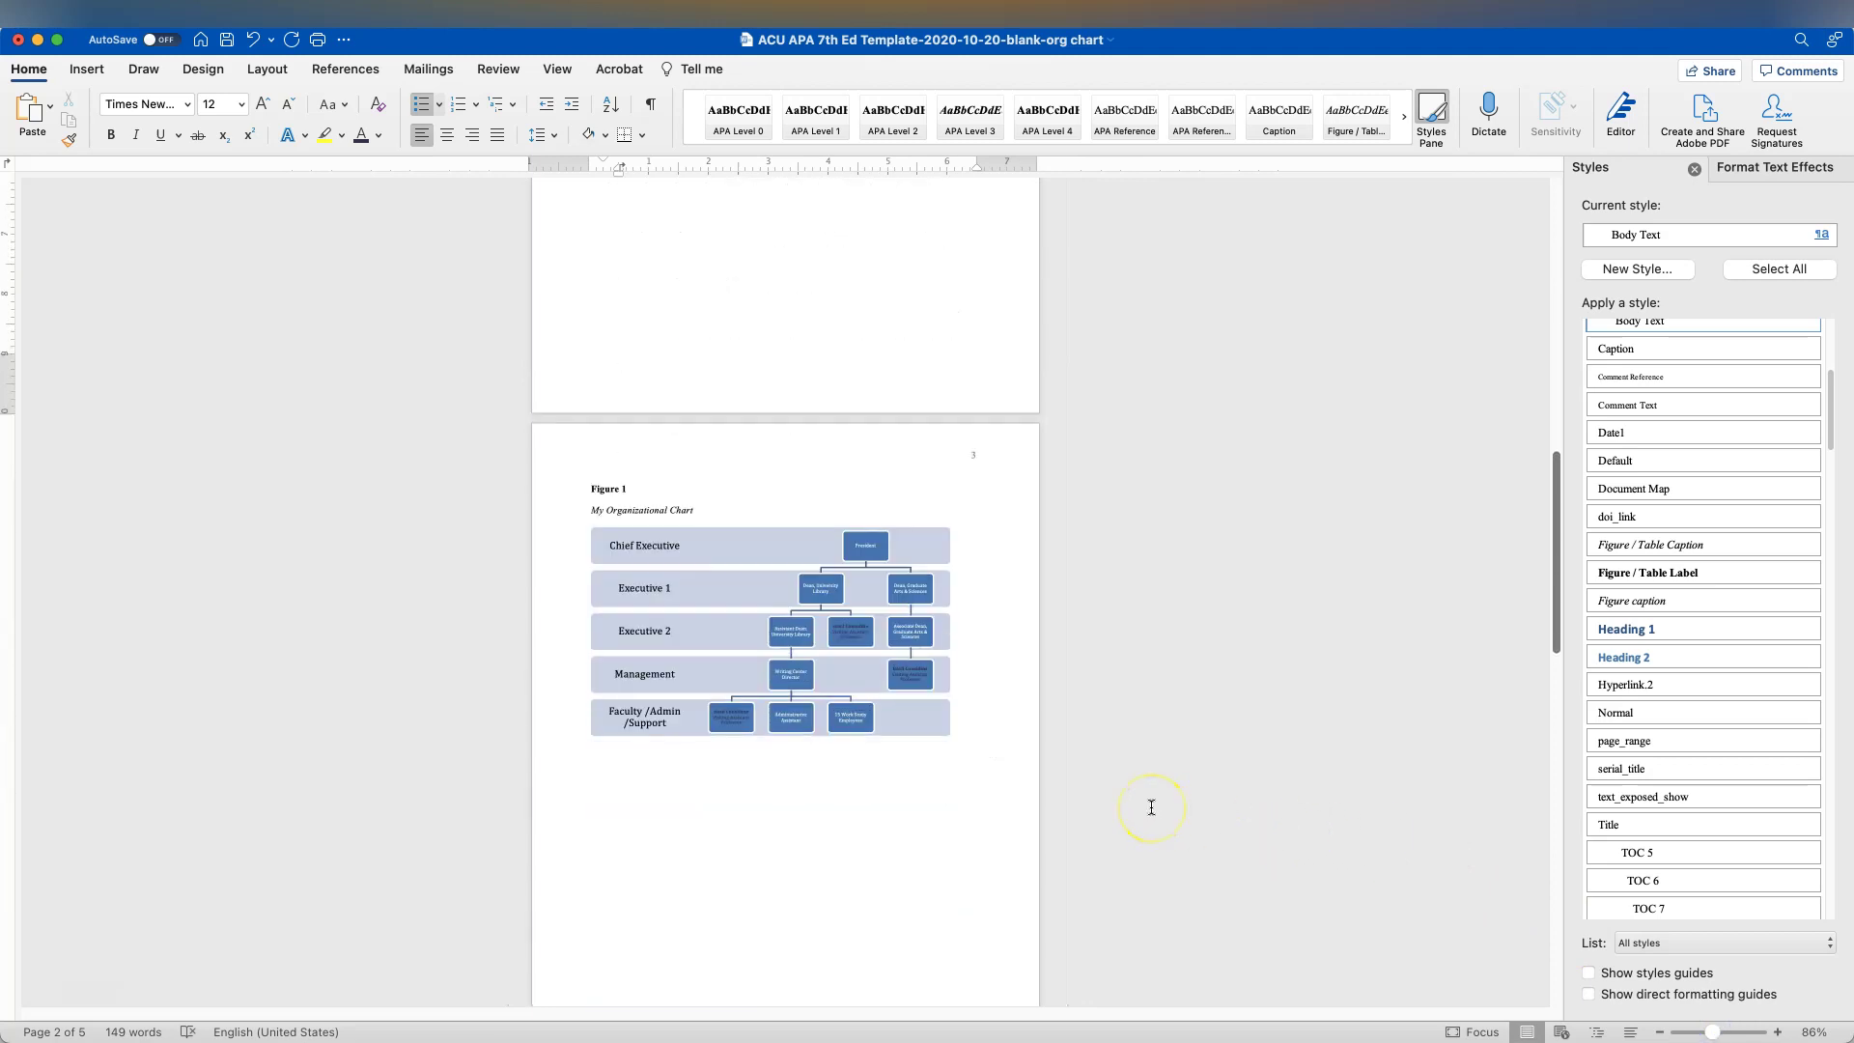
{"action": "scroll", "coordinate": [1151, 807], "scroll_direction": "up", "scroll_amount": 4}
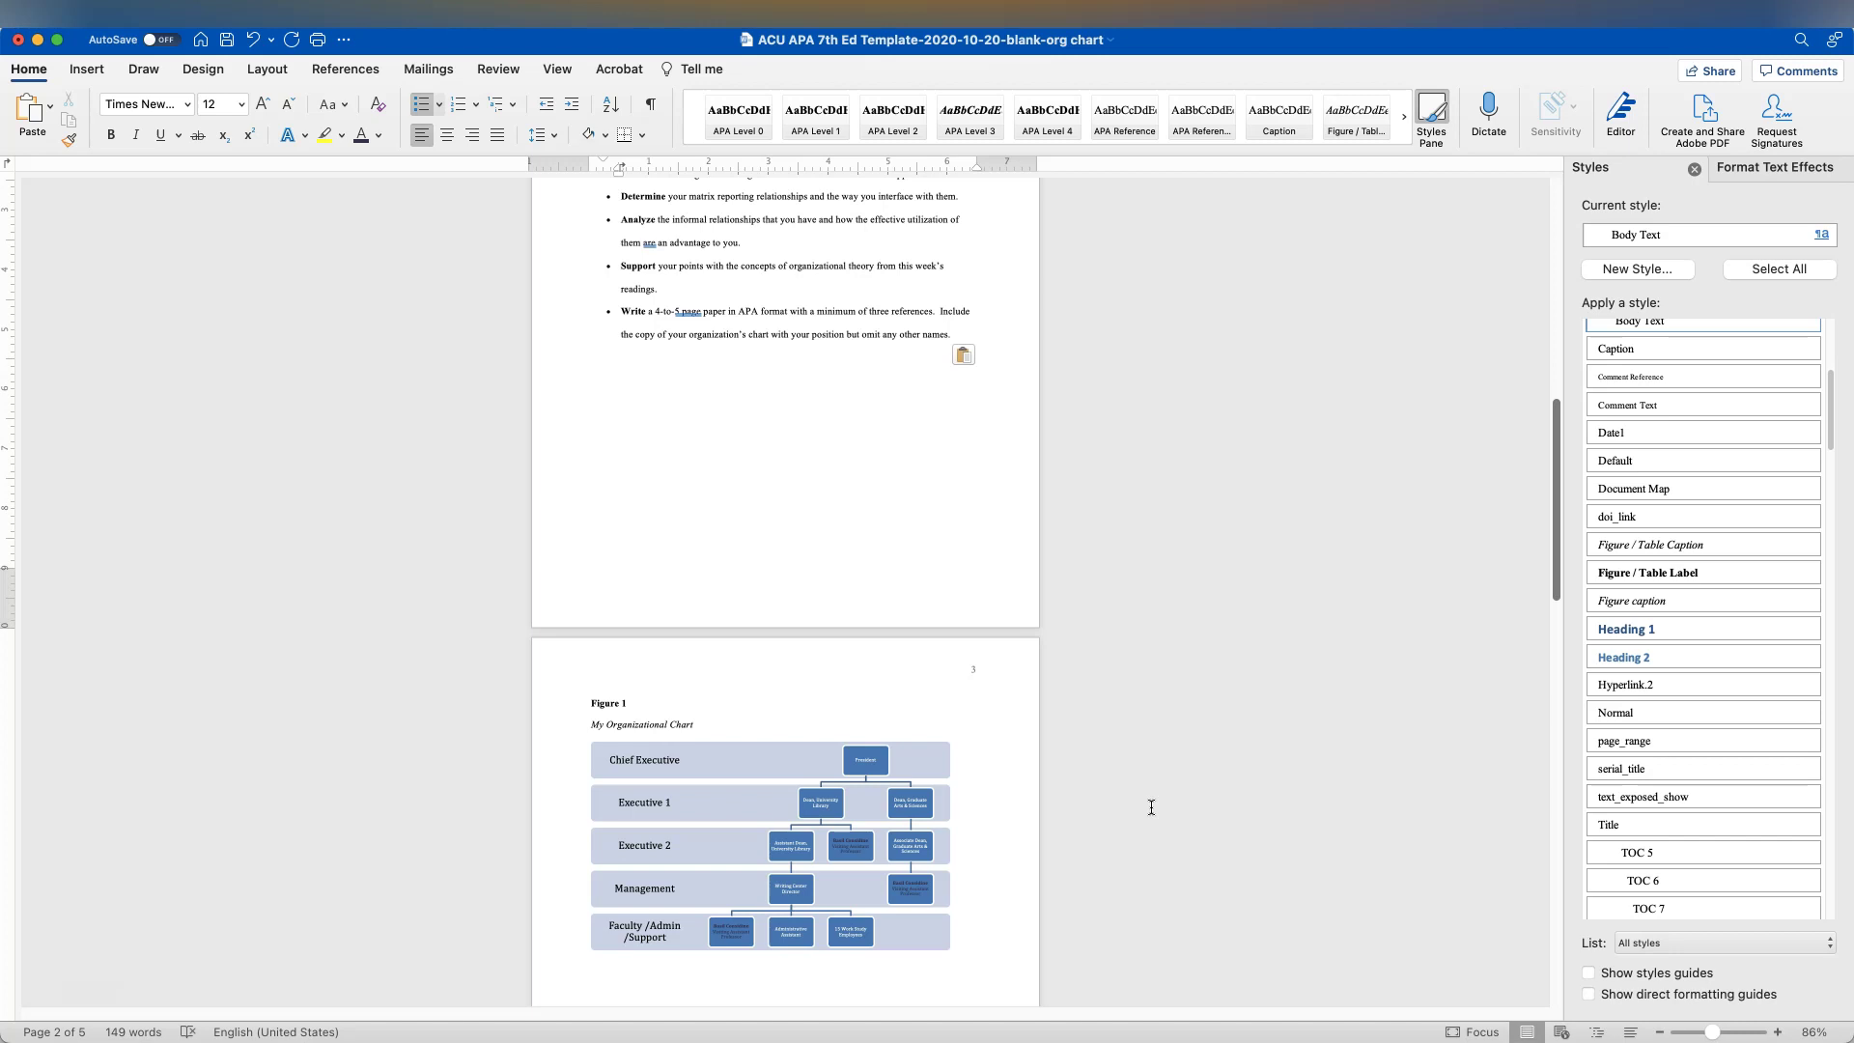
{"action": "scroll", "coordinate": [1151, 807], "scroll_direction": "up", "scroll_amount": 10}
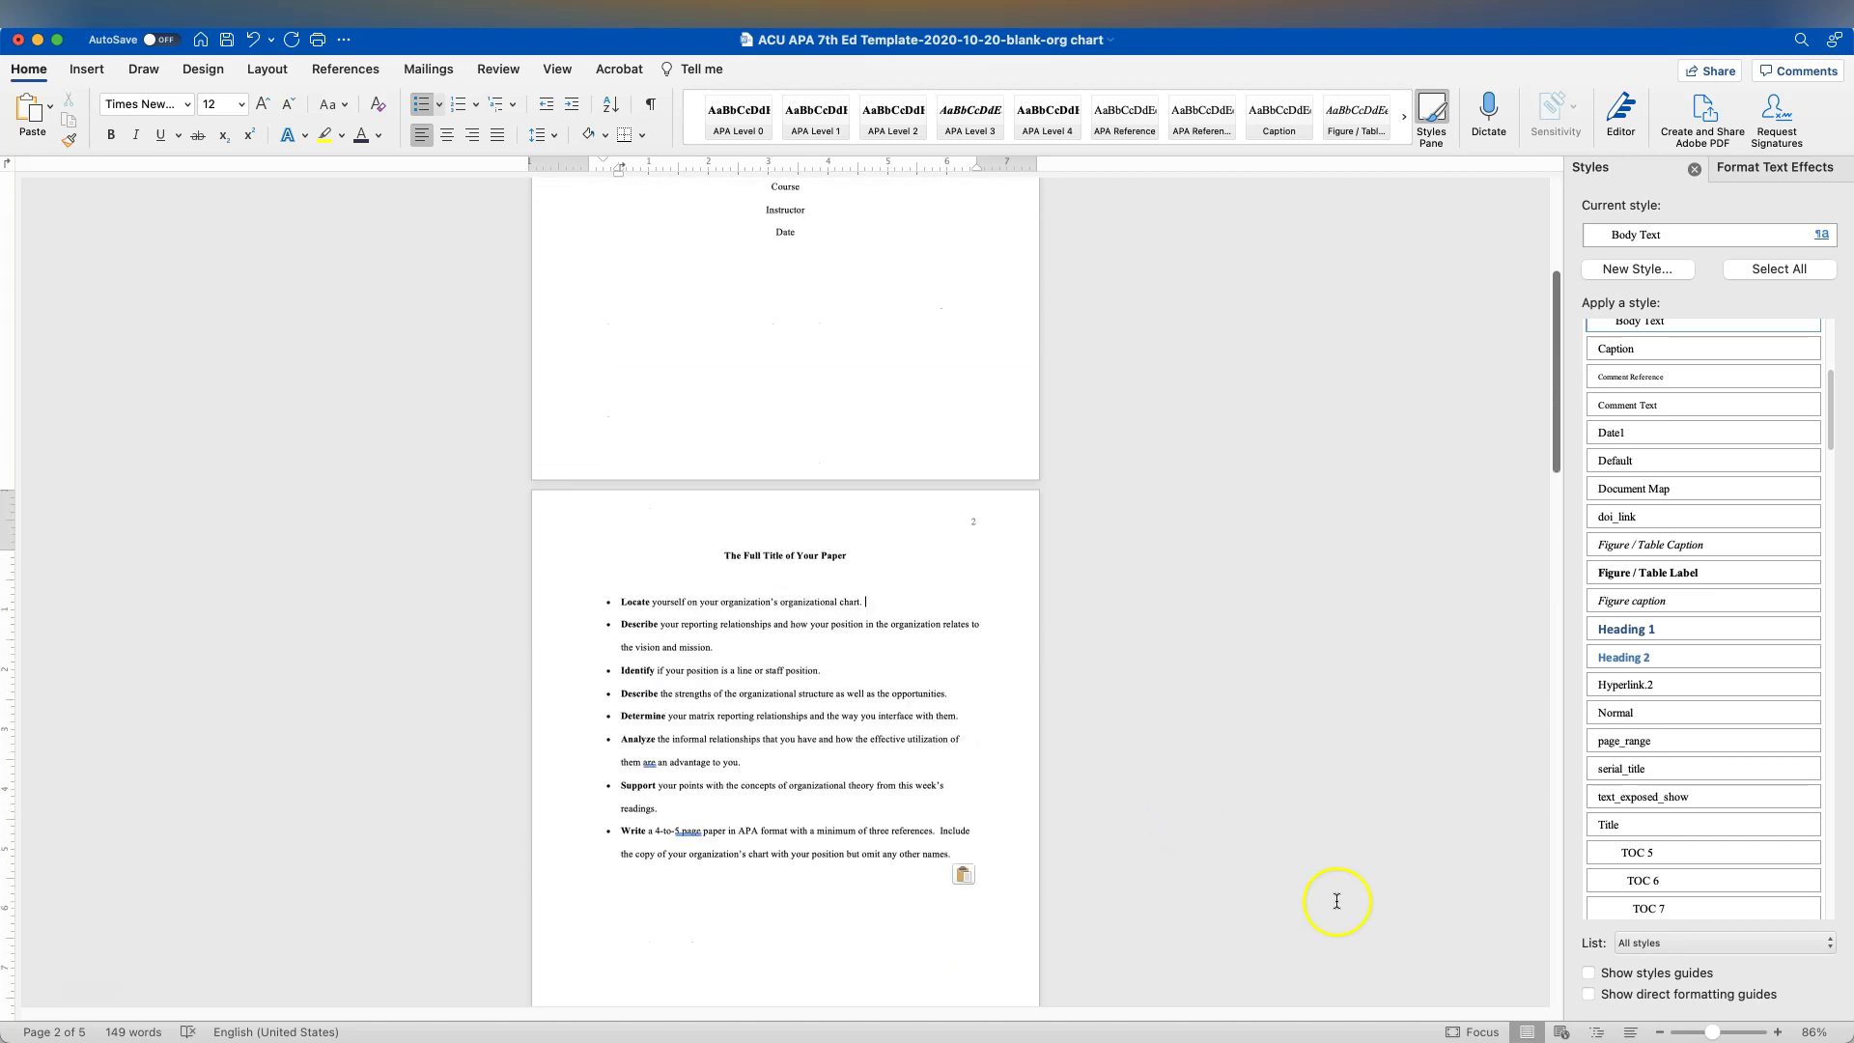
At 235% zoom, add a Locate sub-bullet: 'I exist at multiple levels… diverse responsibilities.'
{"action": "left_click_drag", "start_coordinate": [1712, 1033], "coordinate": [1726, 1031]}
{"action": "key", "text": "Return"}
{"action": "key", "text": "Tab"}
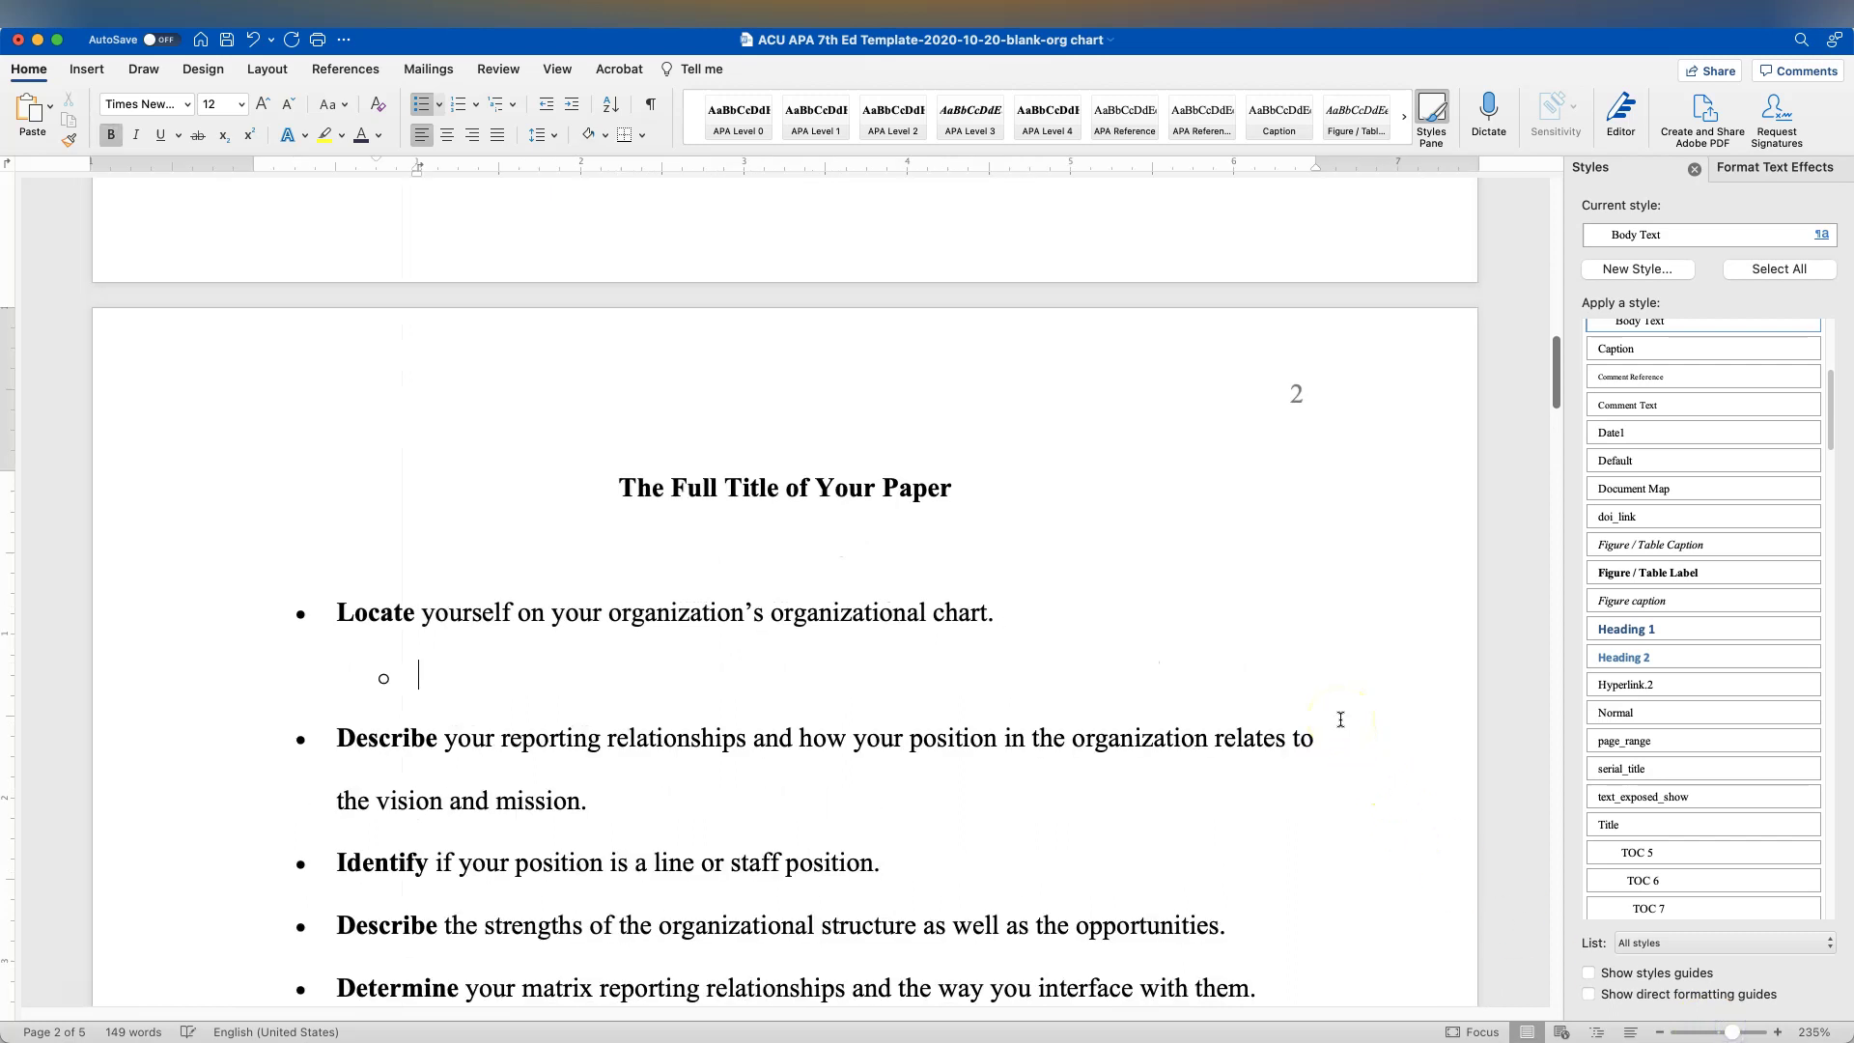
{"action": "type", "text": "I exist at multipl"}
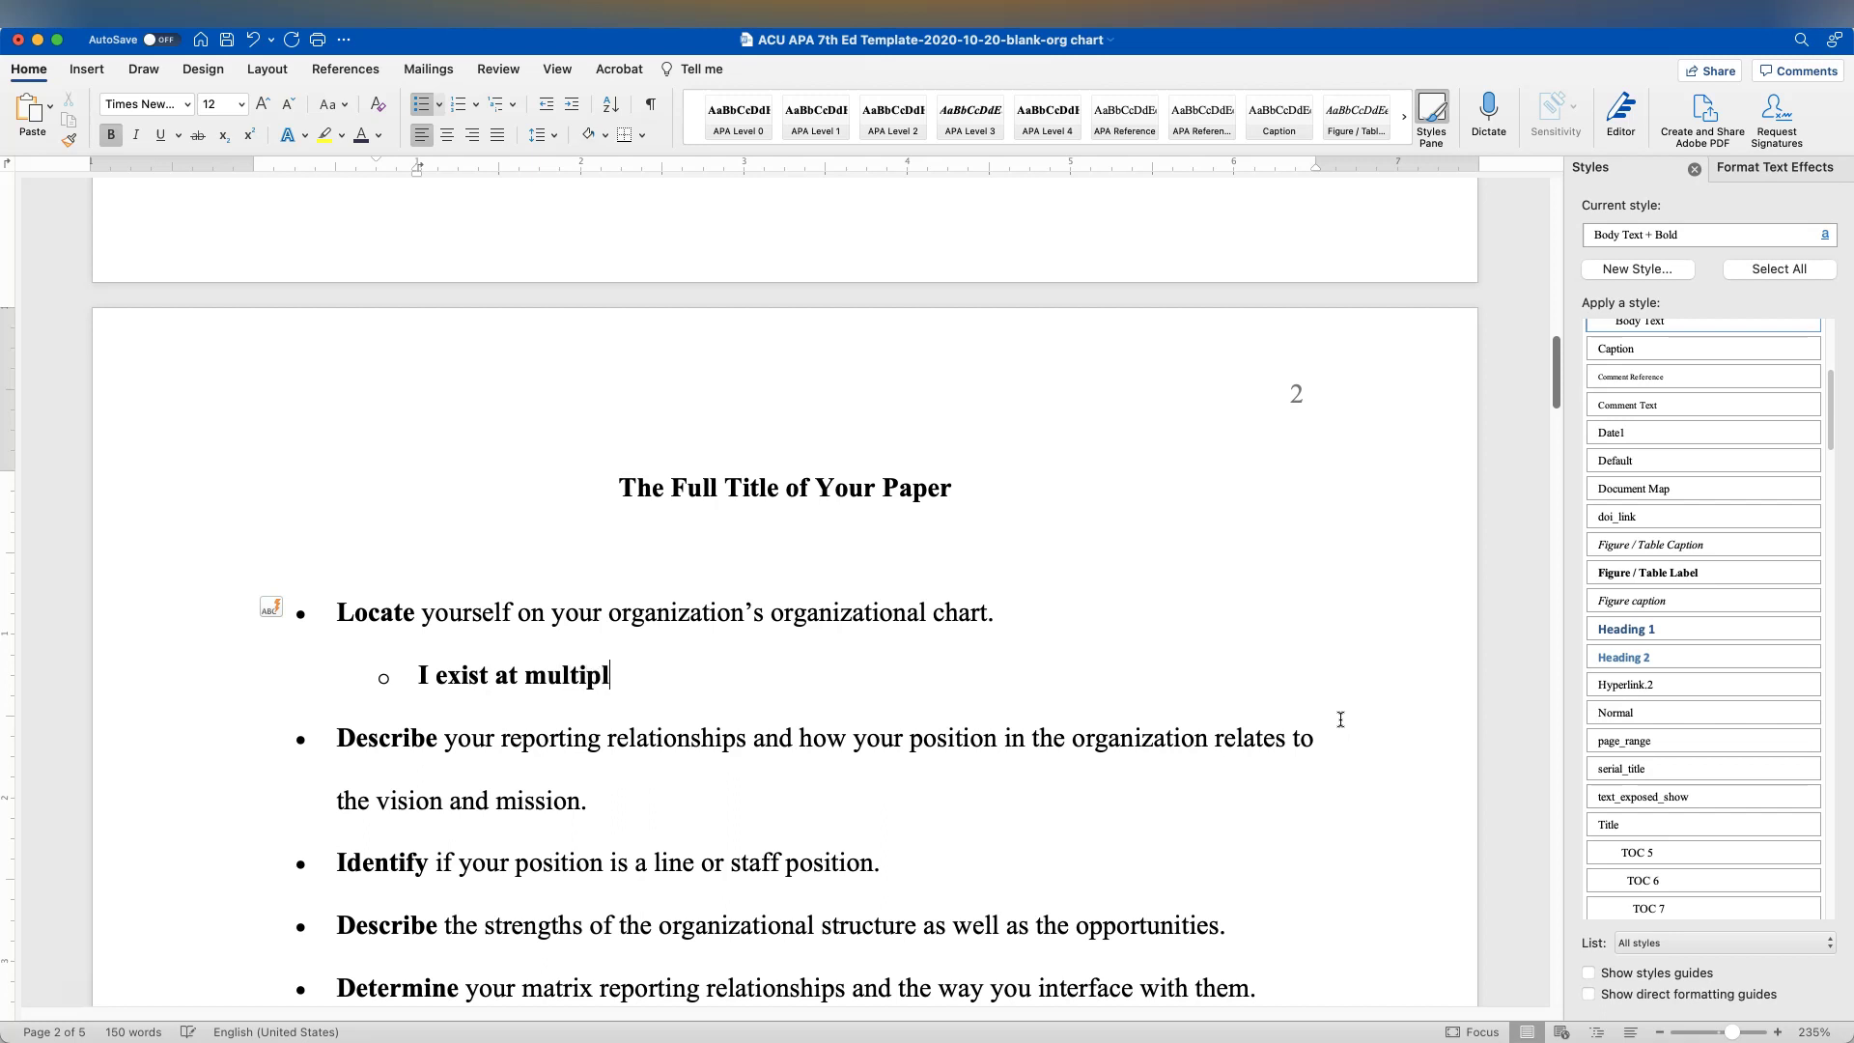
{"action": "type", "text": "e p"}
{"action": "key", "text": "BackSpace"}
{"action": "type", "text": "levels on my "}
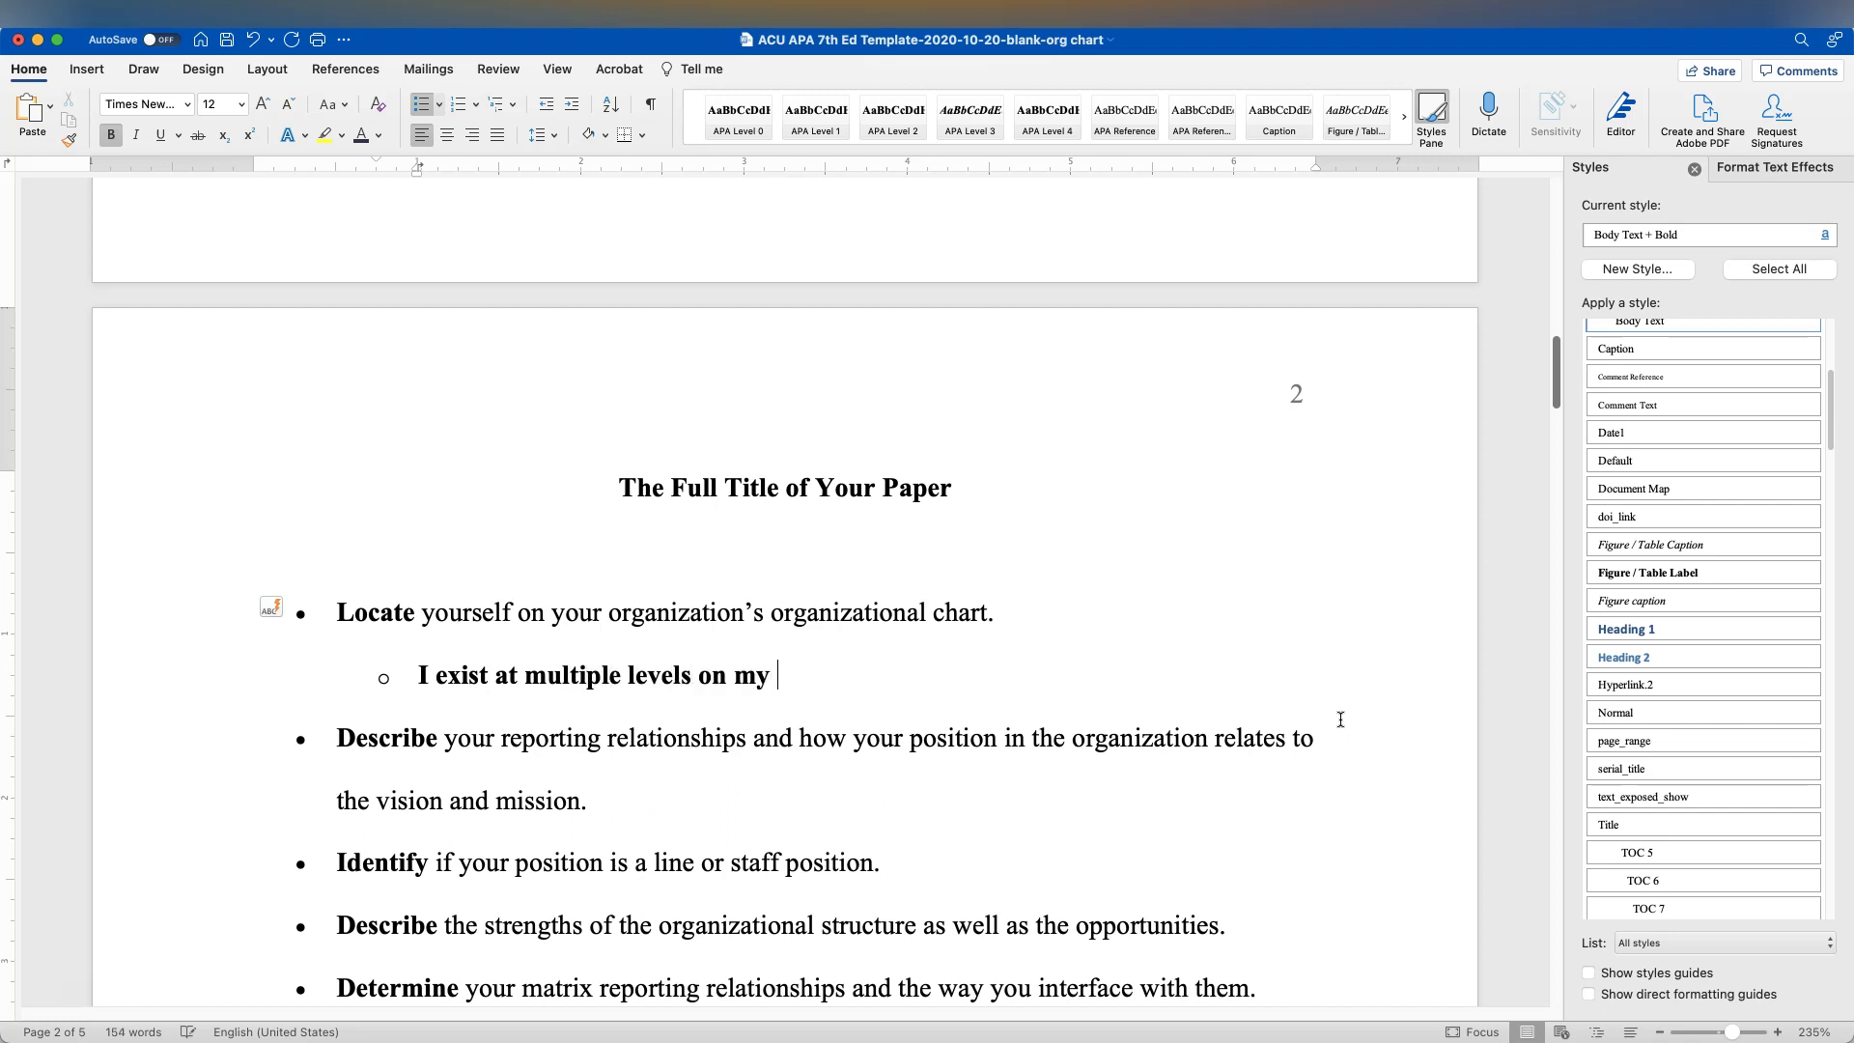
{"action": "type", "text": "organization’s "}
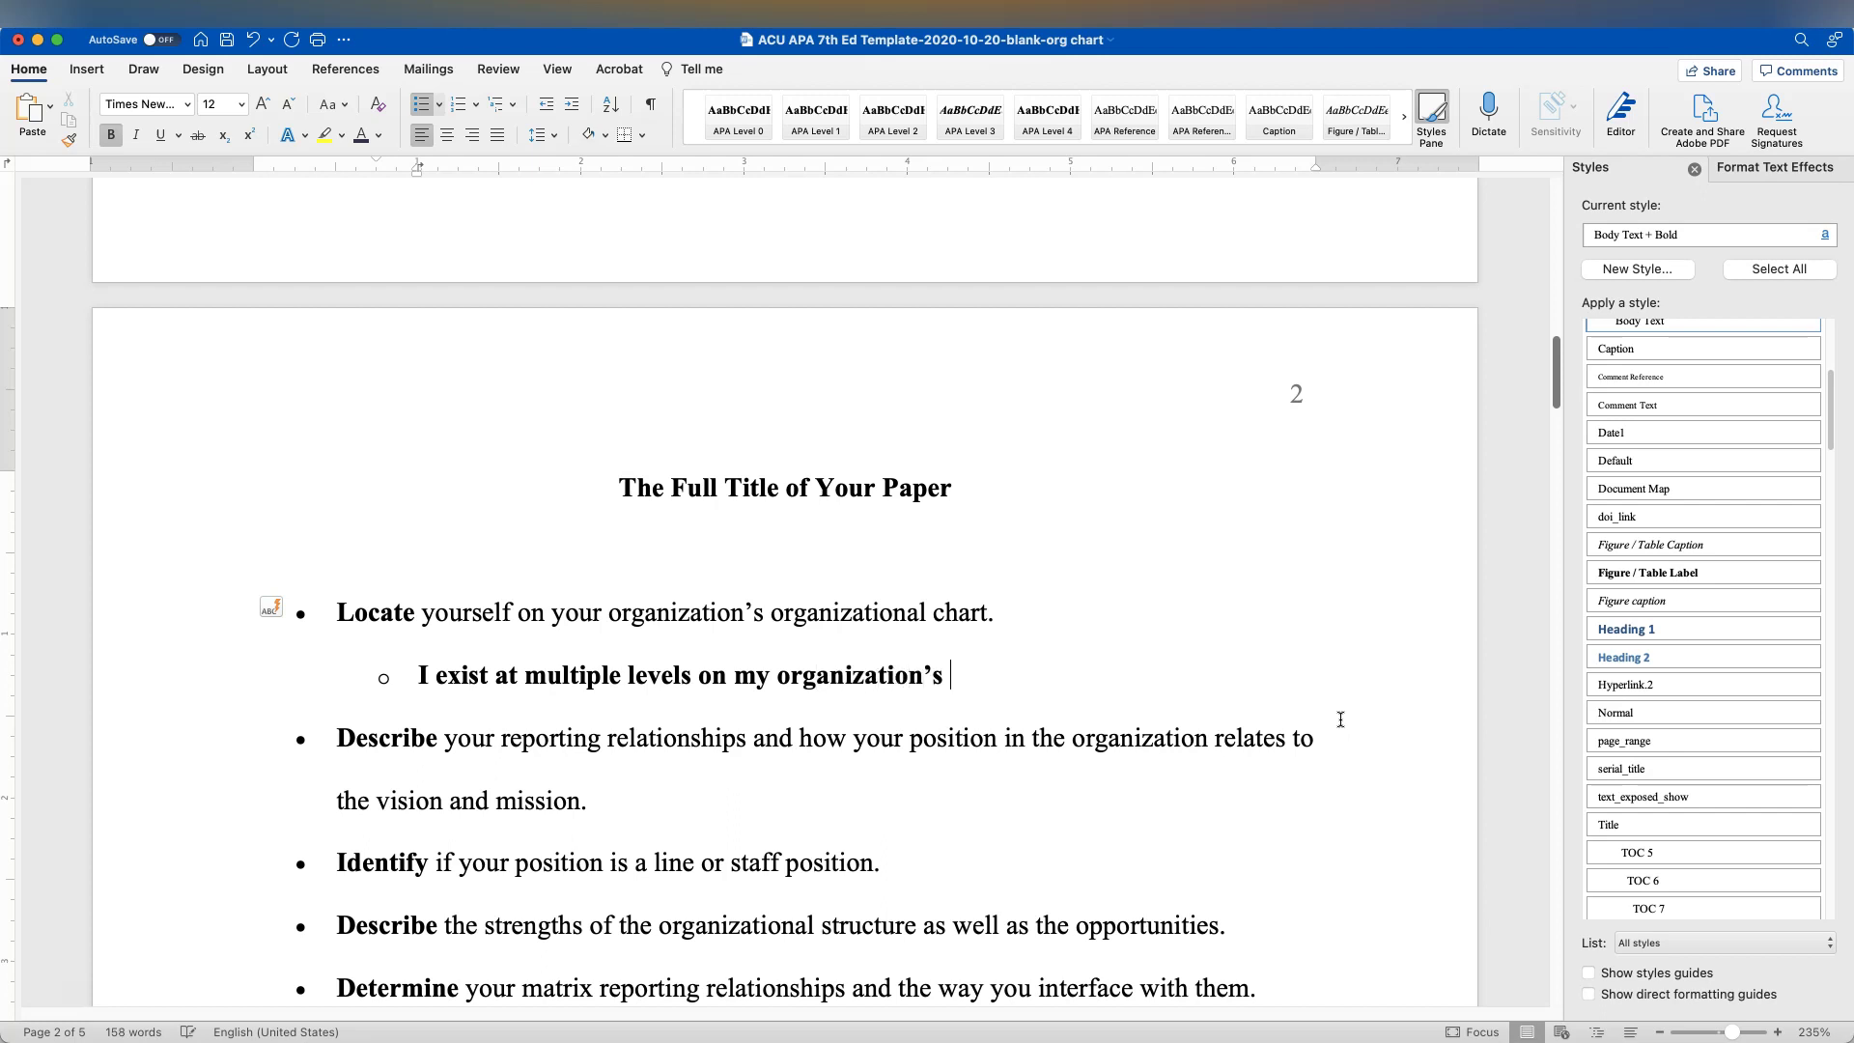
{"action": "type", "text": "chart, reflect"}
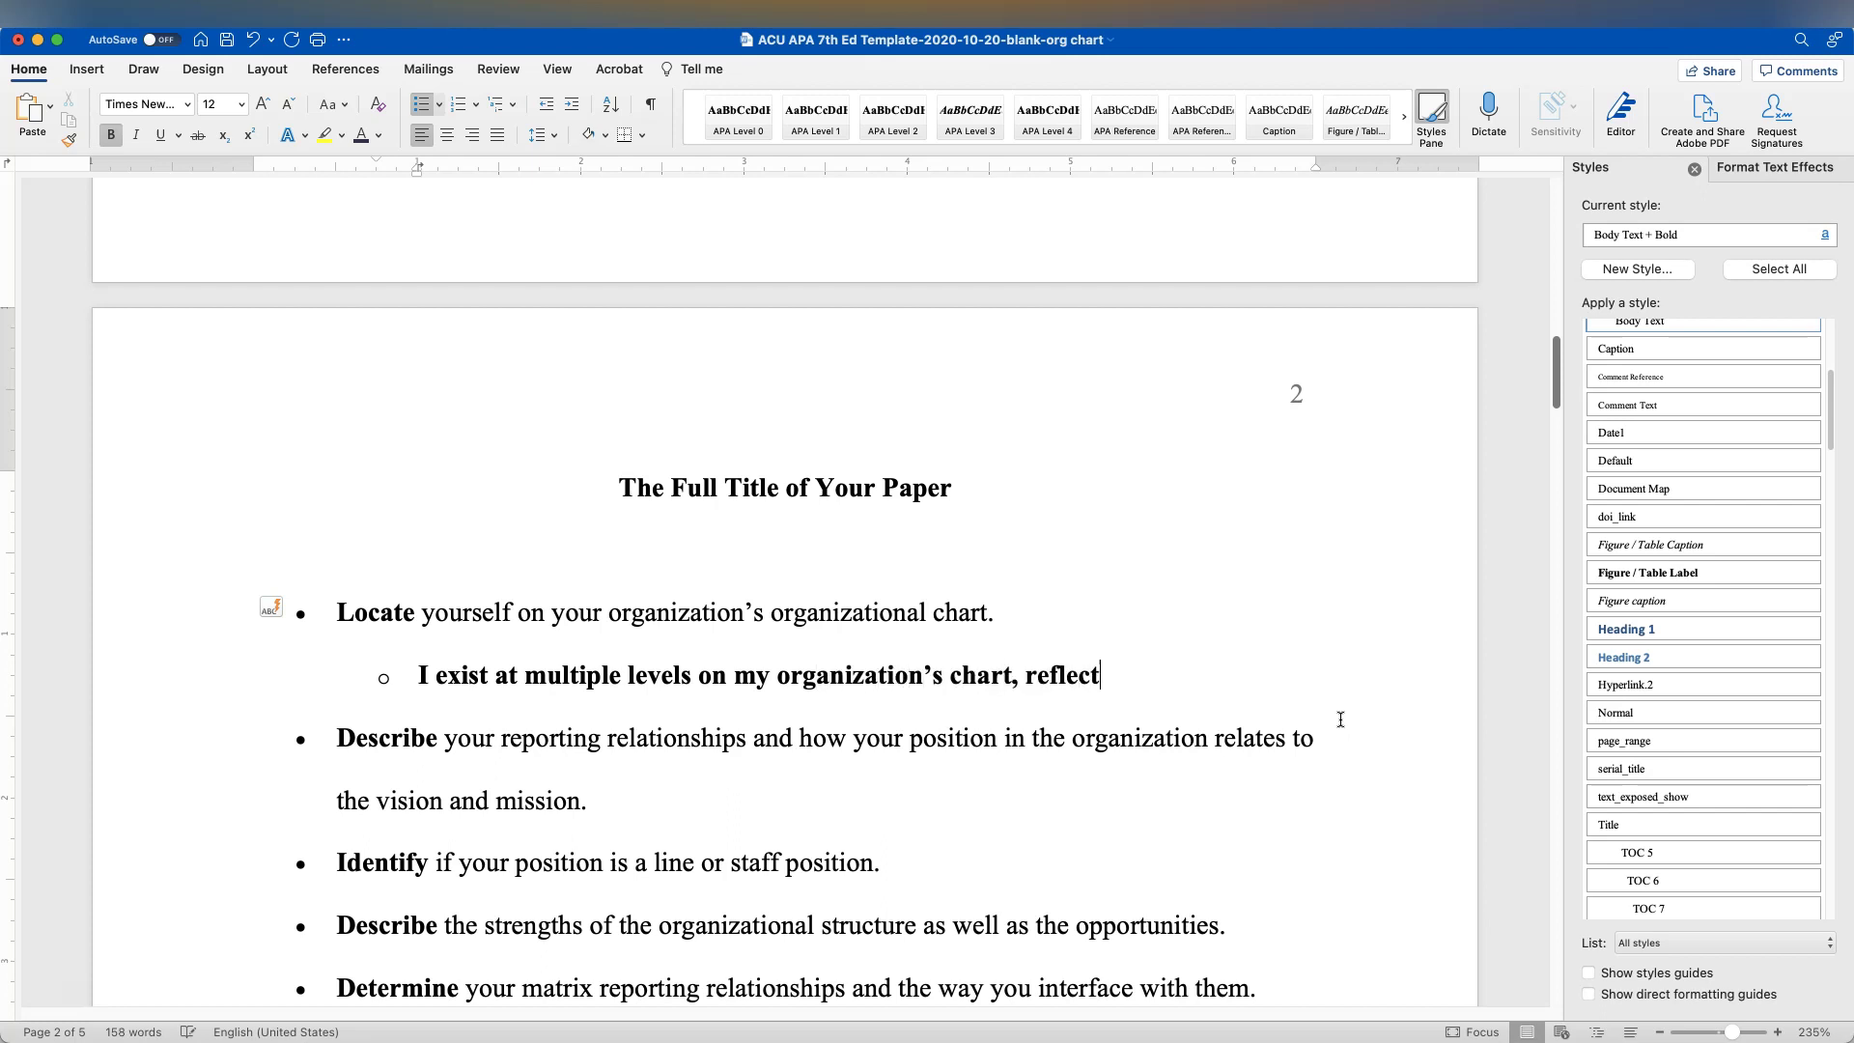
{"action": "type", "text": "ing my diverse "}
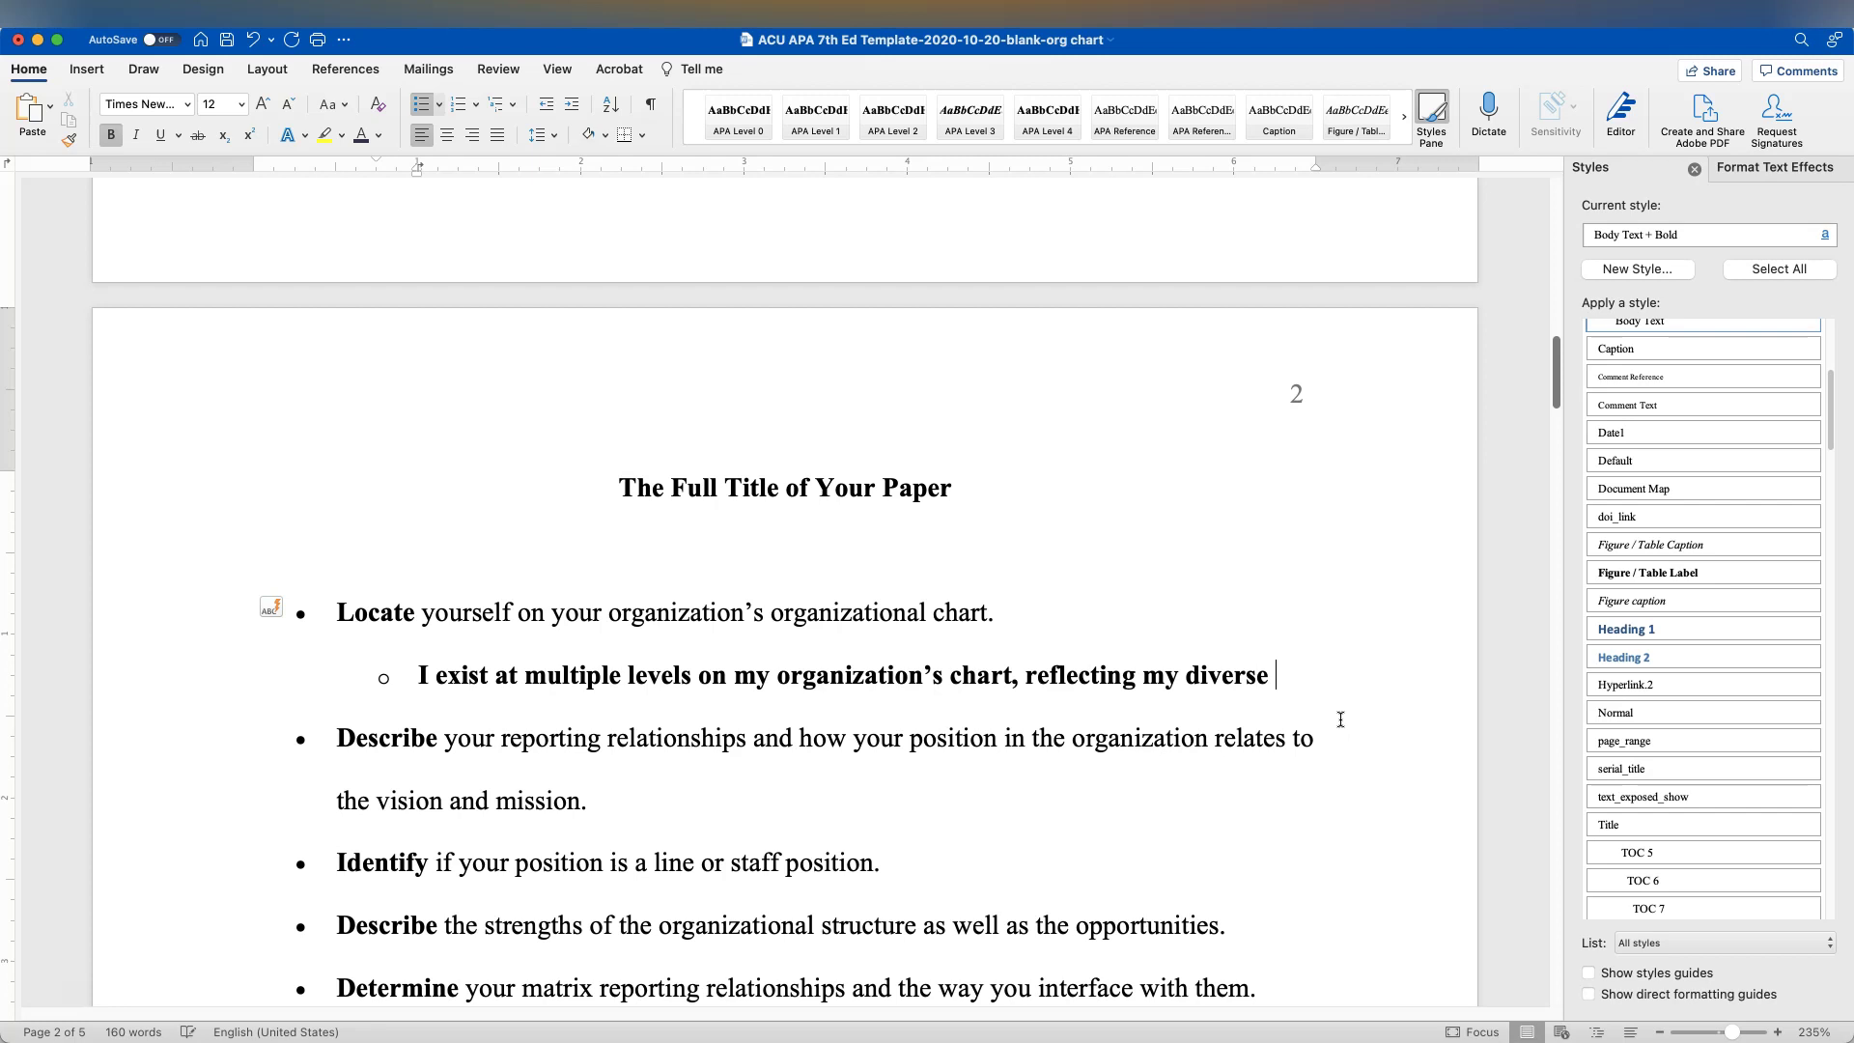
{"action": "type", "text": "respo"}
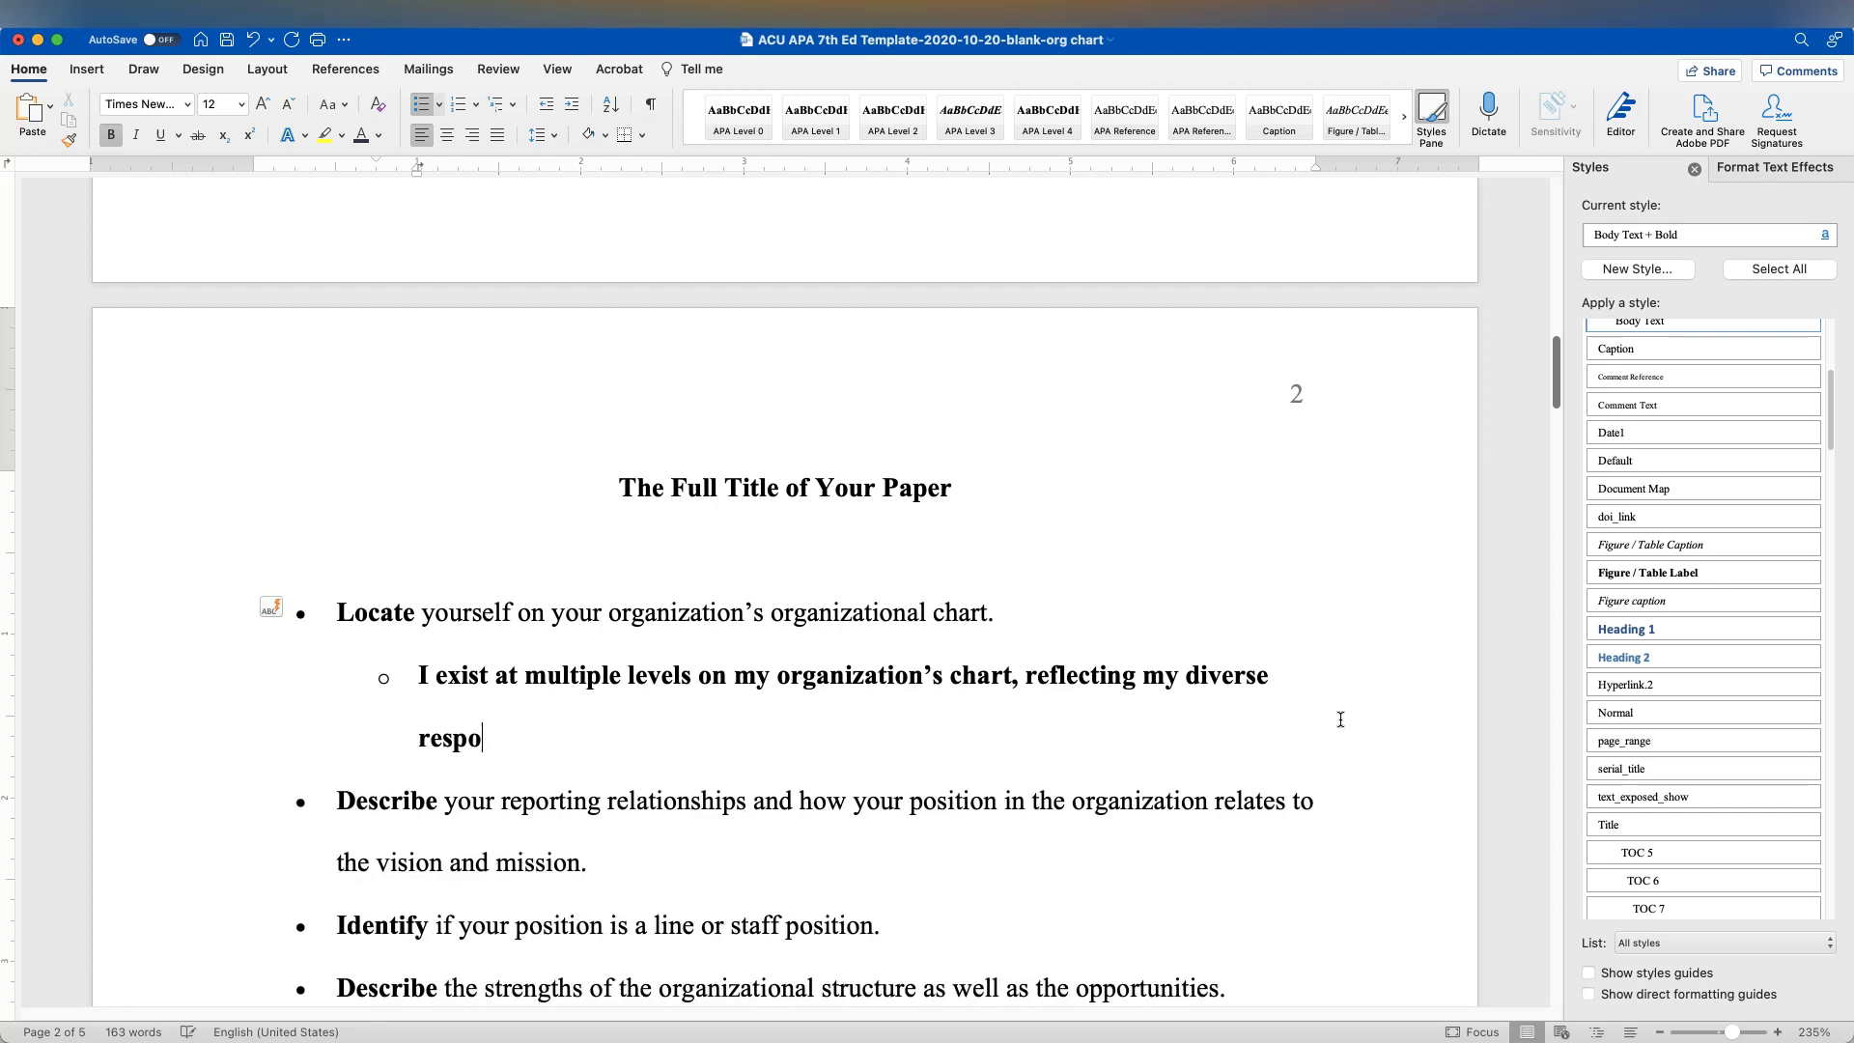
{"action": "type", "text": "nsibilities."}
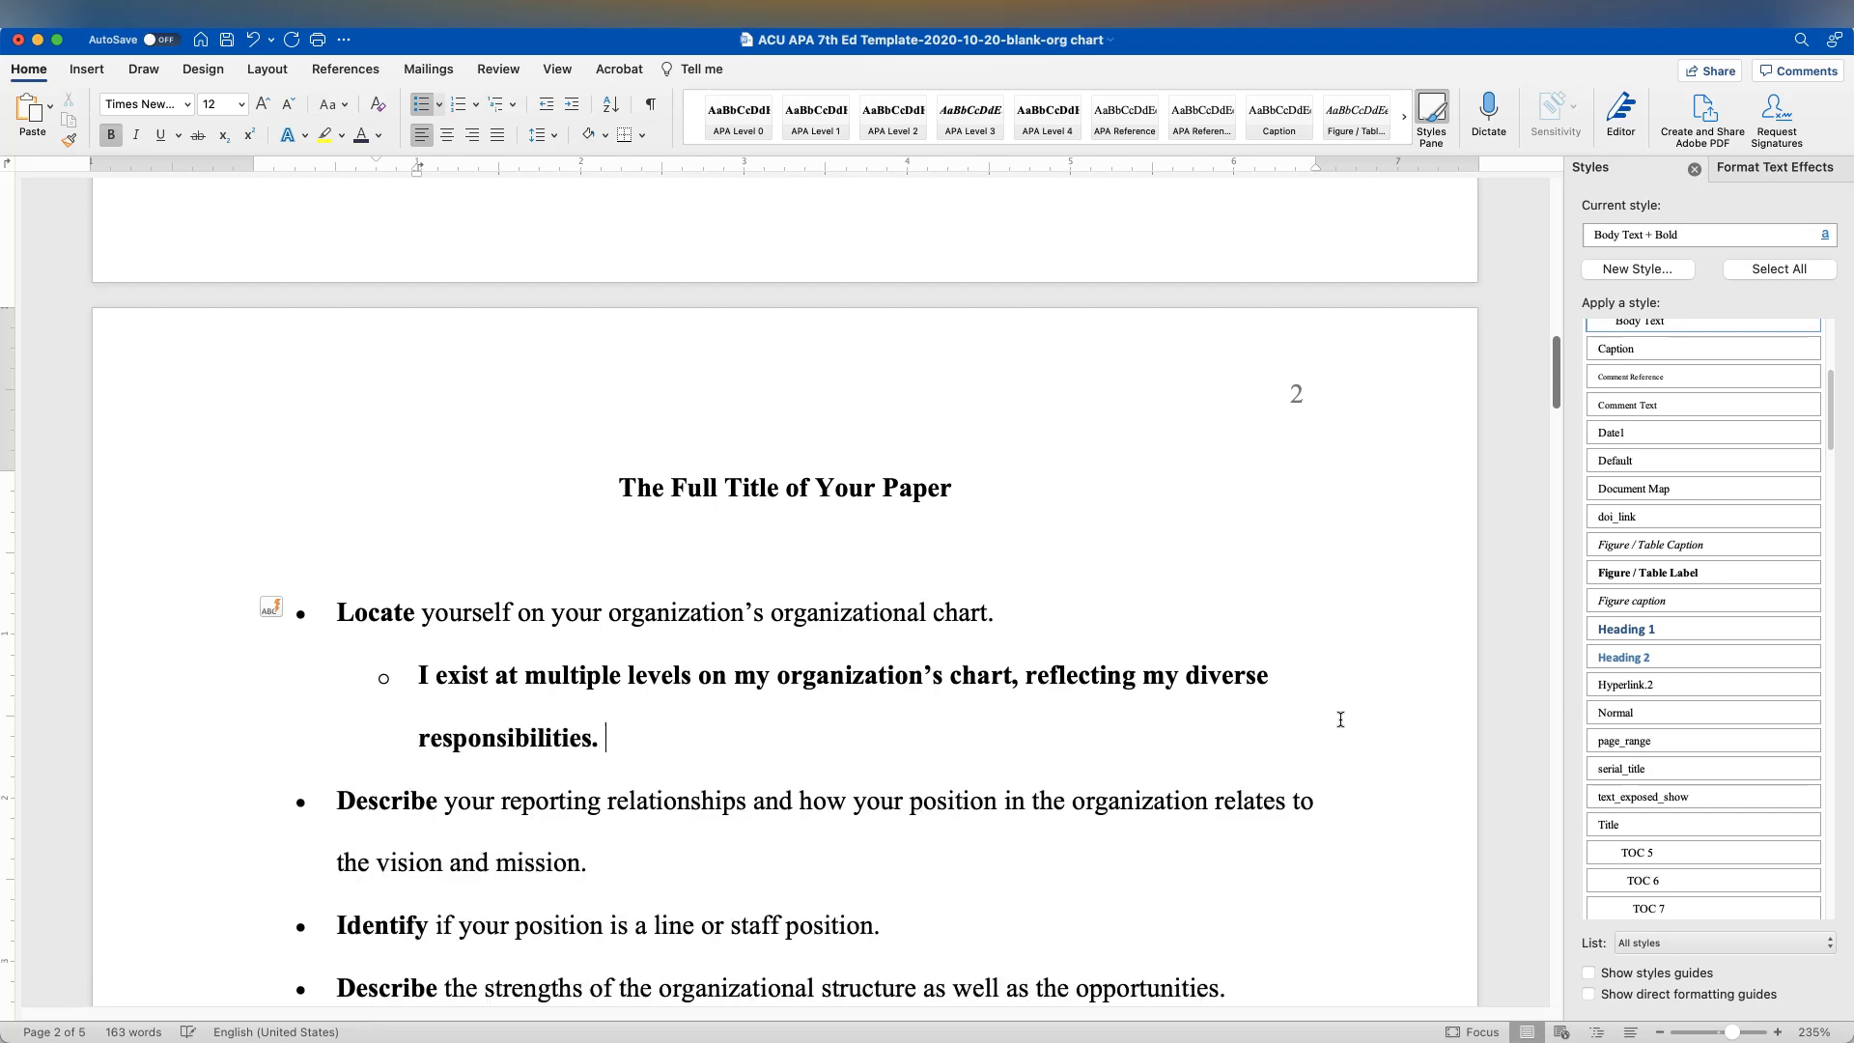
Insert '(see Figure 1)' after 'chart' and remove bold from the response
{"action": "left_click", "coordinate": [1011, 676]}
{"action": "type", "text": "(see Figure "}
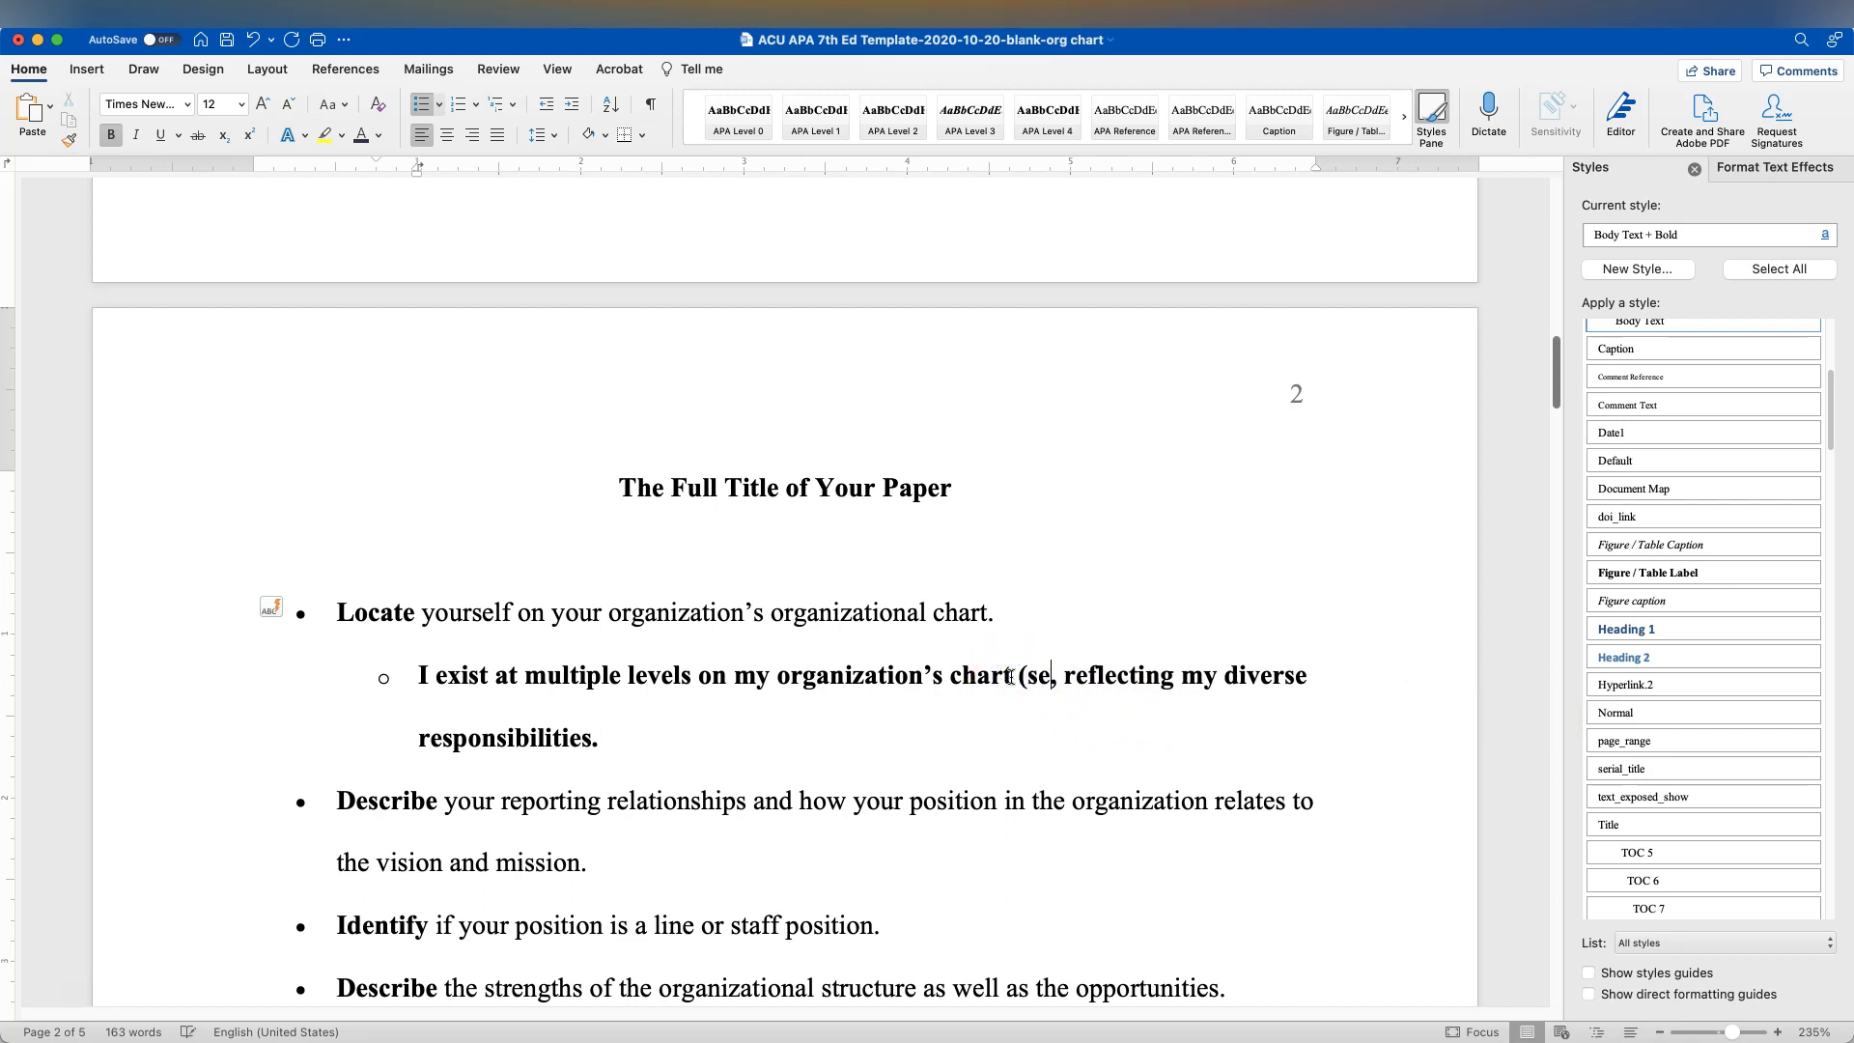
{"action": "type", "text": "1)"}
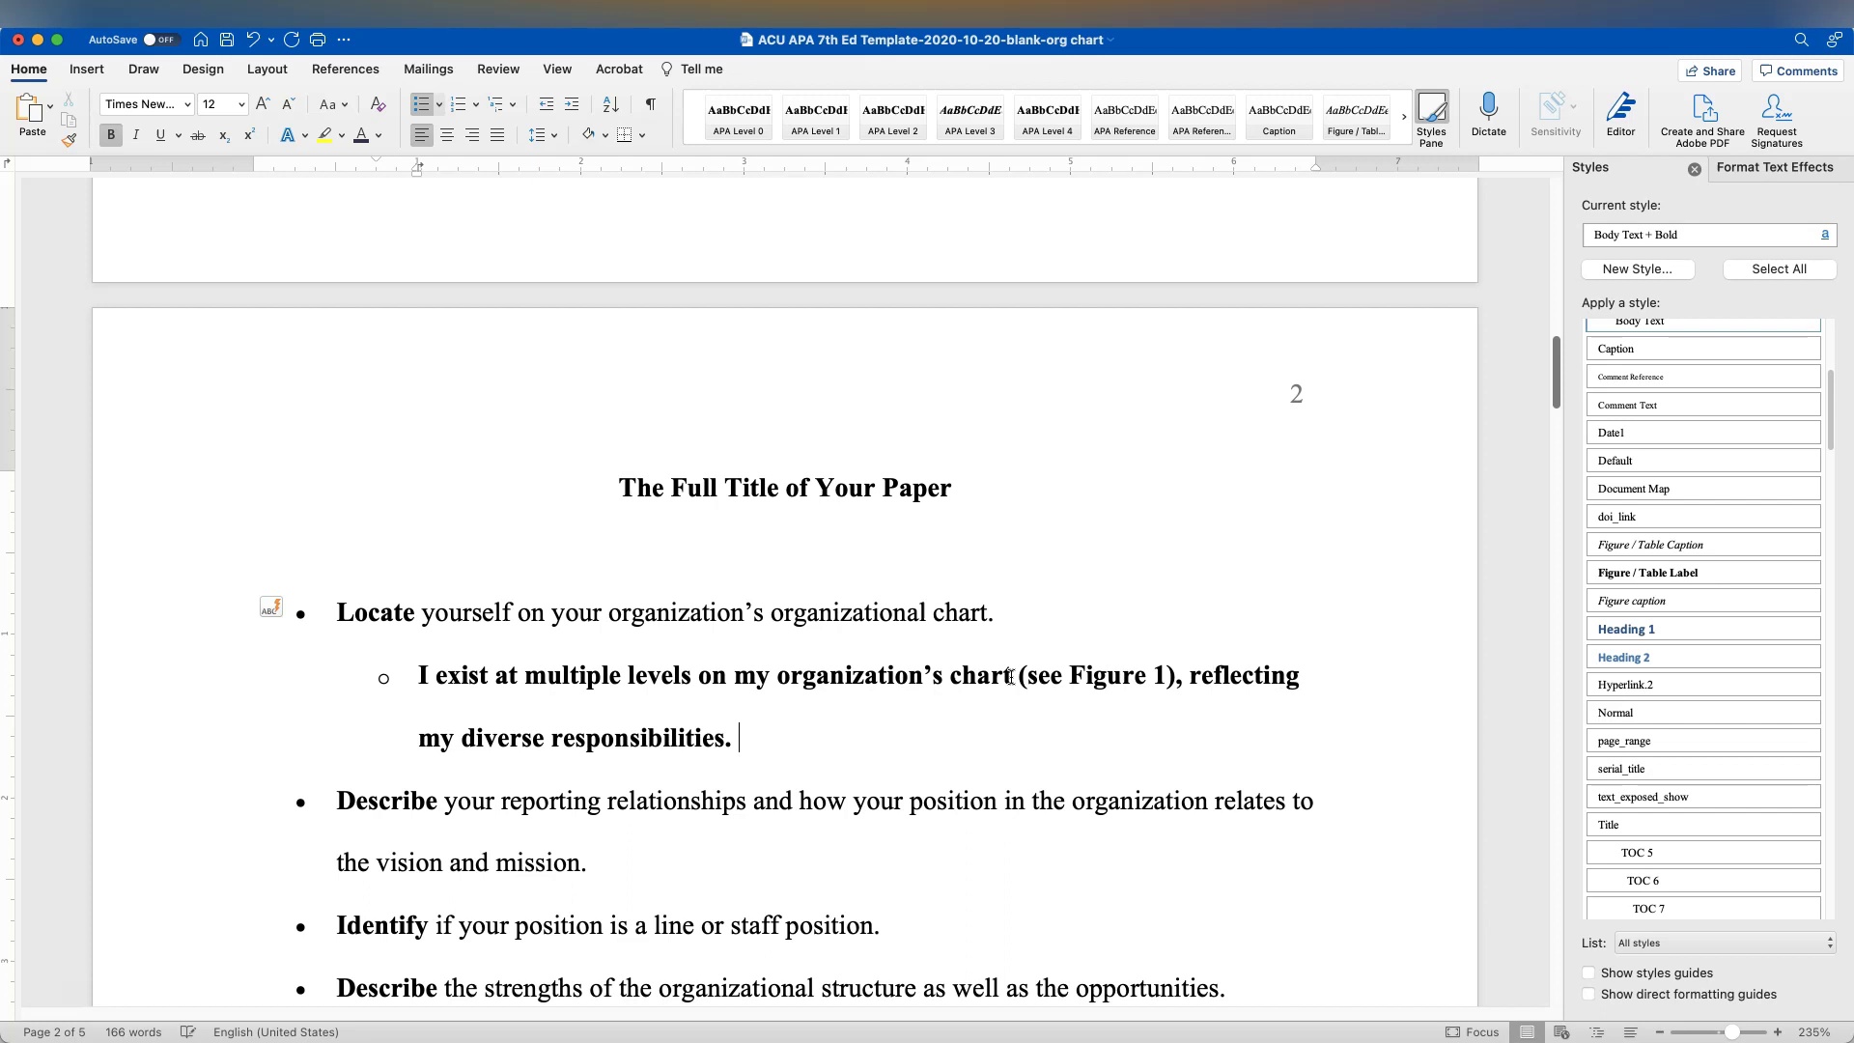
{"action": "key", "text": "shift+alt+Left"}
{"action": "key", "text": "shift+alt+Left"}
{"action": "key", "text": "shift+alt+Left"}
{"action": "key", "text": "shift+alt+Left"}
{"action": "key", "text": "shift+super+Up"}
{"action": "key", "text": "super+b"}
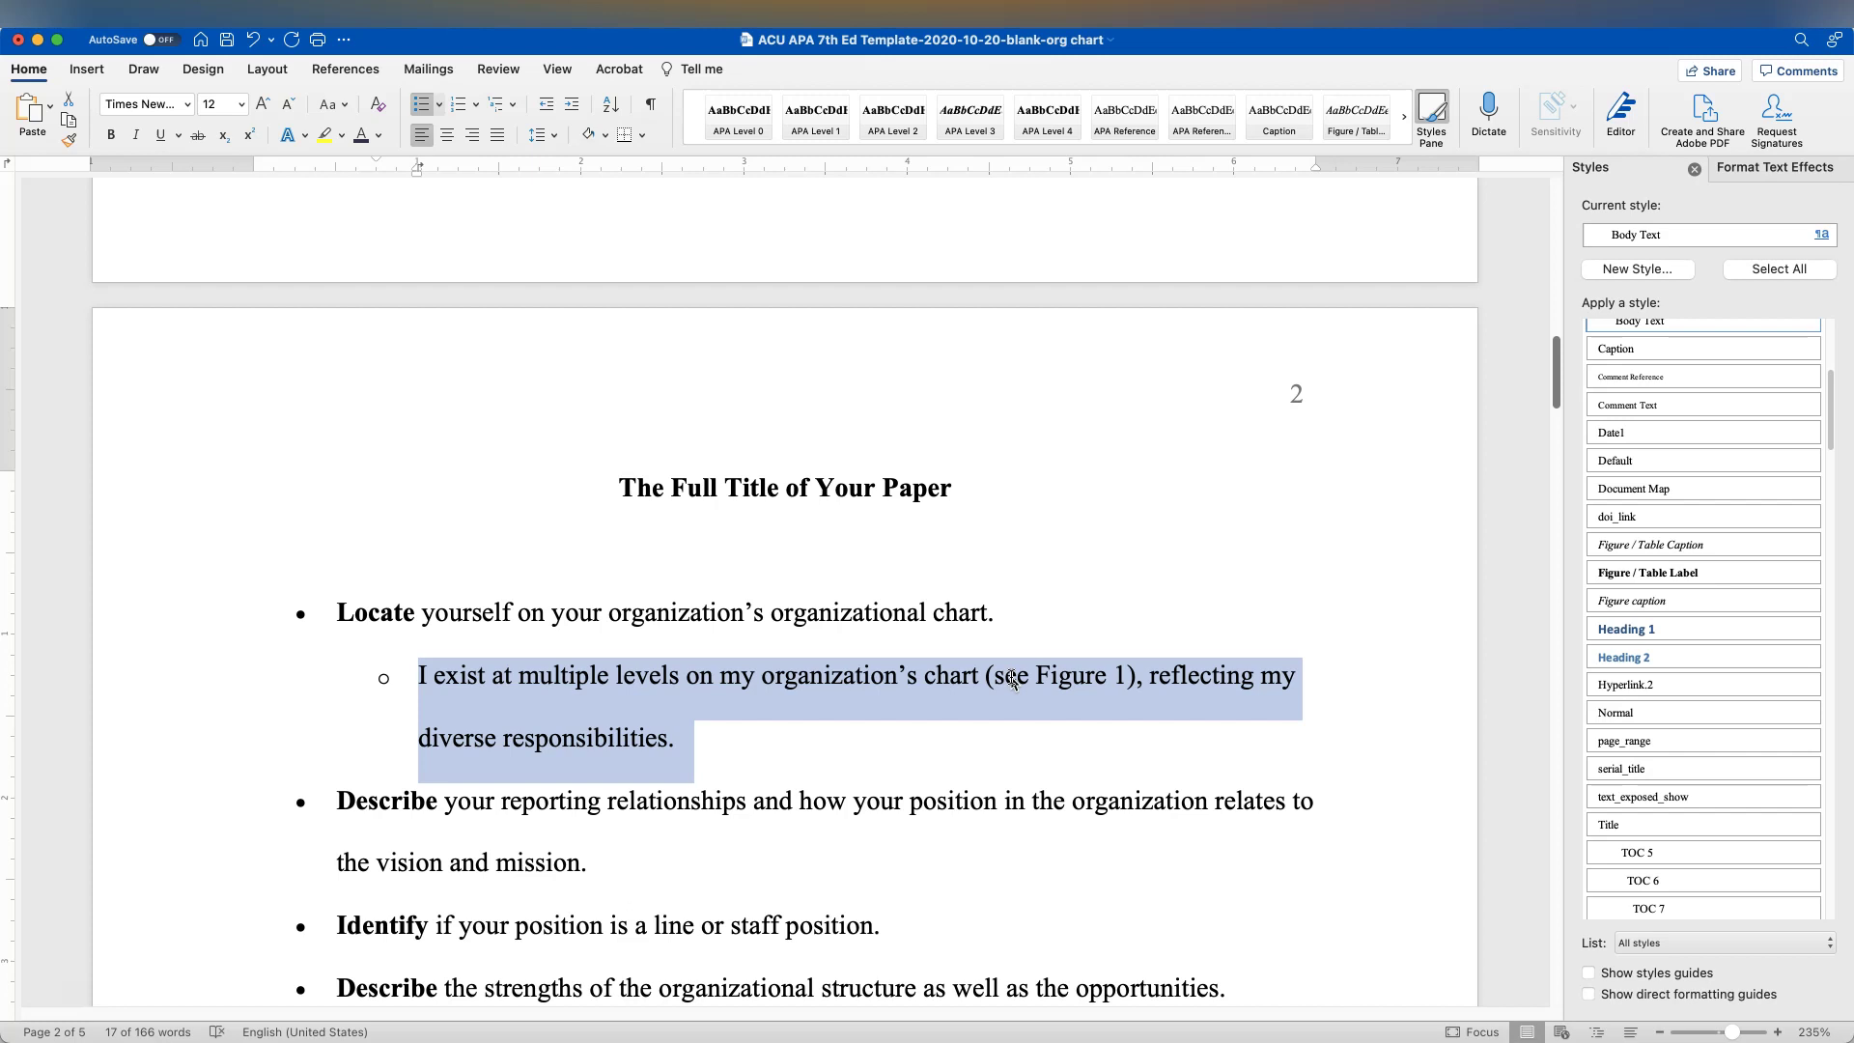
Append 'For example, I report directly to two Deans… placing me at Executive 2'
{"action": "left_click", "coordinate": [984, 753]}
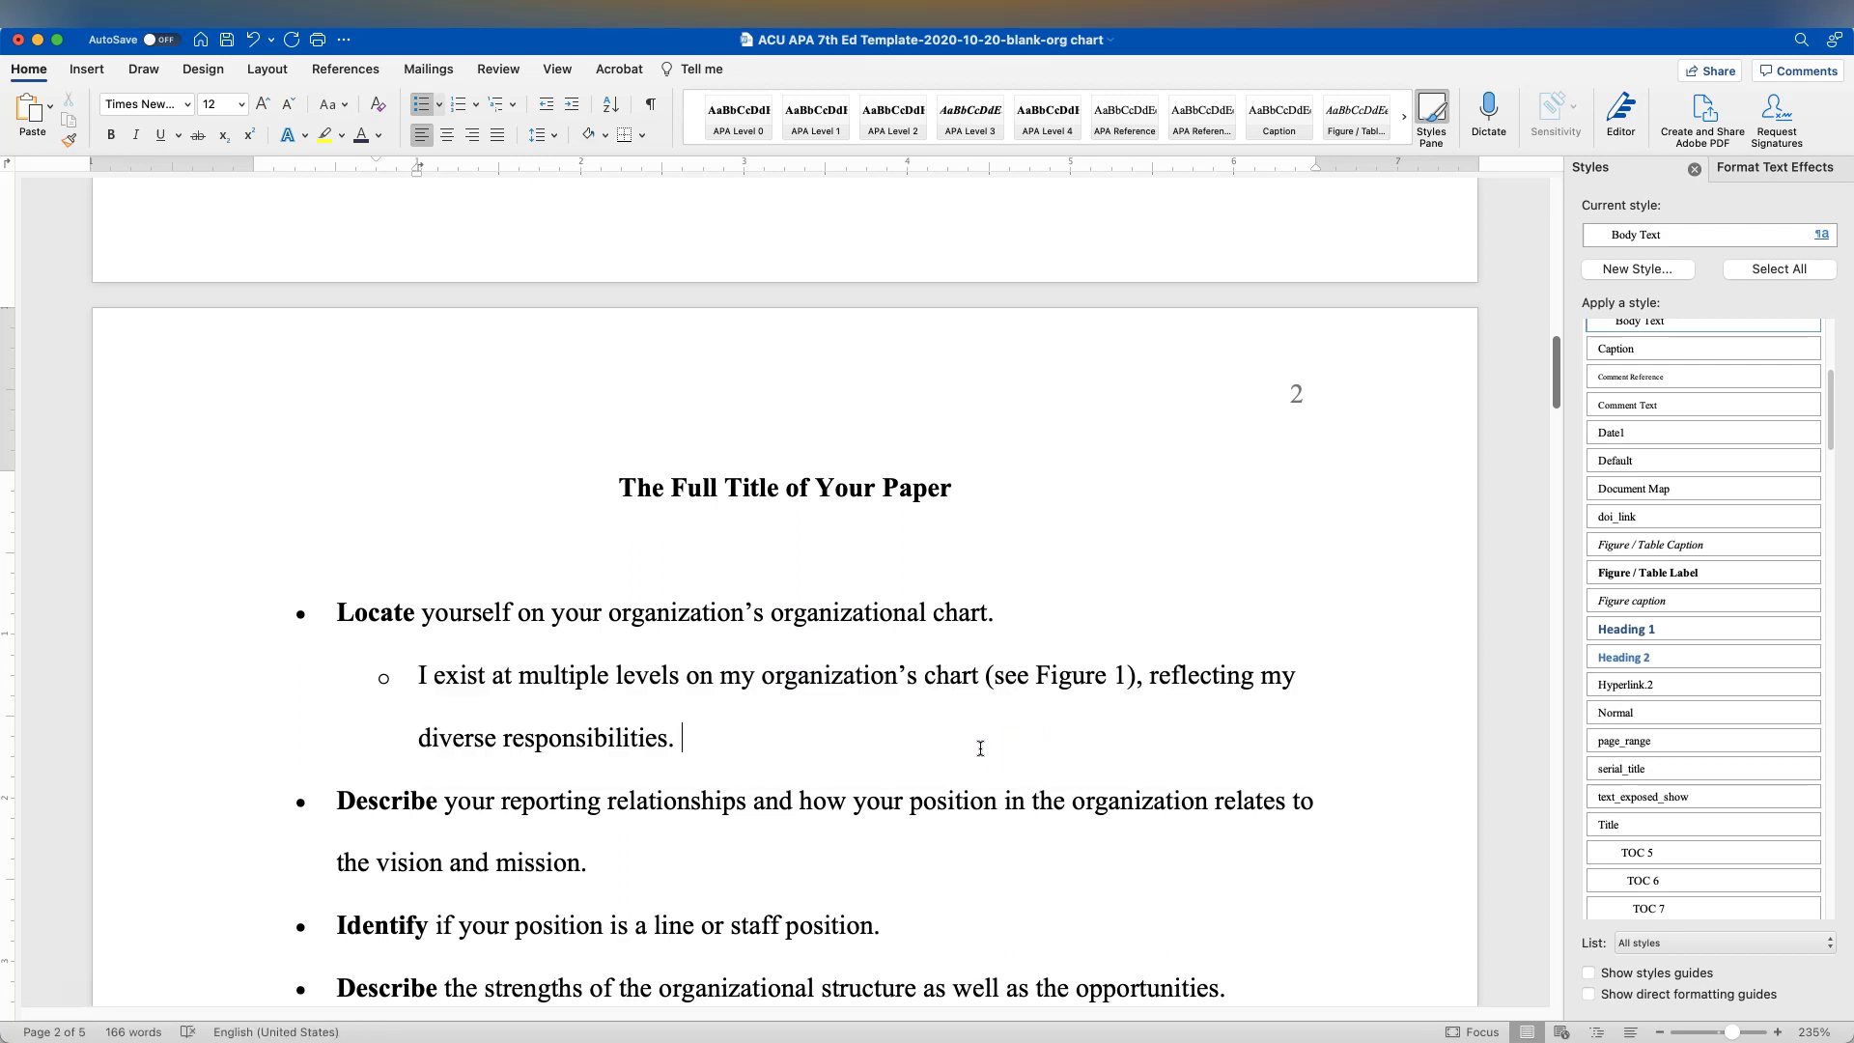
{"action": "type", "text": "For example,"}
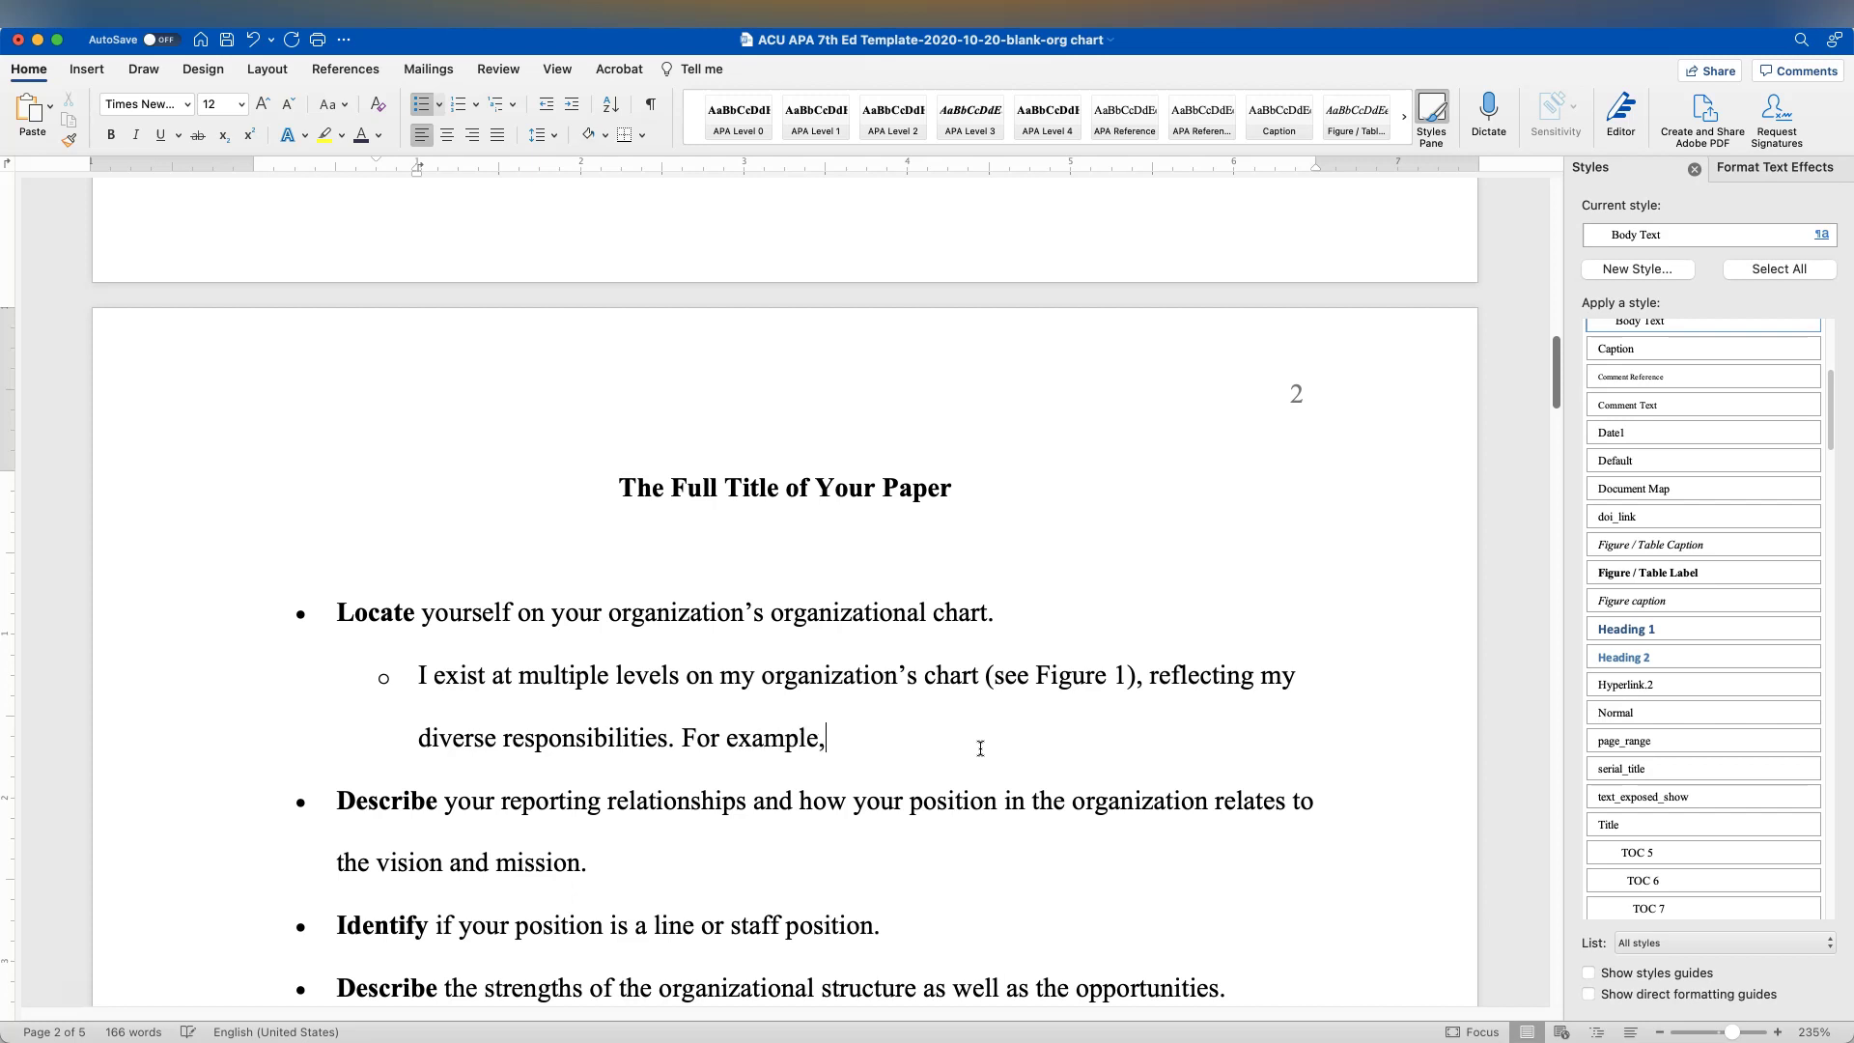
{"action": "type", "text": " I report direct"}
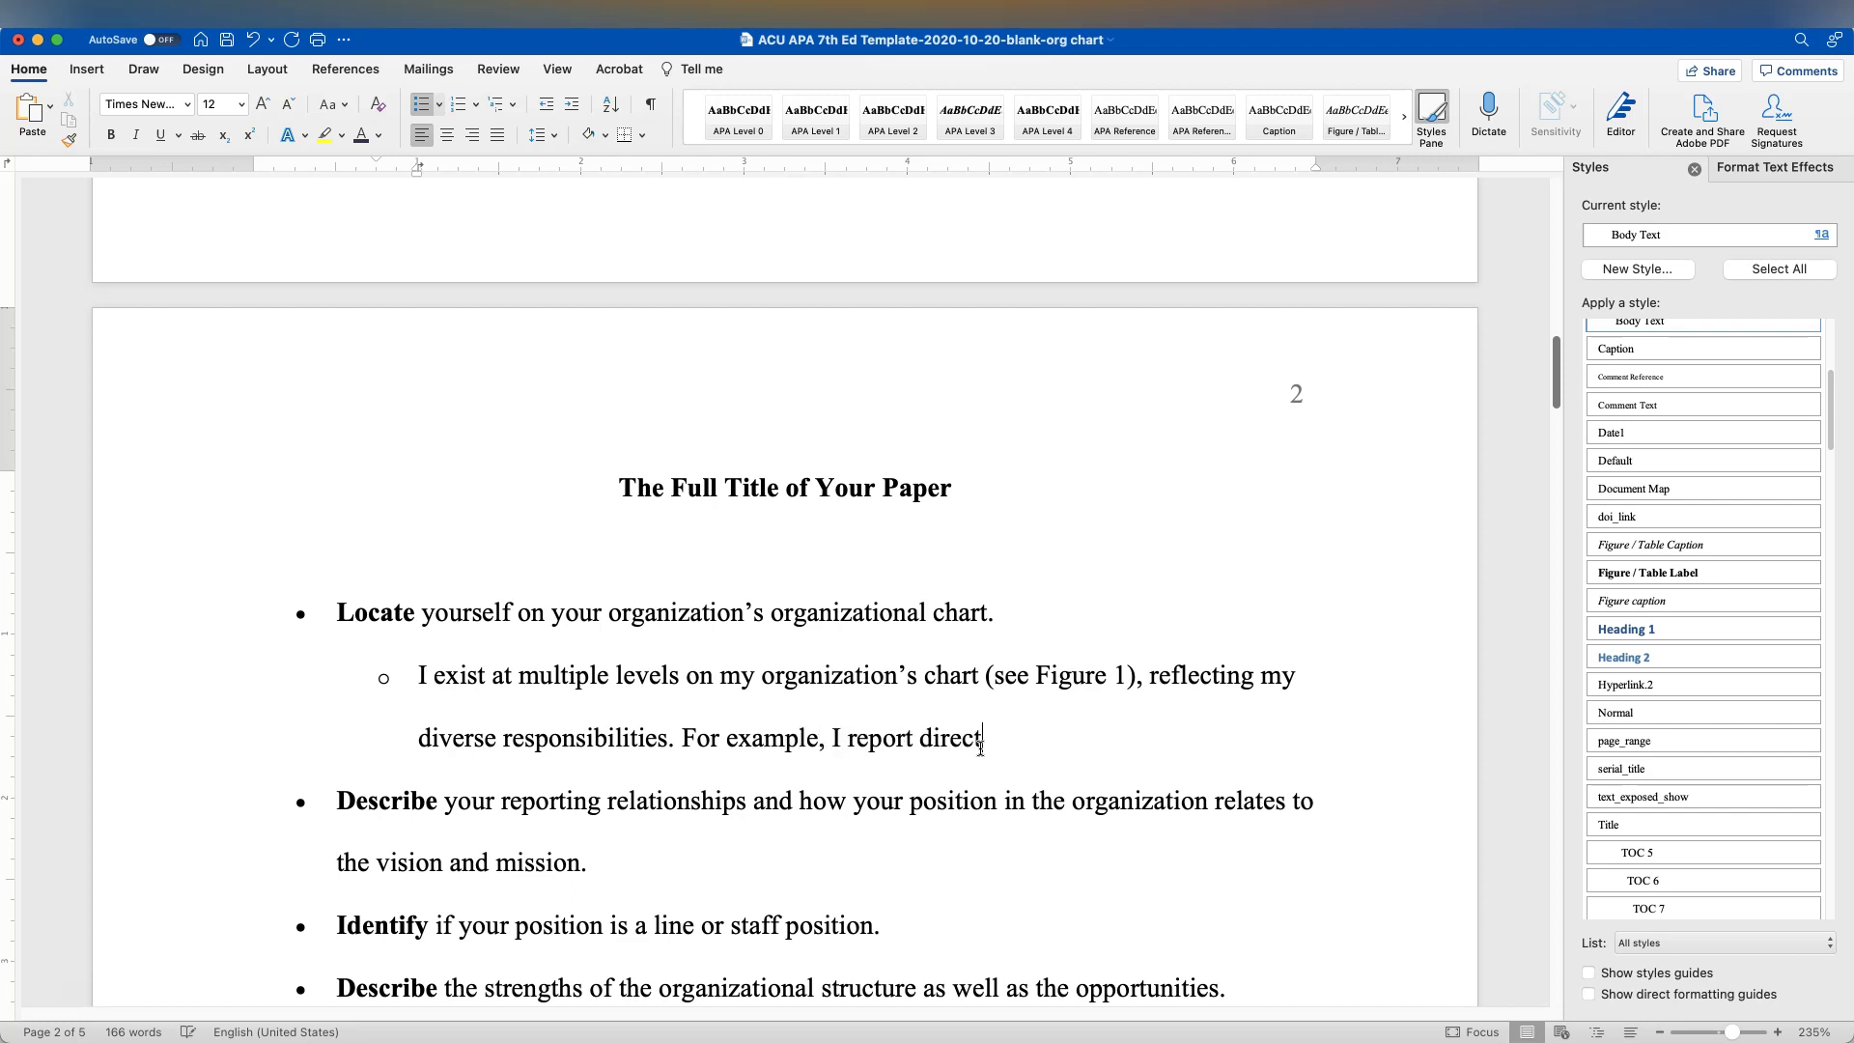
{"action": "type", "text": "ly to two d"}
{"action": "key", "text": "BackSpace"}
{"action": "type", "text": "Deans,"}
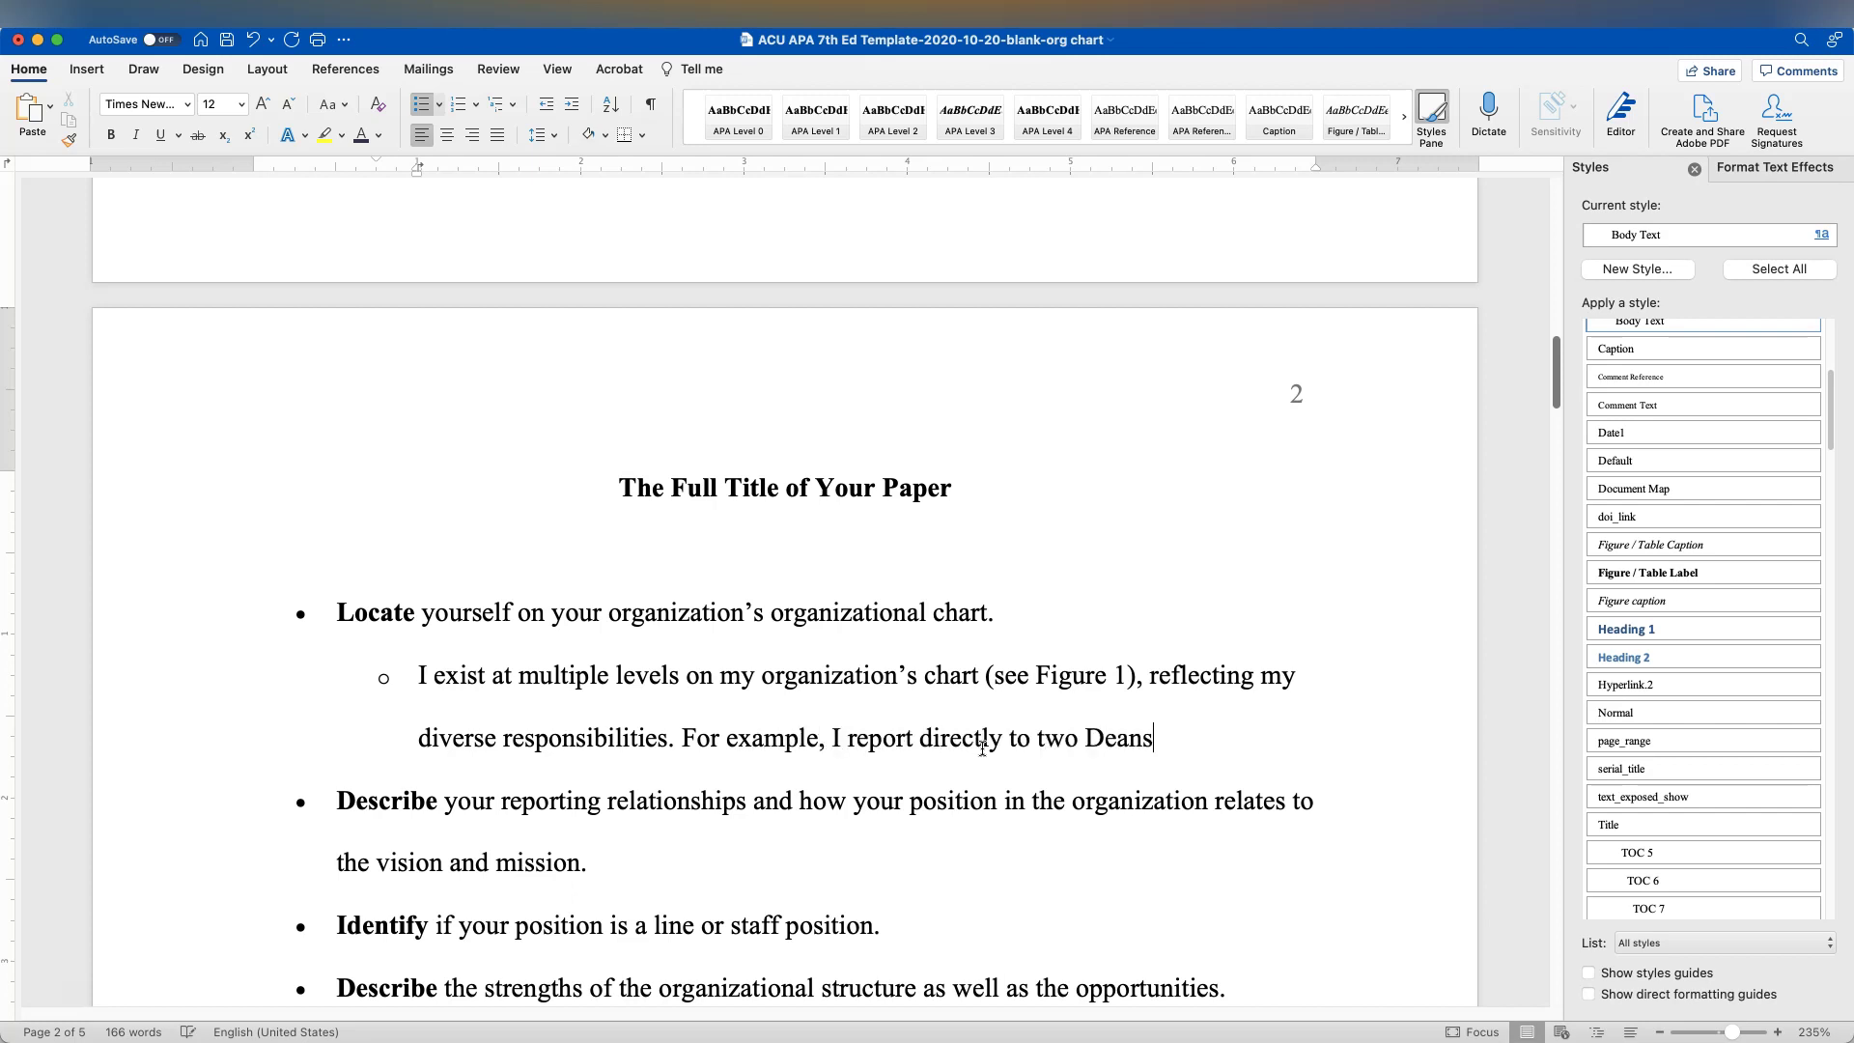
{"action": "scroll", "coordinate": [1116, 846], "scroll_direction": "down", "scroll_amount": 5}
{"action": "scroll", "coordinate": [1116, 846], "scroll_direction": "down", "scroll_amount": 5}
{"action": "scroll", "coordinate": [1138, 849], "scroll_direction": "up", "scroll_amount": 10}
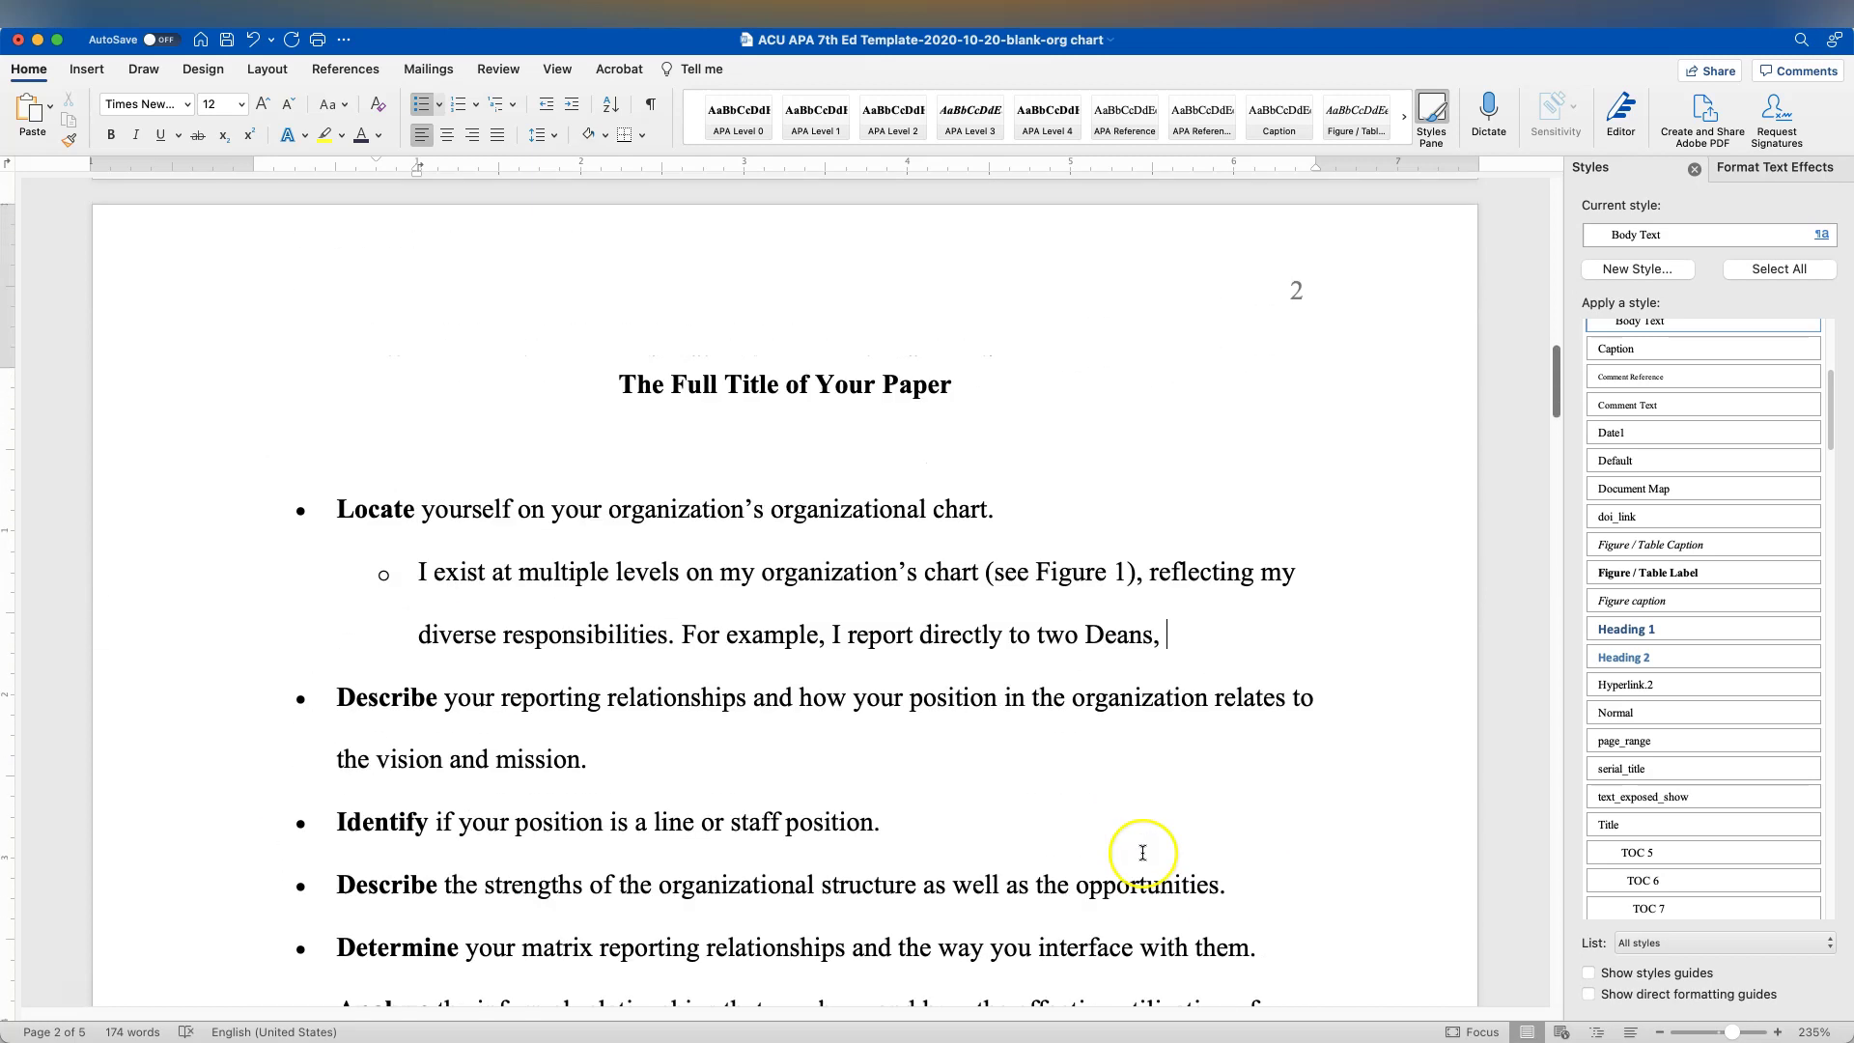
{"action": "type", "text": "with the different college hierarchies placing me"}
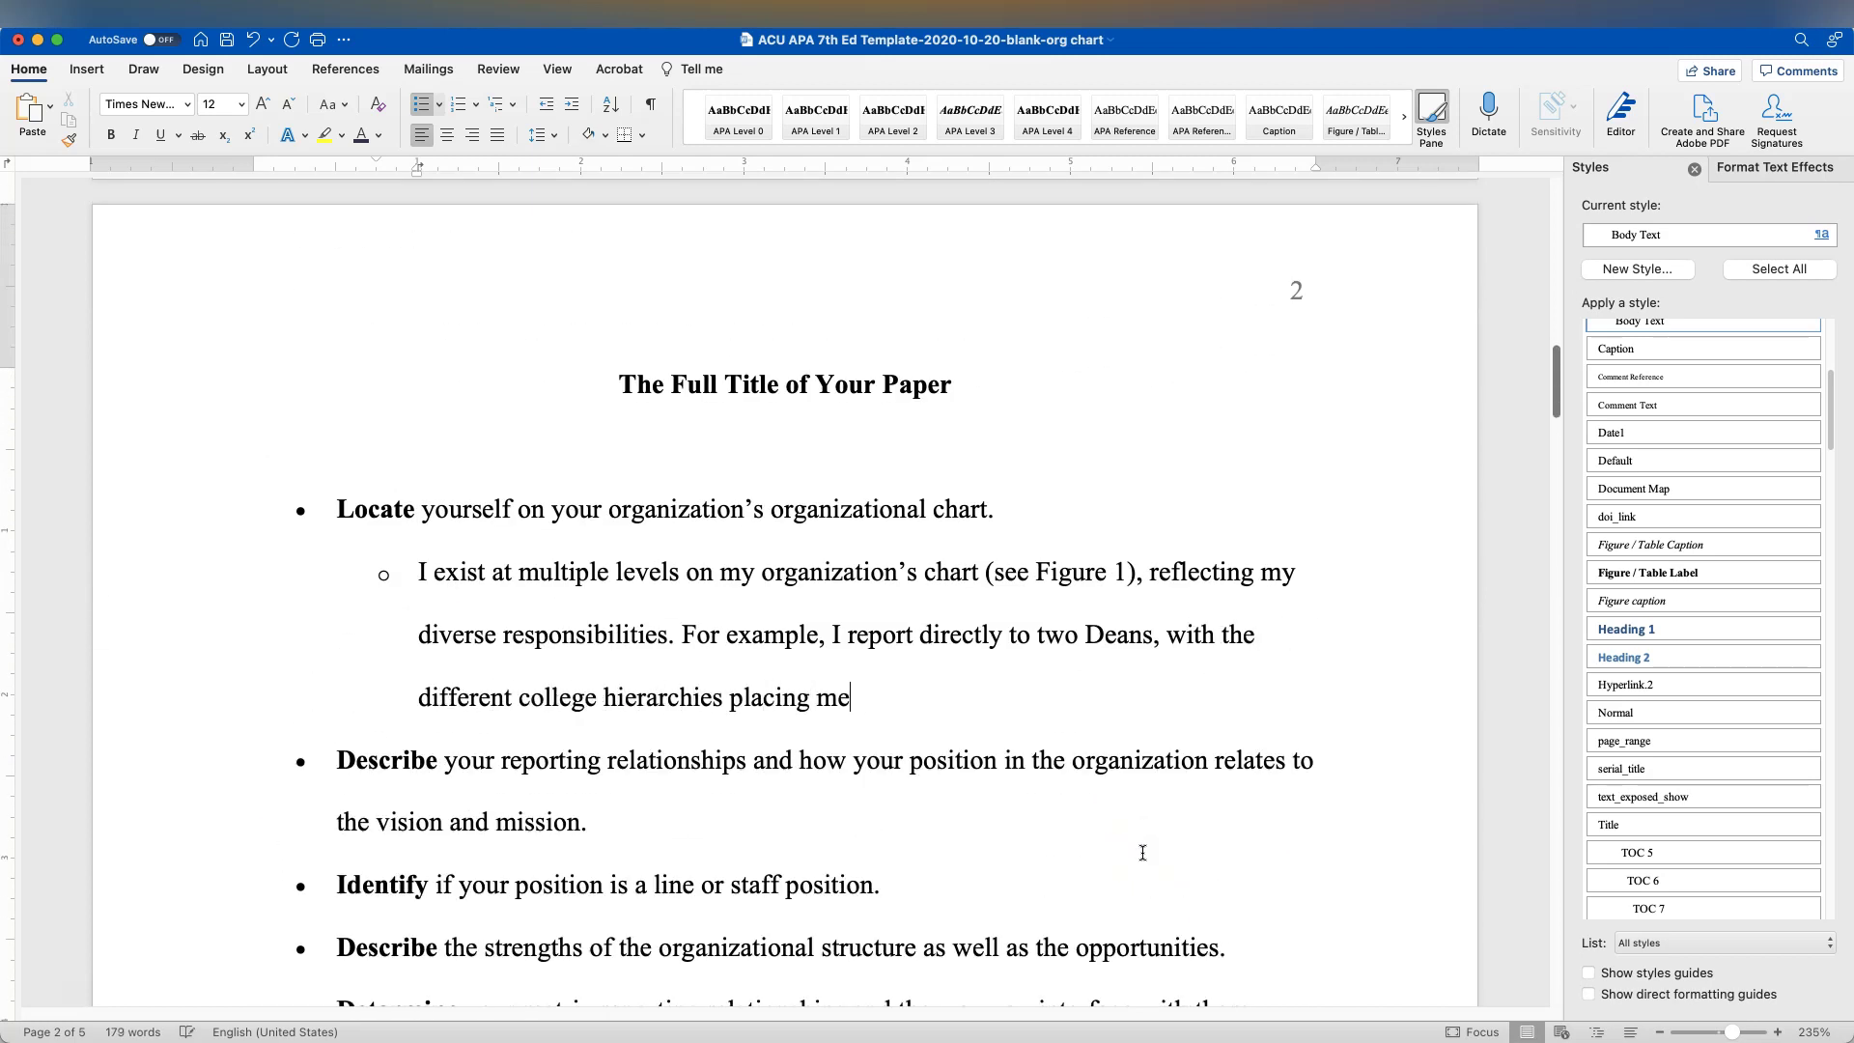
{"action": "type", "text": " at Executive L"}
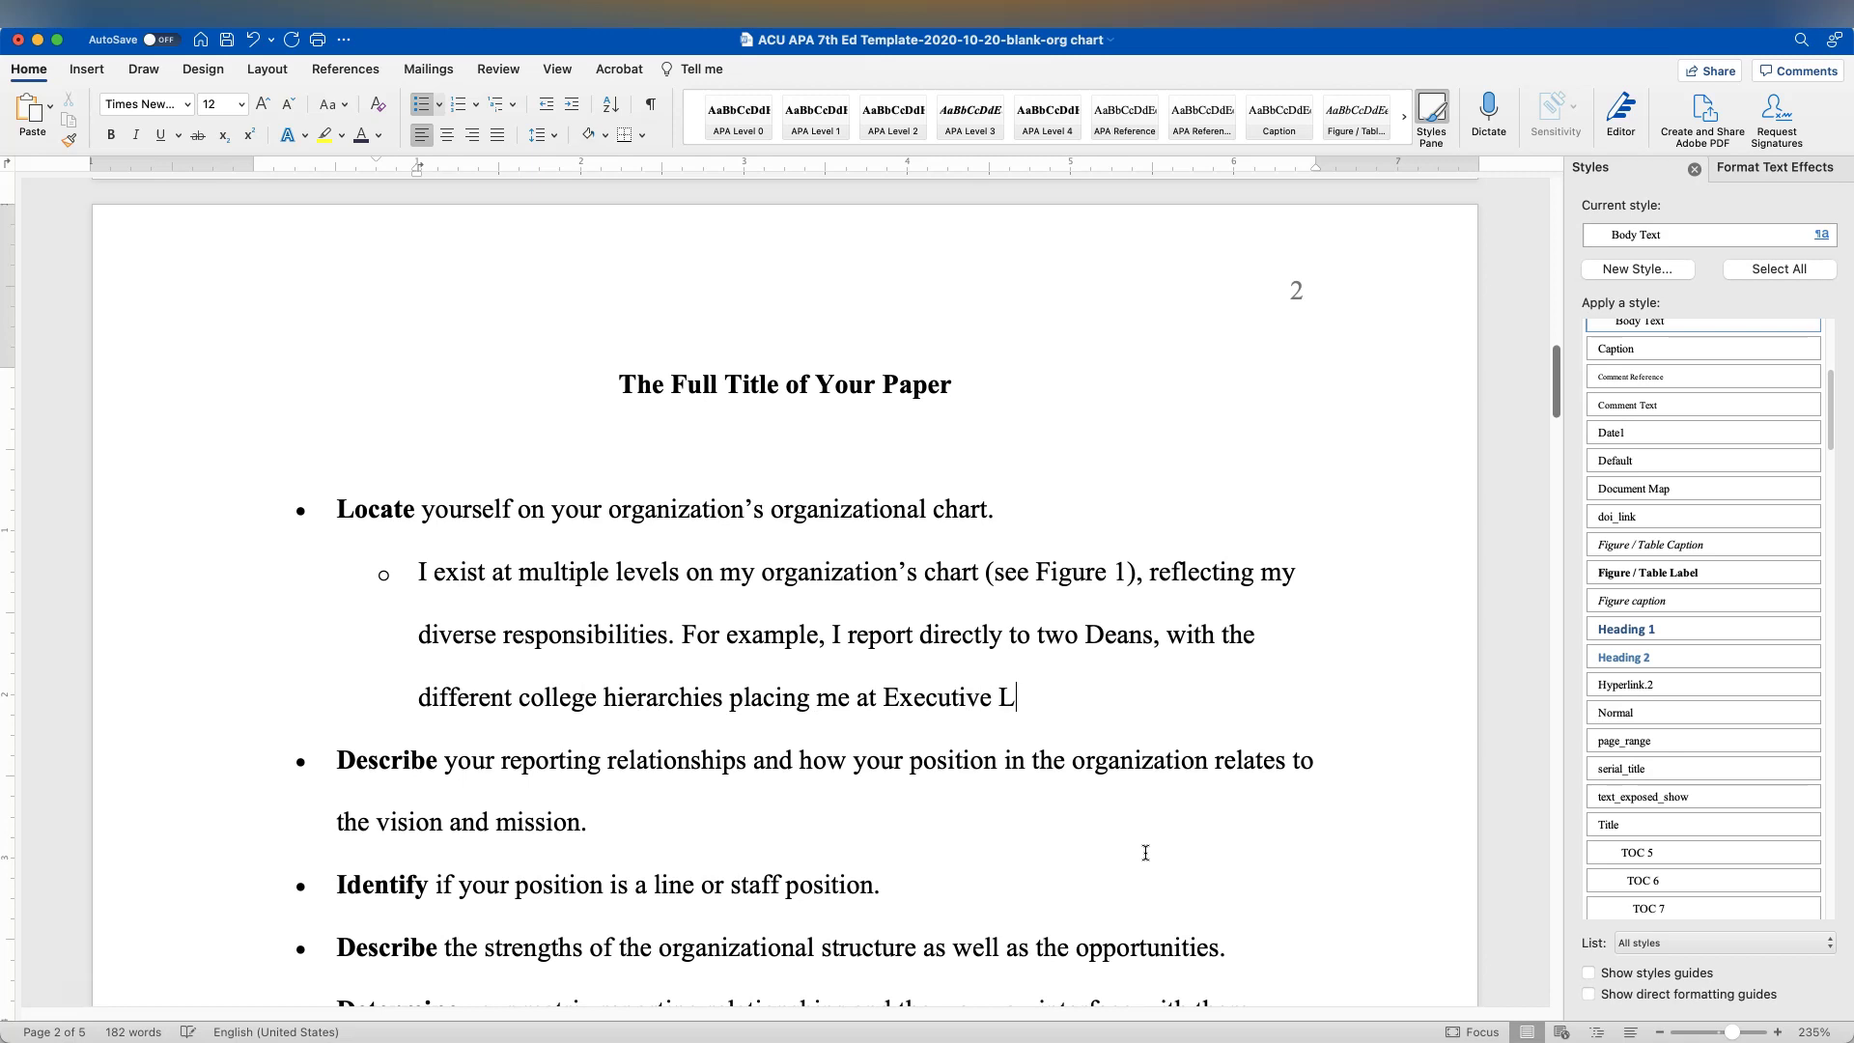
{"action": "type", "text": "evel 2"}
{"action": "scroll", "coordinate": [1145, 852], "scroll_direction": "down", "scroll_amount": 4}
{"action": "scroll", "coordinate": [1111, 744], "scroll_direction": "up", "scroll_amount": 2}
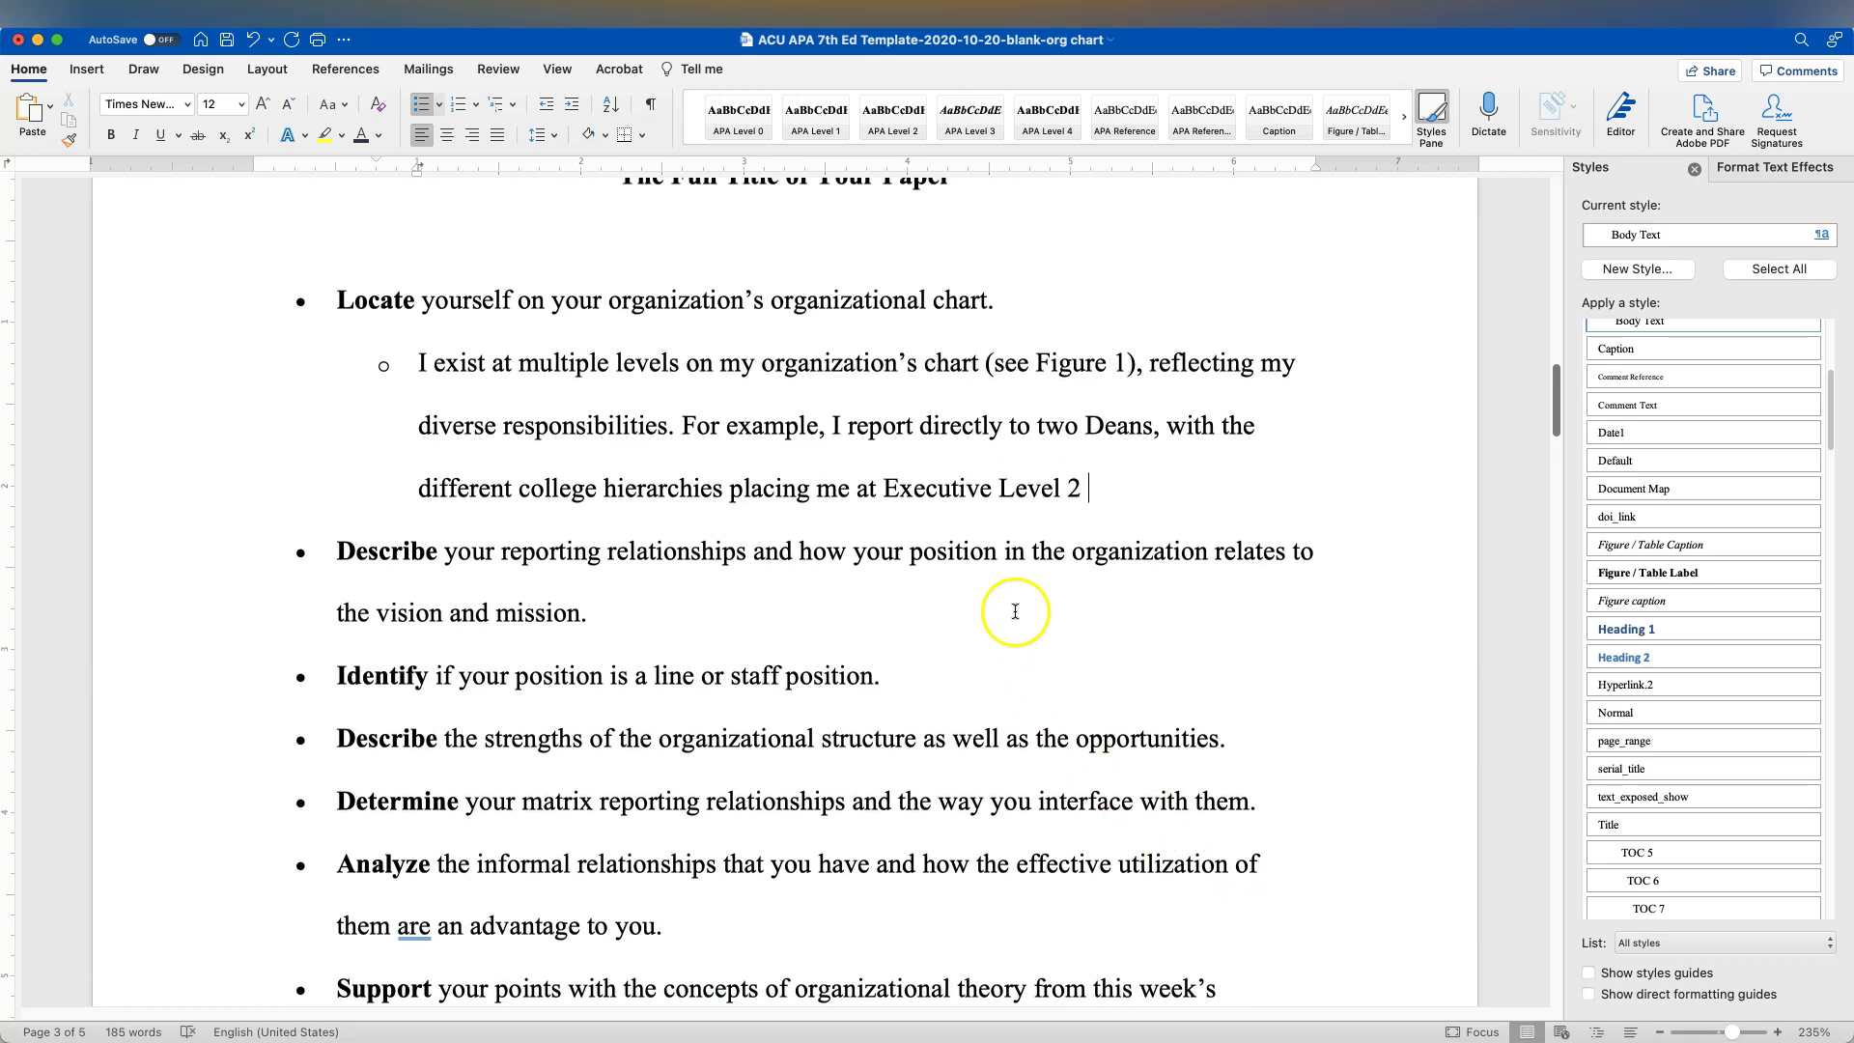
{"action": "double_click", "coordinate": [1037, 495]}
{"action": "key", "text": "BackSpace"}
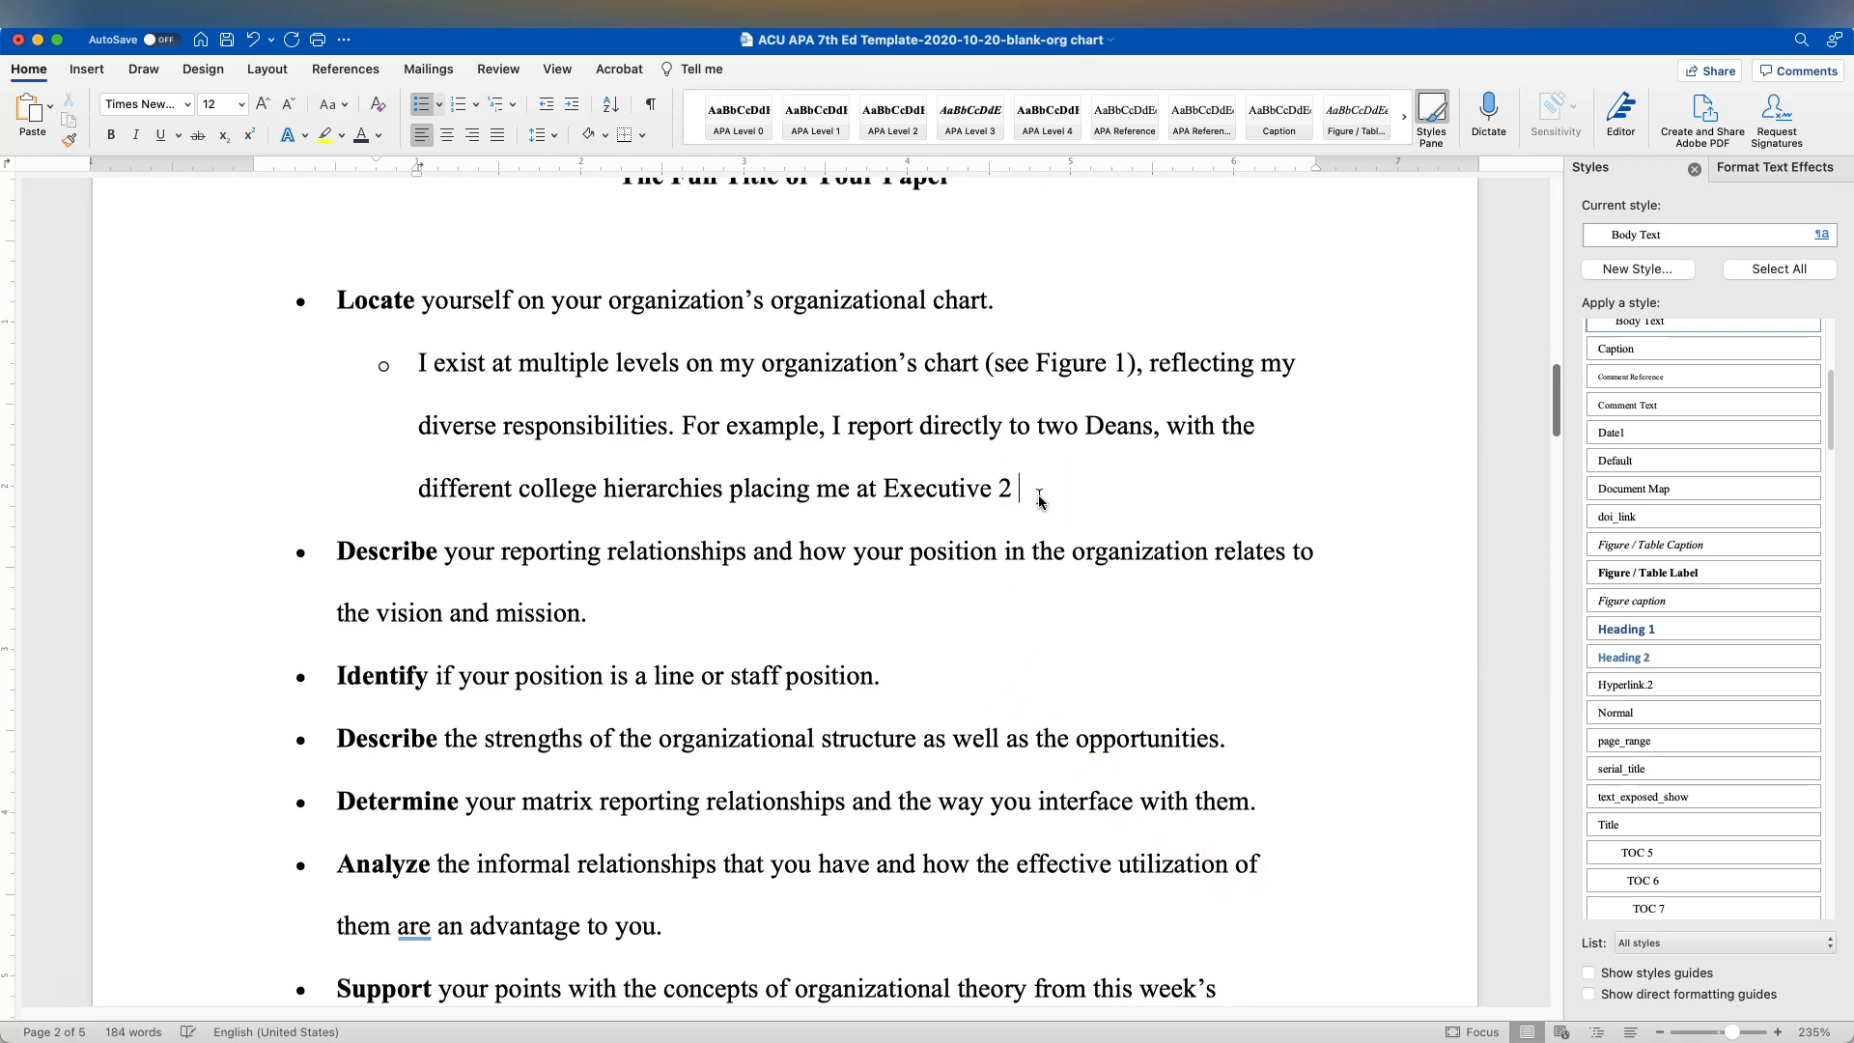
Finish with 'and Management… and at the Faculty / Admin / Support level within the University Library.'
{"action": "scroll", "coordinate": [1058, 540], "scroll_direction": "down", "scroll_amount": 3}
{"action": "type", "text": ", and Management in different colleges, and at the"}
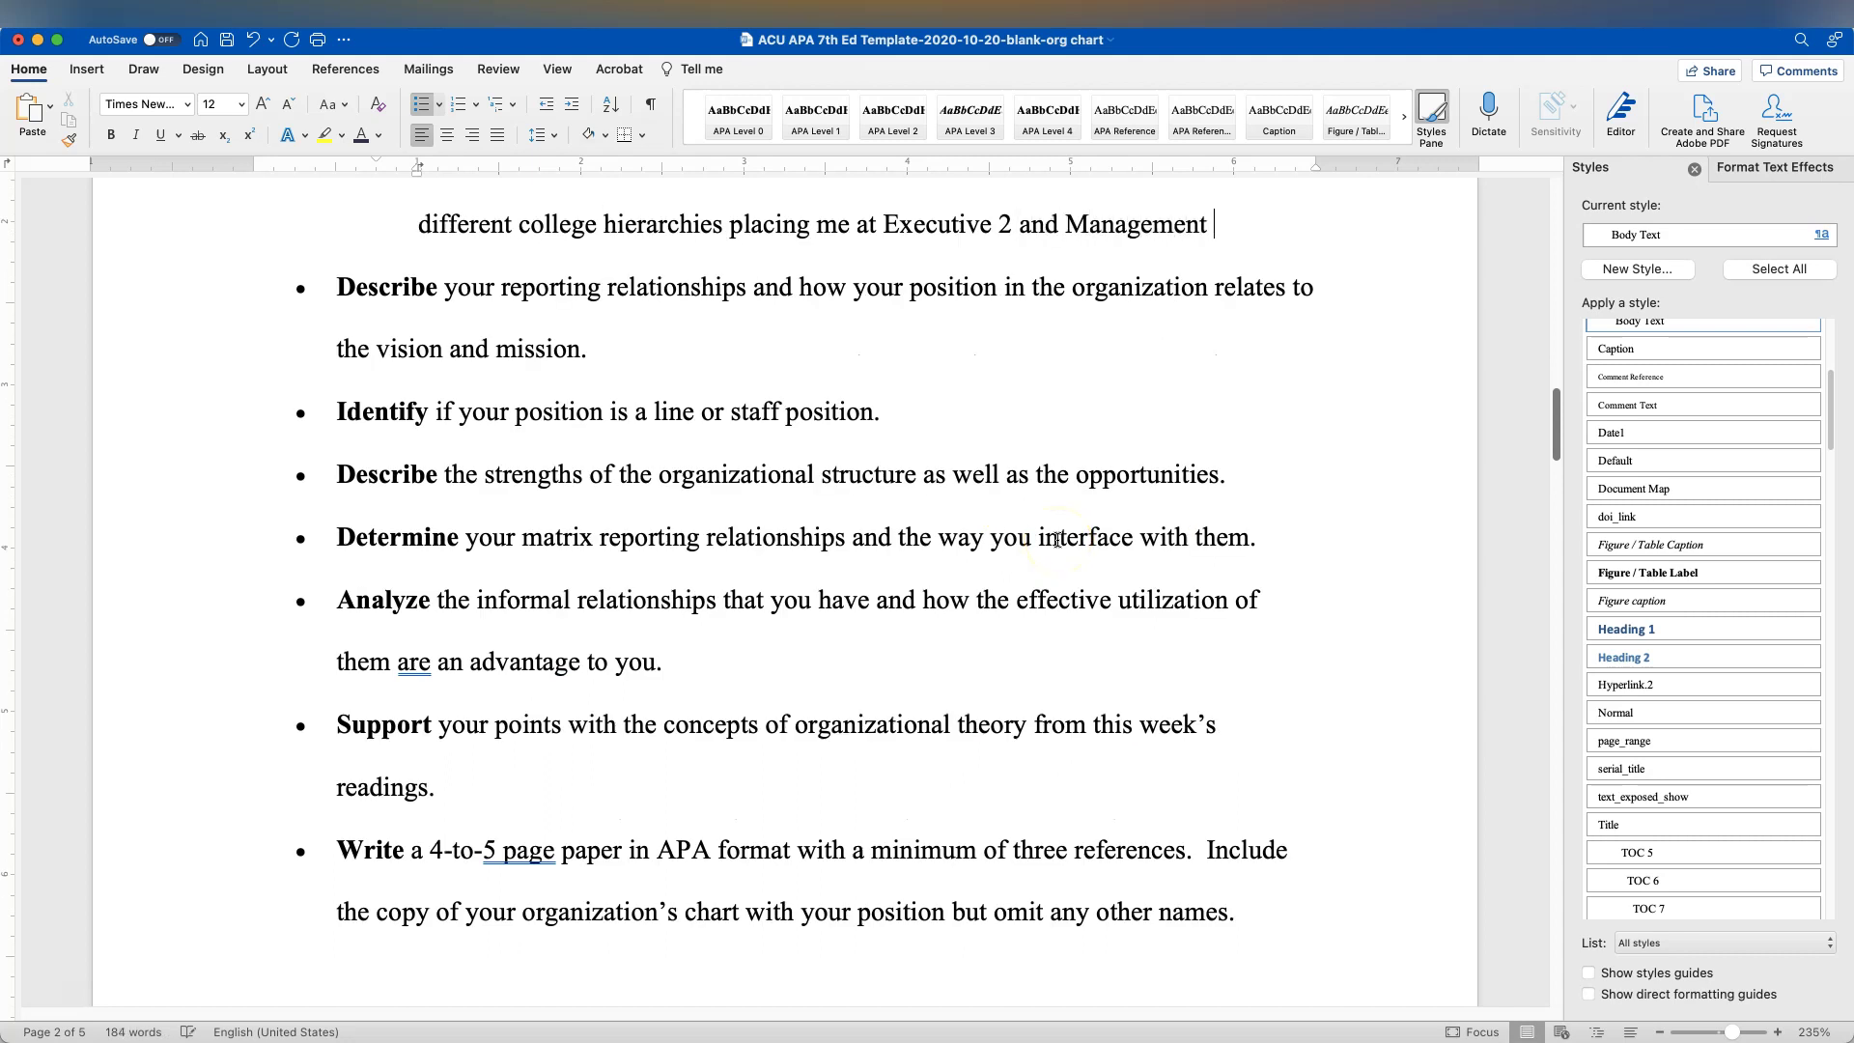
{"action": "scroll", "coordinate": [1132, 763], "scroll_direction": "down", "scroll_amount": 10}
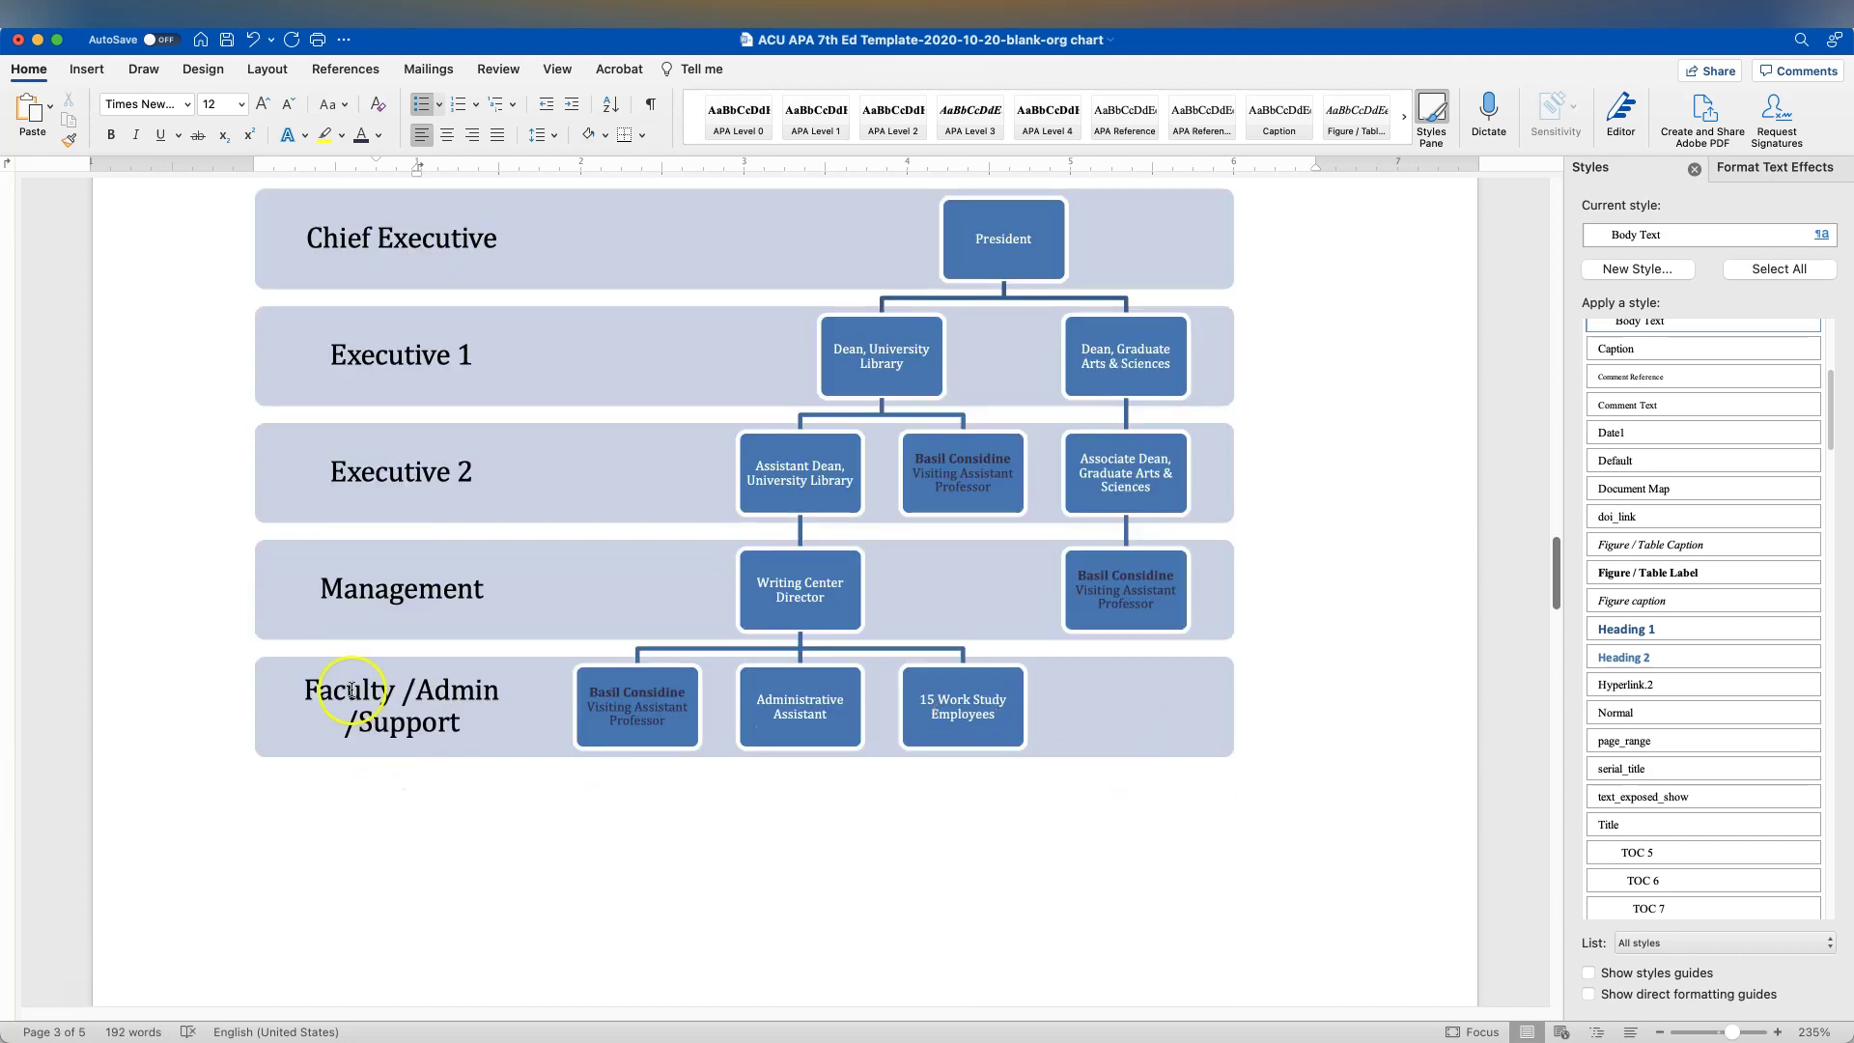
{"action": "left_click", "coordinate": [331, 704]}
{"action": "scroll", "coordinate": [567, 650], "scroll_direction": "up", "scroll_amount": 10}
{"action": "left_click", "coordinate": [778, 530]}
{"action": "type", "text": "Faculty / Admin / "}
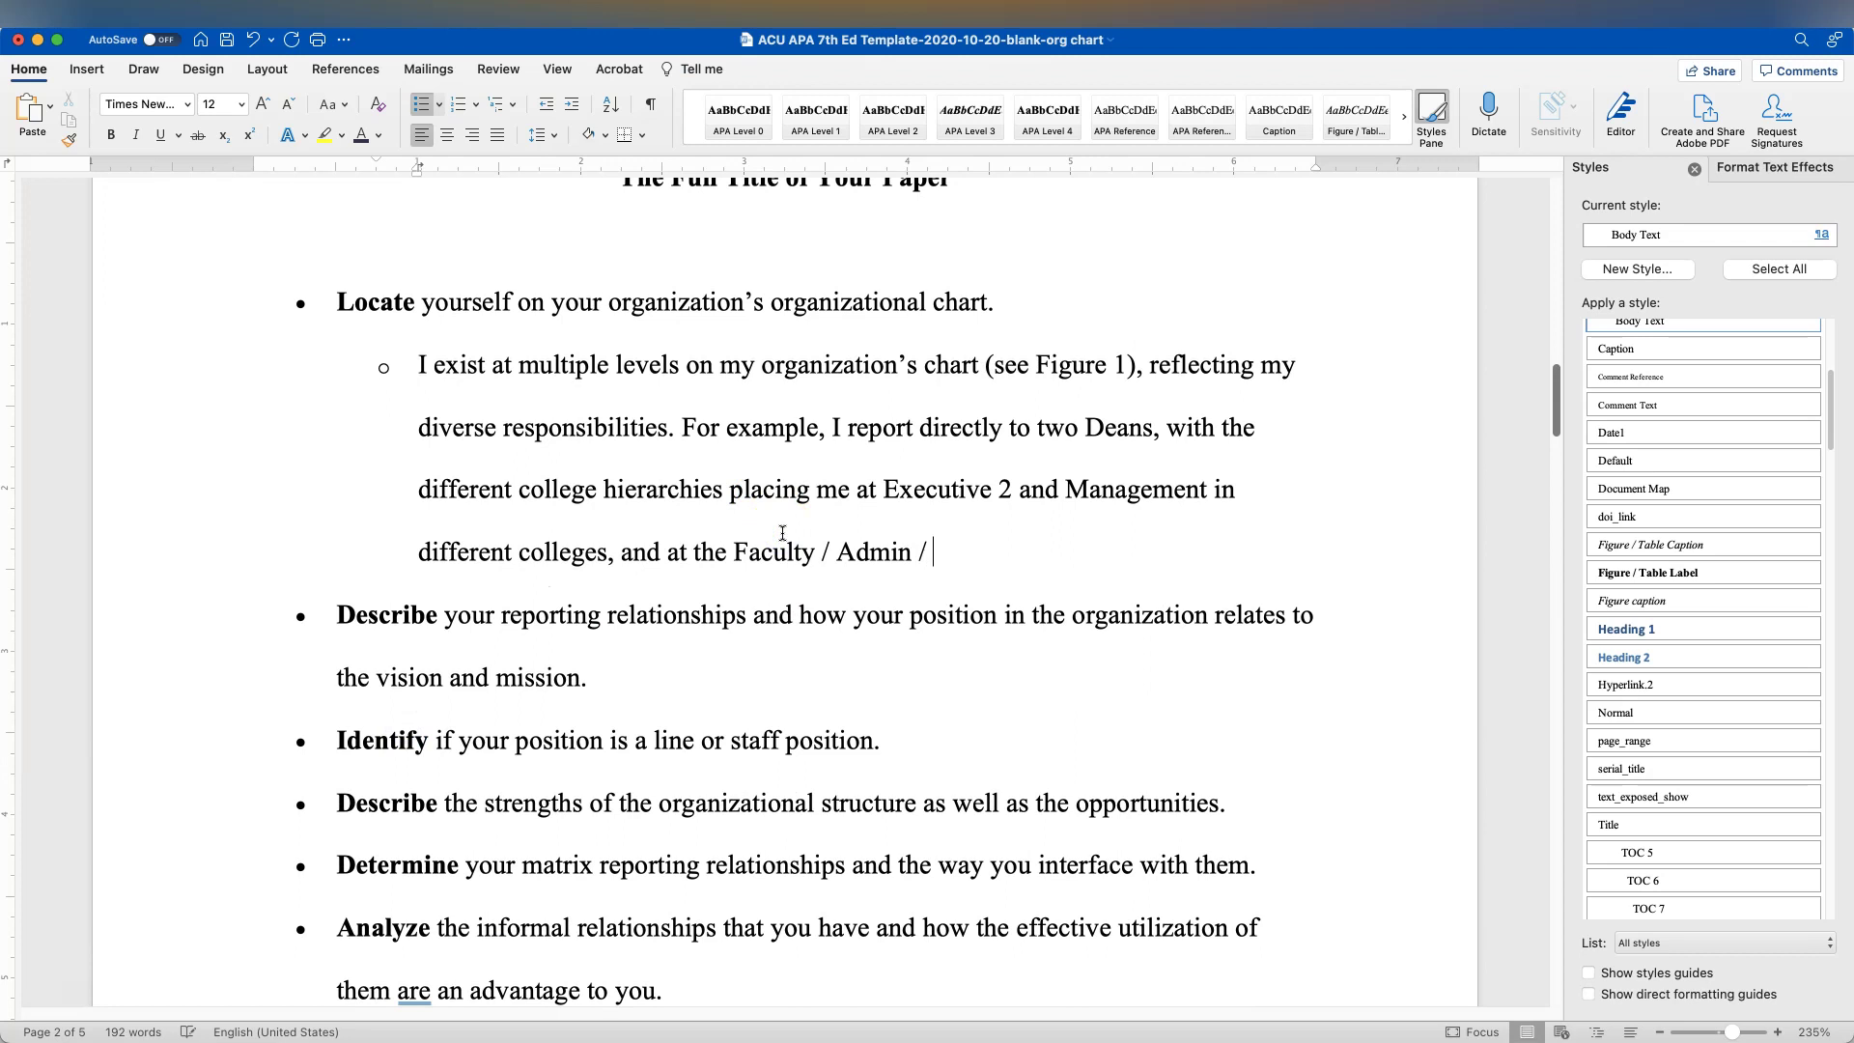
{"action": "type", "text": "Support level within the university libray."}
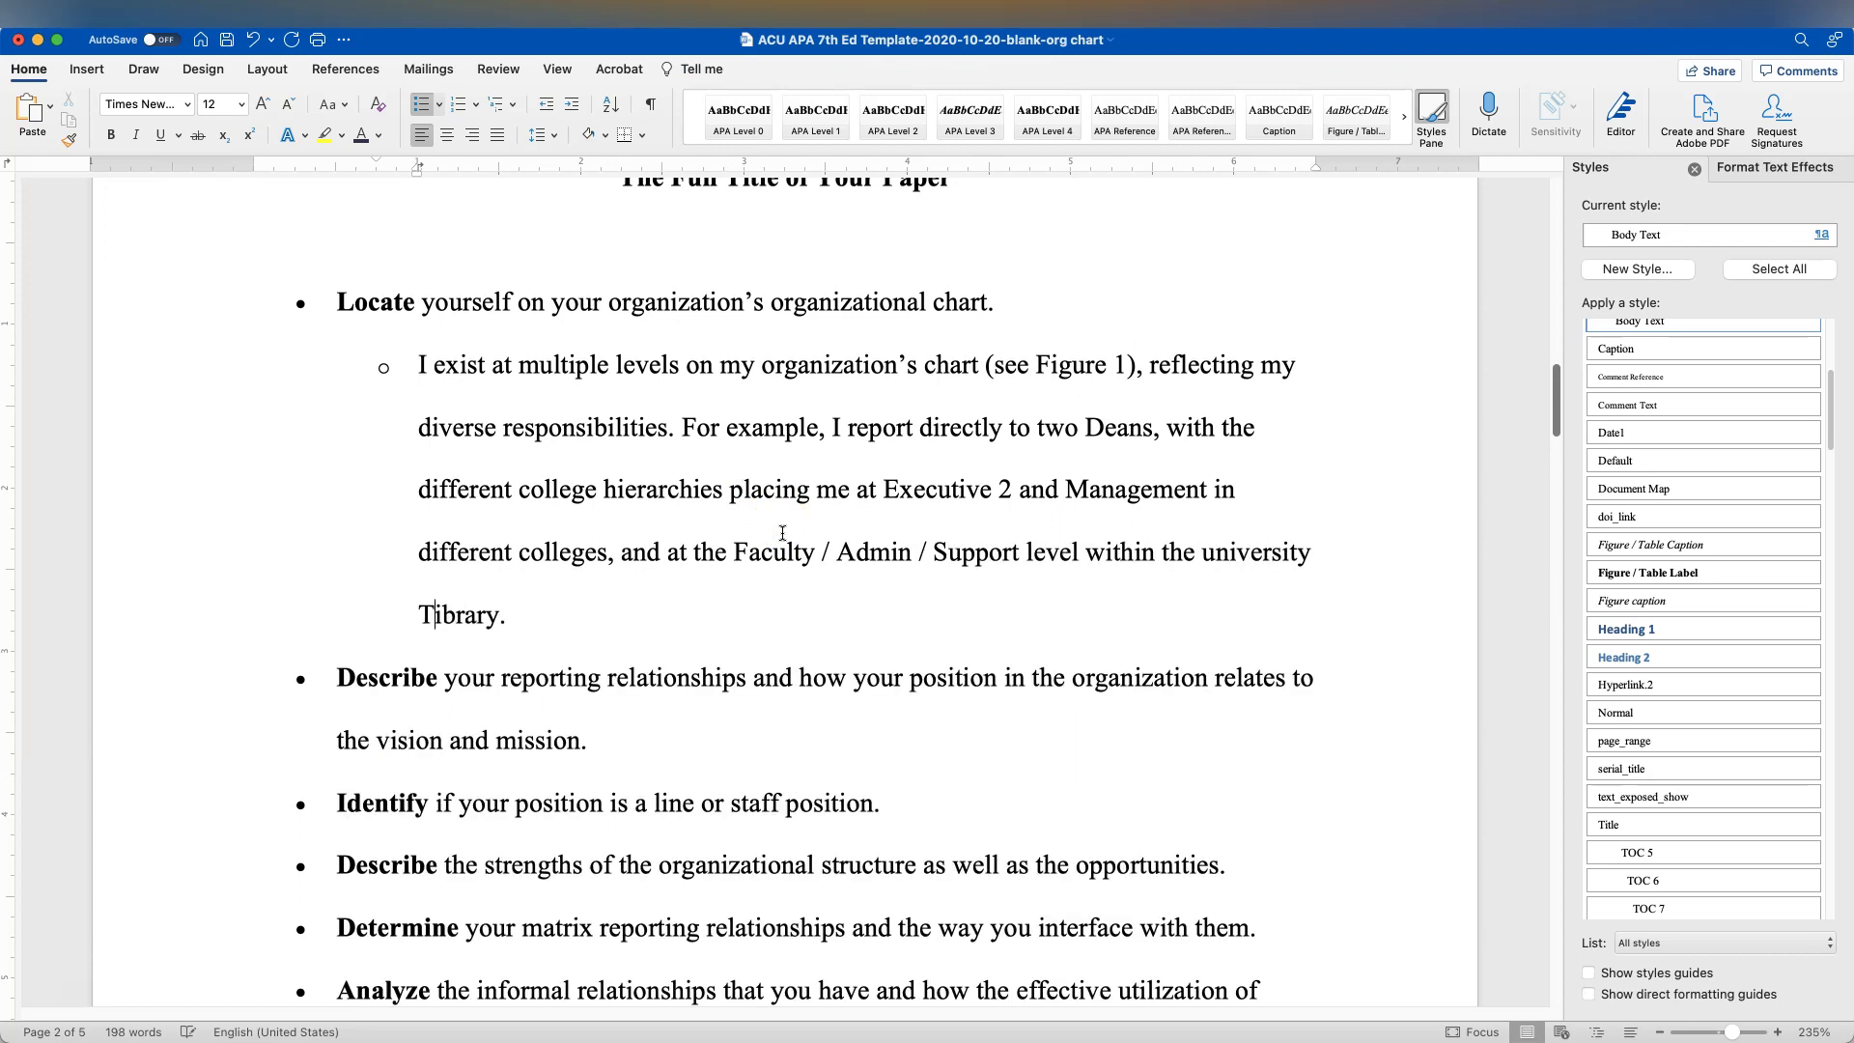
{"action": "key", "text": "Delete"}
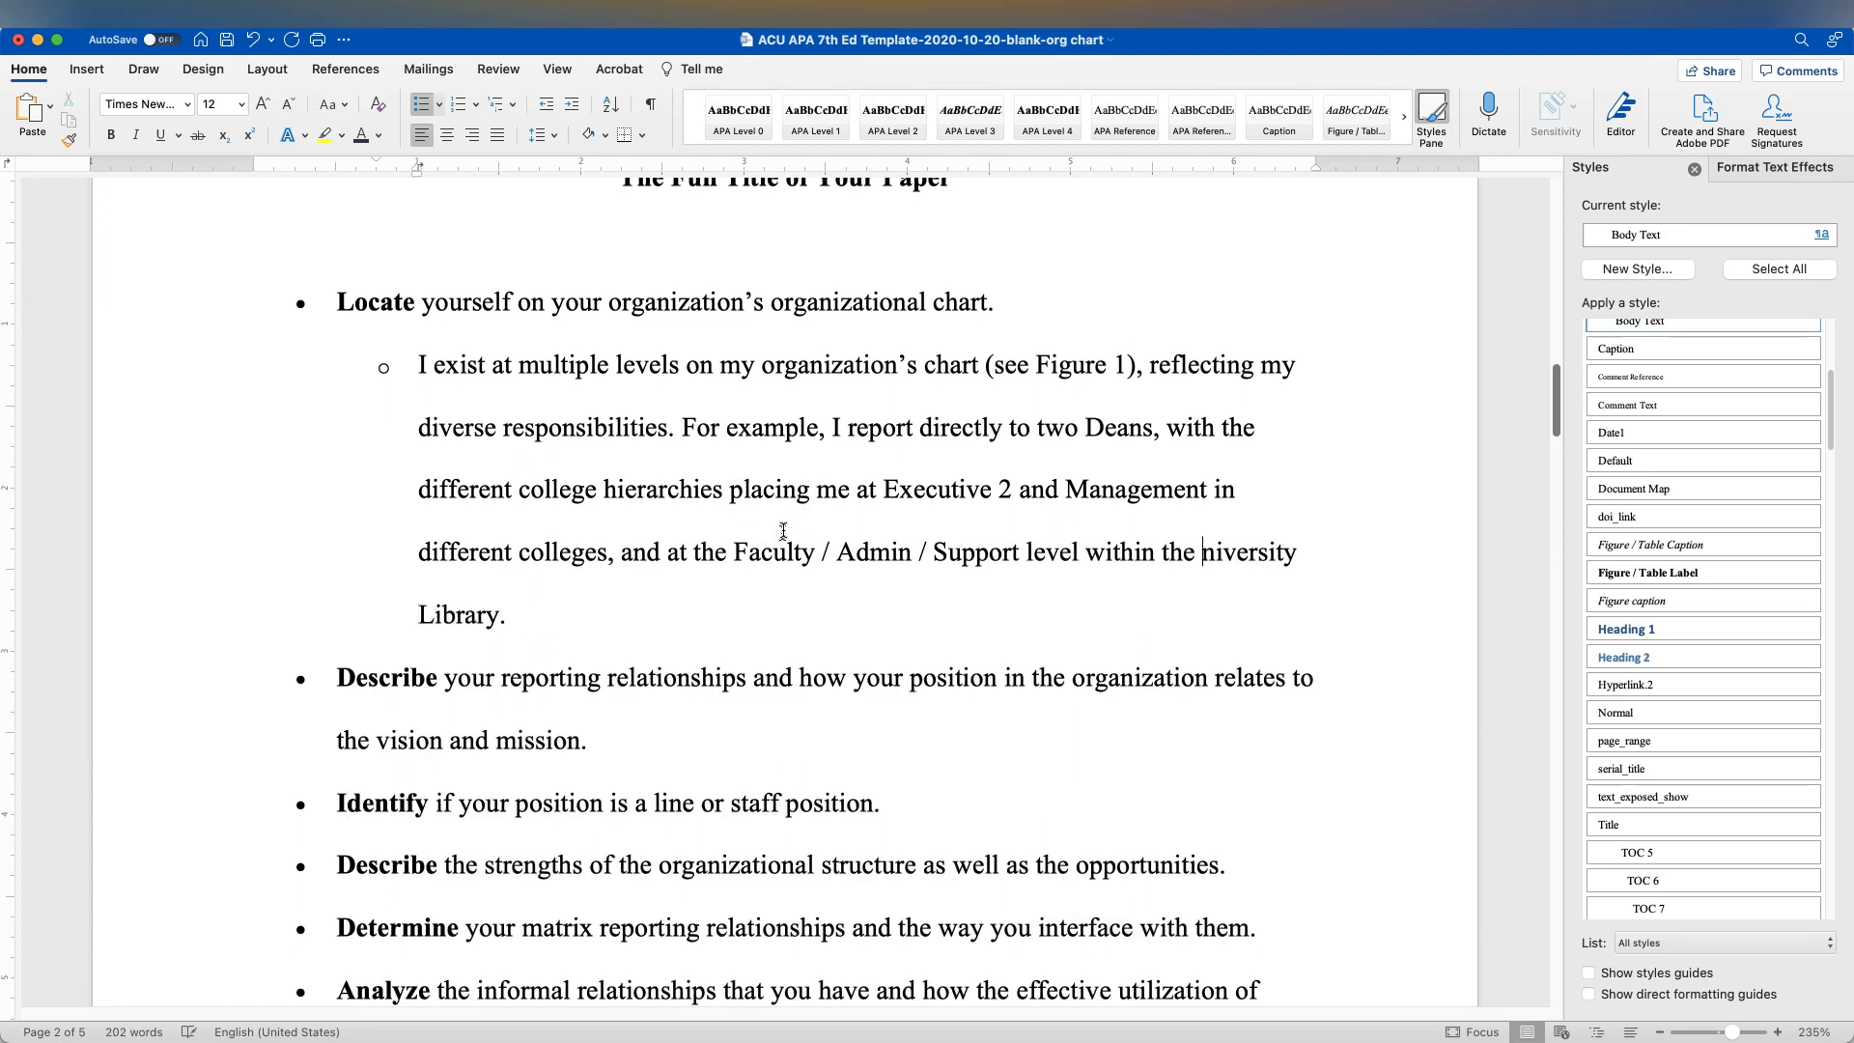
{"action": "type", "text": "University Library."}
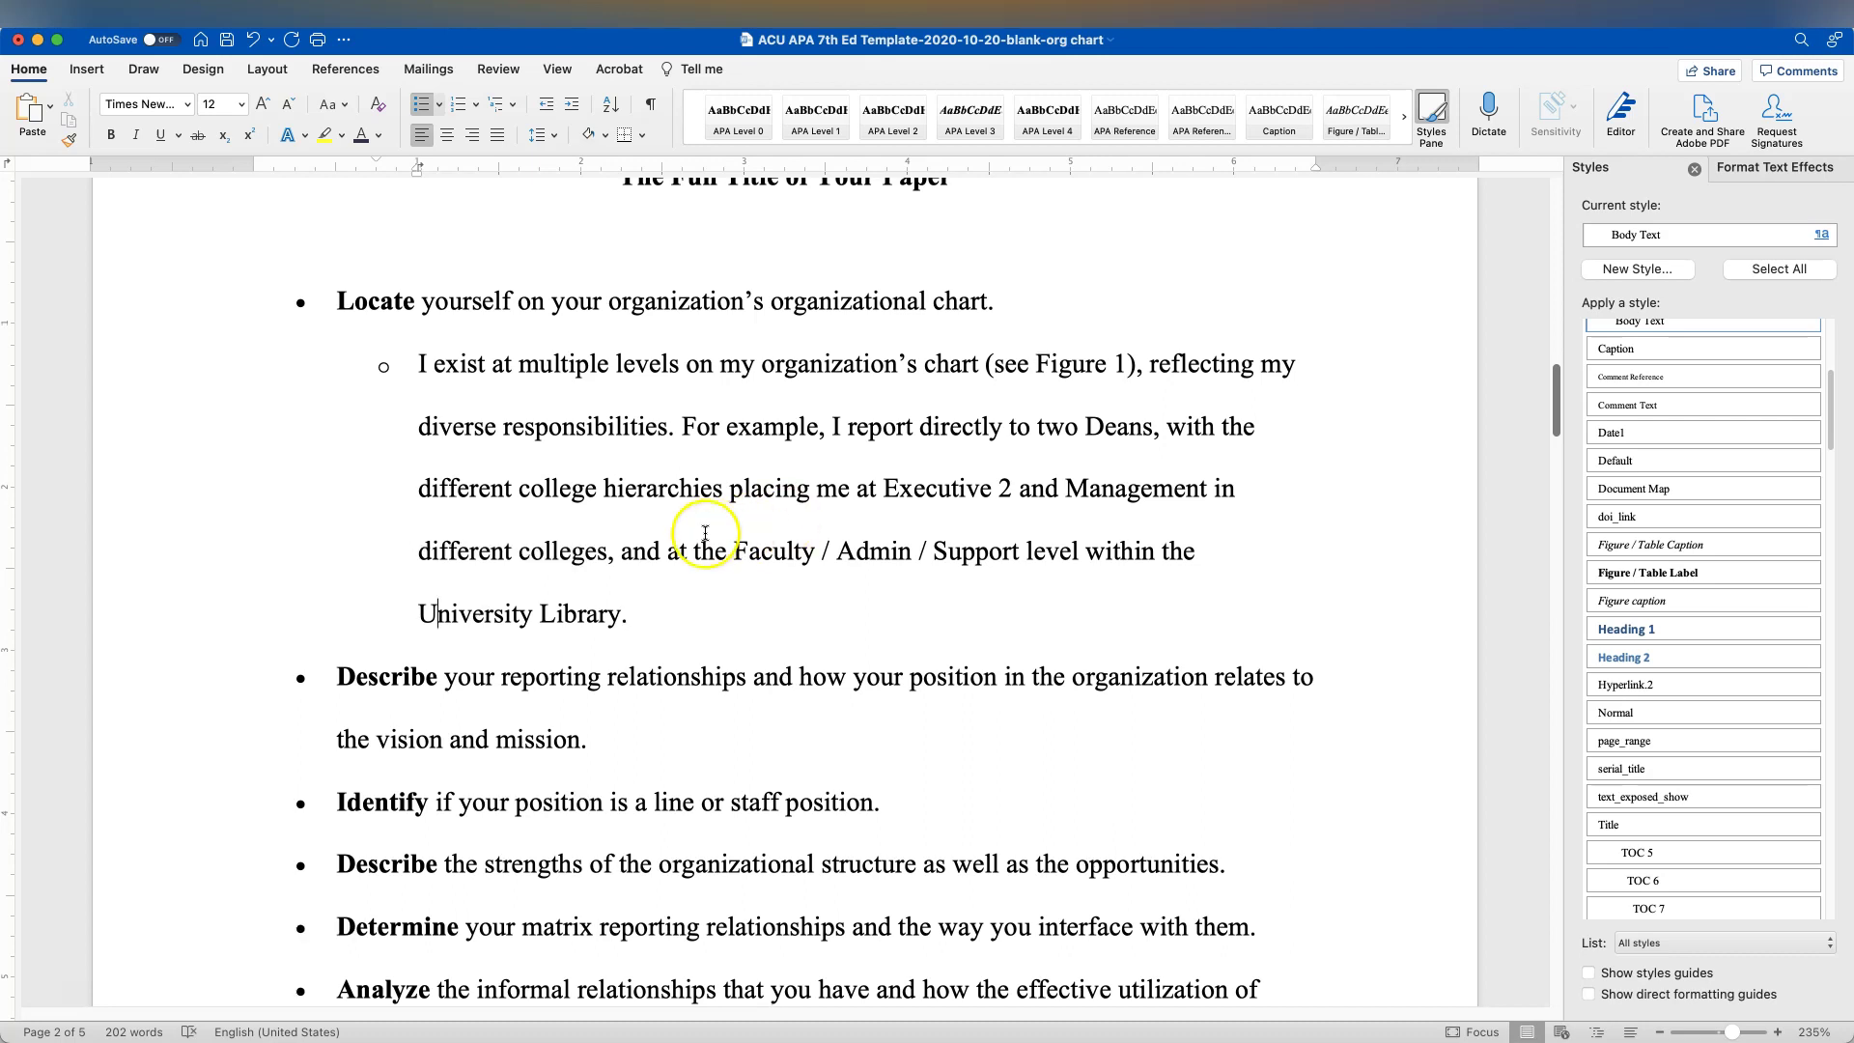
{"action": "left_click_drag", "start_coordinate": [683, 609], "coordinate": [1142, 365]}
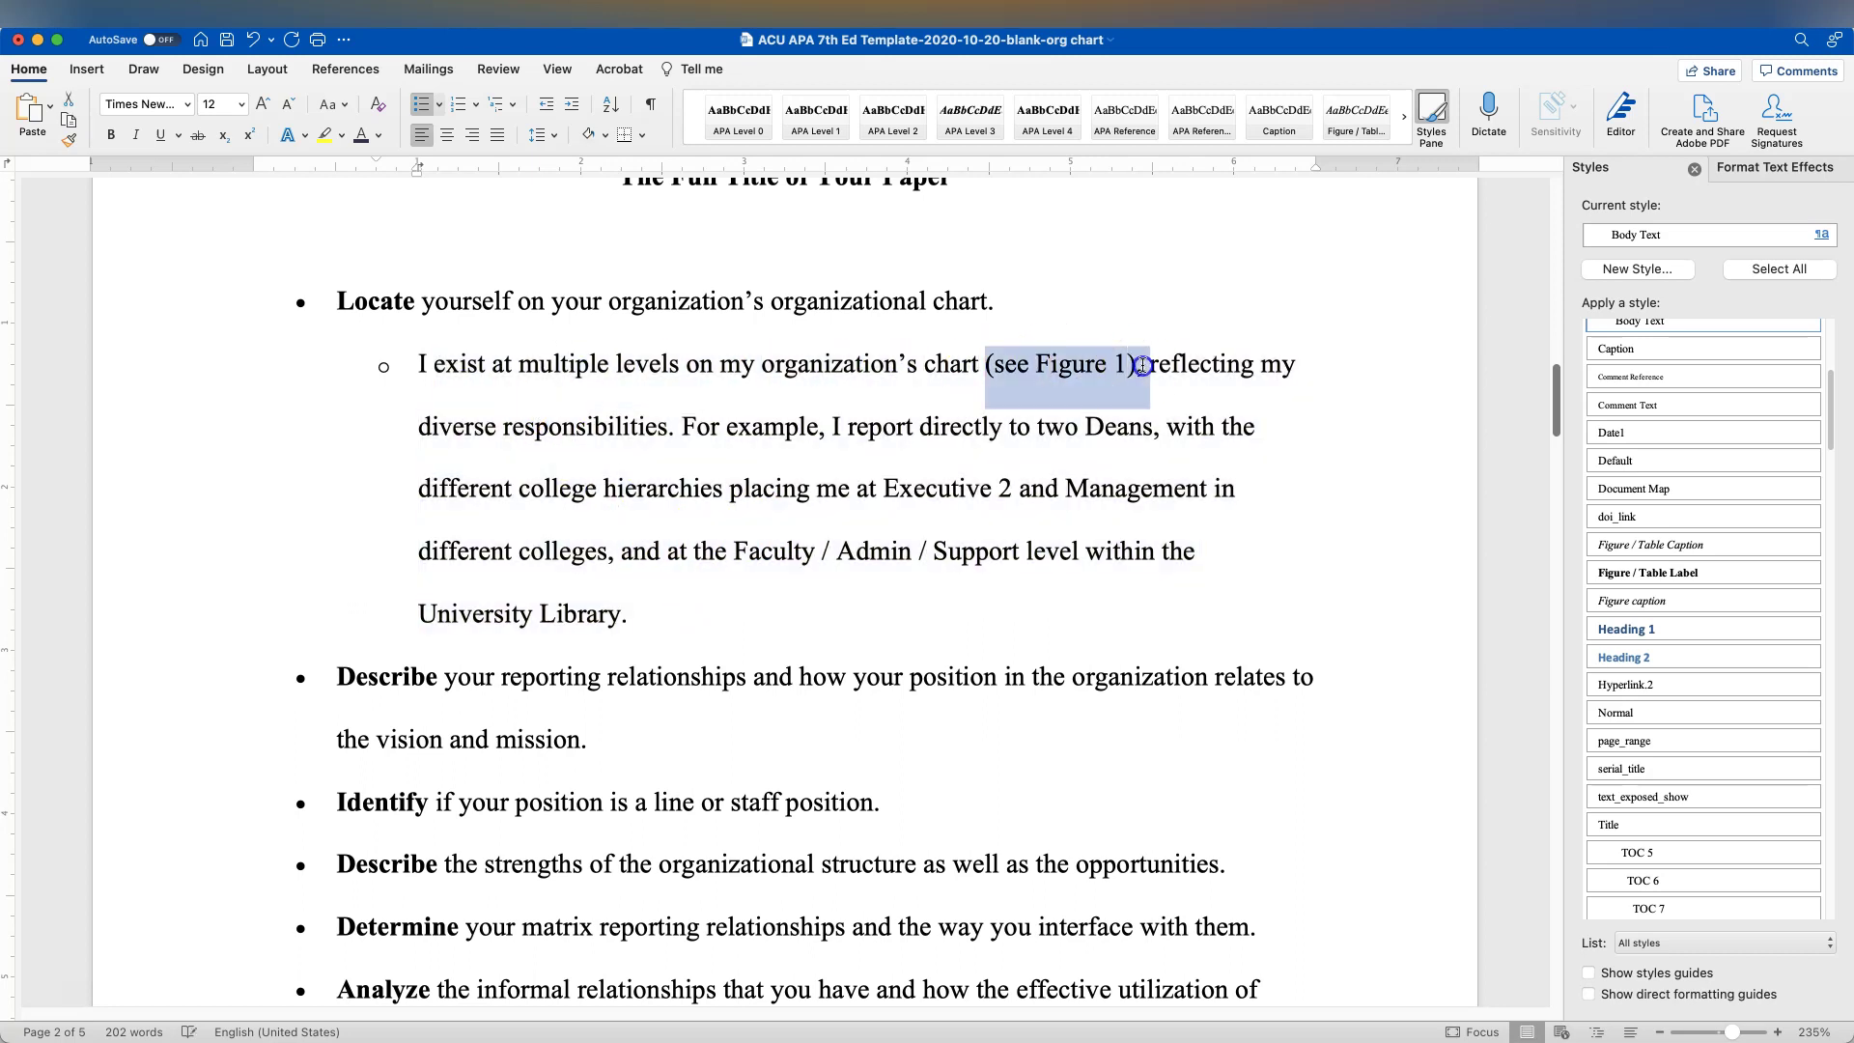
{"action": "left_click", "coordinate": [840, 608]}
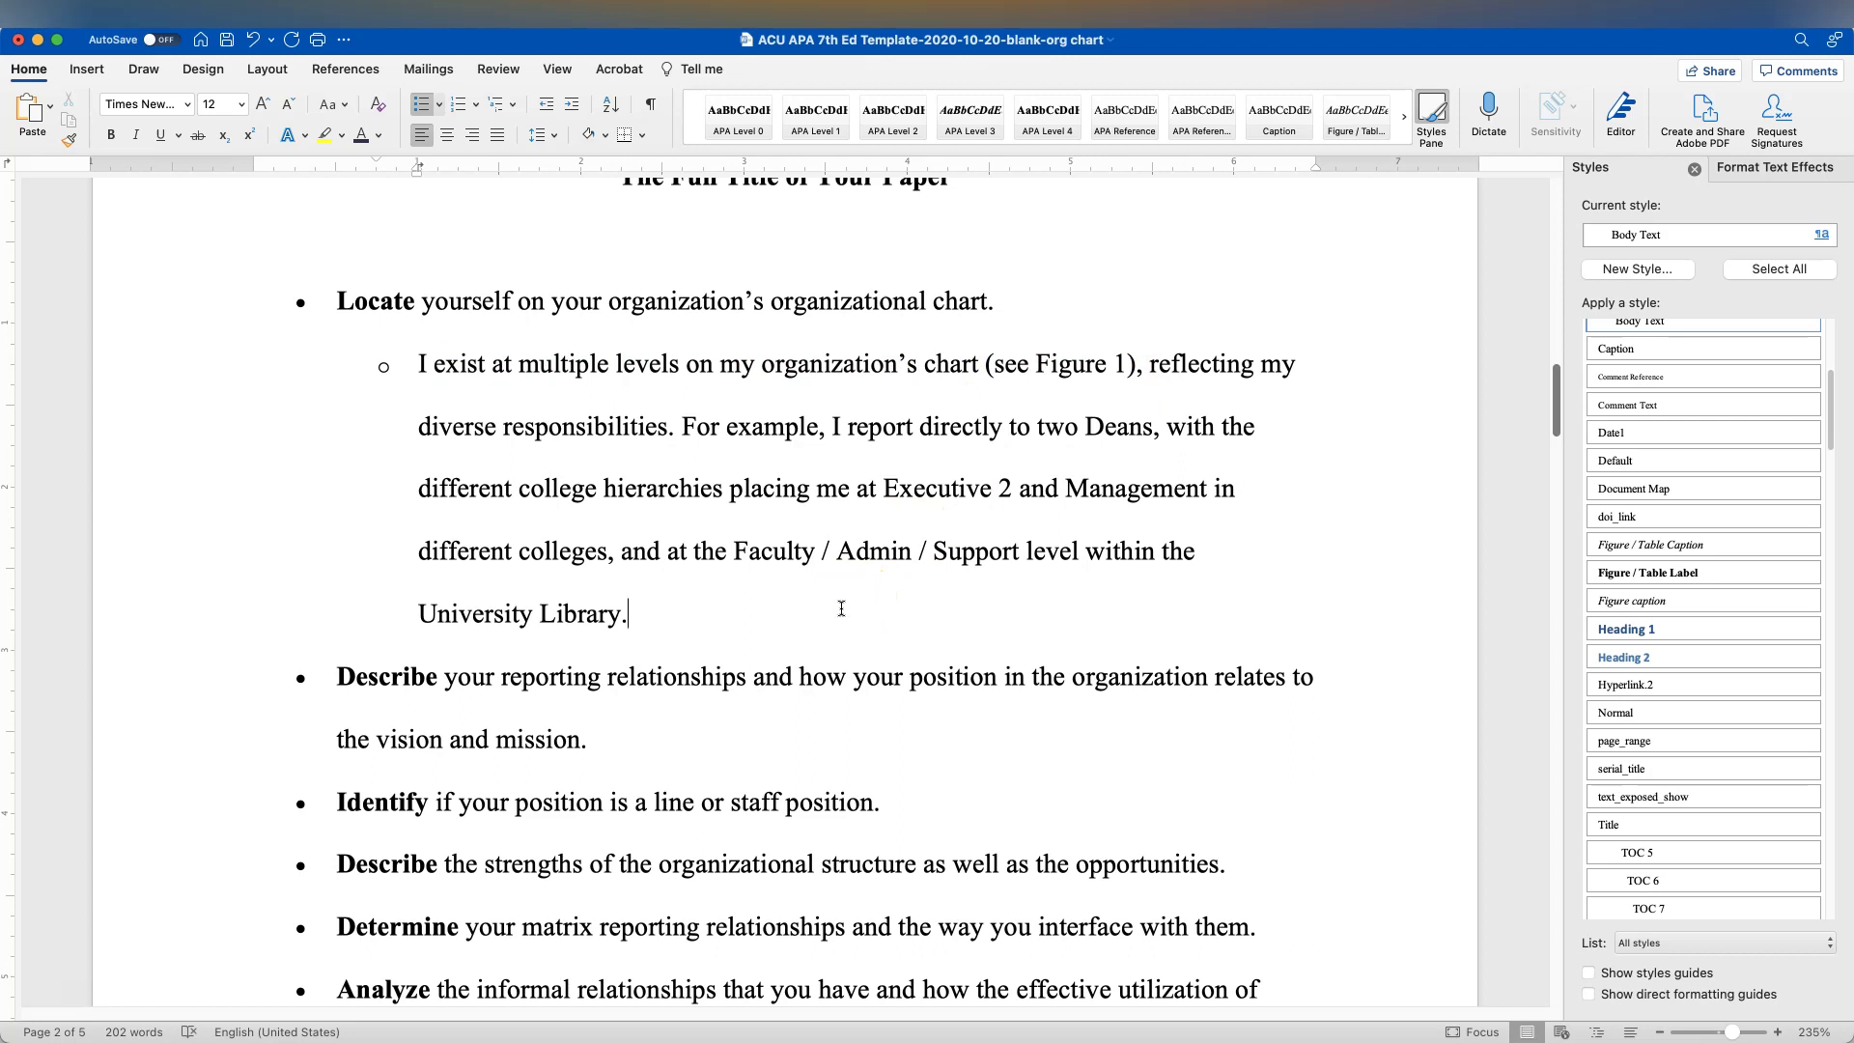
{"action": "scroll", "coordinate": [841, 608], "scroll_direction": "down", "scroll_amount": 2}
Start a response sub-bullet under the Describe prompt explaining your newly, jointly funded position
{"action": "left_click", "coordinate": [764, 659]}
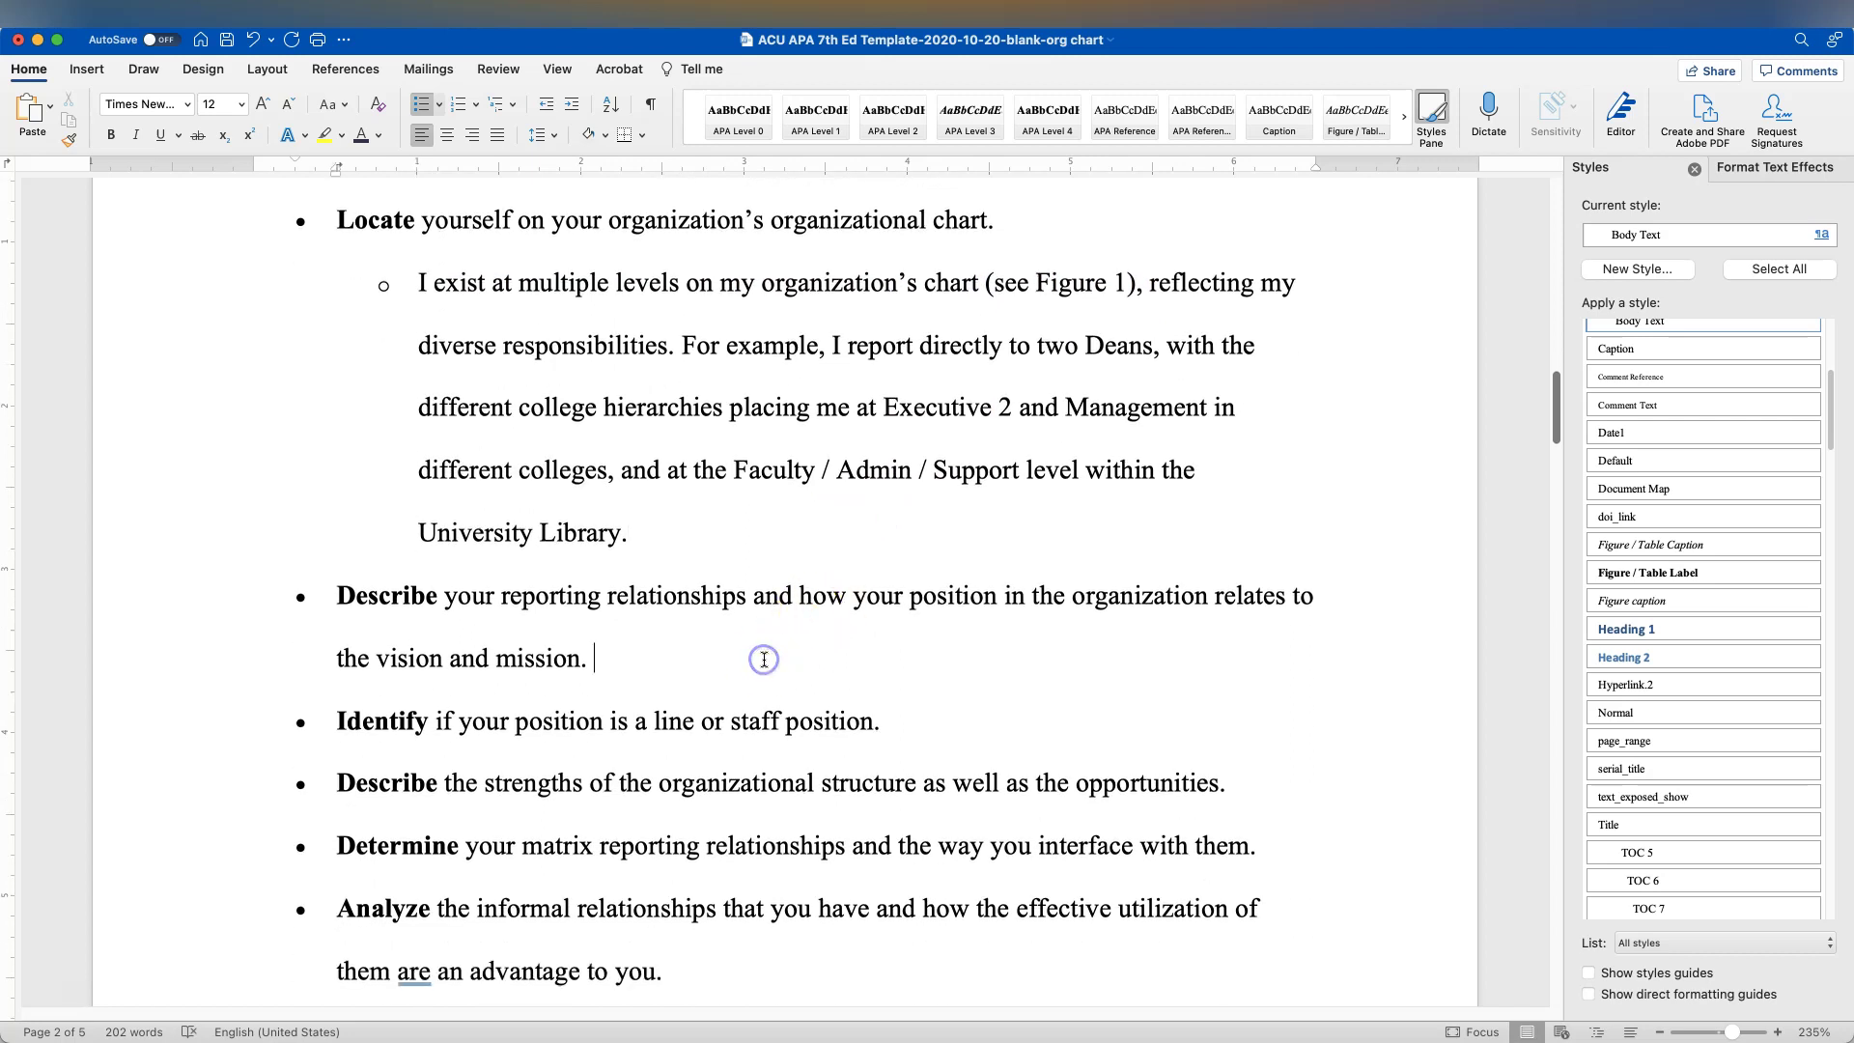
{"action": "key", "text": "Return"}
{"action": "key", "text": "Tab"}
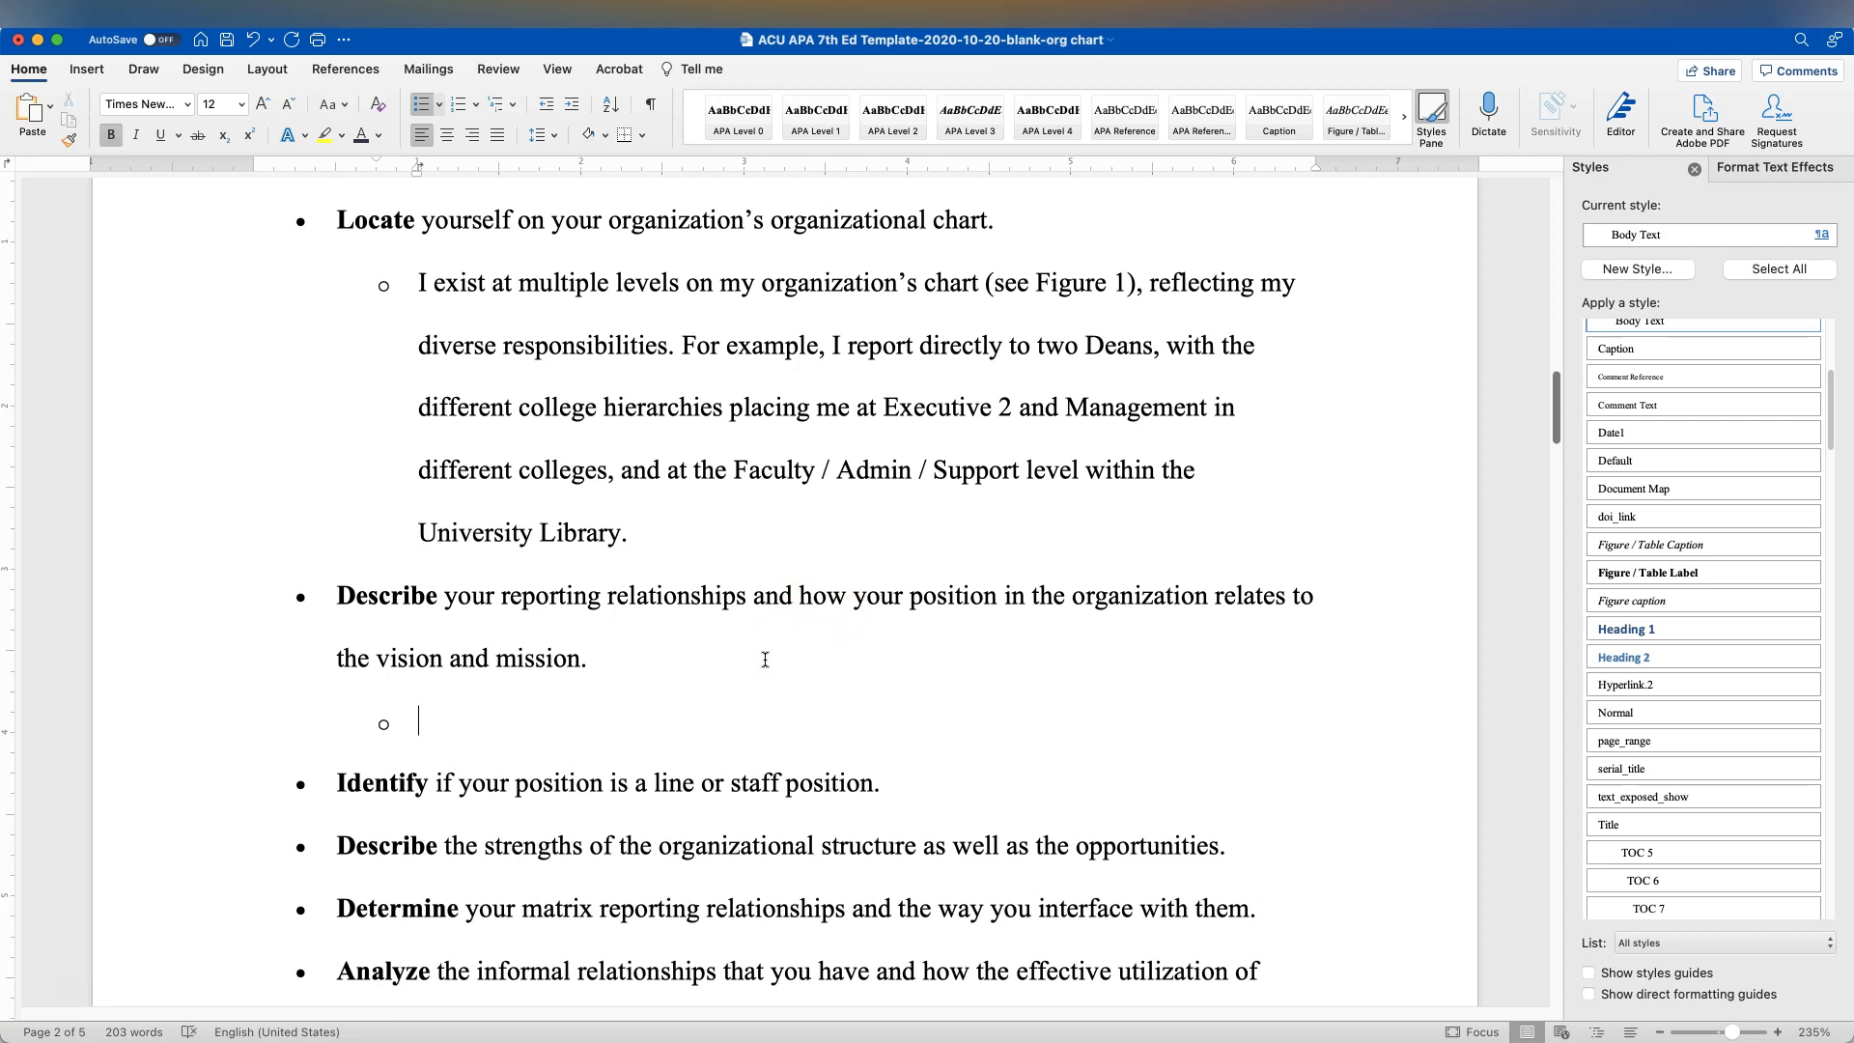
{"action": "type", "text": "I occupy an unusual c"}
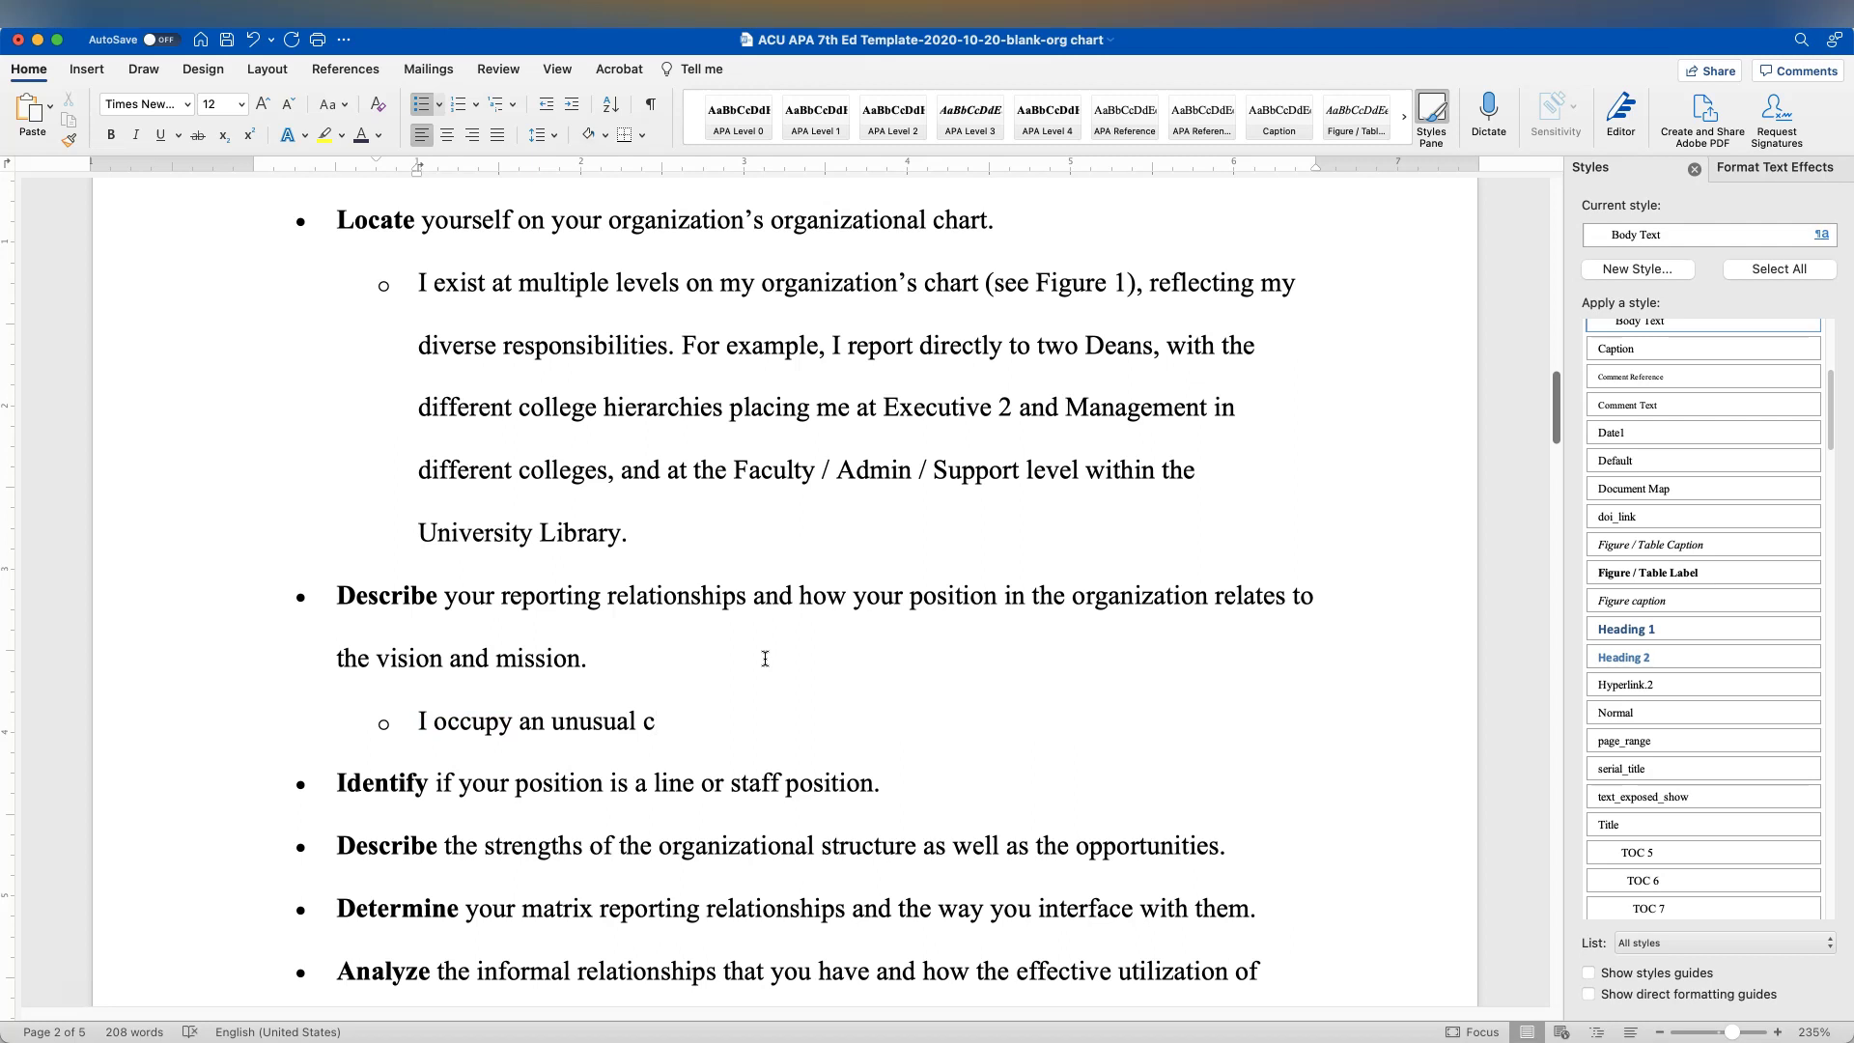
{"action": "key", "text": "BackSpace"}
{"action": "type", "text": "set of reporting relationships b"}
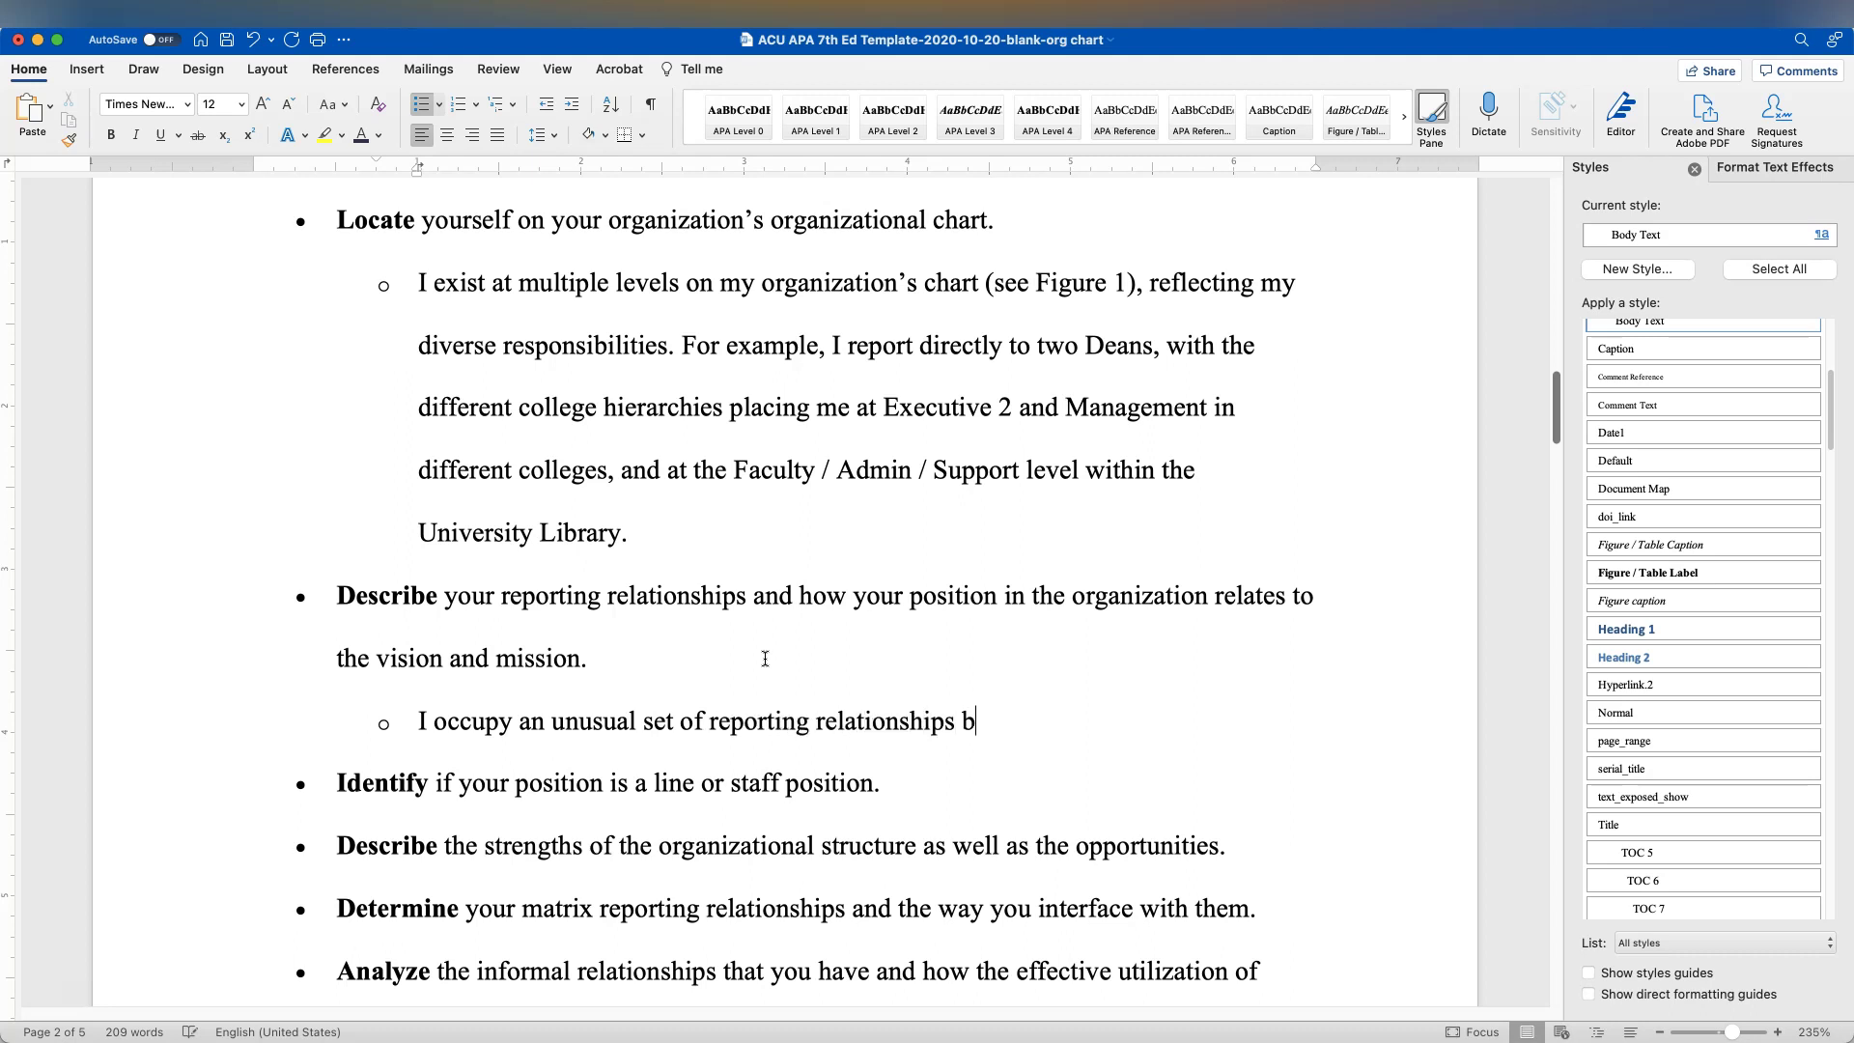
{"action": "type", "text": "ecause I "}
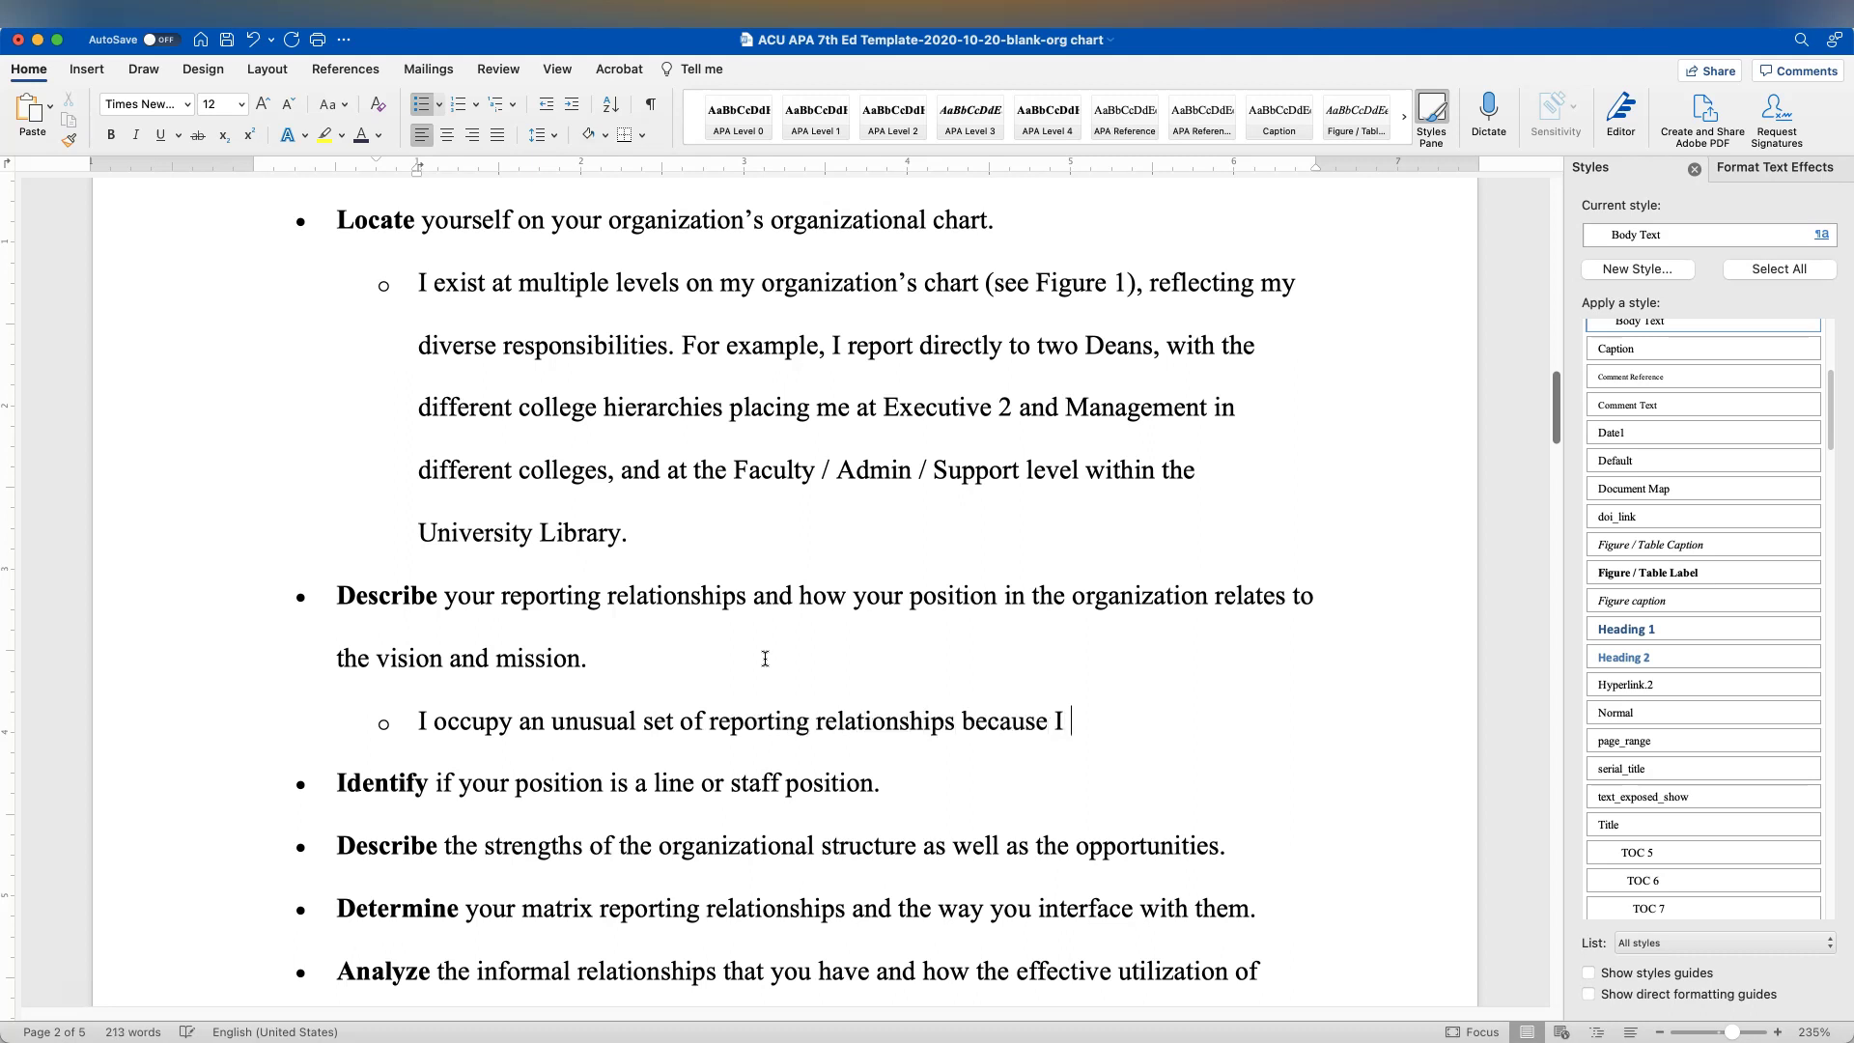
{"action": "type", "text": "have a newly funded posit"}
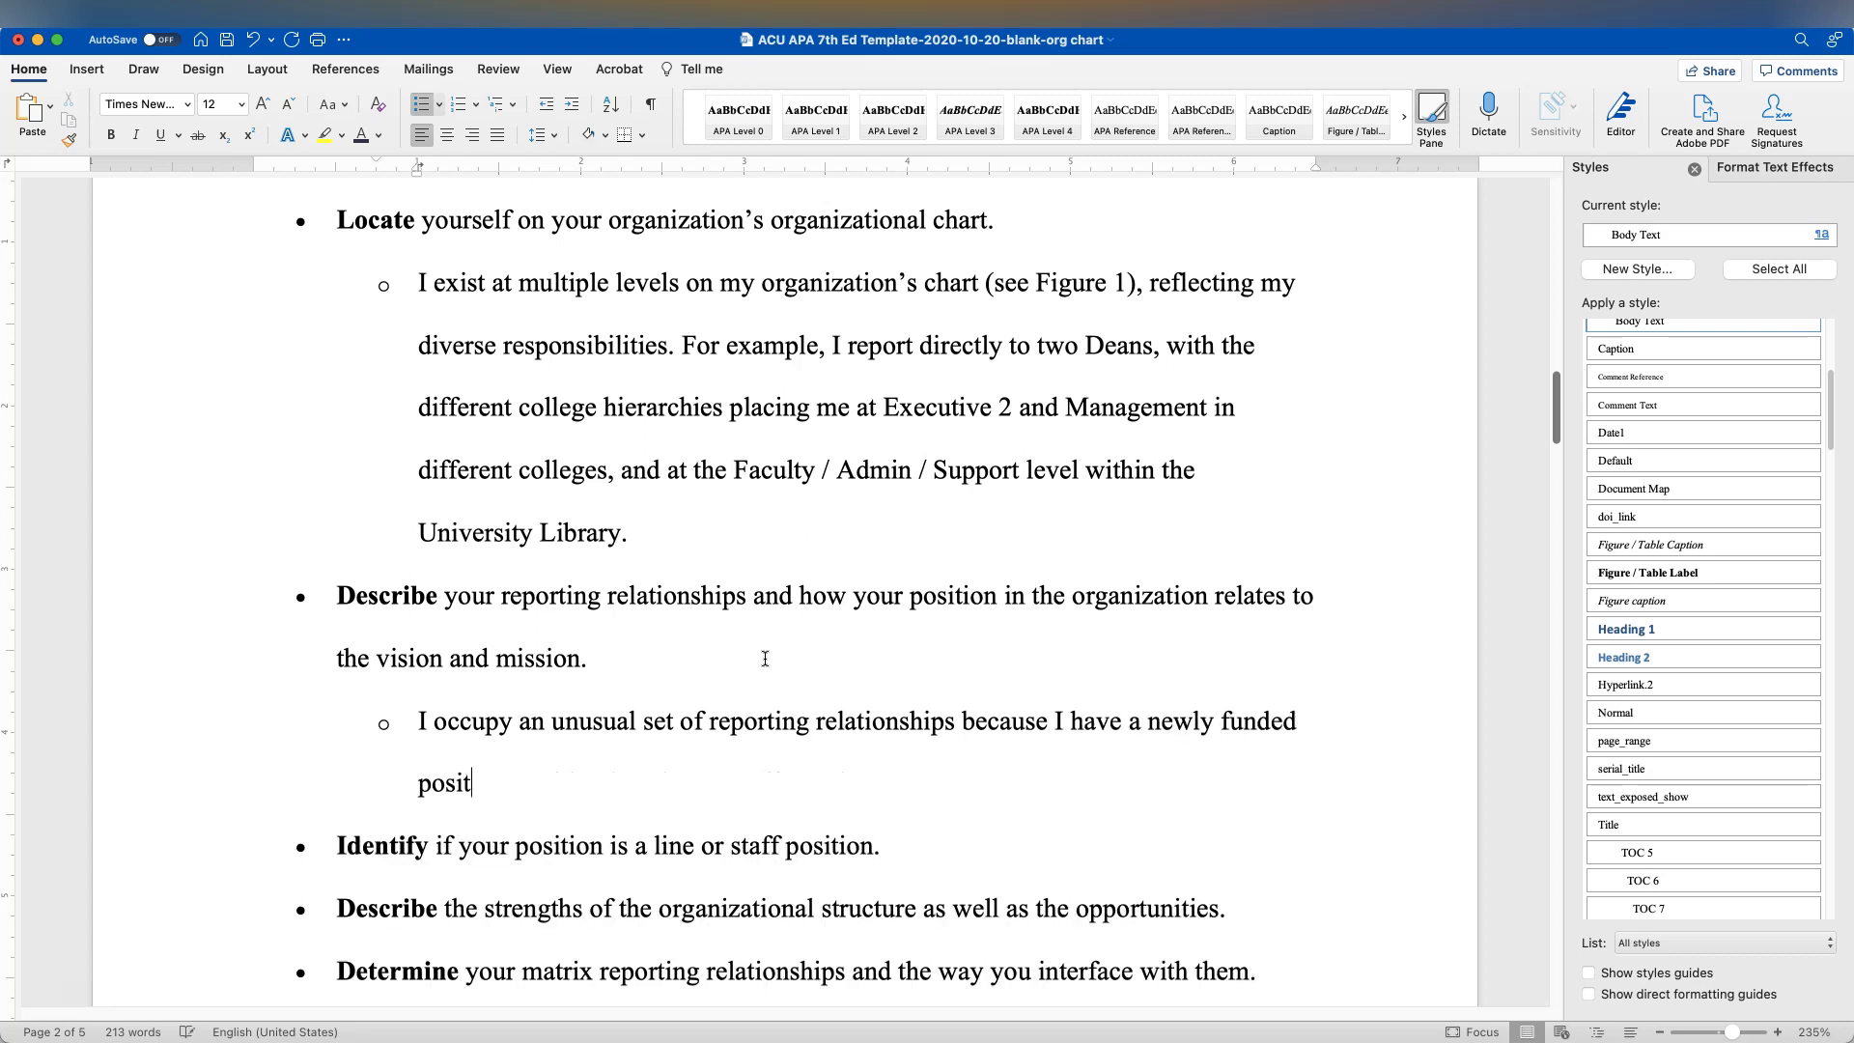
{"action": "type", "text": "ion that is joint"}
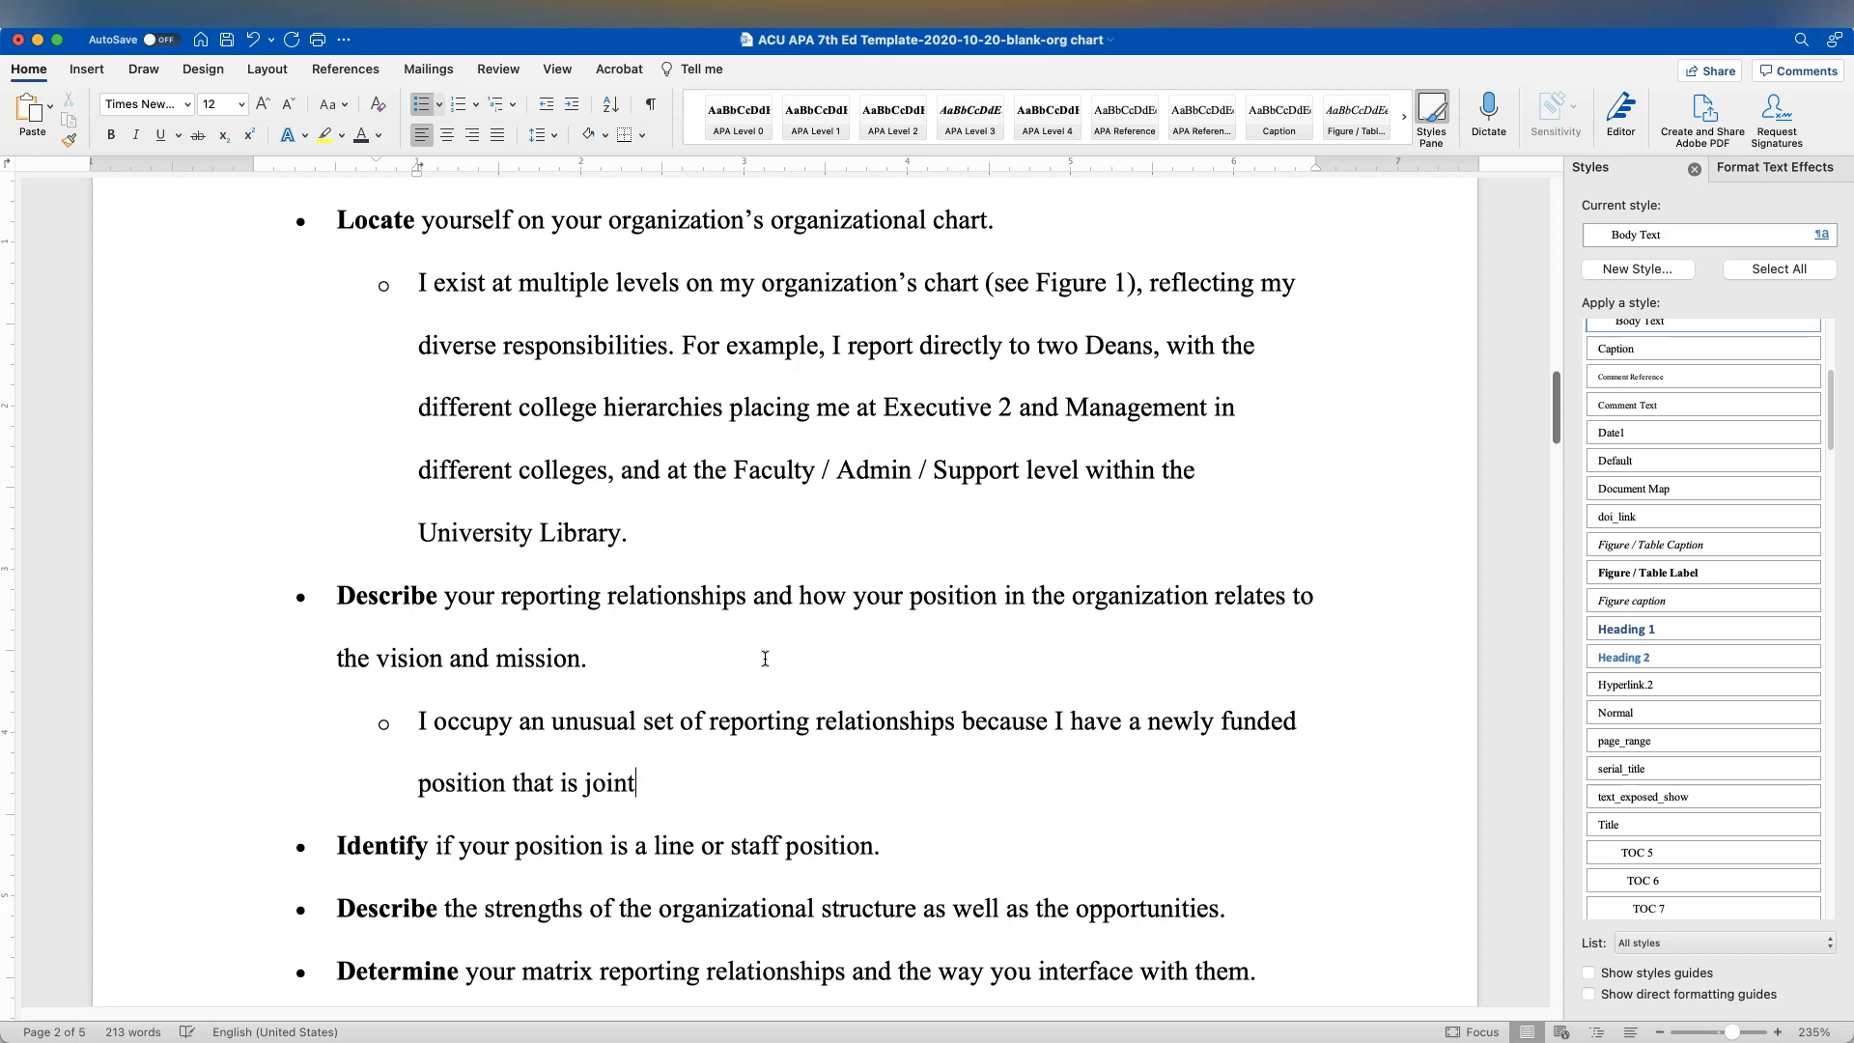
{"action": "type", "text": "ly funded by two "}
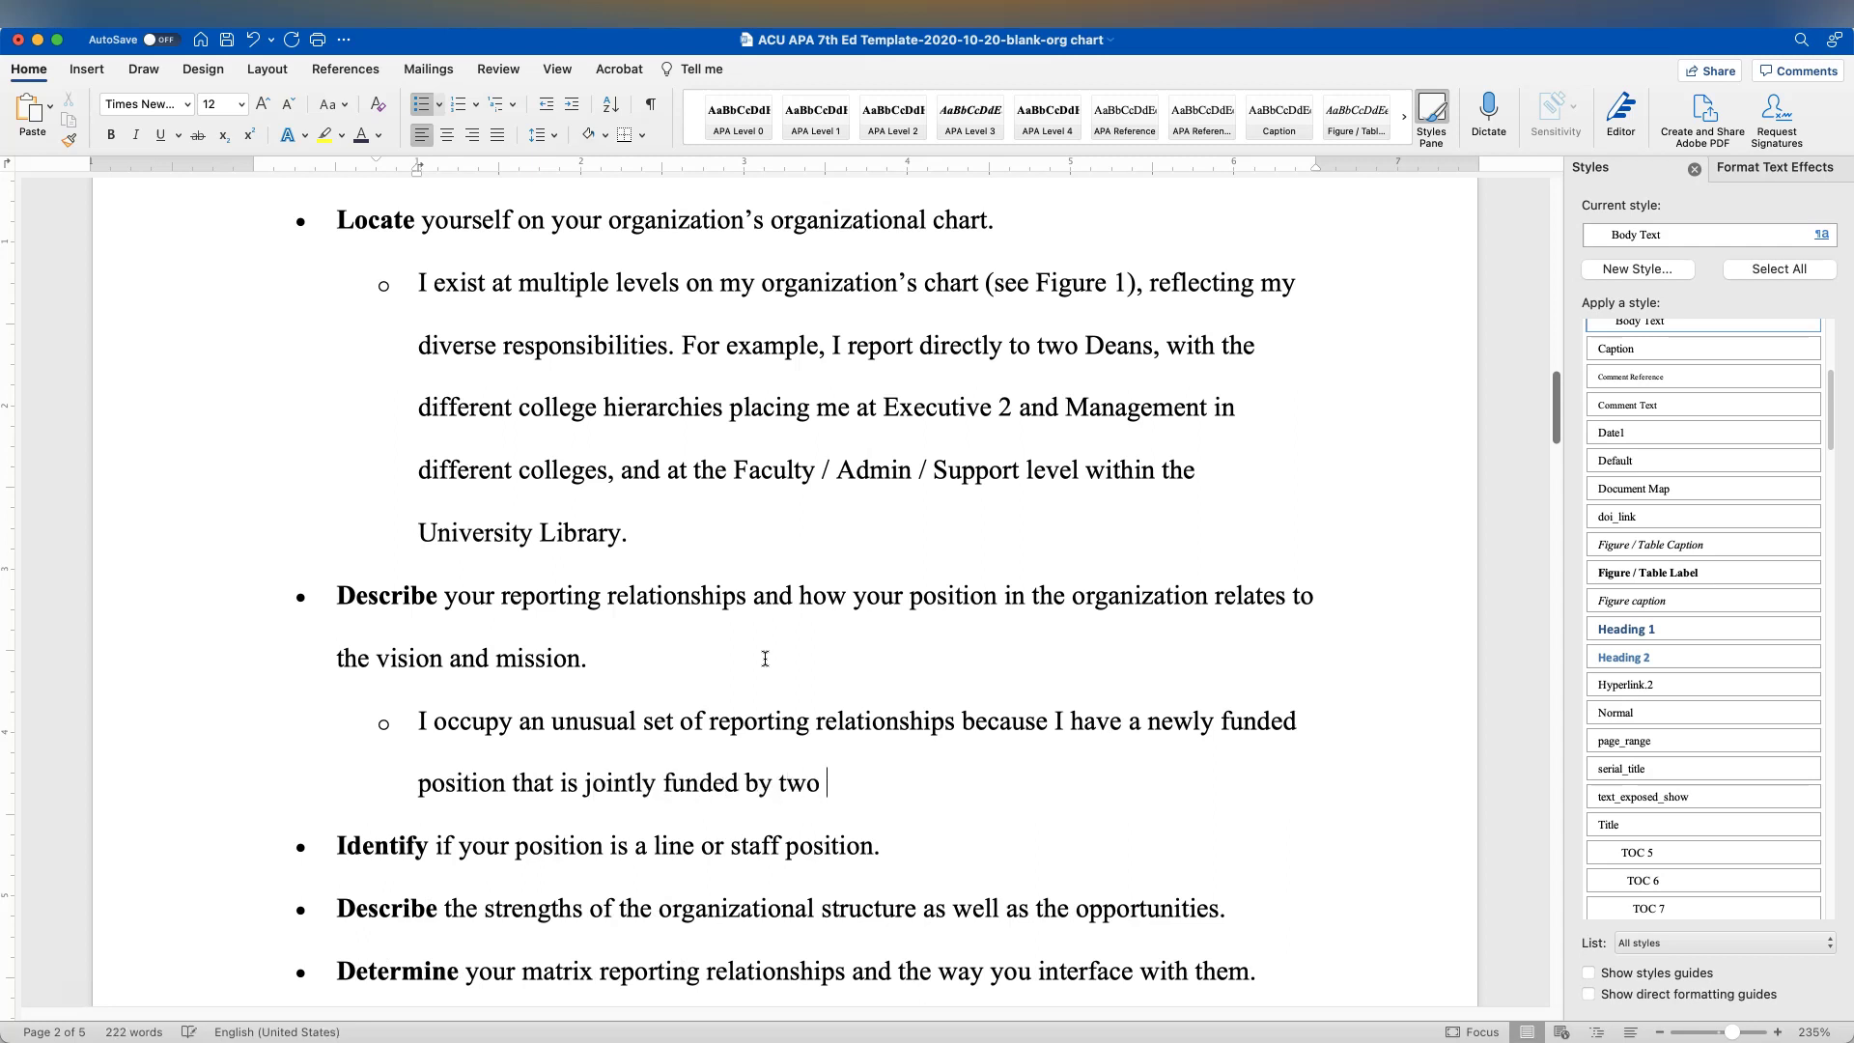
{"action": "type", "text": "university colleges, and hence "}
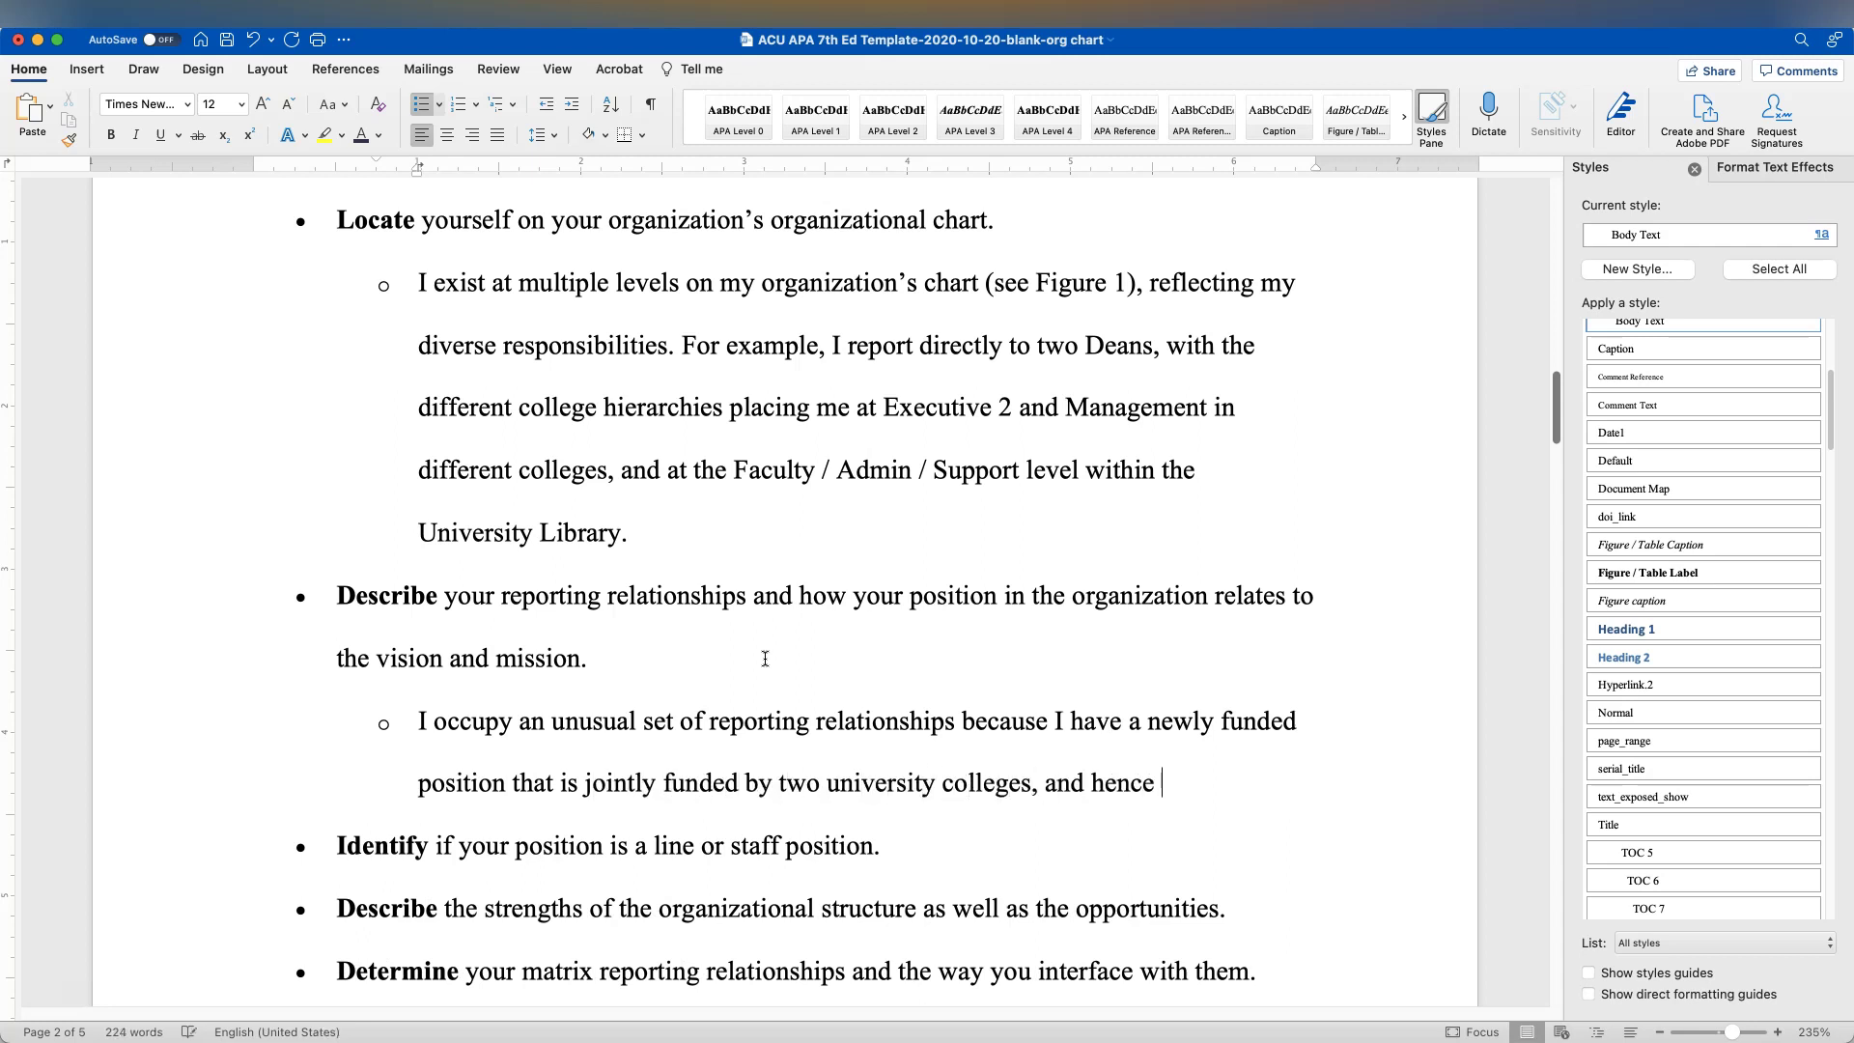
{"action": "type", "text": "requires reporting to both."}
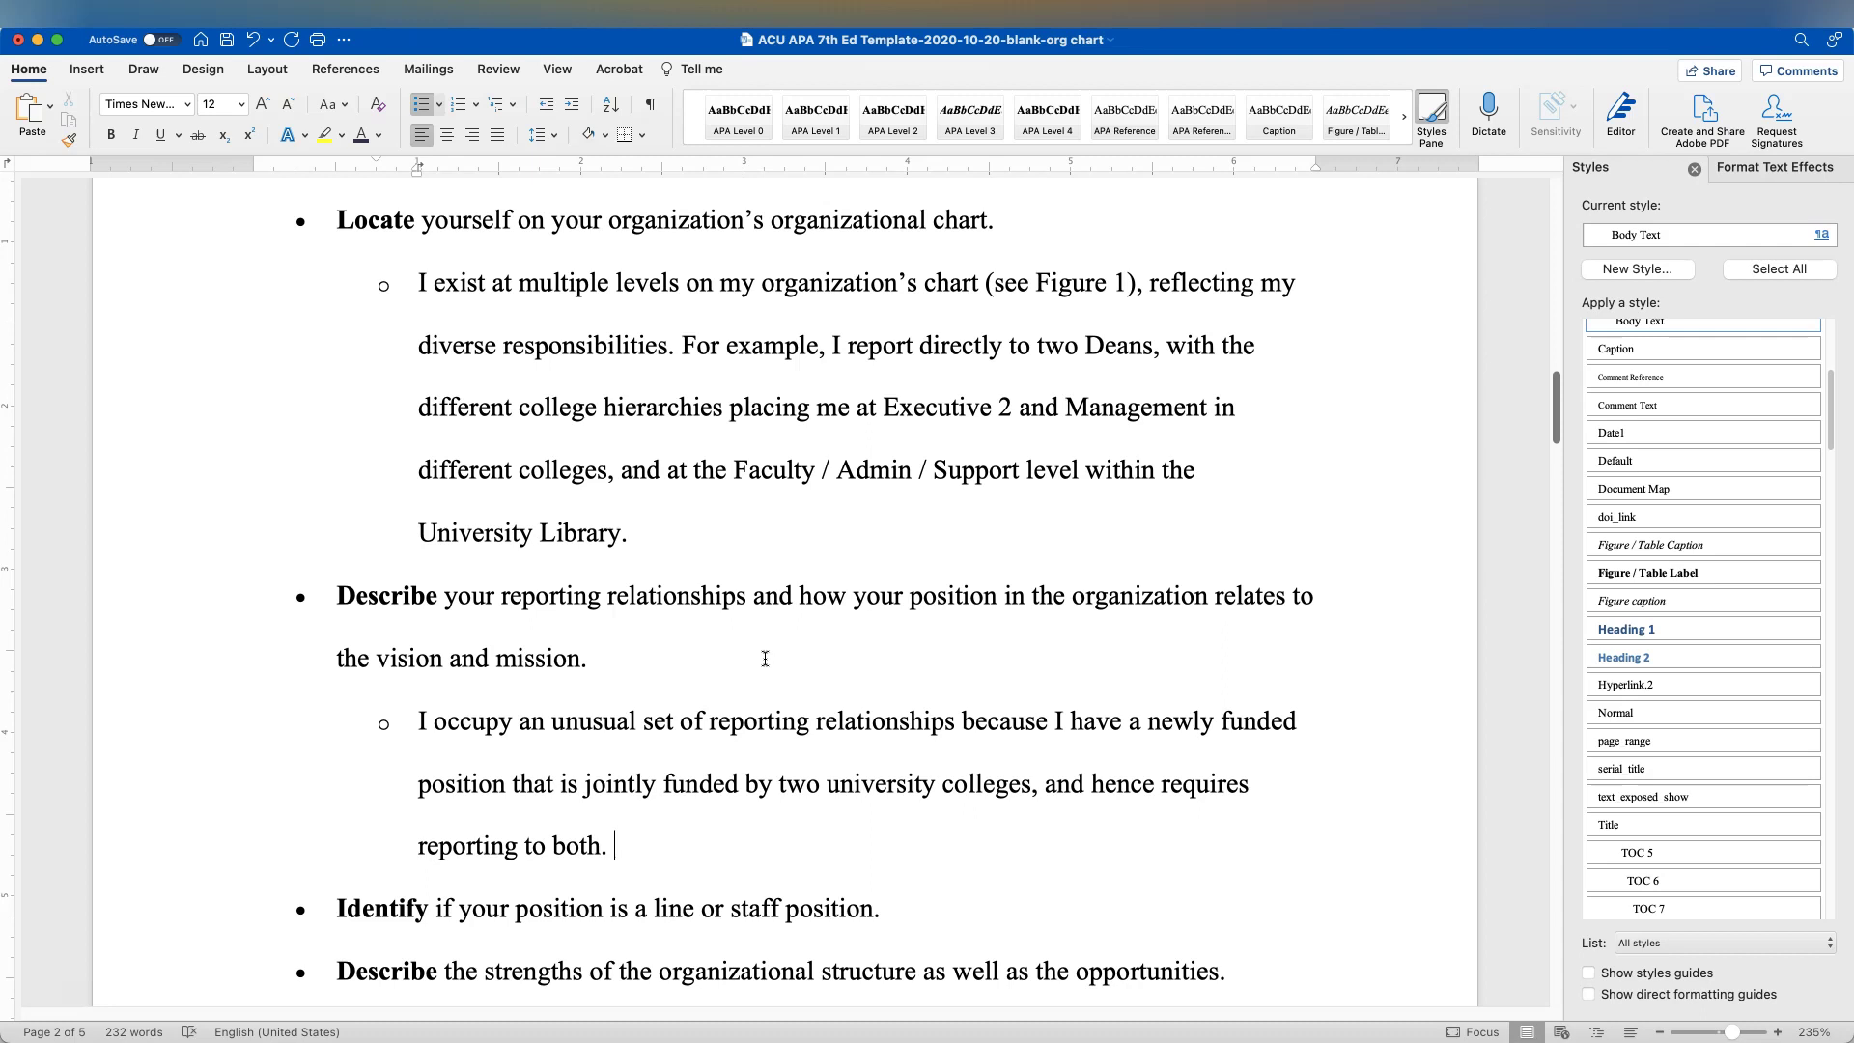
Explain reporting directly to both assigned deans and day-to-day to the Writing Center Director
{"action": "type", "text": "The Graduate School of Arts & "}
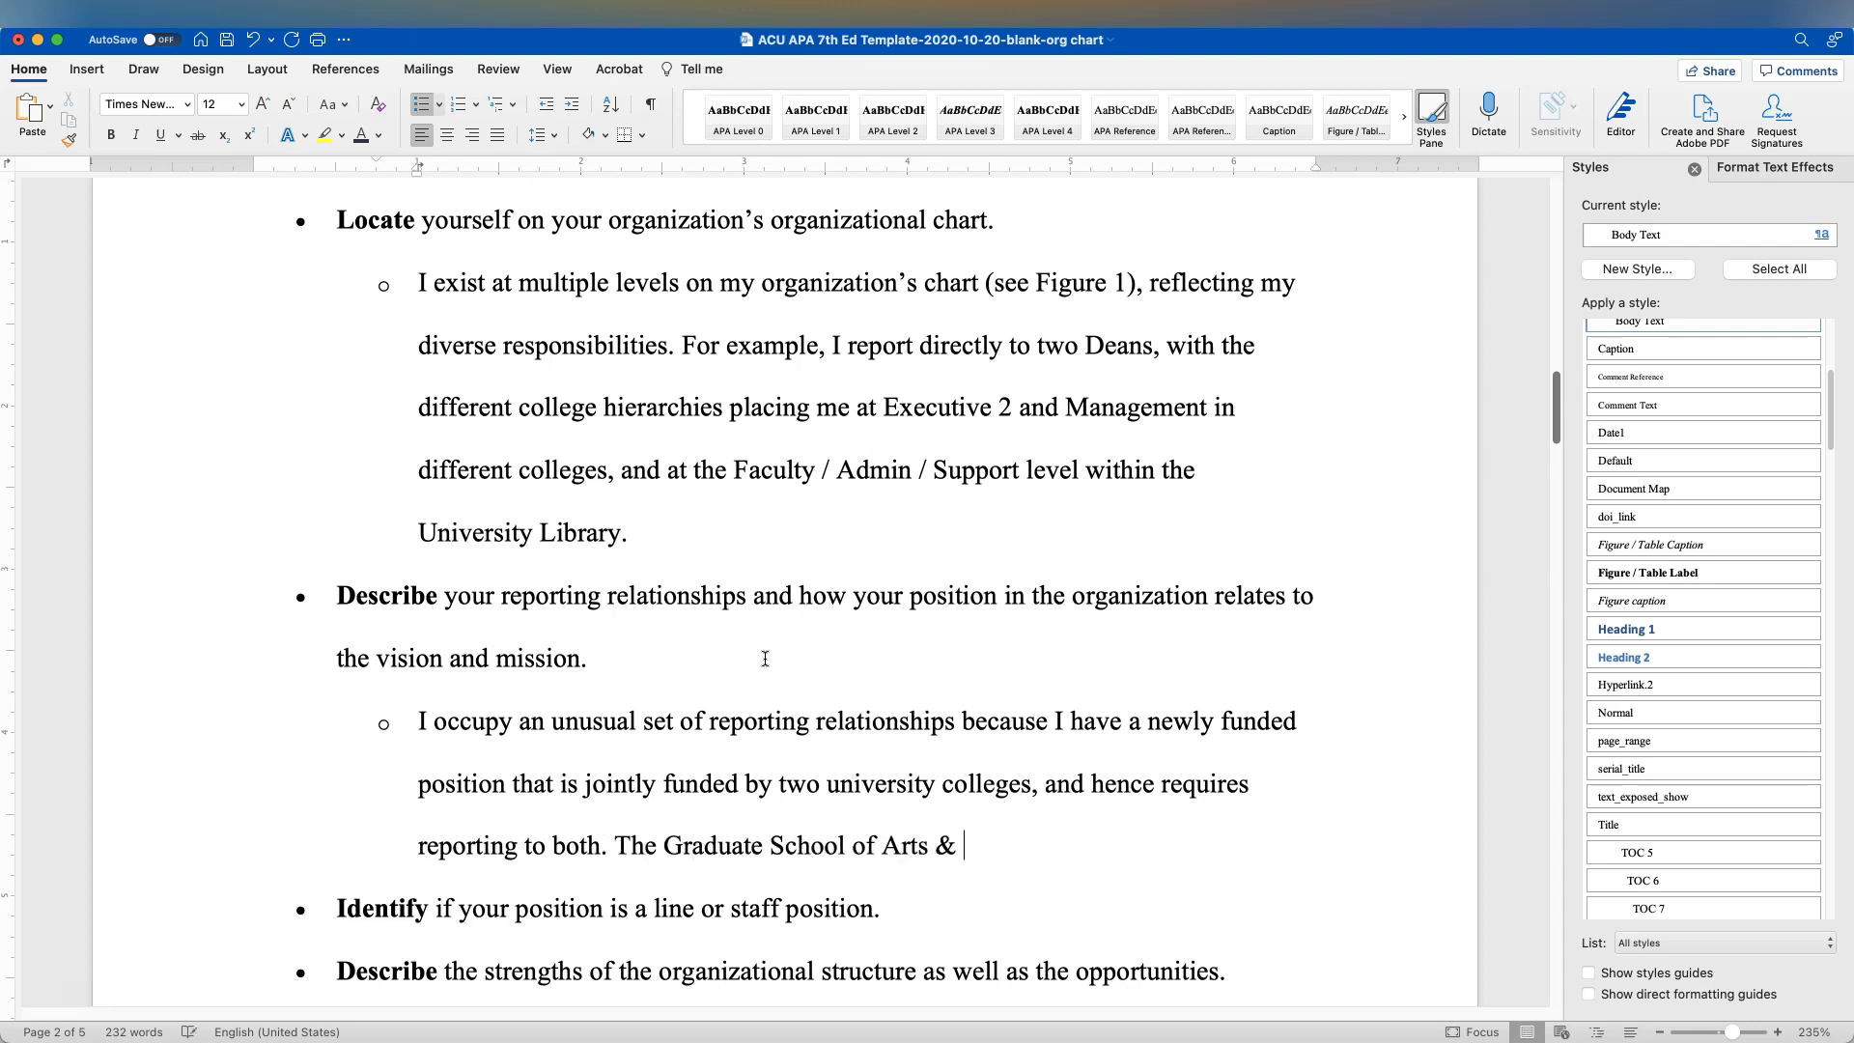
{"action": "type", "text": "Sciences and University Library hired me specifically to help improve student gradua"}
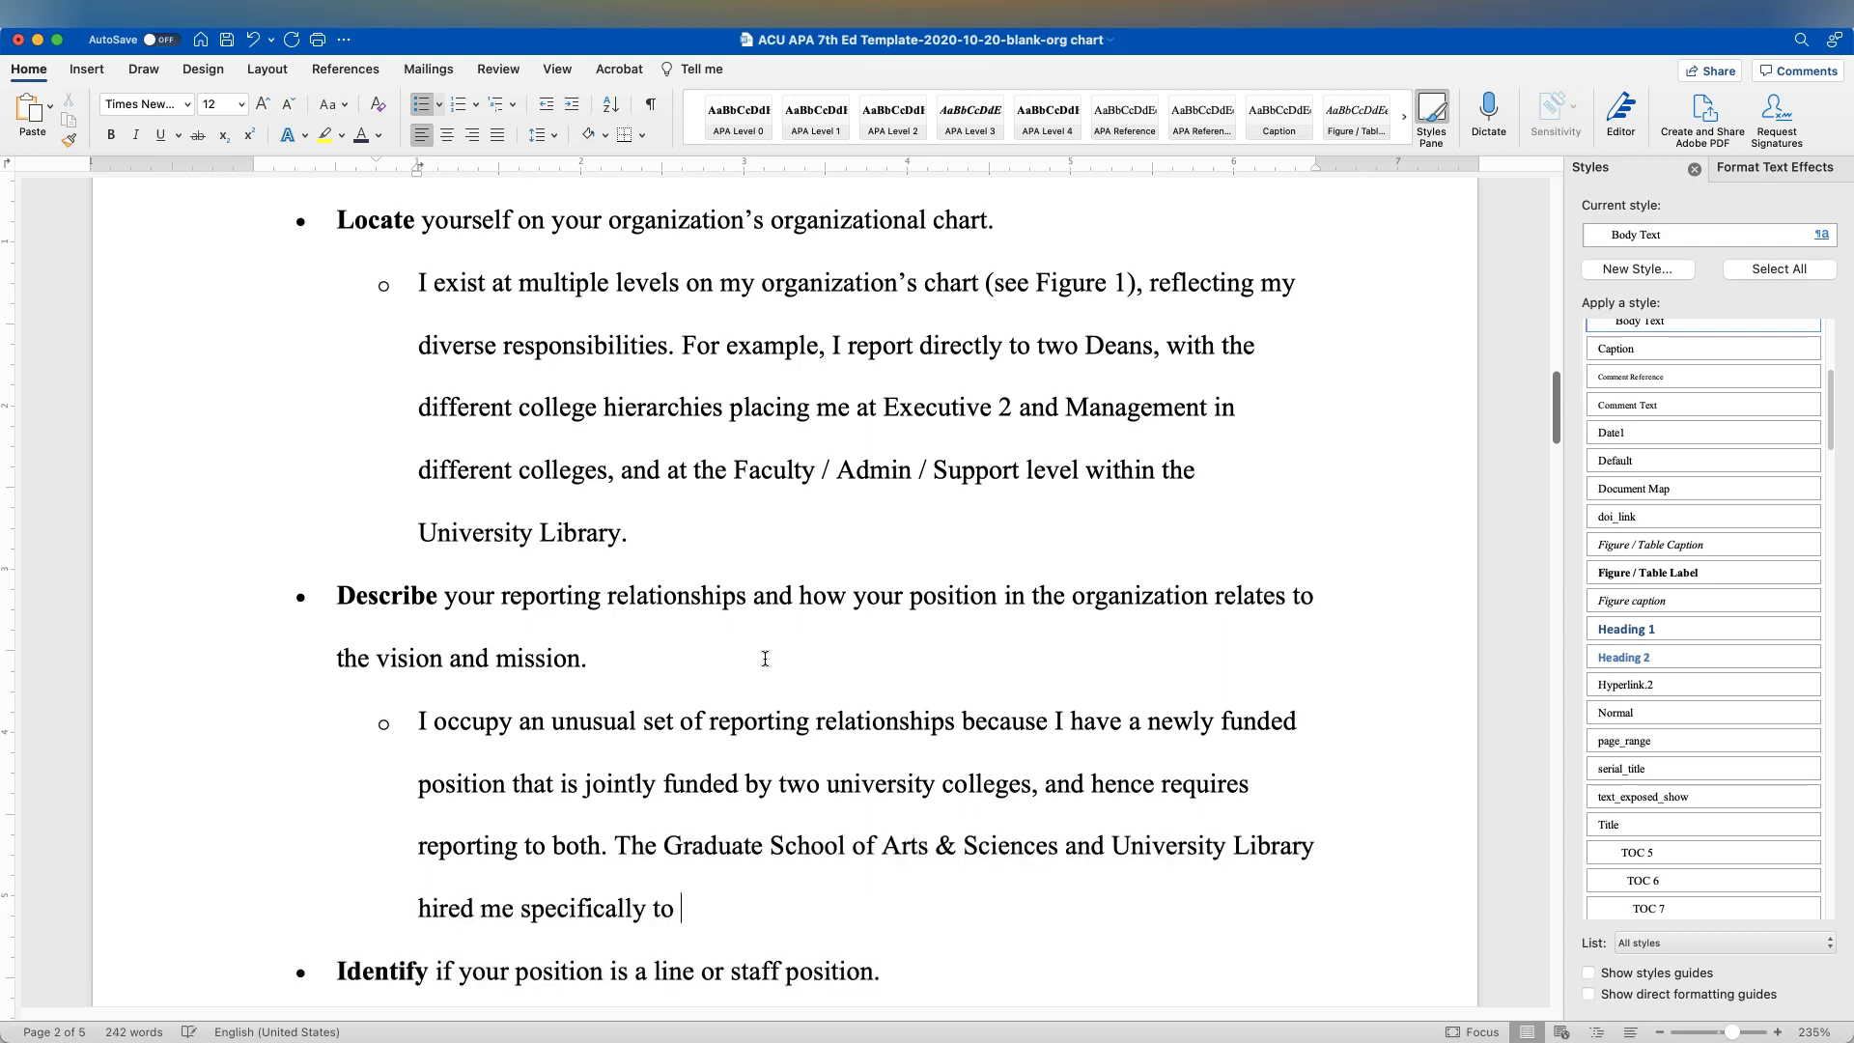
{"action": "type", "text": "a"}
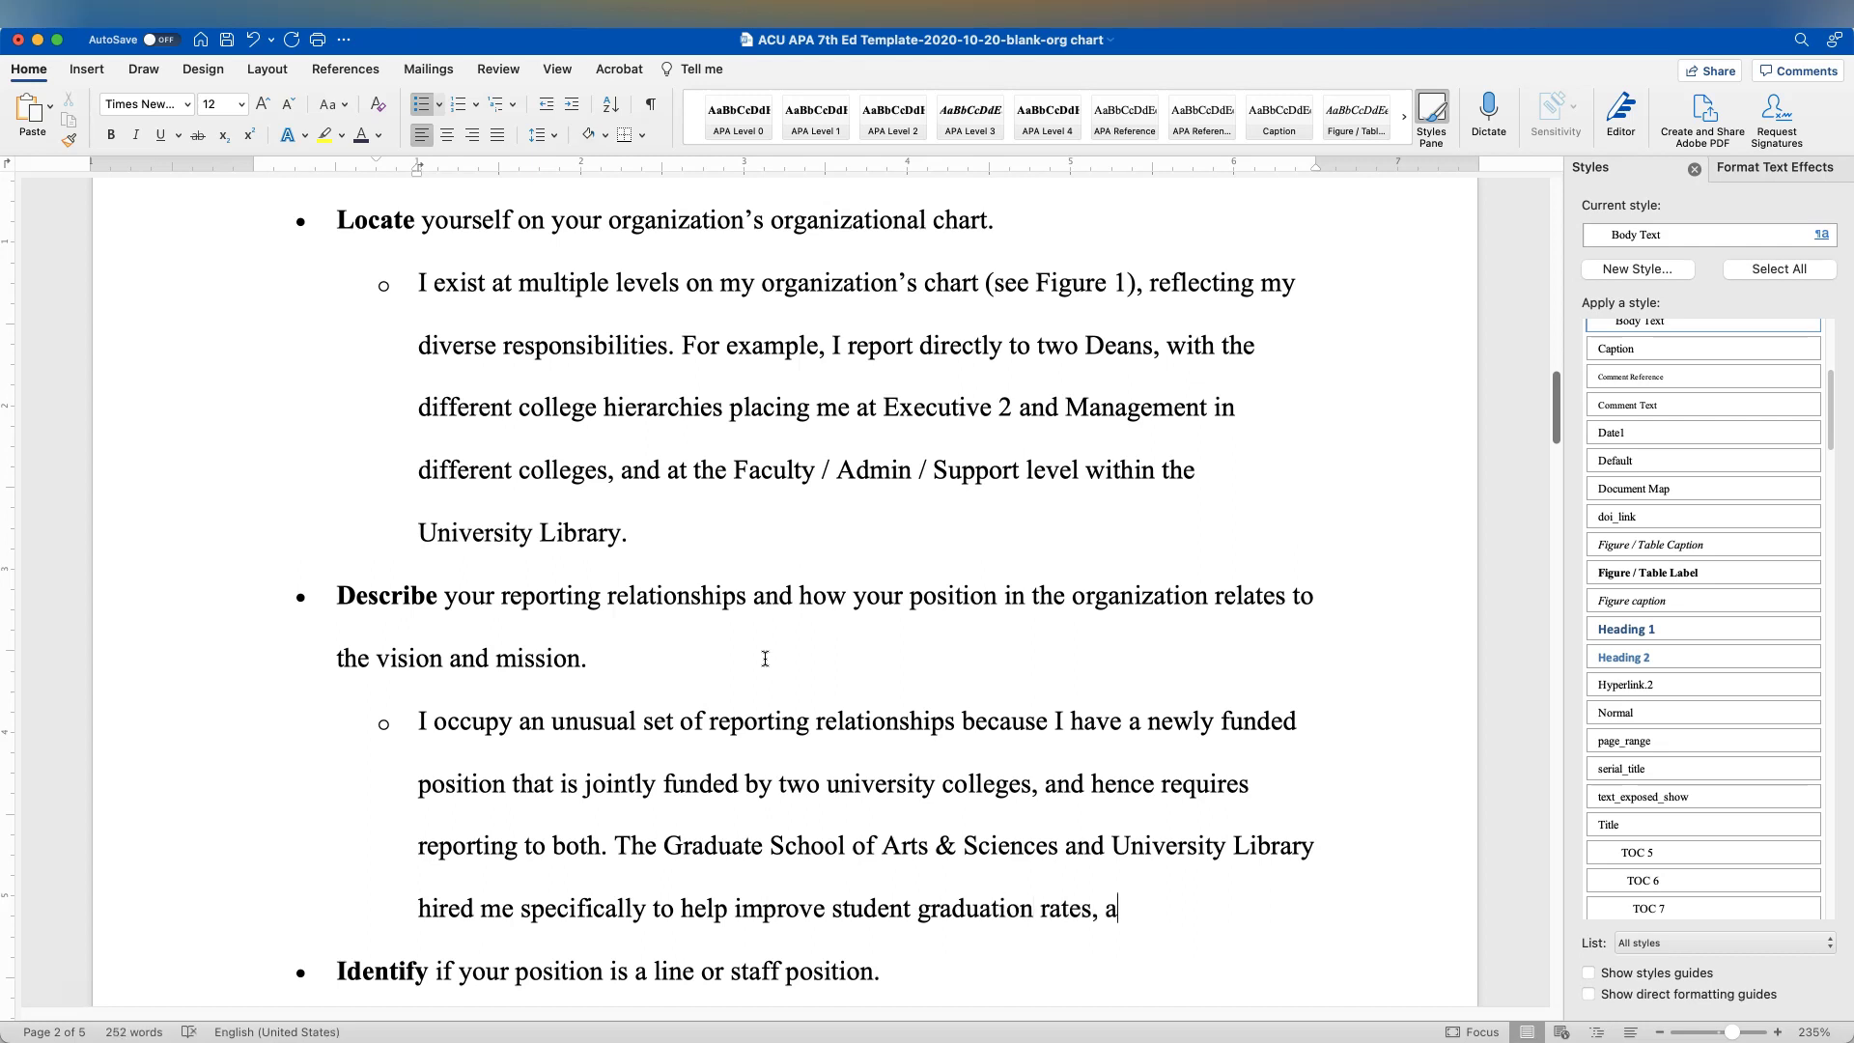
{"action": "type", "text": "nd so I report directly to the assigned deans ("}
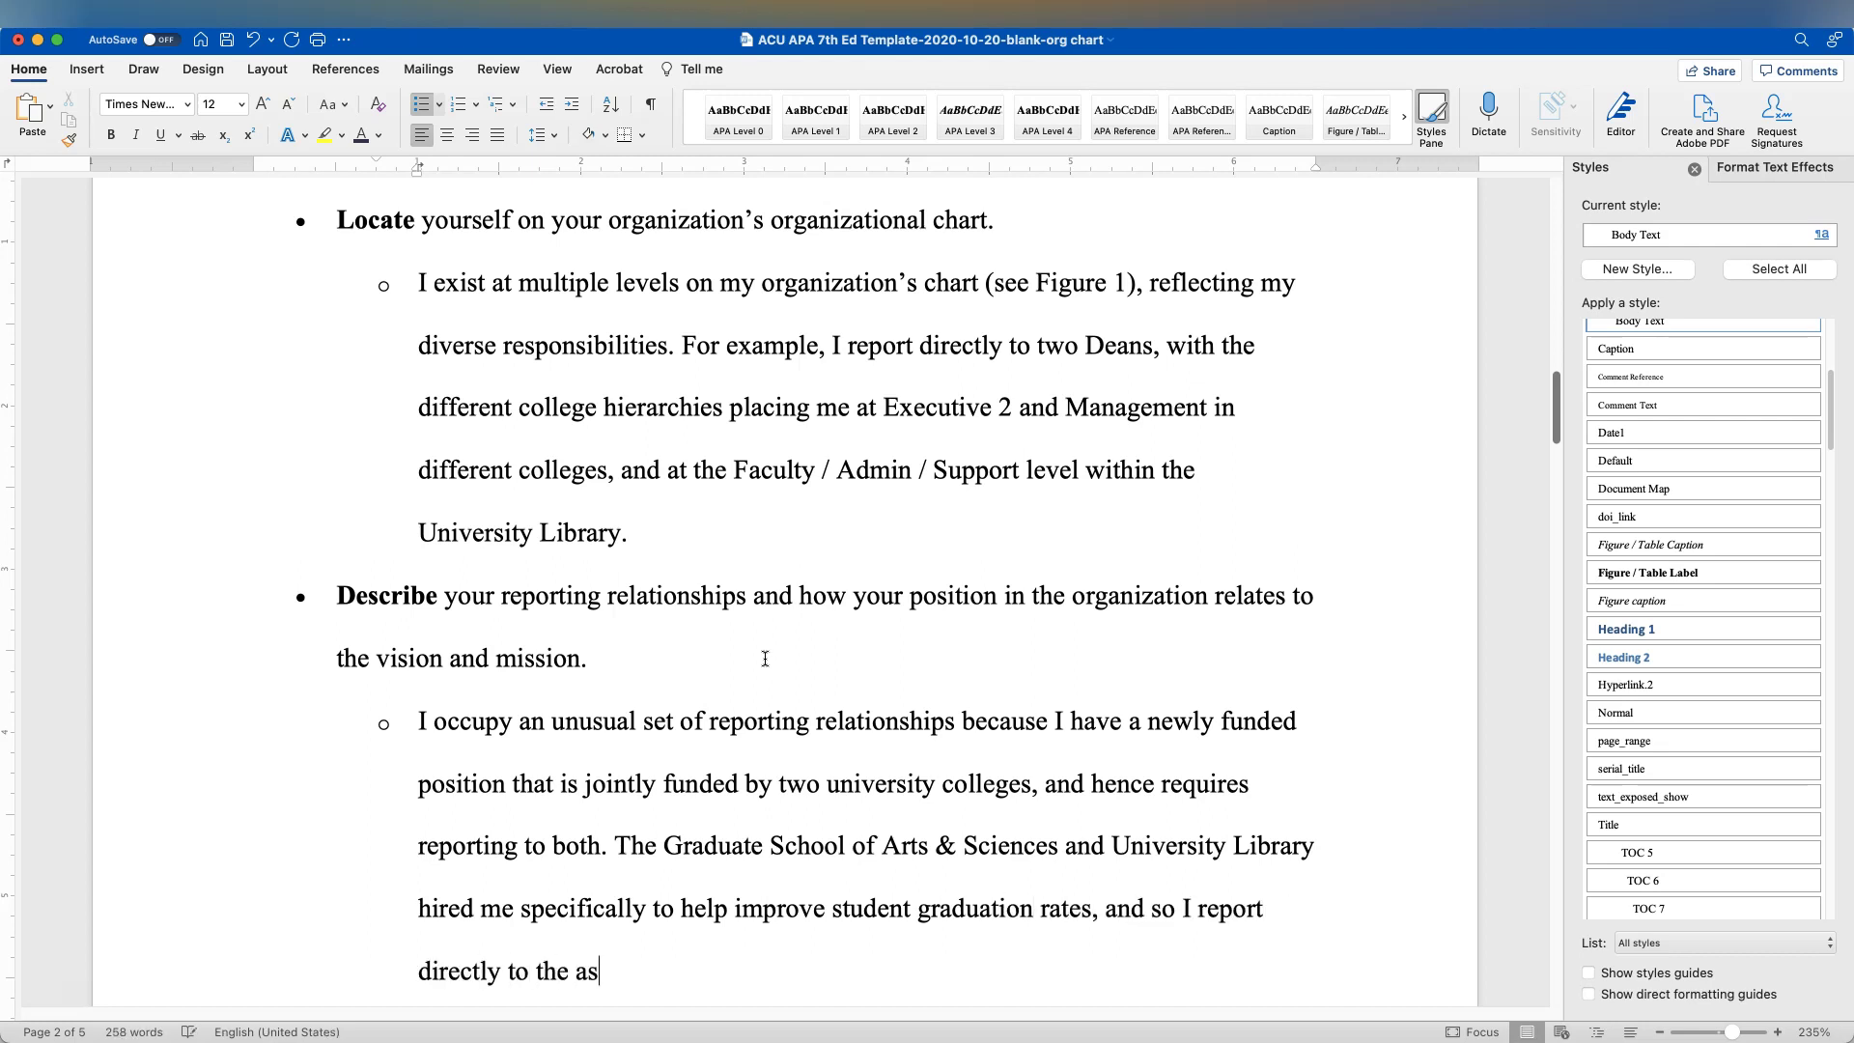
{"action": "key", "text": "BackSpace"}
{"action": "type", "text": "for these areas. H"}
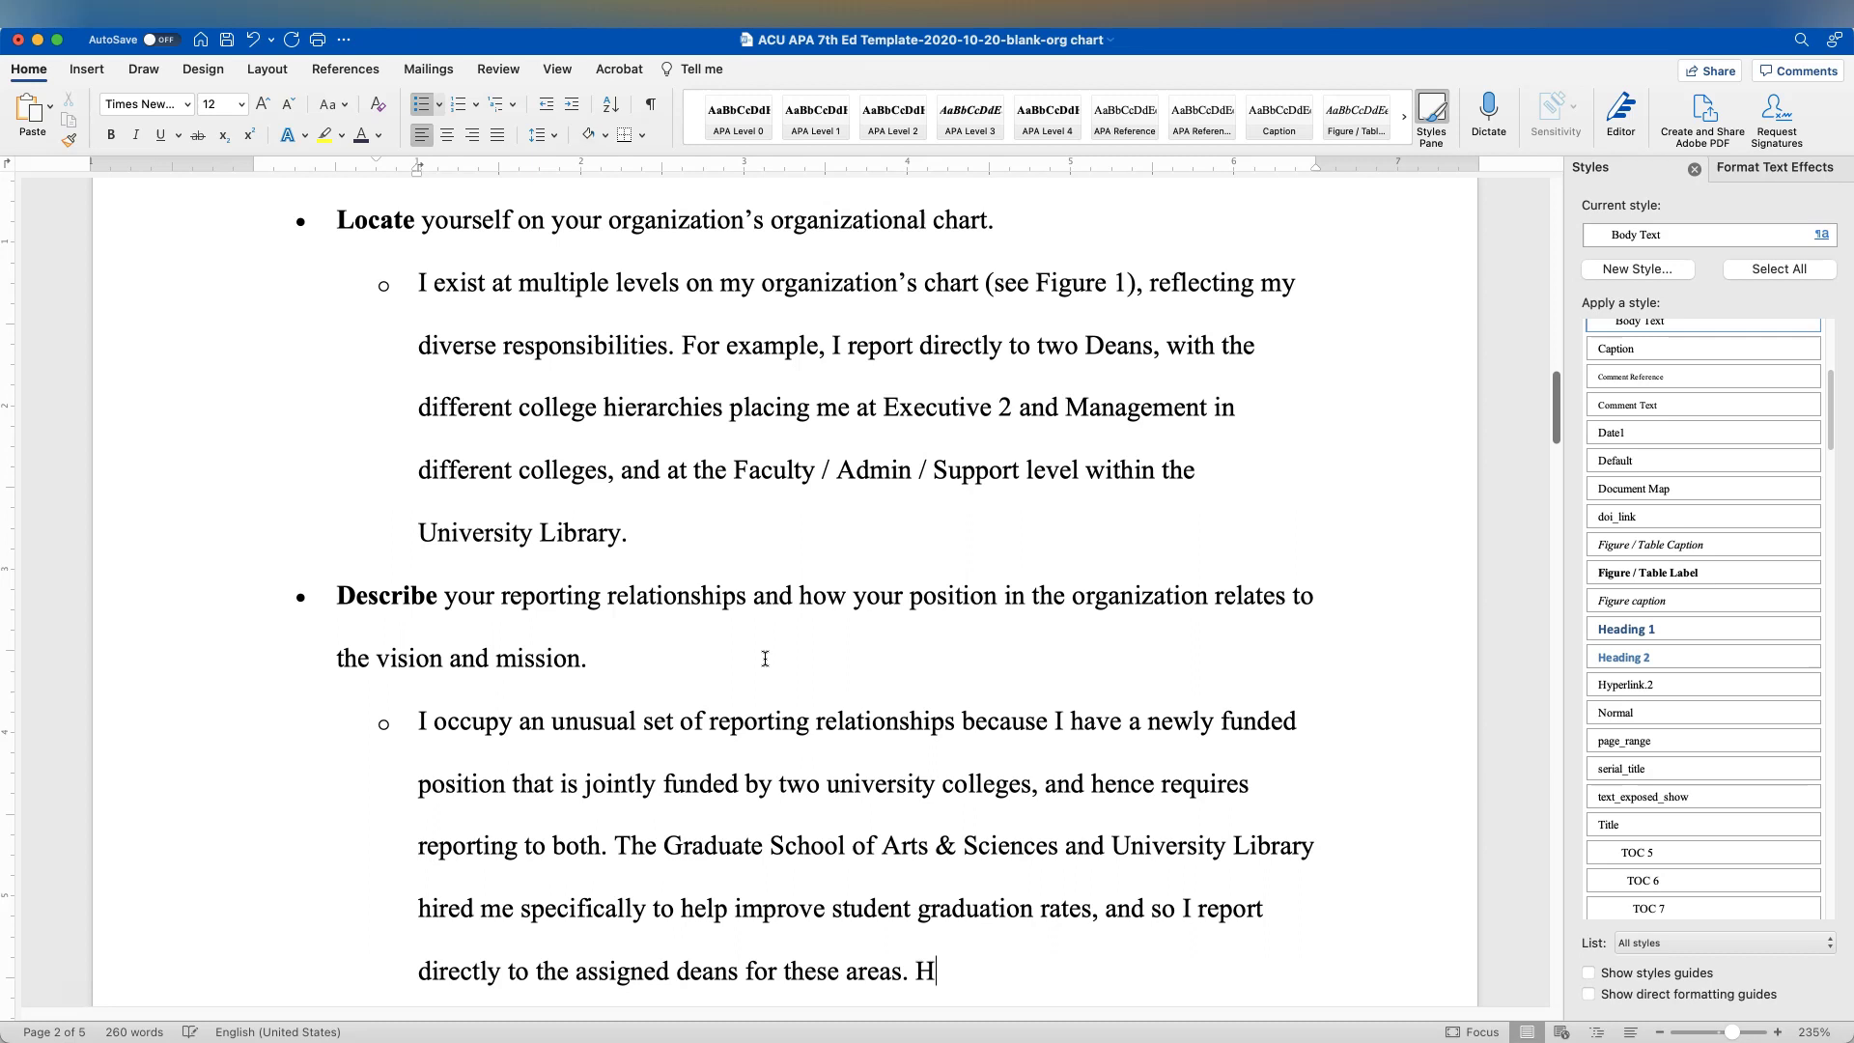
{"action": "type", "text": "owever, I also have day-to-day reporting to the Writing Center Director,"}
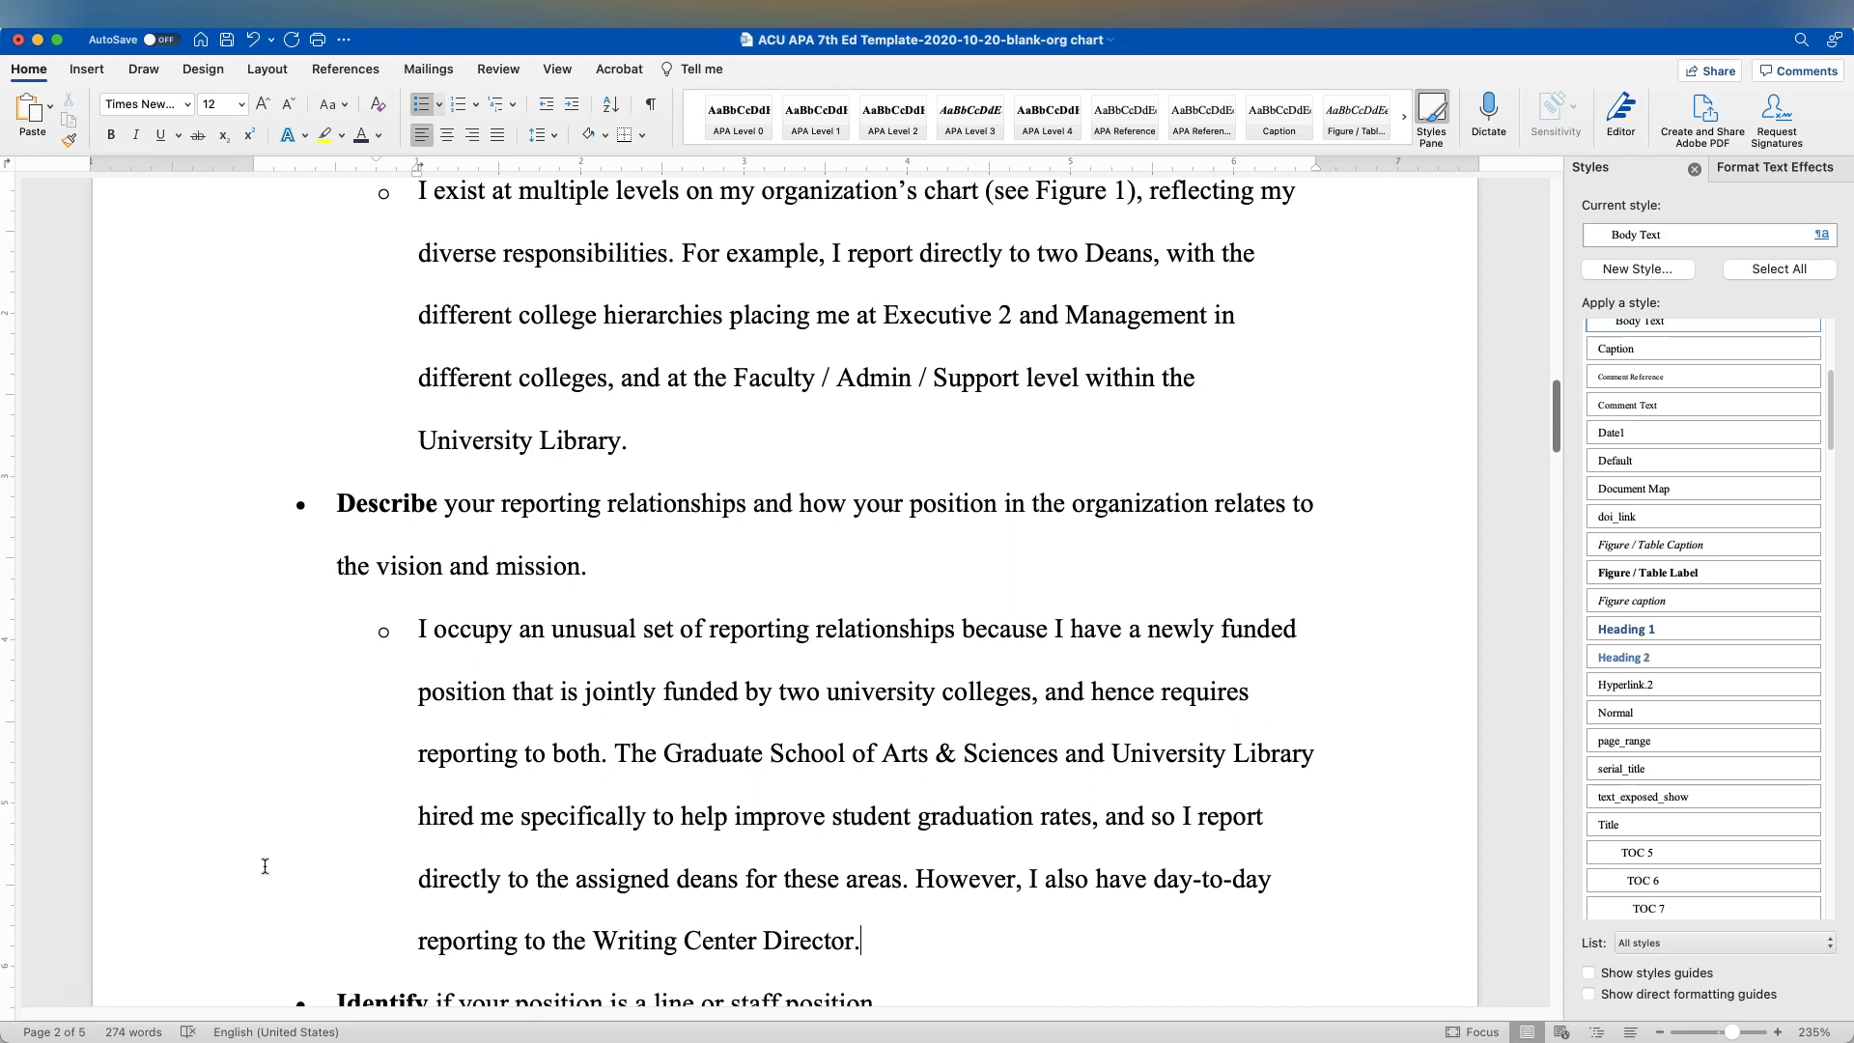
{"action": "scroll", "coordinate": [406, 855], "scroll_direction": "down", "scroll_amount": 4}
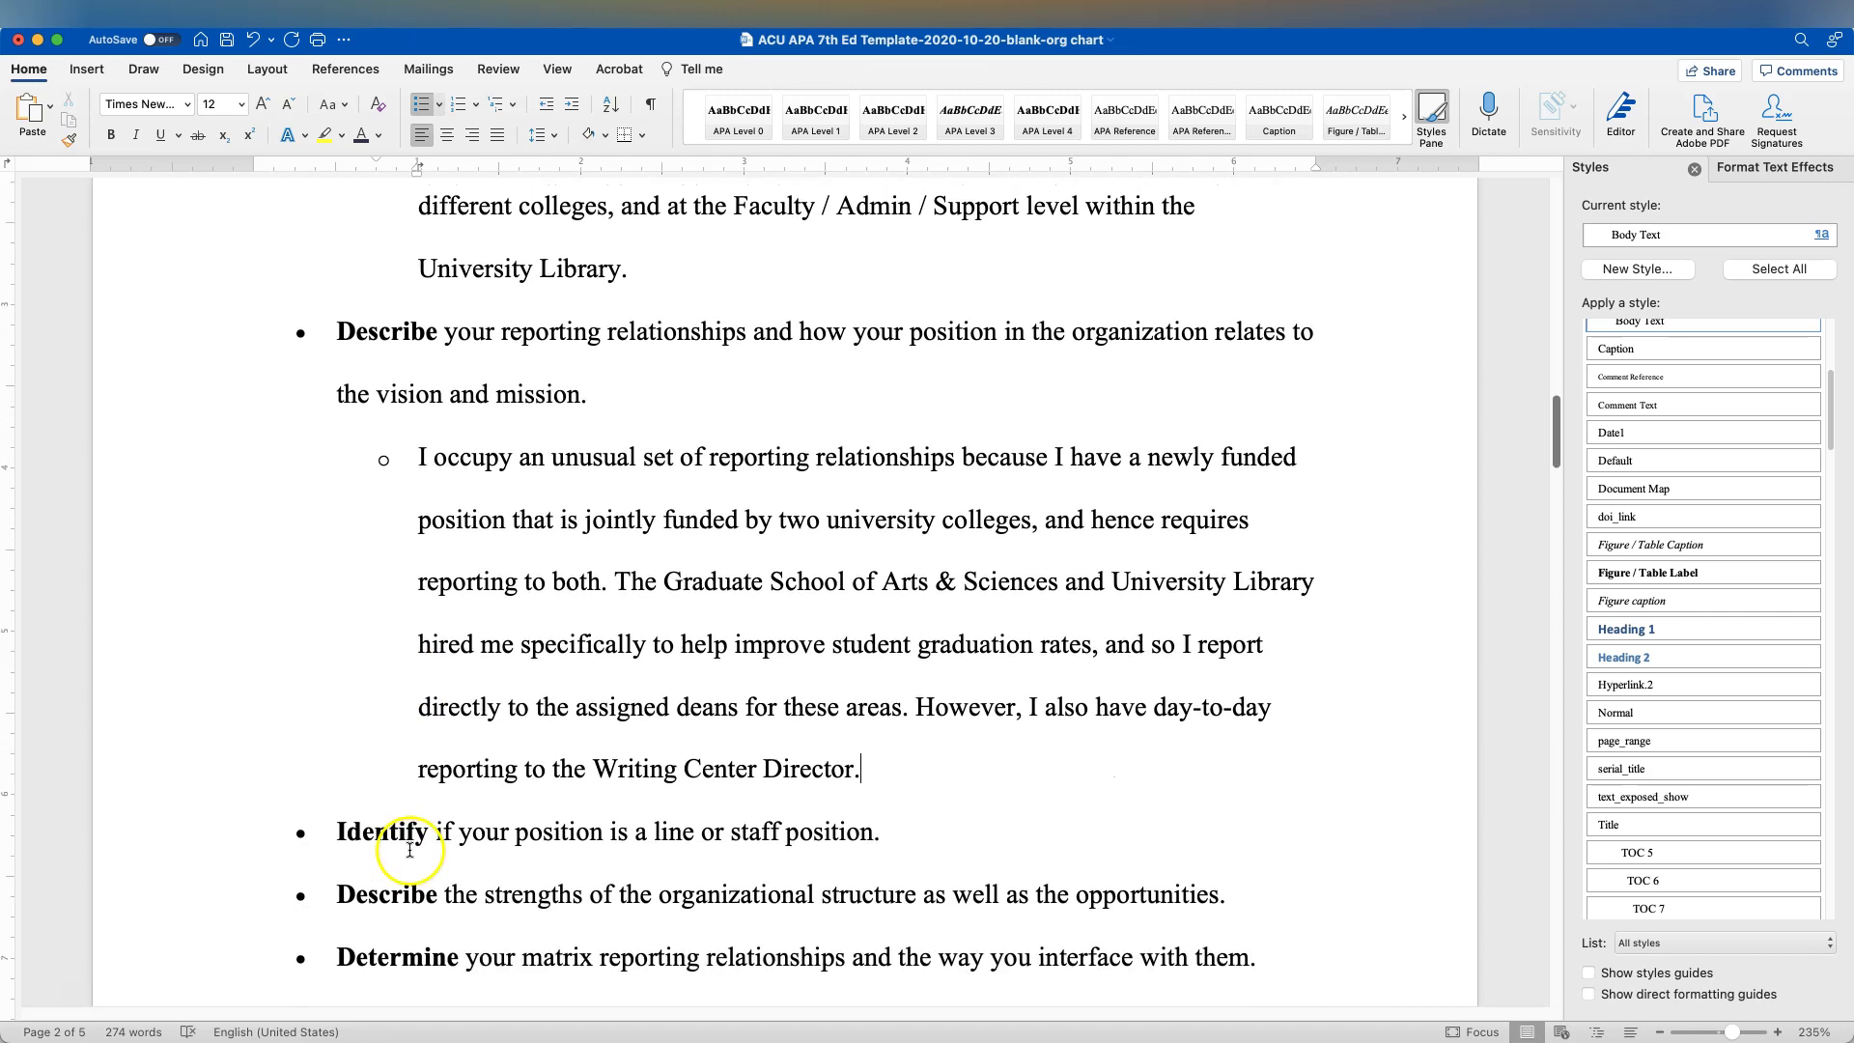
{"action": "scroll", "coordinate": [409, 848], "scroll_direction": "down", "scroll_amount": 2}
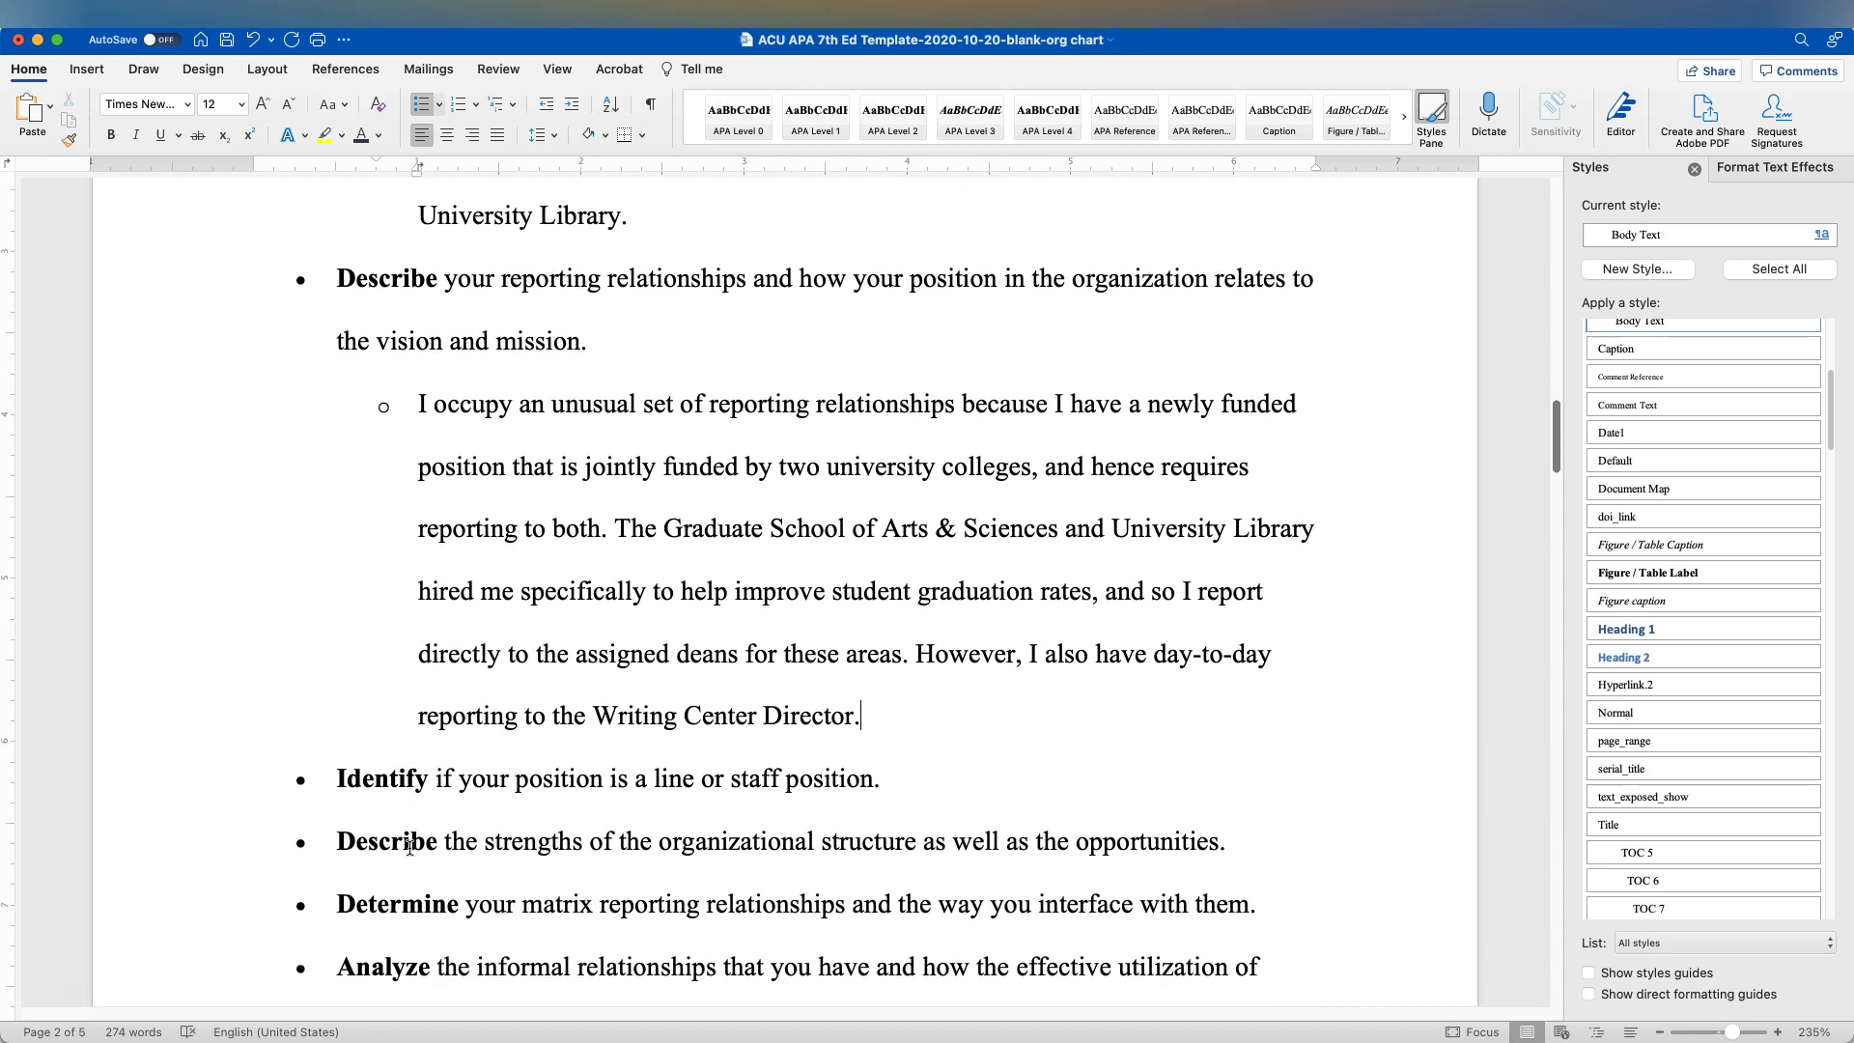
{"action": "scroll", "coordinate": [415, 854], "scroll_direction": "down", "scroll_amount": 2}
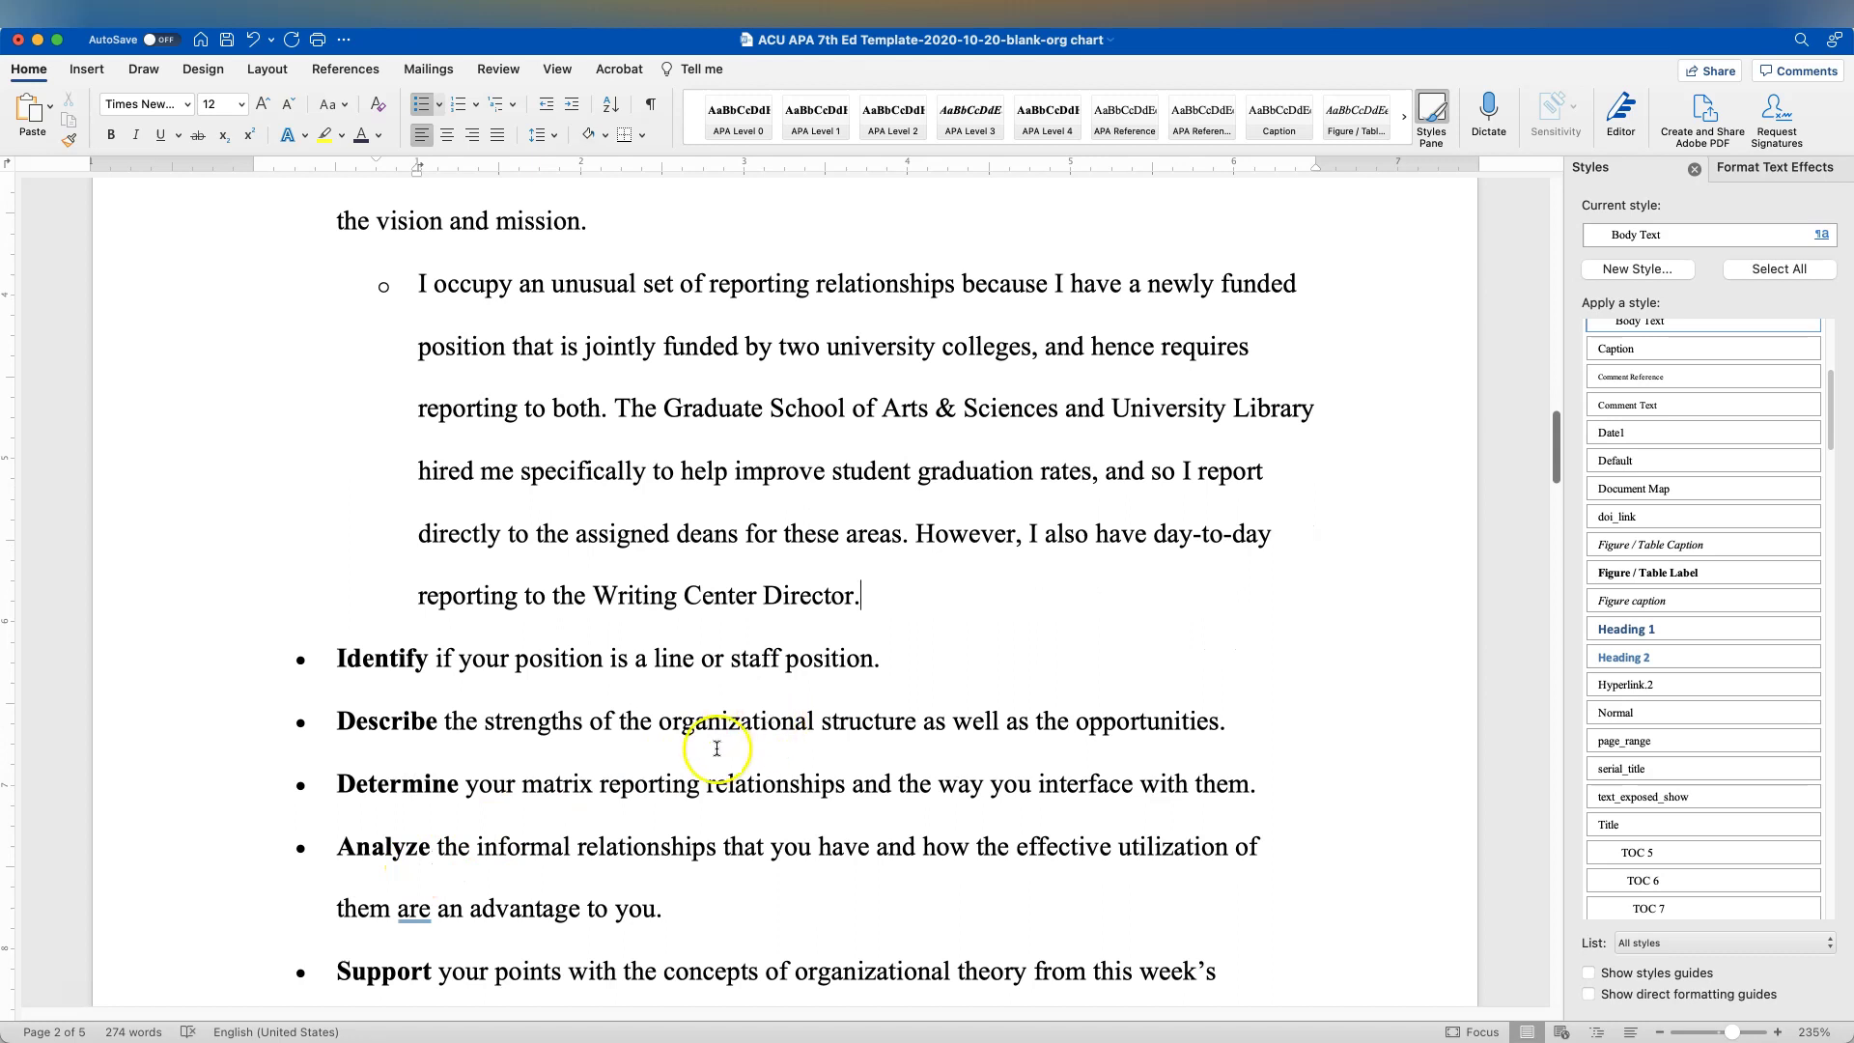
Answer the line-or-staff prompt with the sub-bullet 'This is a line position.'
{"action": "left_click", "coordinate": [883, 683]}
{"action": "key", "text": "Return"}
{"action": "key", "text": "Tab"}
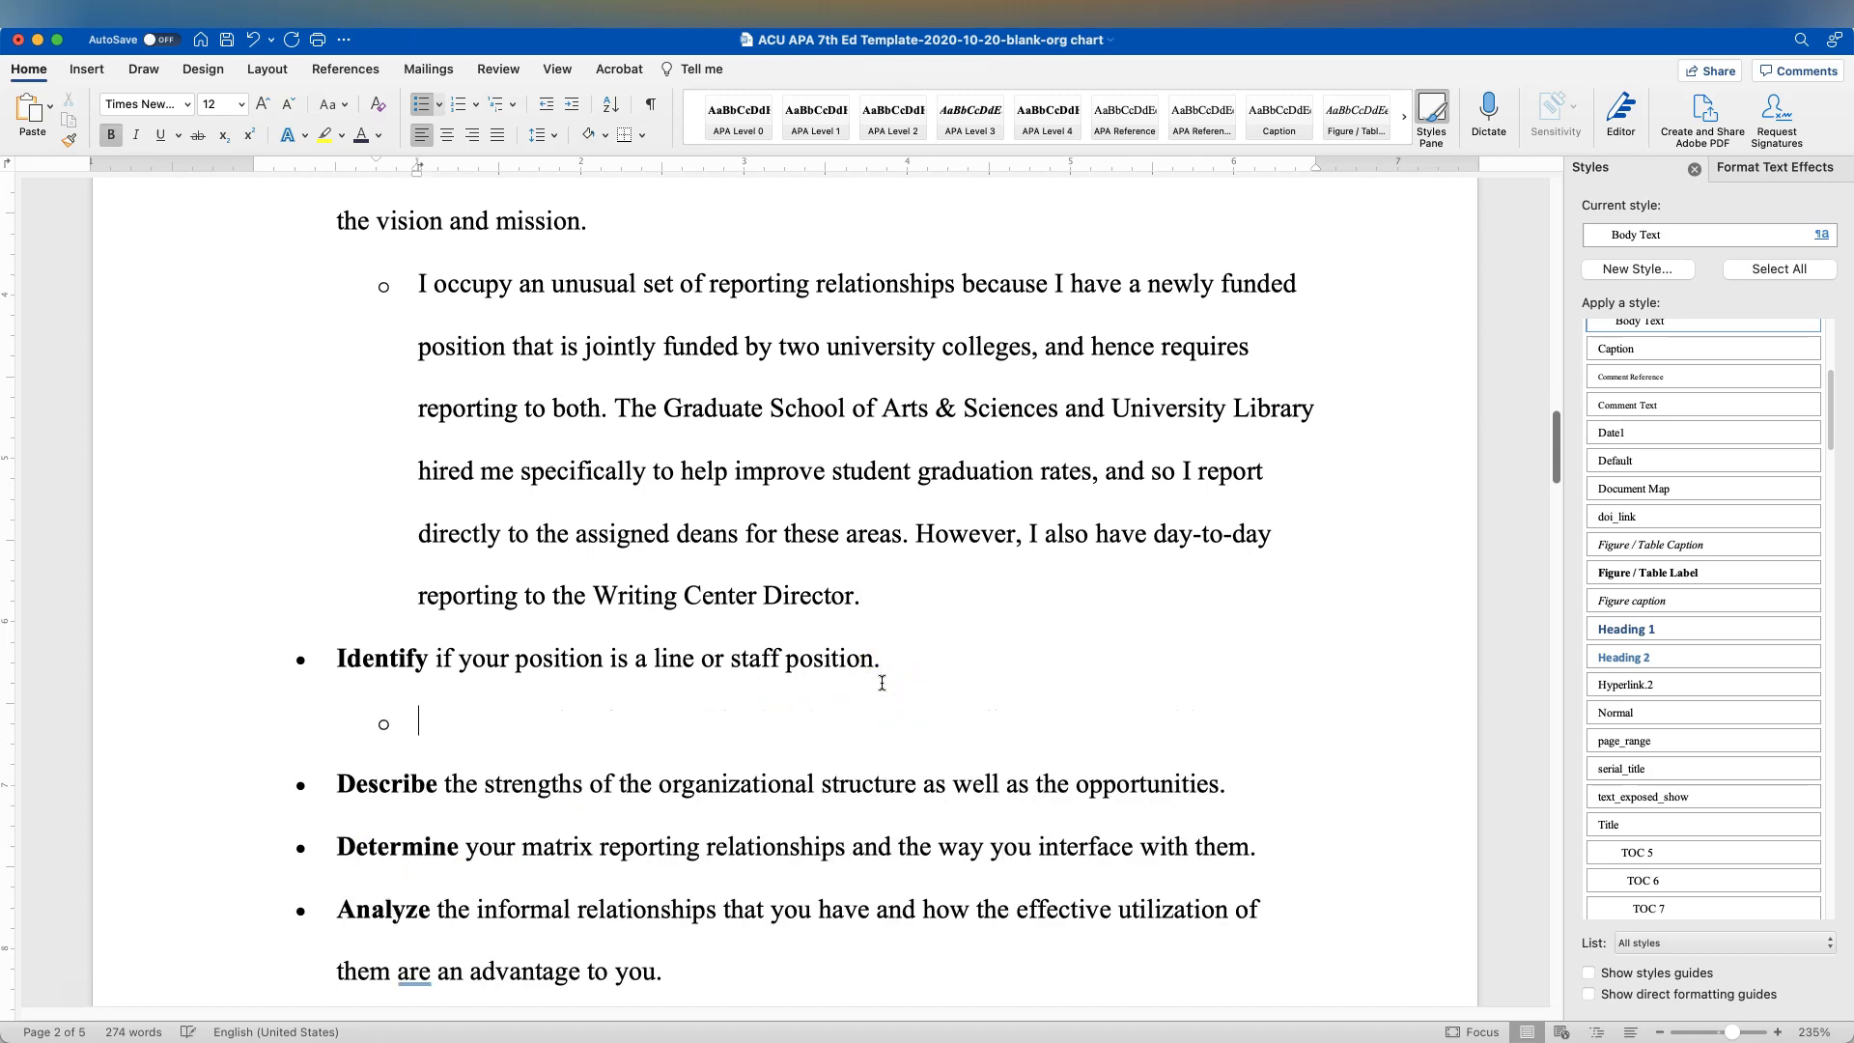
{"action": "type", "text": "This is a lin"}
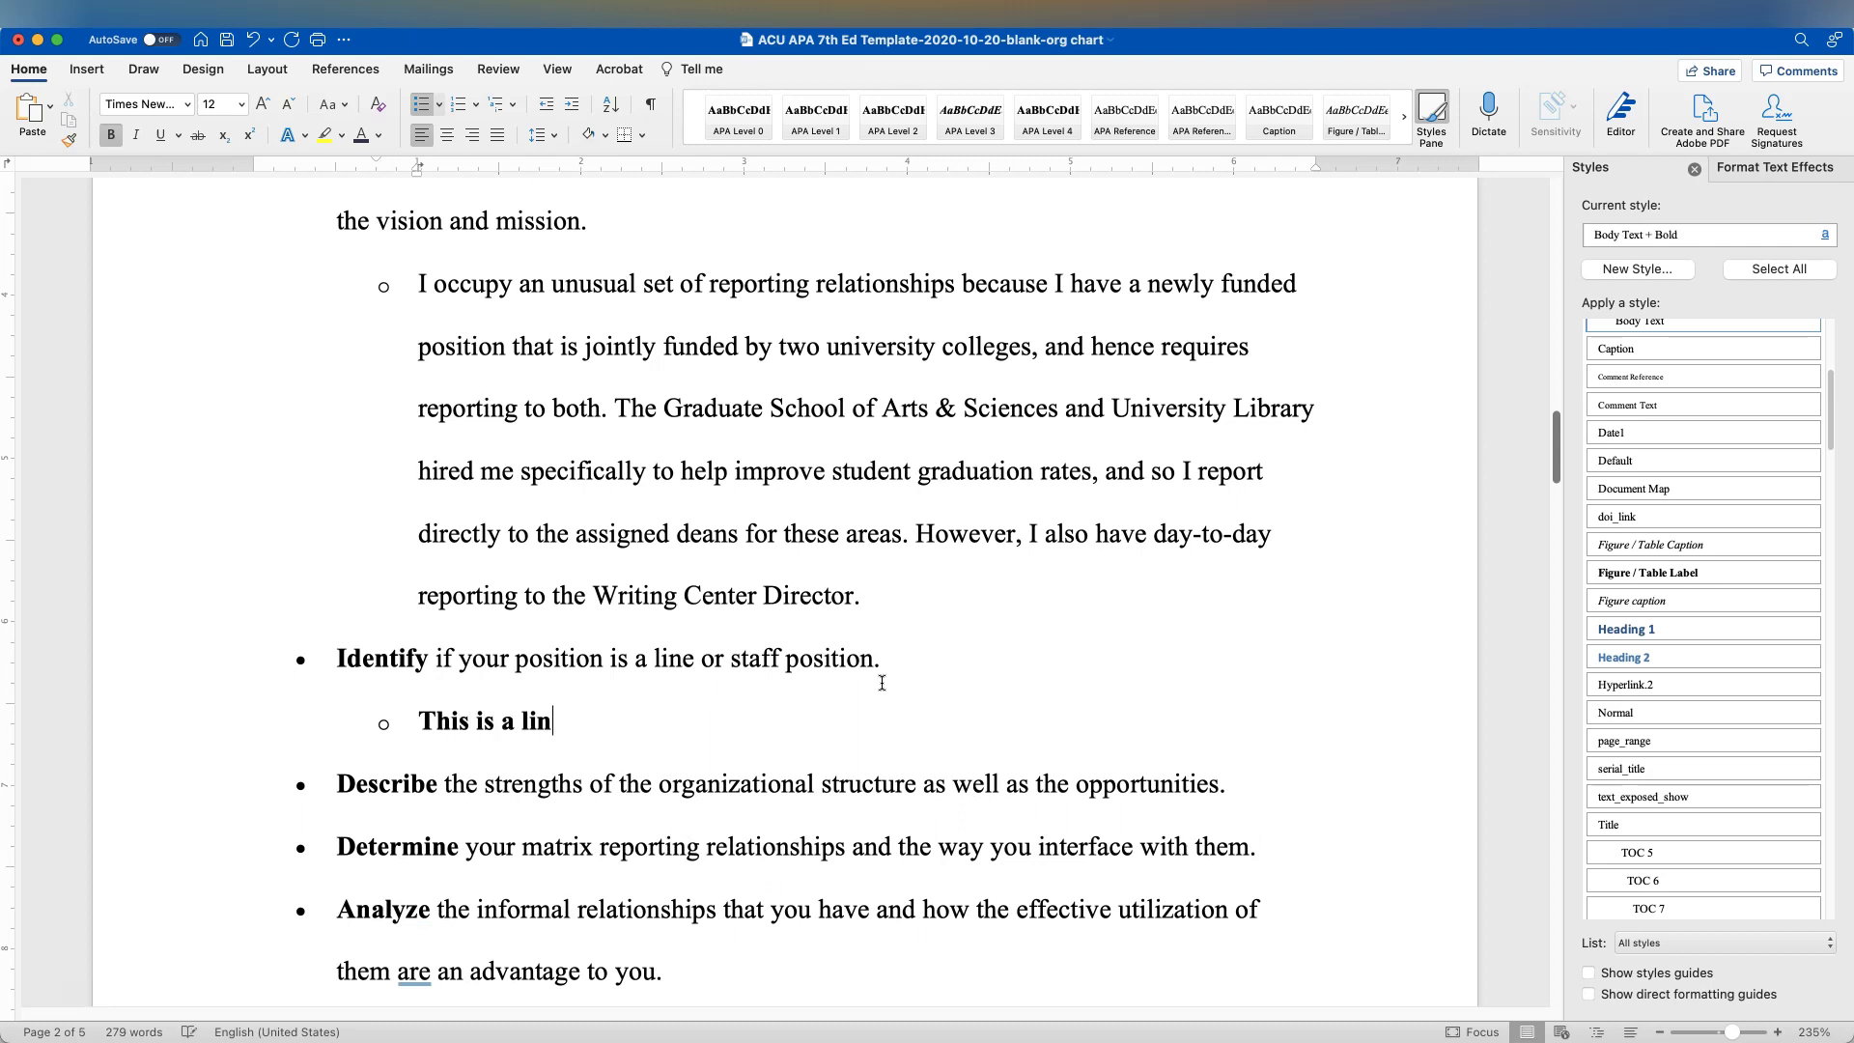
{"action": "type", "text": "e position."}
Add the sub-bullet 'I categorize my position as a ___ position. For example,' and unbold both responses
{"action": "key", "text": "Return"}
{"action": "type", "text": "I categorize "}
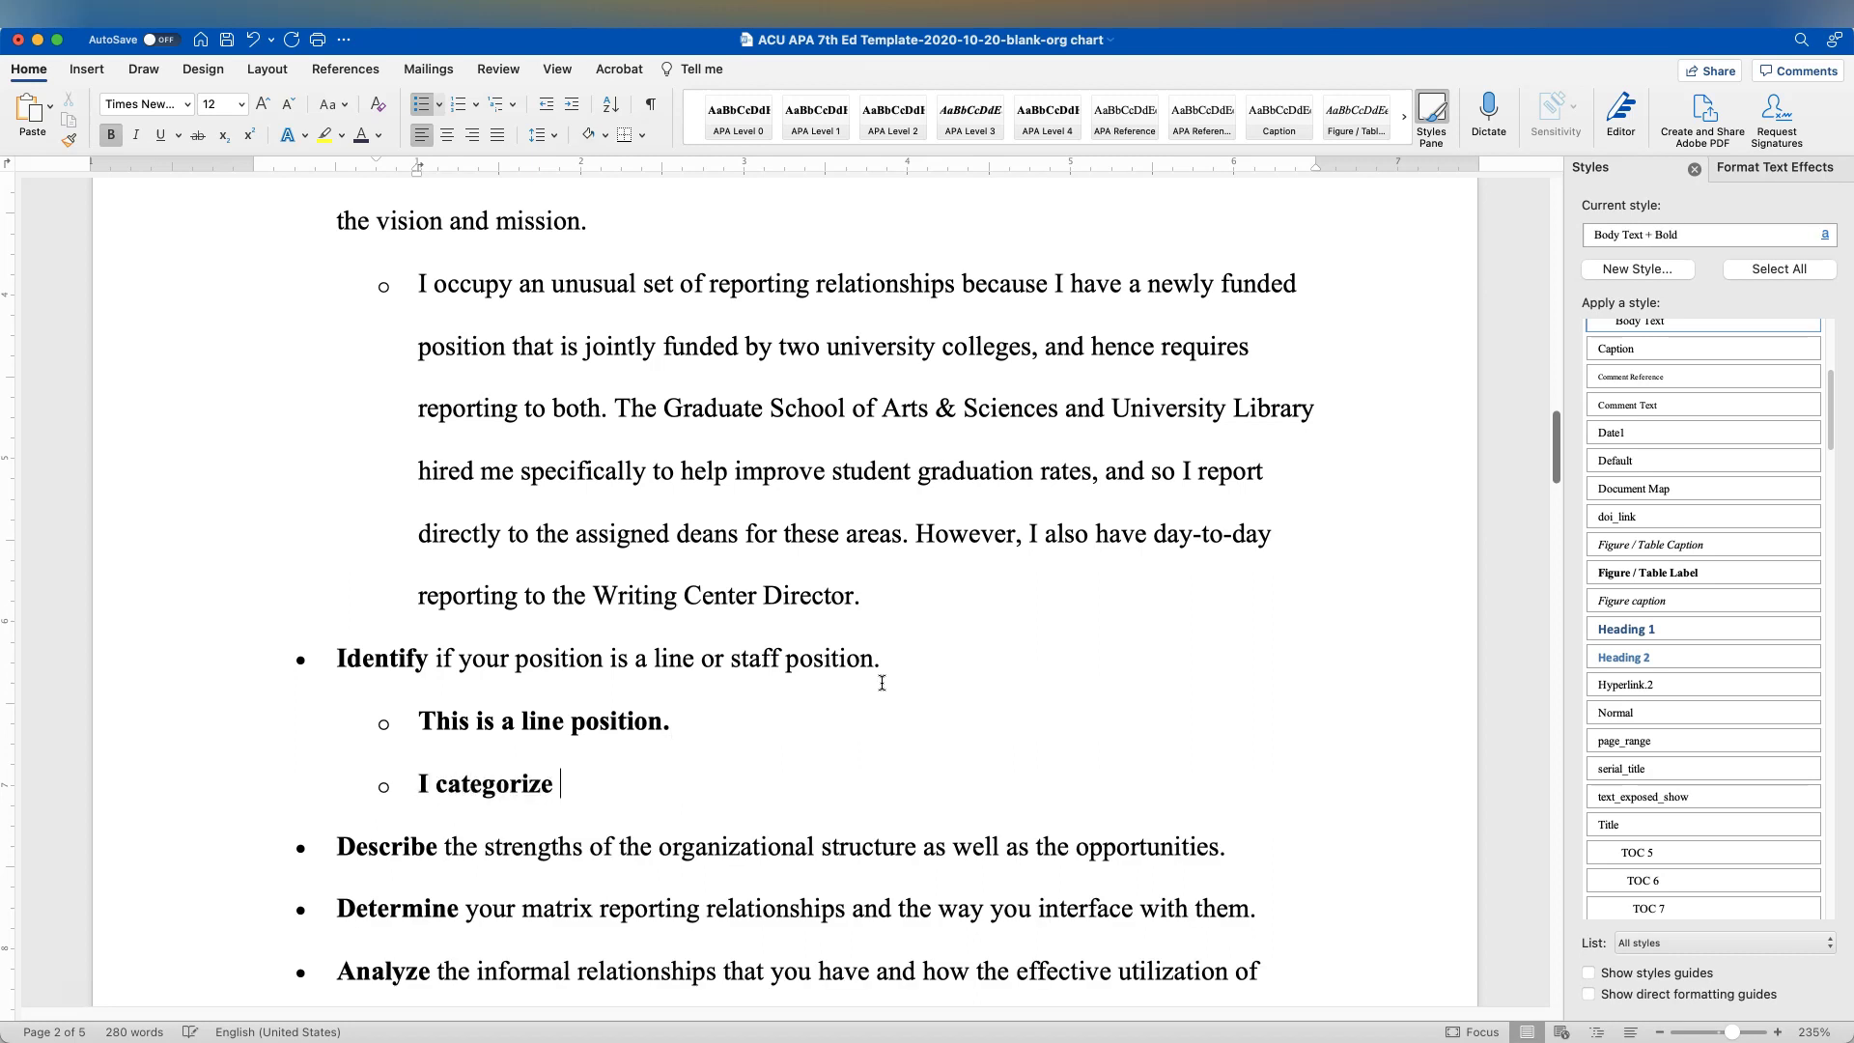
{"action": "type", "text": "my position as"}
{"action": "key", "text": "BackSpace"}
{"action": "key", "text": "BackSpace"}
{"action": "type", "text": "sition as a "}
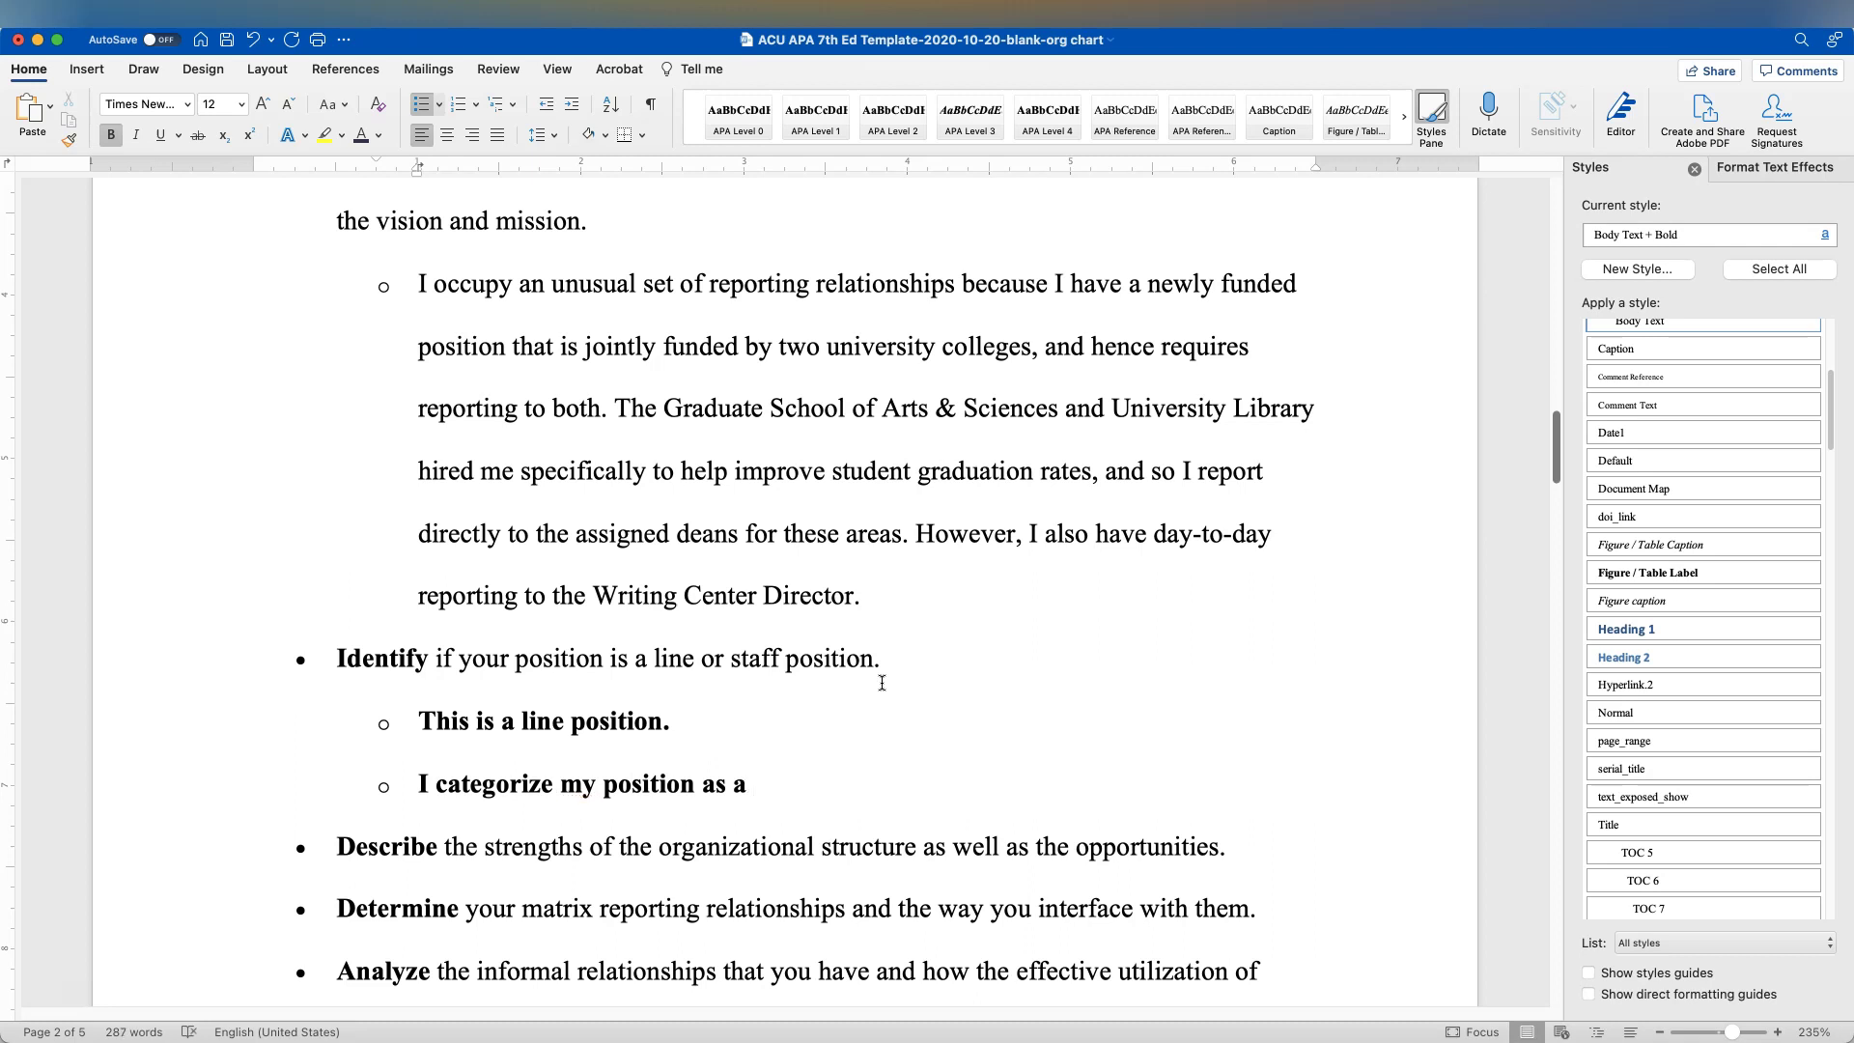
{"action": "type", "text": "___ position. For"}
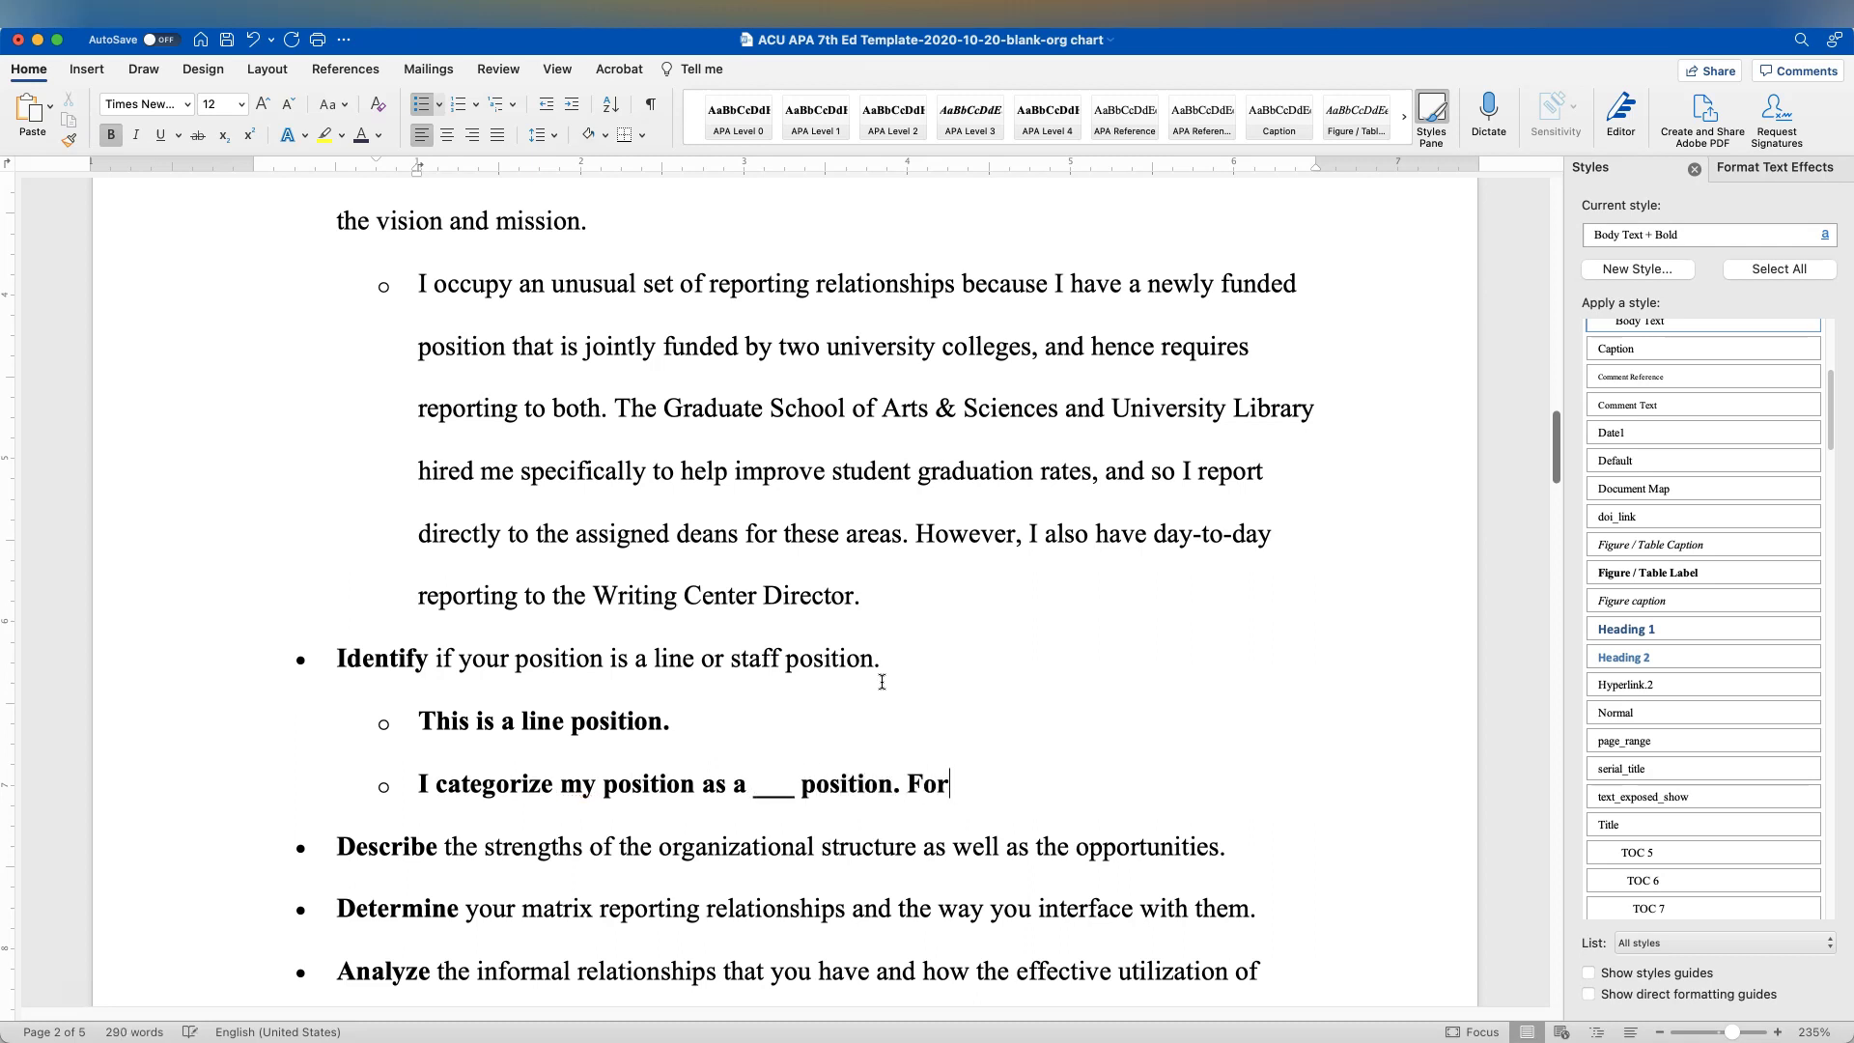
{"action": "type", "text": " example,"}
{"action": "key", "text": "shift+Home"}
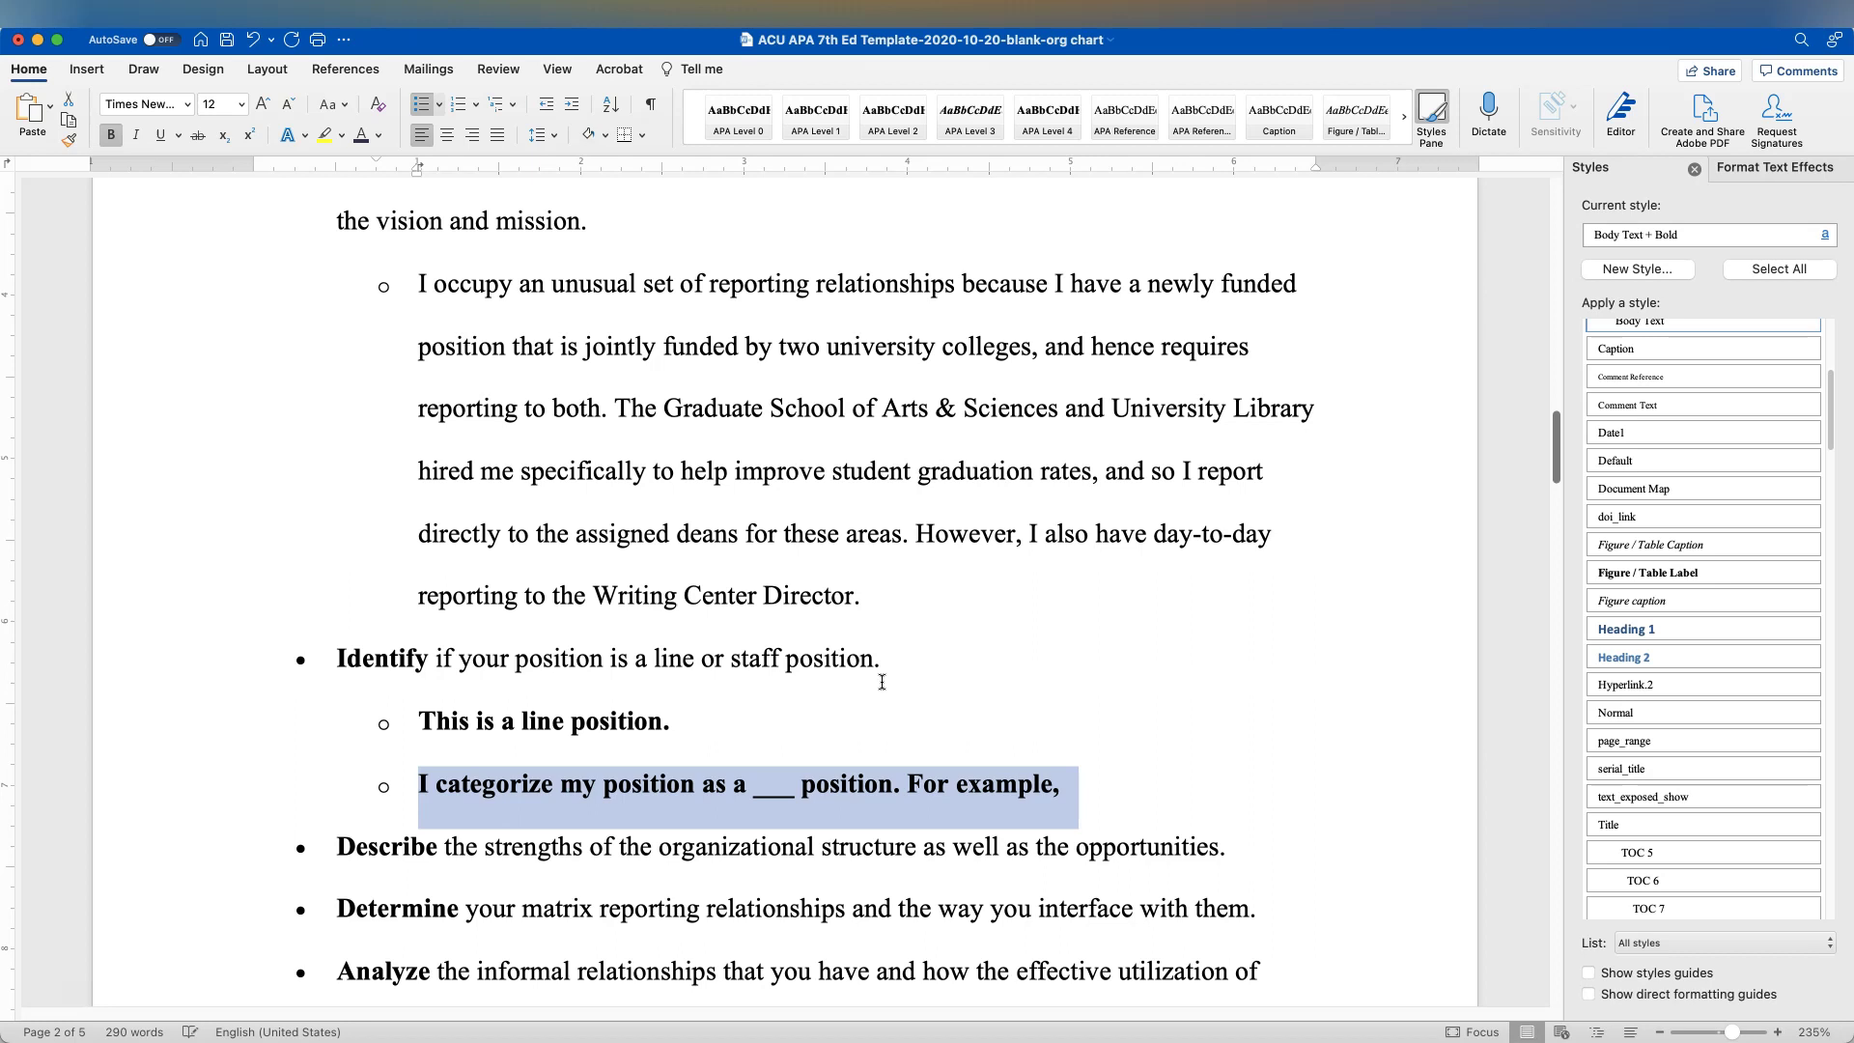
{"action": "key", "text": "shift+Up"}
{"action": "key", "text": "super+b"}
{"action": "key", "text": "Down"}
{"action": "key", "text": "End"}
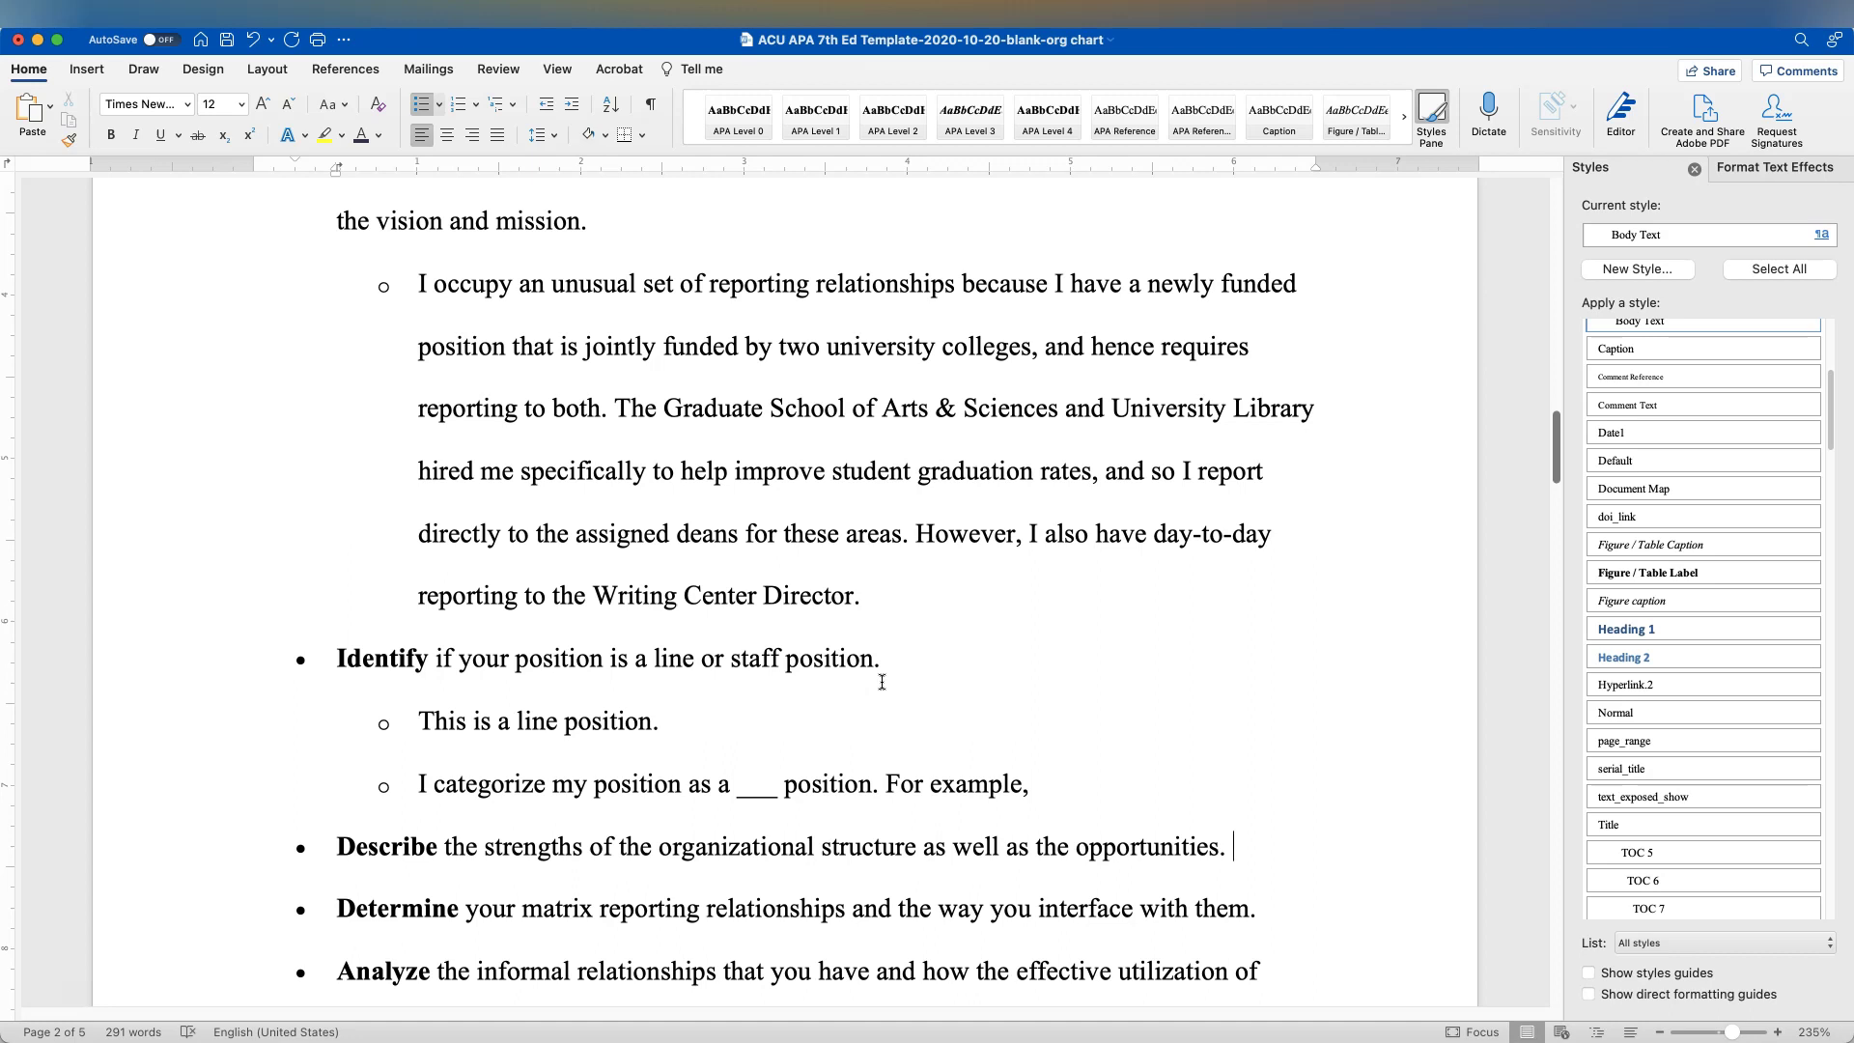
{"action": "scroll", "coordinate": [869, 816], "scroll_direction": "down", "scroll_amount": 3}
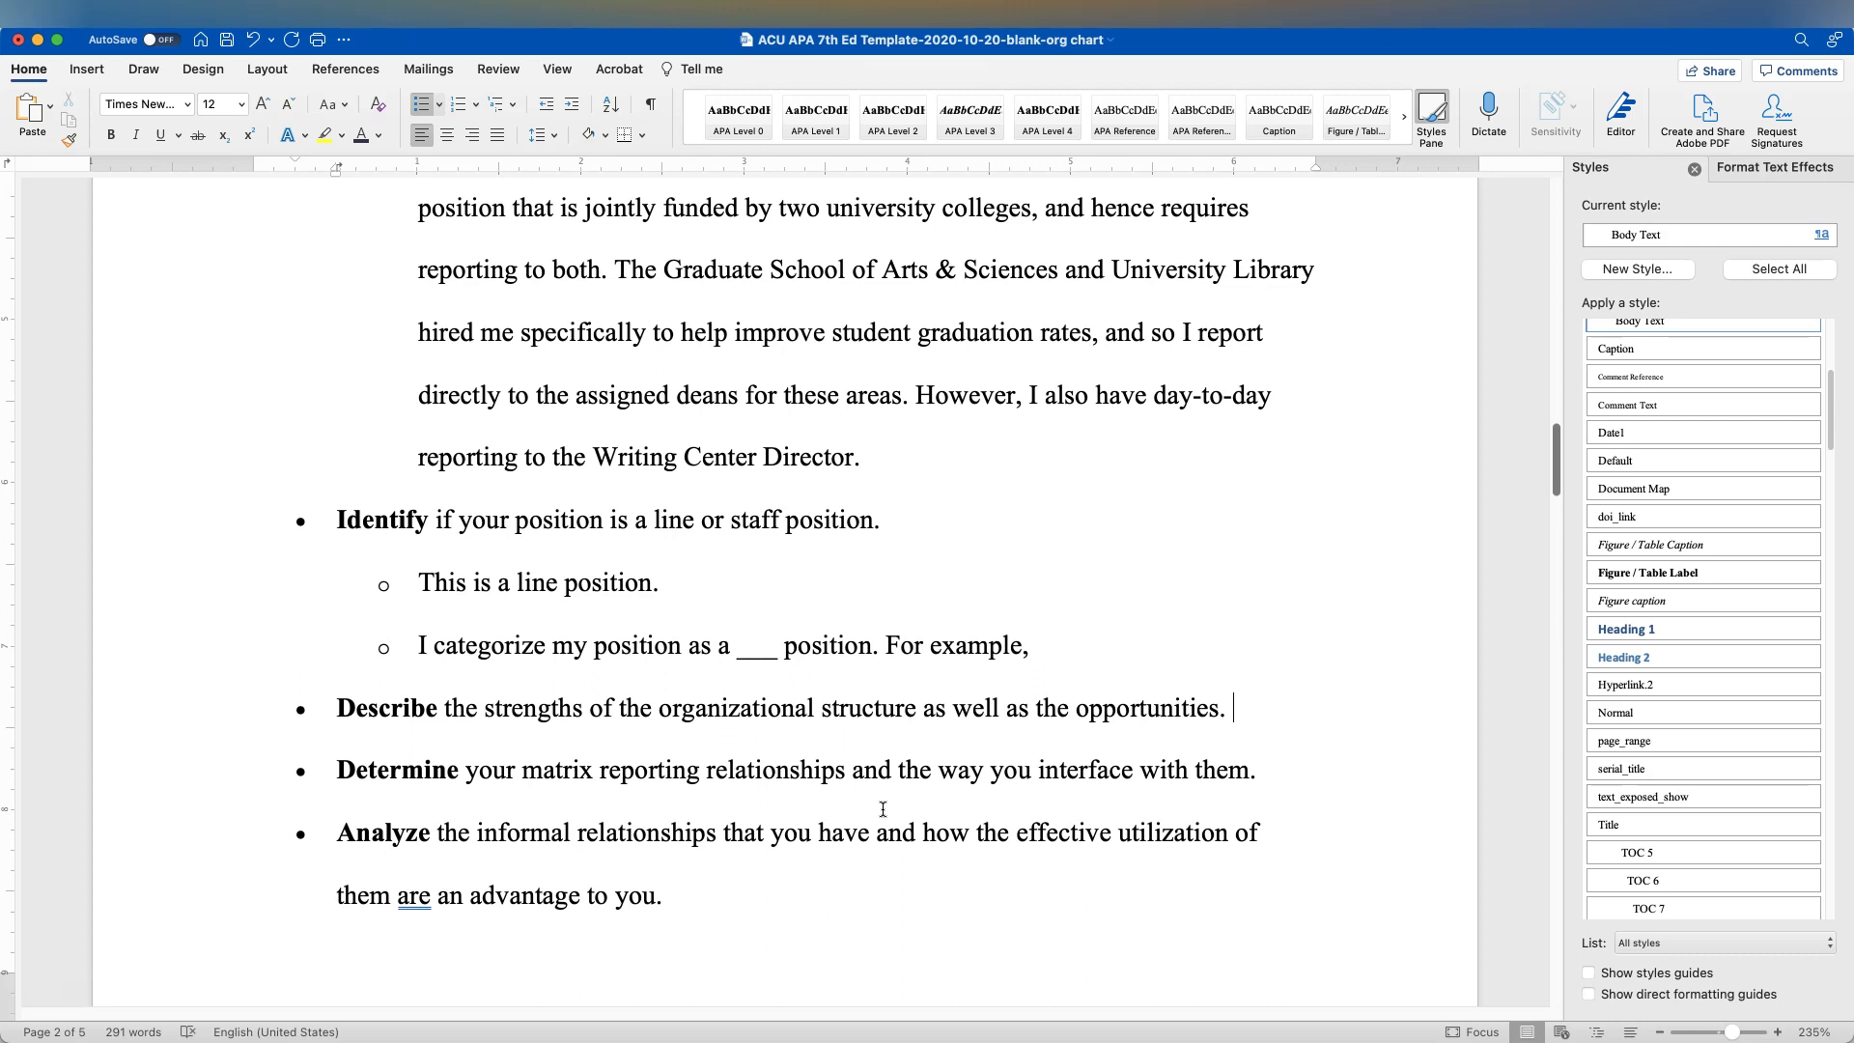
Add the unbolded sub-bullet 'There is an opportunity for greater efficiency by consolidating reports to the two Deans.'
{"action": "key", "text": "Return"}
{"action": "key", "text": "Tab"}
{"action": "key", "text": "super+b"}
{"action": "type", "text": "There is a"}
{"action": "type", "text": "n opportuni"}
{"action": "type", "text": "ty for greater "}
{"action": "type", "text": "efficiency by "}
{"action": "type", "text": "consolodita"}
{"action": "key", "text": "BackSpace"}
{"action": "key", "text": "BackSpace"}
{"action": "key", "text": "BackSpace"}
{"action": "key", "text": "BackSpace"}
{"action": "key", "text": "BackSpace"}
{"action": "type", "text": "idating reports to the two Dean"}
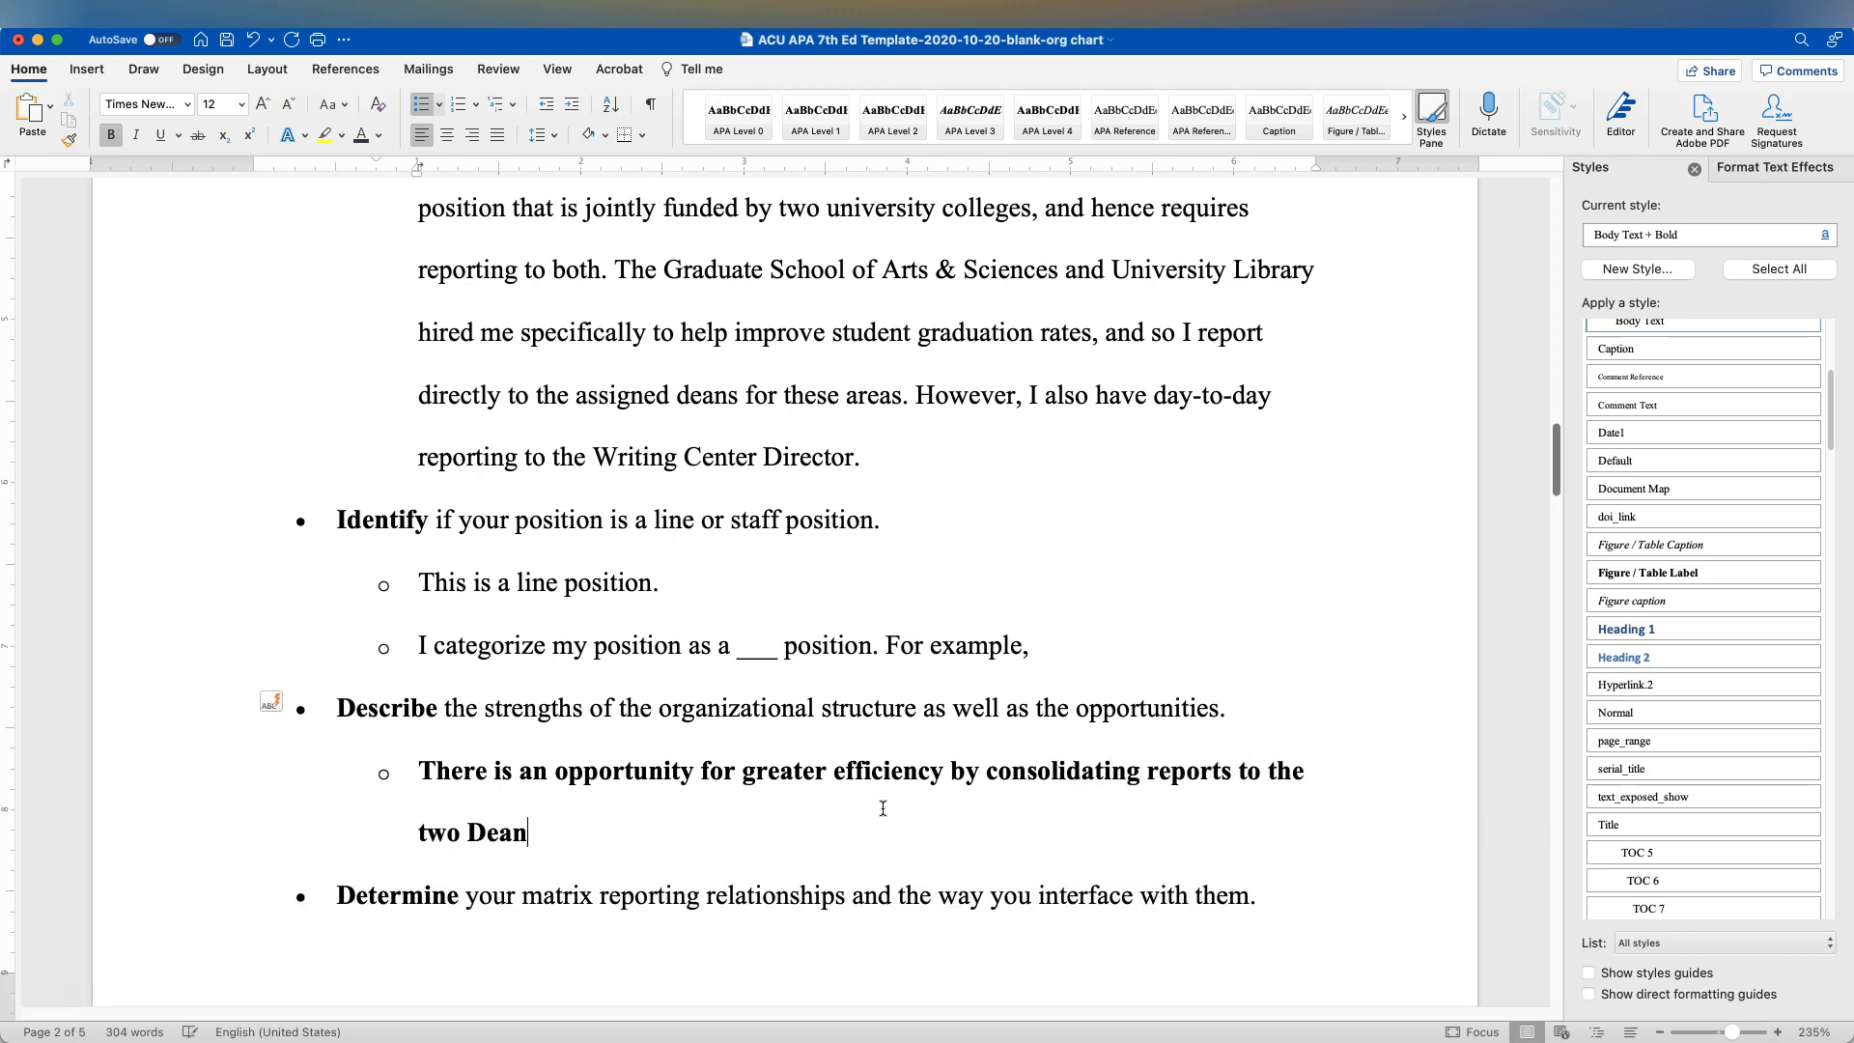
{"action": "type", "text": "s."}
{"action": "triple_click", "coordinate": [883, 808]}
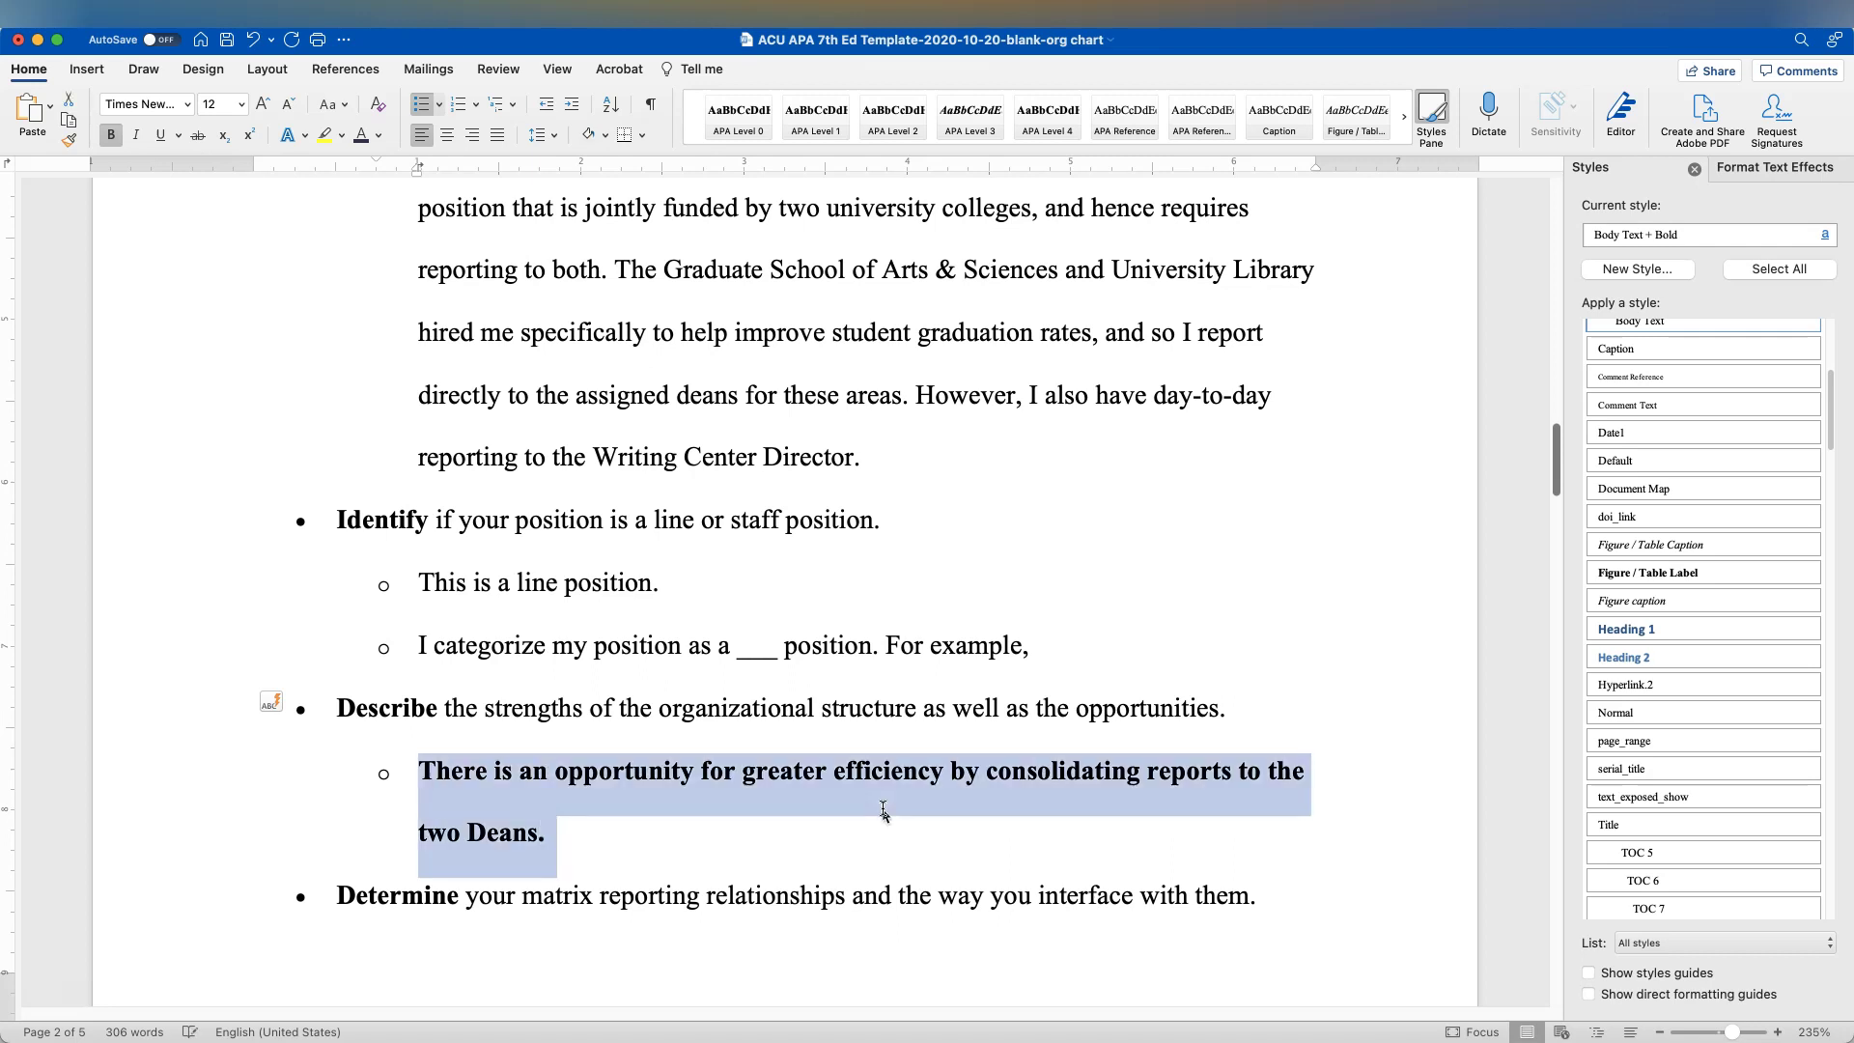
{"action": "key", "text": "super+b"}
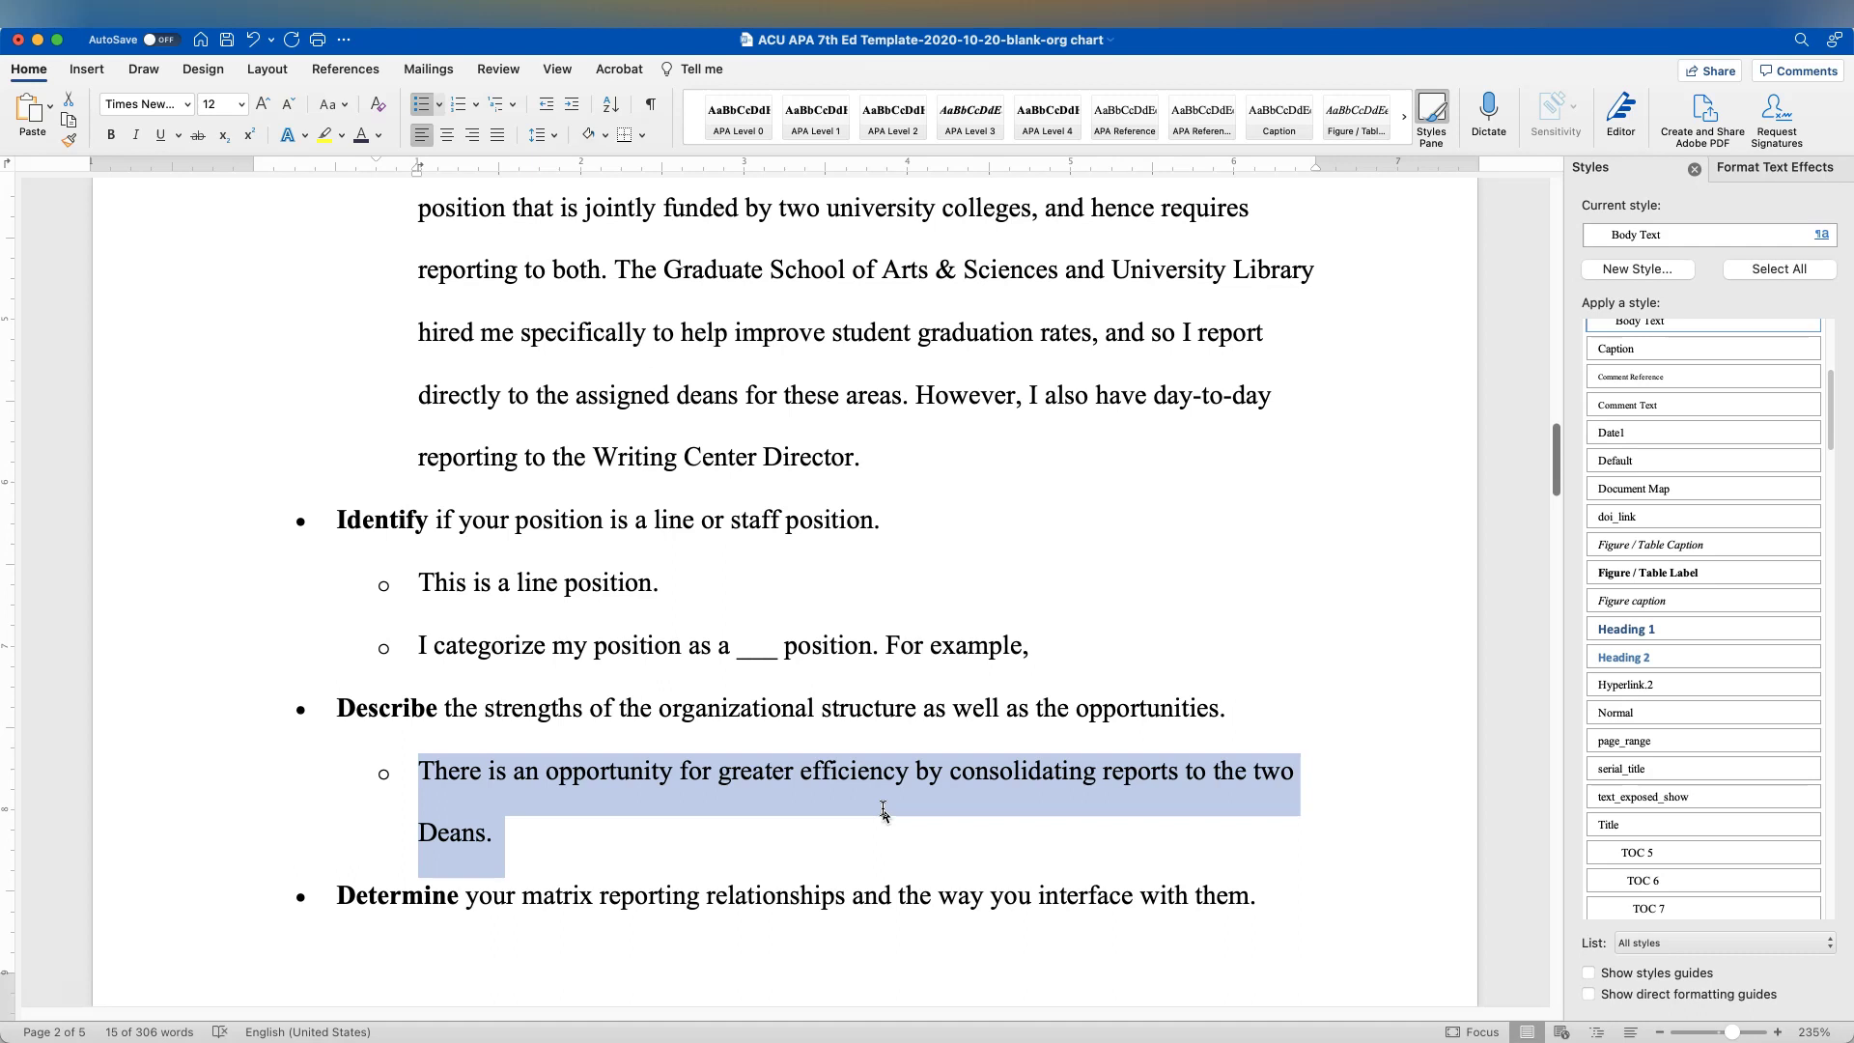
Insert a new indented sub-bullet line directly after the Analyze prompt on page 3
{"action": "scroll", "coordinate": [904, 752], "scroll_direction": "down", "scroll_amount": 5}
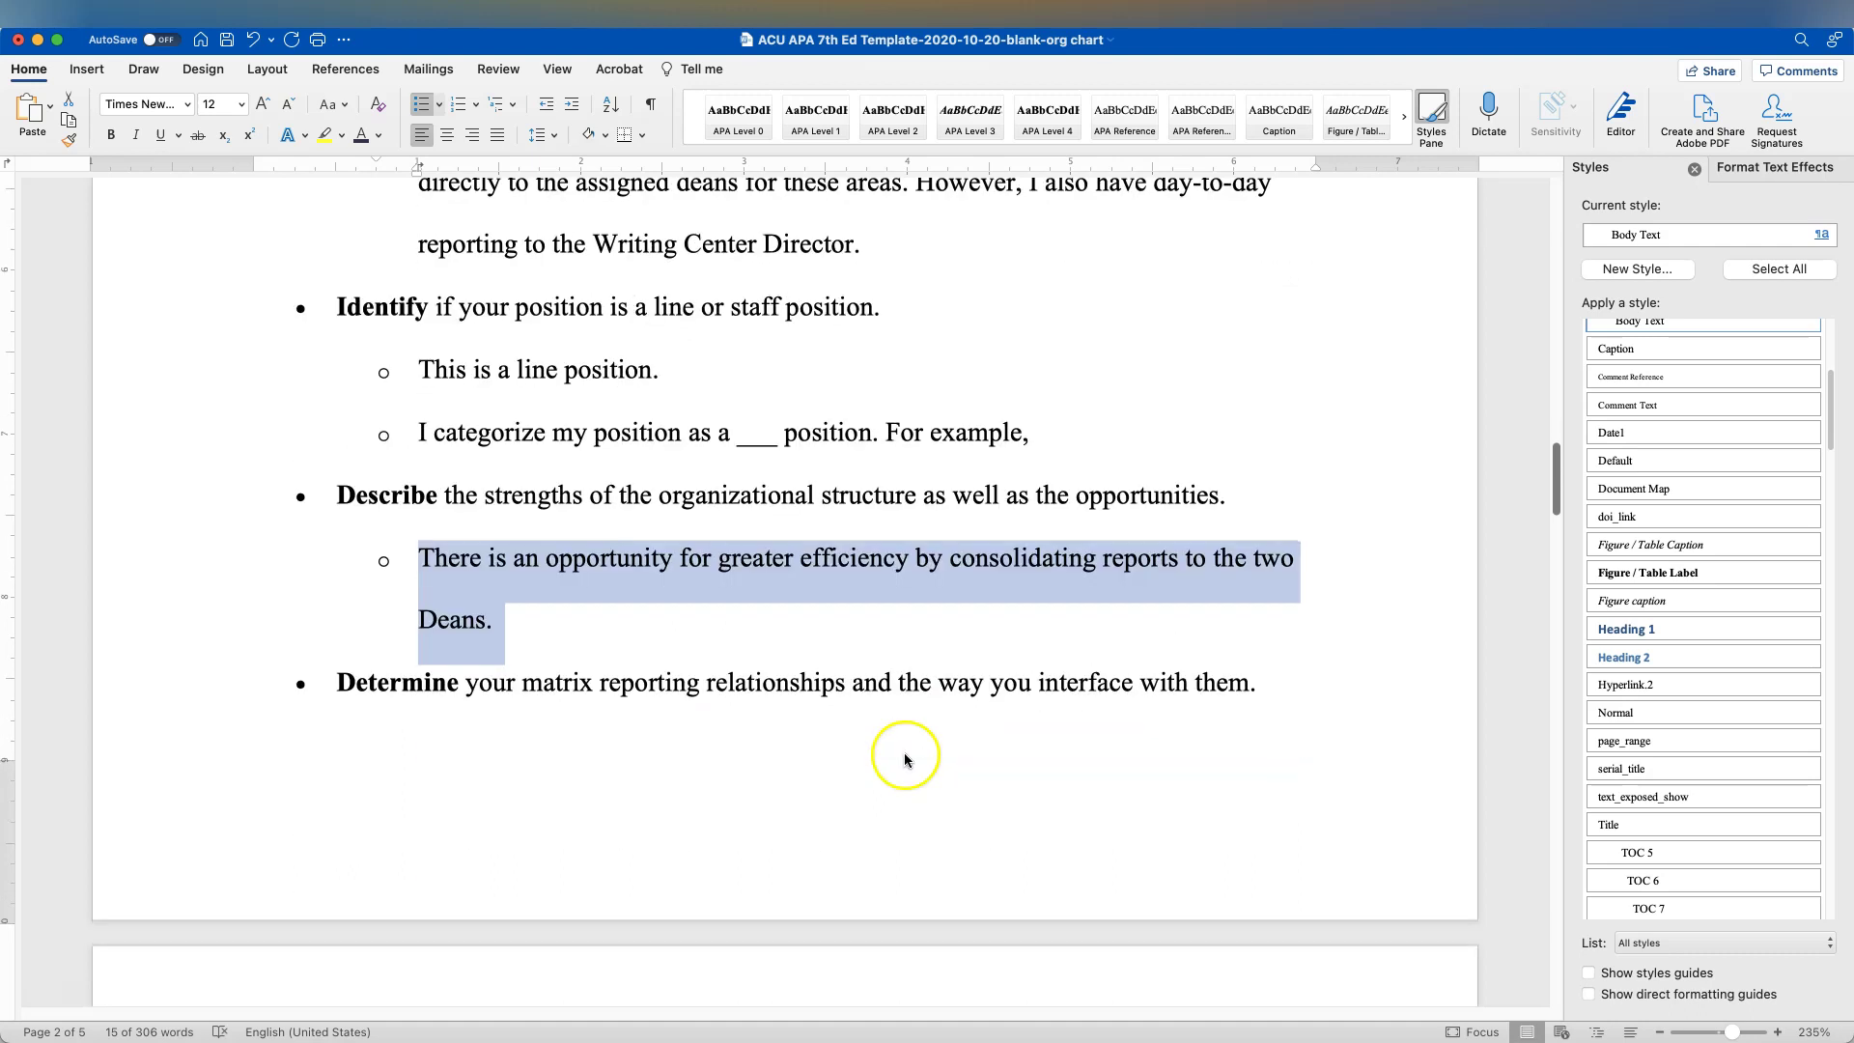
{"action": "scroll", "coordinate": [906, 754], "scroll_direction": "down", "scroll_amount": 4}
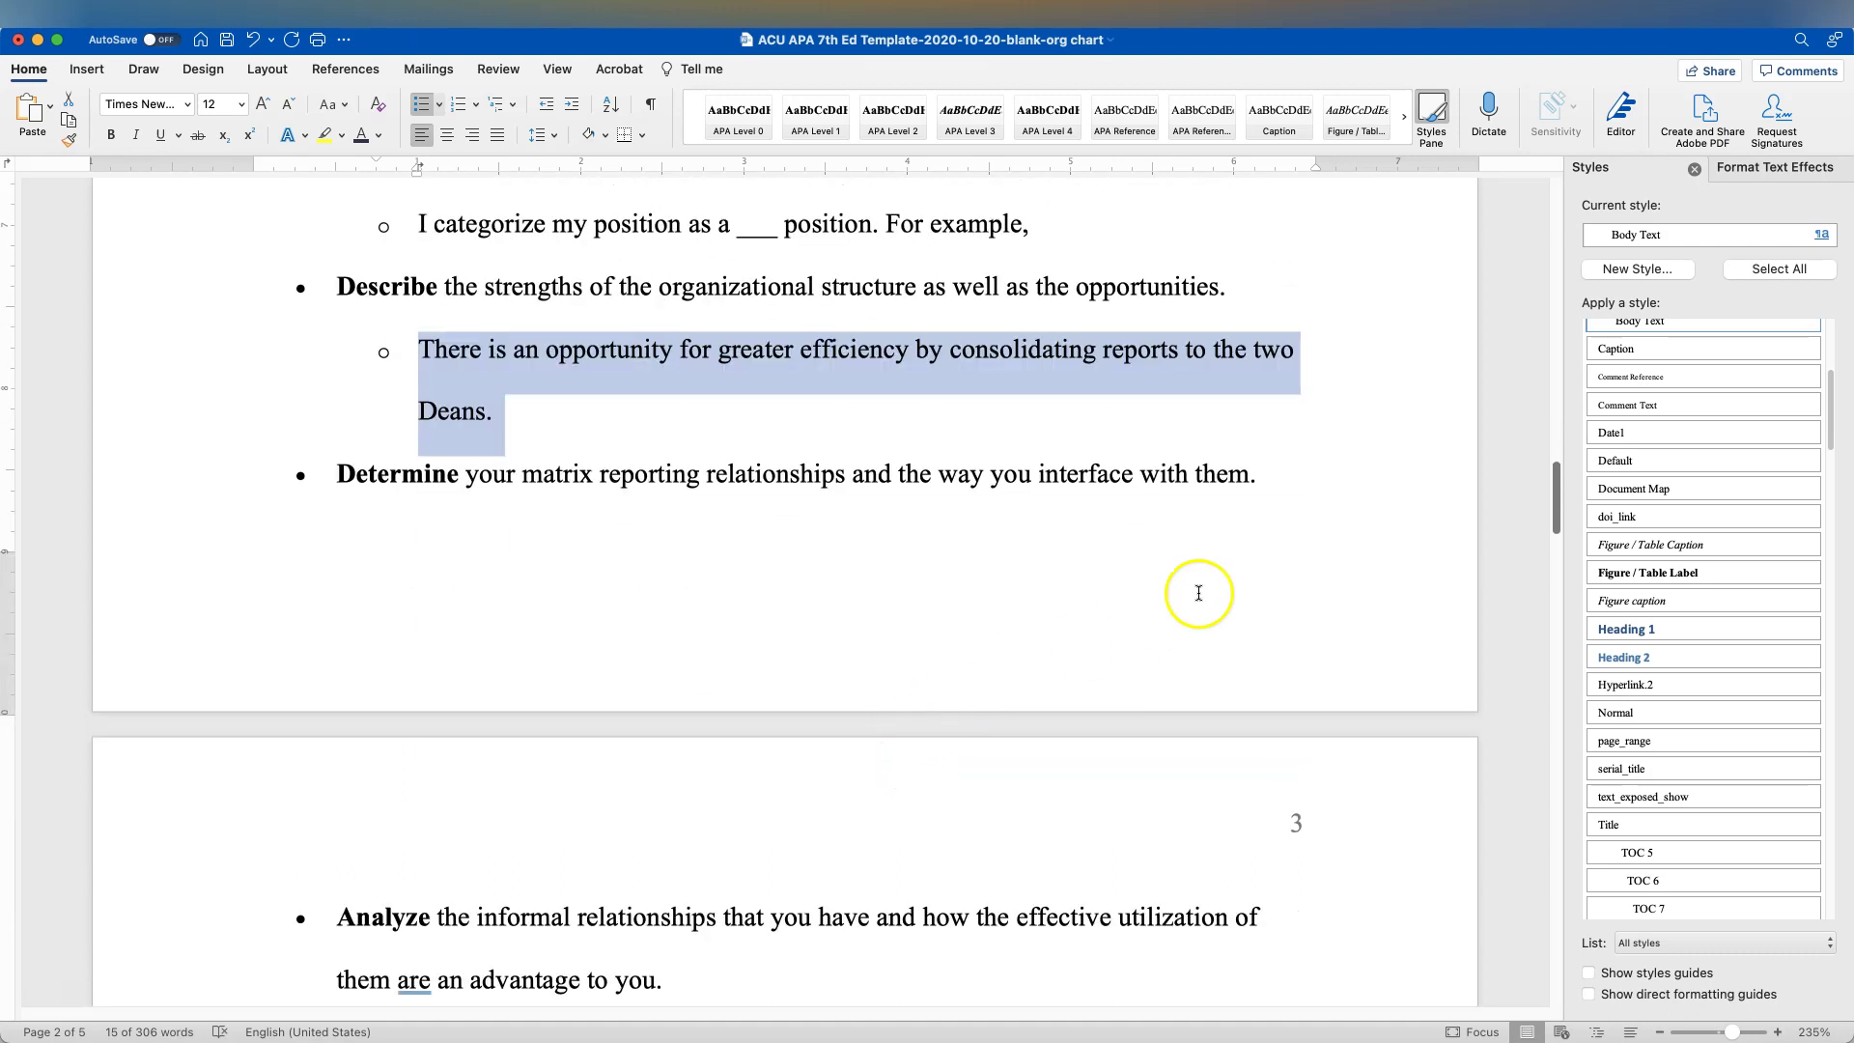
{"action": "left_click", "coordinate": [1274, 487]}
{"action": "left_click", "coordinate": [1261, 494]}
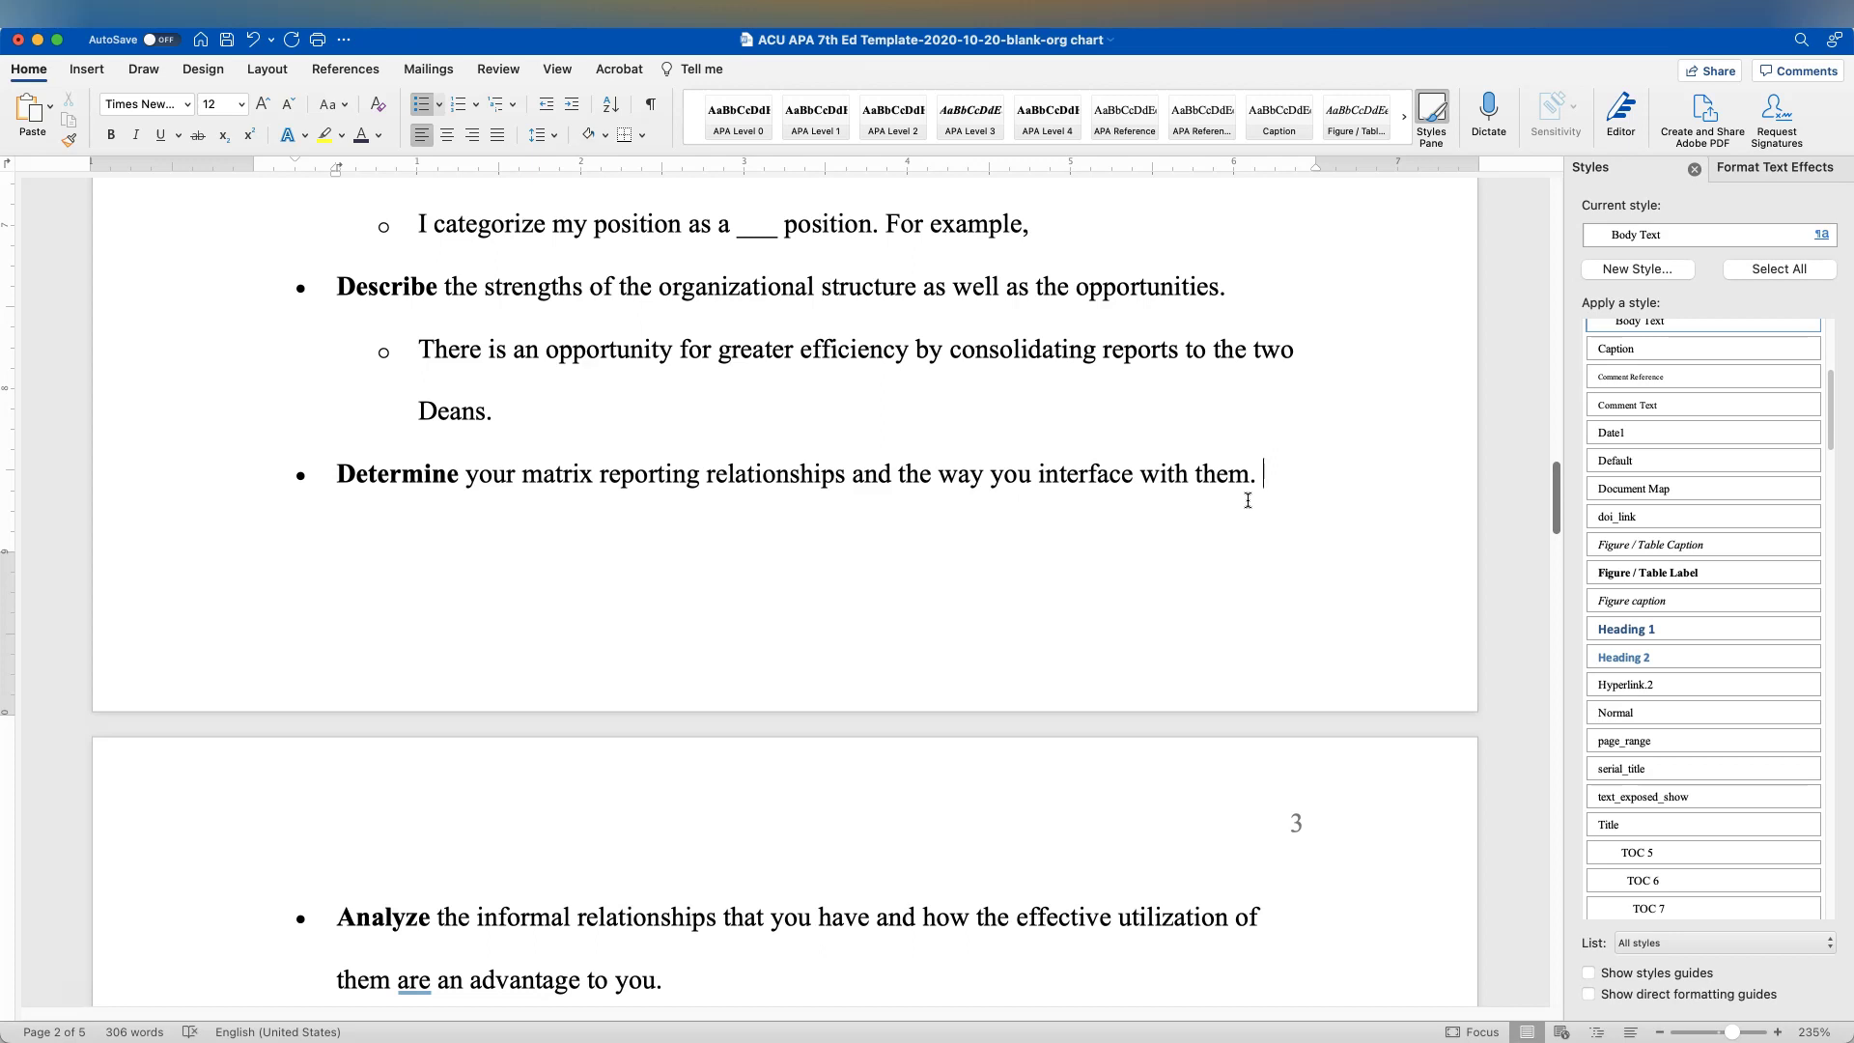
{"action": "left_click_drag", "start_coordinate": [336, 474], "coordinate": [1277, 467]}
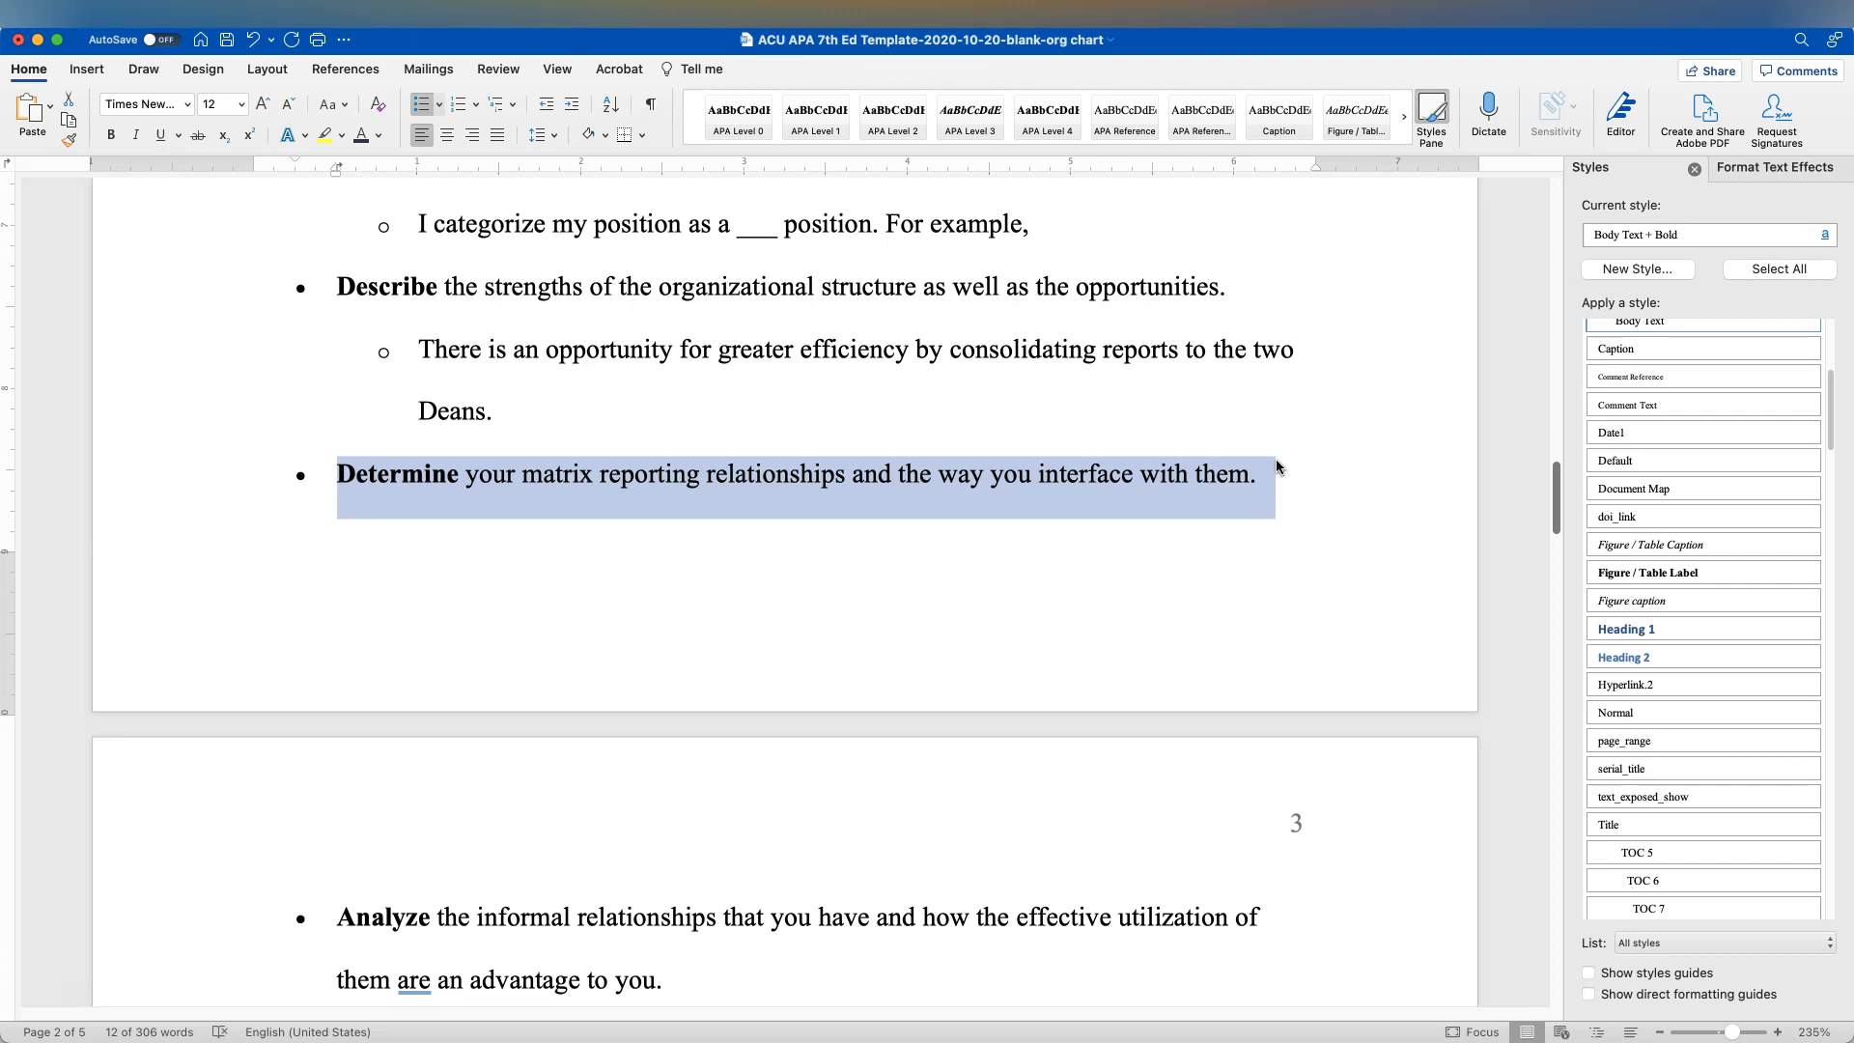
{"action": "scroll", "coordinate": [1043, 604], "scroll_direction": "down", "scroll_amount": 5}
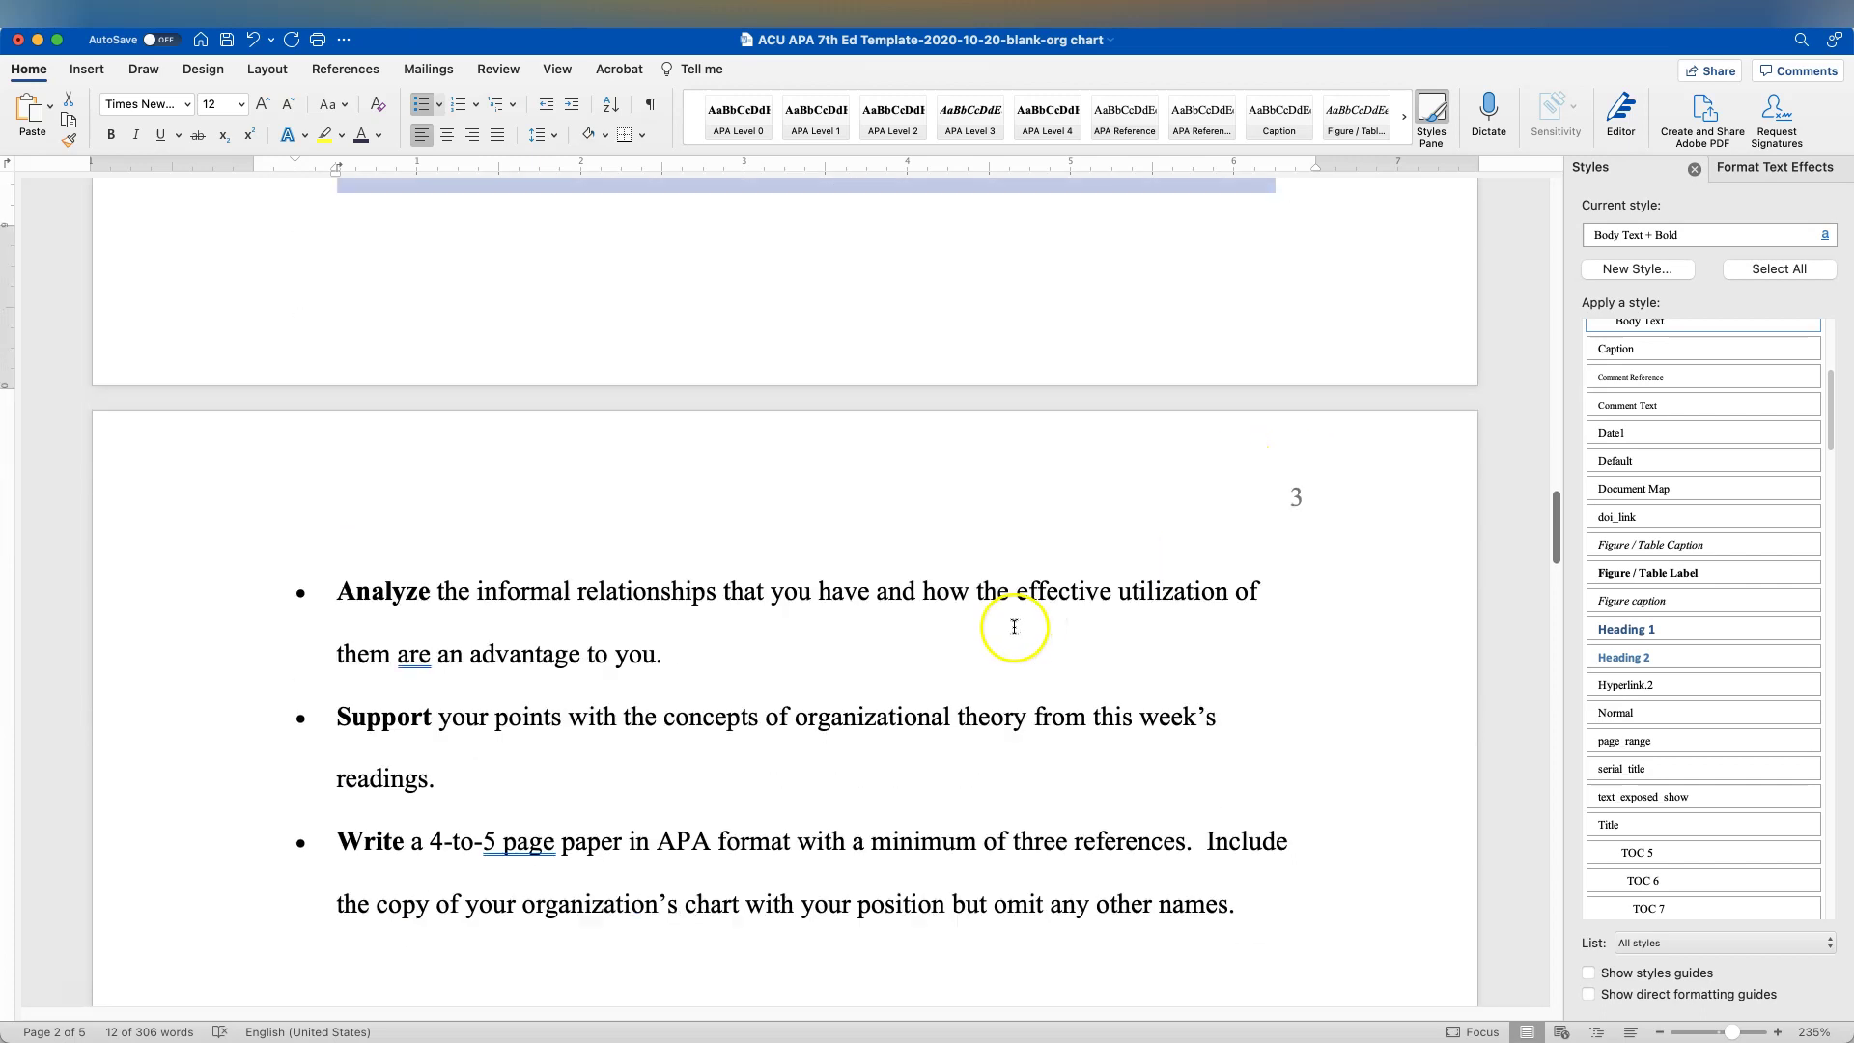
{"action": "triple_click", "coordinate": [734, 673]}
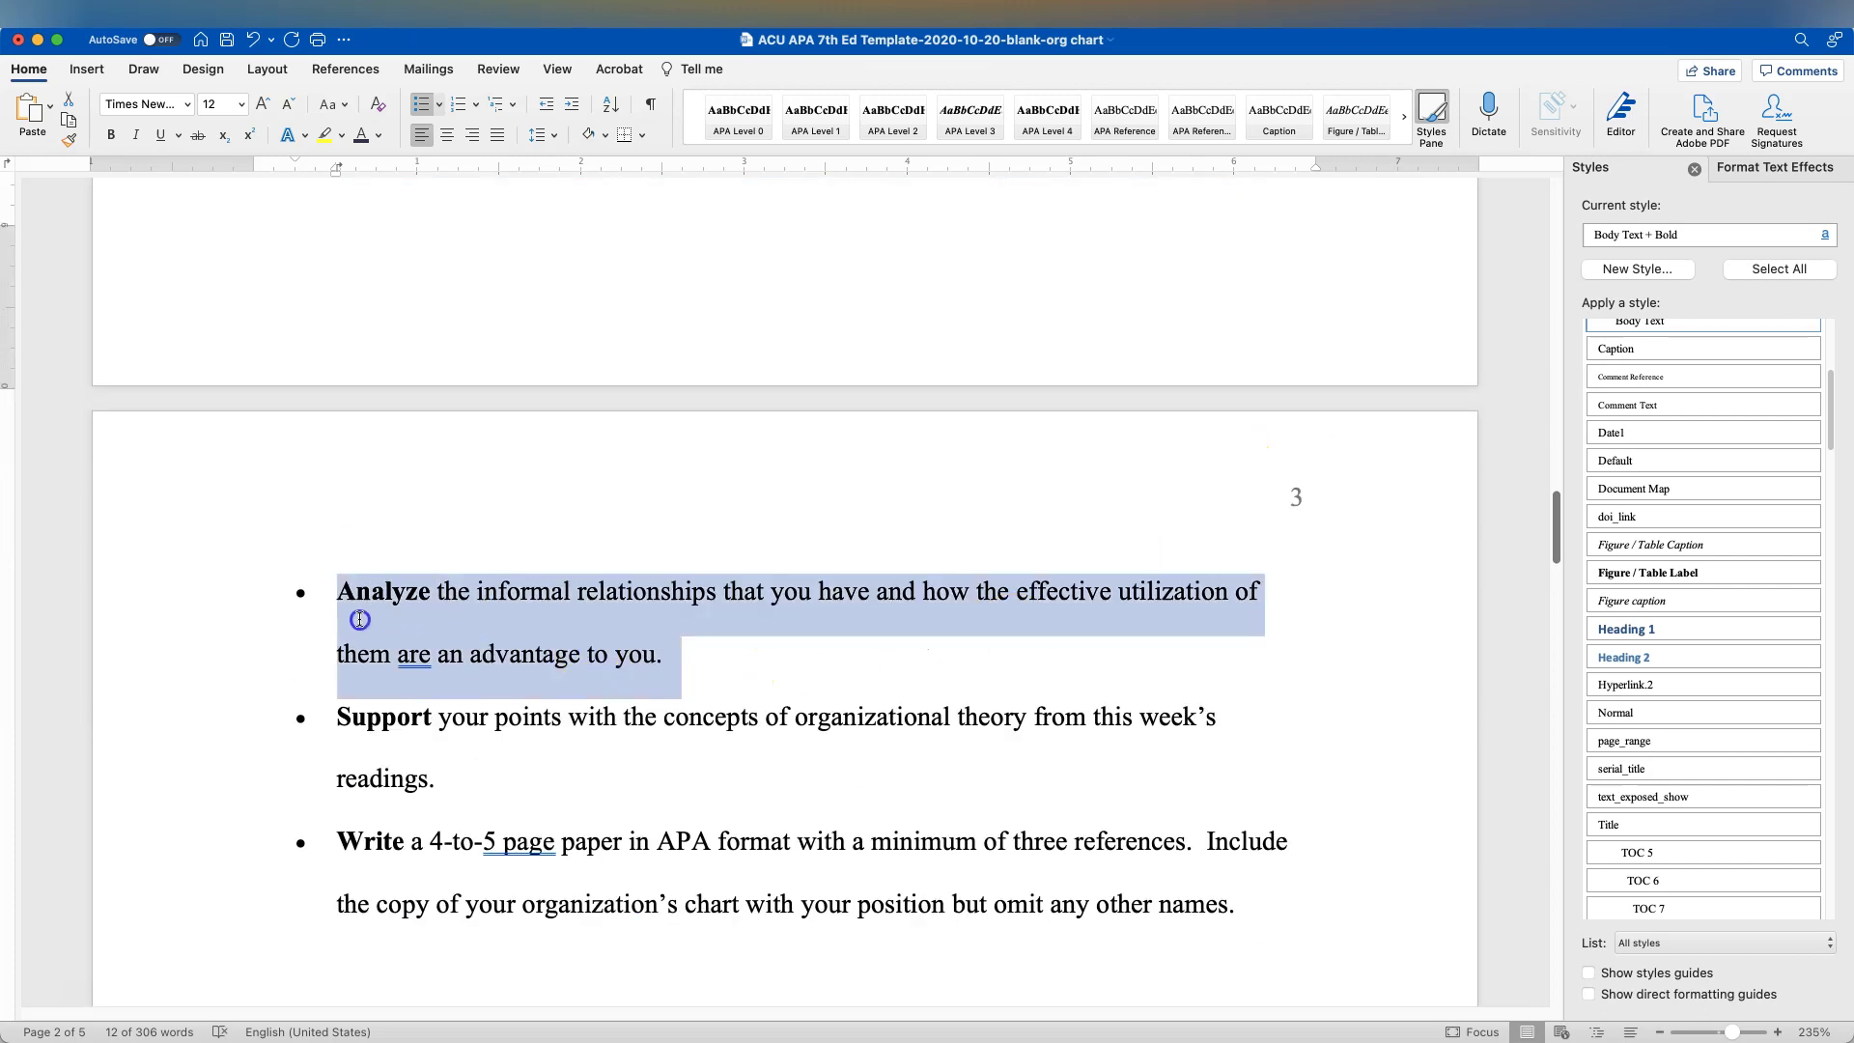
{"action": "left_click", "coordinate": [728, 674]}
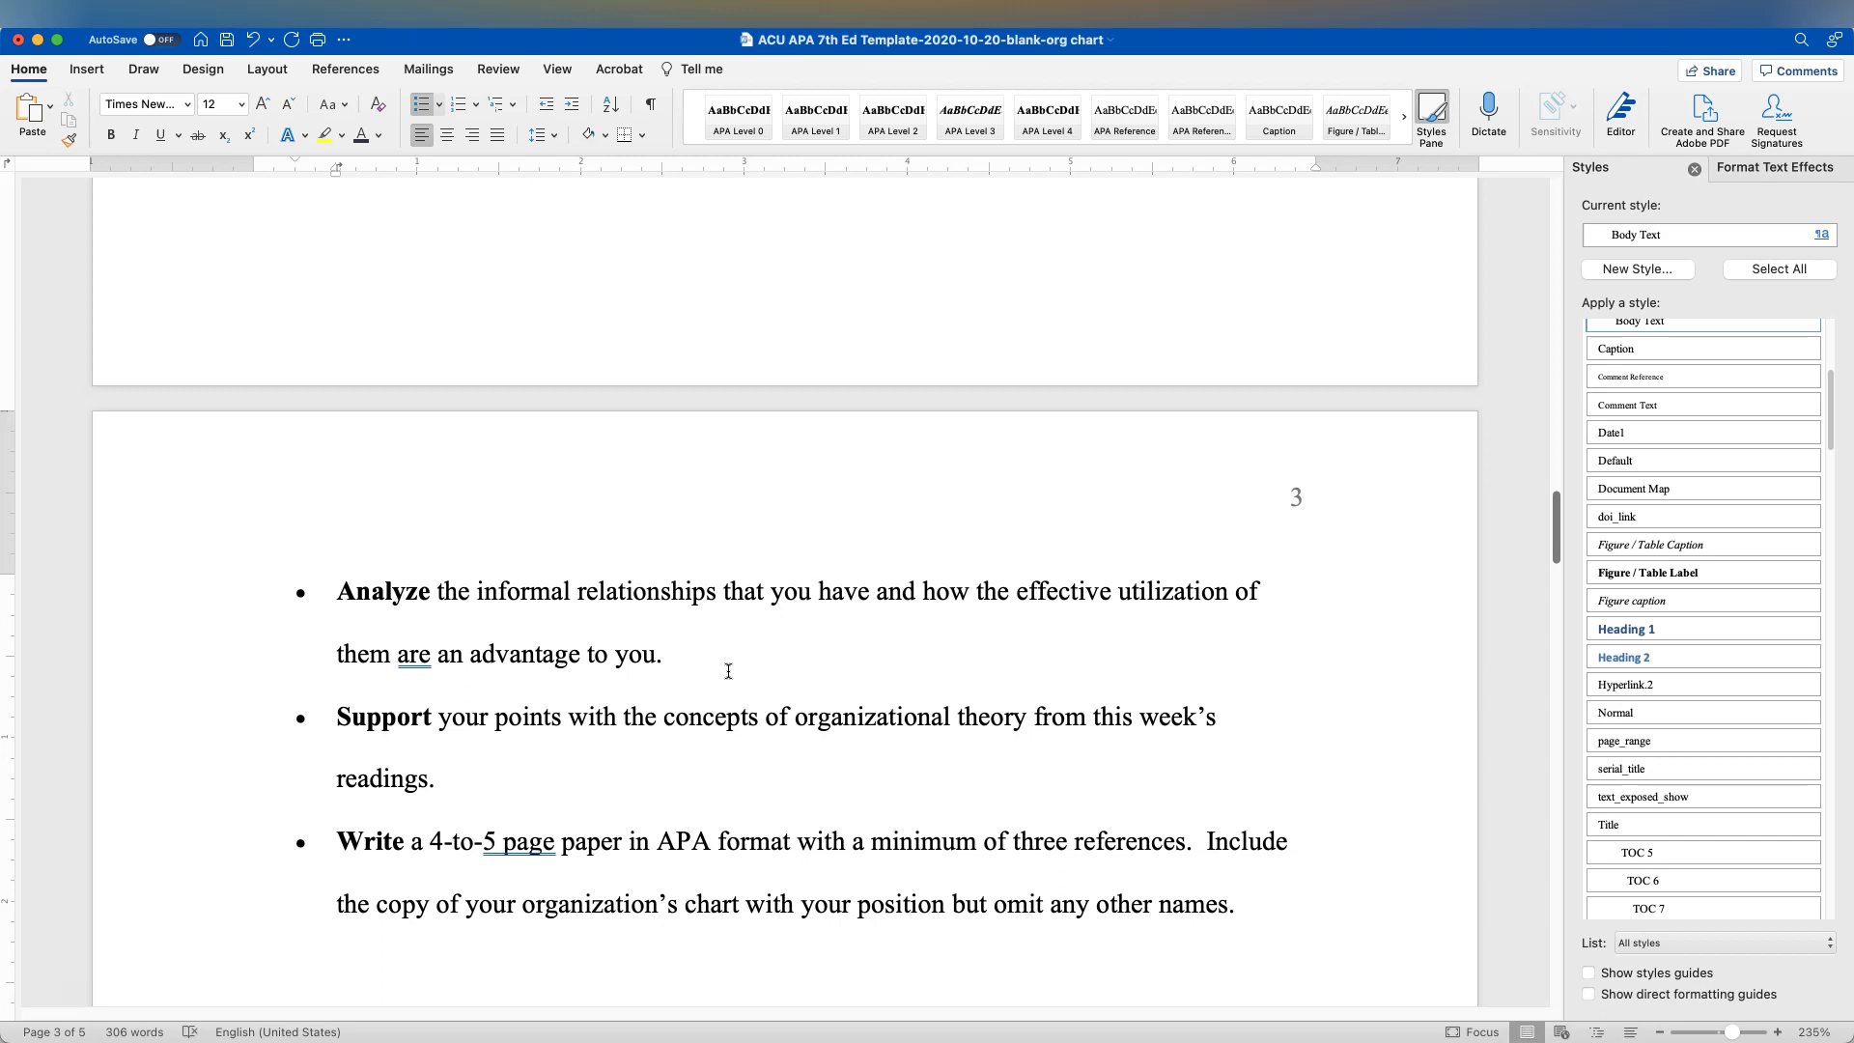
{"action": "key", "text": "Return"}
{"action": "key", "text": "Tab"}
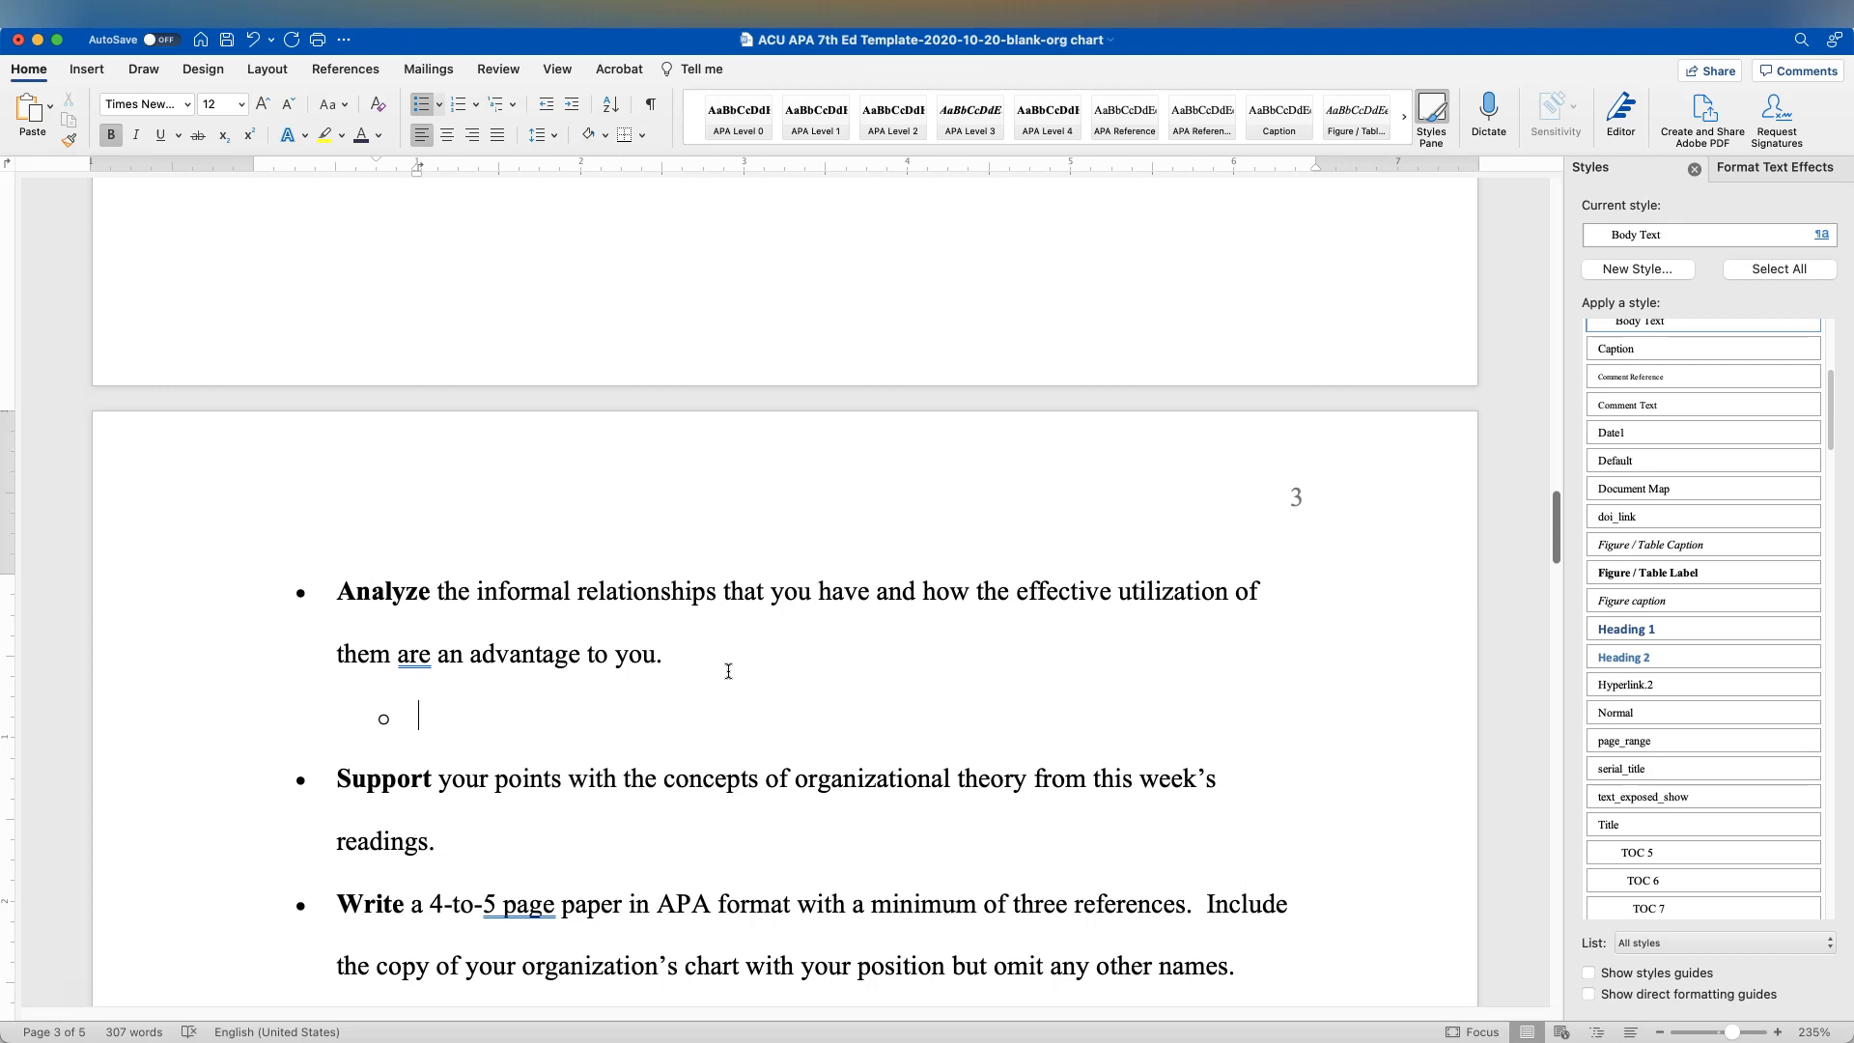
Begin the Analyze response 'I had several informal relationships' in plain, unbolded text
{"action": "type", "text": "I had several informal relati"}
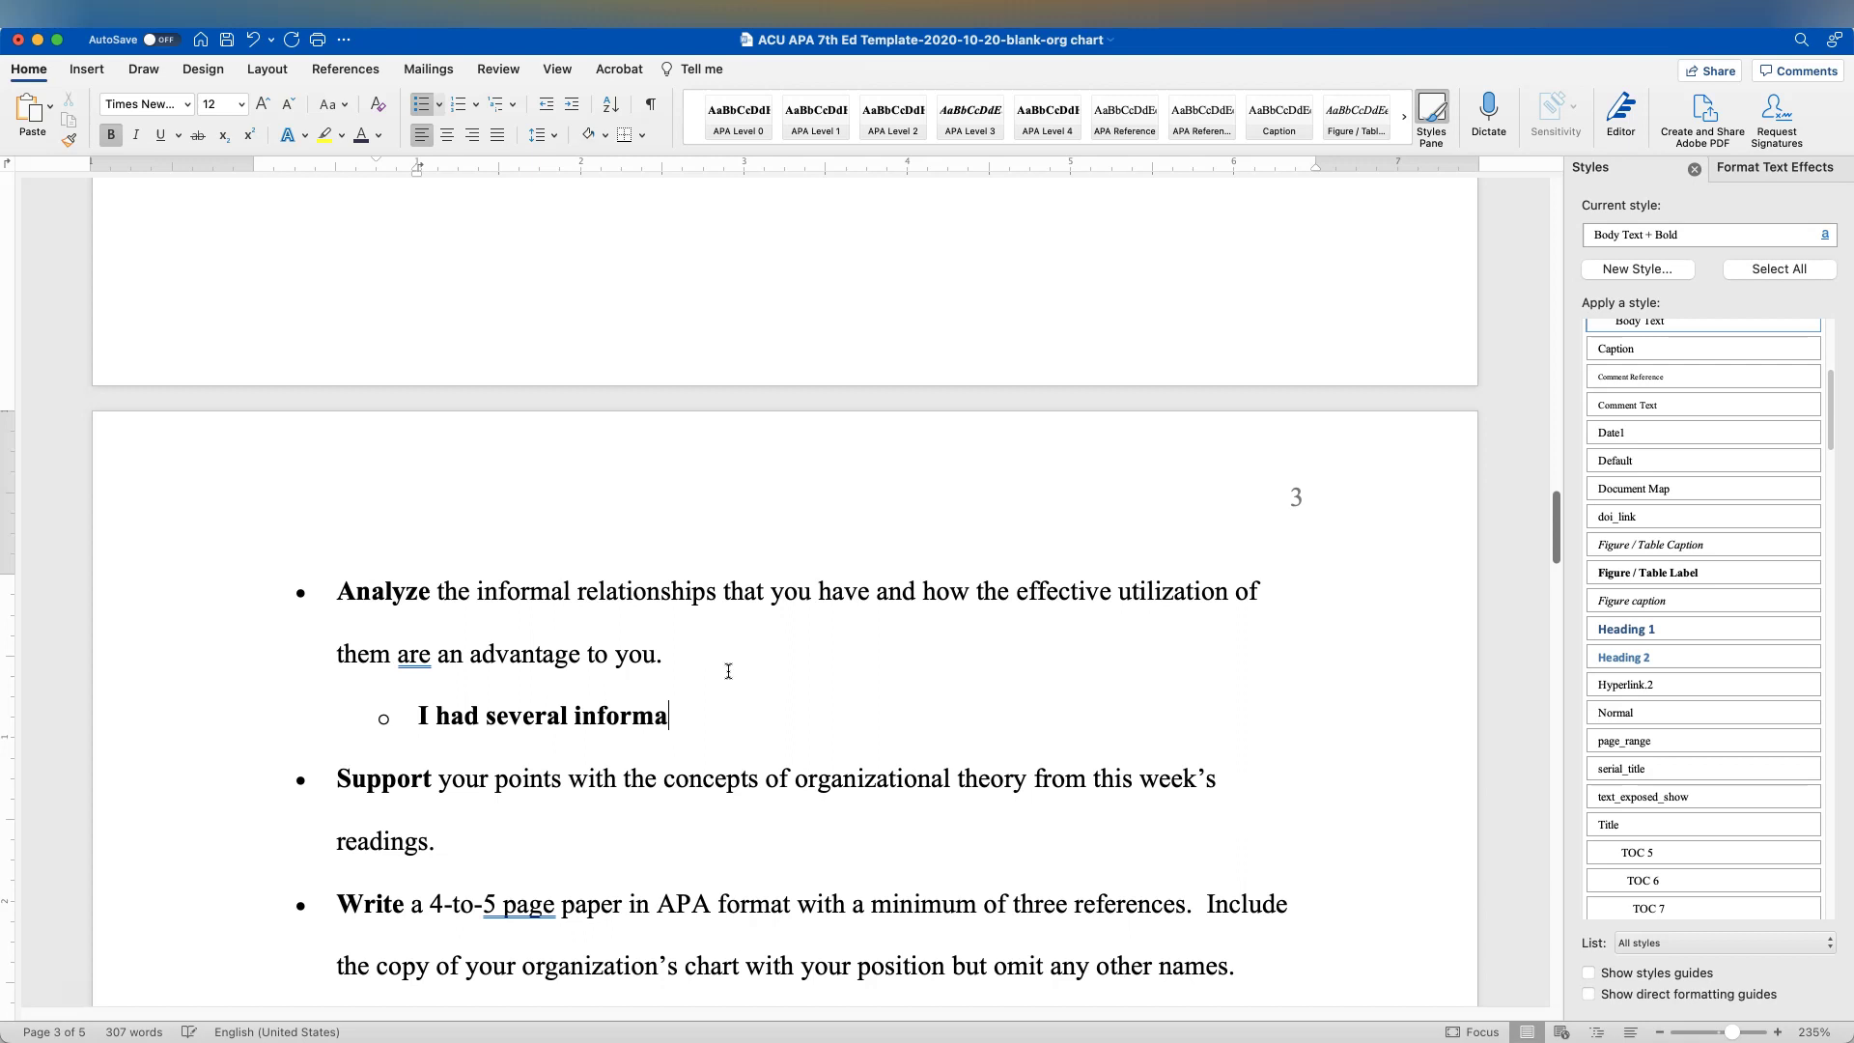
{"action": "key", "text": "BackSpace"}
{"action": "key", "text": "BackSpace"}
{"action": "type", "text": "l relatino"}
{"action": "key", "text": "BackSpace"}
{"action": "key", "text": "BackSpace"}
{"action": "type", "text": "onships."}
{"action": "key", "text": "shift+Home"}
{"action": "key", "text": "super+b"}
{"action": "key", "text": "Right"}
{"action": "key", "text": "Left"}
Describe night-time Writing Center supervision, enjoying person-to-person interaction, and an interest in training and resource development
{"action": "type", "text": "within the University Library. "}
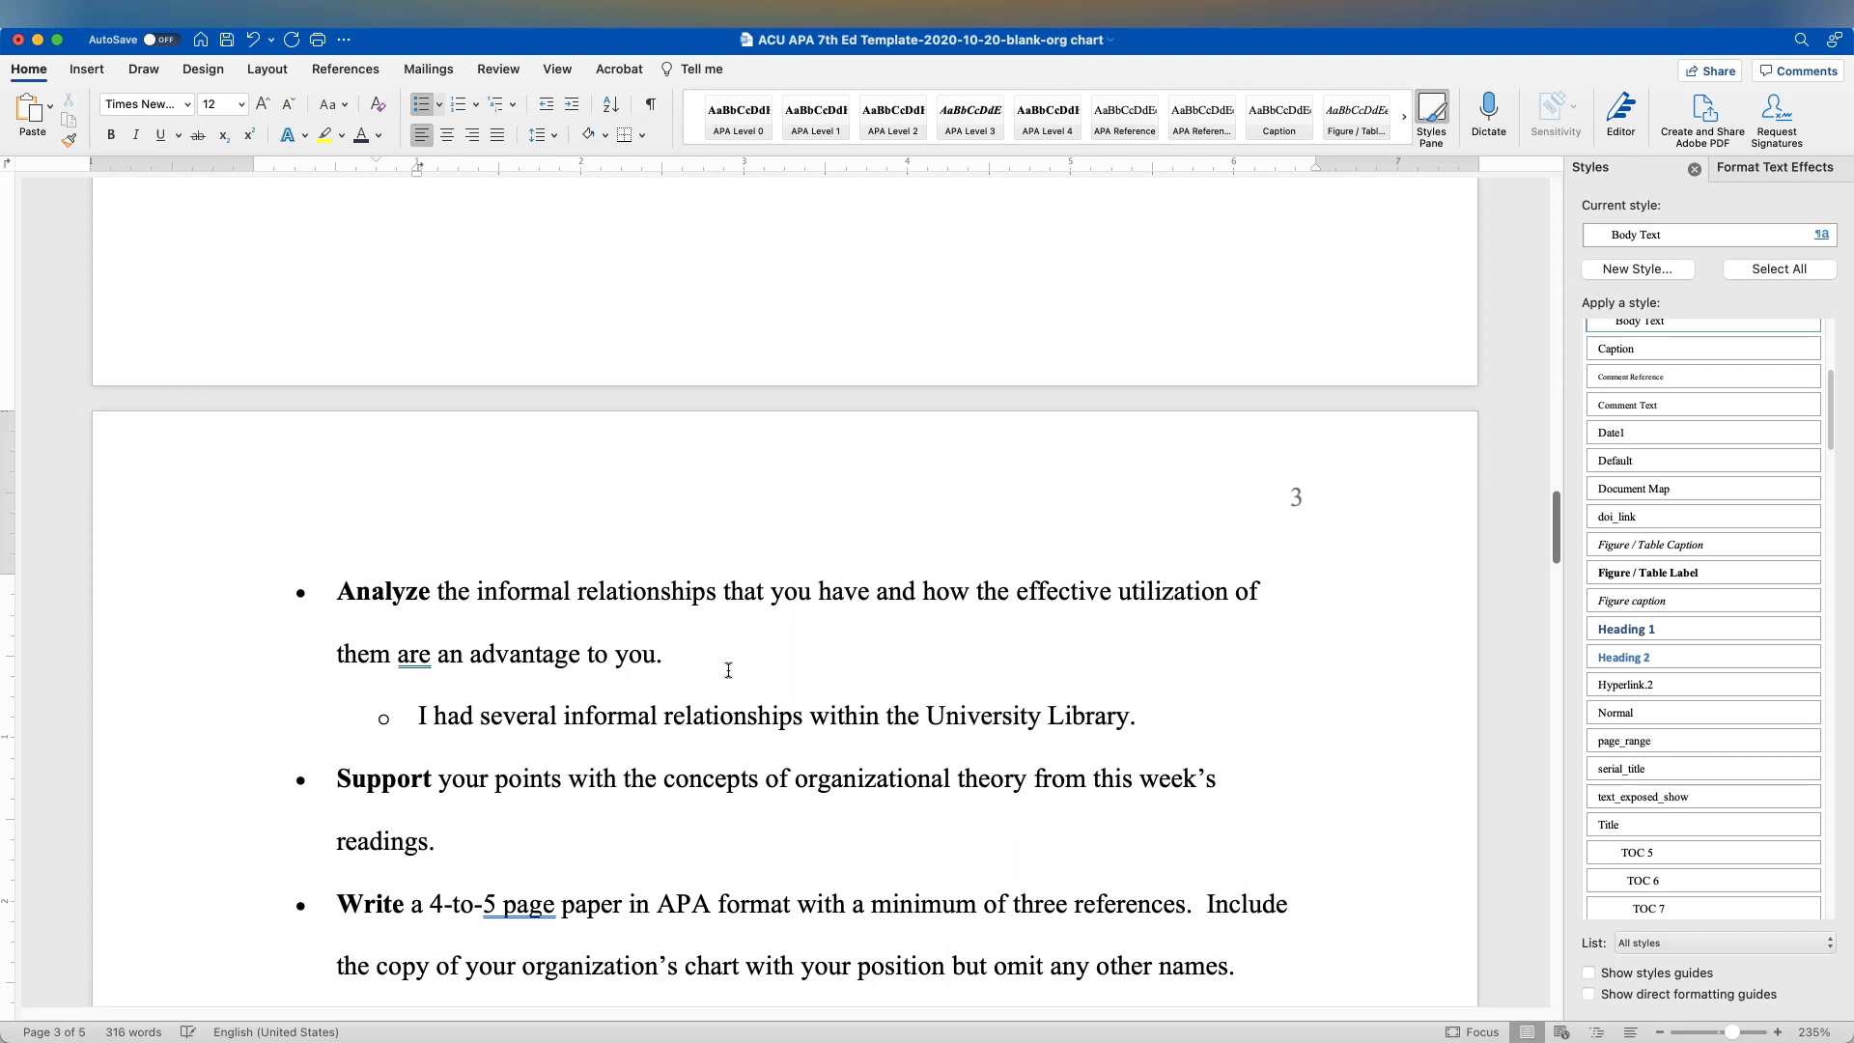
{"action": "type", "text": "For example, as the night"}
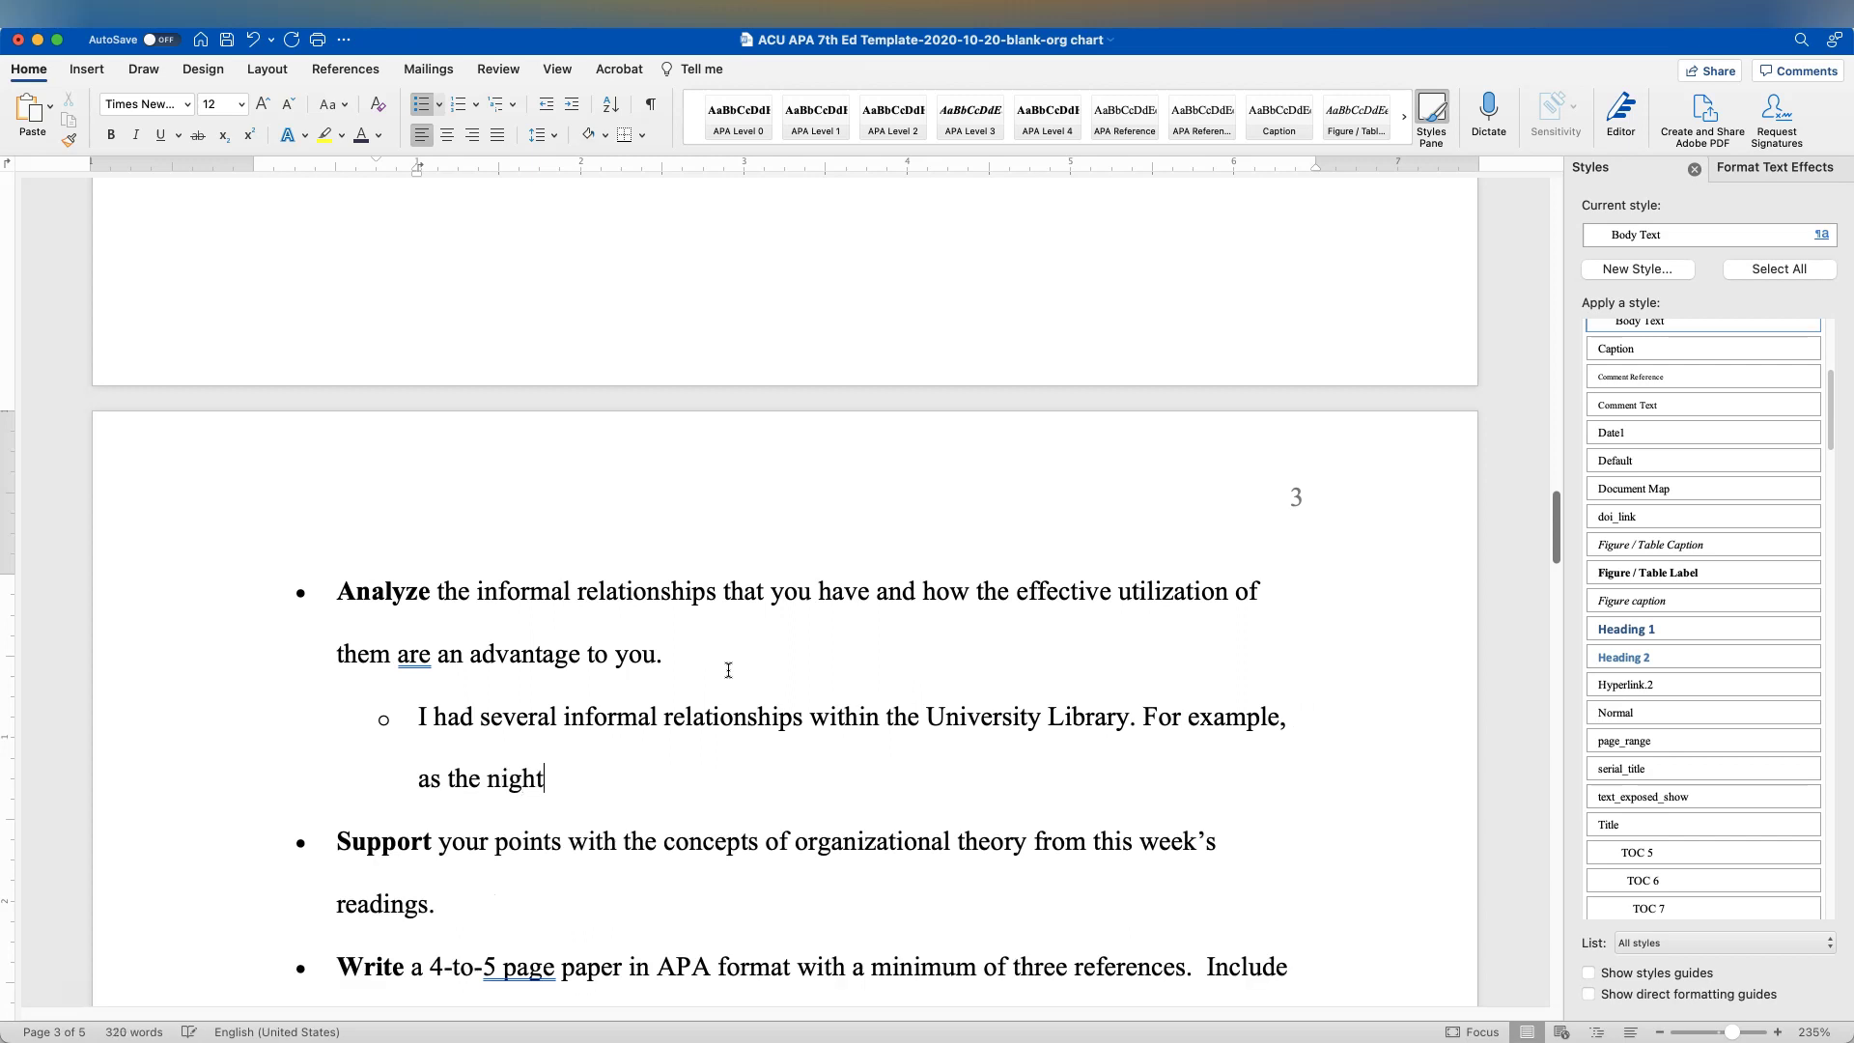
{"action": "type", "text": "-time supervisor for"}
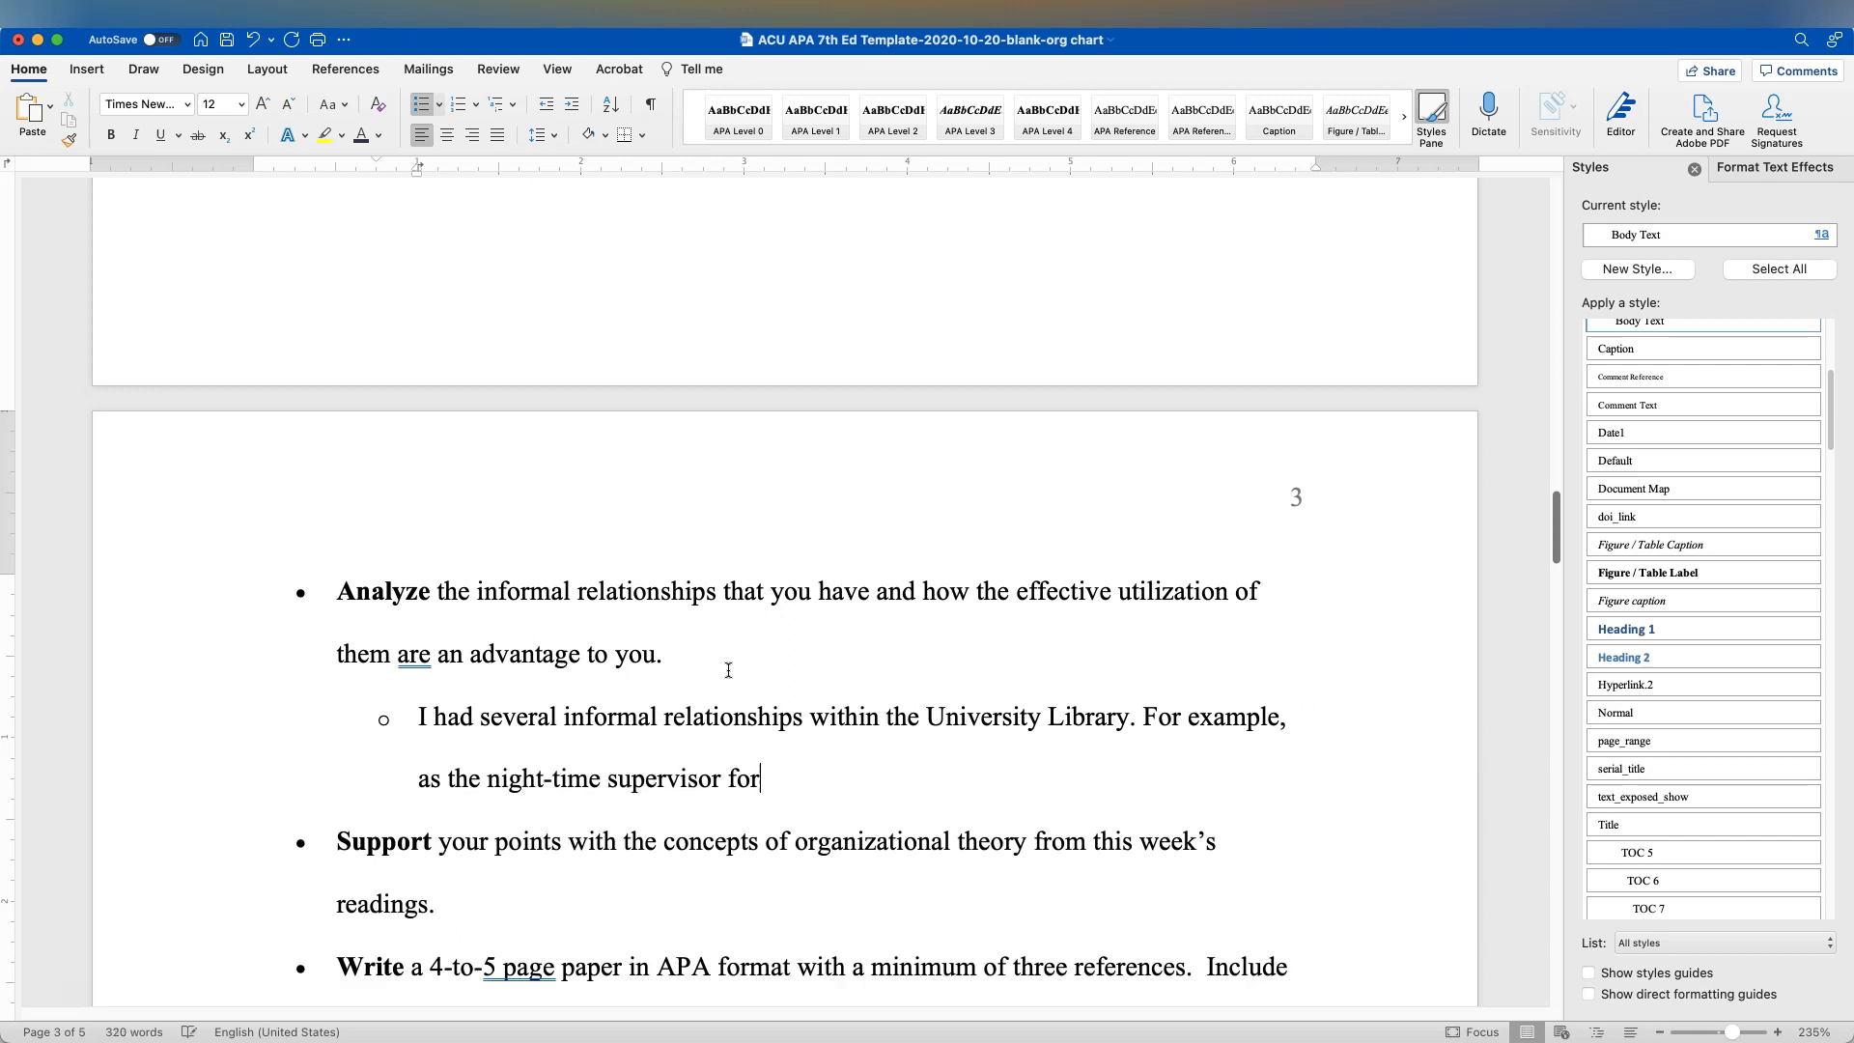
{"action": "type", "text": " the Writing Center, I mentored the"}
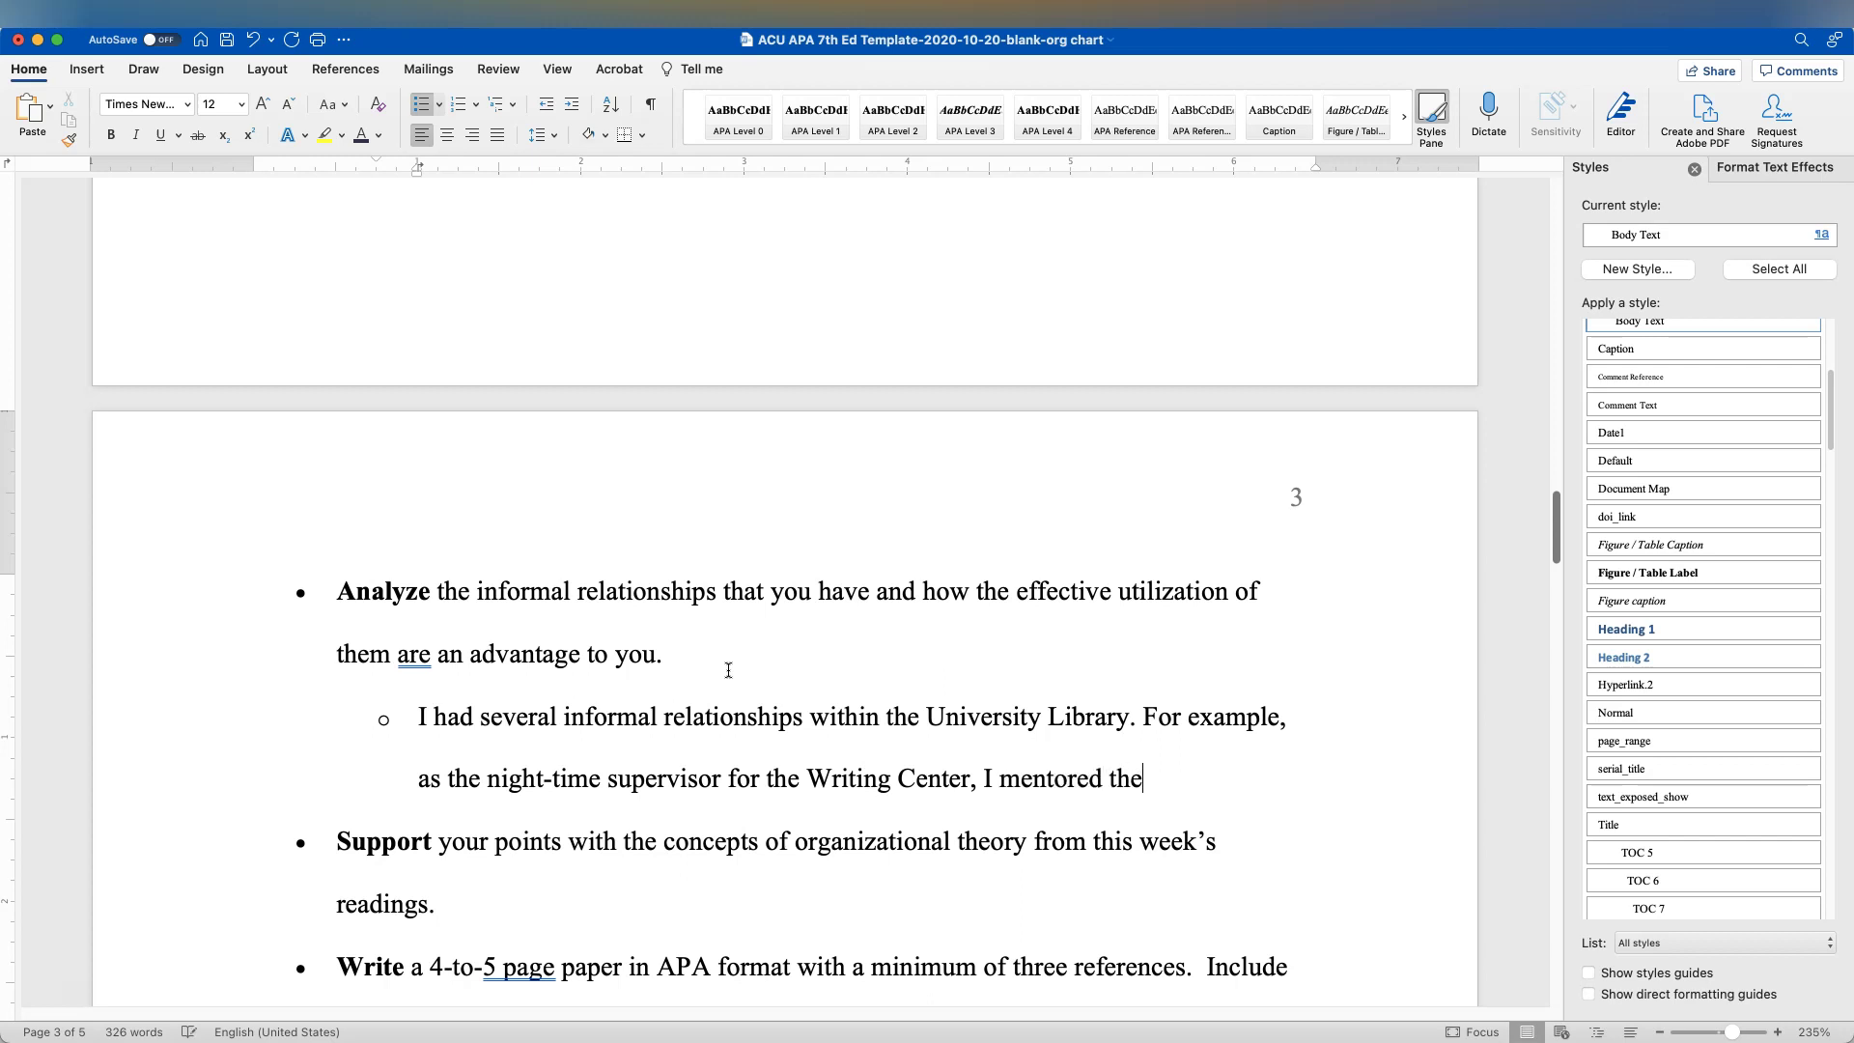
{"action": "type", "text": " 15 work-study students and provided advice, tr"}
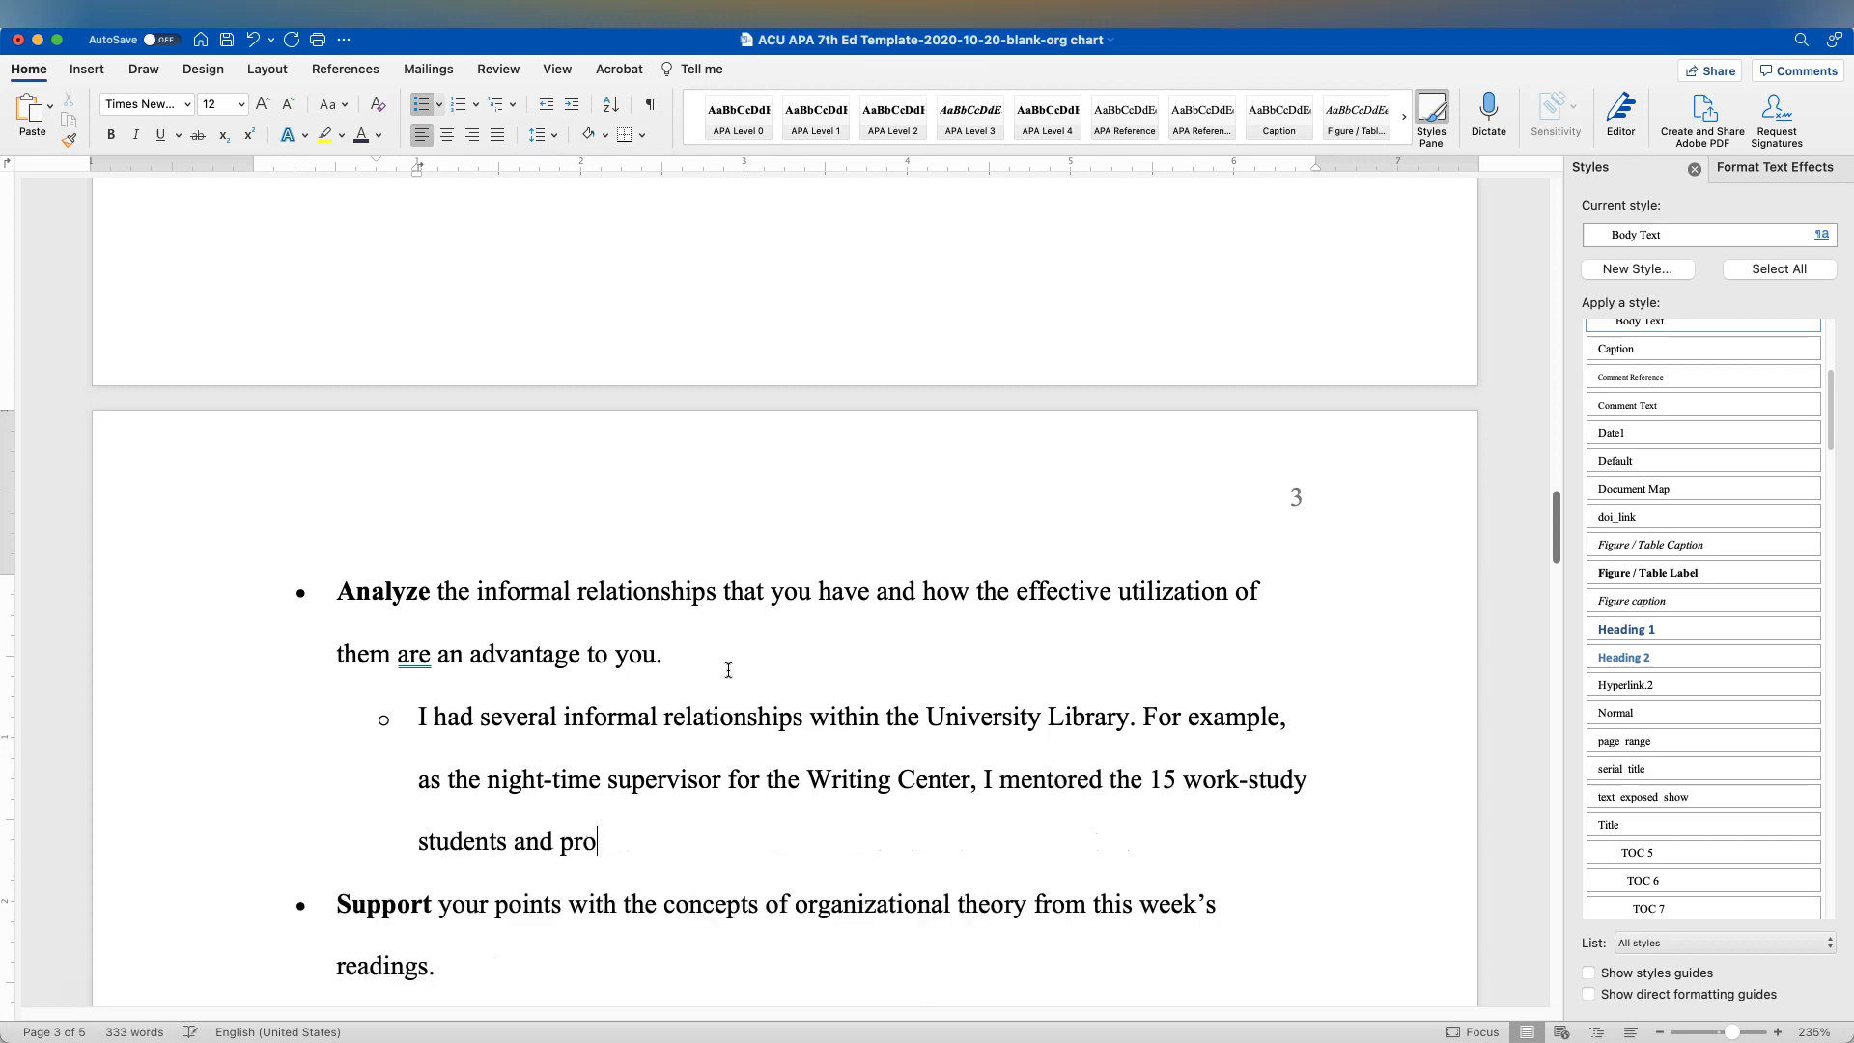
{"action": "type", "text": "aining, and"}
{"action": "key", "text": "BackSpace"}
{"action": "key", "text": "BackSpace"}
{"action": "key", "text": "BackSpace"}
{"action": "key", "text": "BackSpace"}
{"action": "type", "text": ", training, and prob"}
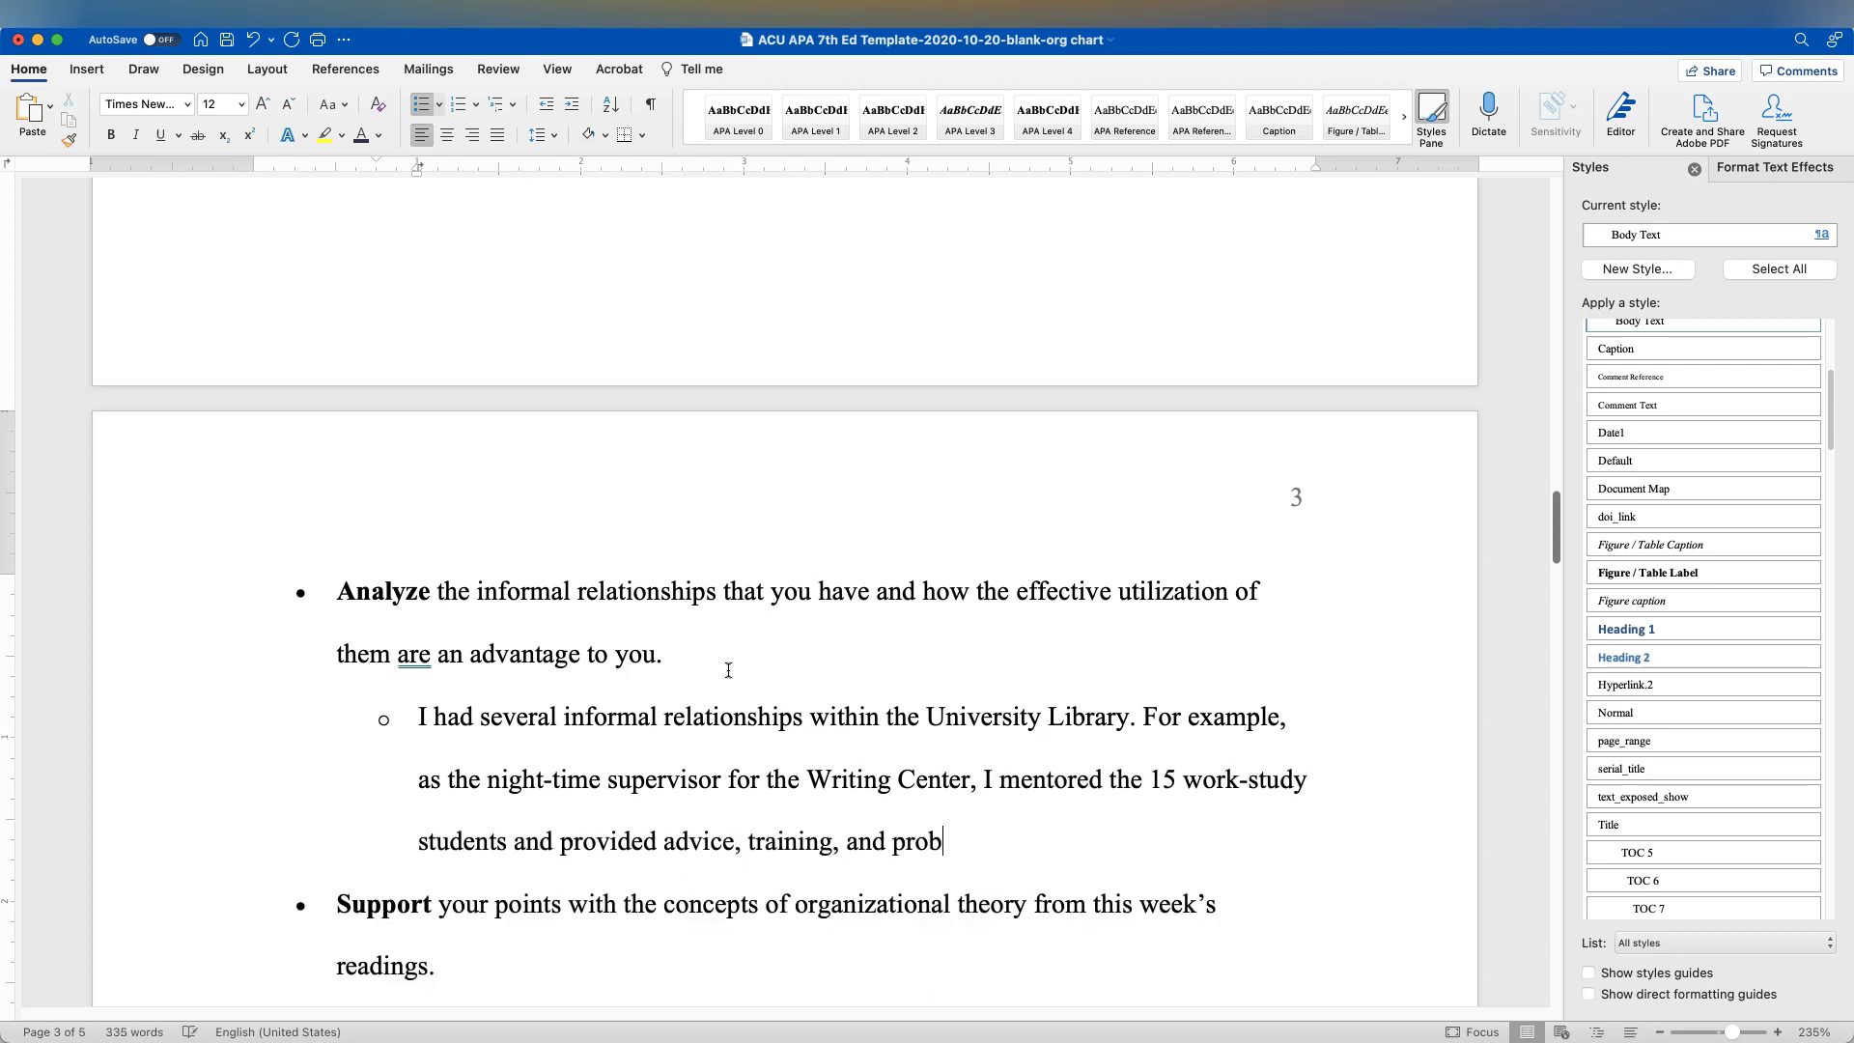
{"action": "type", "text": "lem resolution."}
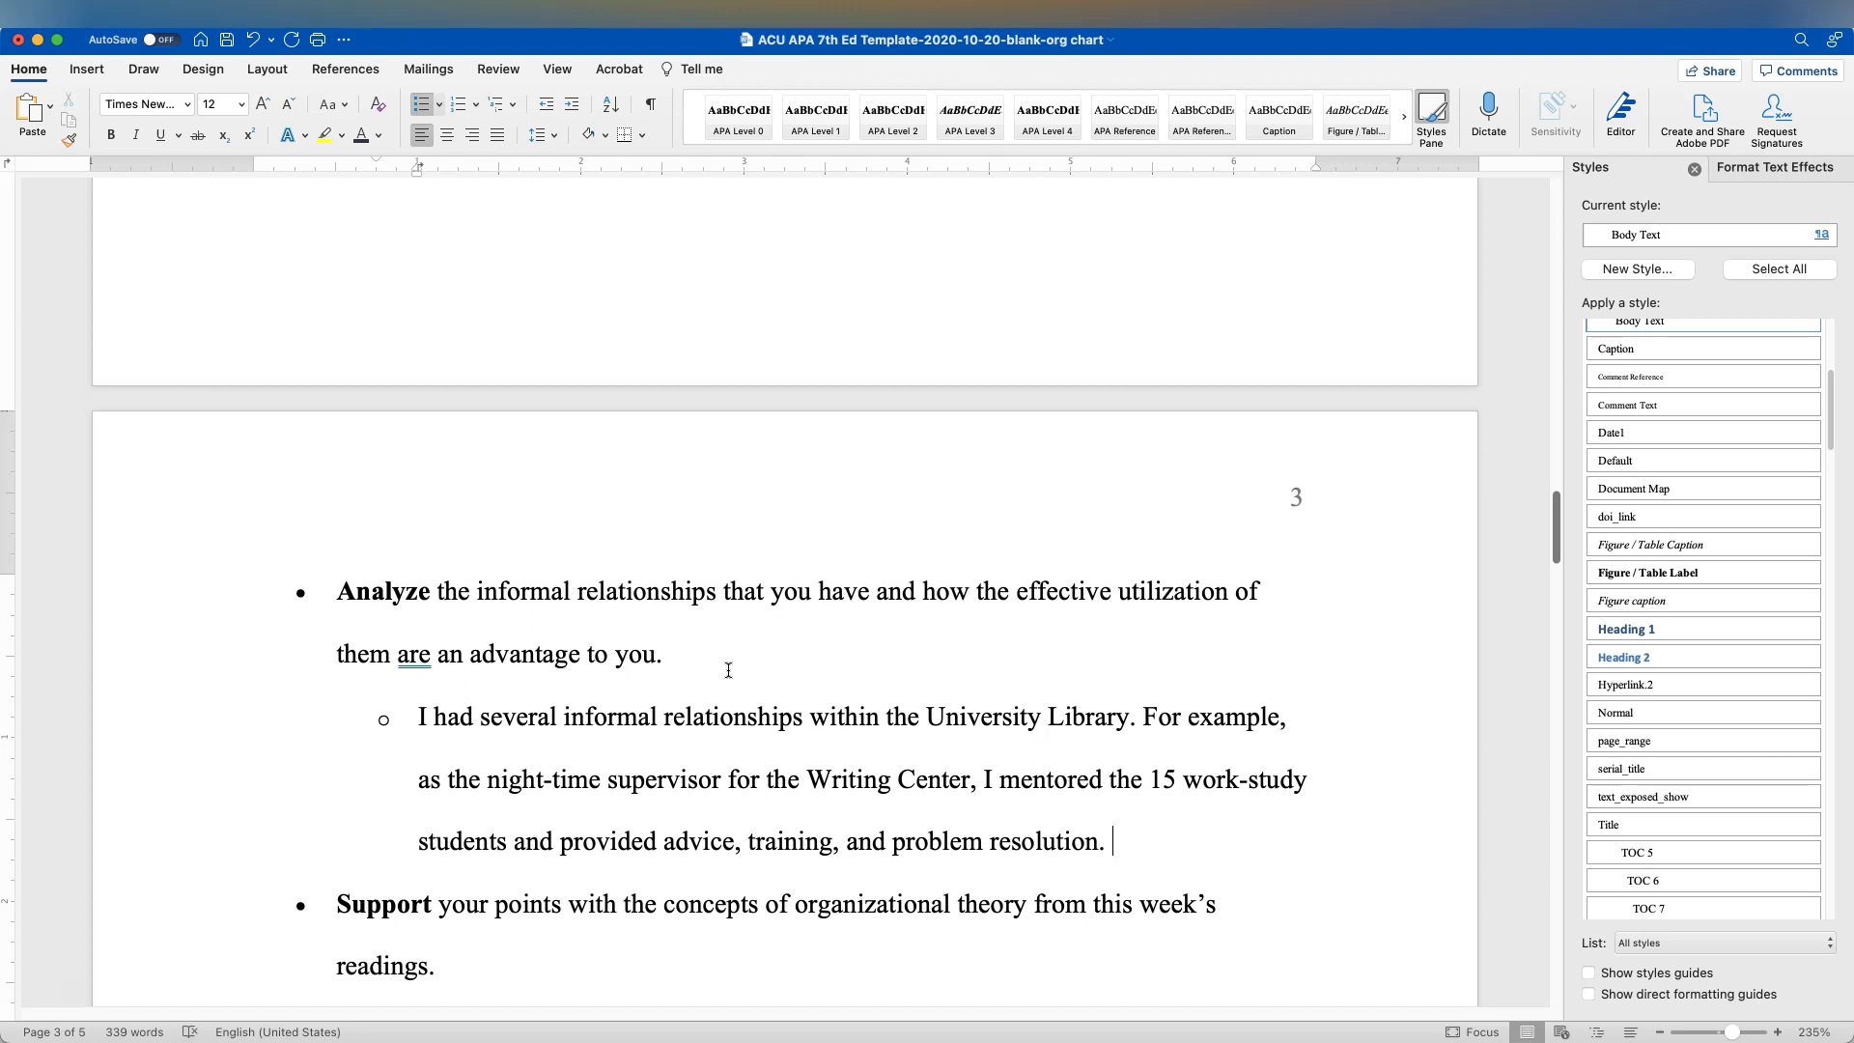
{"action": "type", "text": "This was a work responsibility that I enjoy"}
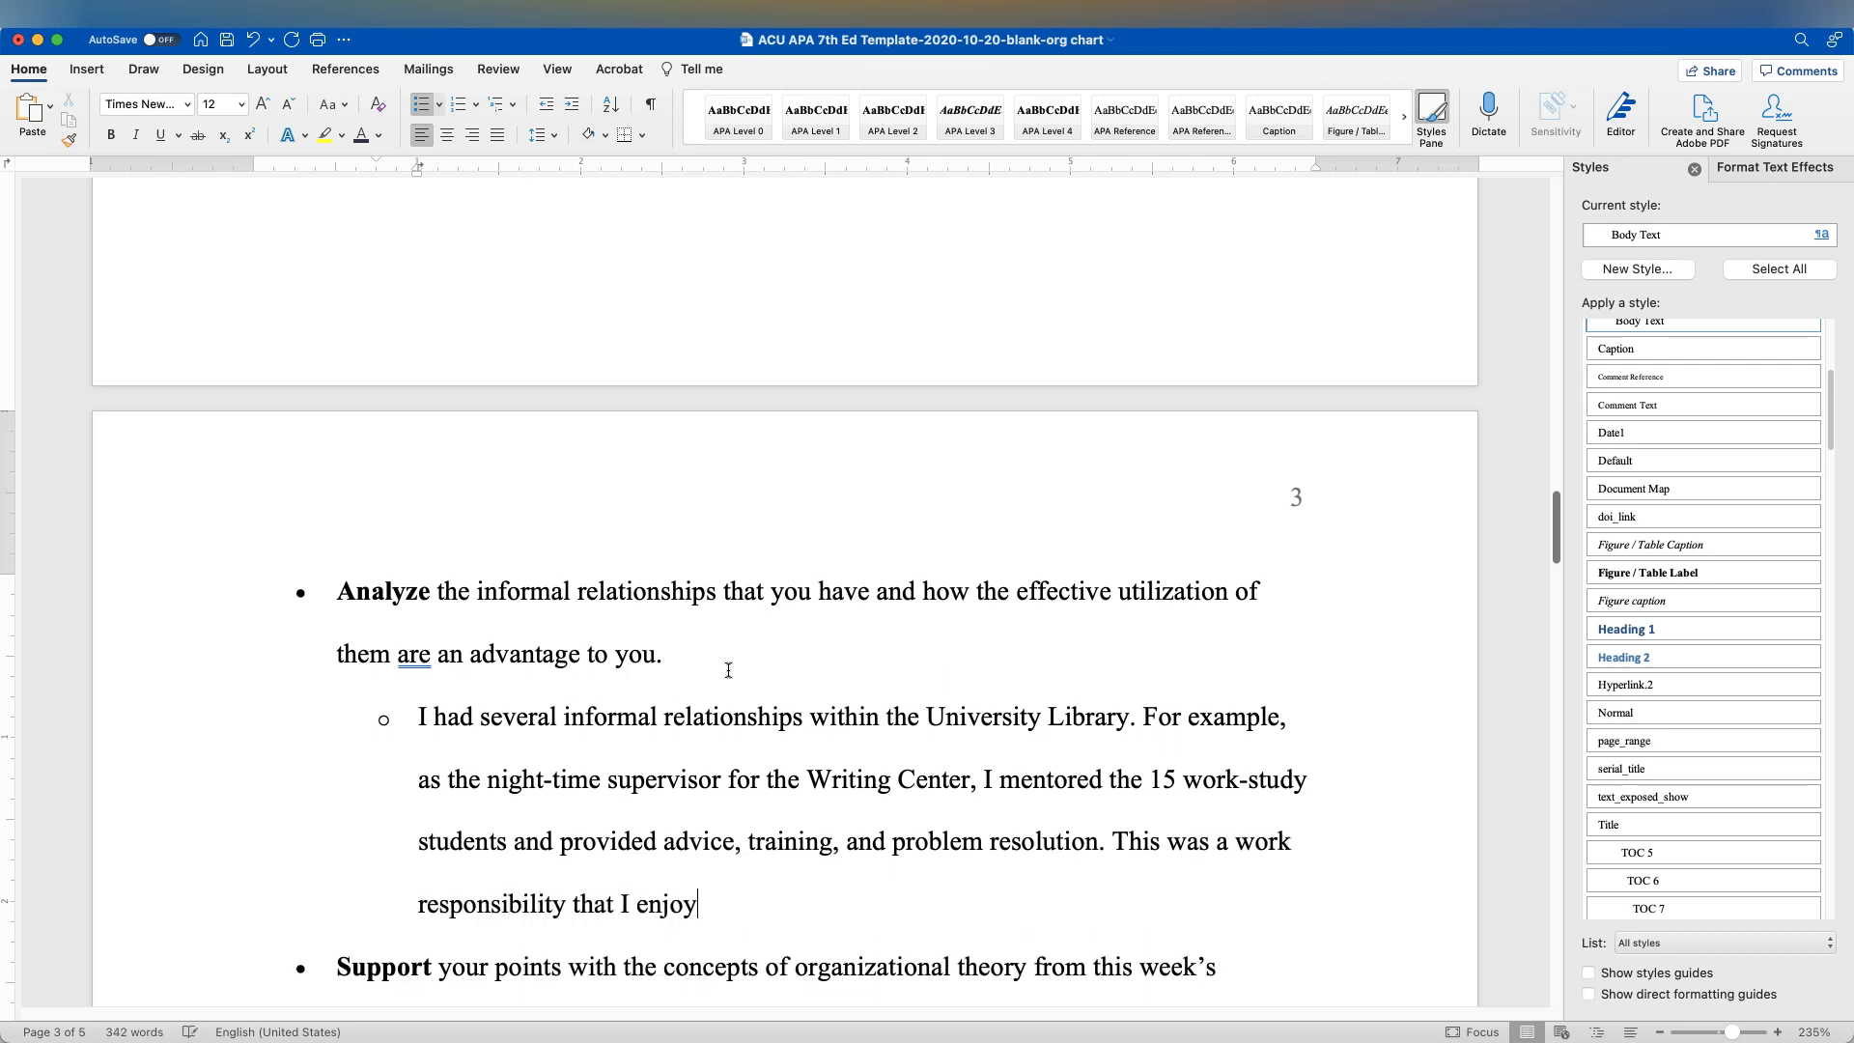
{"action": "type", "text": "ed because of its person-to-person interactions, and because"}
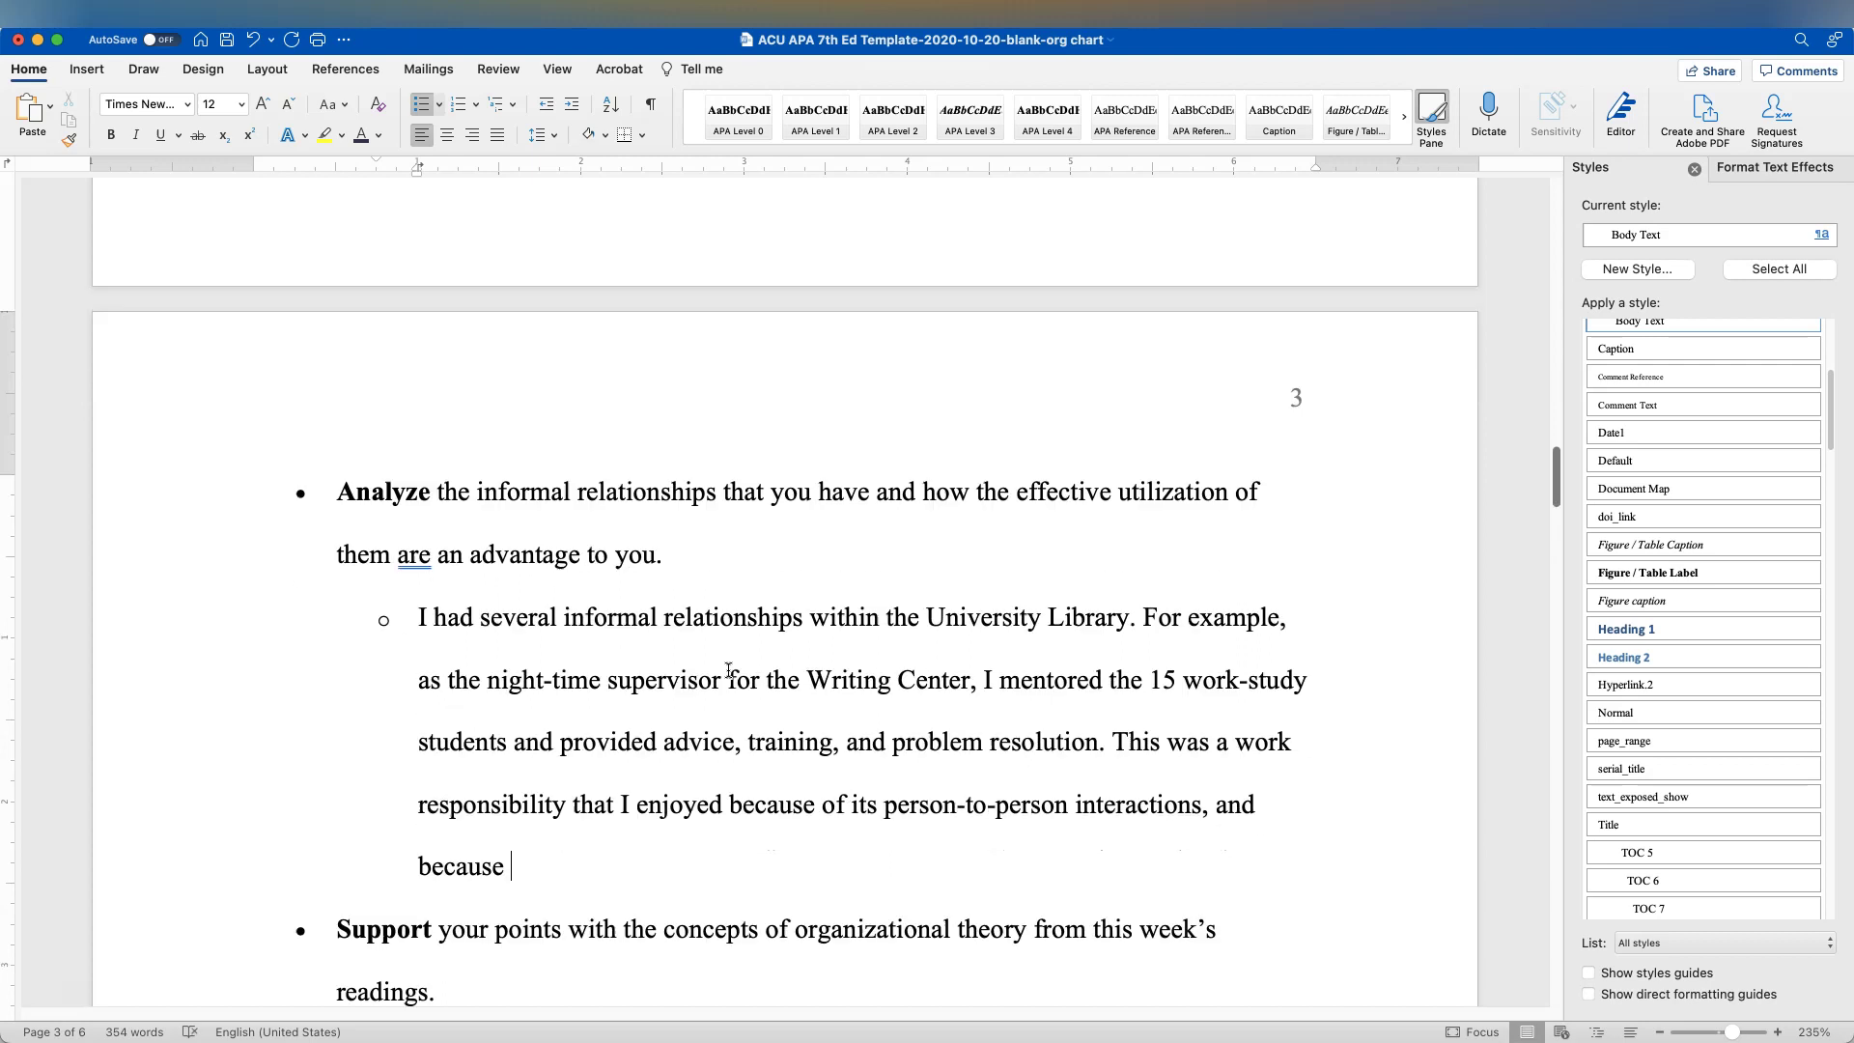
{"action": "scroll", "coordinate": [728, 669], "scroll_direction": "down", "scroll_amount": 1}
{"action": "type", "text": "I have a professional "}
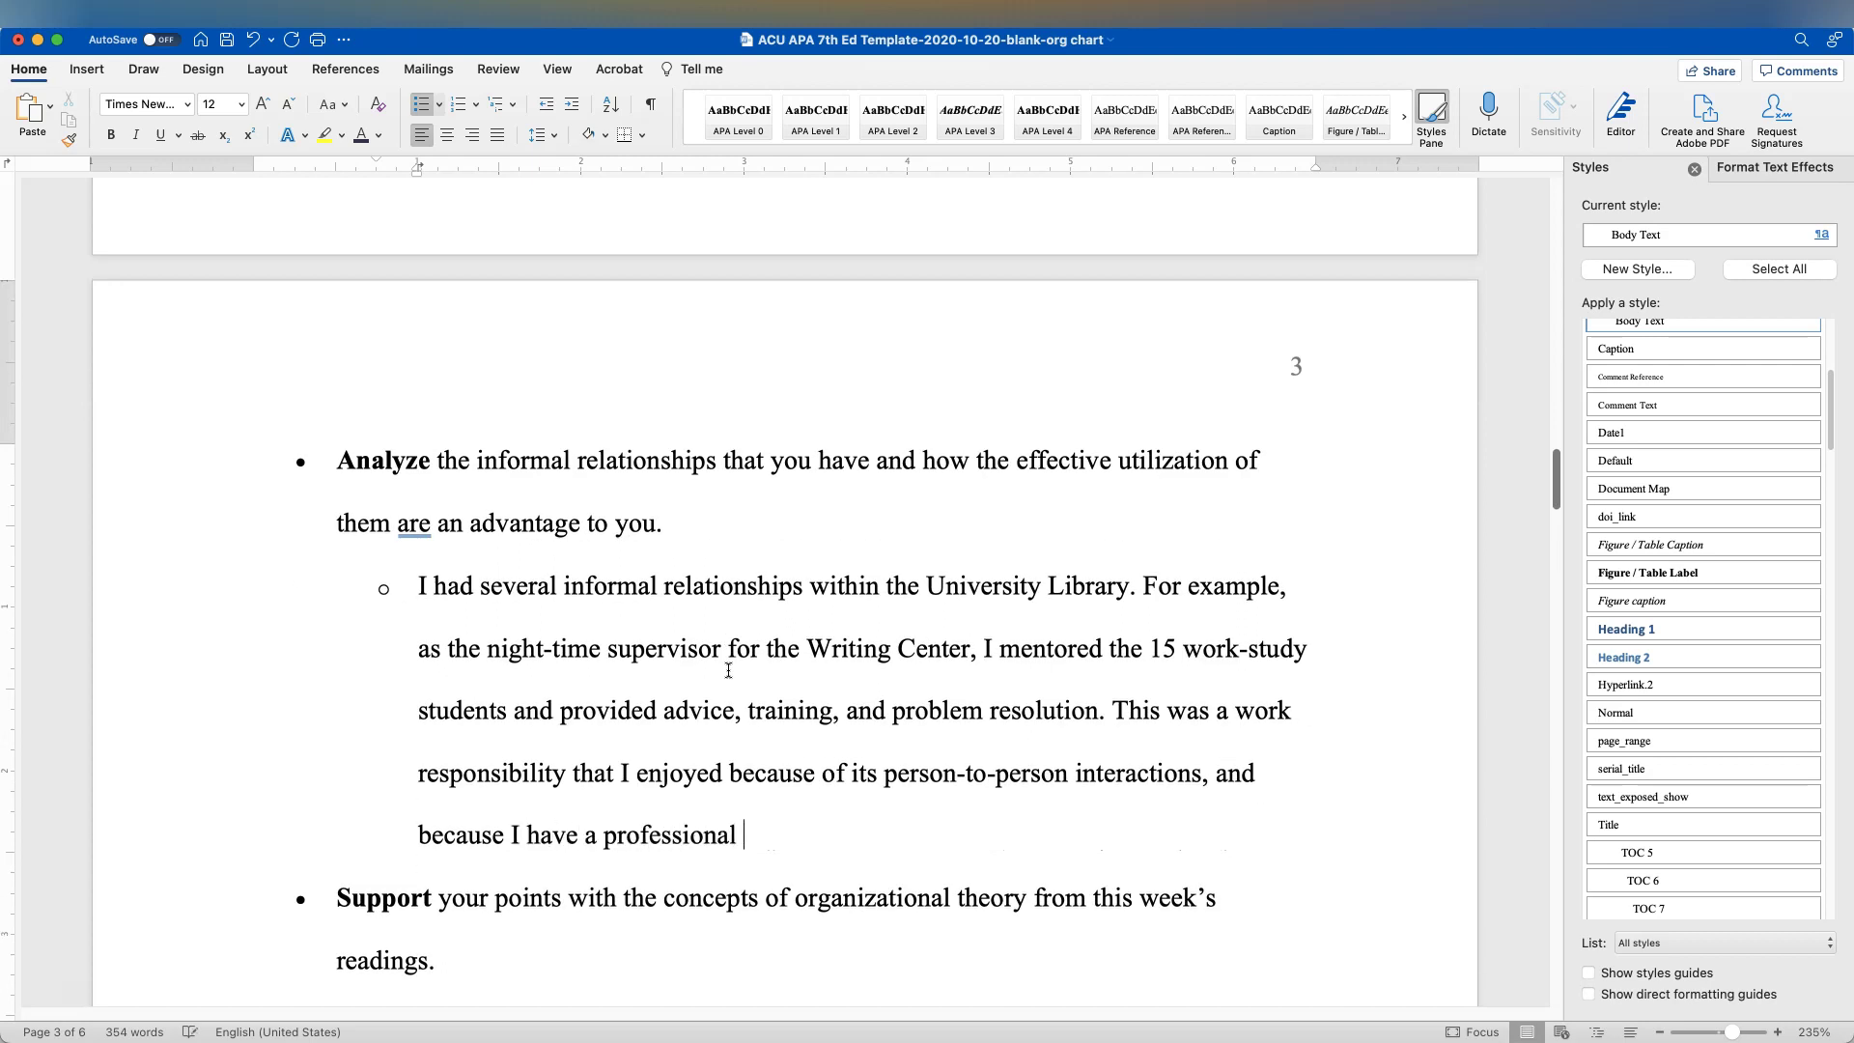
{"action": "type", "text": "interest in training and resource development."}
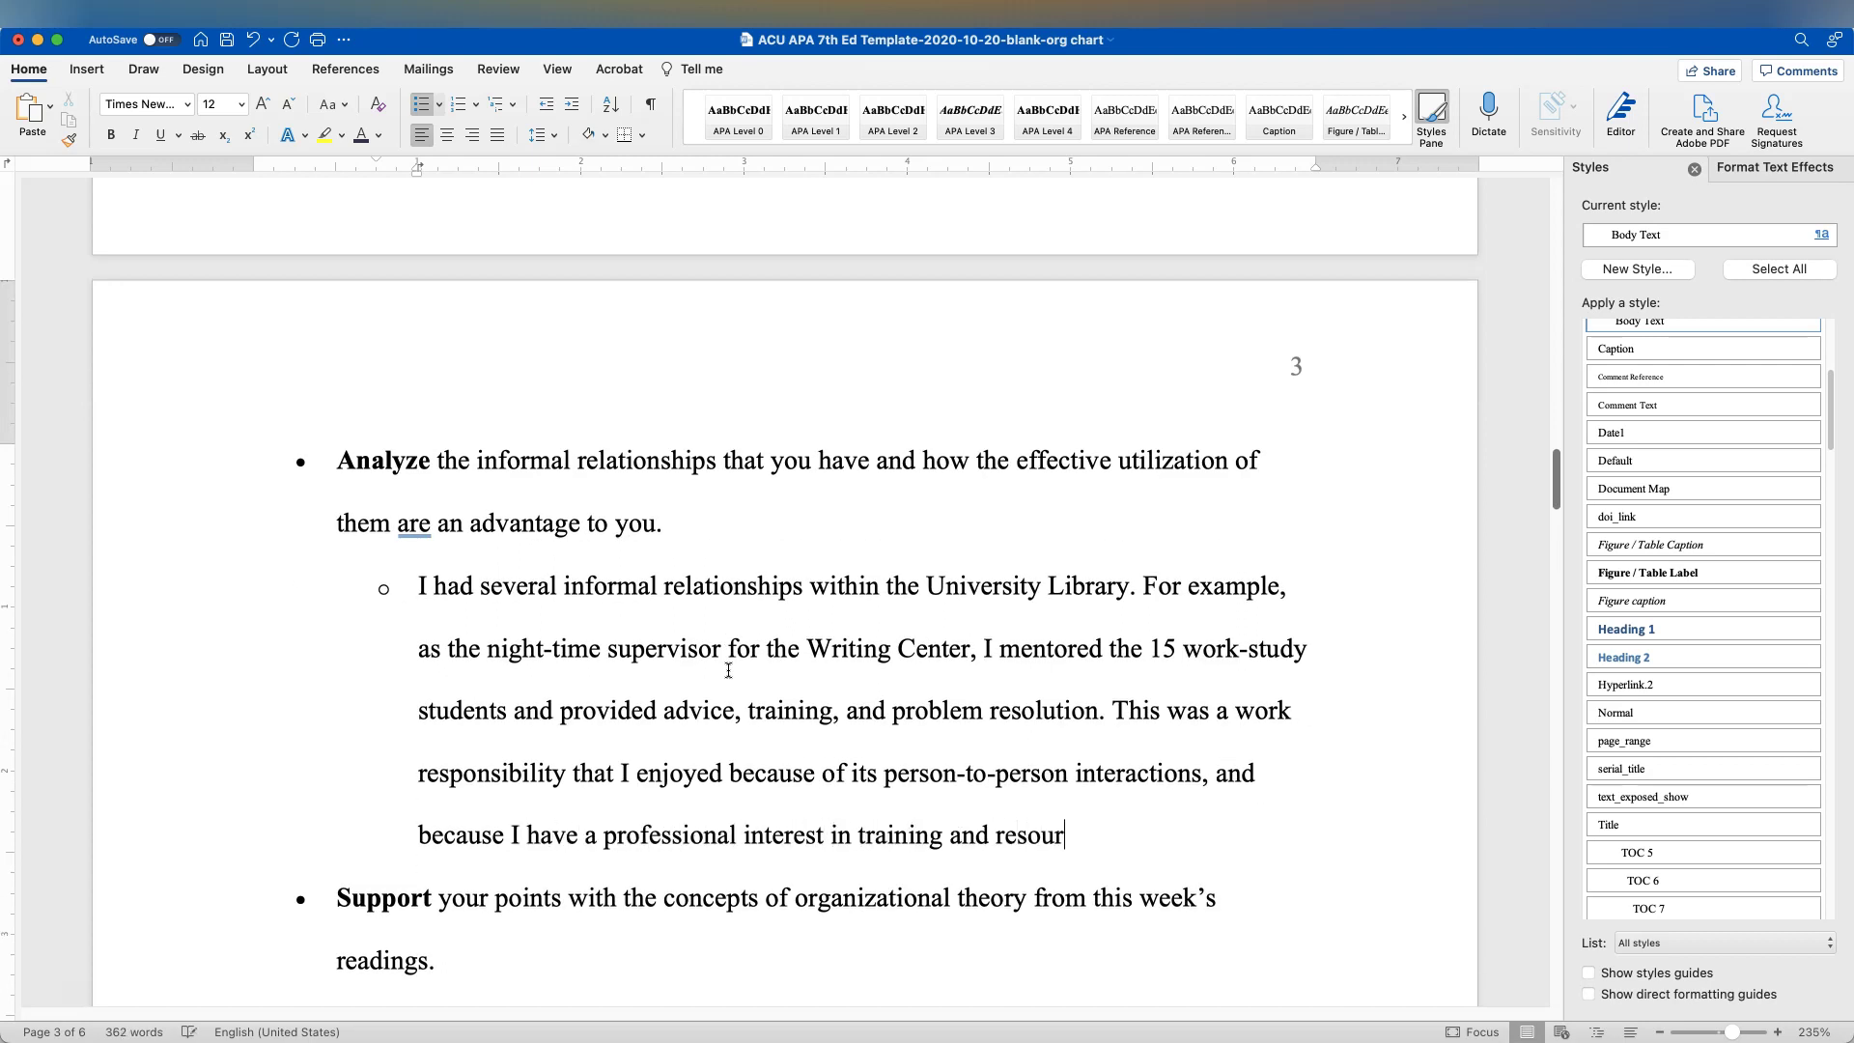
Place the cursor after 'readings.' in the Support prompt and switch to the Week Four Readings page
{"action": "scroll", "coordinate": [728, 670], "scroll_direction": "down", "scroll_amount": 5}
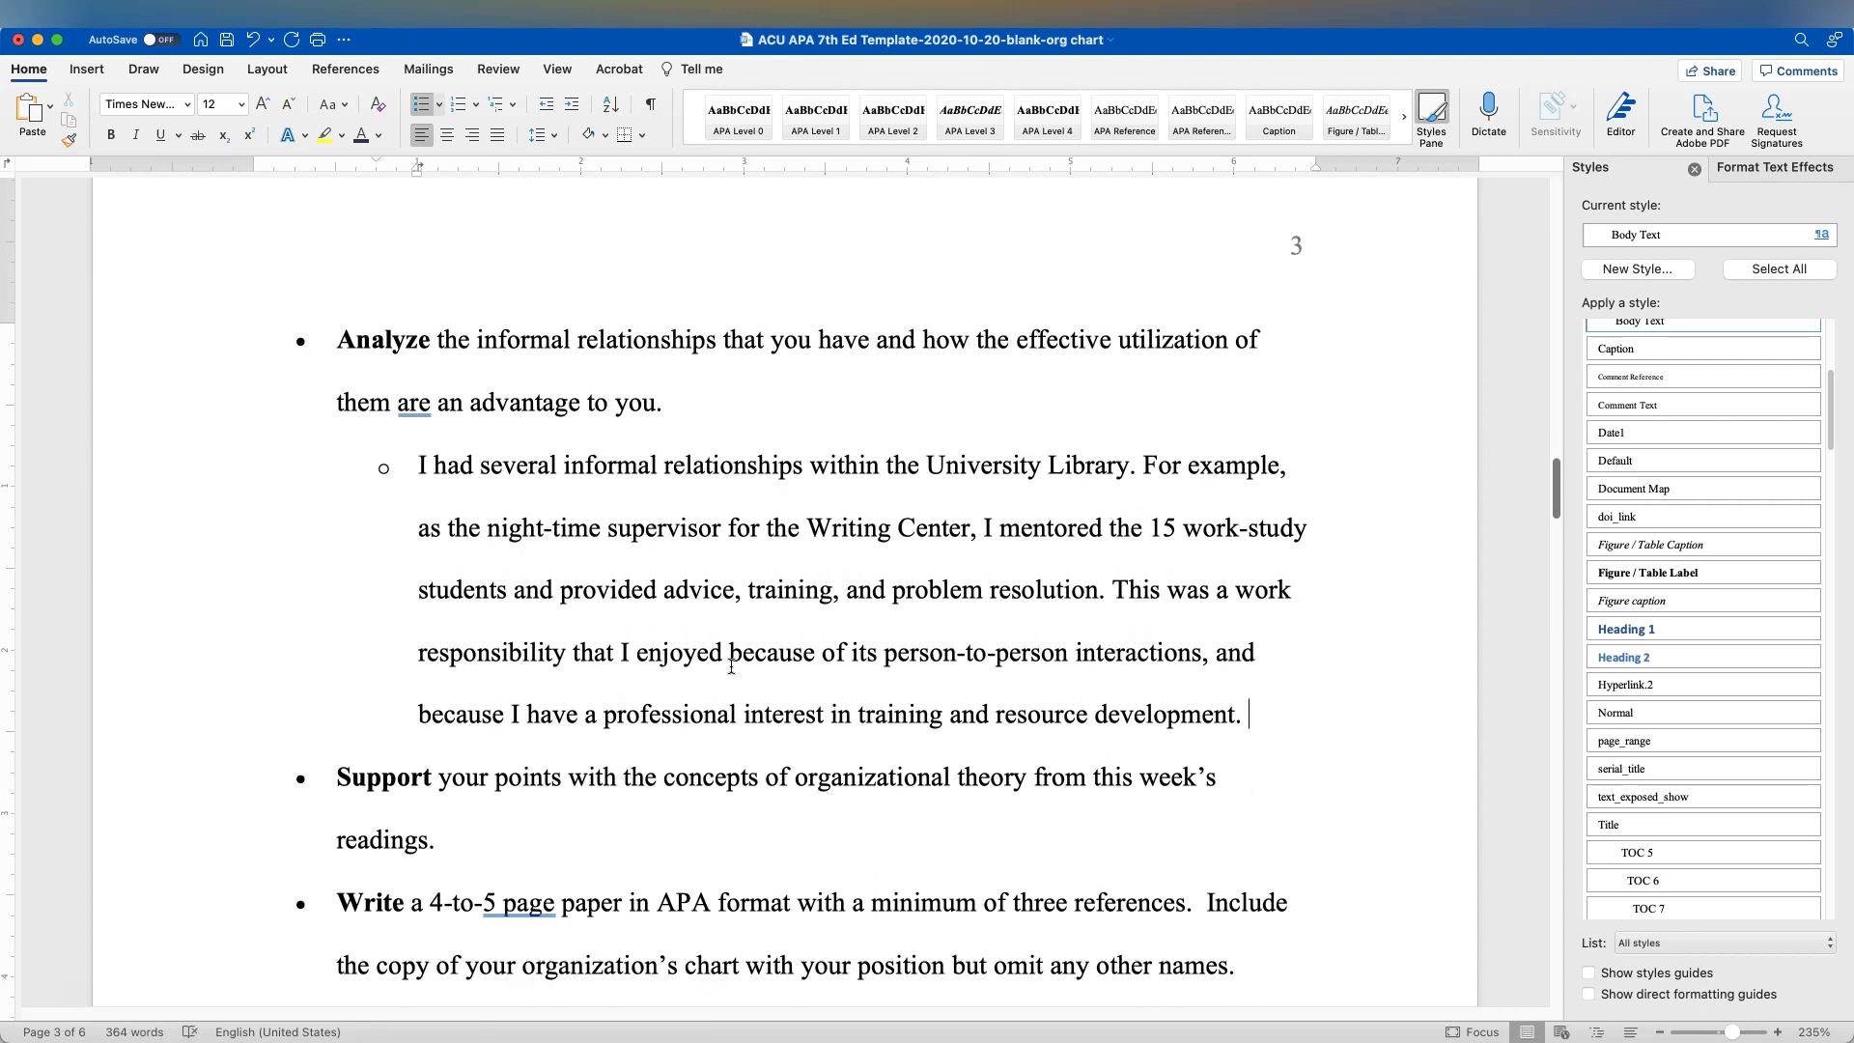
{"action": "left_click", "coordinate": [596, 729]}
{"action": "double_click", "coordinate": [596, 769]}
{"action": "left_click", "coordinate": [550, 786]}
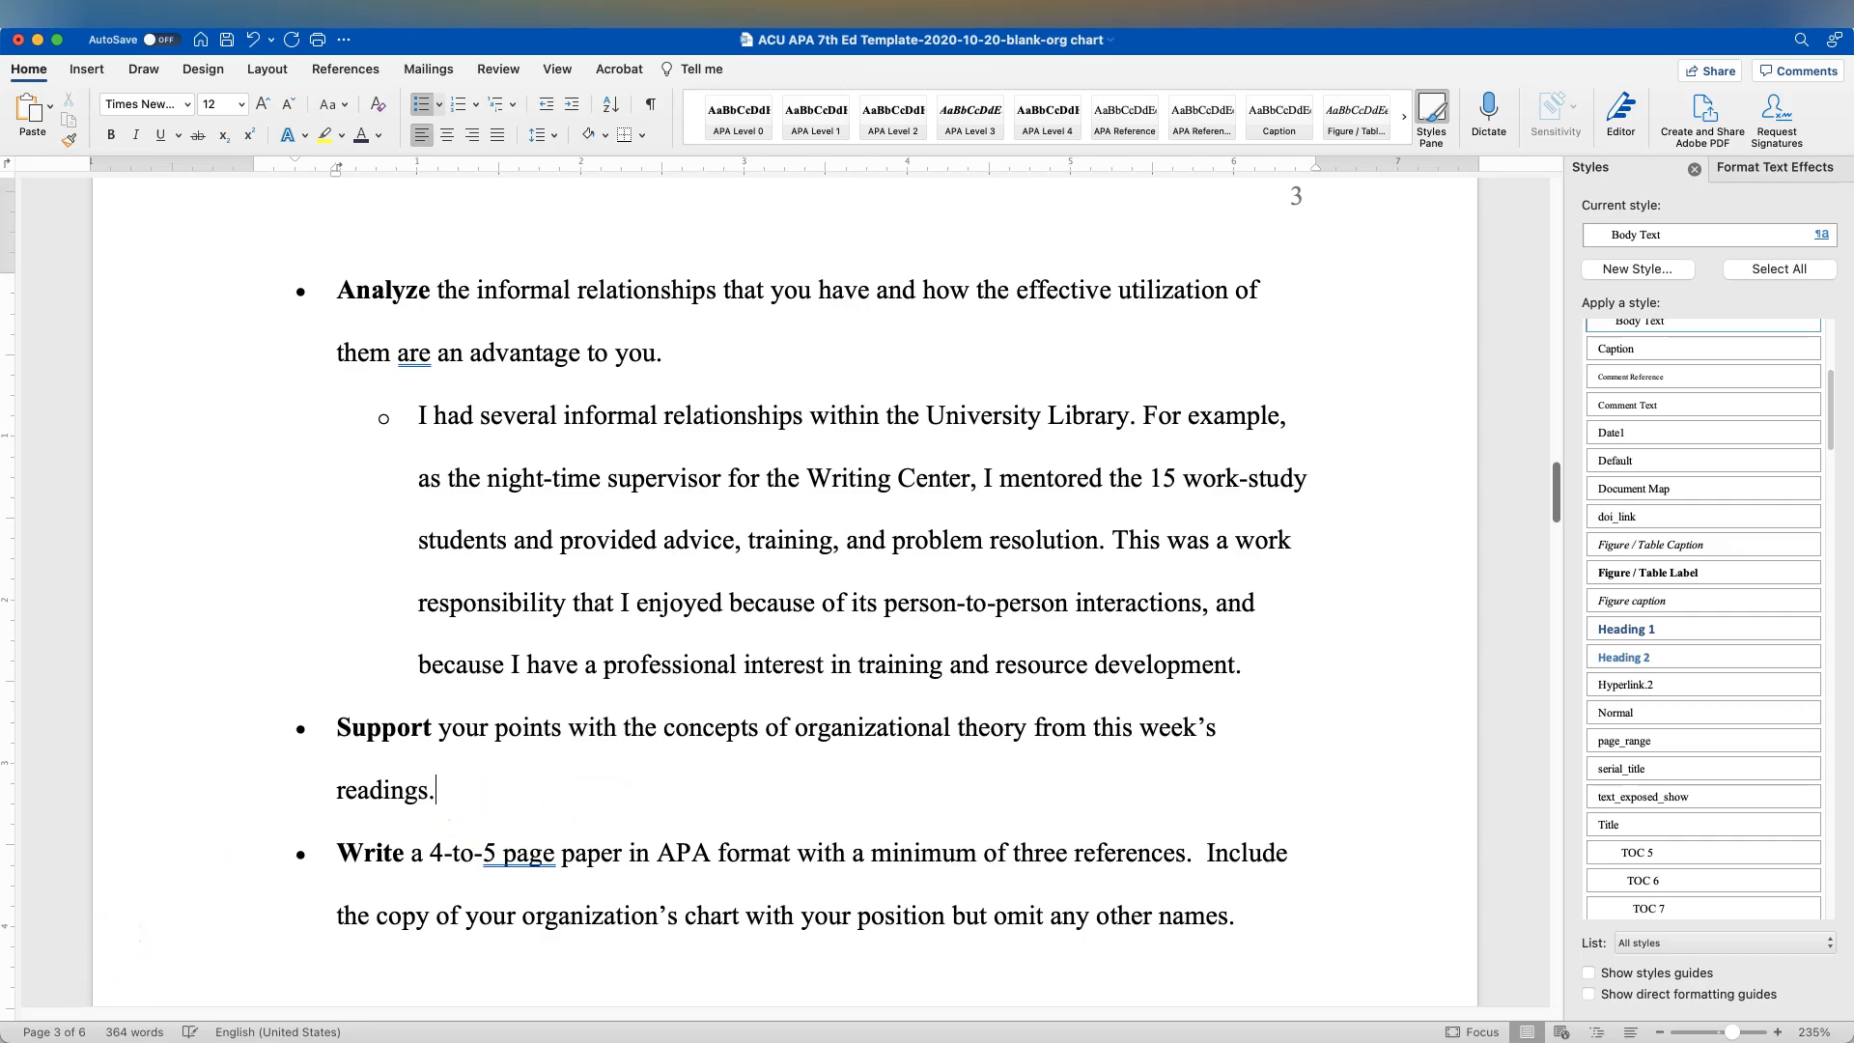
{"action": "key", "text": "super+Tab"}
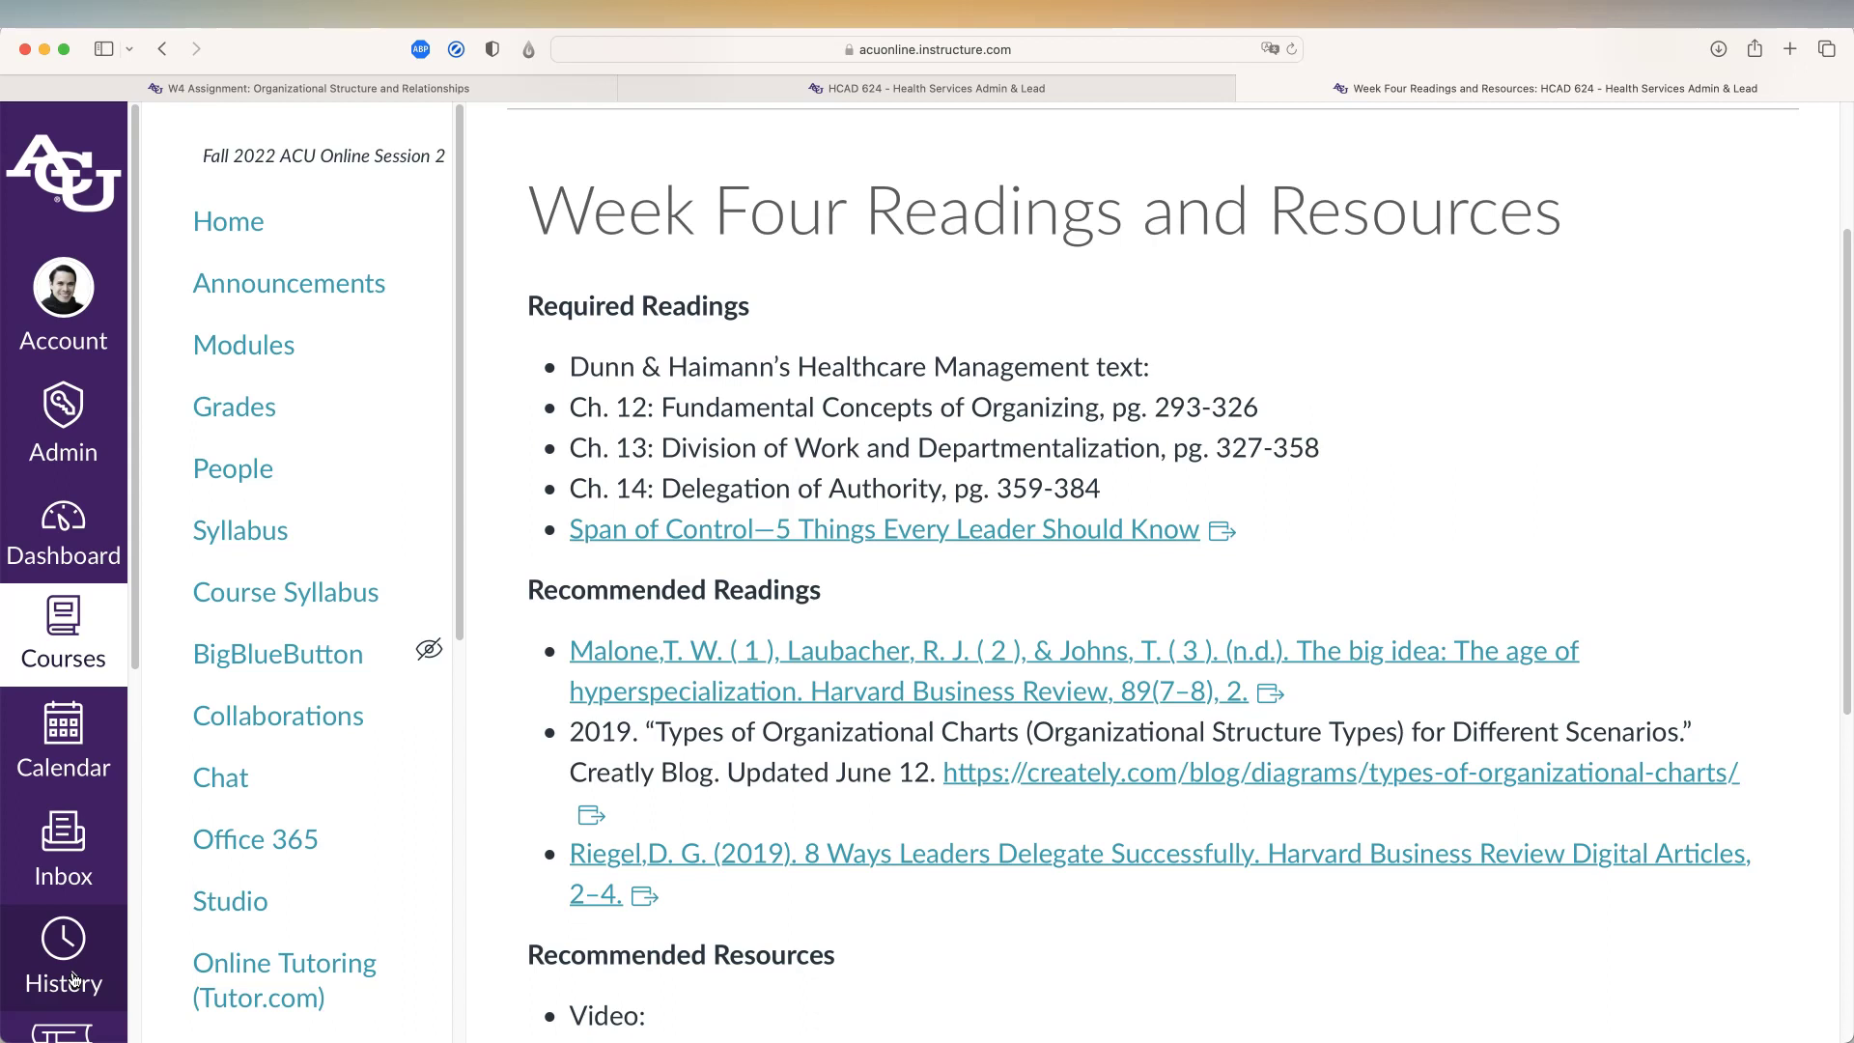
Review the Riegel, Types of Organizational Charts and Malone recommended readings, then return to Word
{"action": "left_click", "coordinate": [770, 893]}
{"action": "left_click_drag", "start_coordinate": [769, 893], "coordinate": [544, 854]}
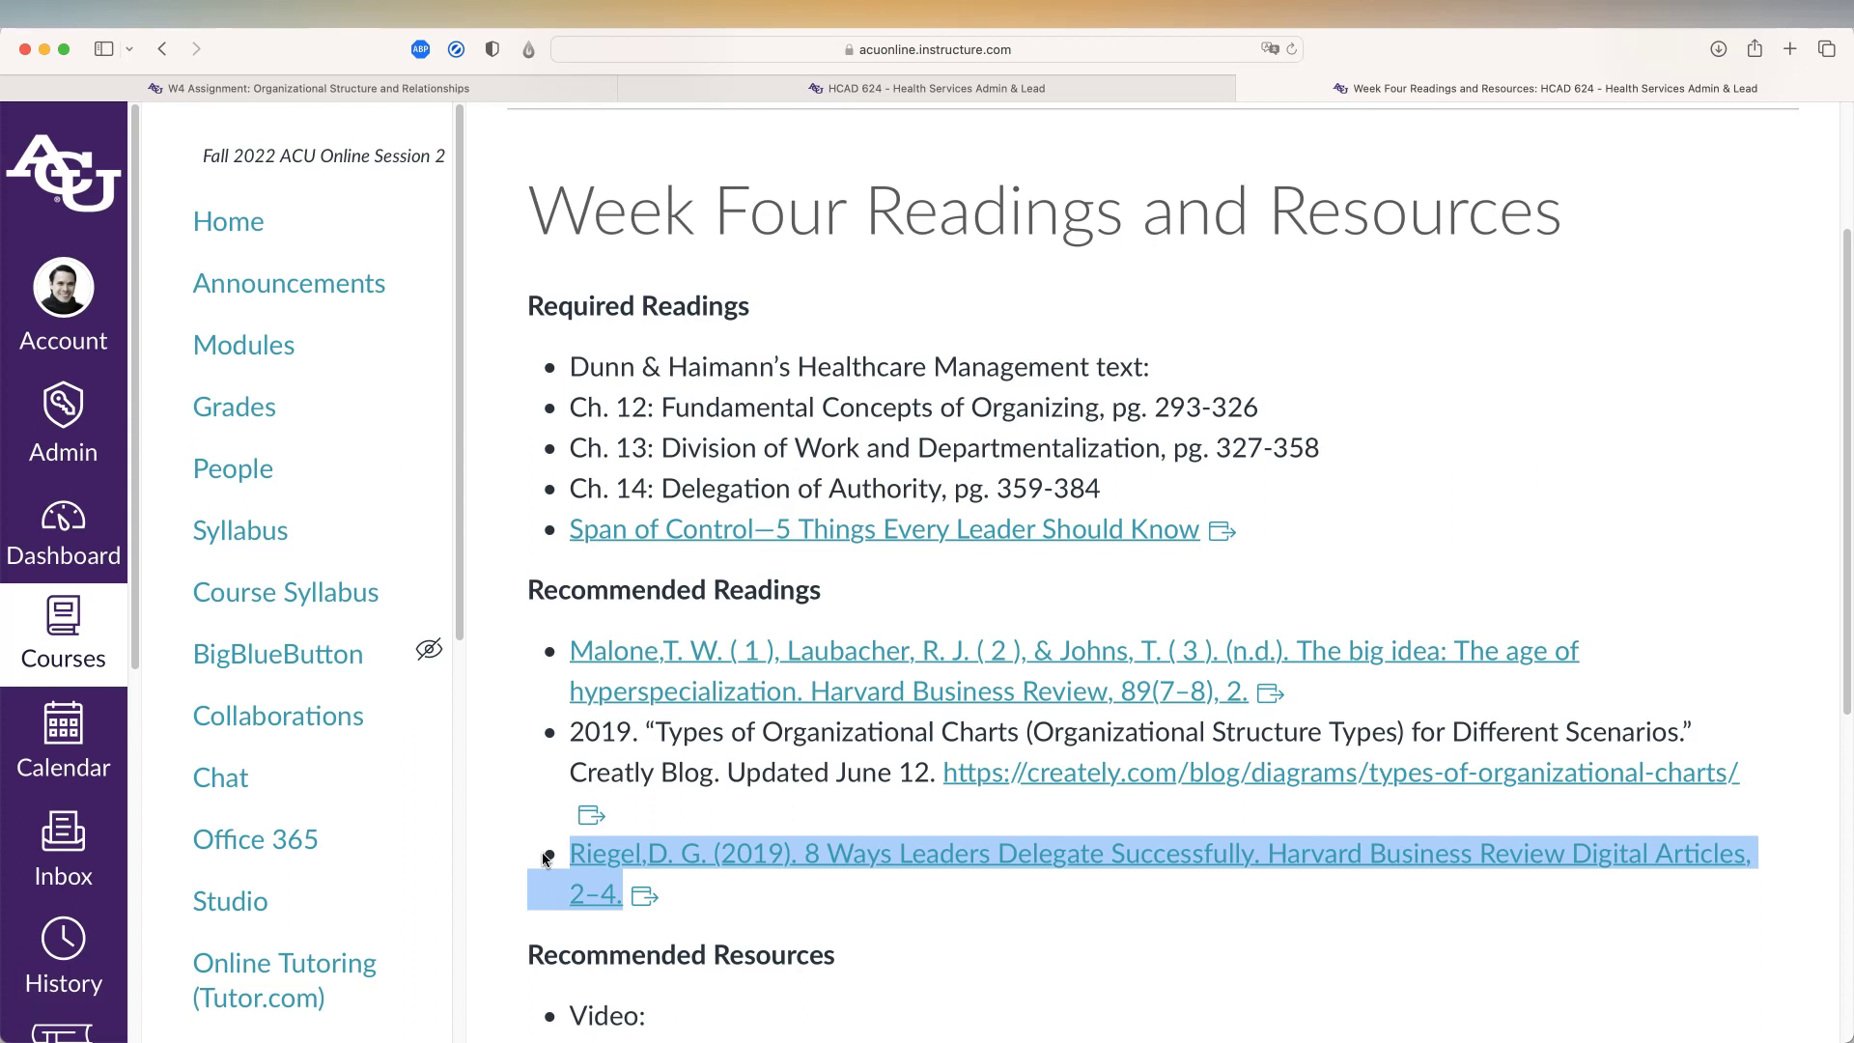
{"action": "left_click", "coordinate": [666, 724]}
{"action": "left_click_drag", "start_coordinate": [667, 726], "coordinate": [1753, 714]}
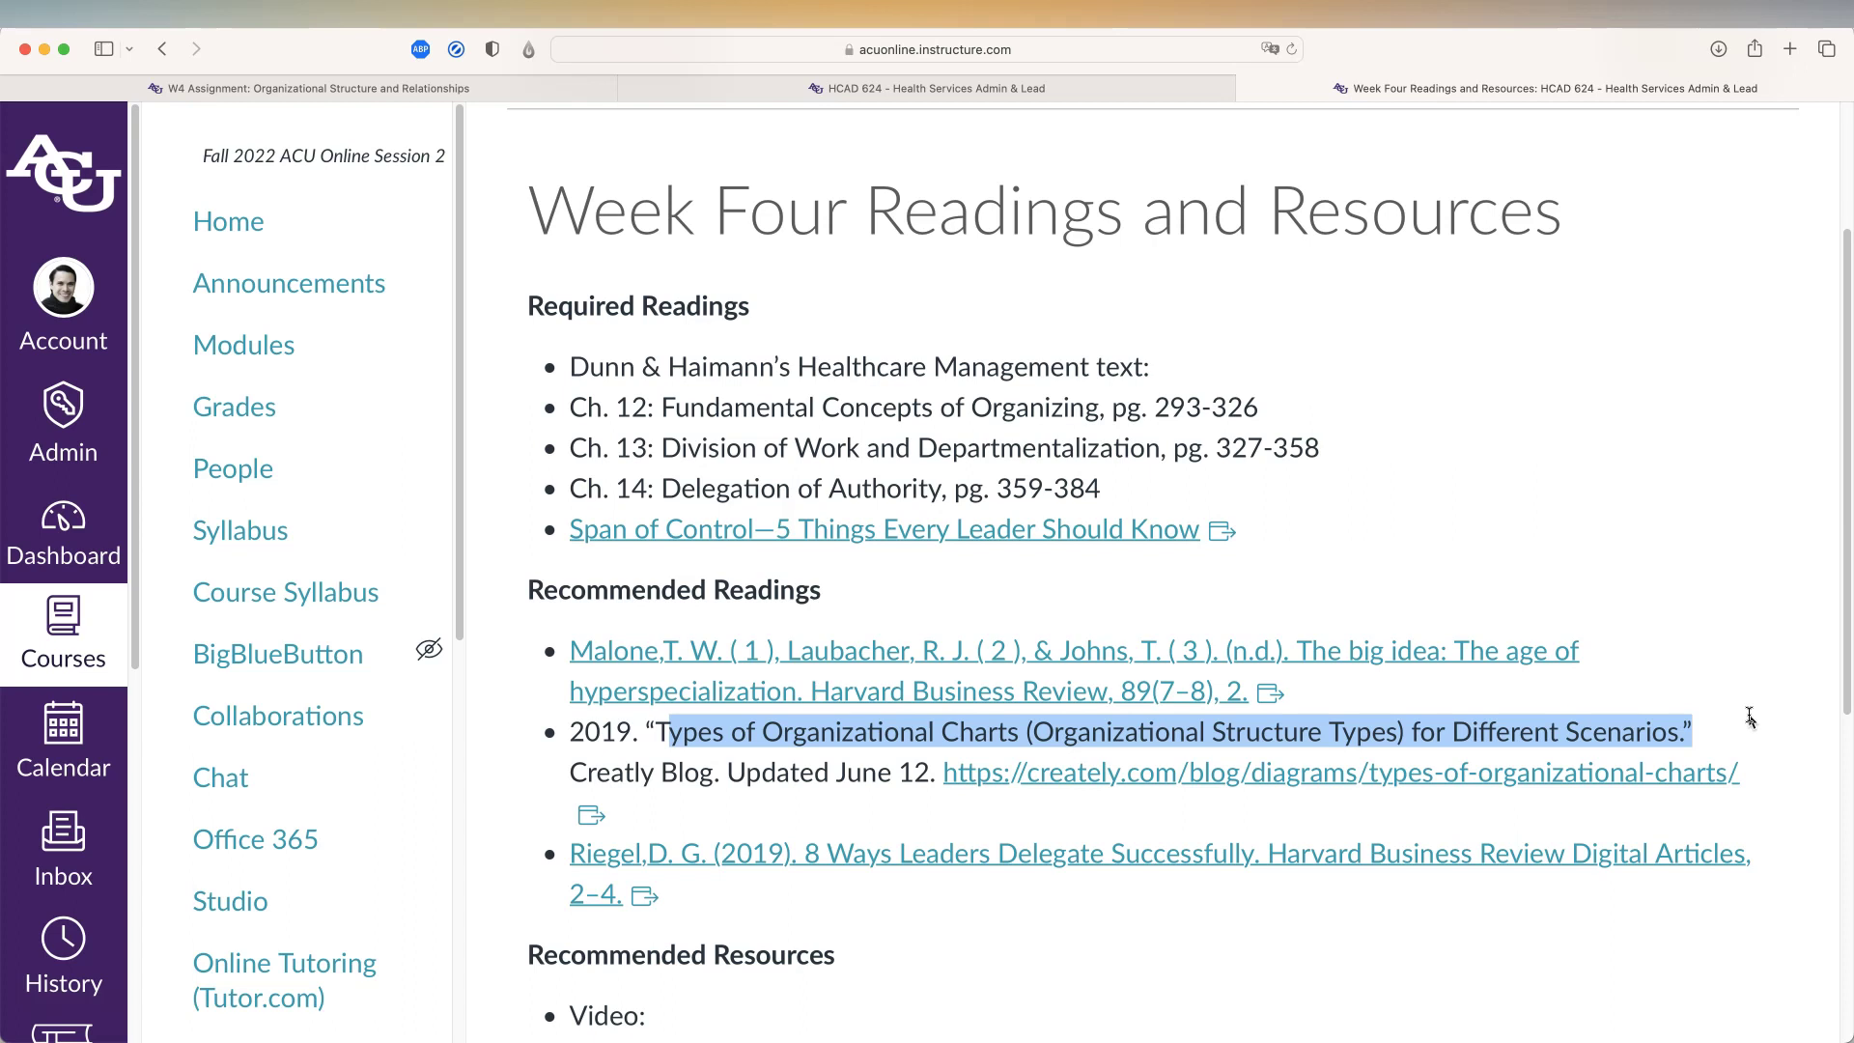
{"action": "left_click", "coordinate": [1315, 693]}
{"action": "triple_click", "coordinate": [995, 648]}
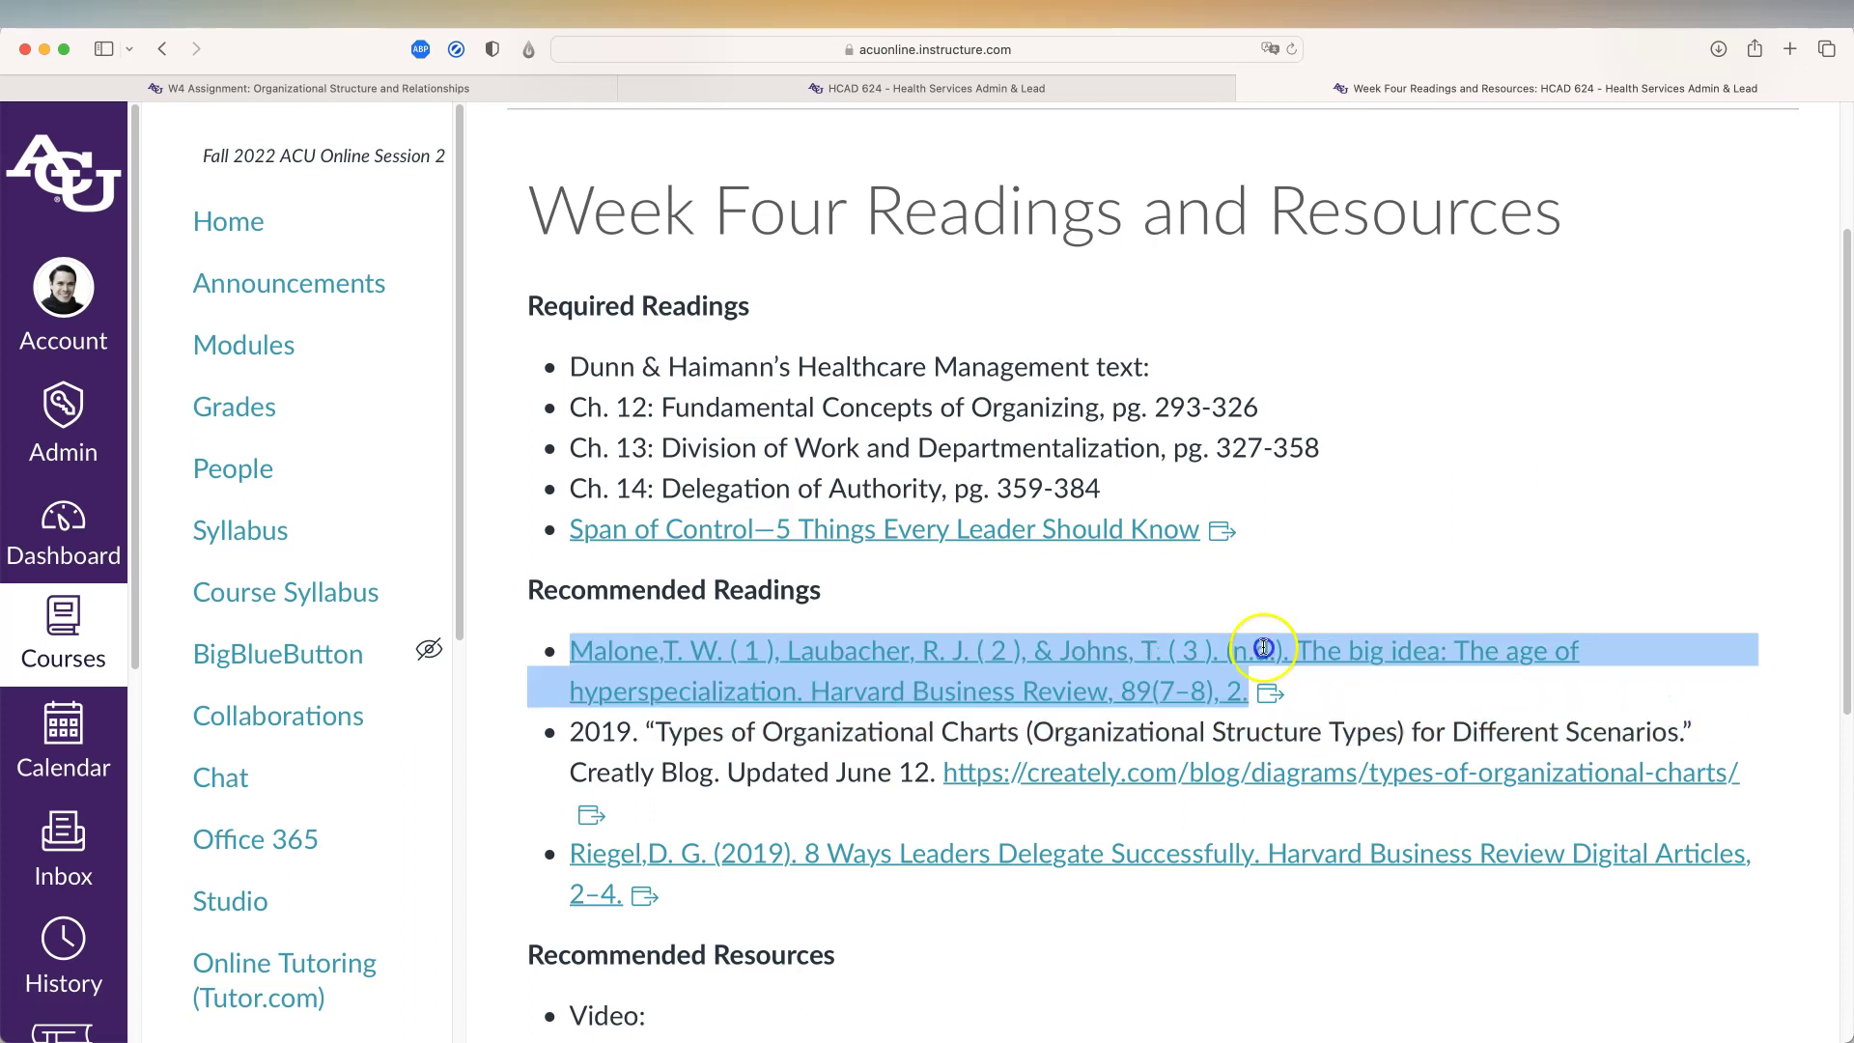
{"action": "left_click", "coordinate": [1325, 680]}
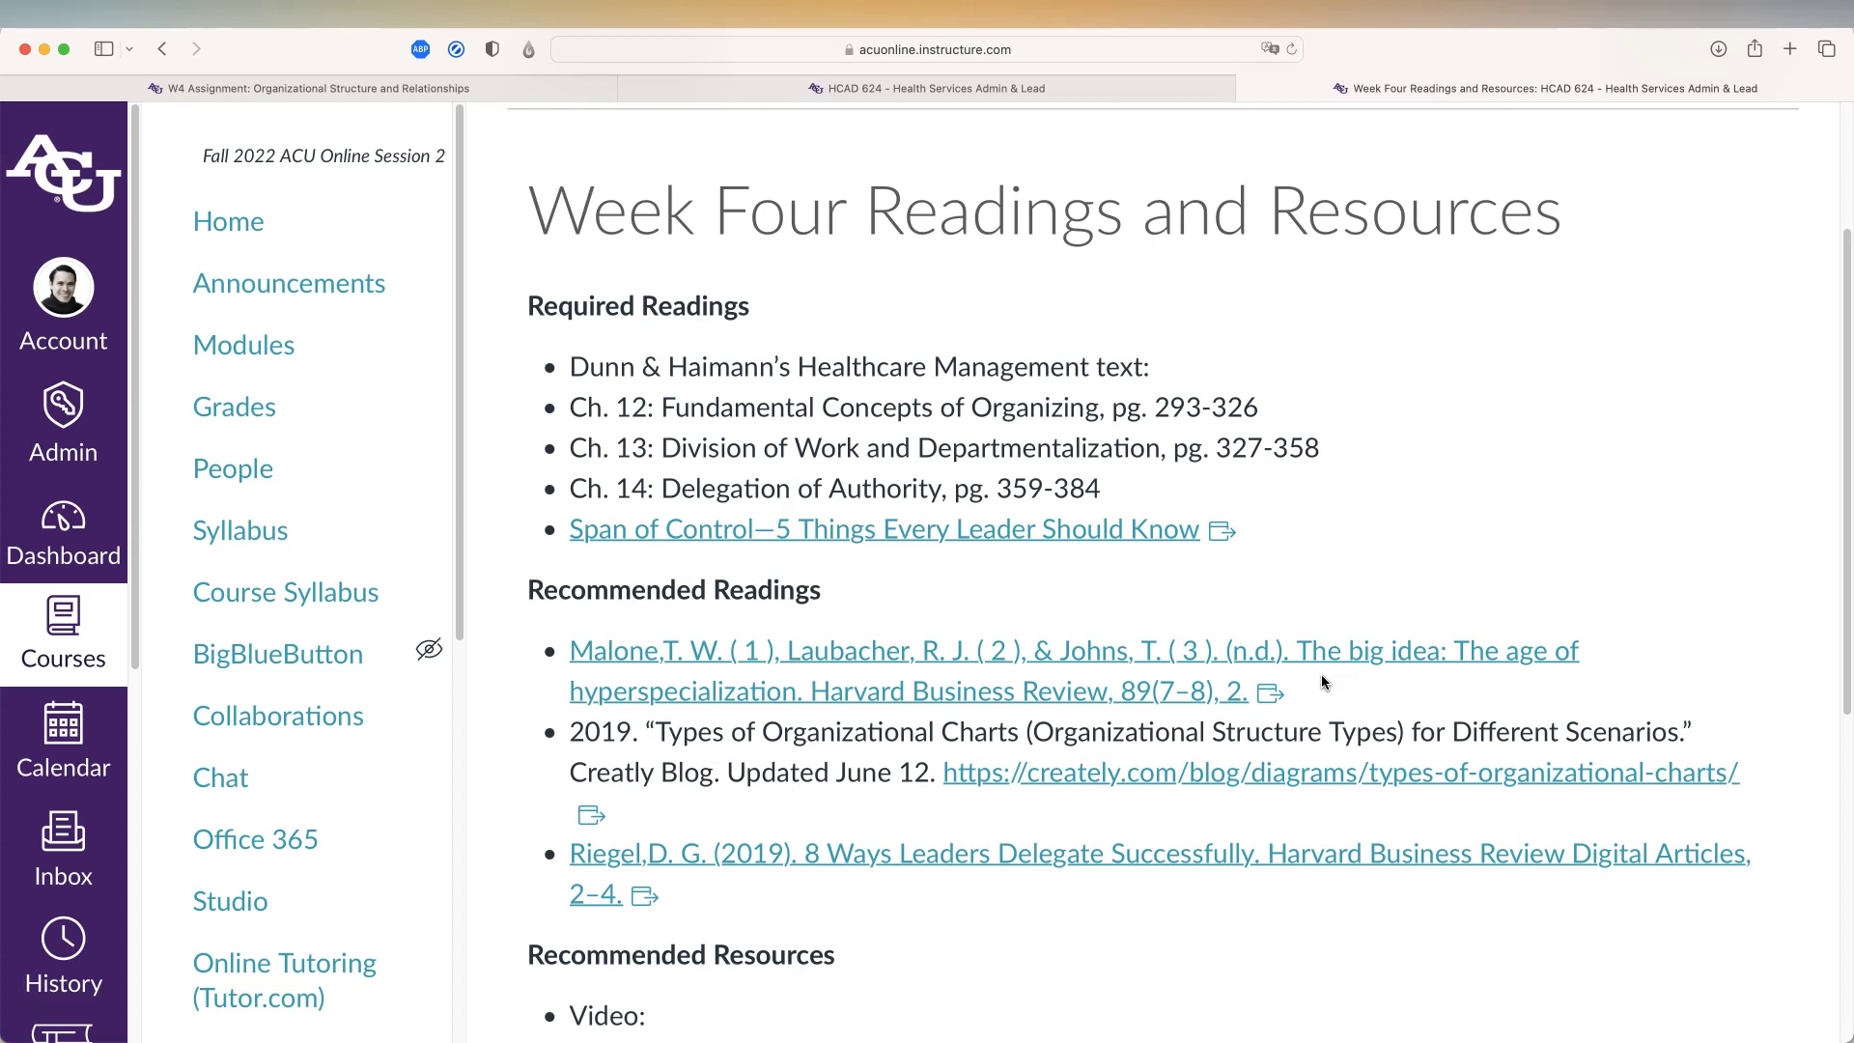
{"action": "key", "text": "cmd+Tab"}
{"action": "key", "text": "super+Tab"}
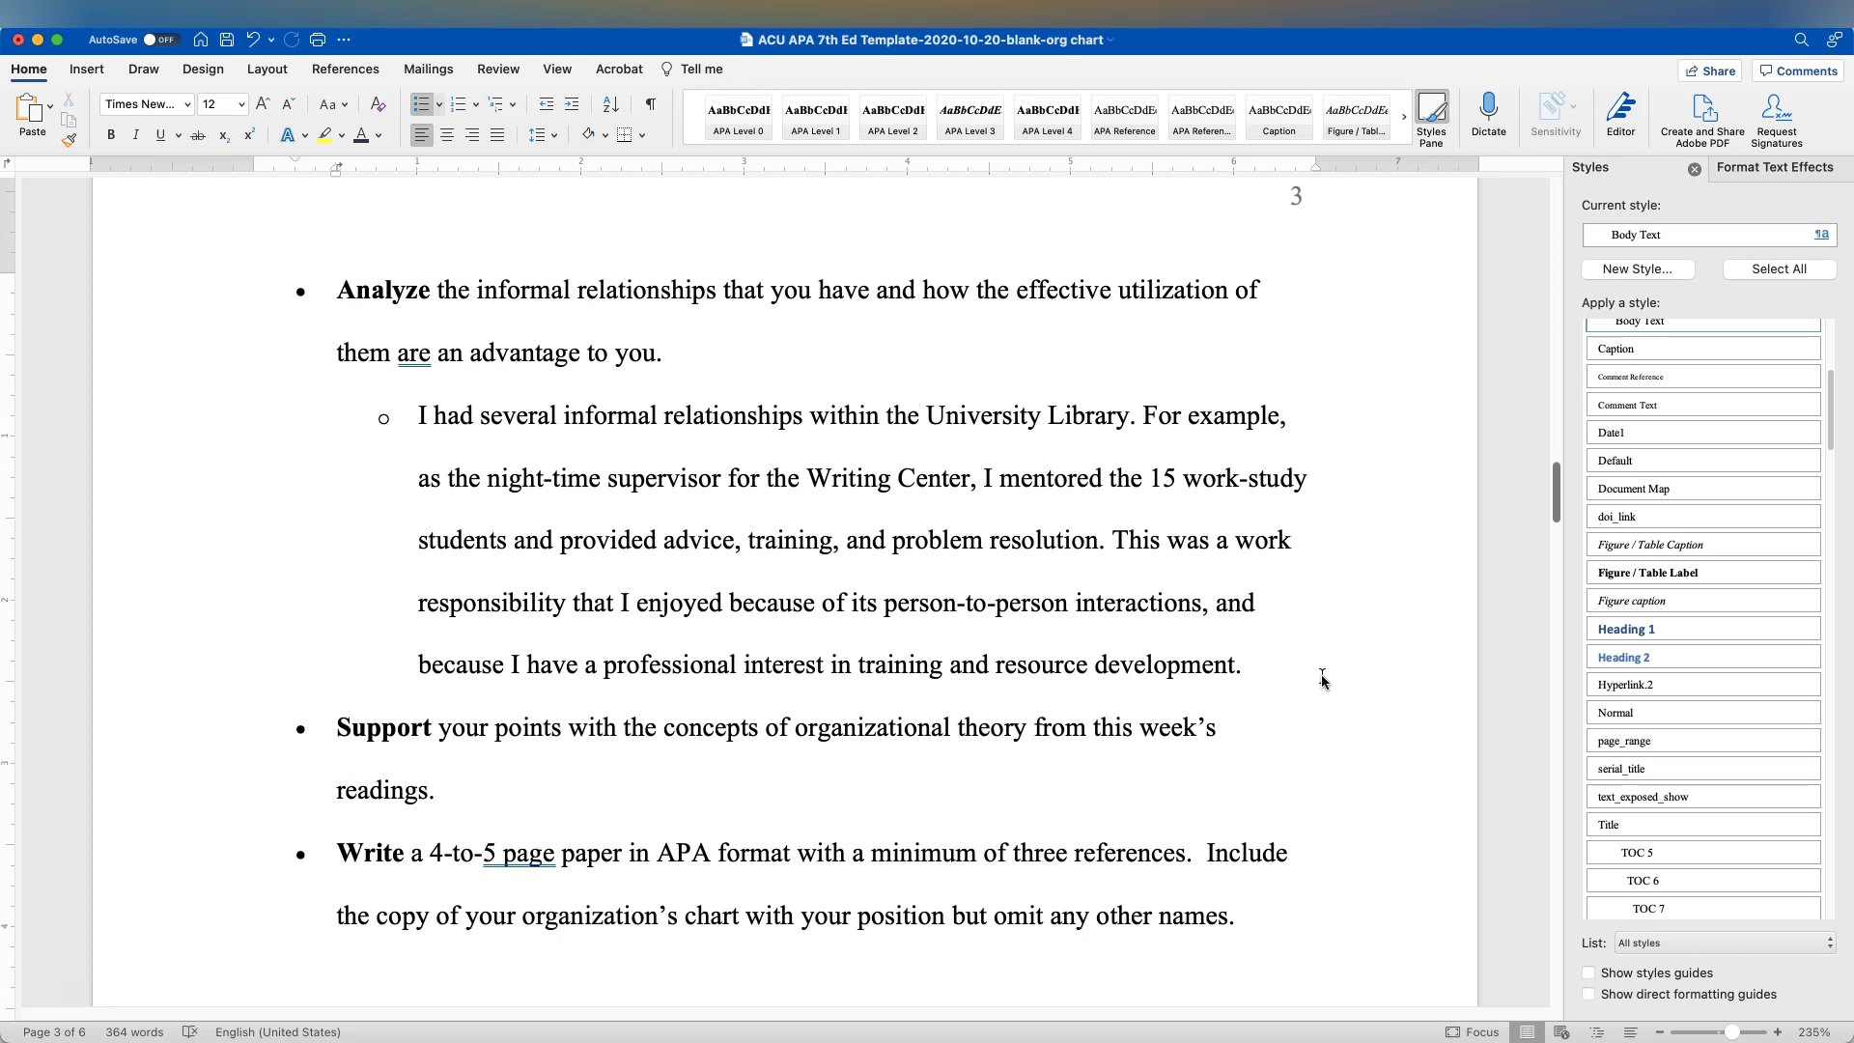
Highlight 'minimum of three references' in the Write prompt, then switch to the Contact Us slide
{"action": "double_click", "coordinate": [1089, 852]}
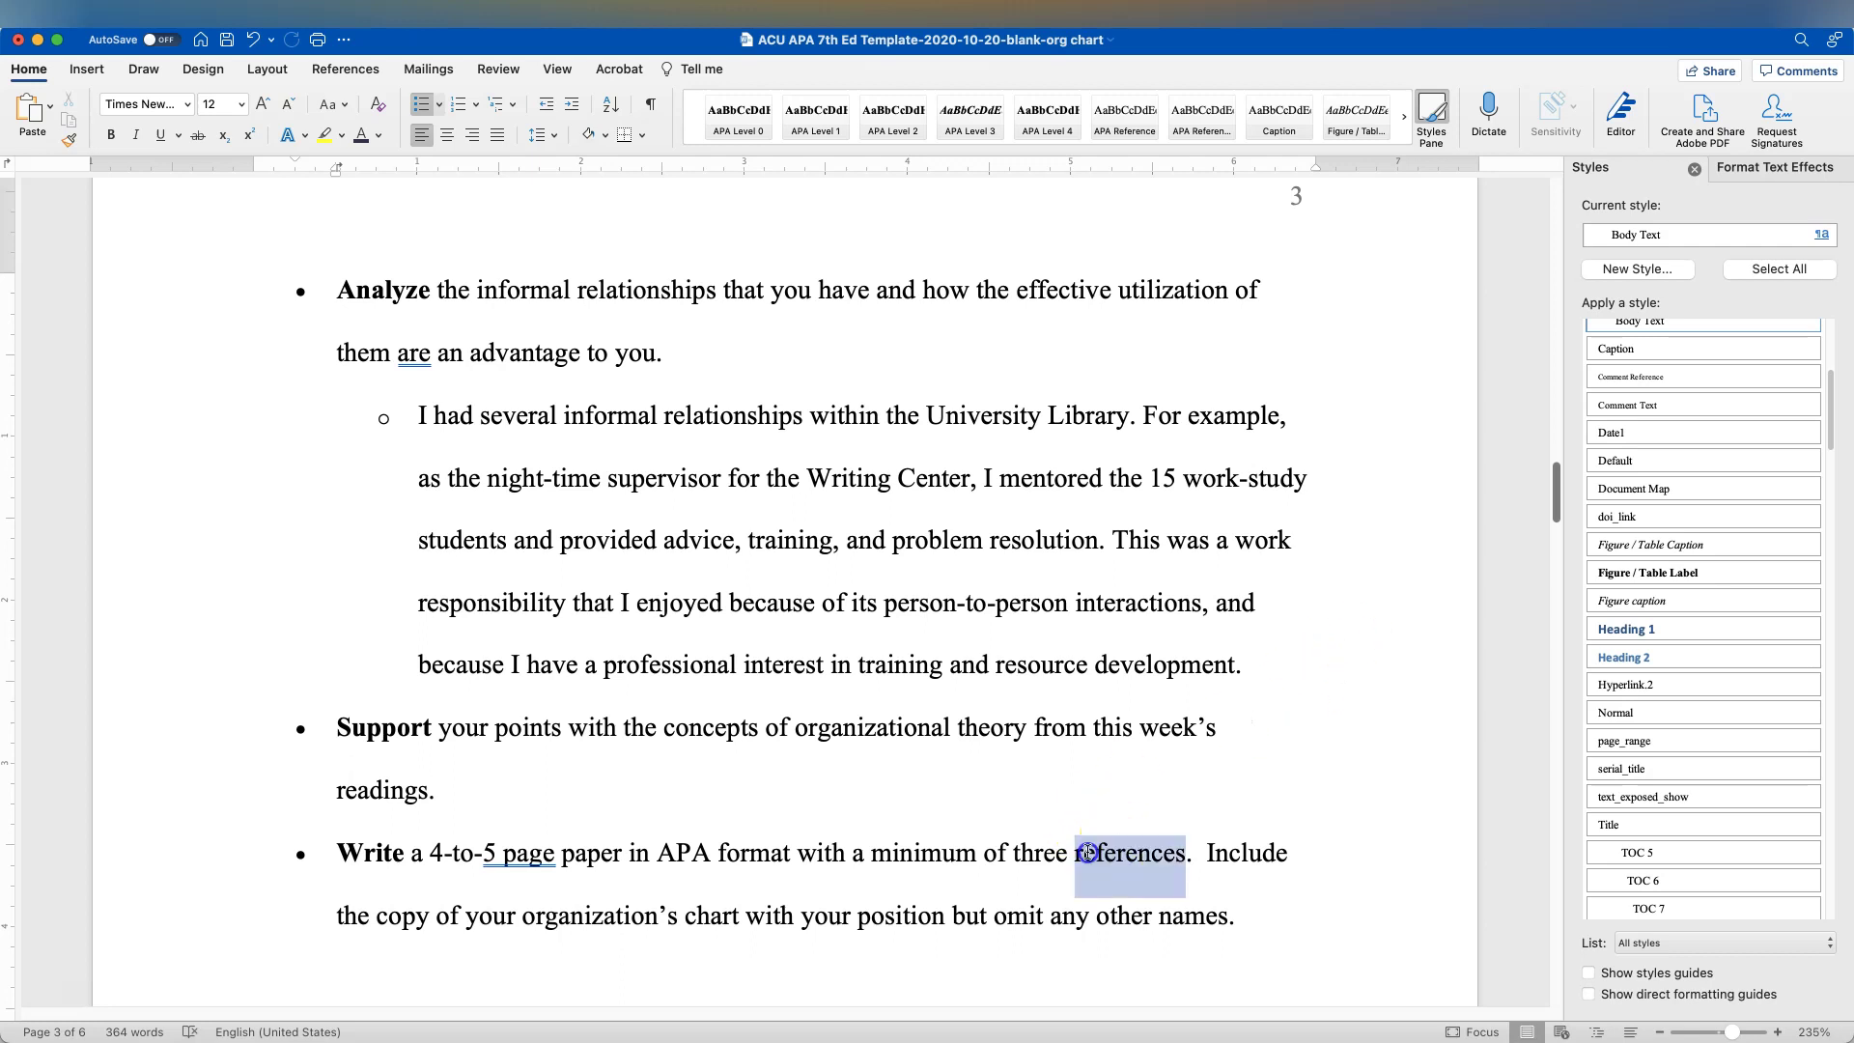
{"action": "left_click_drag", "start_coordinate": [1088, 851], "coordinate": [959, 855]}
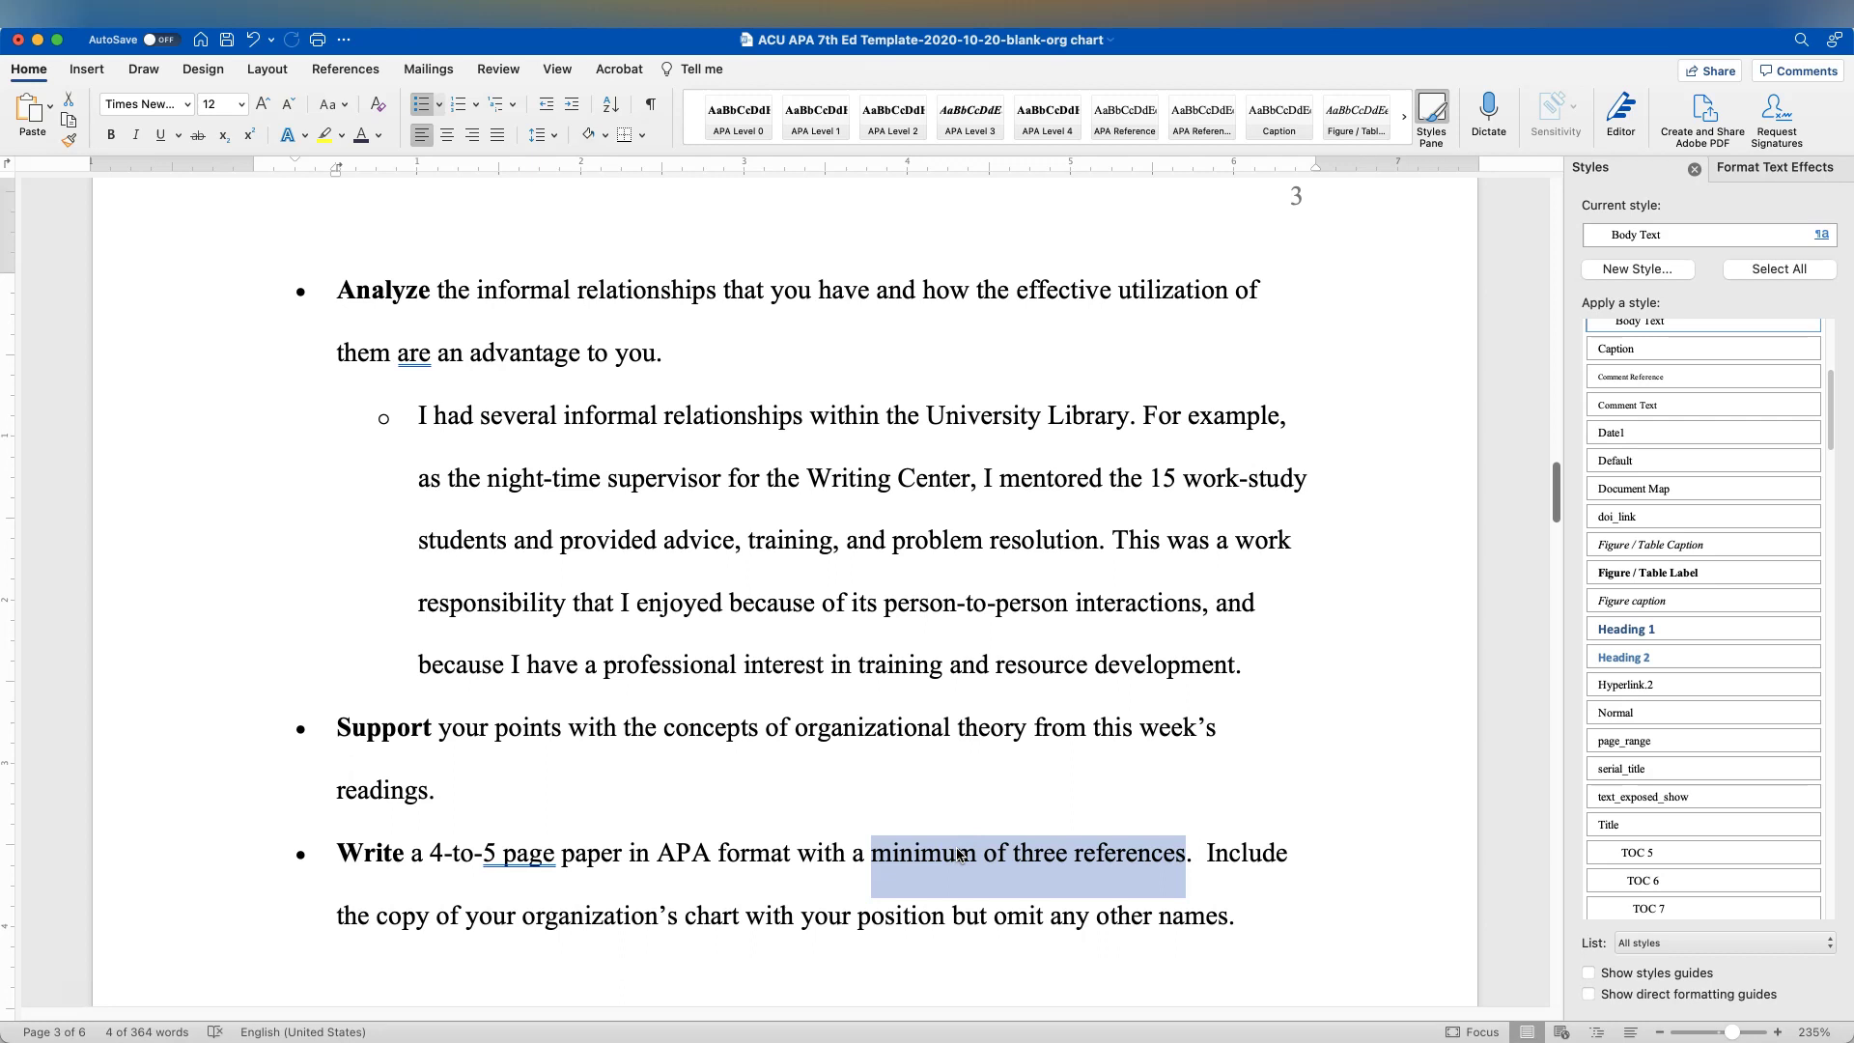
{"action": "key", "text": "super+Tab"}
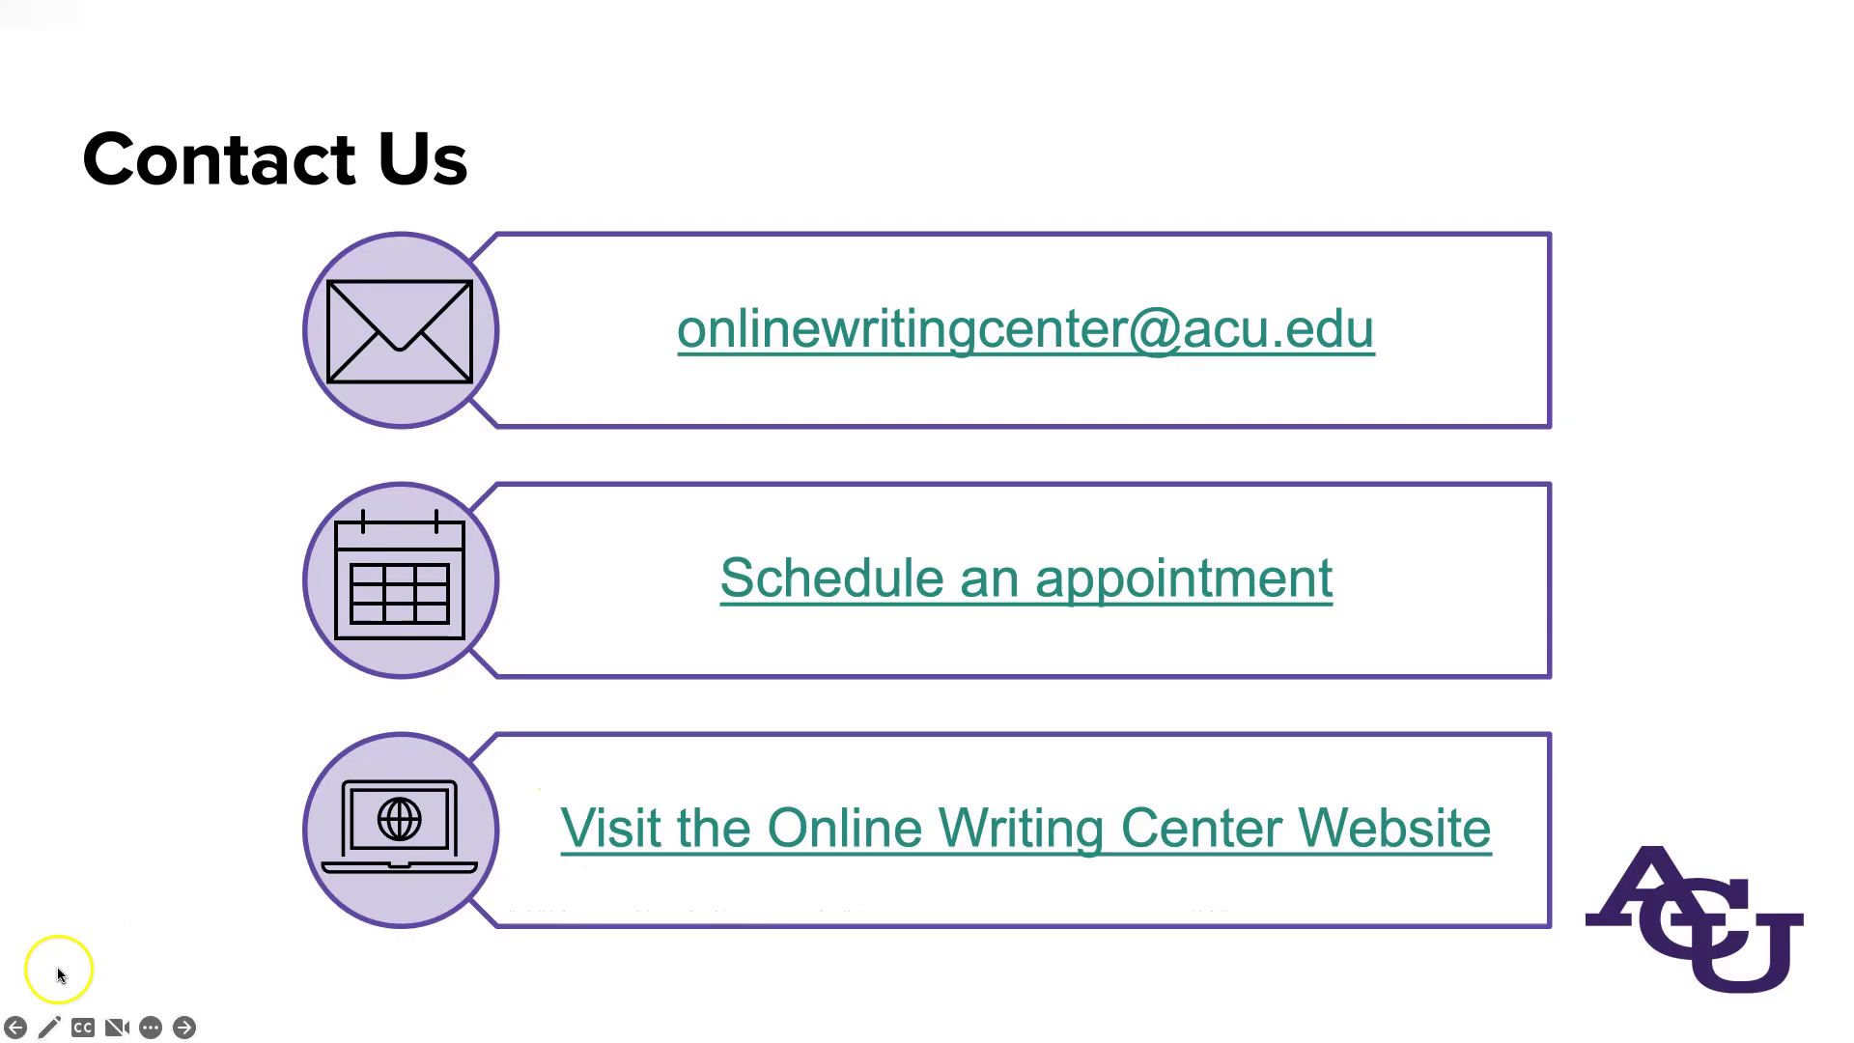